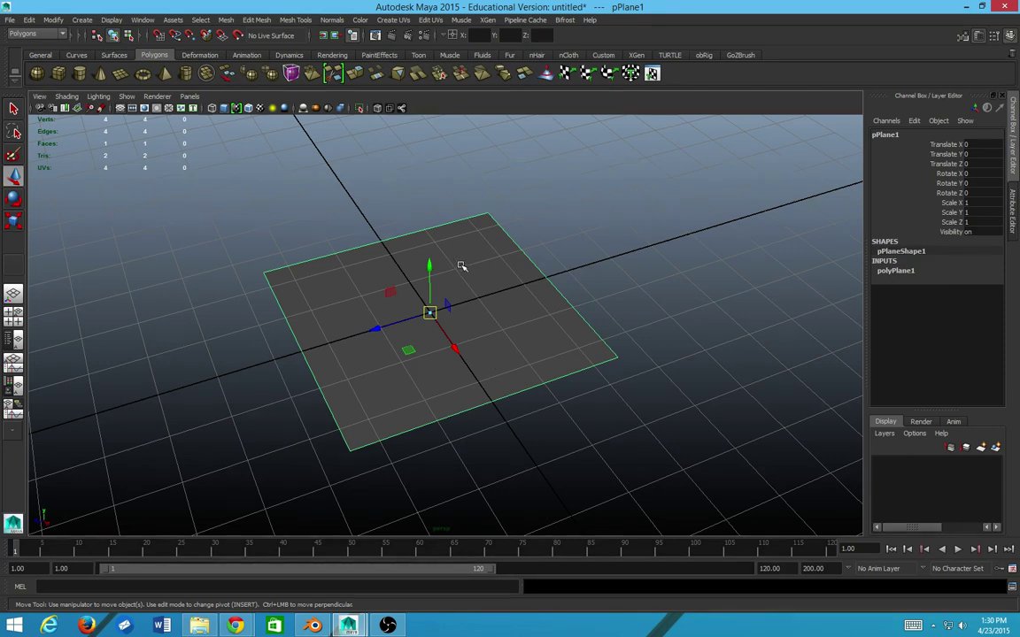
- Duplicate the plane and put the copy on a new, hidden display layer
scroll(494, 267, "down", 5)
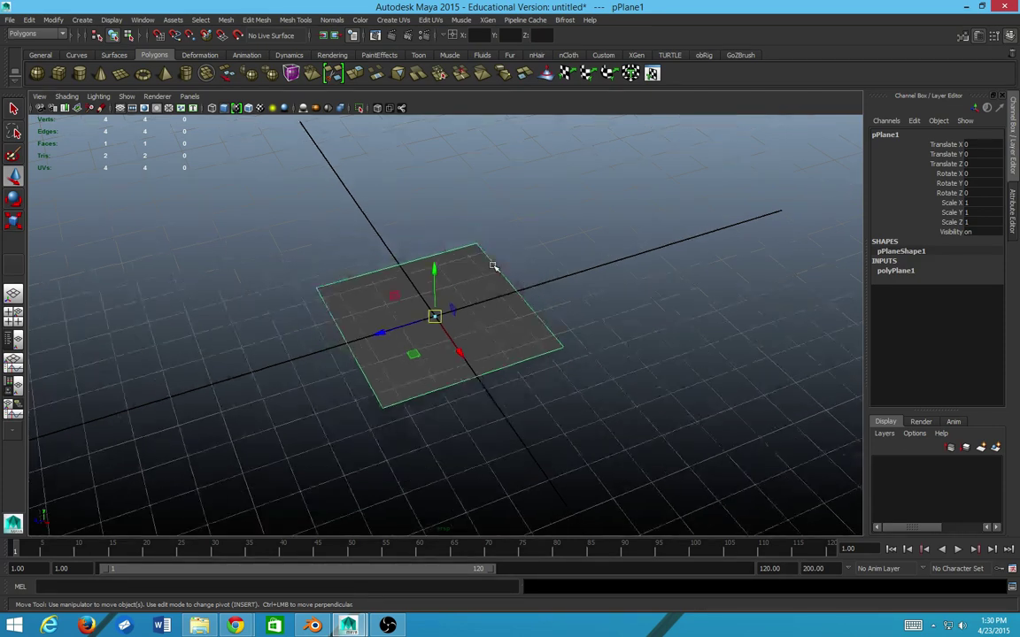
scroll(504, 267, "up", 2)
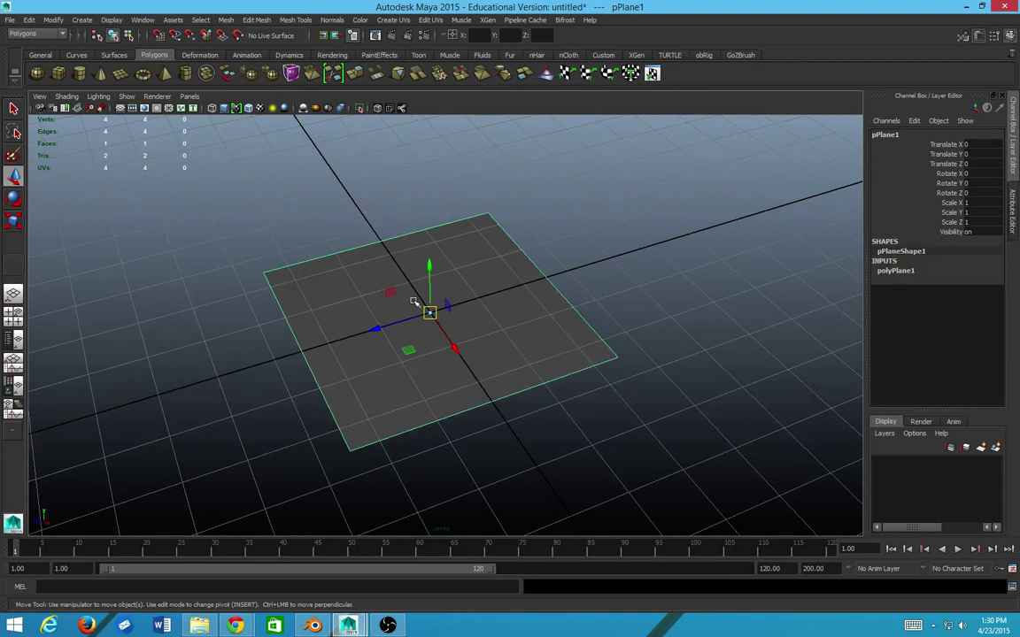
key("ctrl+d")
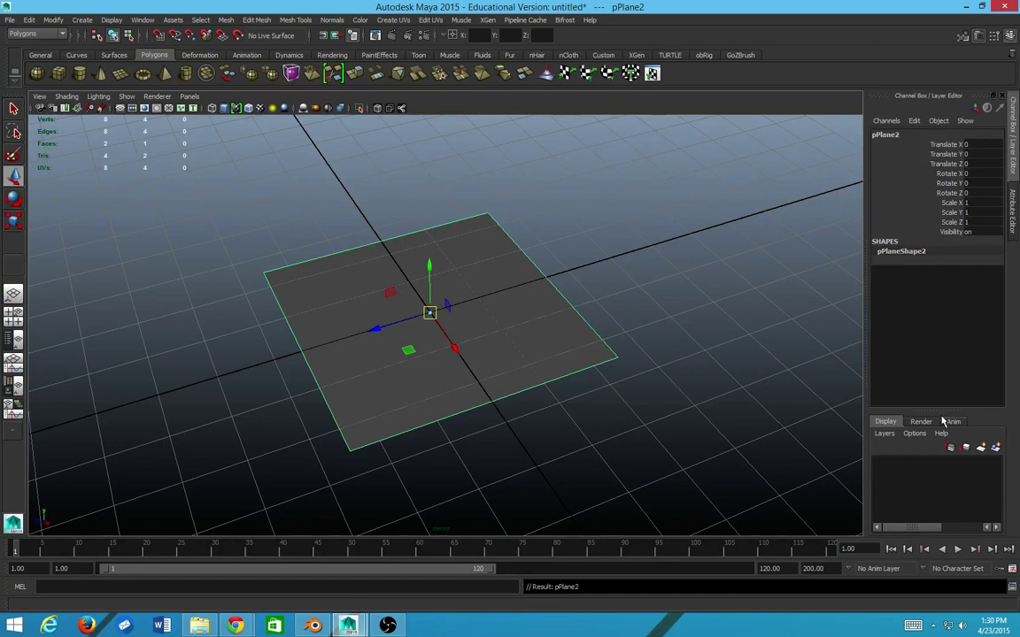
left_click(884, 433)
left_click(883, 470)
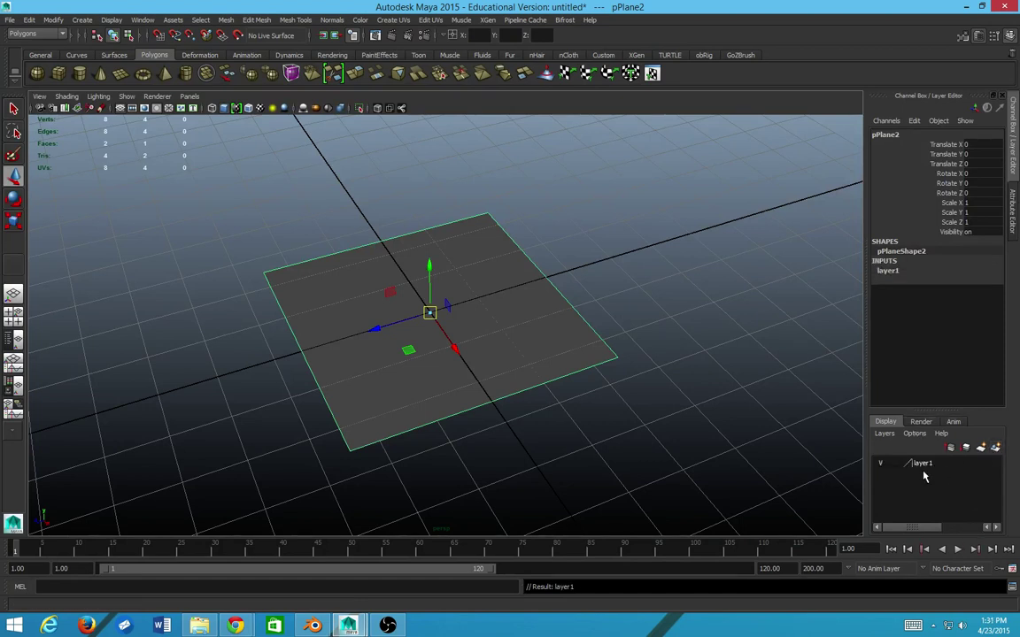
left_click(885, 467)
left_click(893, 463)
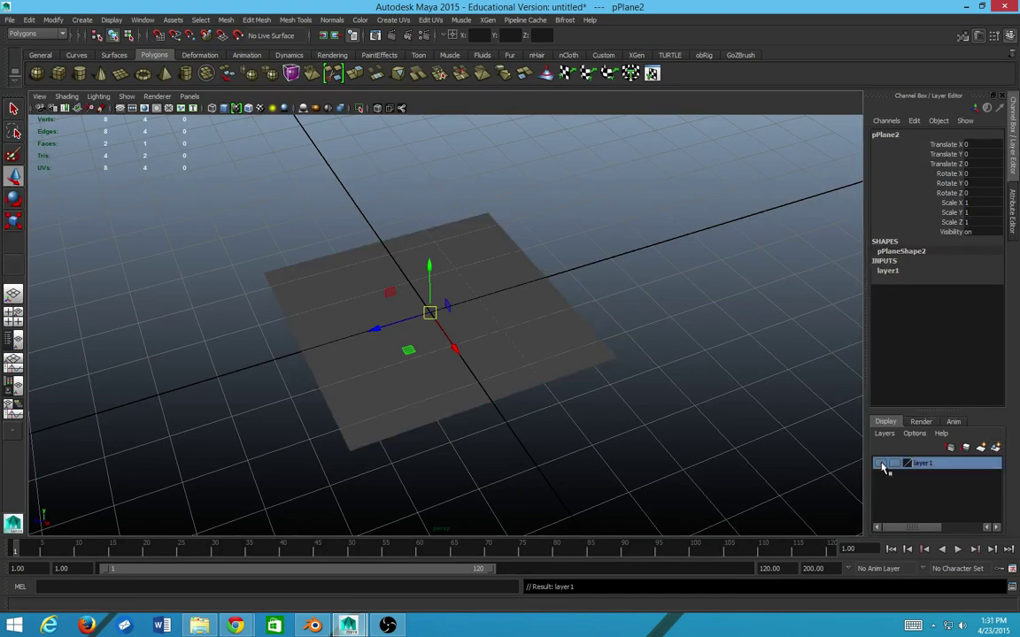
- Smooth the original plane with exponential divisions, 4 division levels and the OpenSubdiv Catmull-Clark subdivision type
left_click(514, 326)
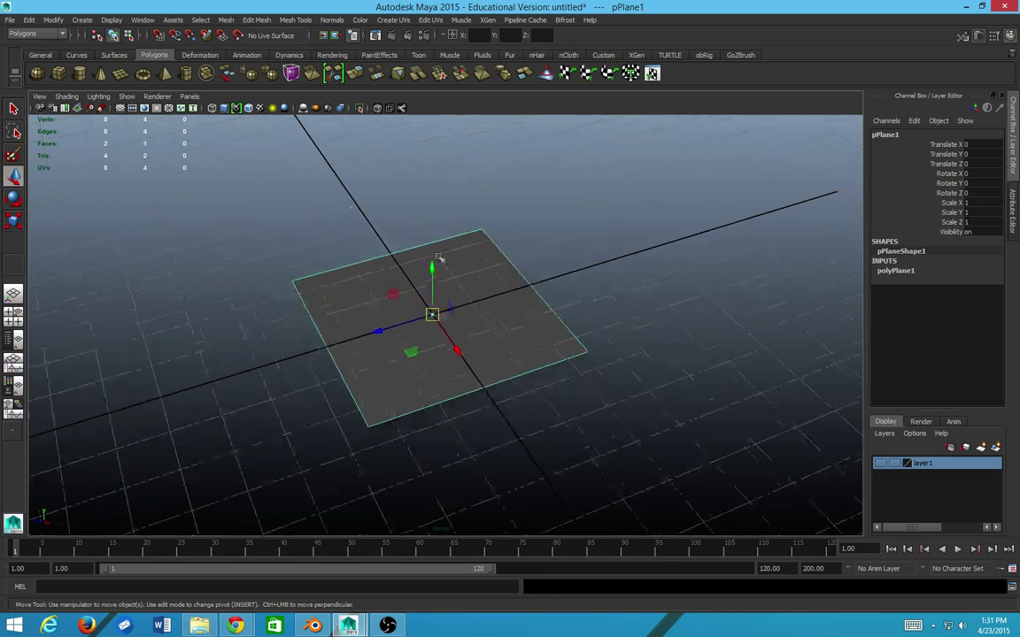
left_click(226, 19)
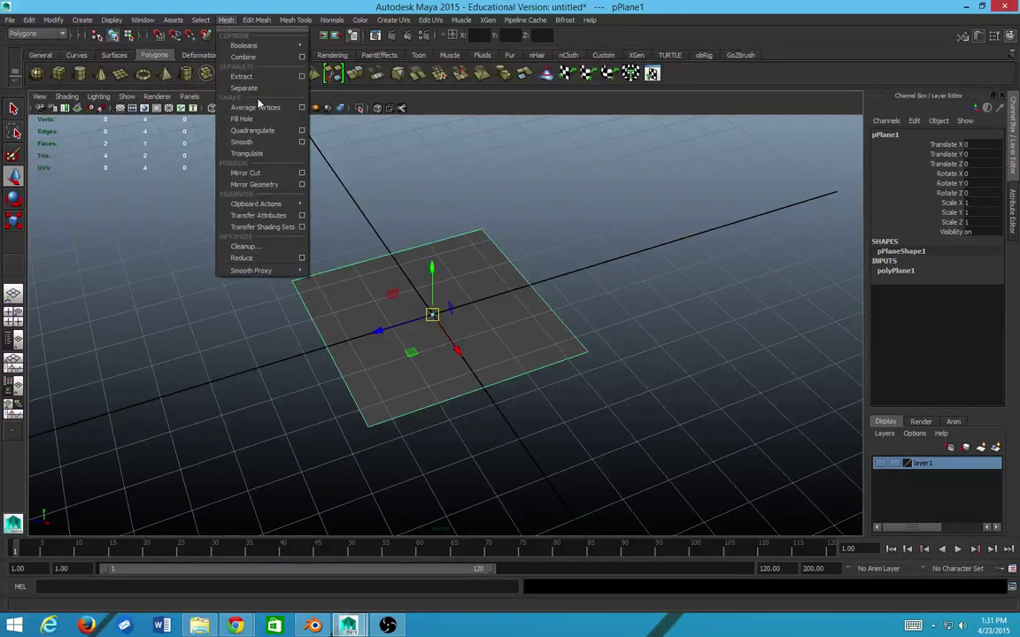
left_click(303, 143)
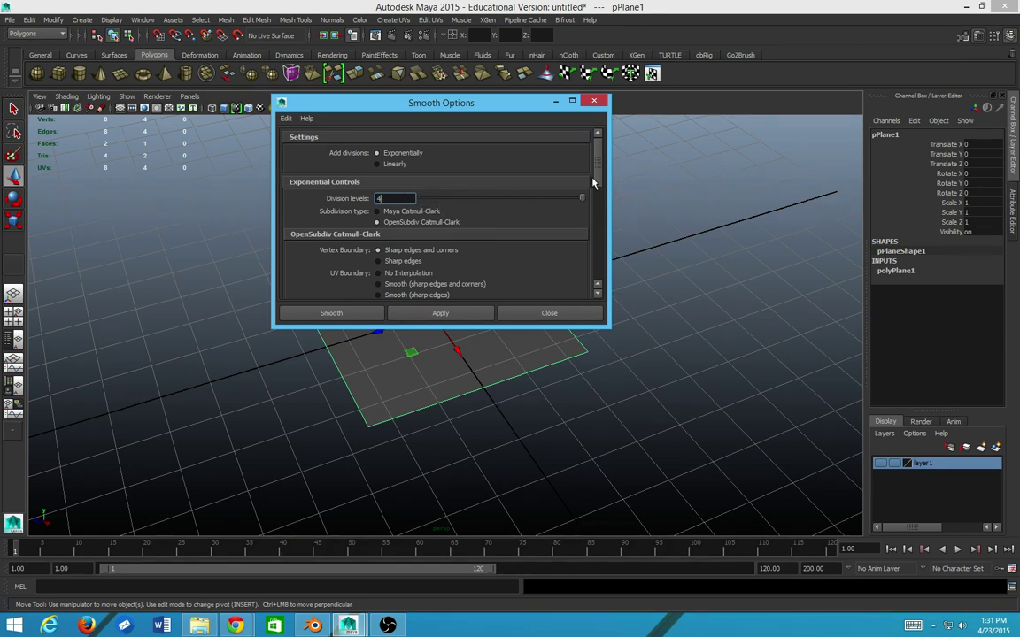
scroll(601, 180, "down", 2)
scroll(604, 176, "up", 2)
scroll(605, 182, "down", 2)
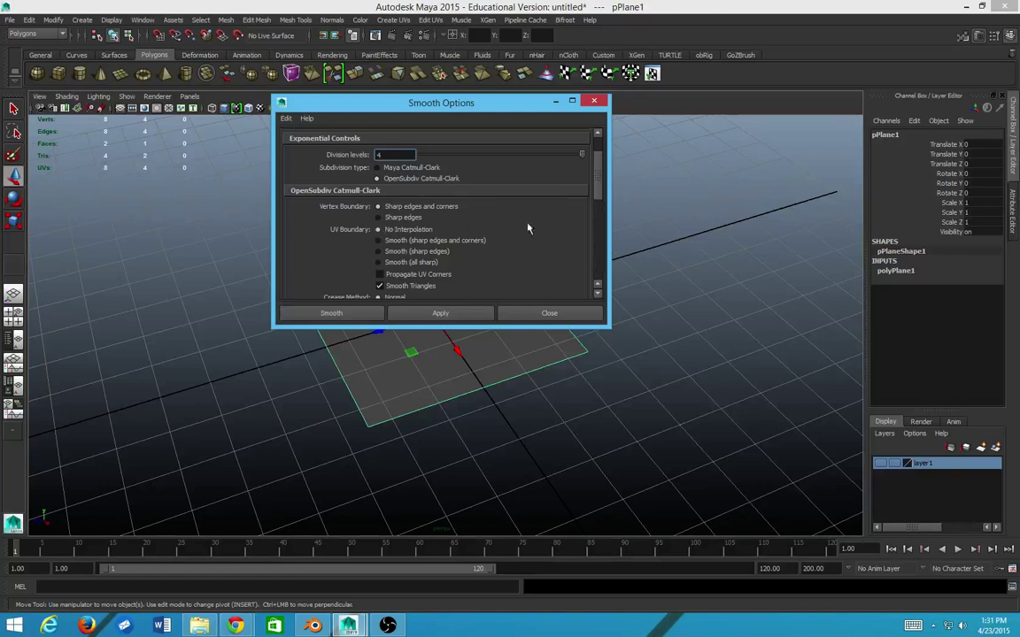
scroll(601, 181, "down", 2)
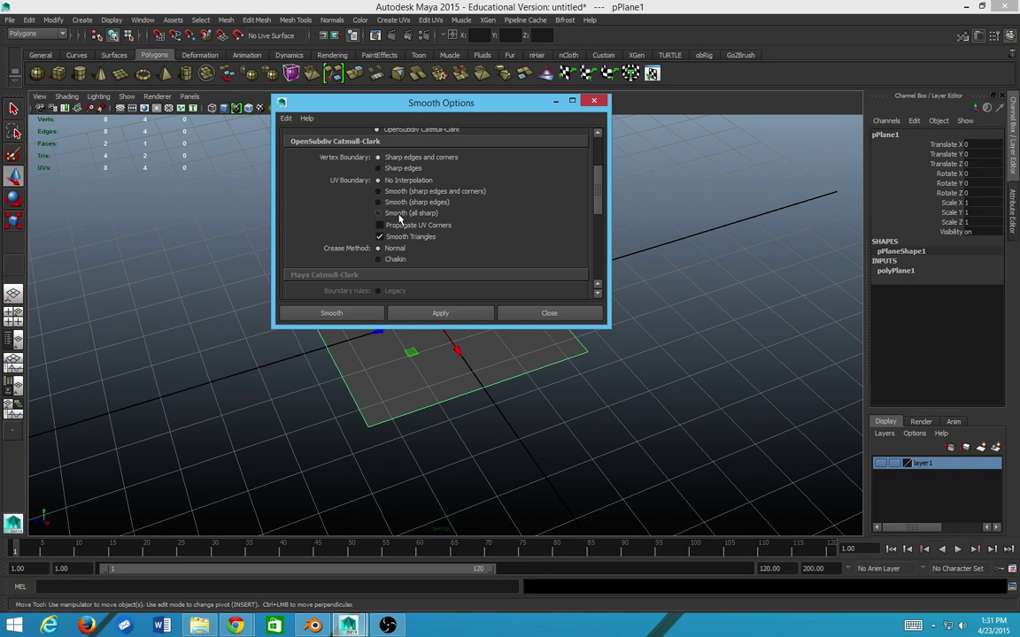
scroll(467, 242, "down", 10)
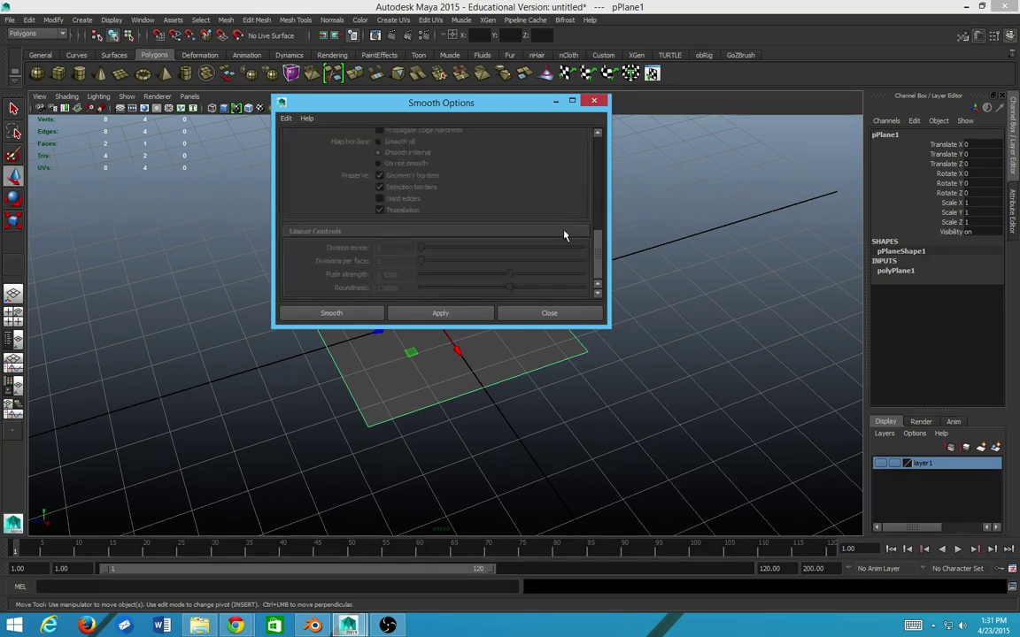
left_click(460, 313)
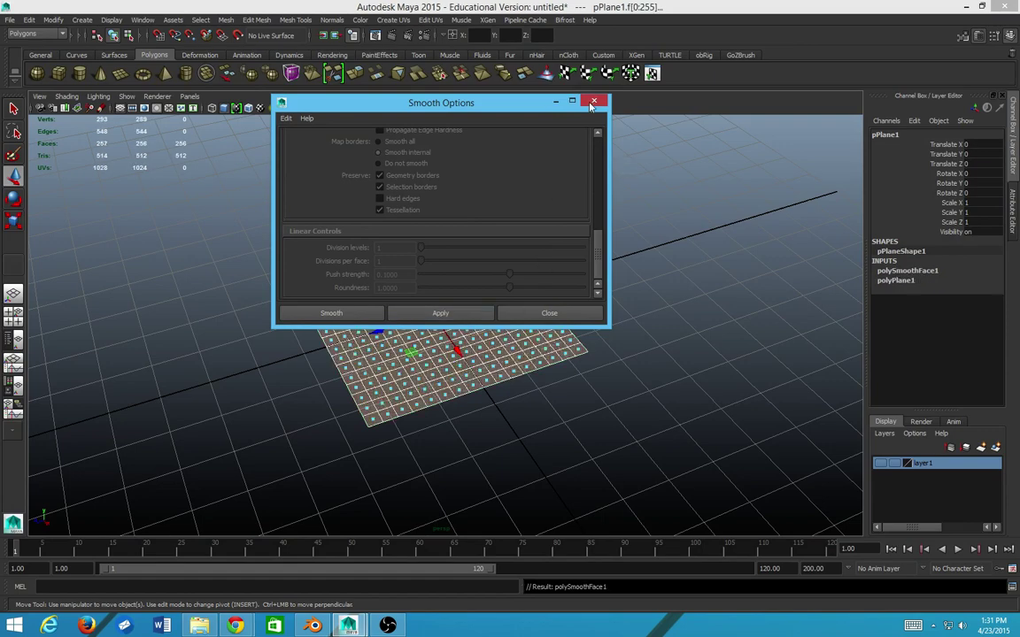
left_click(593, 101)
- Return the smoothed plane to object mode and switch it to face selection
scroll(510, 354, "up", 5)
scroll(510, 354, "down", 5)
left_click_drag(478, 443, 456, 389)
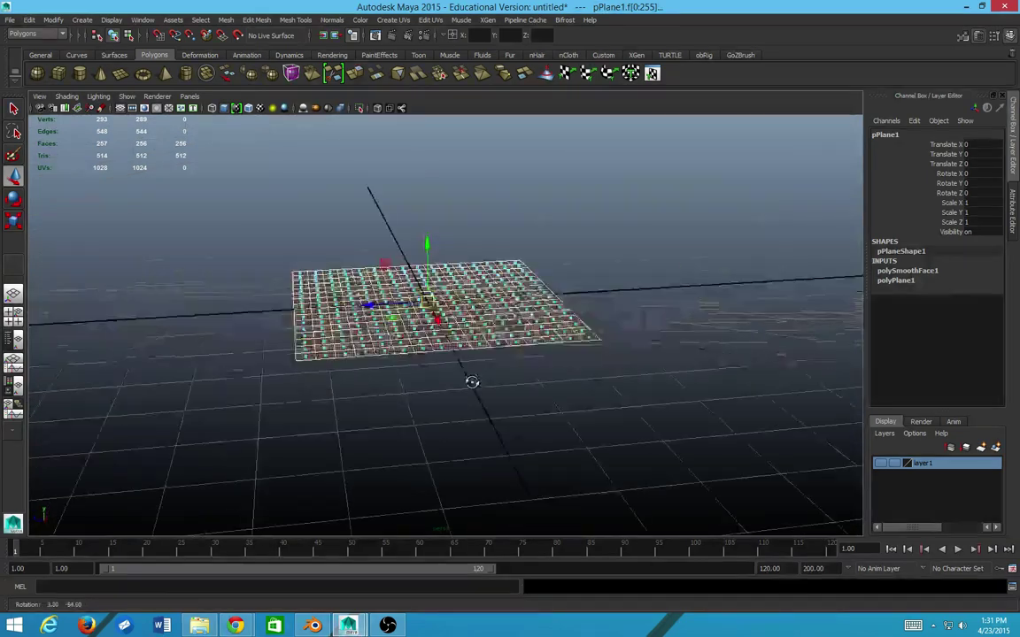
scroll(249, 167, "up", 3)
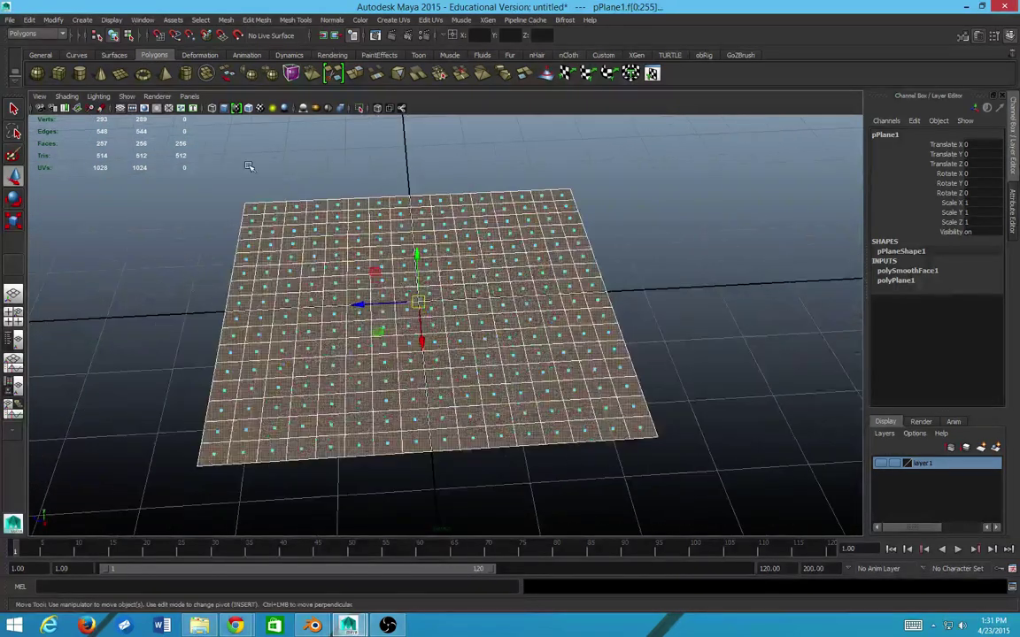
key("F8")
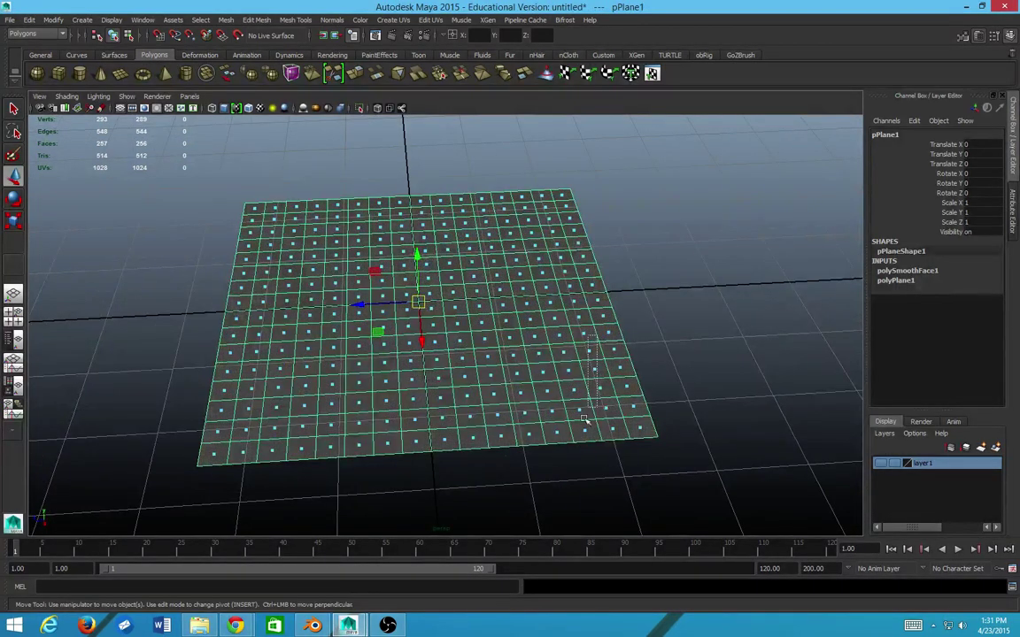
left_click_drag(584, 418, 566, 416)
right_click(635, 392)
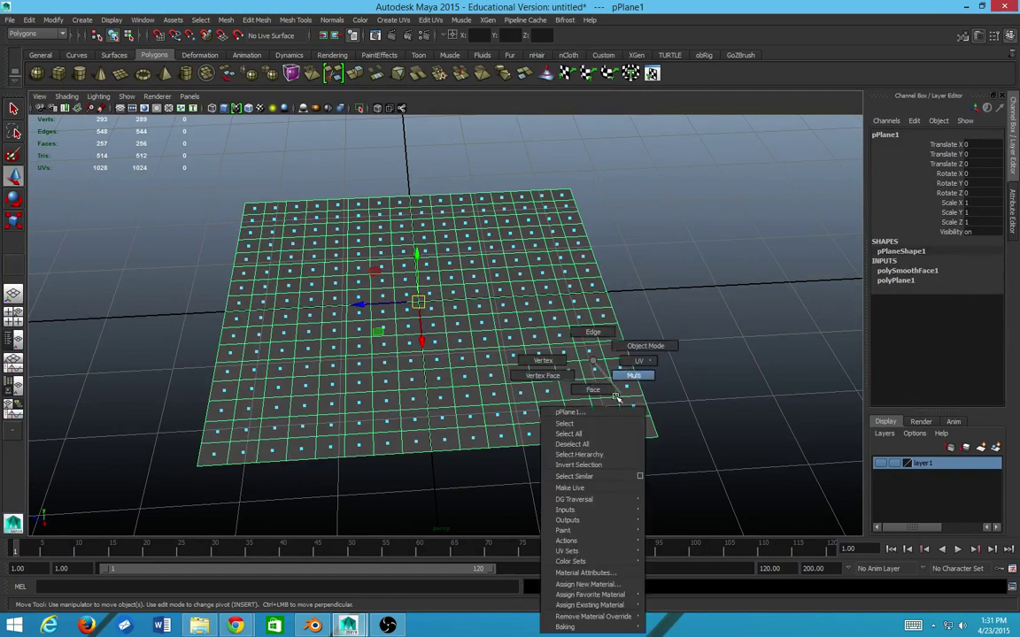
left_click(605, 392)
- Show the plane in a full-size top view and clear the face selection
left_click_drag(621, 329, 578, 381)
scroll(533, 368, "down", 3)
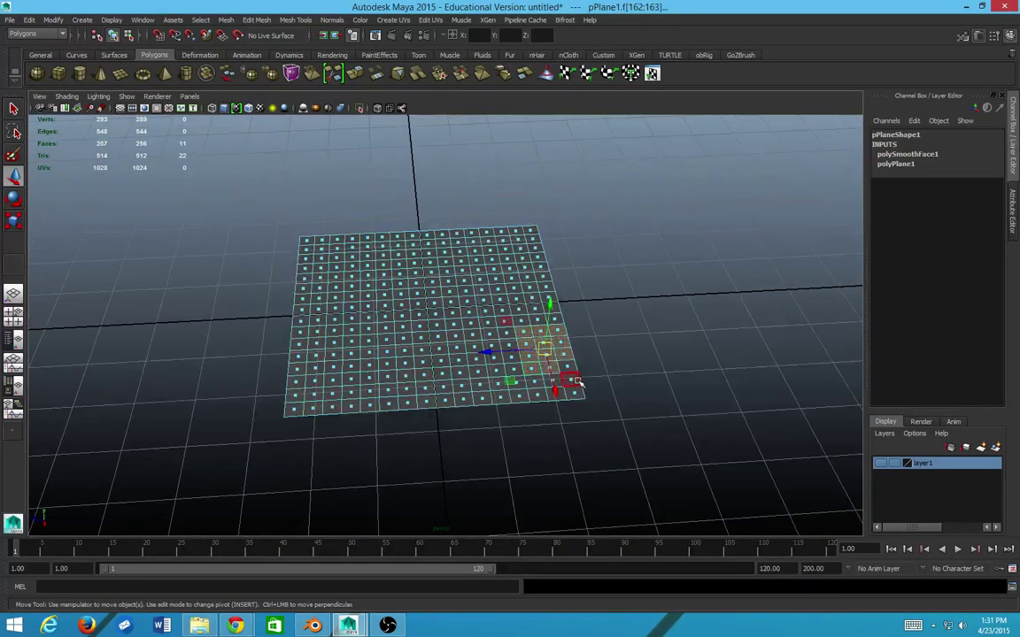
key("space")
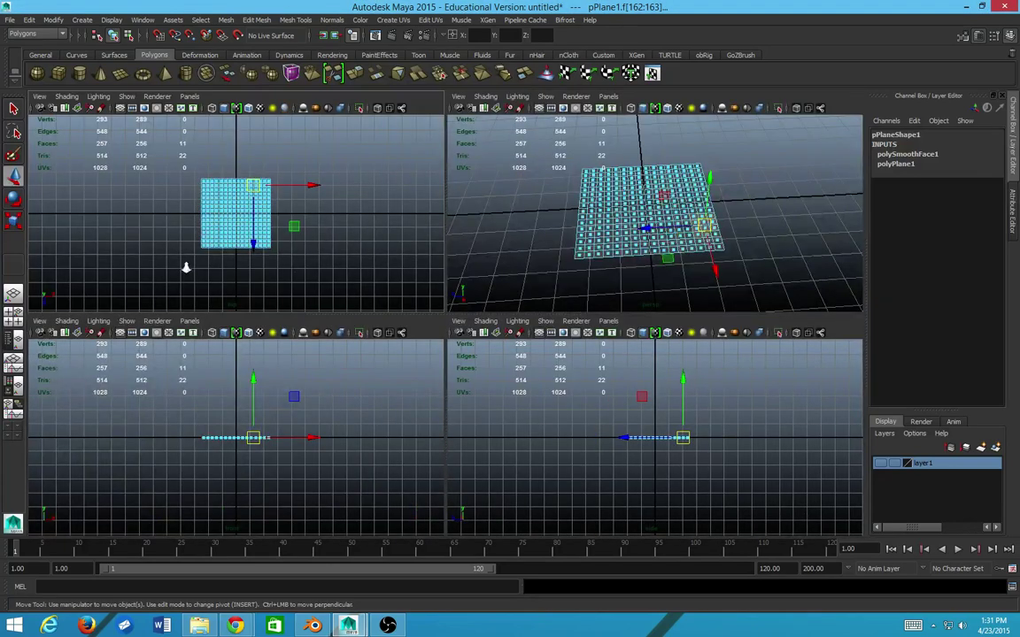
scroll(186, 267, "up", 5)
key("space")
scroll(319, 252, "down", 3)
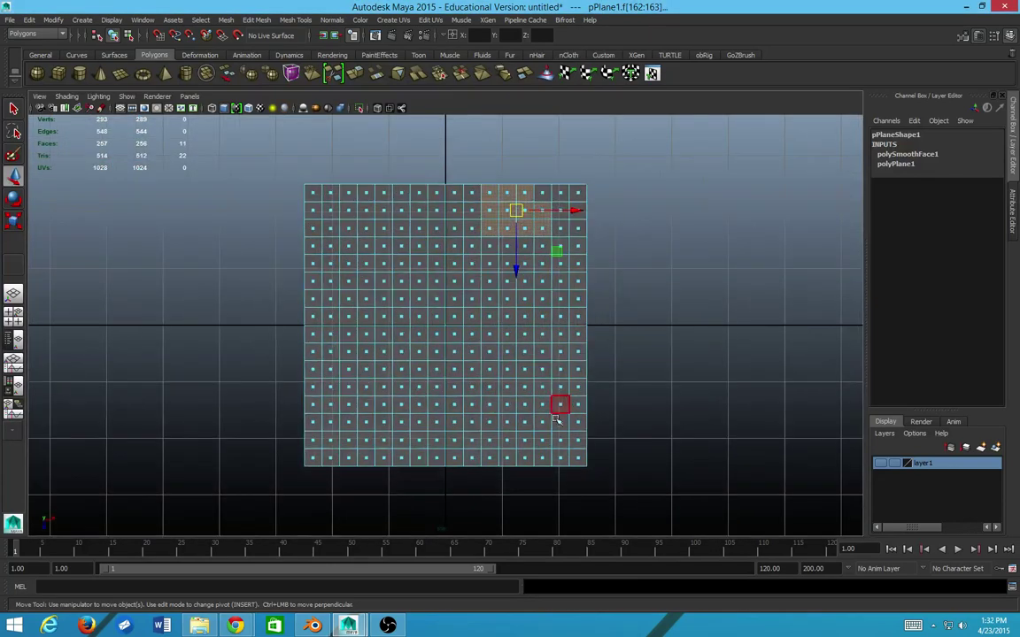
left_click(659, 383)
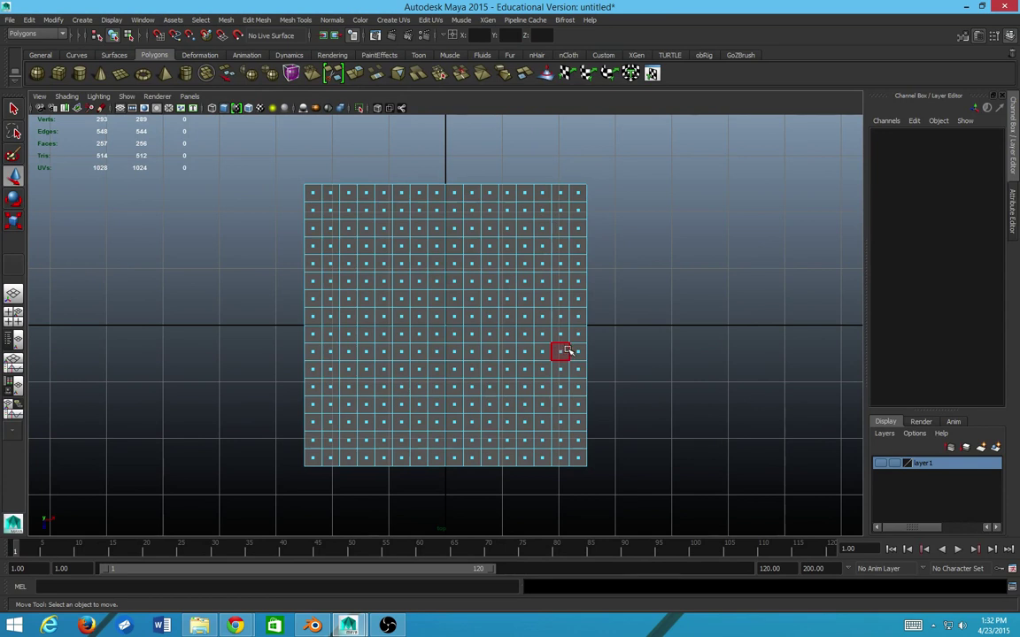
- Select four parallel strips of six faces in the plane's lower-right quarter, leaving one unselected row between neighbouring strips
left_click(564, 351)
double_click(471, 352, "shift")
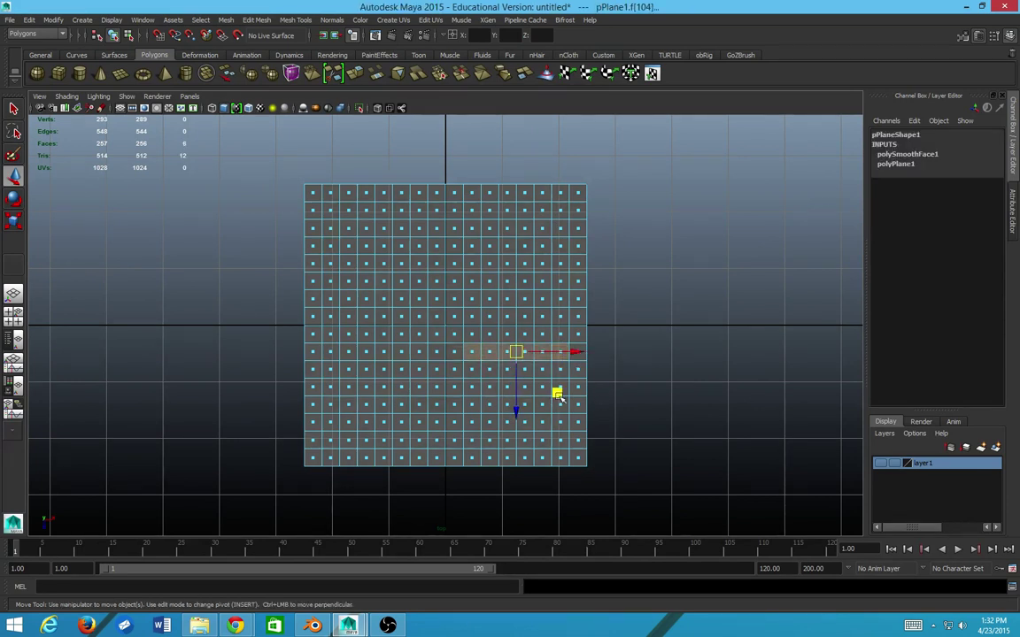
left_click(471, 387, "shift")
double_click(558, 386, "shift")
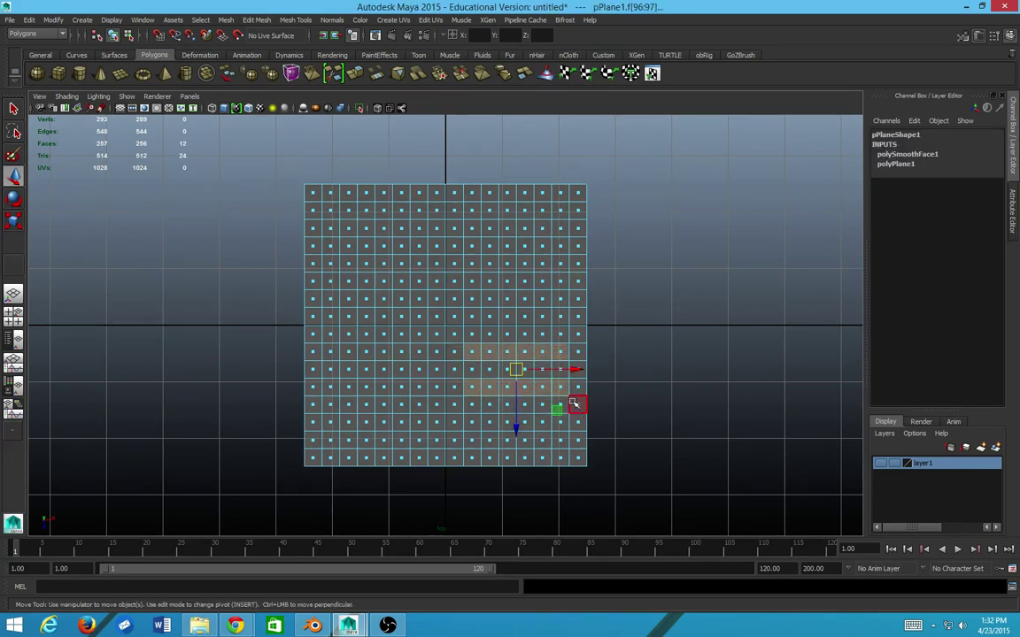
left_click(558, 422, "shift")
double_click(473, 421, "shift")
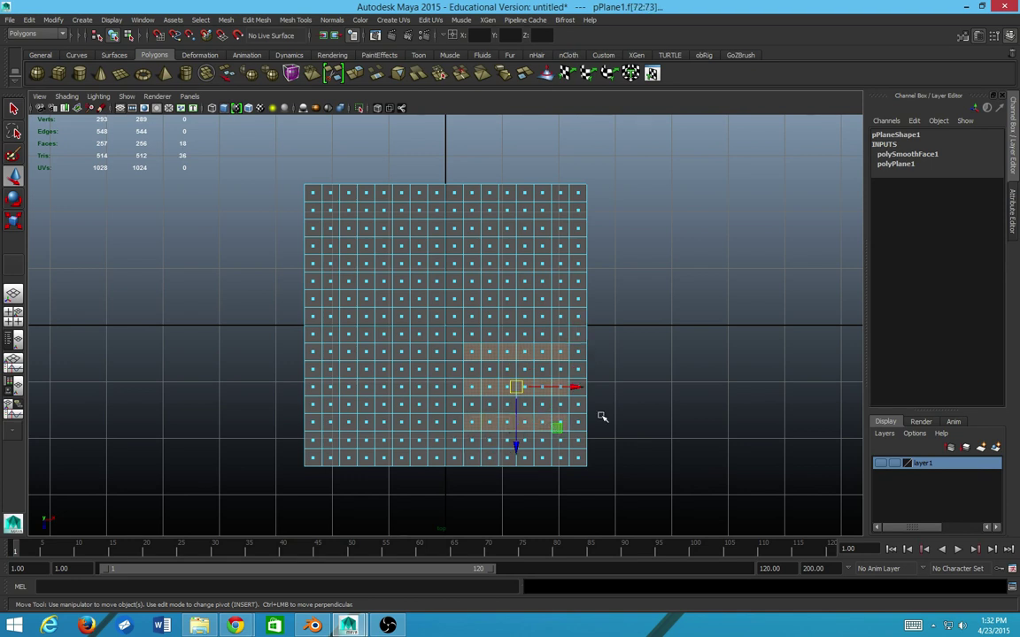
scroll(602, 416, "up", 2)
left_click(580, 484, "shift")
double_click(478, 484, "shift")
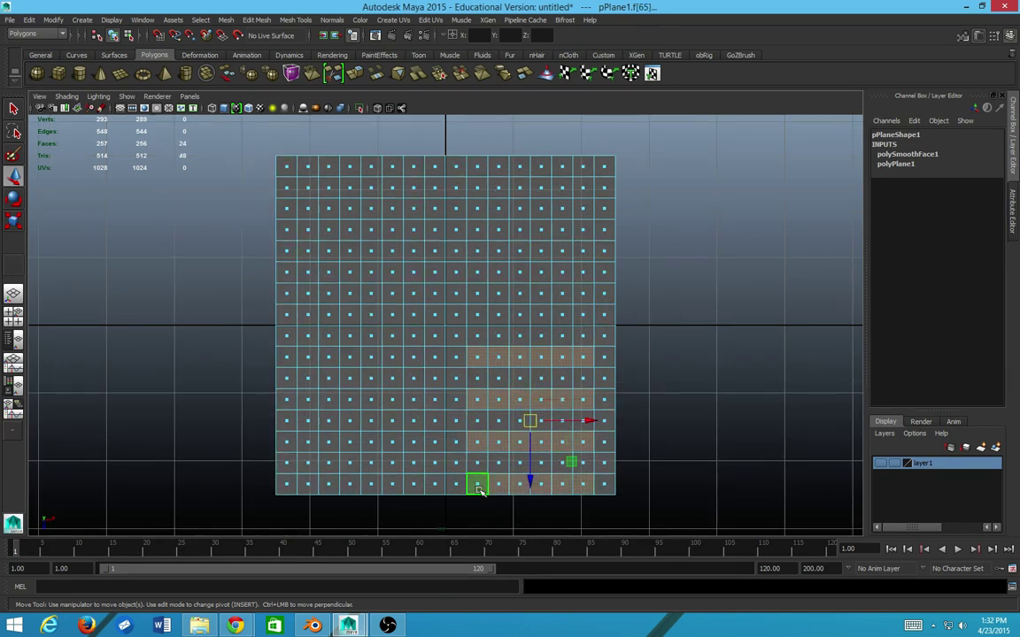
scroll(609, 466, "up", 1)
left_click_drag(609, 467, 607, 416)
key("ctrl+z")
- Return to the perspective view and undo the displacement of the selected face strips
scroll(607, 425, "down", 8)
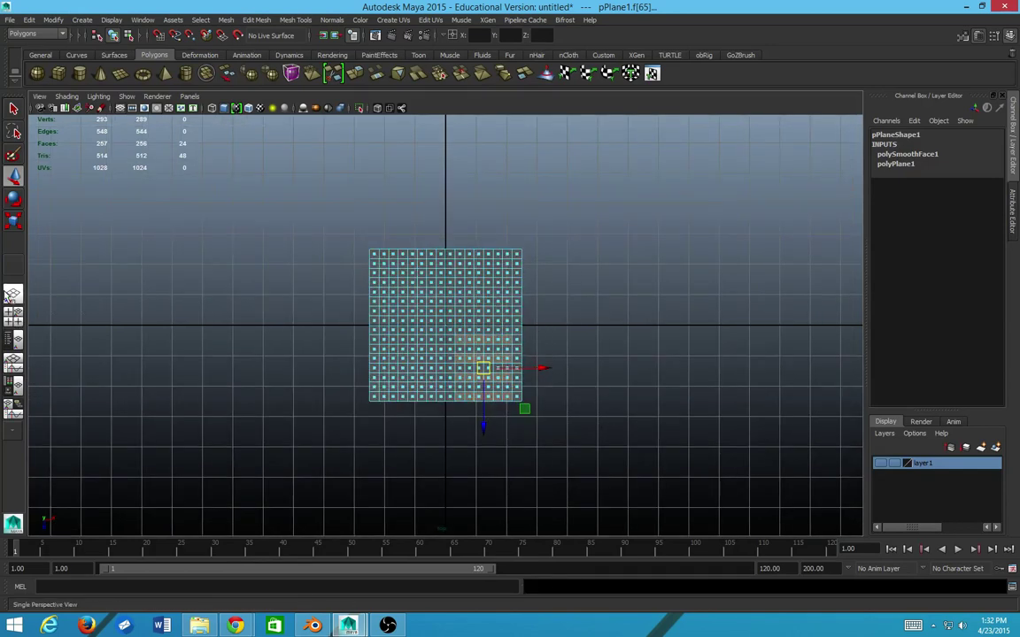
left_click_drag(416, 354, 495, 357)
scroll(495, 356, "up", 2)
left_click_drag(438, 372, 458, 367)
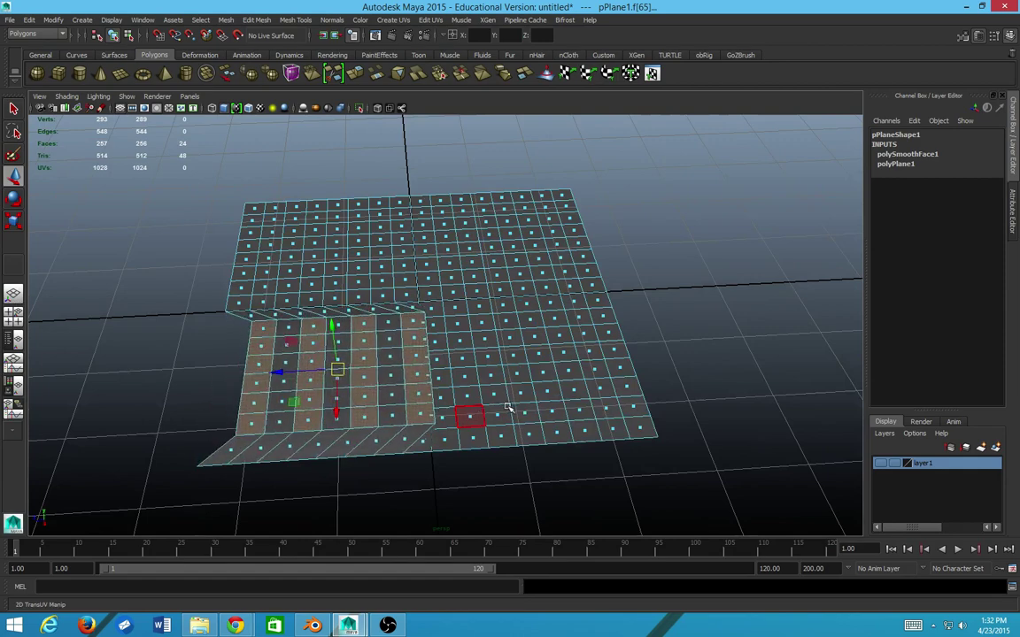
key("ctrl+z")
- Extrude the four face strips by about 0.049 along local Z and scale their raised faces inward to taper the sides
left_click_drag(481, 455, 602, 407)
right_click(602, 403, "shift")
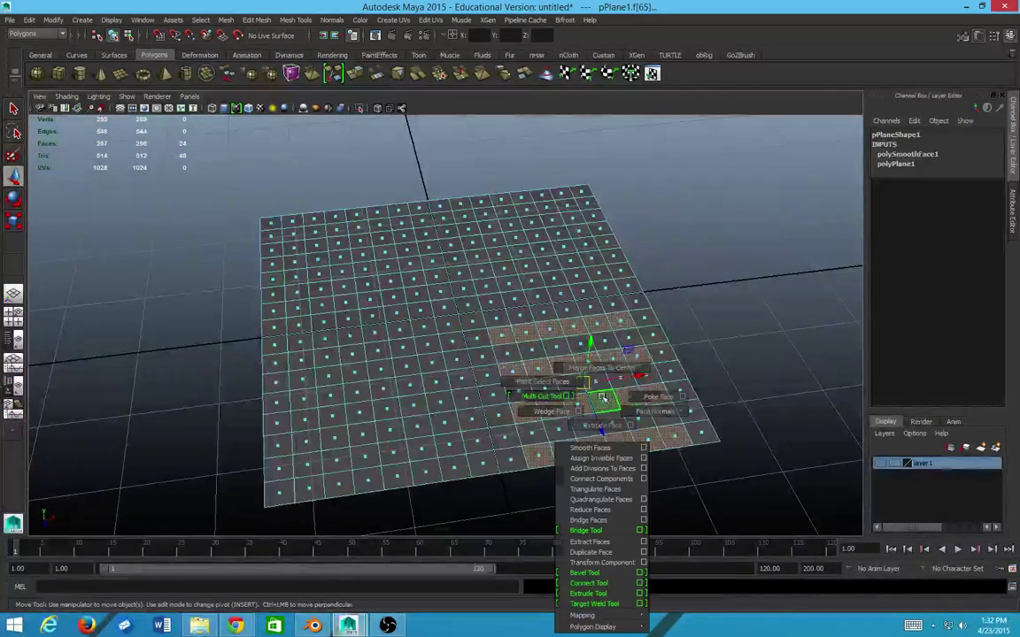
left_click(602, 425)
left_click_drag(774, 387, 774, 359)
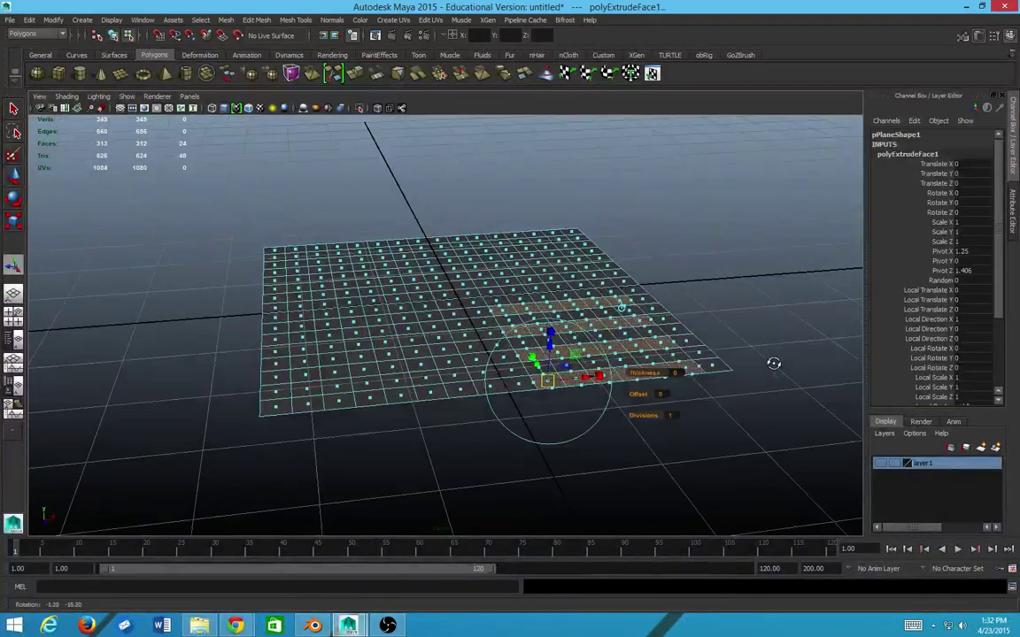
left_click_drag(576, 362, 586, 358)
scroll(585, 358, "up", 2)
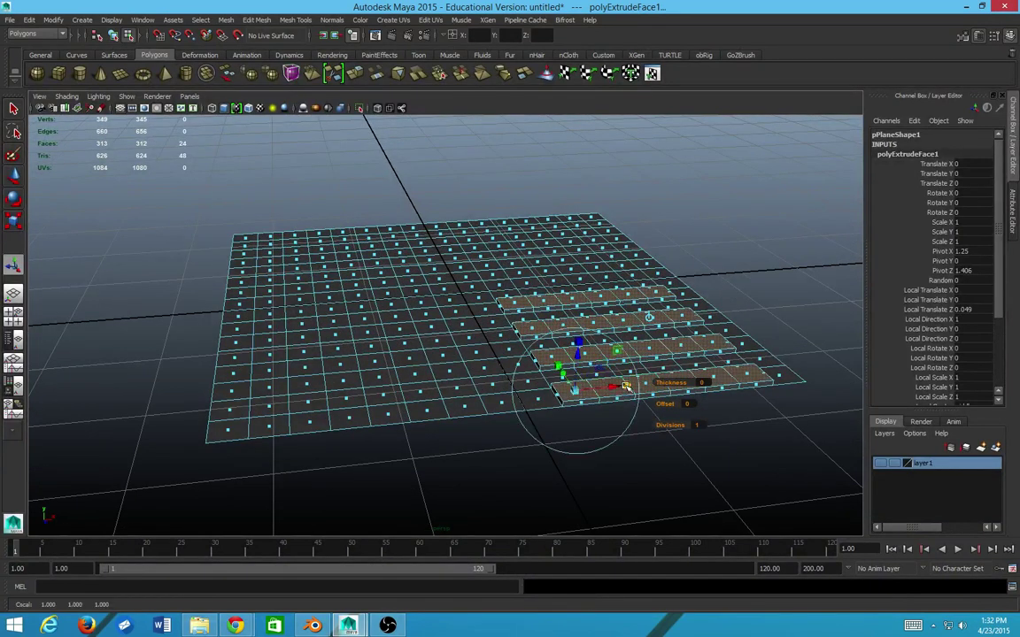
left_click_drag(577, 390, 434, 361)
- Select a row of six faces beside the extruded strips, one row in from the plane's front edge
left_click(433, 361)
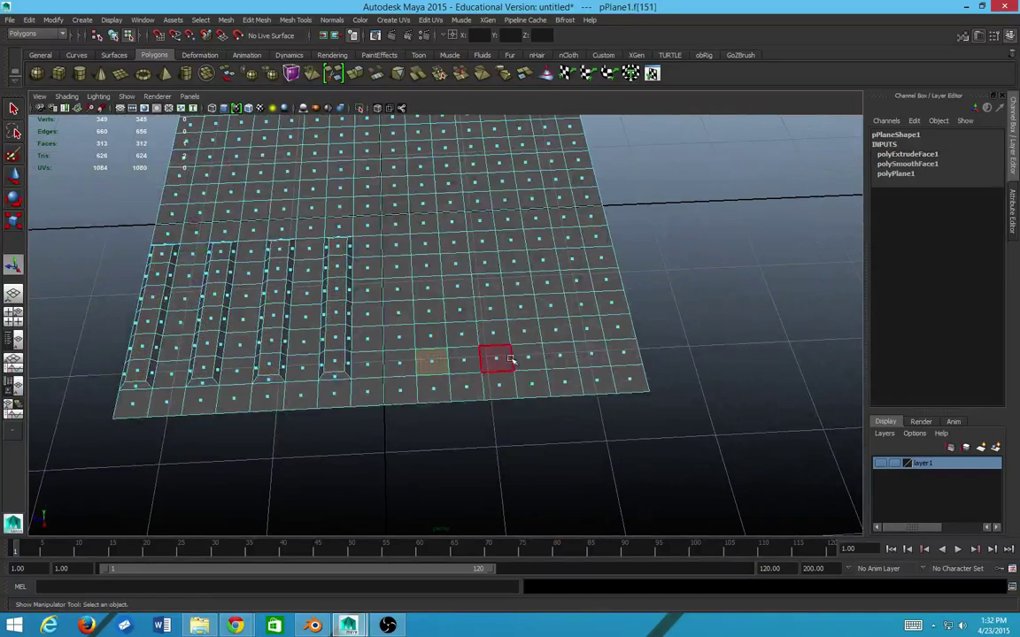
left_click(493, 358, "shift")
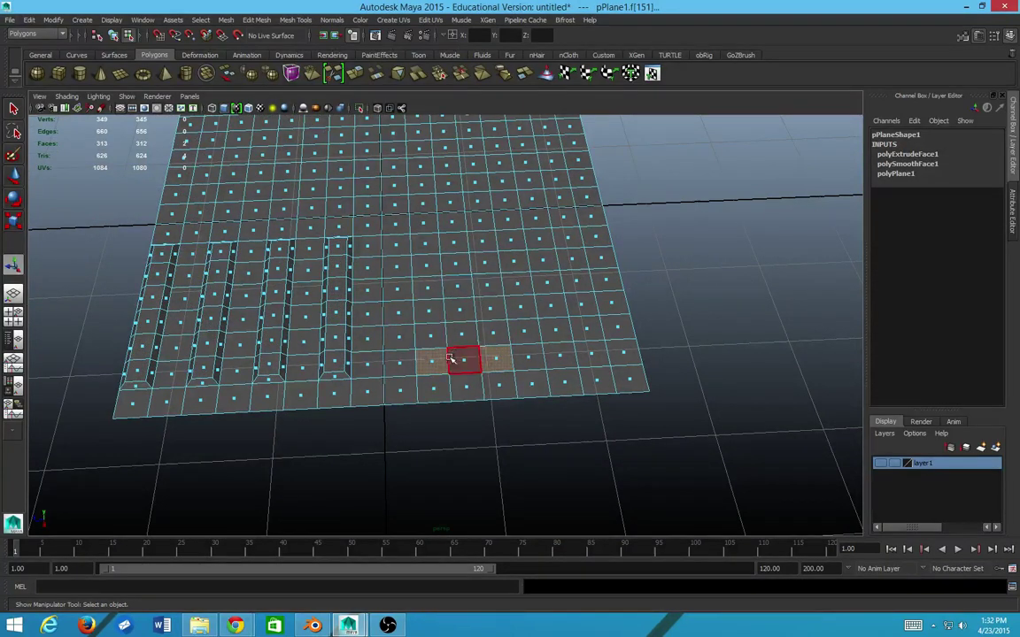
key("ctrl+z")
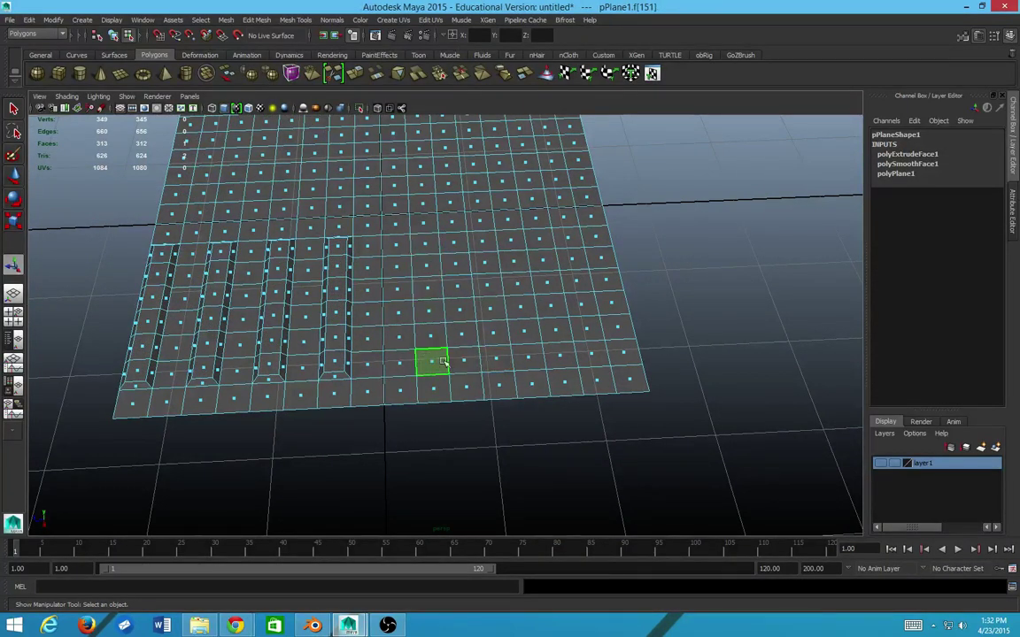
double_click(591, 356, "shift")
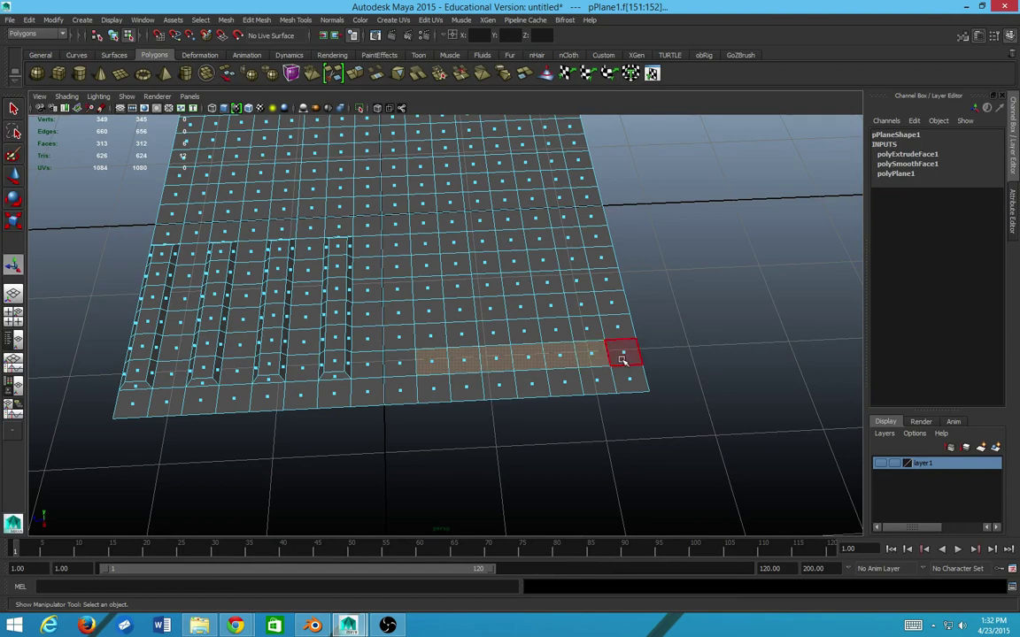
- Insert two edge loops with the Multi-Cut Tool, one through the outermost face column and one through a column near the plane's middle
right_click(577, 334, "shift")
left_click(526, 337)
left_click(398, 381, "ctrl")
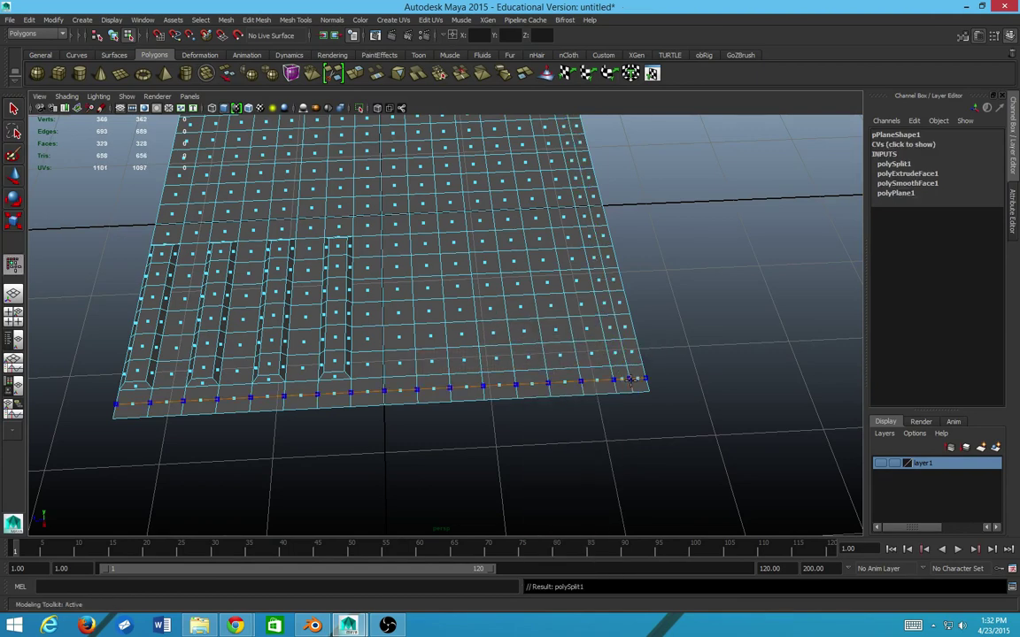
left_click(401, 382, "ctrl")
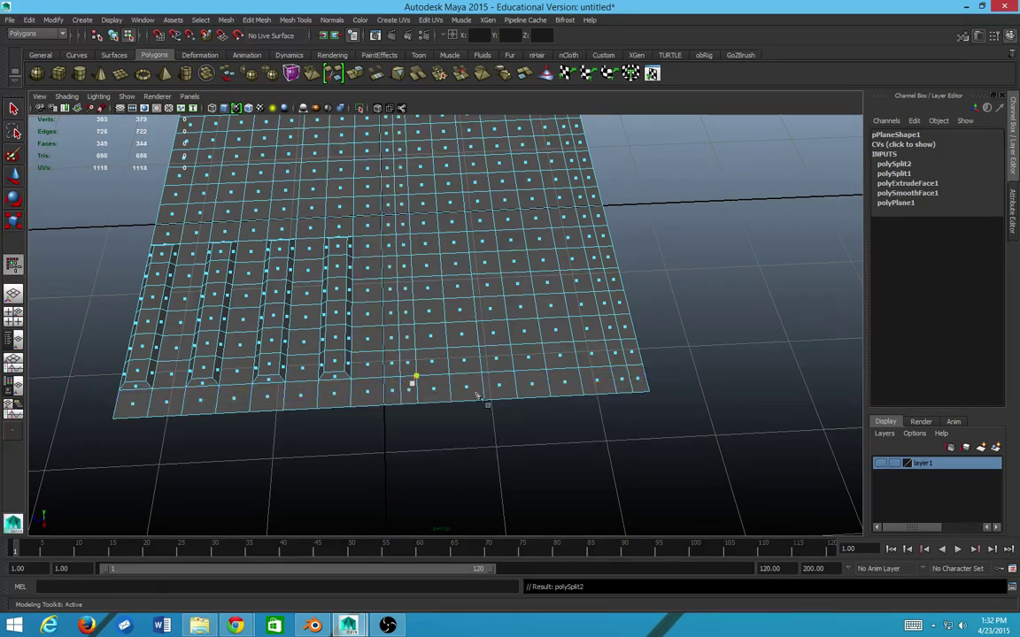
- Insert two edge loops across the plane, one through the frontmost face row and one through a row just behind the raised strips
left_click(644, 379, "ctrl")
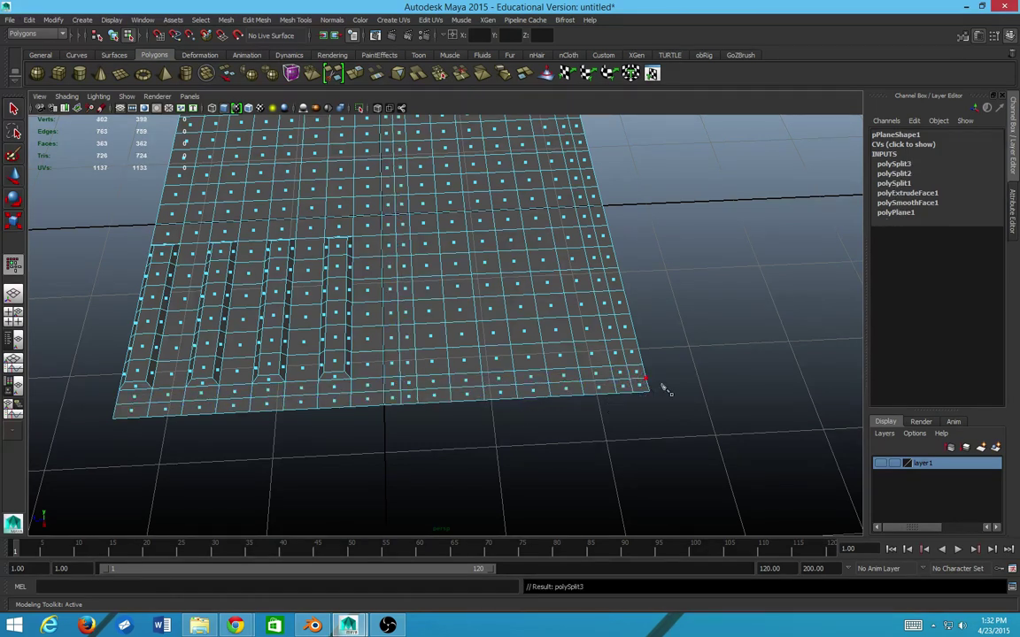
left_click(600, 217, "ctrl")
- Turn off soft selection and select the block of faces in the front quarter beside the raised strips
right_click(531, 273)
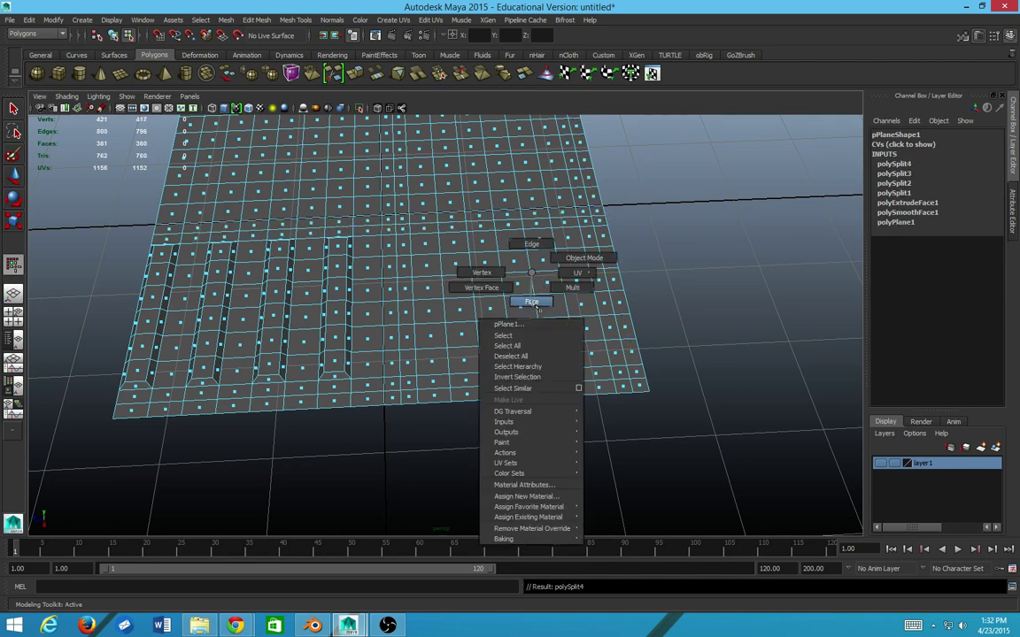
left_click_drag(683, 342, 630, 402)
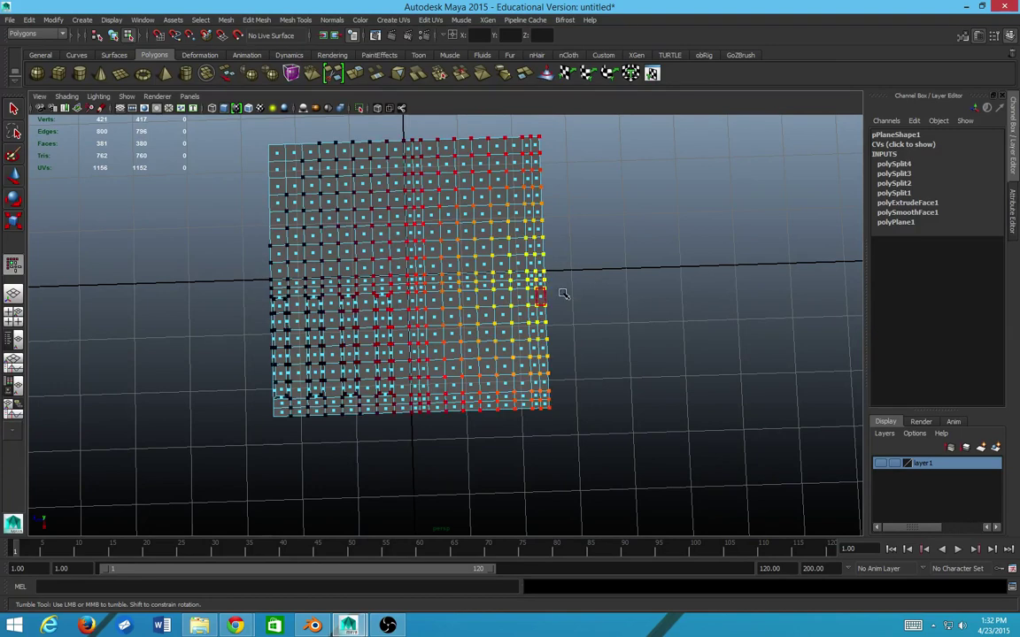
left_click(542, 285)
key("a")
key("b")
scroll(621, 348, "down", 1)
left_click(626, 327)
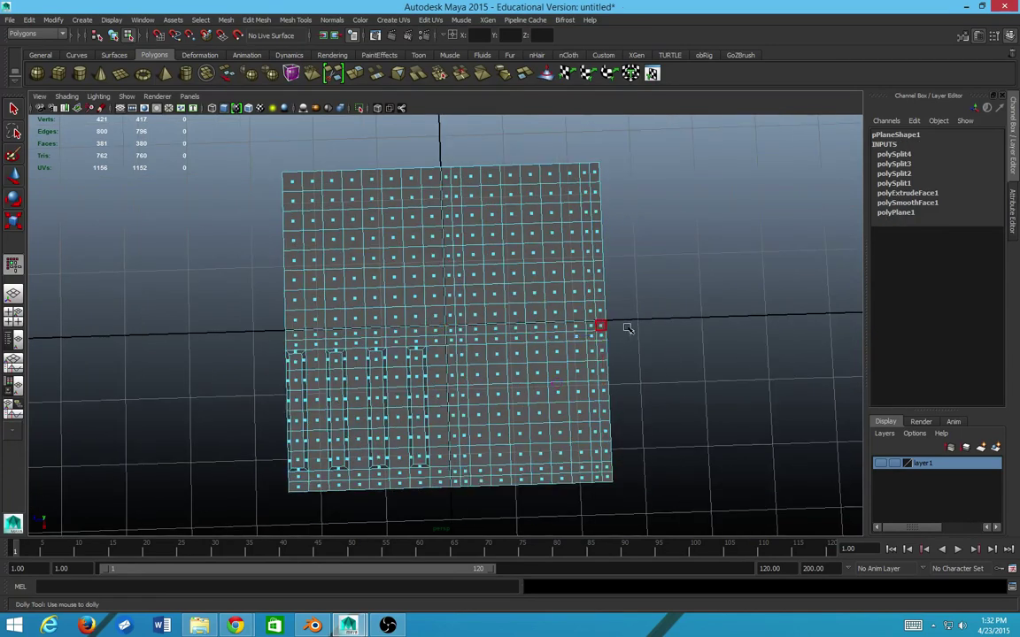
- Deselect the border faces and a middle column, leaving two rectangular blocks three faces wide and eight faces long
left_click(458, 474)
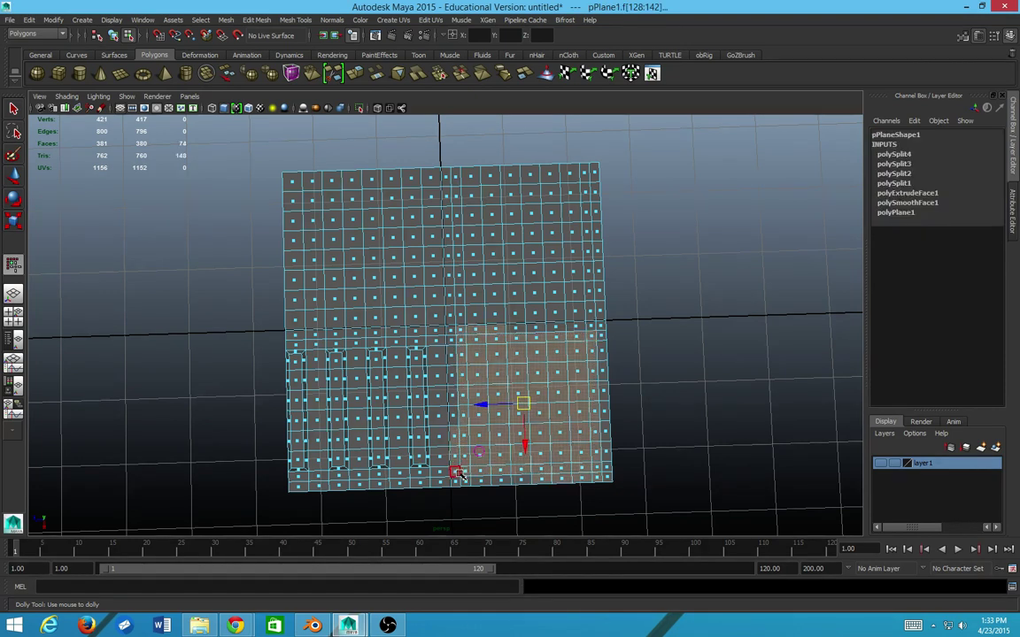
key("q")
key("w")
key("q")
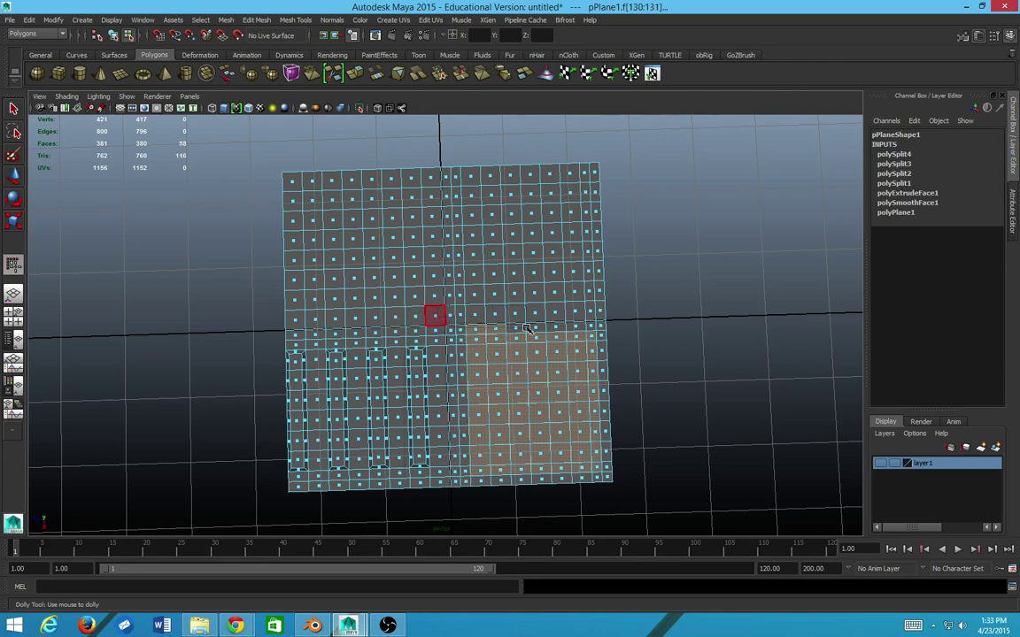
left_click_drag(527, 328, 524, 332)
key("w")
scroll(566, 376, "up", 3)
left_click_drag(636, 391, 585, 371)
left_click(575, 357, "ctrl")
scroll(562, 419, "down", 4)
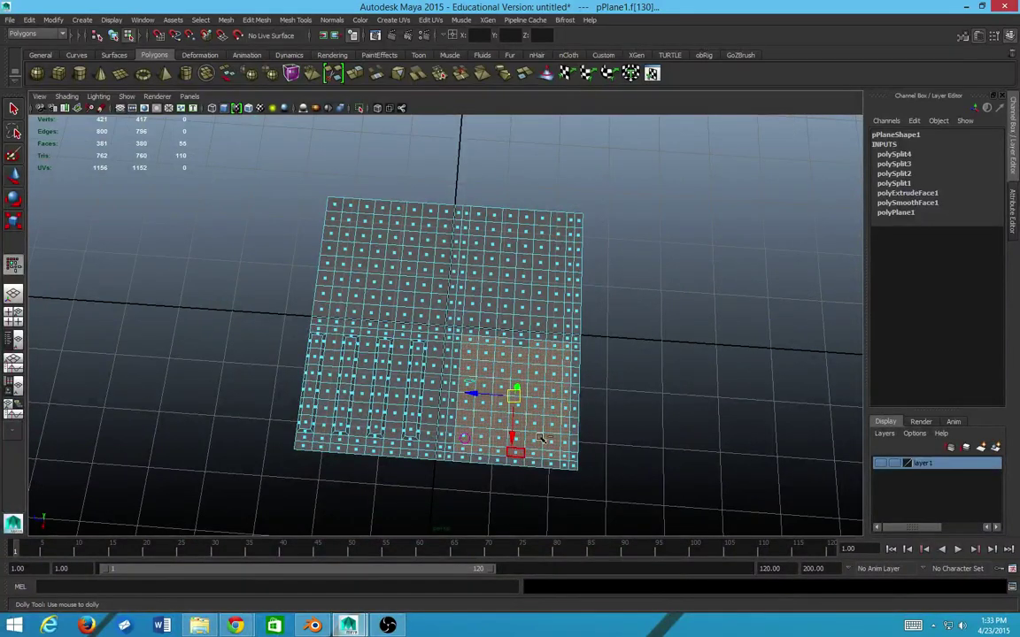
left_click_drag(619, 514, 619, 512)
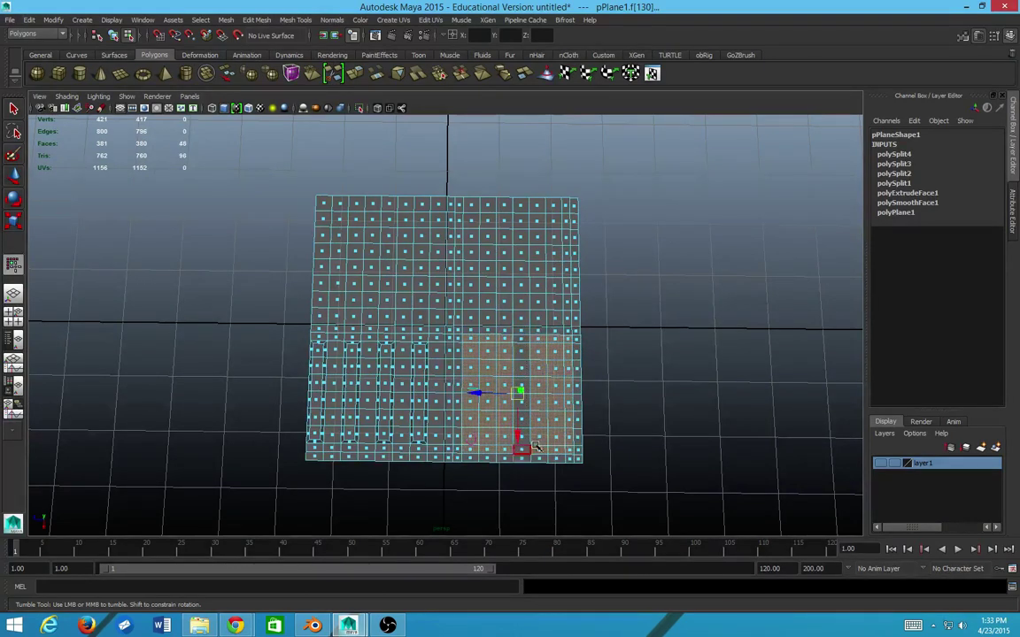
left_click_drag(522, 433, 569, 336)
- Extrude the two selected face blocks by about -0.202 along local Z to form recesses
right_click(478, 345, "shift")
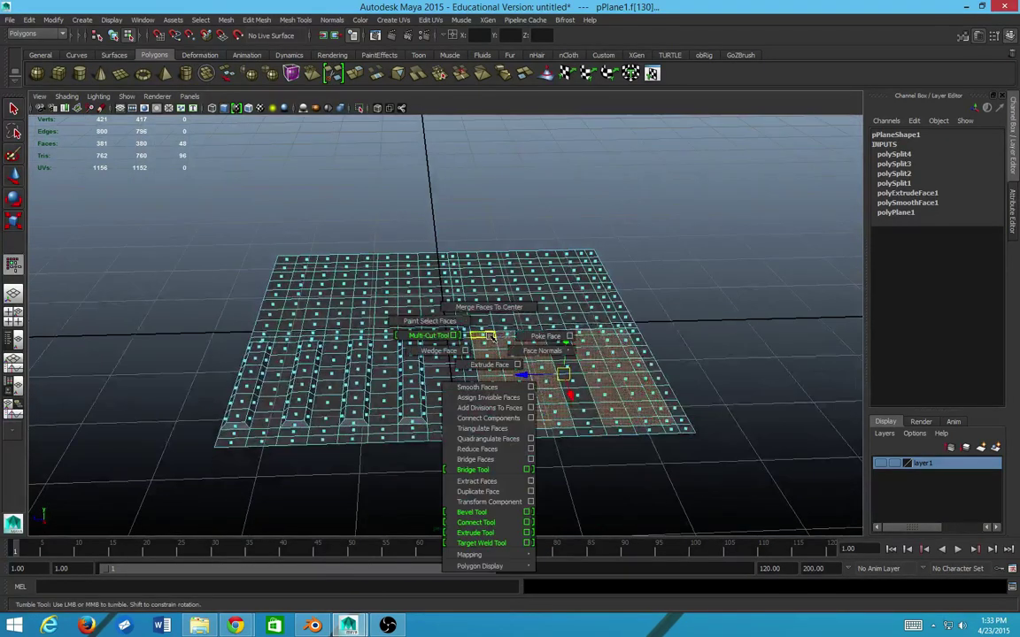
left_click(485, 364)
left_click_drag(489, 307, 592, 322)
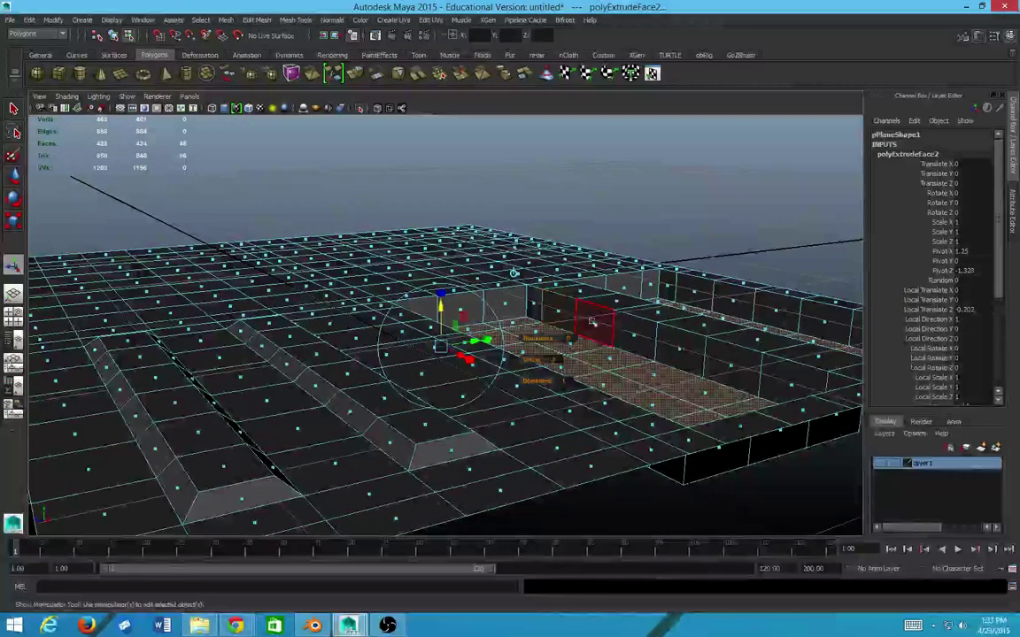
- Insert an edge loop around the walls of each recess just below the rim with the Multi-Cut Tool
right_click(608, 327, "shift")
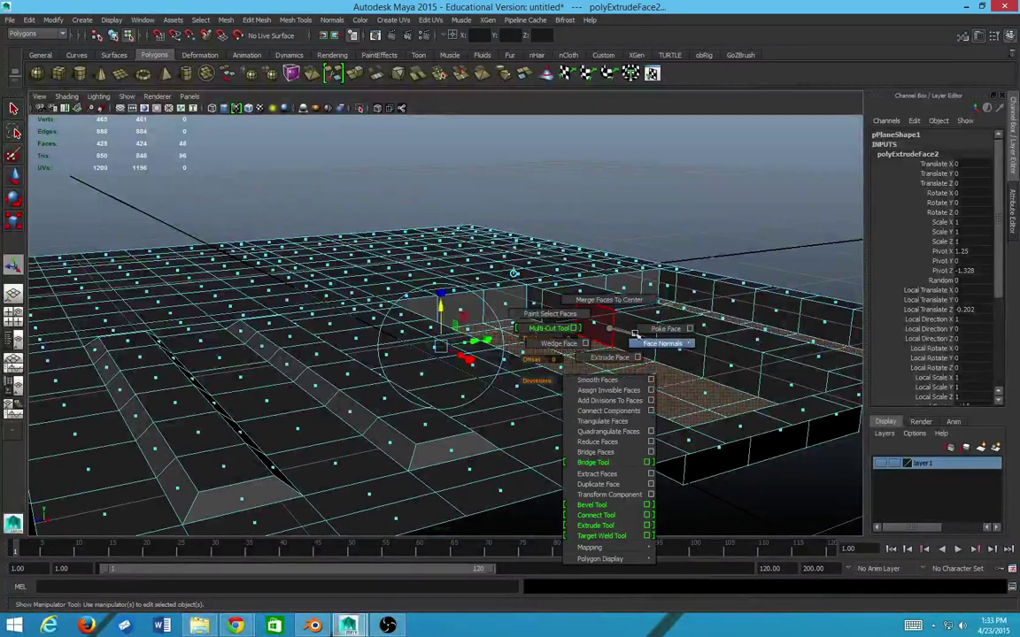
left_click(599, 337)
key("Caps_Lock")
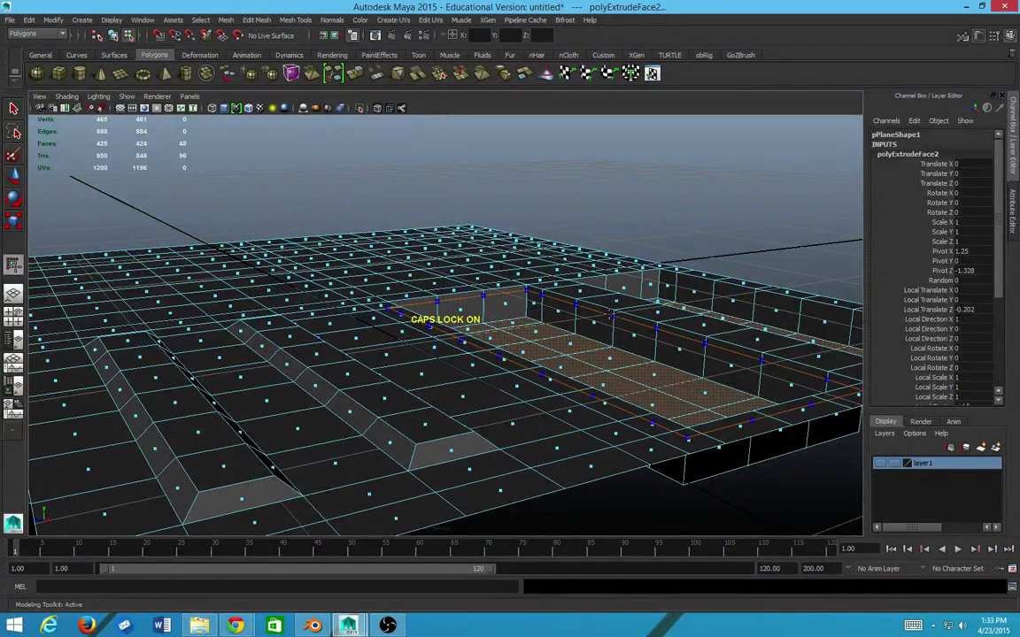
left_click(681, 333, "ctrl")
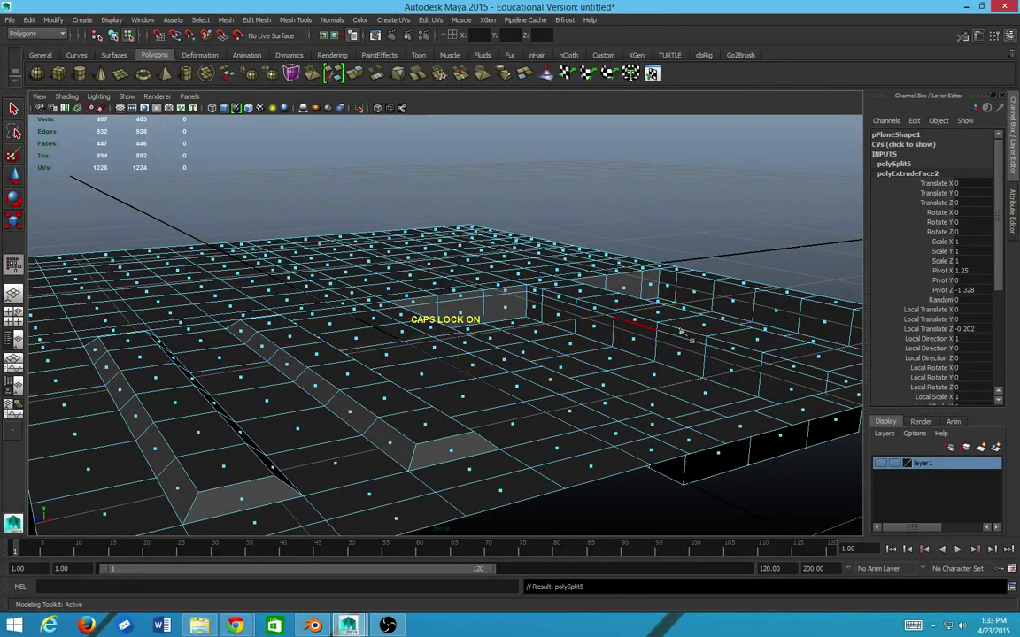
left_click_drag(719, 305, 579, 304)
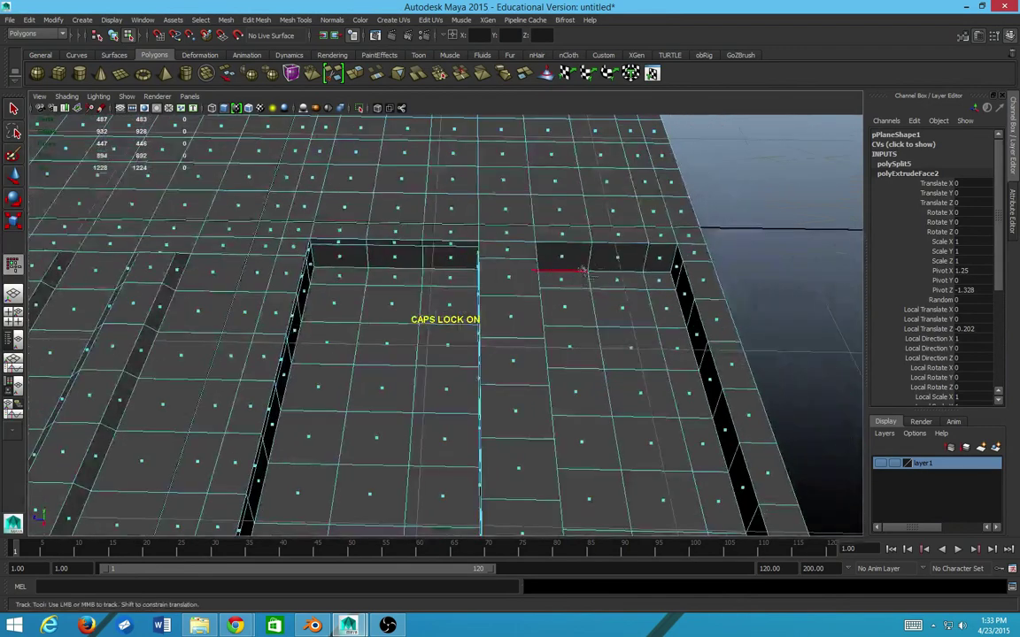
left_click(542, 364, "ctrl")
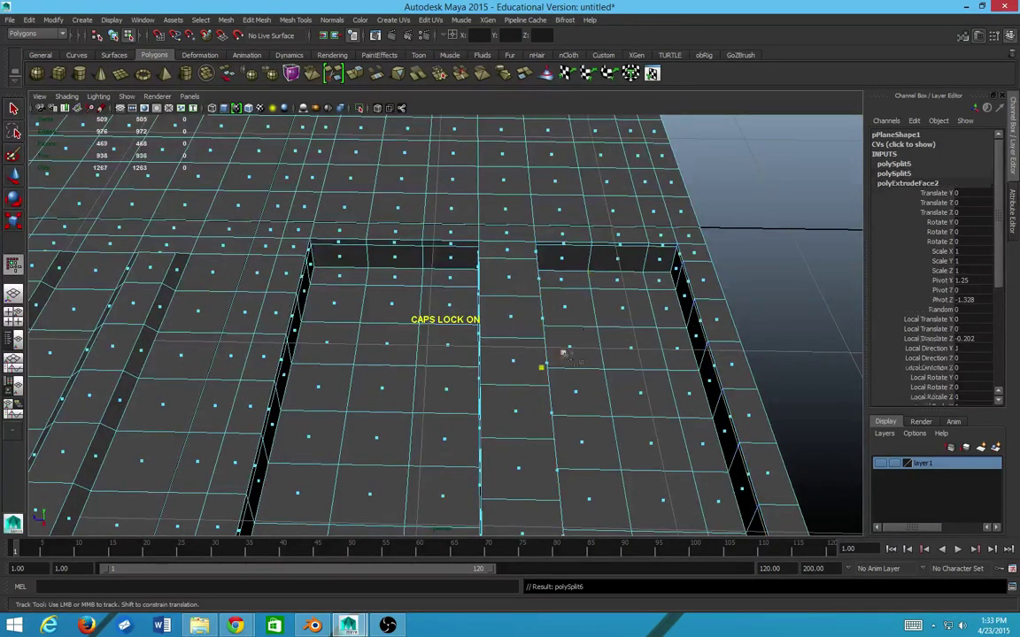
left_click_drag(542, 363, 600, 341)
key("ctrl+z")
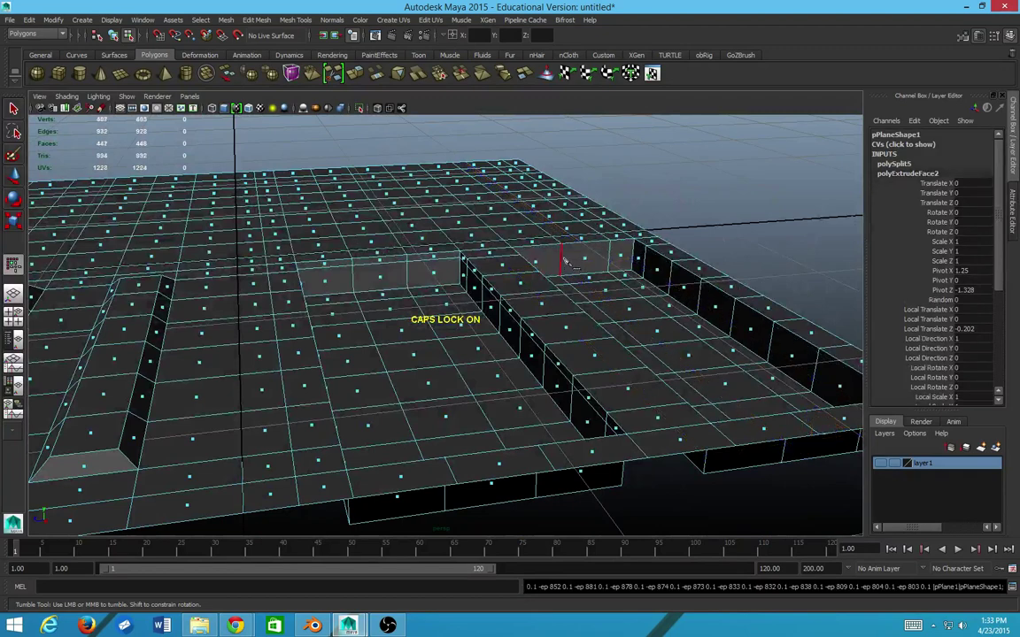
left_click(620, 273, "ctrl")
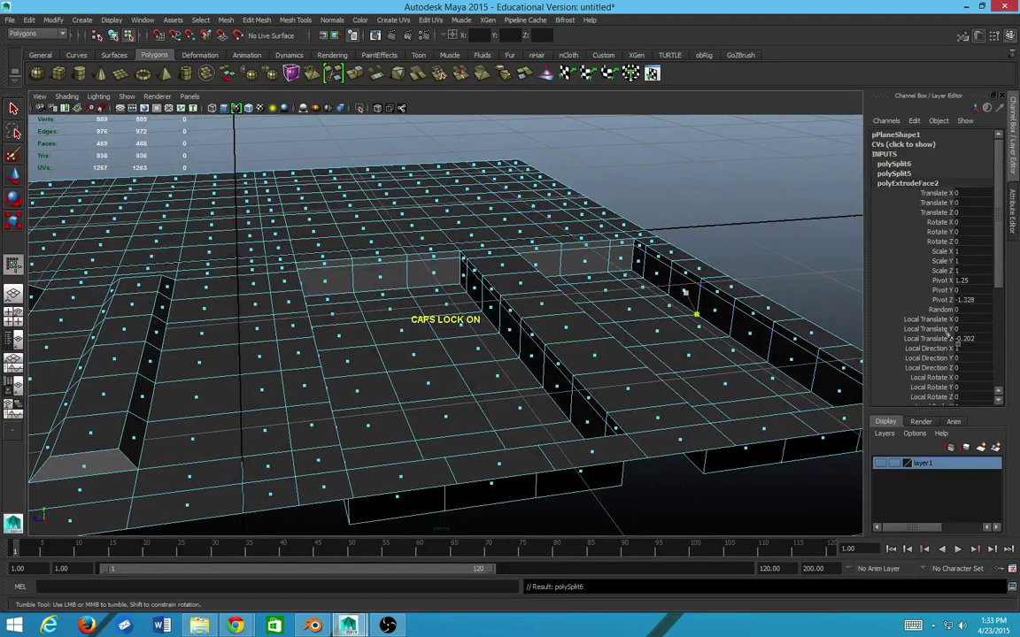
- Select the full ring of wall faces below the new edge loop in both recesses
key("w")
left_click(447, 278)
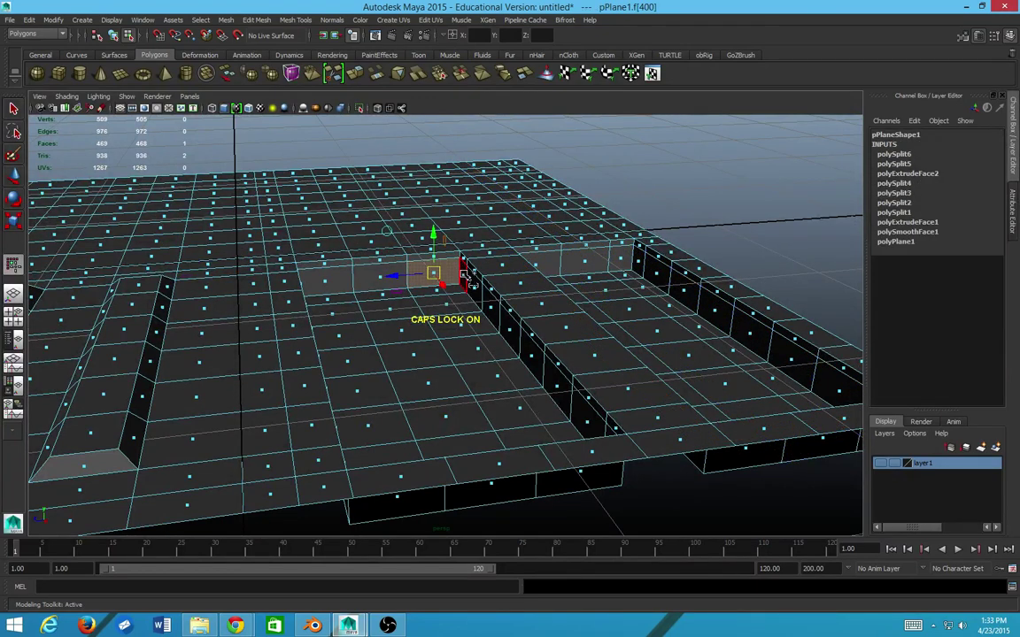
double_click(464, 275, "shift")
left_click_drag(620, 279, 602, 345)
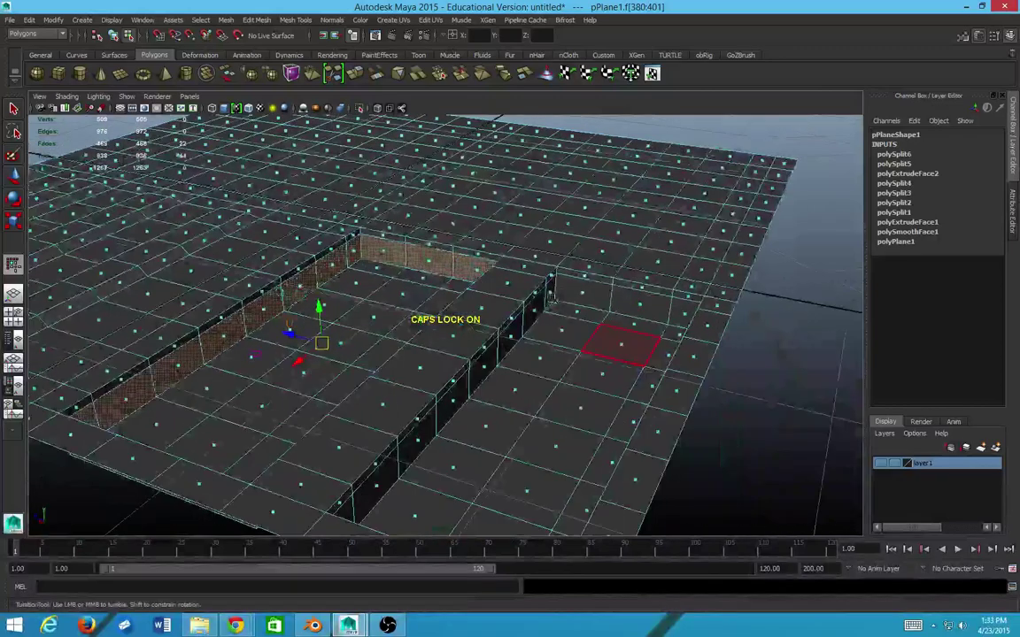
double_click(567, 296, "shift")
left_click_drag(566, 295, 547, 295)
left_click_drag(505, 387, 501, 339)
- Extrude the selected recess wall faces, scale them to about 5.681 along local Z, and return to object mode
right_click(546, 341, "shift")
left_click_drag(273, 294, 275, 294)
key("ctrl+z")
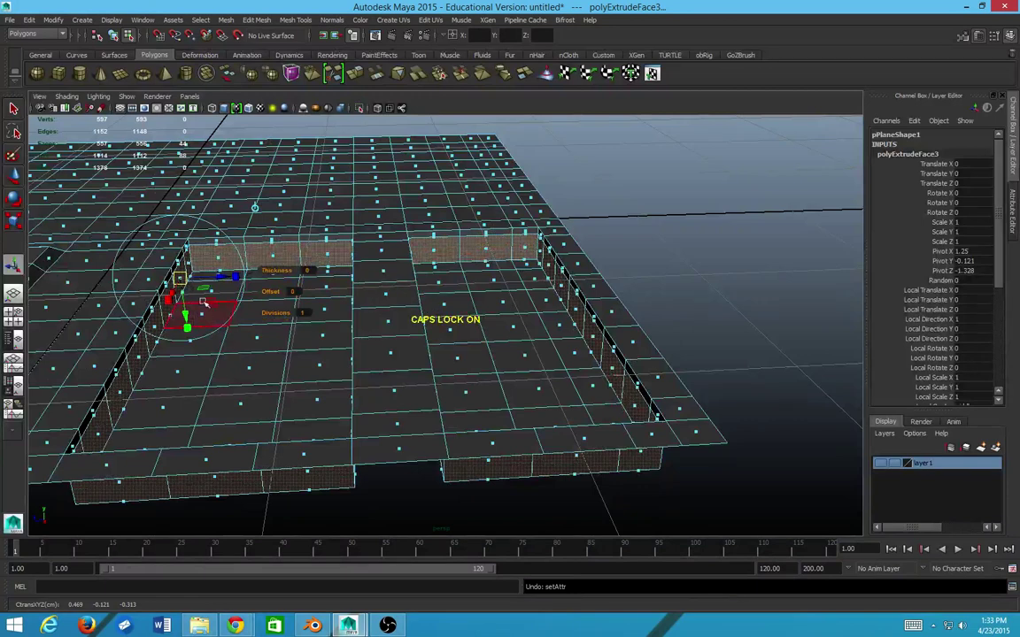
left_click_drag(237, 280, 243, 280)
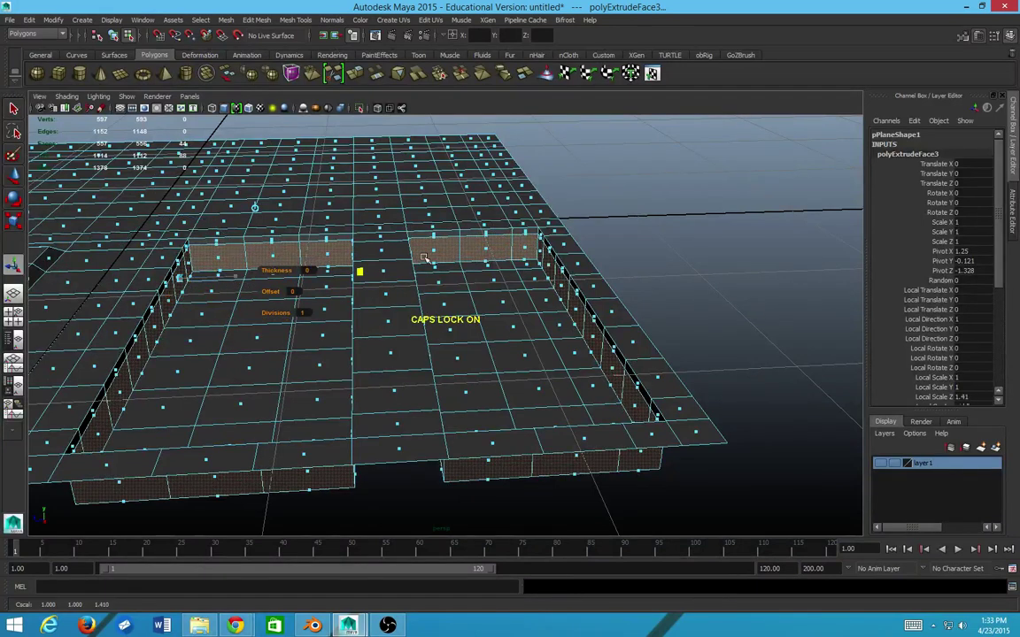
left_click_drag(424, 257, 371, 301)
key("r")
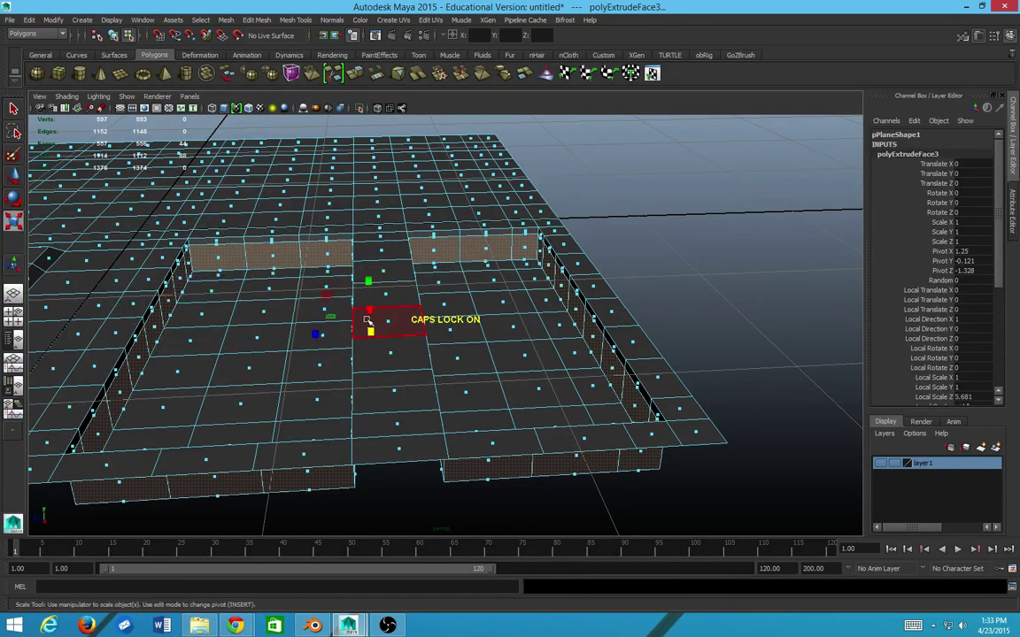
left_click_drag(370, 310, 440, 242)
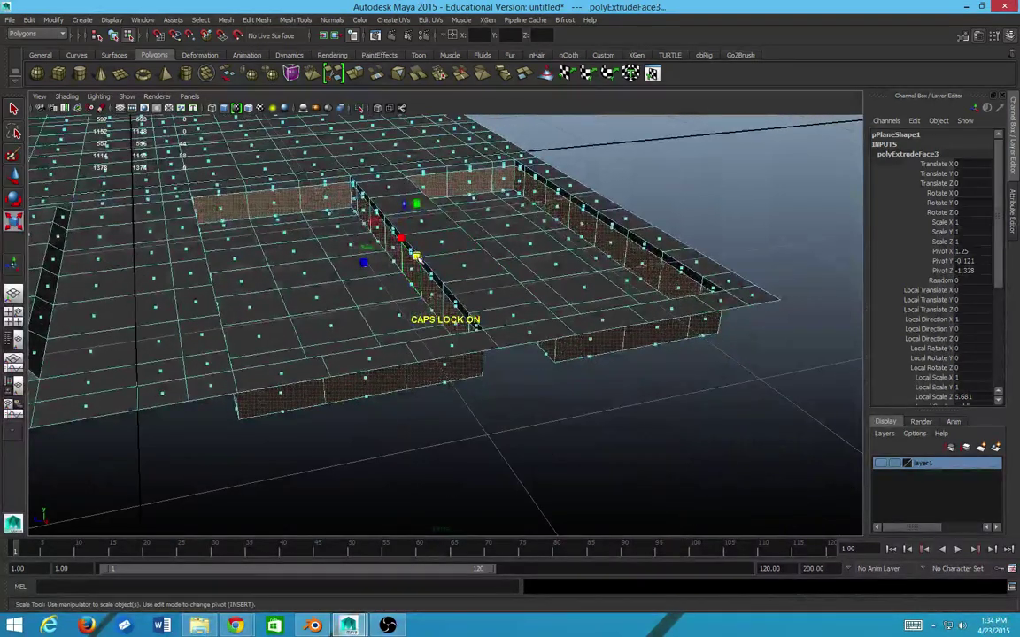
left_click_drag(416, 265, 659, 244)
key("F8")
left_click(659, 244)
- Switch to face selection and select four alternate faces in a row near the edge of the plane's undetailed area
left_click_drag(601, 265, 500, 397)
left_click(471, 339)
mouse_move(611, 357)
left_mouse_down()
mouse_move(455, 357)
mouse_move(475, 327)
mouse_move(466, 414)
mouse_move(594, 352)
left_mouse_up()
right_click(487, 366)
left_click(494, 388)
left_click(444, 363)
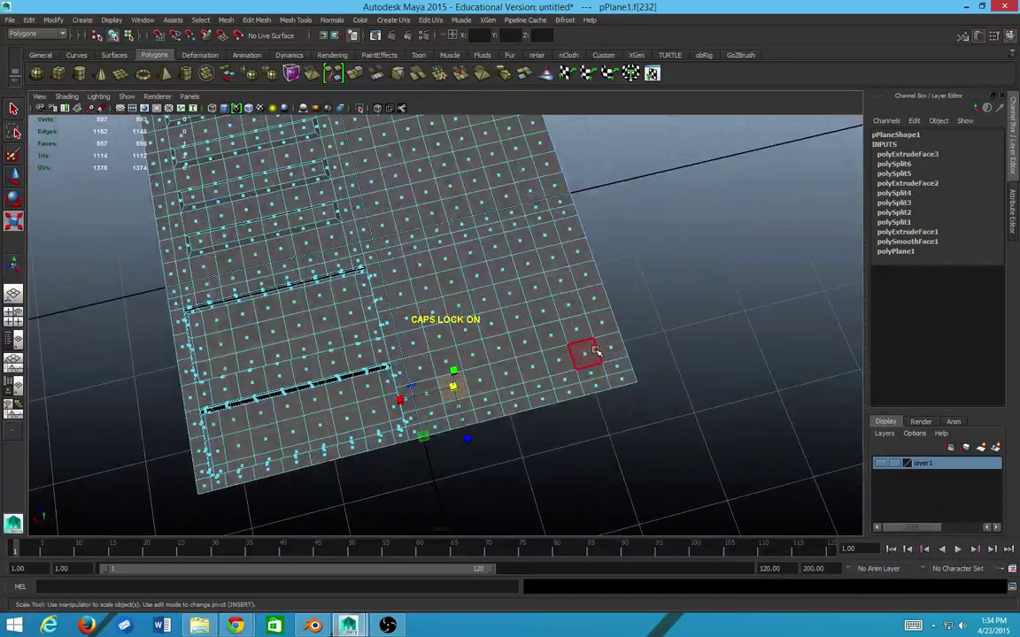
left_click(588, 354)
left_click(534, 364, "shift")
left_click(478, 382, "shift")
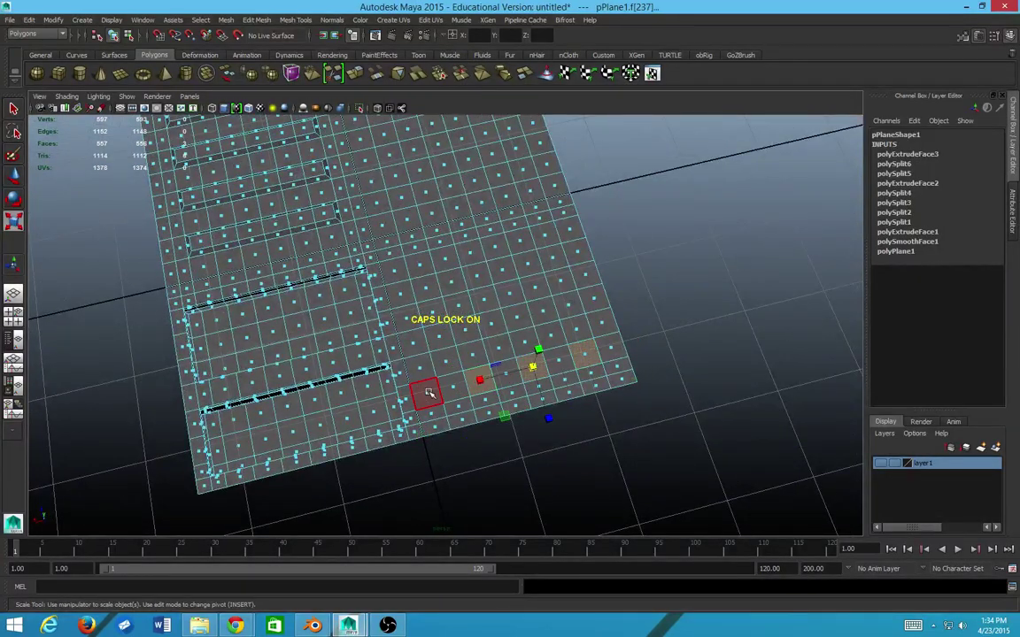
left_click(425, 392, "shift")
- Add two more parallel rows of four alternate faces to the selection, making a grid of twelve separate faces
left_click(417, 342, "shift")
left_click(467, 329, "shift")
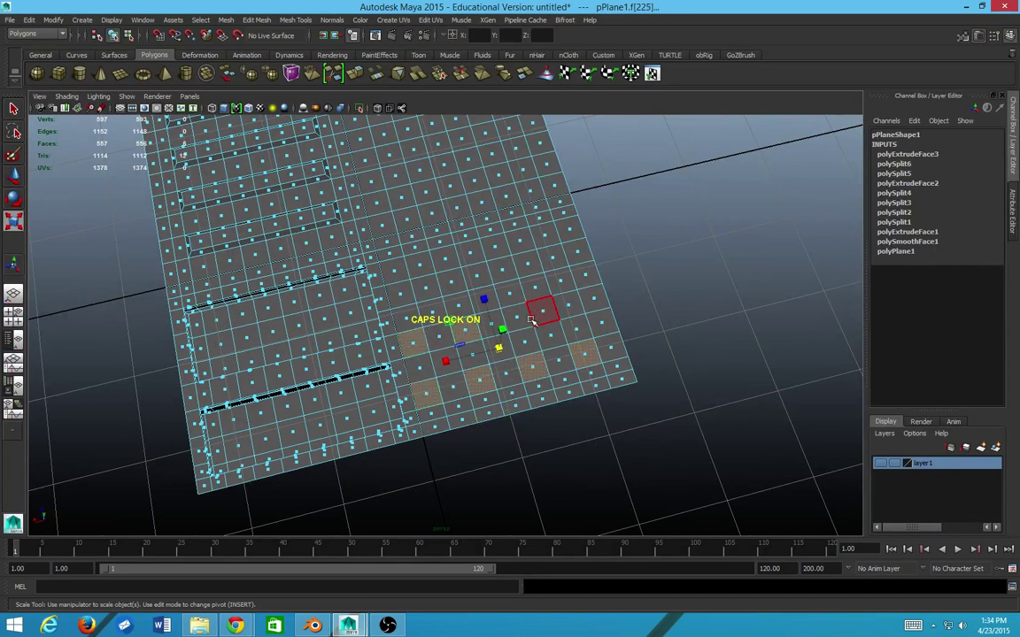
left_click(516, 316, "shift")
left_click(561, 306, "shift")
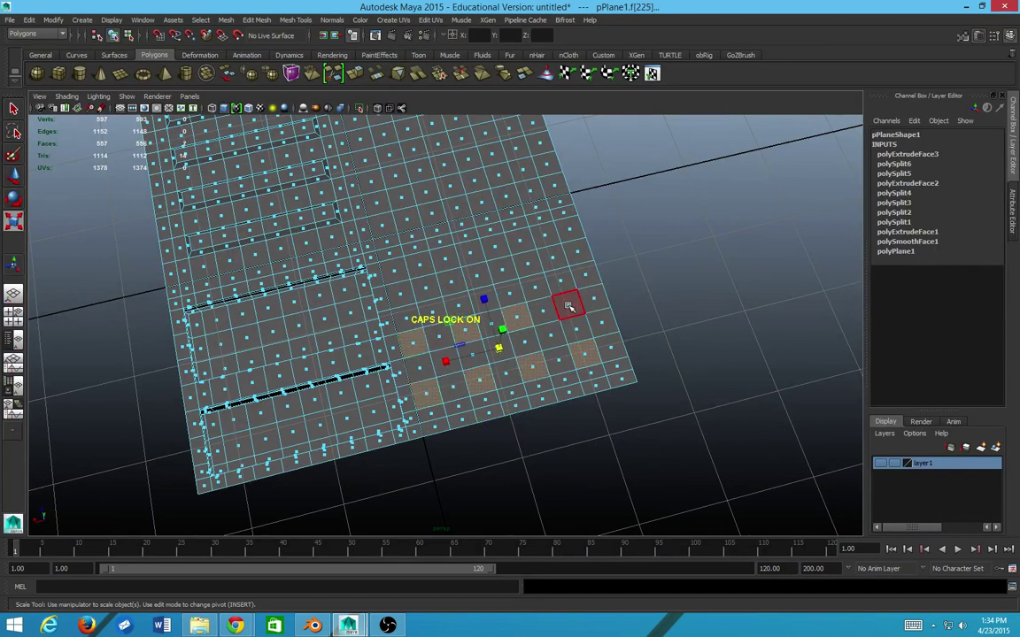
left_click(549, 256, "shift")
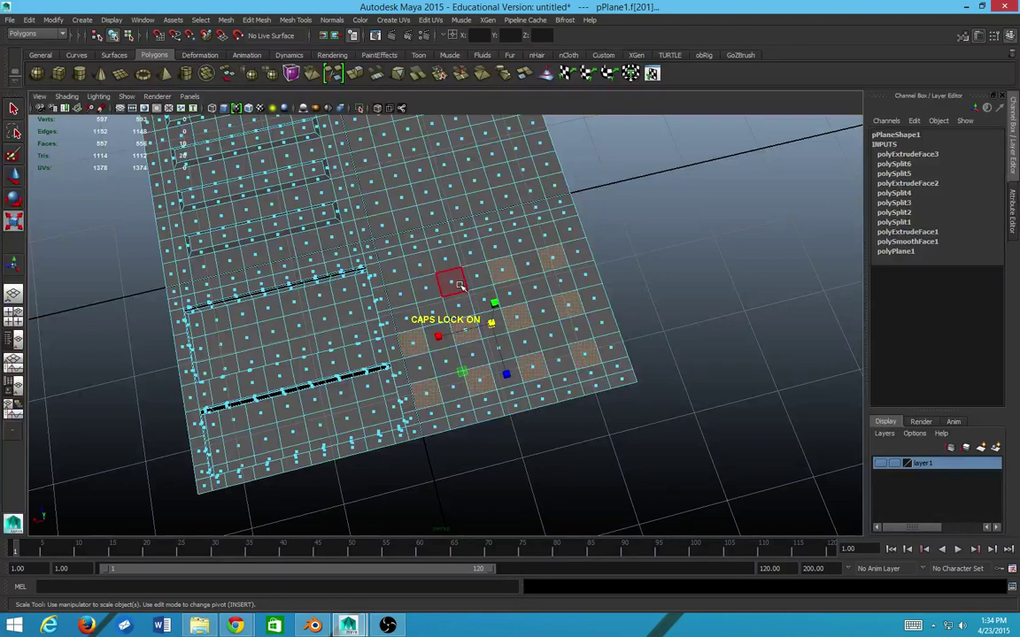
left_click_drag(398, 291, 455, 325)
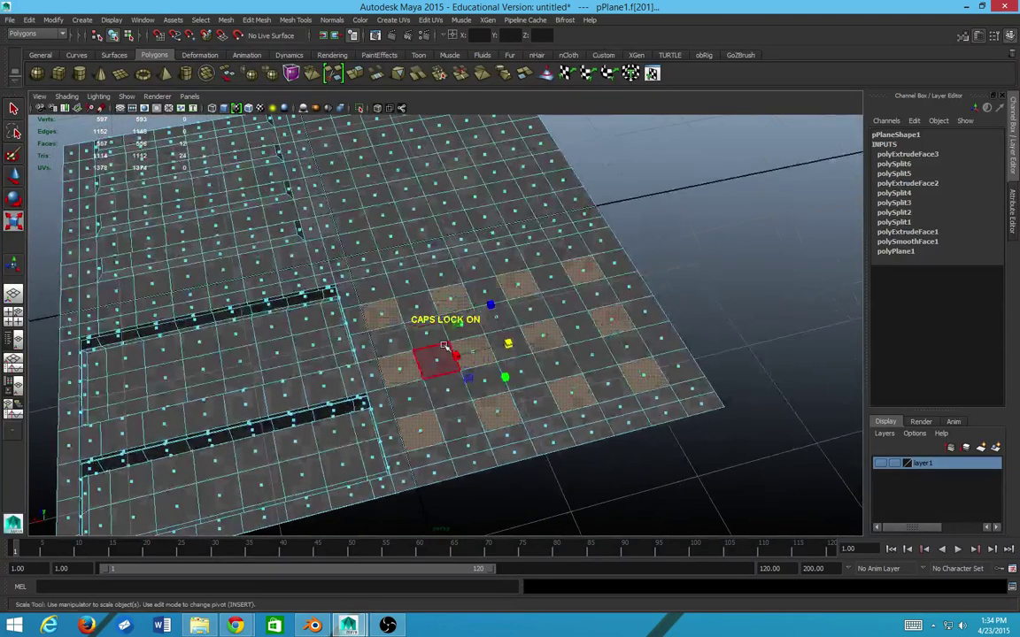
- Extrude the twelve selected faces with an offset of 0.03
right_click(443, 359, "shift")
left_click(455, 363)
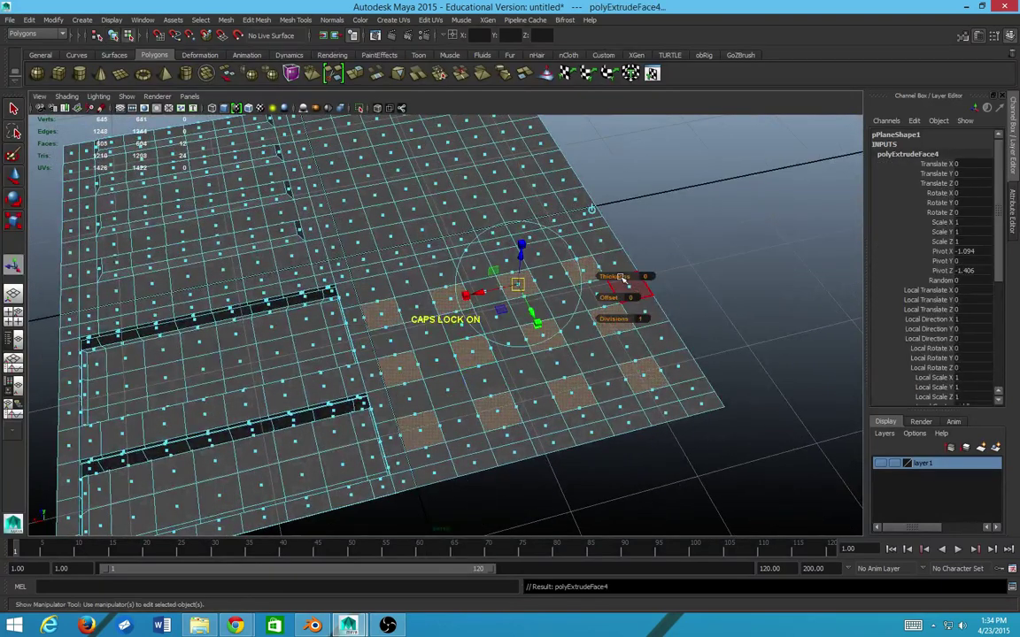
left_click_drag(609, 297, 618, 304)
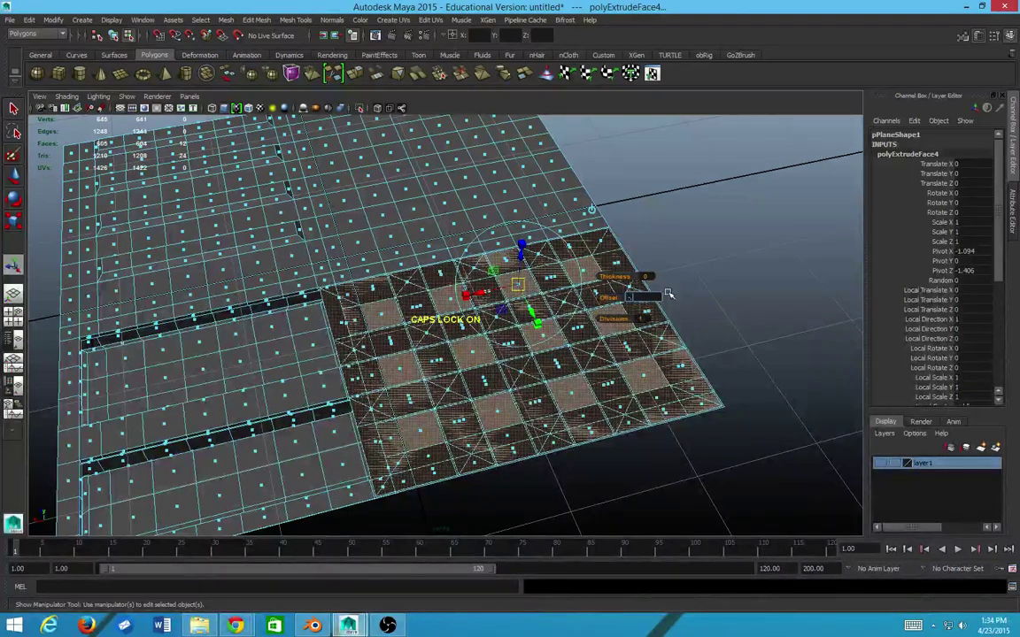
key("Return")
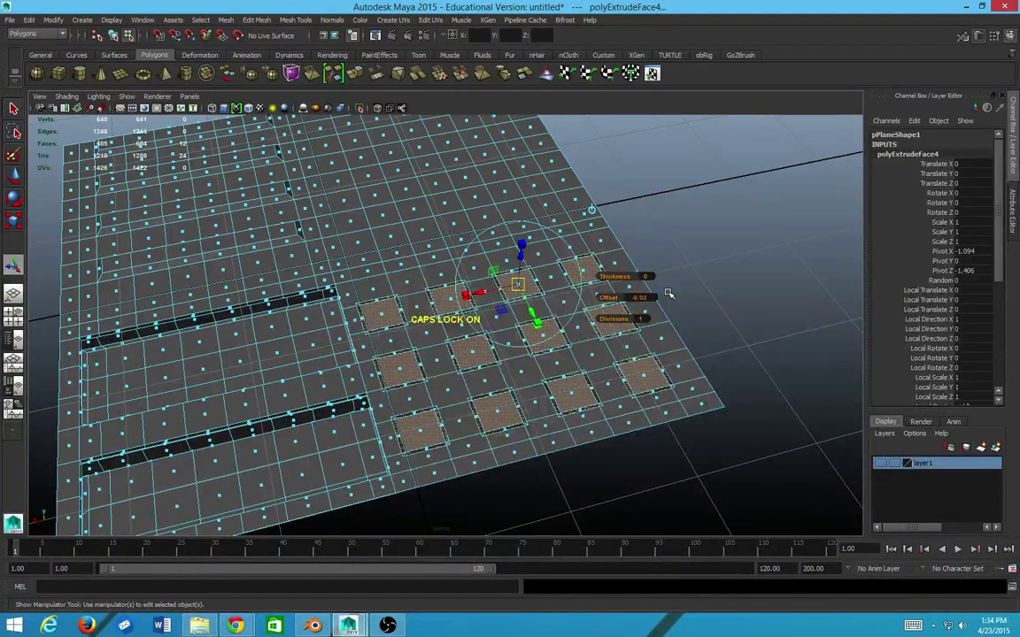
left_click(646, 296)
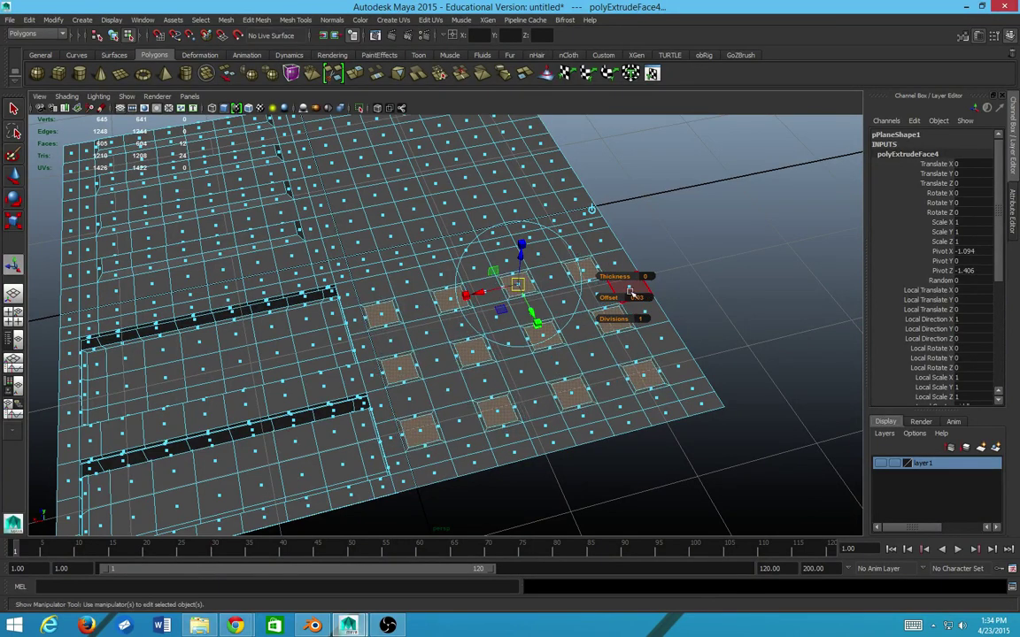
left_click_drag(646, 296, 575, 283)
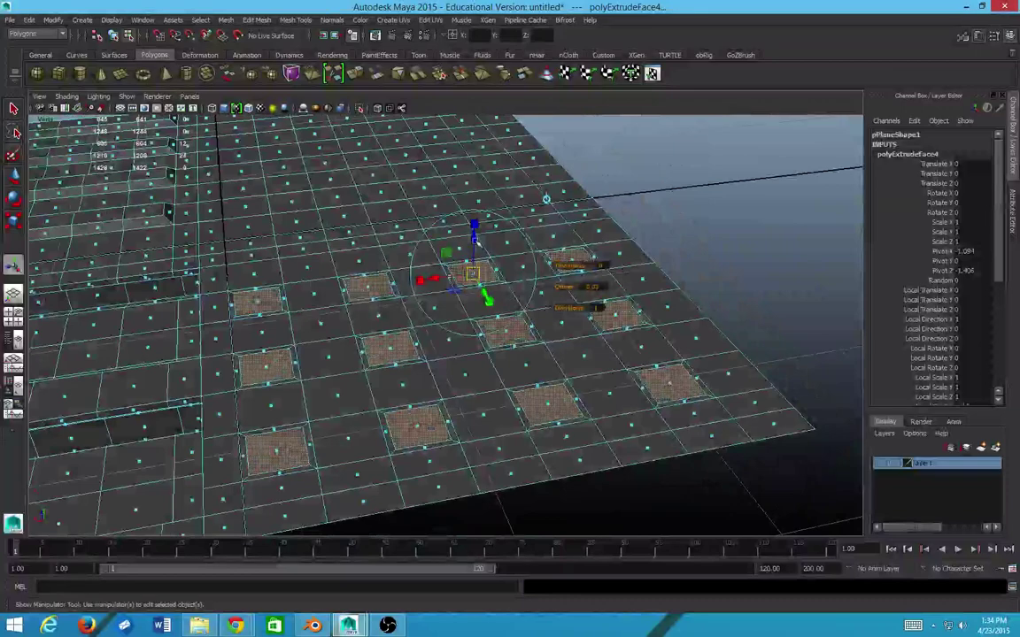
- Raise the twelve extruded faces 0.016 along local Z, and extrude them again with a local Z translation of -0.026
left_click_drag(474, 228, 459, 337)
right_click(409, 374, "shift")
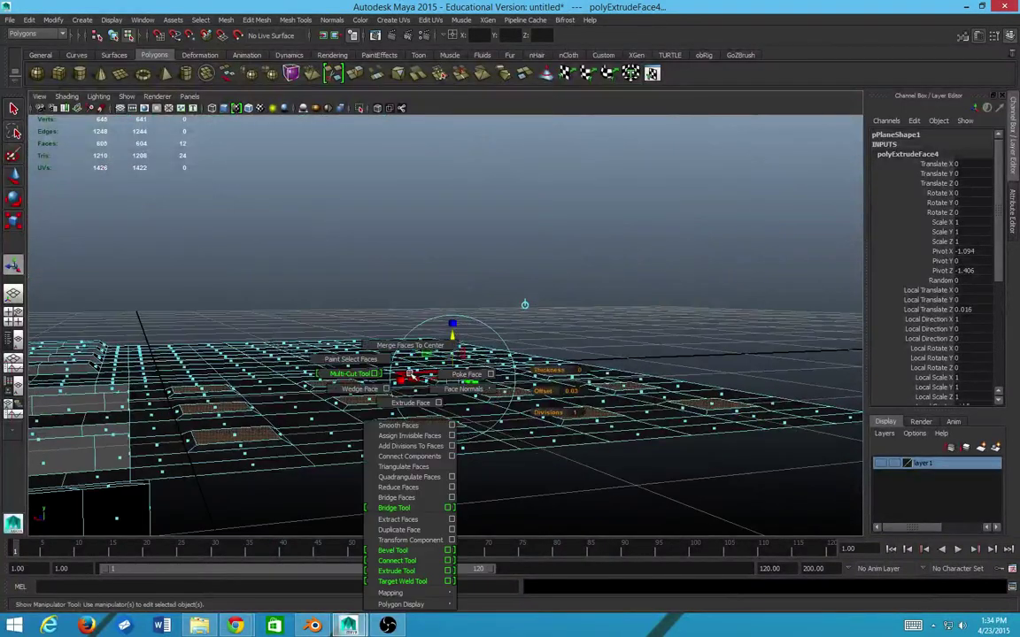
left_click(410, 403)
left_click_drag(410, 403, 431, 347)
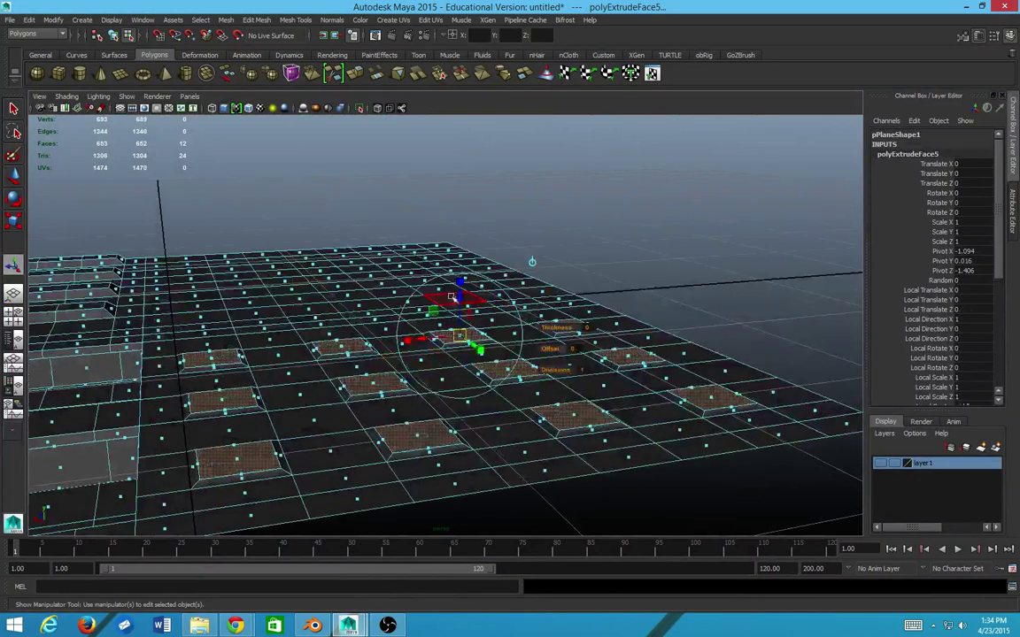
left_click_drag(451, 295, 485, 405)
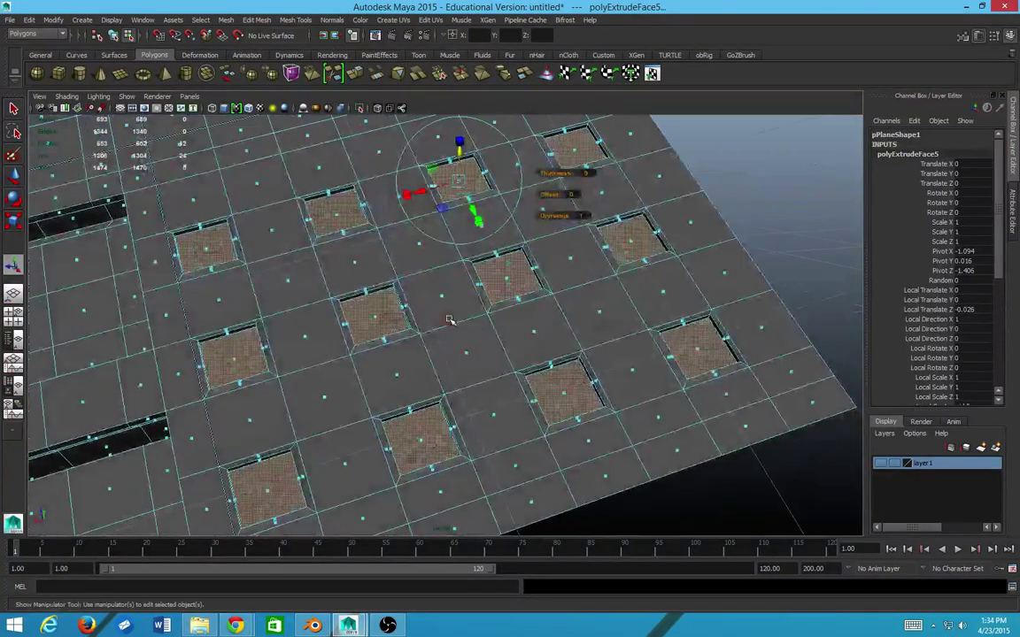
right_click(405, 292, "shift")
left_click(410, 282)
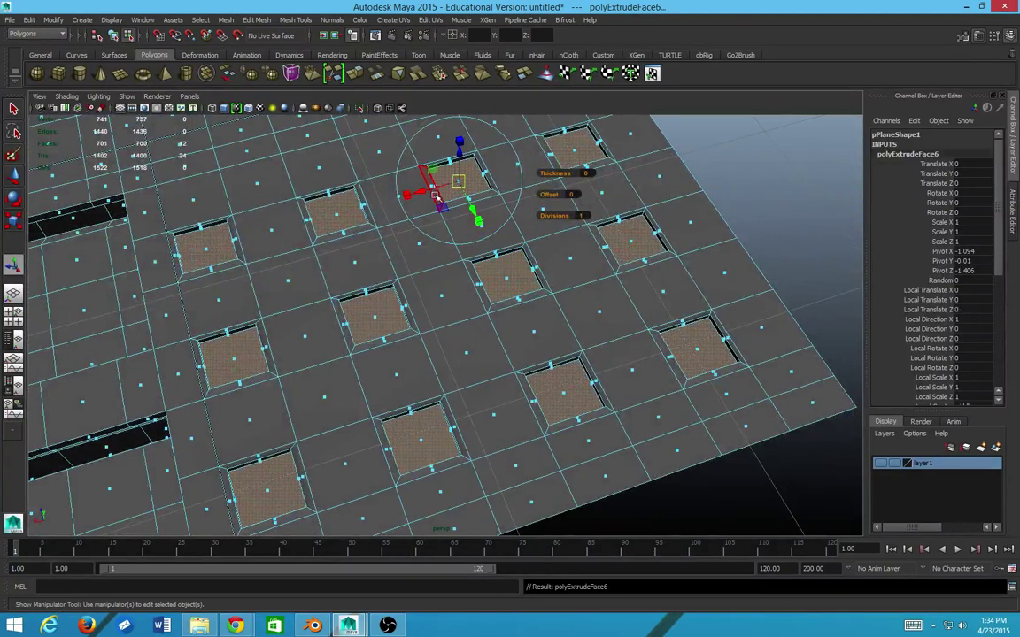
left_click(451, 288)
key("r")
left_click_drag(442, 298, 424, 308)
key("ctrl+z")
key("ctrl+z")
key("ctrl+z")
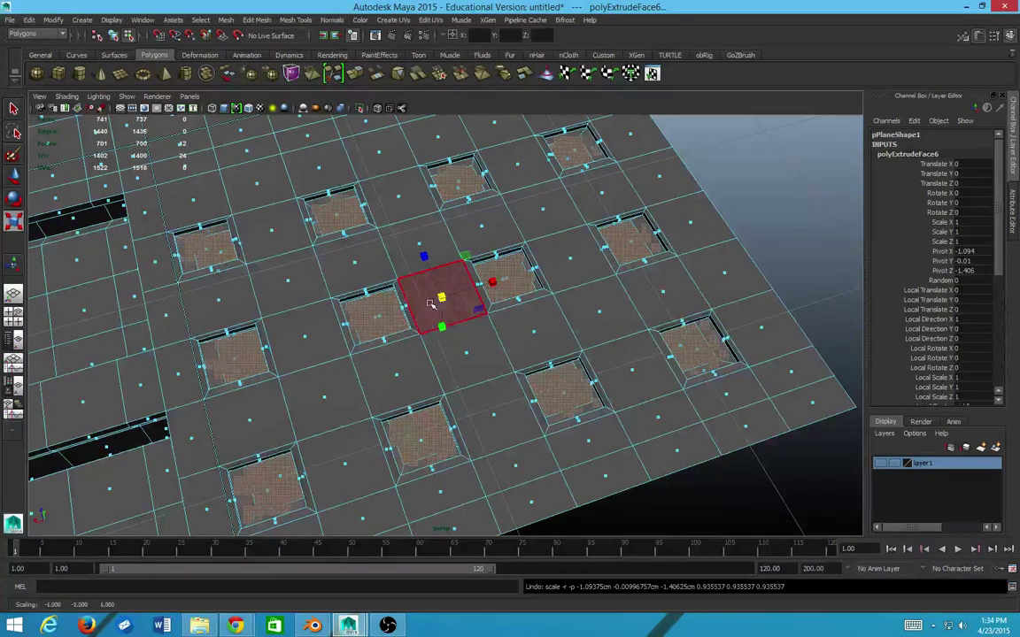
- Extrude the twelve recessed floor faces with an offset of 0.03
right_click(459, 299, "shift")
left_click(459, 328)
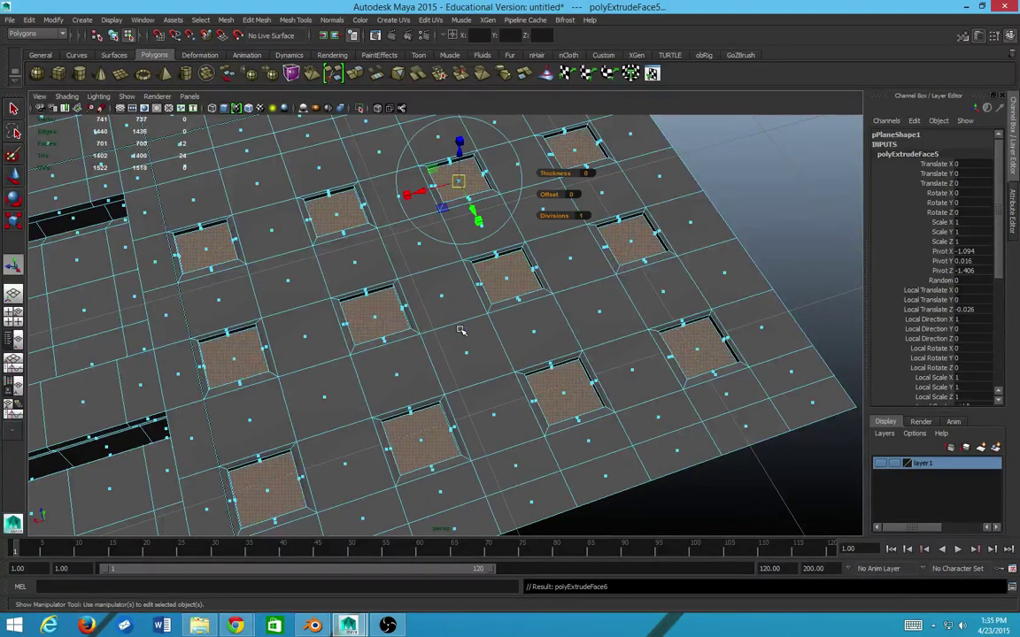
left_click_drag(552, 195, 550, 195)
left_click(577, 194)
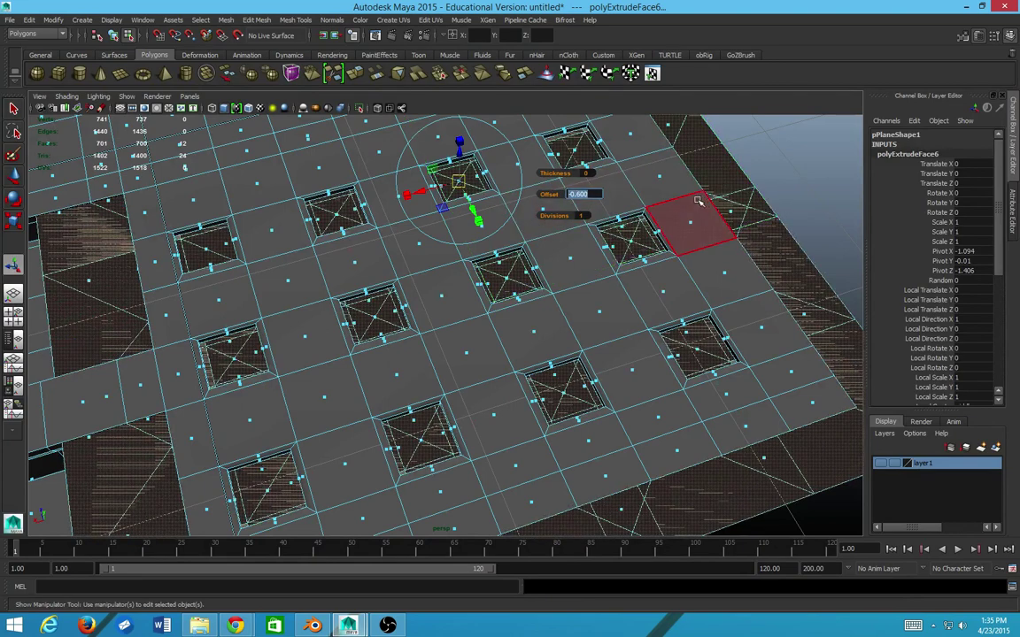
type(".03")
key("Return")
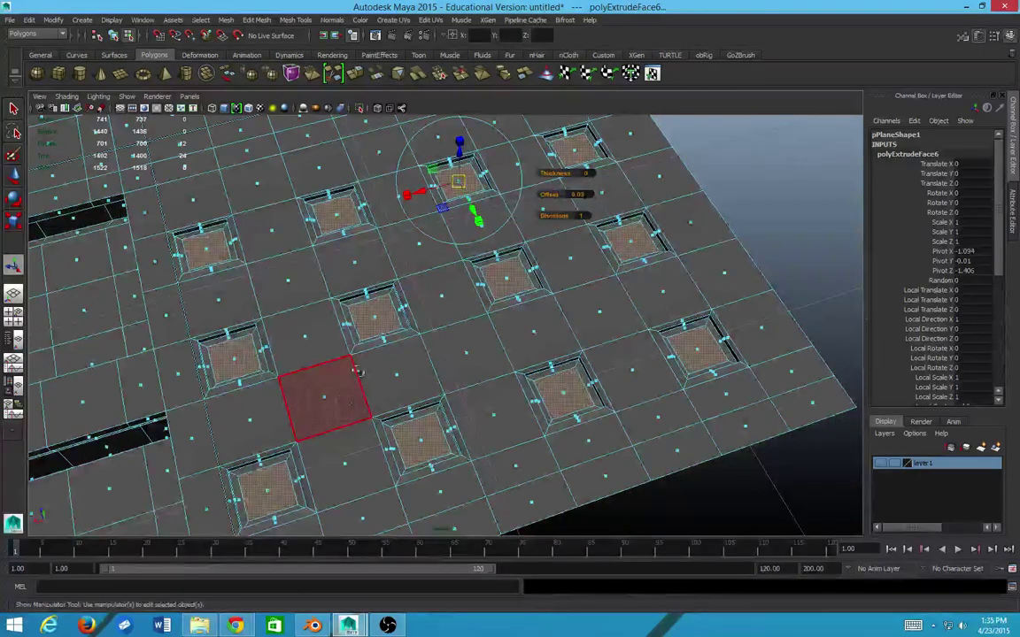
- Extrude the twelve inset floor faces once more and move them slightly upward to form small raised blocks
left_click_drag(330, 398, 307, 421)
right_click(525, 306)
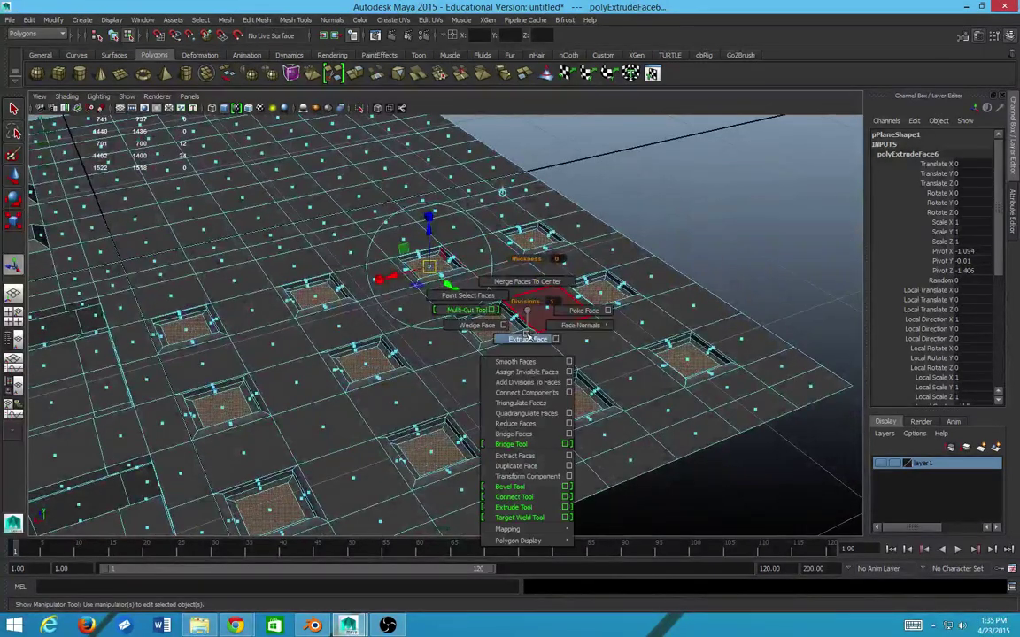
left_click(525, 338)
key("w")
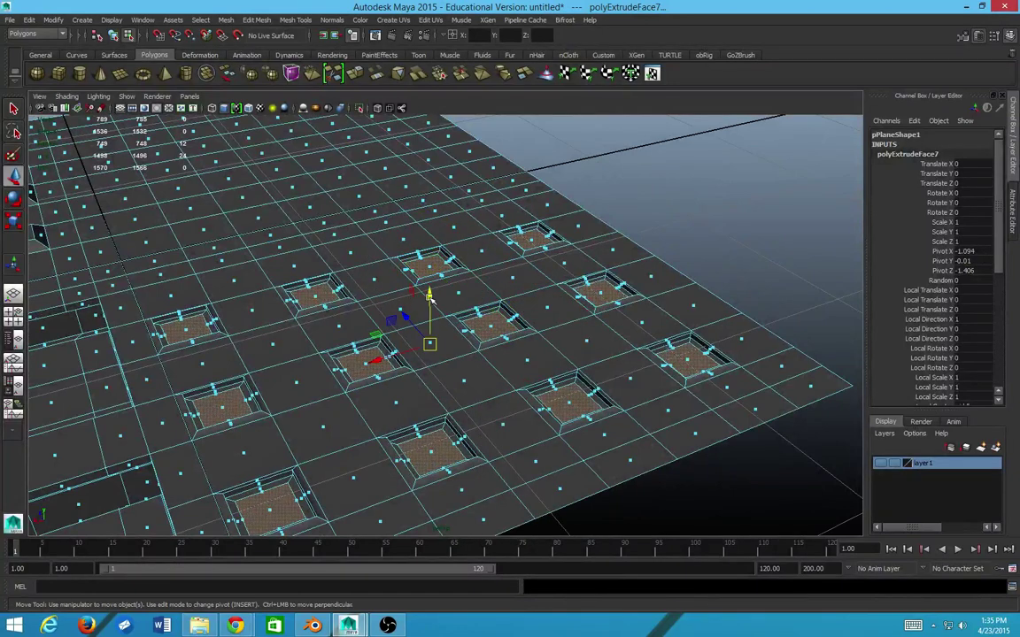
left_click_drag(429, 295, 430, 294)
left_click_drag(643, 324, 584, 325)
key("e")
key("r")
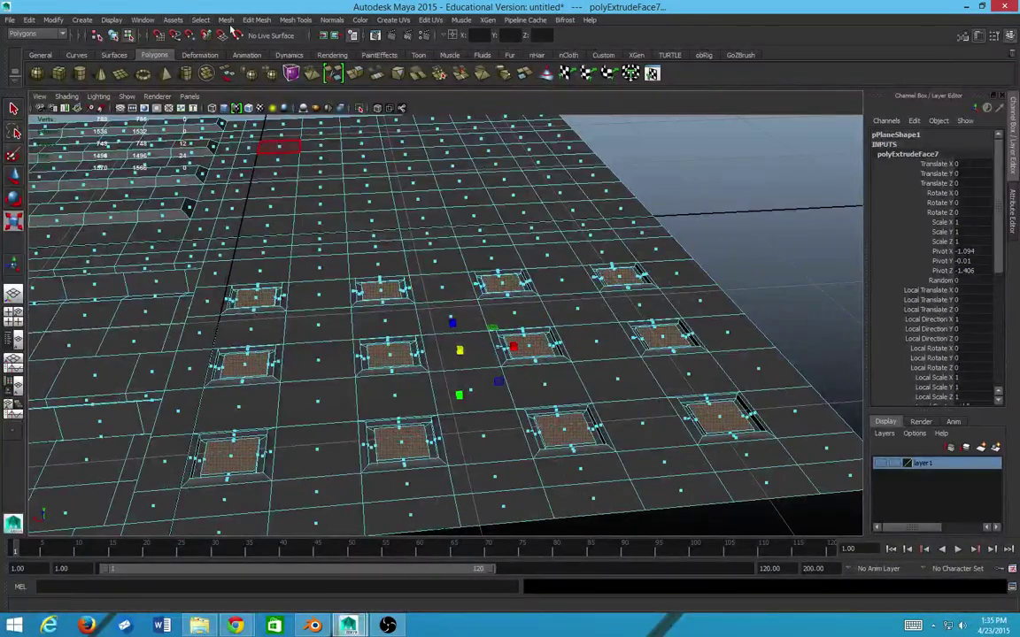
left_click(234, 21)
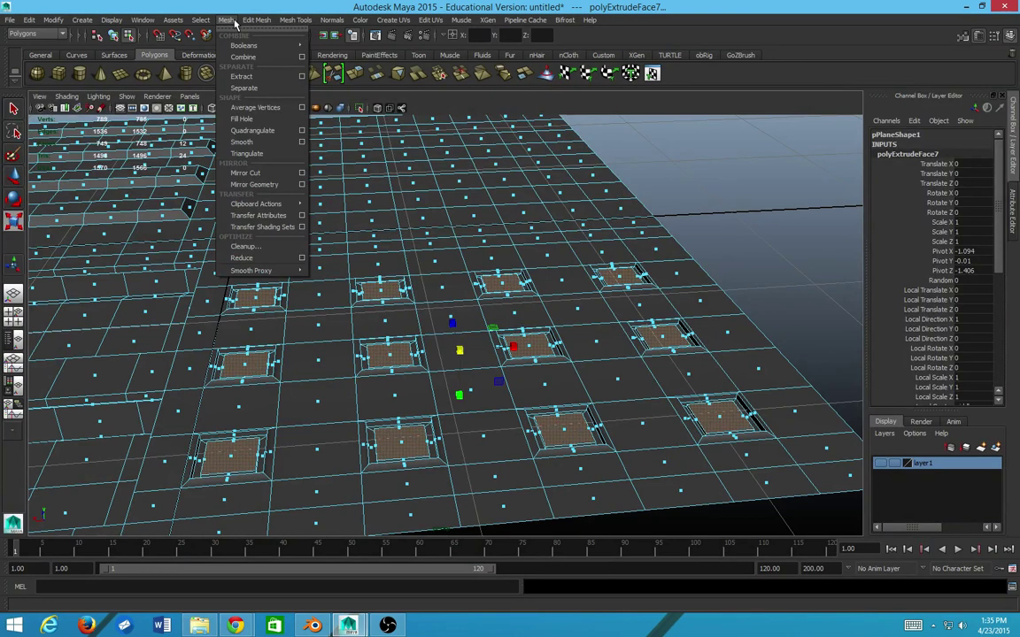
left_click(279, 146)
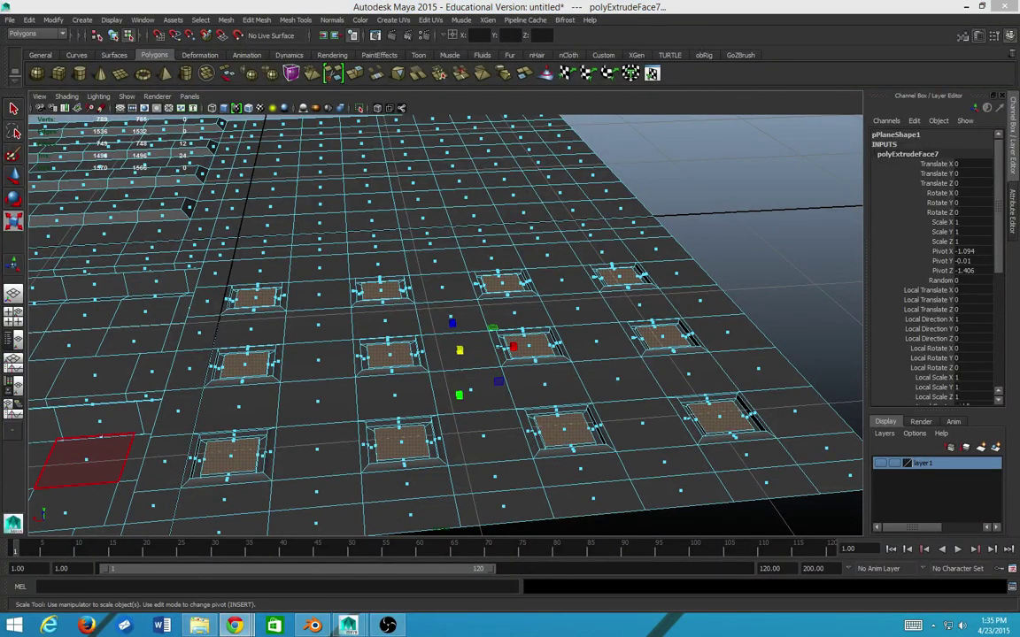
- Switch to Chrome, search Google for "greeble" and show the image results
key("alt+Tab")
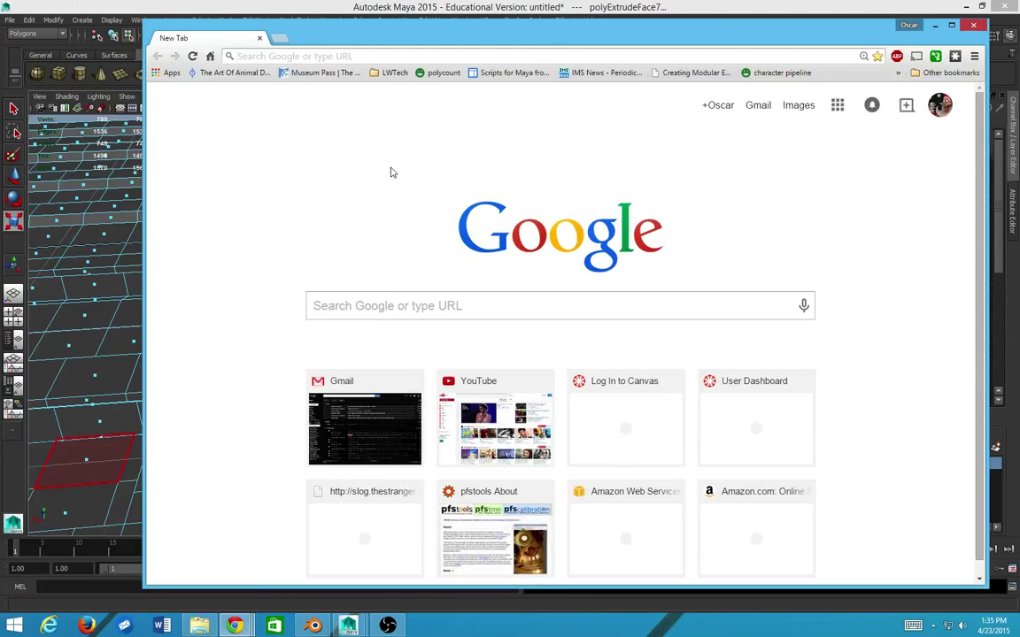
type("gree")
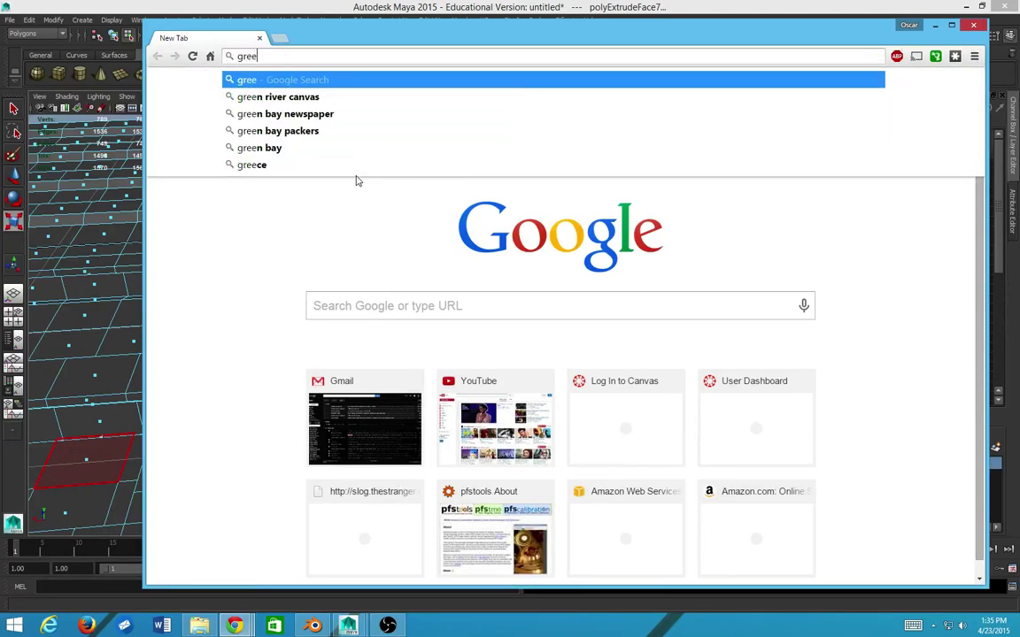
type("ble")
key("Return")
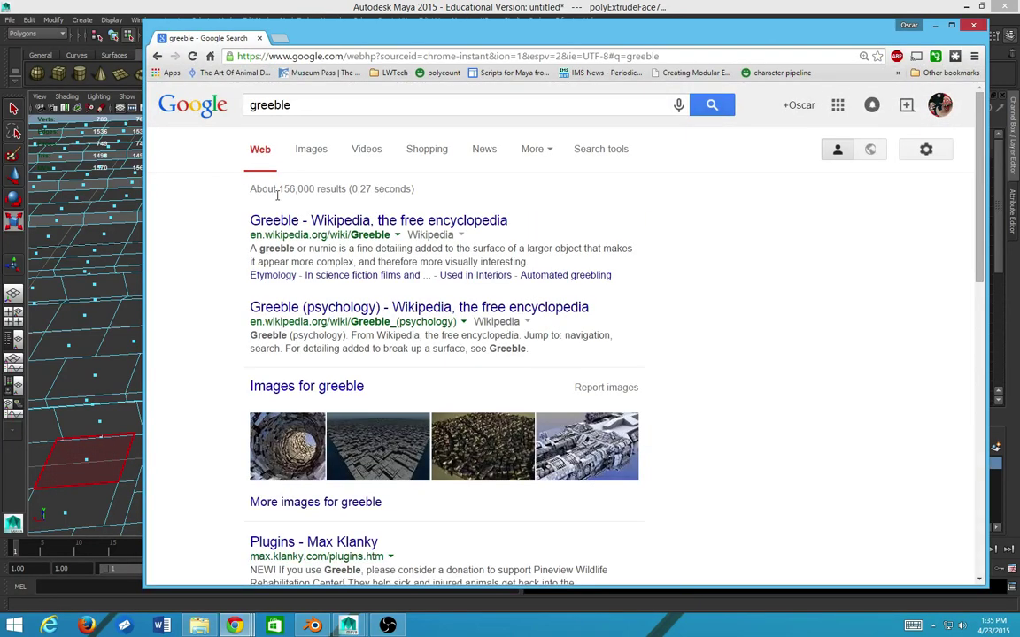
left_click(298, 157)
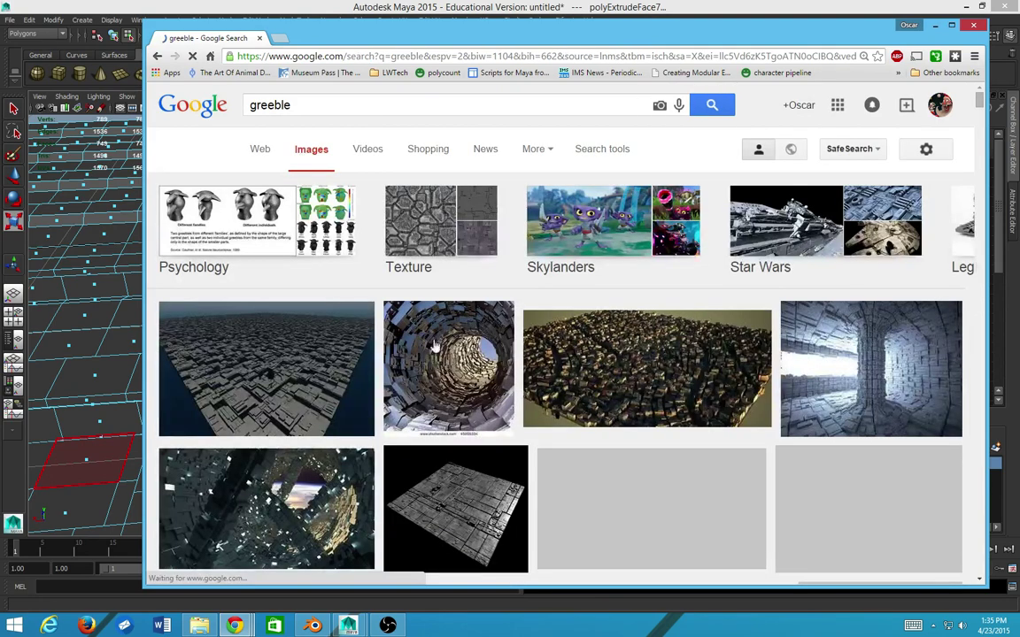
- Examine the greeble plane and tunnel images, browse more results for surface detail references, and return to Maya
left_click(336, 381)
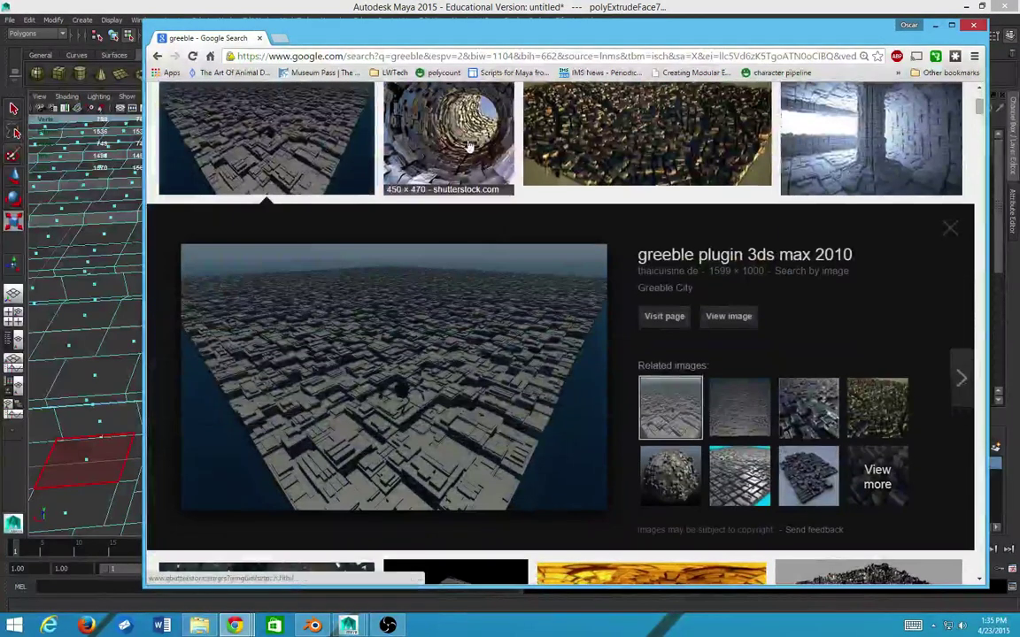
left_click(429, 146)
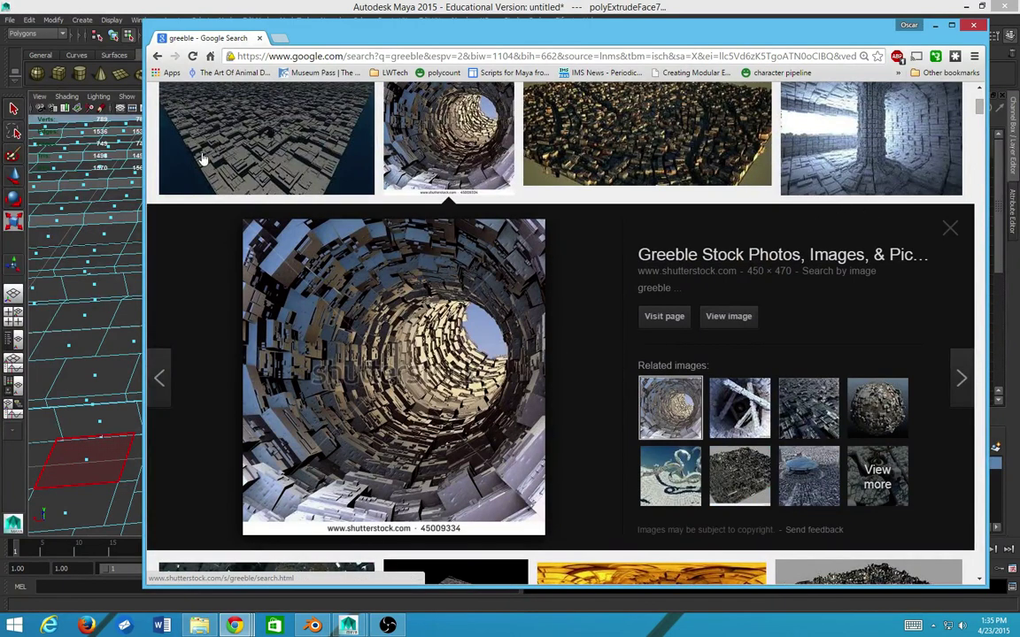
scroll(531, 314, "down", 3)
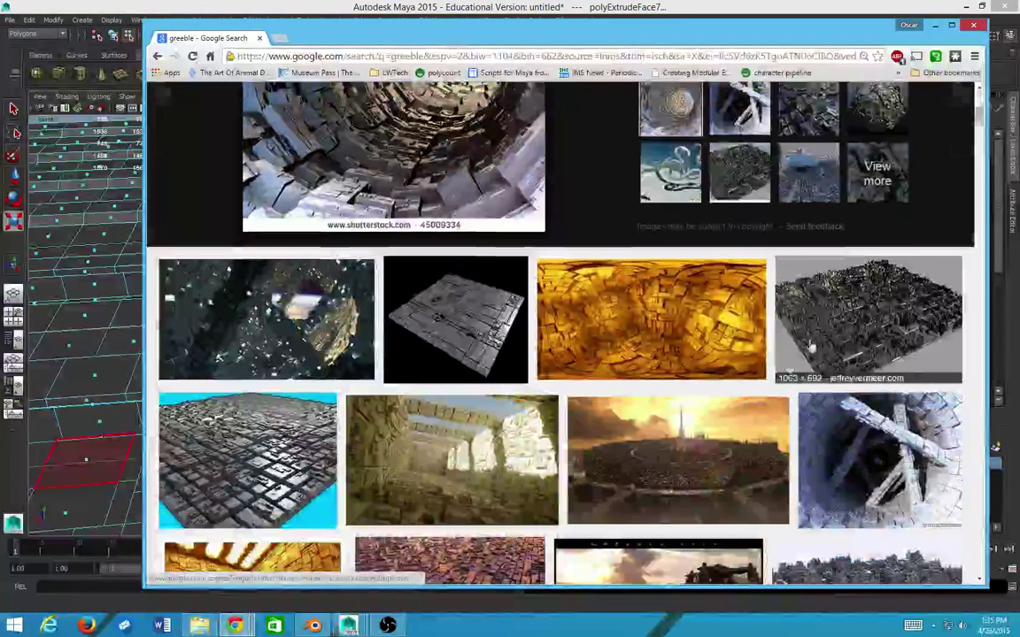
scroll(726, 445, "down", 3)
scroll(735, 438, "down", 3)
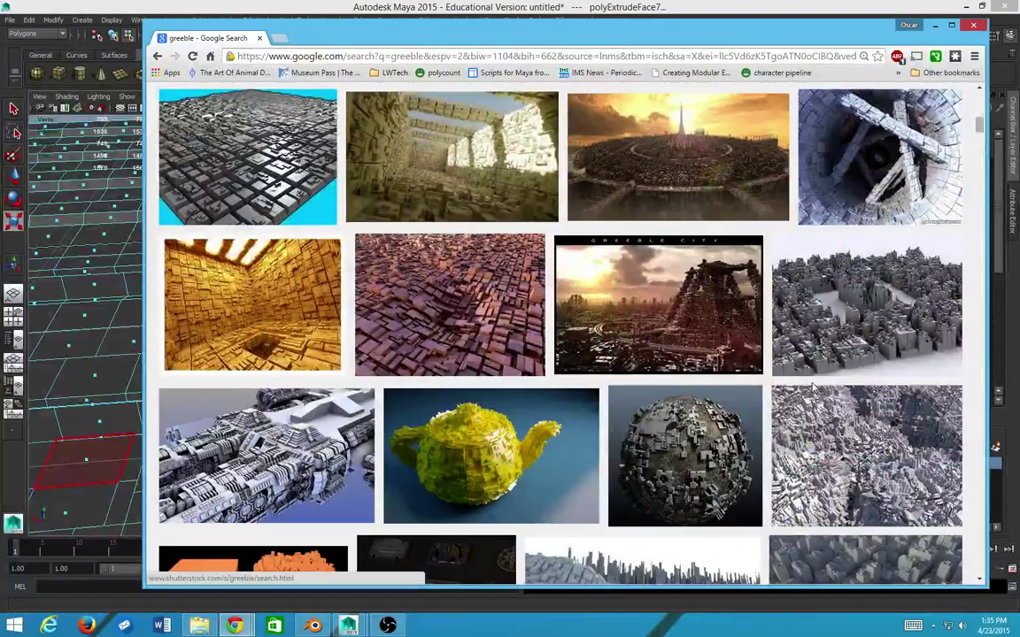
scroll(804, 391, "down", 3)
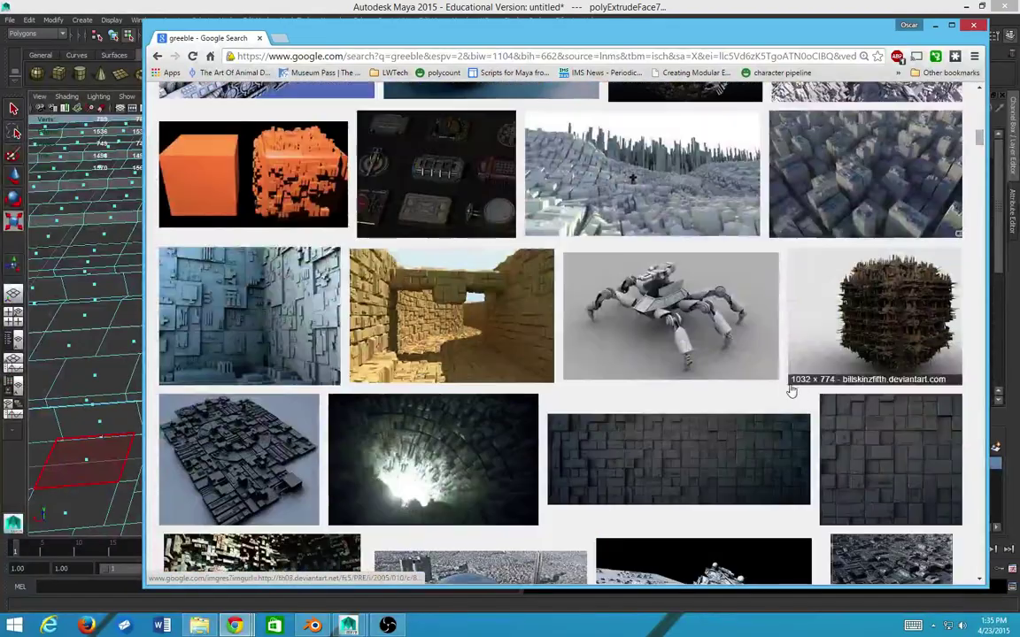
scroll(332, 333, "down", 4)
scroll(350, 324, "up", 3)
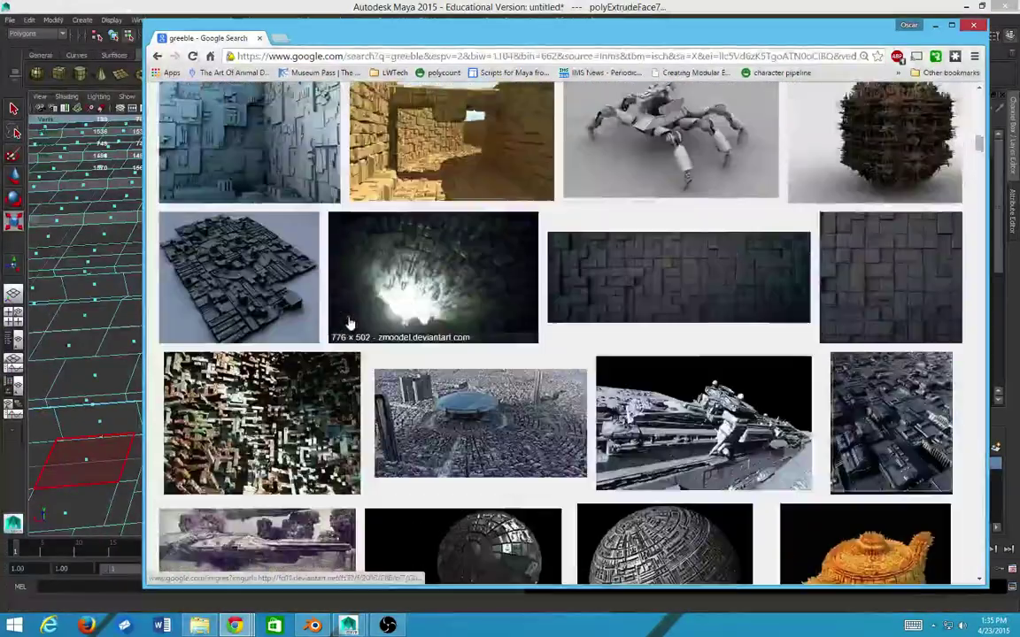
scroll(397, 293, "down", 1)
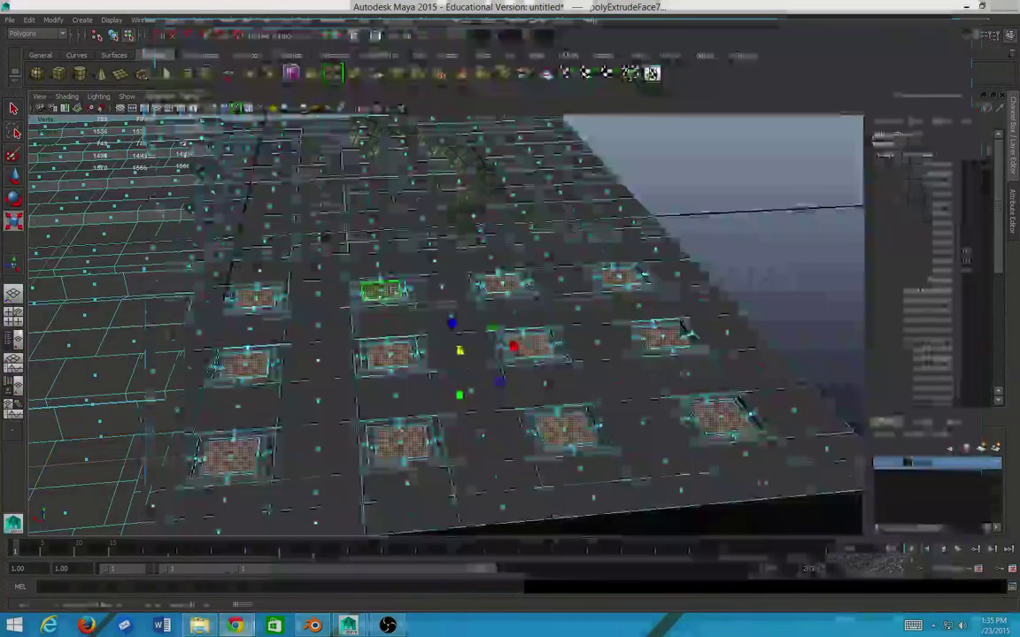
- Return to object mode, deselect the plane and inspect the shaded grid of twelve recesses
scroll(443, 315, "down", 2)
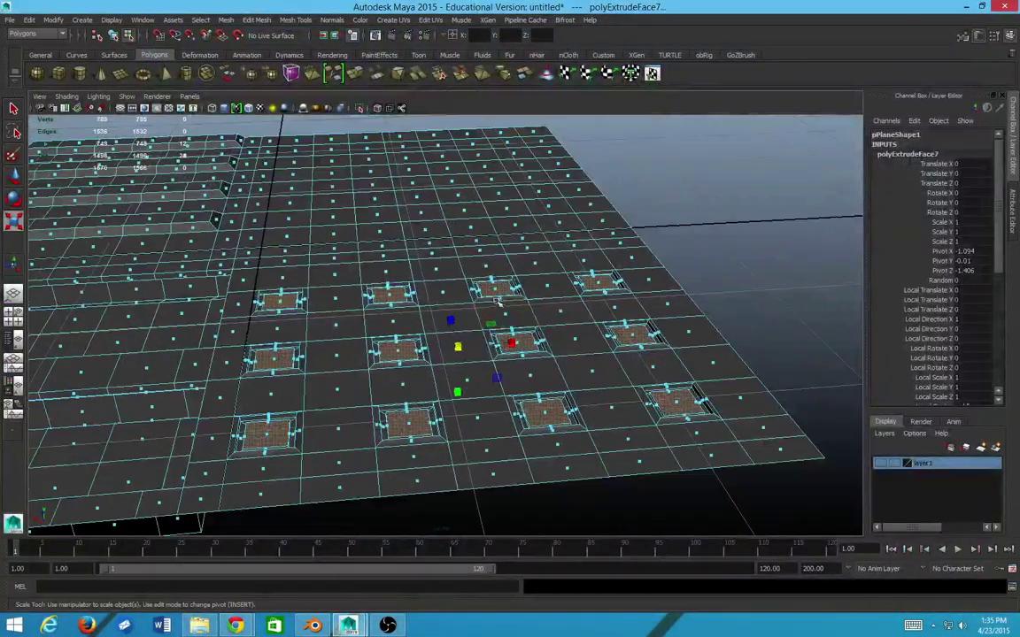
left_click_drag(455, 353, 431, 301)
key("w")
key("F8")
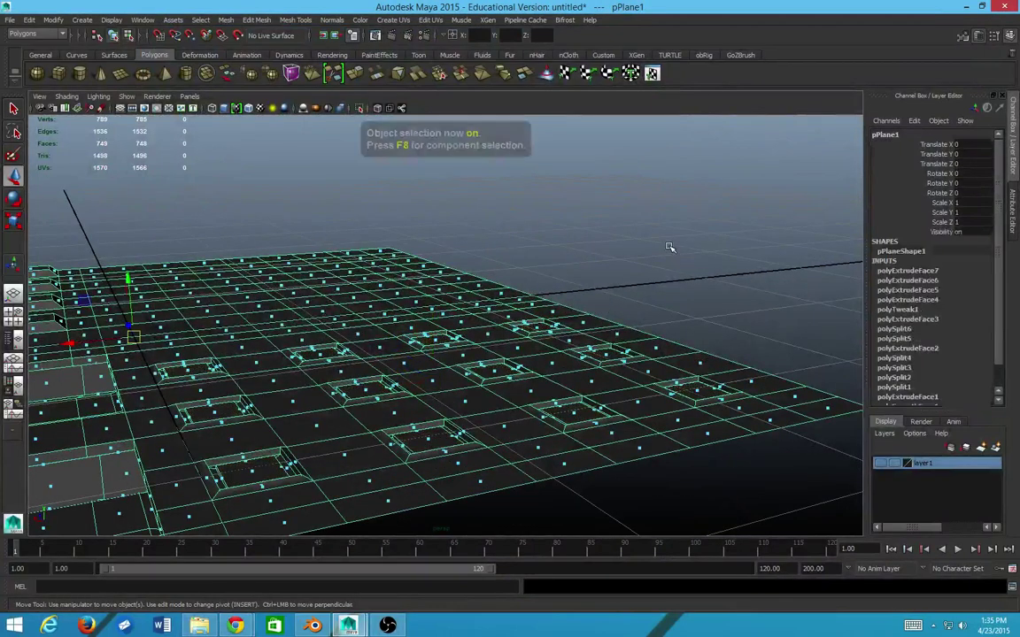
left_click(669, 246)
left_click_drag(669, 246, 367, 355)
scroll(552, 364, "down", 3)
scroll(371, 353, "up", 4)
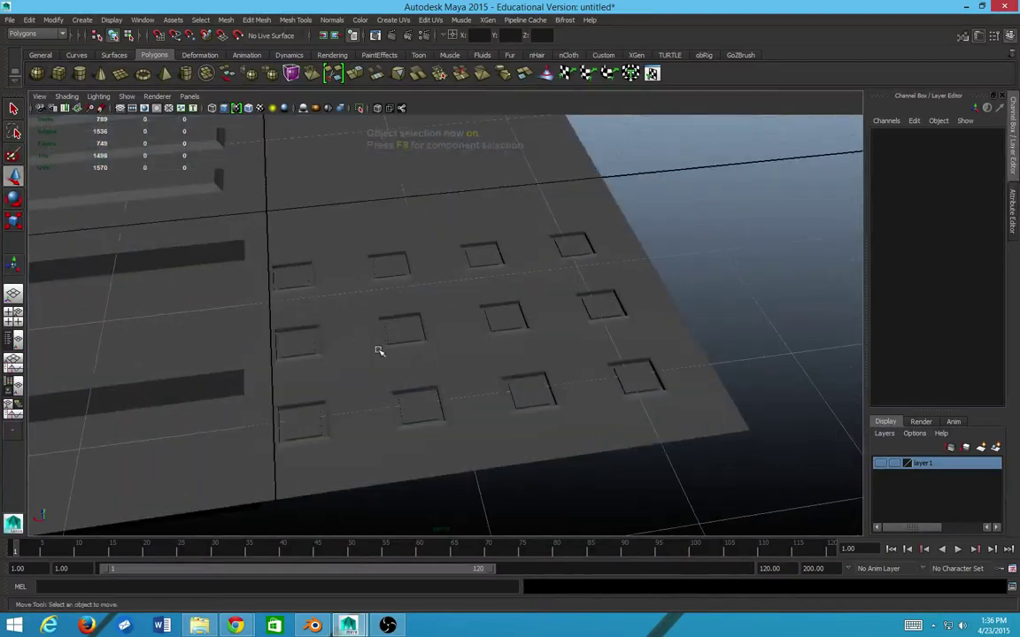
- Select the plane, switch to face selection and pick the inner face of one recess
left_click(429, 317)
scroll(429, 317, "up", 2)
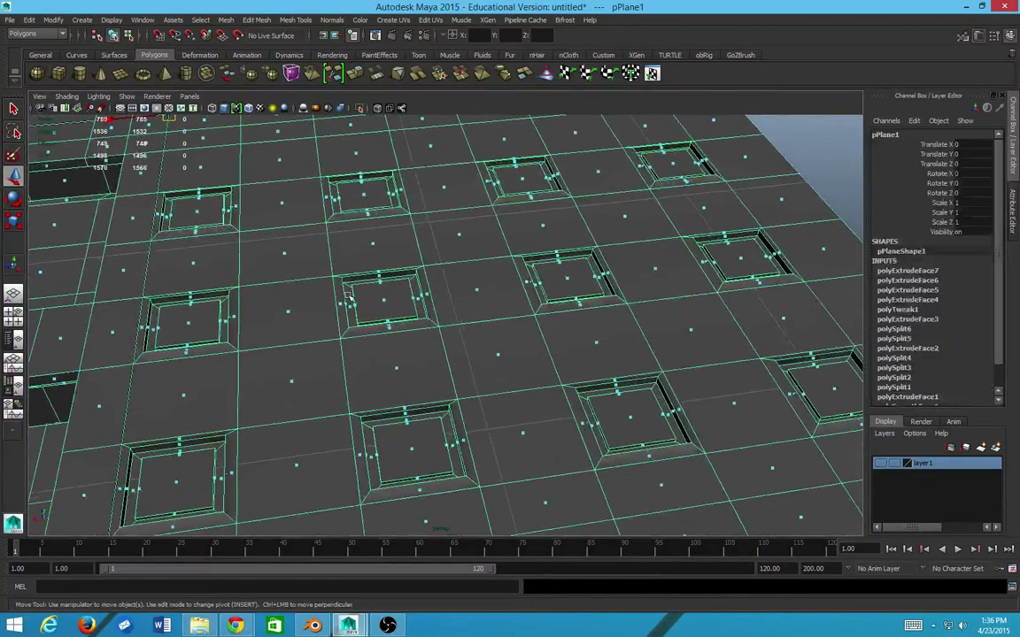
right_click(348, 296, "shift")
right_click(348, 306, "shift")
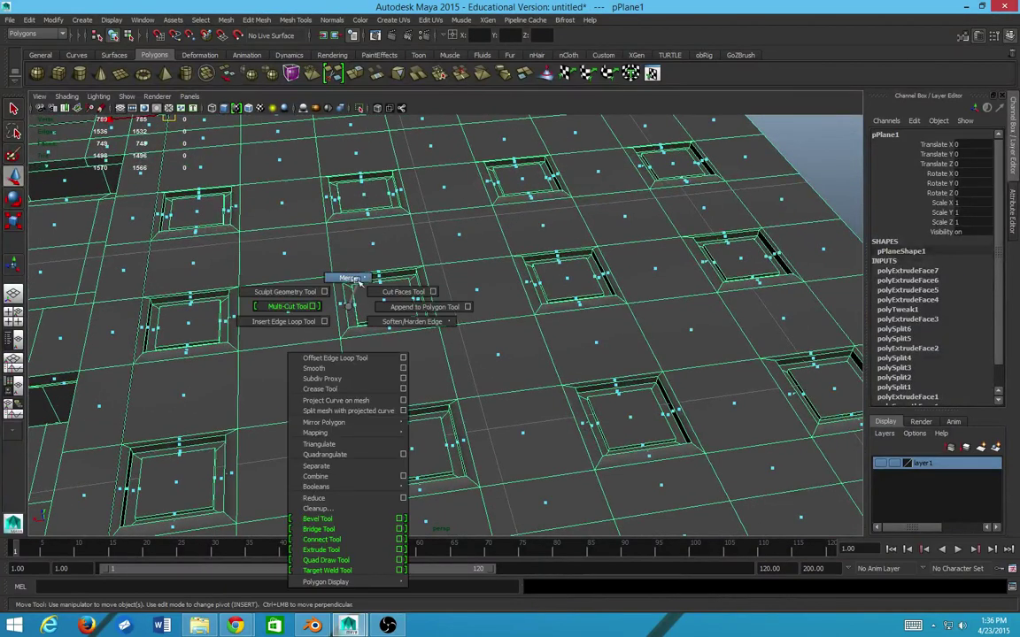
right_click(359, 300)
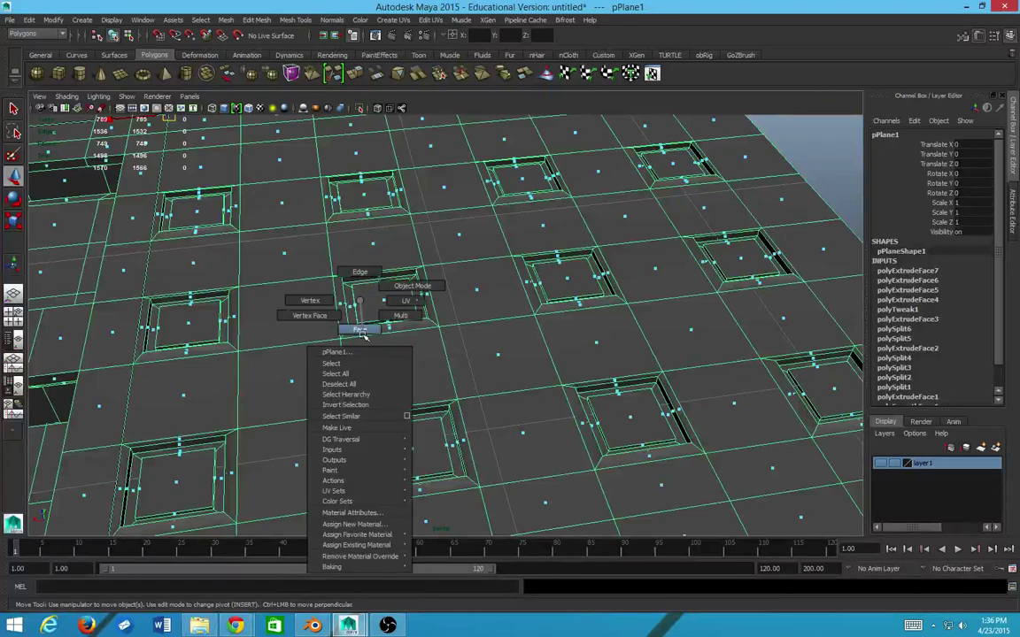
left_click(360, 330)
left_click(375, 294)
scroll(375, 294, "down", 6)
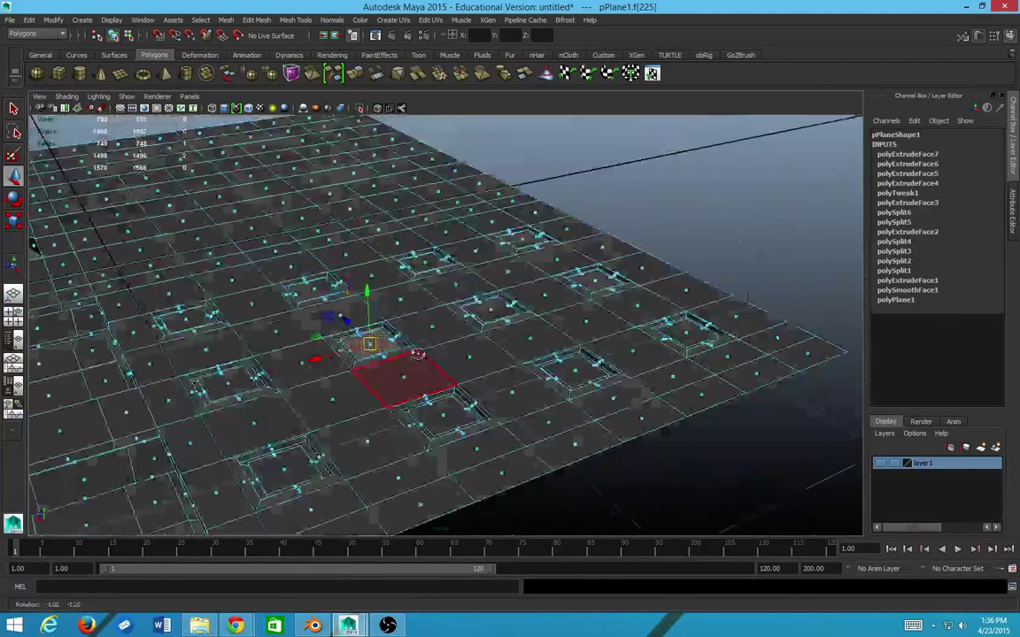
- Undo the recent selection changes back to the selection of the twelve inner faces
key("ctrl+z")
key("ctrl+z")
key("ctrl+z")
key("ctrl+z")
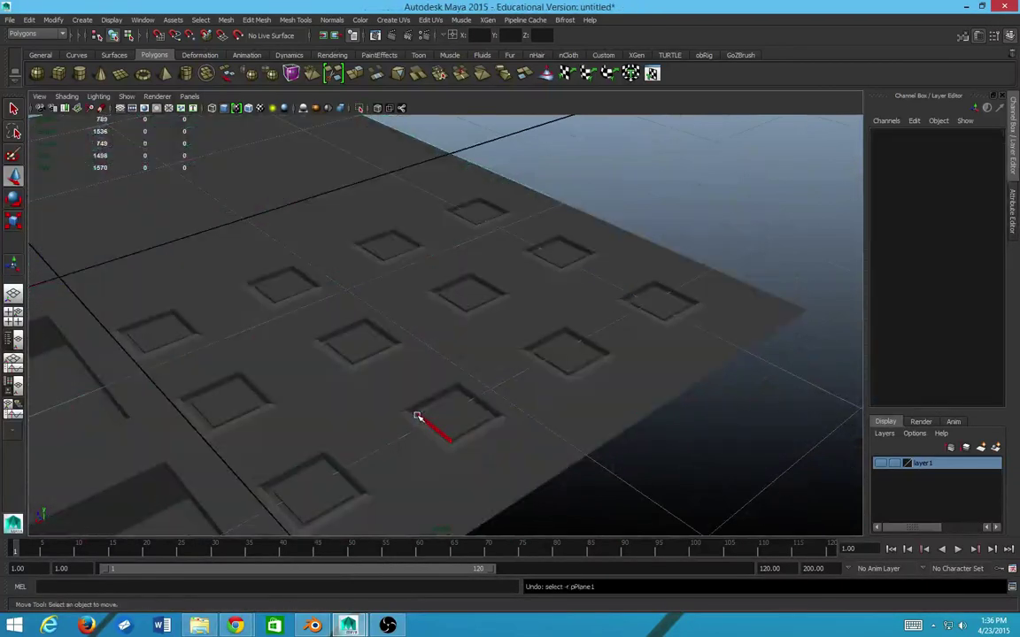
scroll(407, 336, "up", 5)
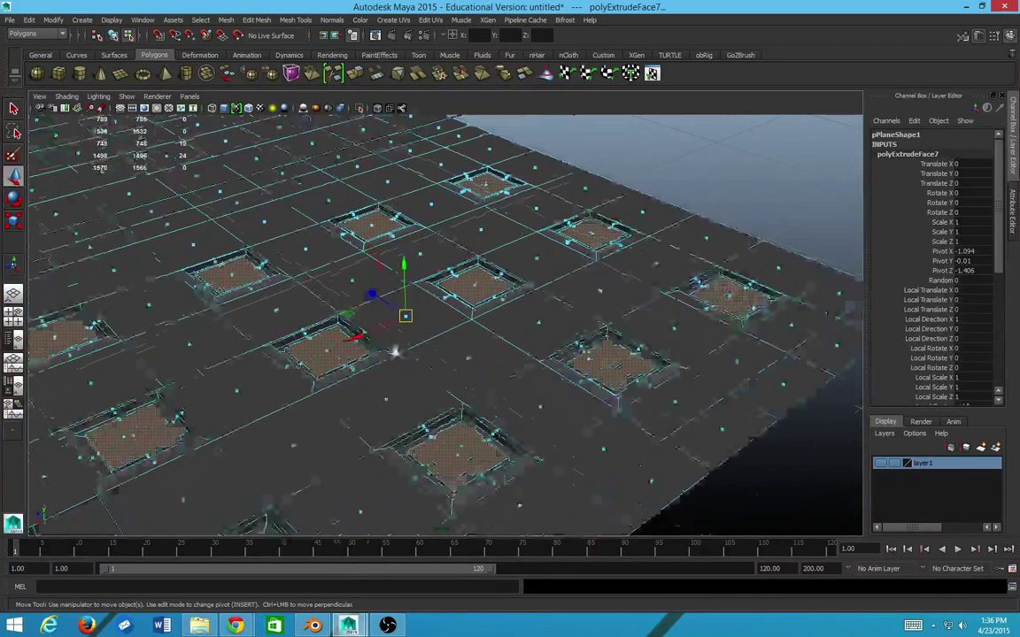
- Bevel the selected inner faces of the twelve recesses and return to object mode
right_click(472, 300, "shift")
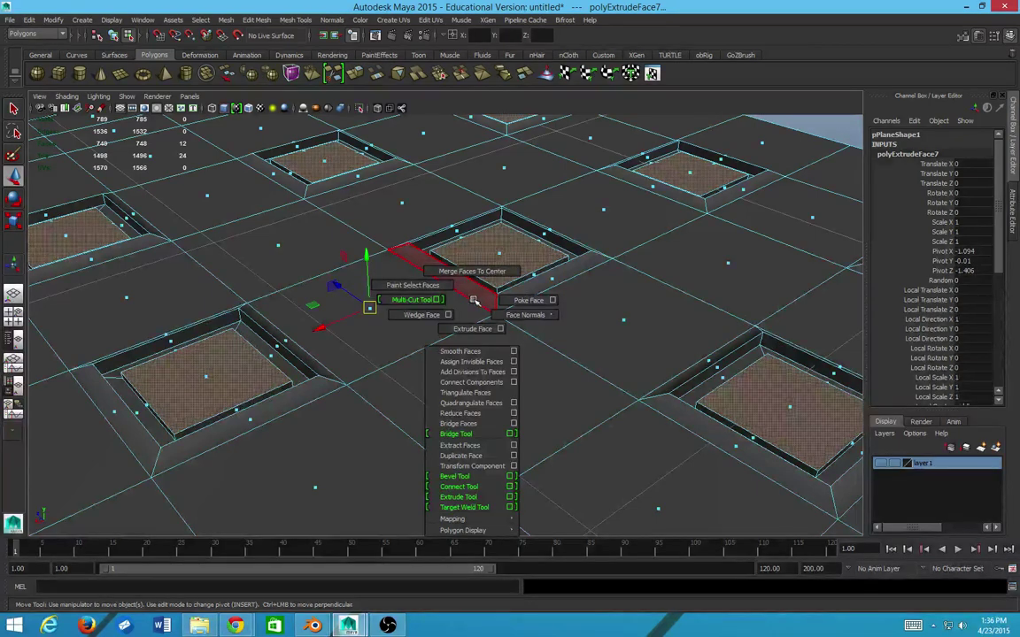
left_click(288, 19)
left_click(309, 70)
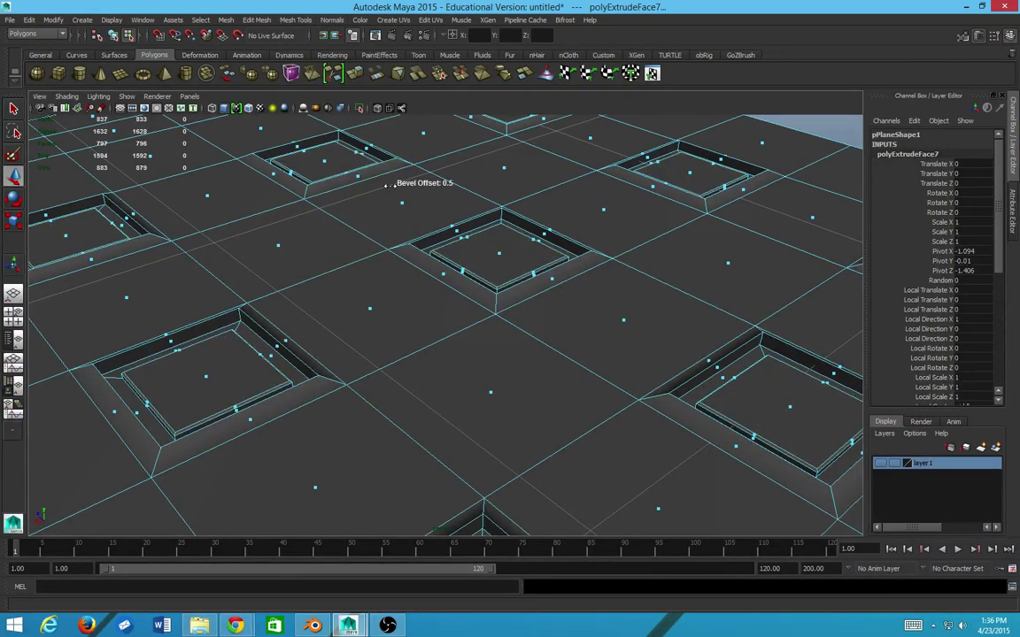
scroll(548, 322, "down", 5)
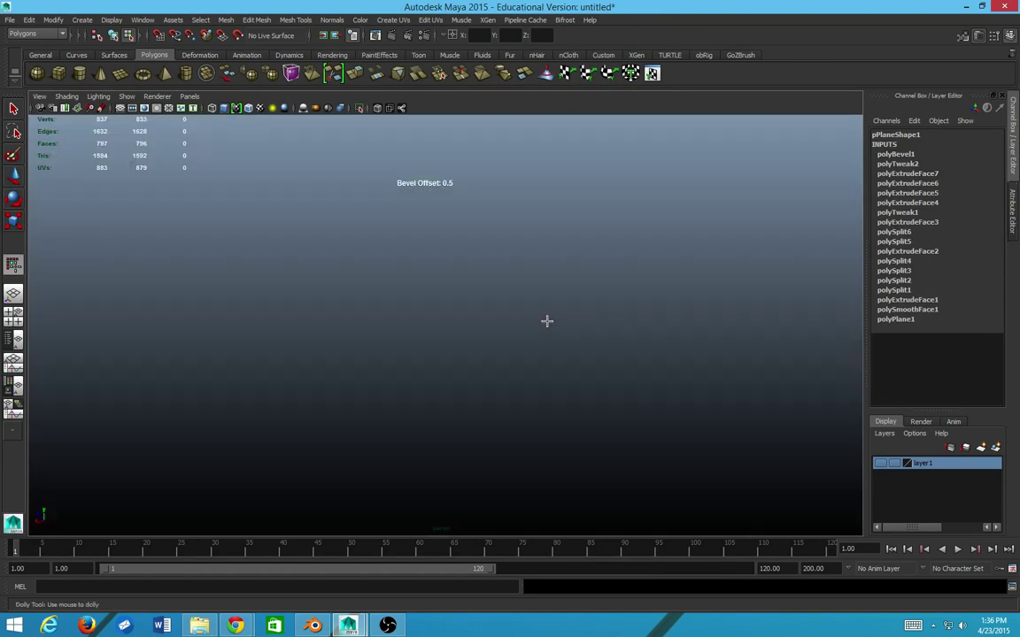
key("F8")
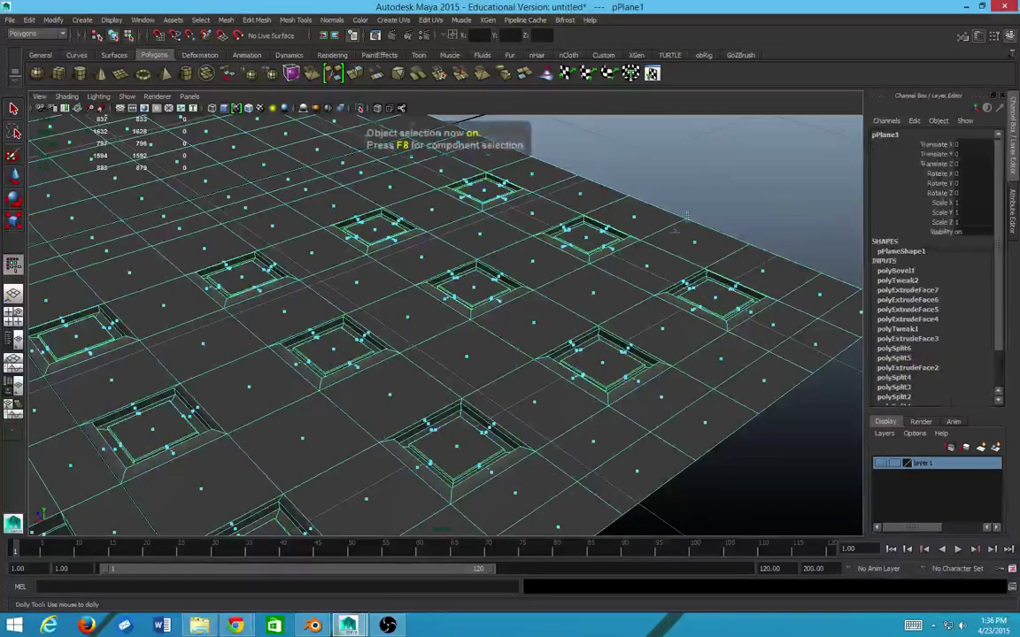
- Select all faces of the plane's flat quadrant beside the raised strips and subdivide them with Smooth
left_click(656, 227)
left_click_drag(656, 228, 432, 342)
left_click(413, 296)
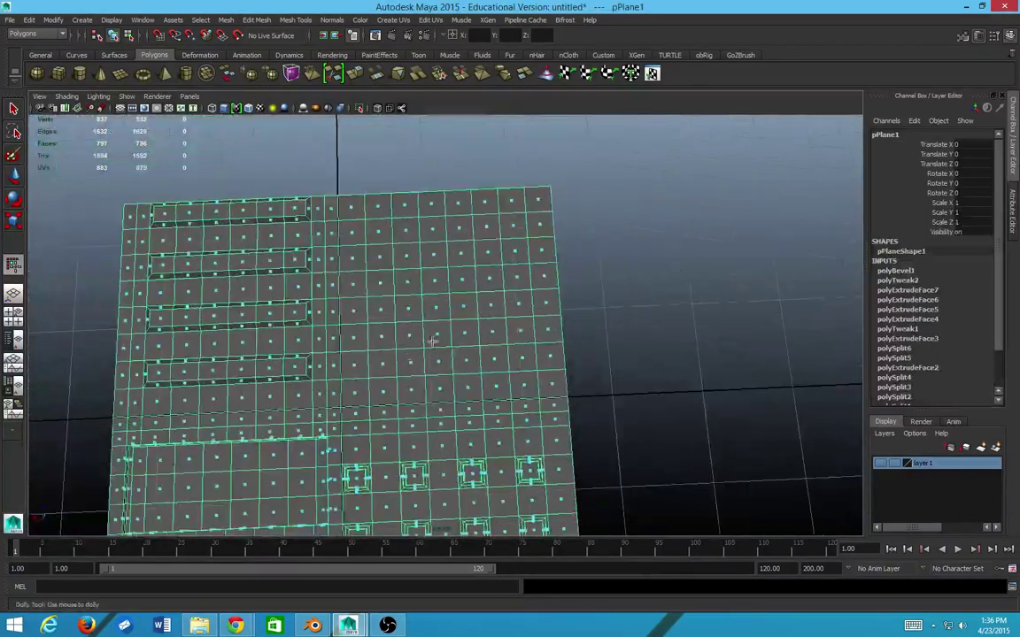
right_click(466, 246, "shift")
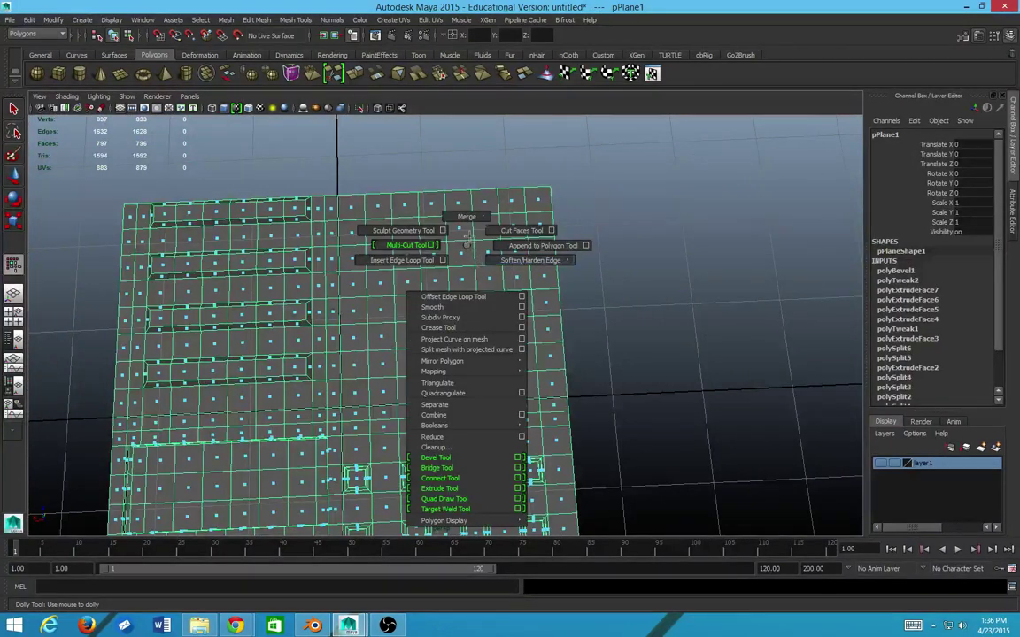
right_click(467, 246)
left_click(478, 276)
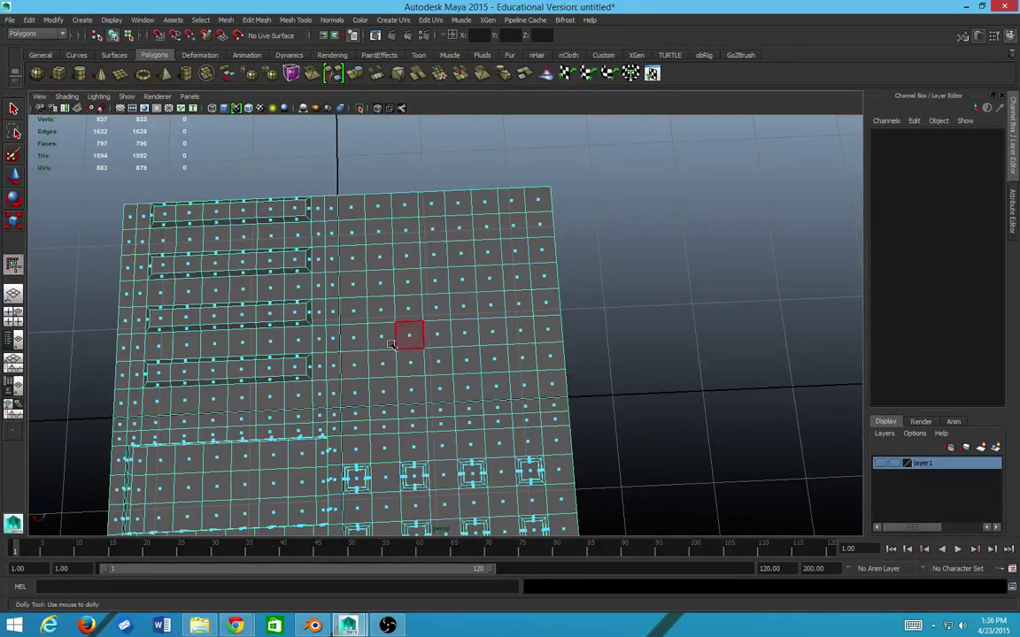
left_click_drag(402, 340, 381, 322)
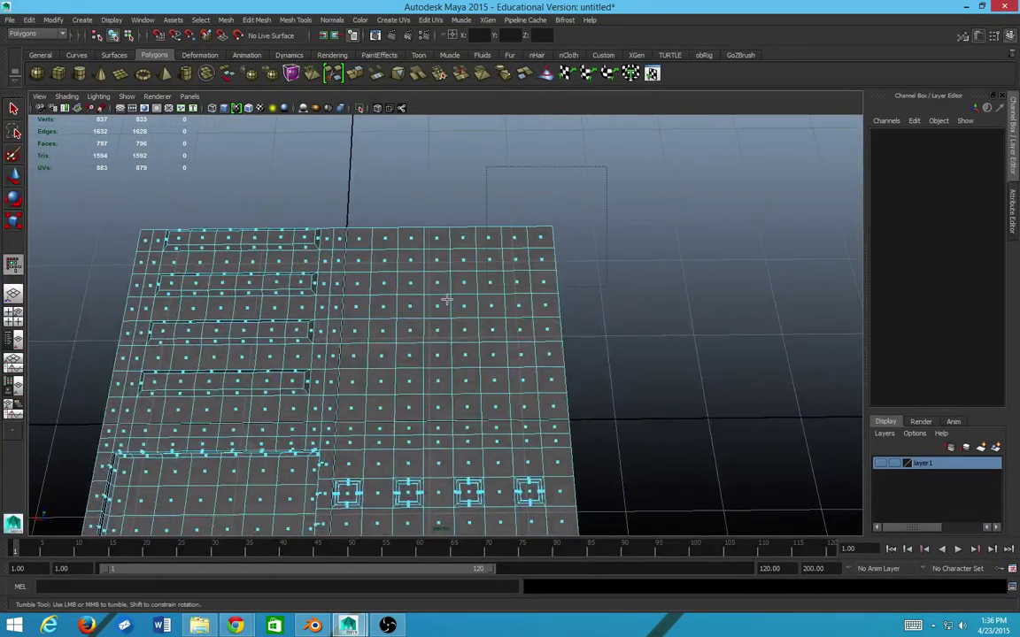
mouse_move(345, 407)
left_mouse_down()
mouse_move(412, 380)
mouse_move(348, 382)
mouse_move(343, 426)
left_mouse_up()
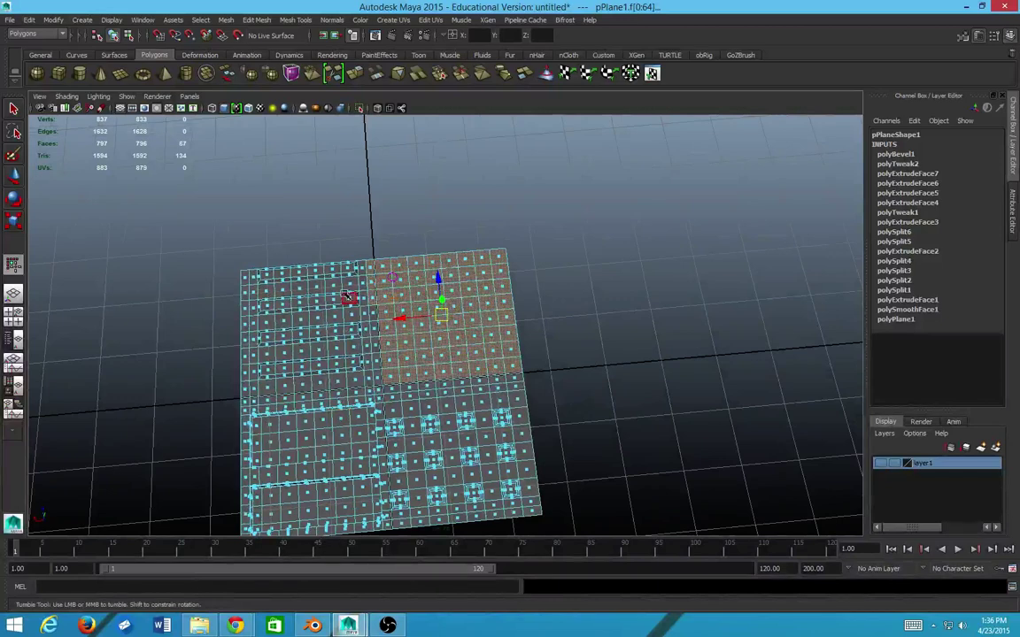
left_click_drag(373, 305, 426, 268)
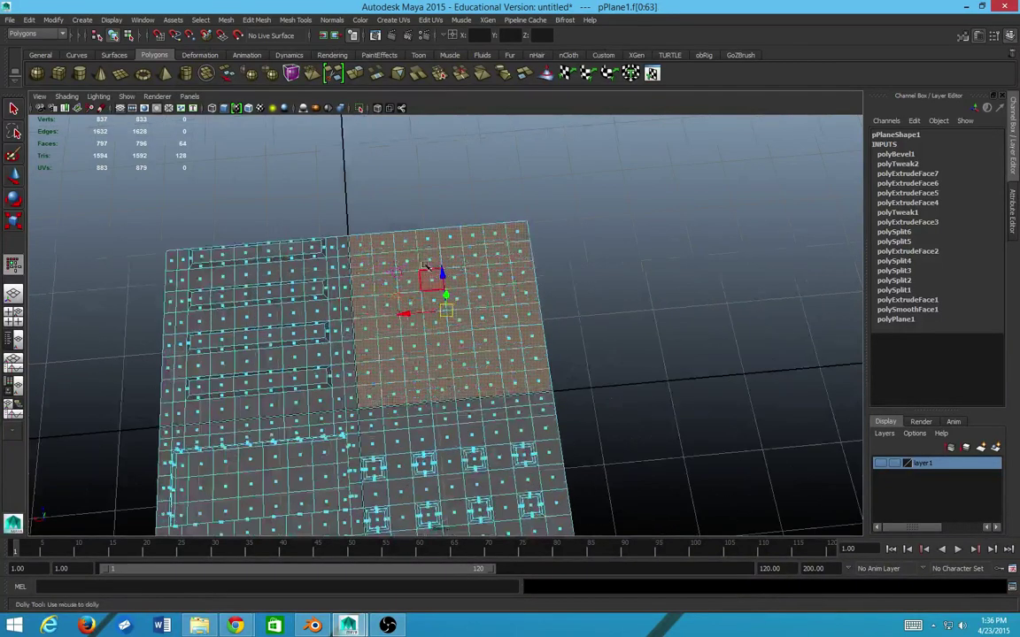
left_click(226, 19)
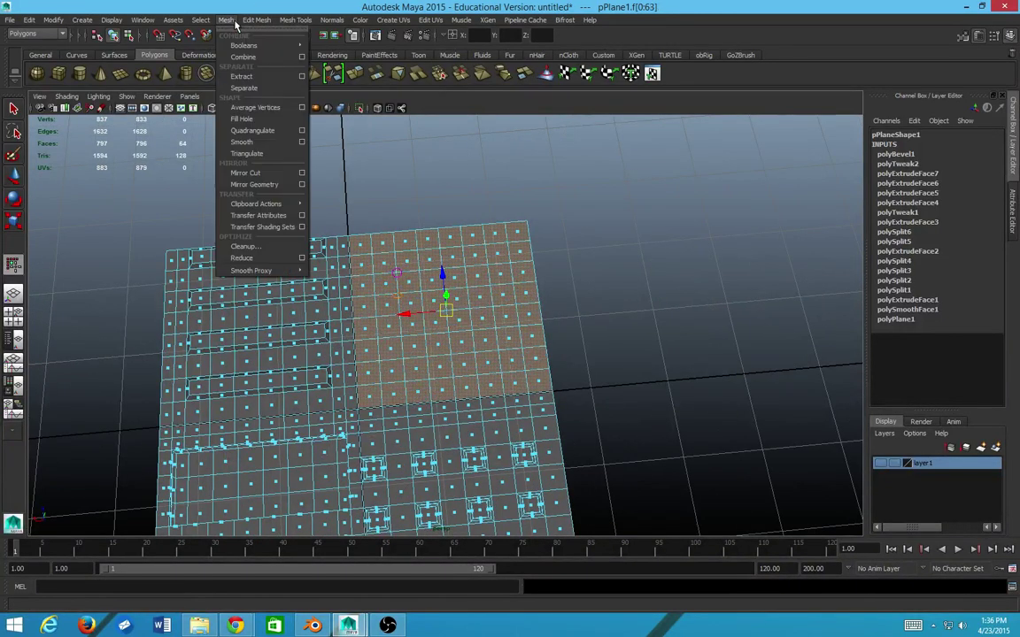
left_click(270, 143)
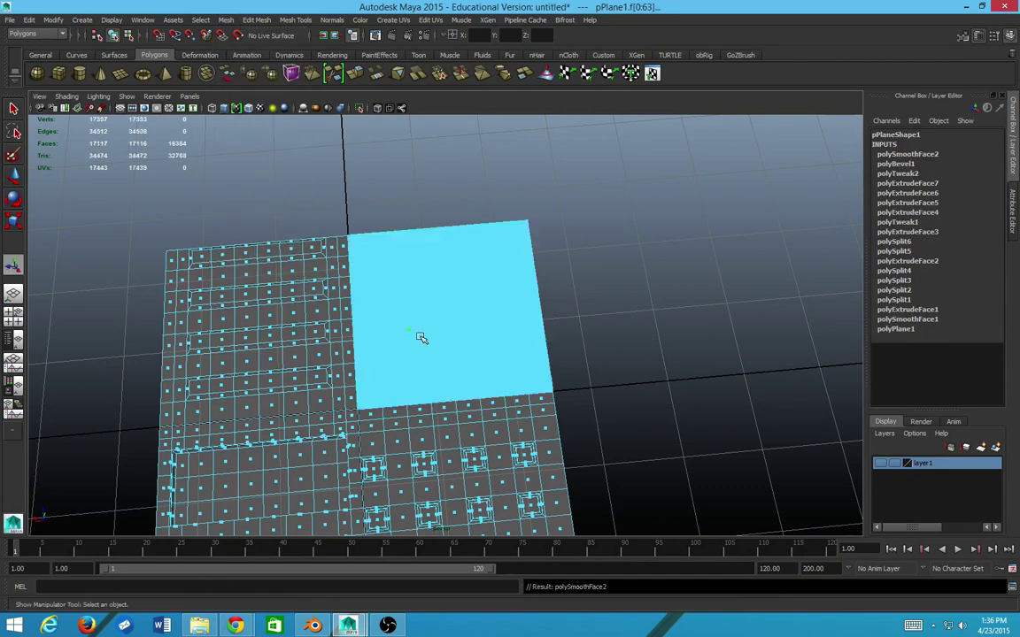
- Return to object mode with the whole plane selected and inspect the densely subdivided quadrant
scroll(420, 338, "up", 5)
left_click(199, 55)
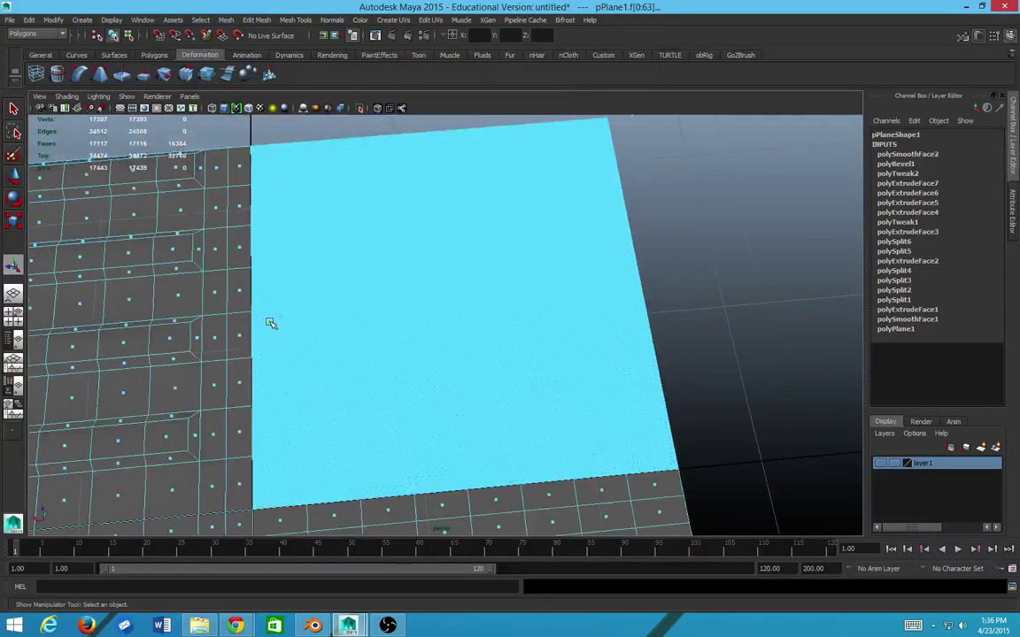
scroll(270, 323, "down", 2)
key("F8")
left_click(255, 169)
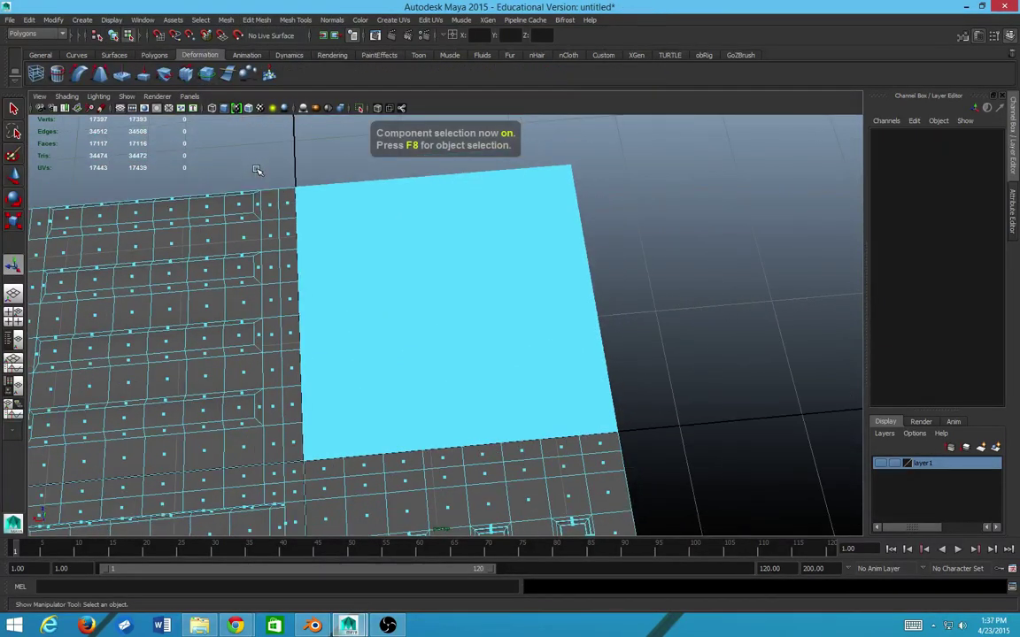
key("F8")
scroll(306, 247, "up", 2)
scroll(306, 247, "up", 2)
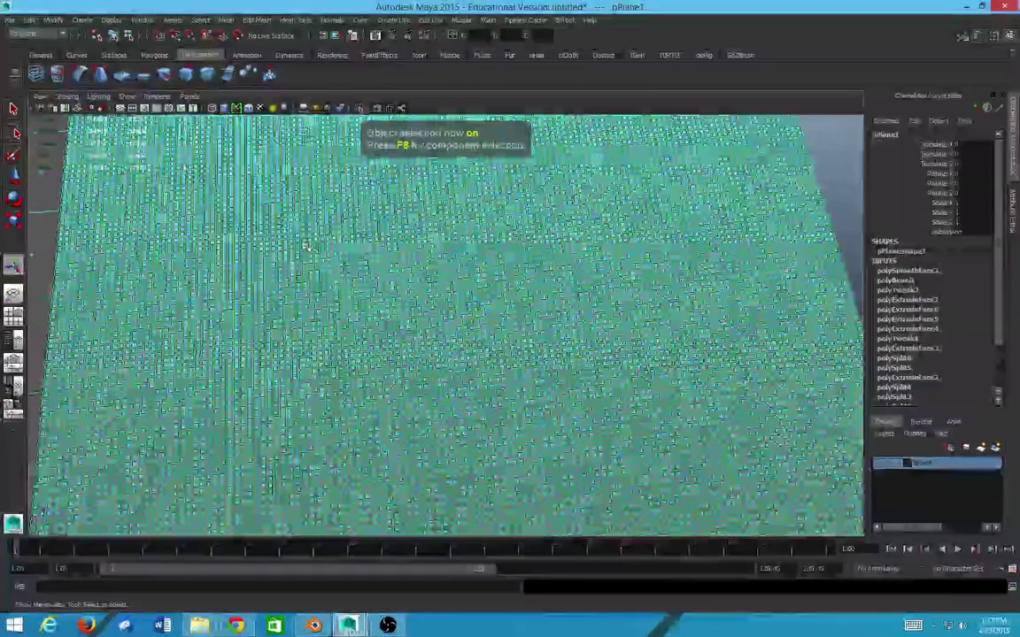
scroll(307, 247, "down", 2)
left_click_drag(310, 257, 351, 305)
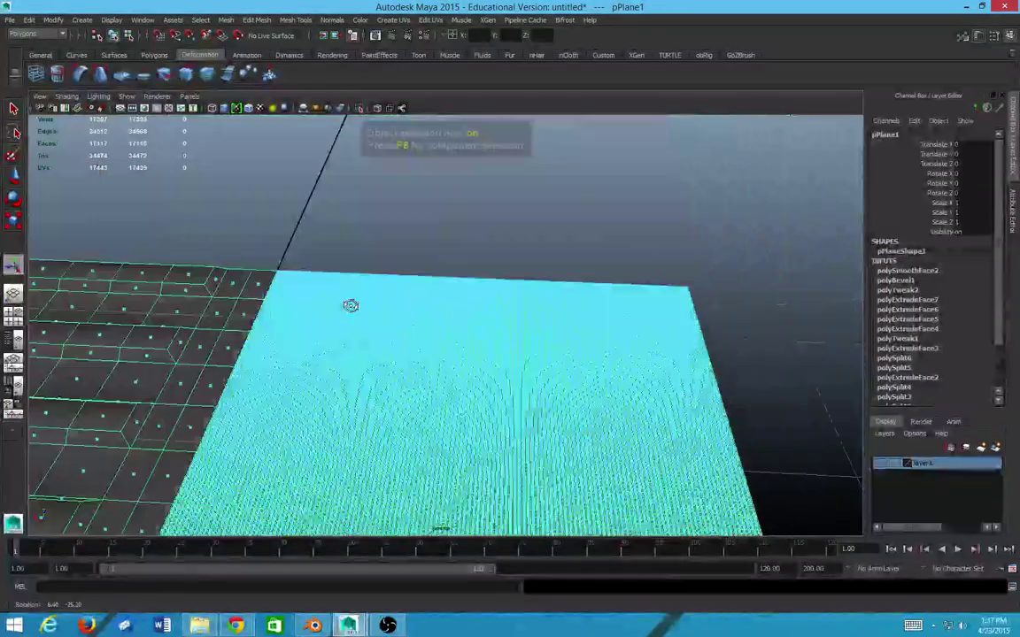
scroll(351, 306, "down", 3)
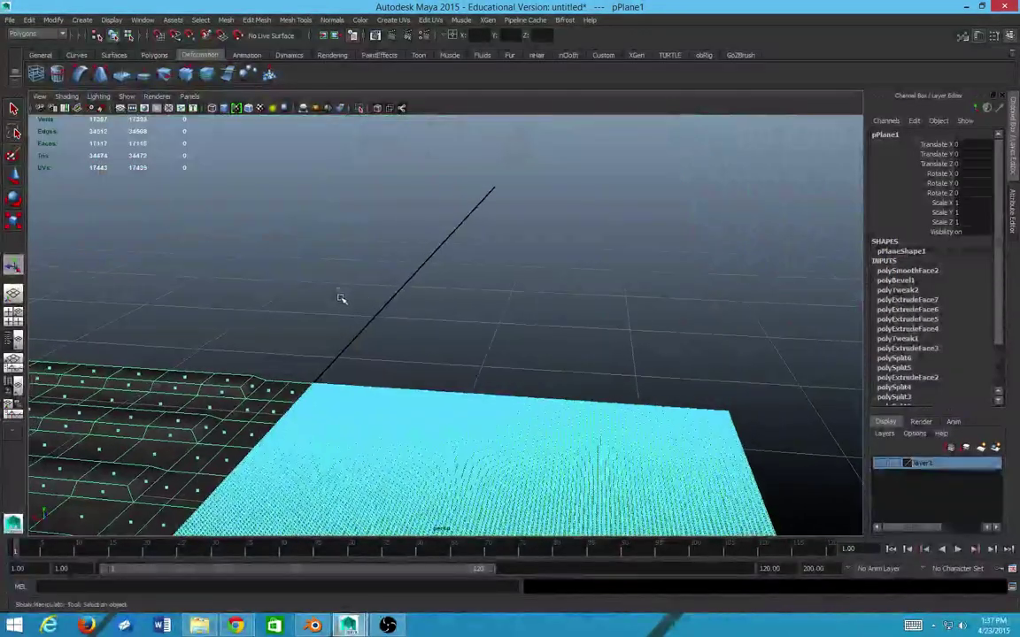
- Activate the Sculpt Geometry Tool on the plane and show its tool settings
left_click(295, 20)
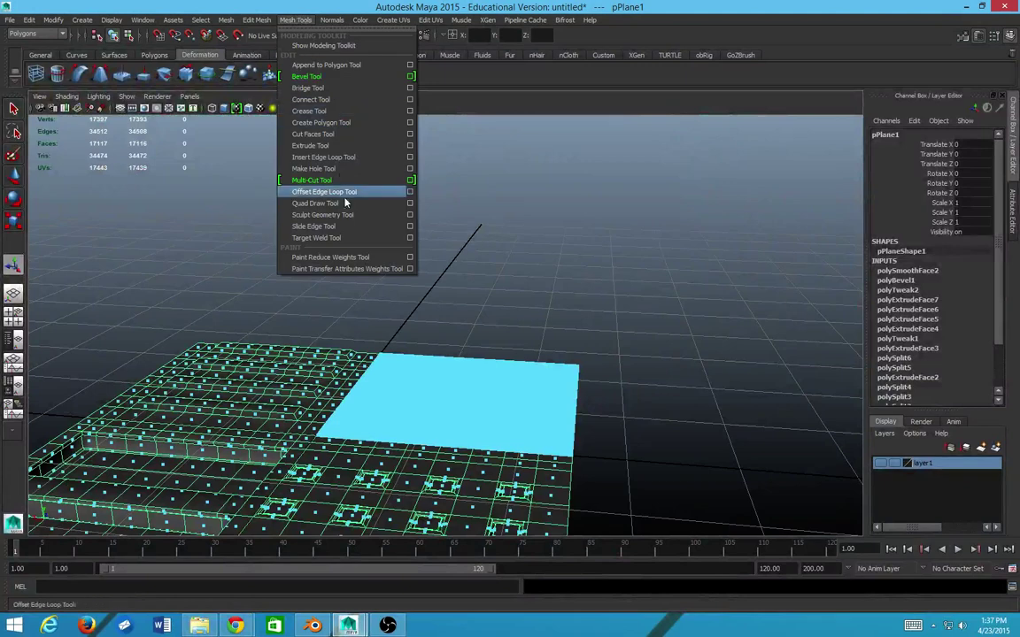
left_click(323, 214)
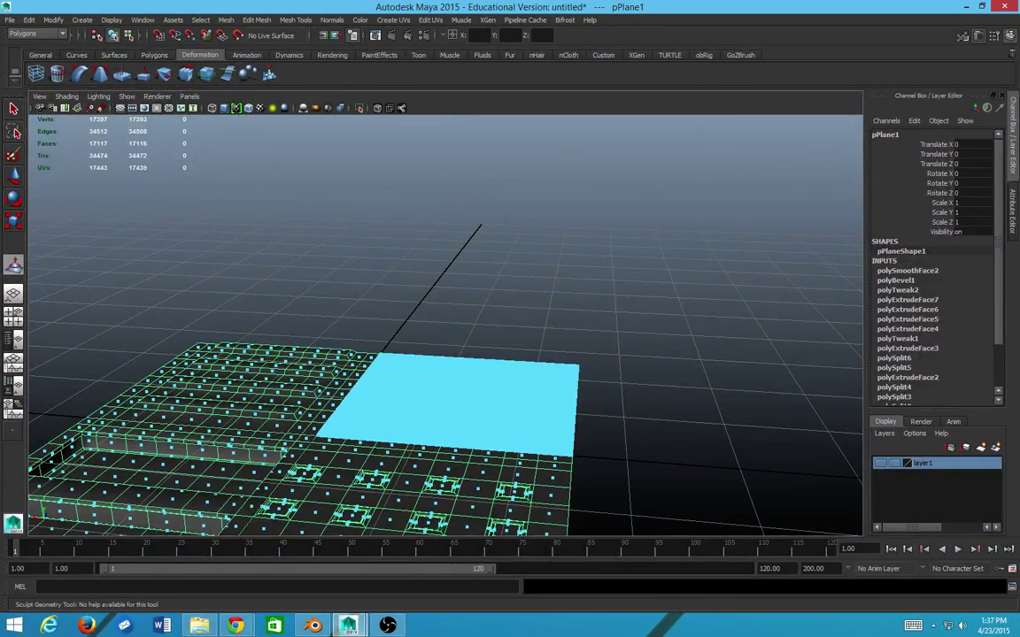
double_click(14, 266)
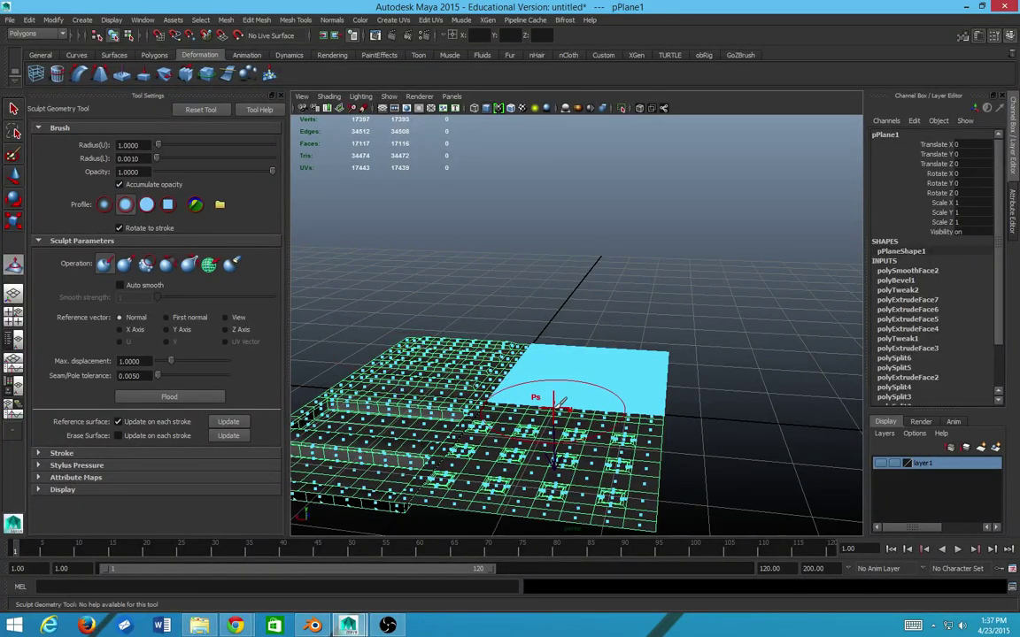
- Reduce the sculpt brush's upper radius to 0.3737 and try a full-opacity stroke on the dense quadrant
scroll(553, 414, "up", 5)
scroll(553, 411, "up", 3)
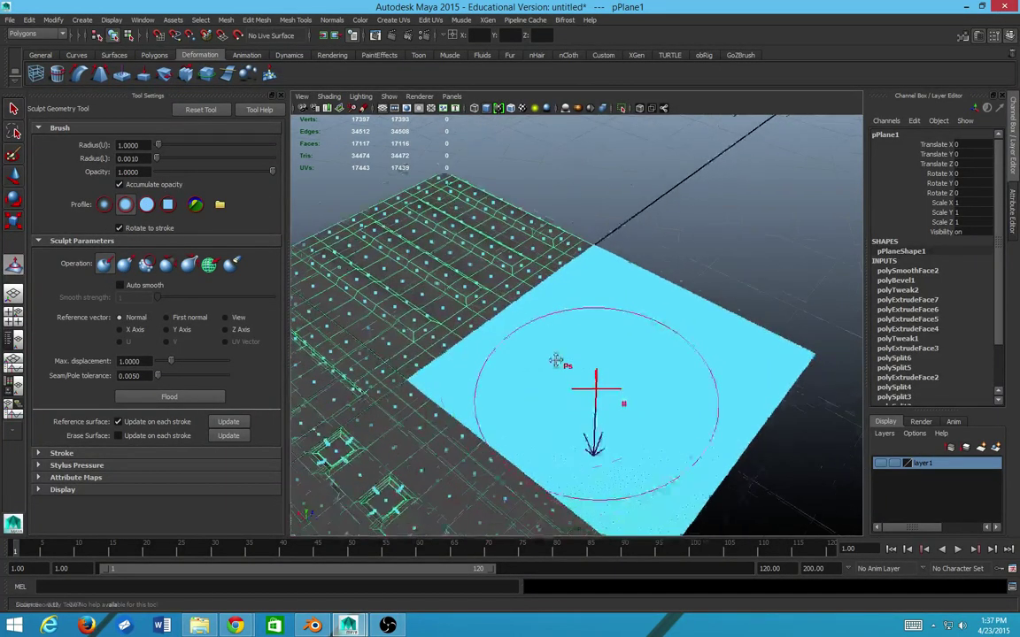
mouse_move(555, 316)
left_mouse_down()
mouse_move(491, 324)
mouse_move(501, 321)
left_mouse_up()
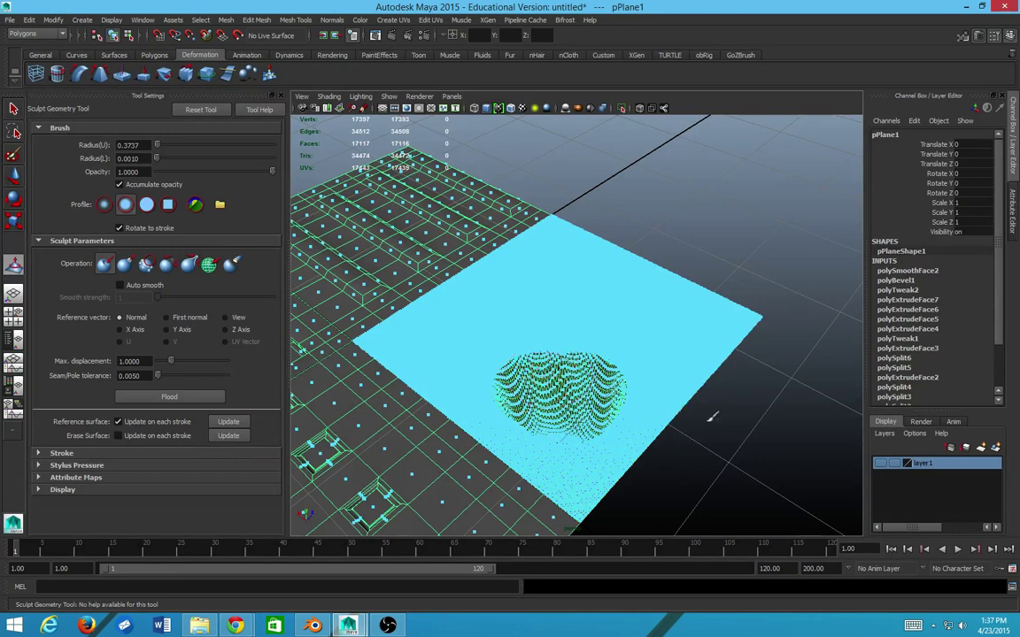
left_click_drag(710, 416, 637, 387, "alt")
scroll(622, 387, "down", 3)
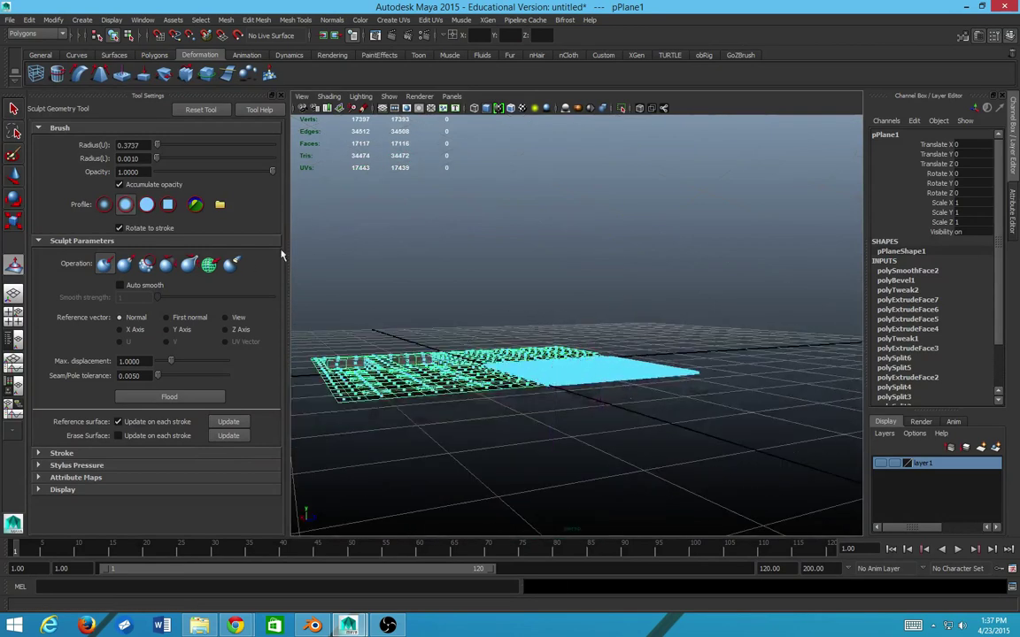
scroll(622, 387, "up", 2)
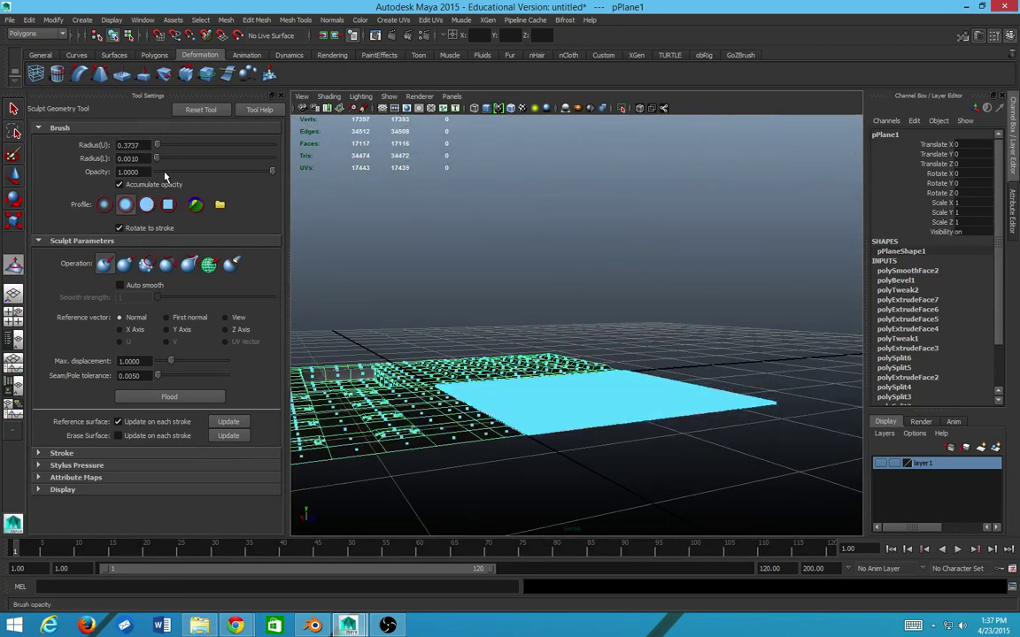
- Set the sculpt brush opacity to 0.05 and try it on the dense quadrant
left_click(157, 172)
double_click(128, 172)
type("0.05")
key("Return")
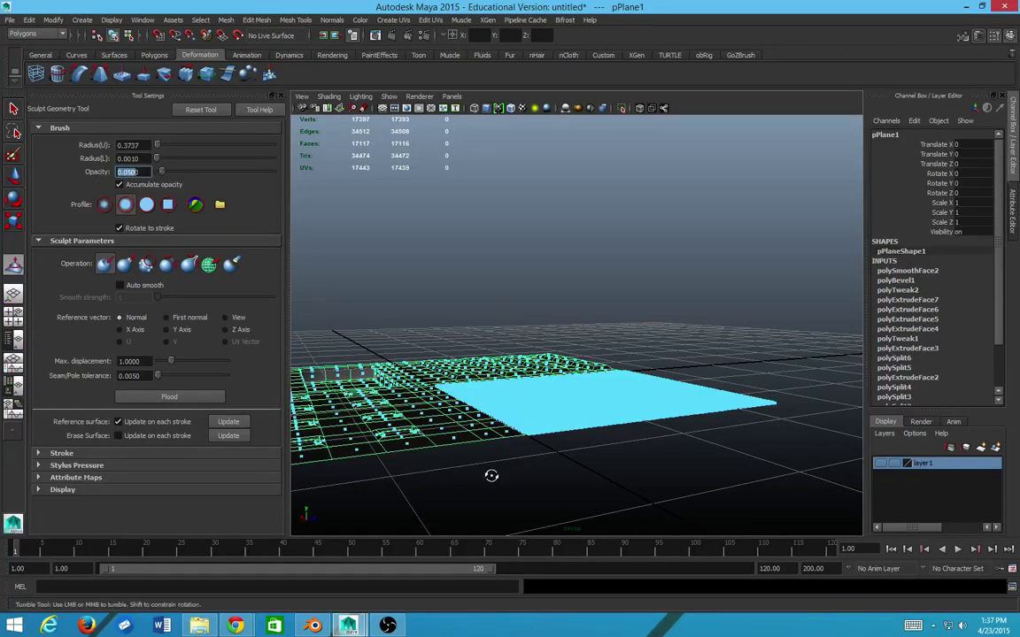
left_click_drag(491, 476, 539, 437)
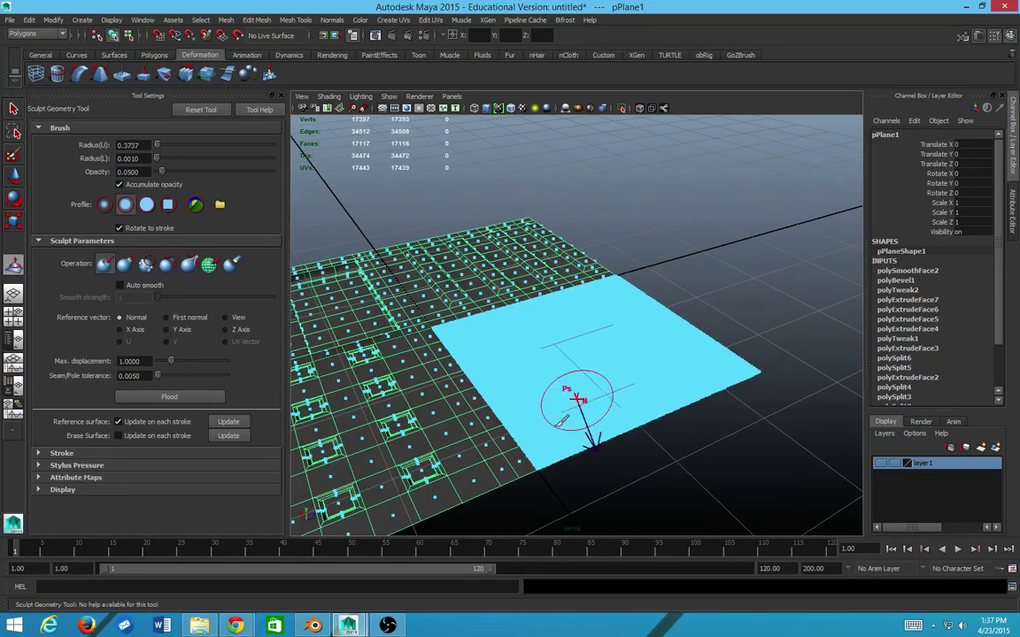
- Undo the test sculpt strokes on the dense quadrant
key("ctrl+z")
key("ctrl+z")
key("shift+z")
key("ctrl+z")
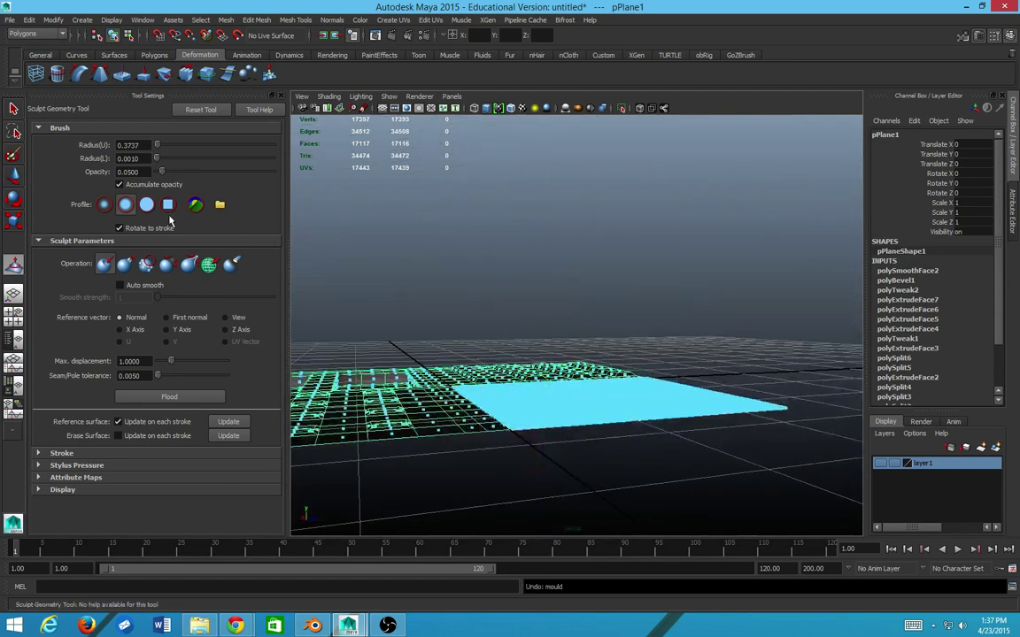
- Set the sculpt brush opacity to 0.0005 and sculpt faint surface variation across the dense quadrant
double_click(128, 171)
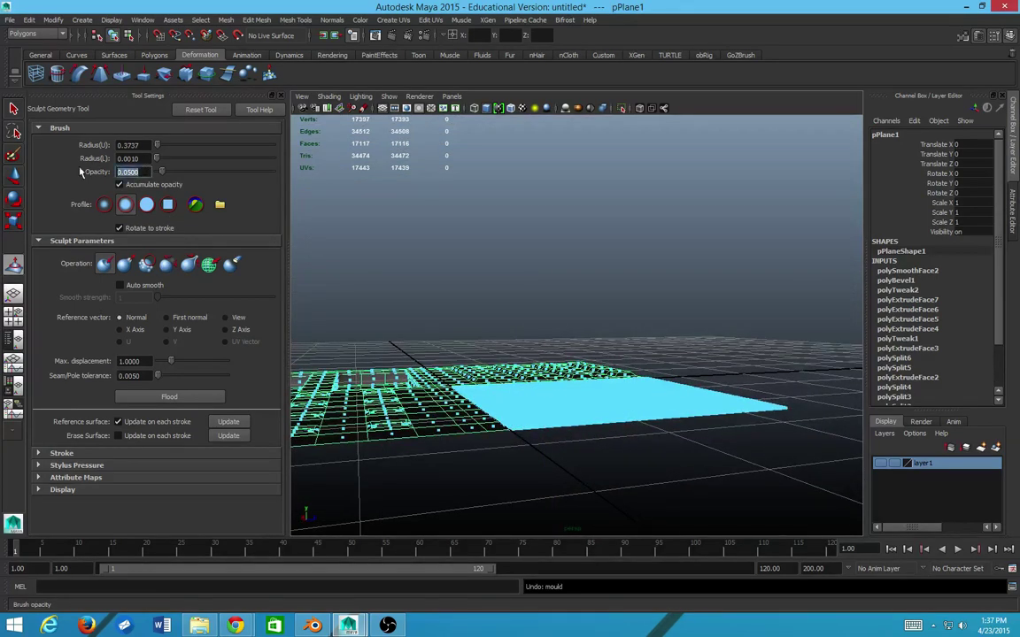
type("15")
key("Return")
mouse_move(353, 262)
left_mouse_down()
mouse_move(614, 426)
mouse_move(606, 423)
left_mouse_up()
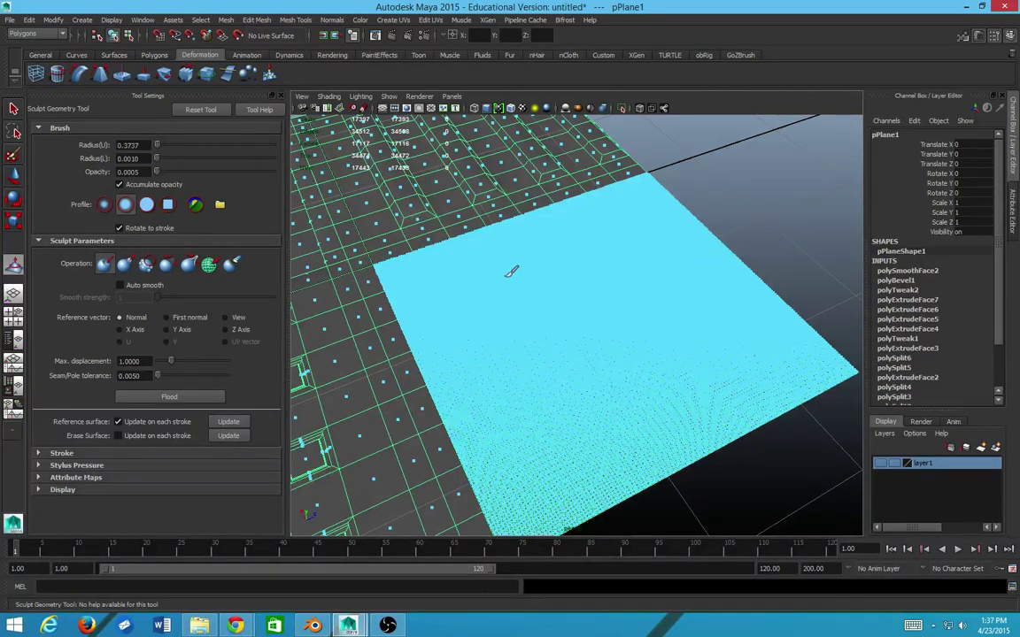
mouse_move(513, 268)
left_mouse_down()
mouse_move(390, 229)
mouse_move(353, 303)
mouse_move(602, 375)
left_mouse_up()
- Switch to the Move Tool in object mode, deselect the plane and examine its shaded surface from several angles
key("F8")
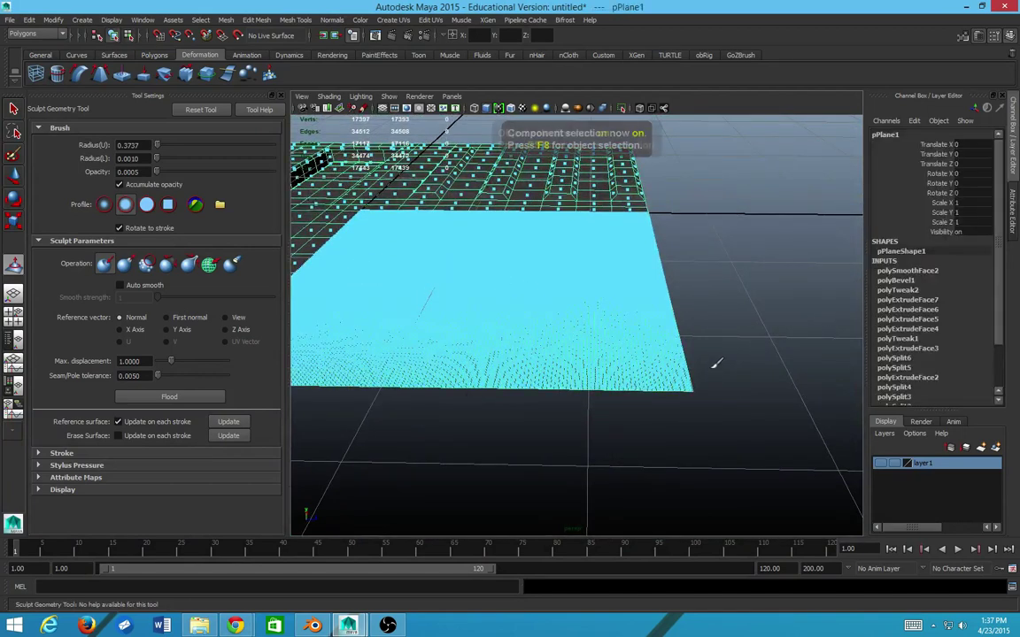
key("F8")
key("w")
left_click_drag(593, 352, 792, 300)
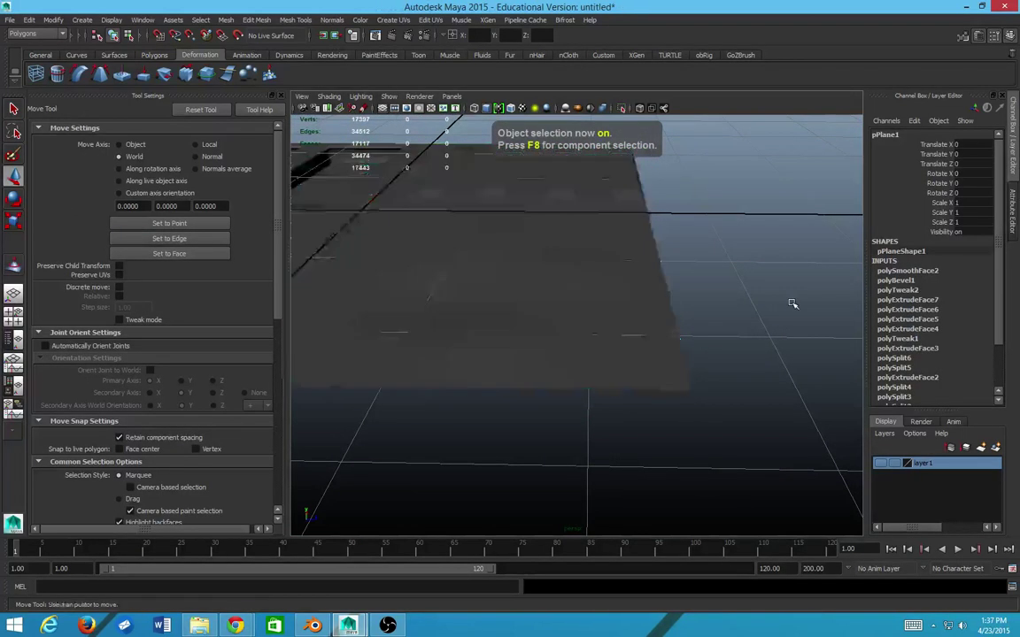
left_click(591, 273)
left_click_drag(592, 274, 482, 423)
left_click_drag(469, 334, 512, 414)
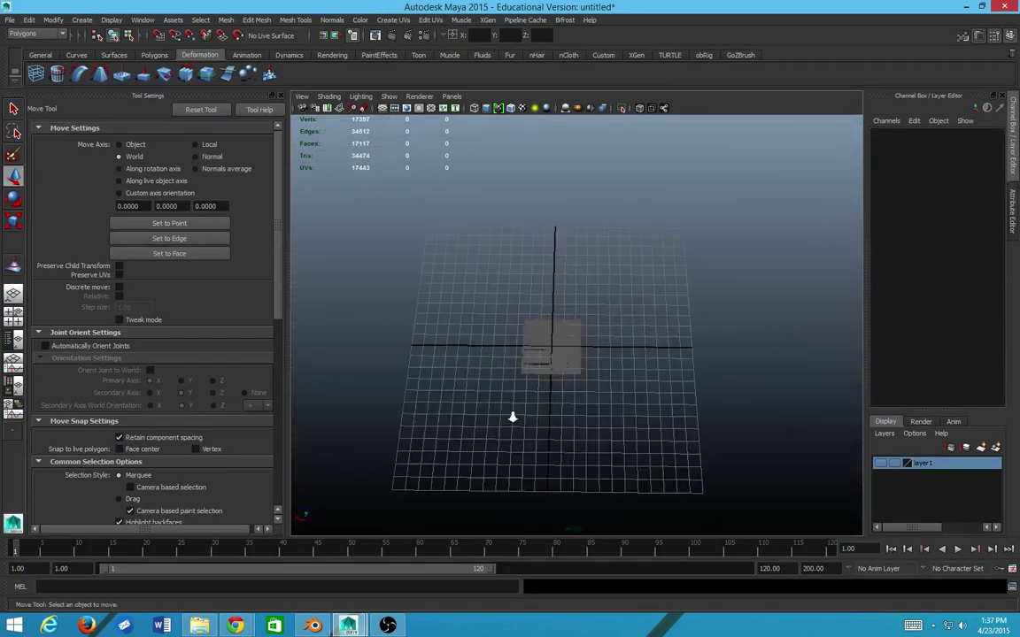
scroll(522, 412, "up", 5)
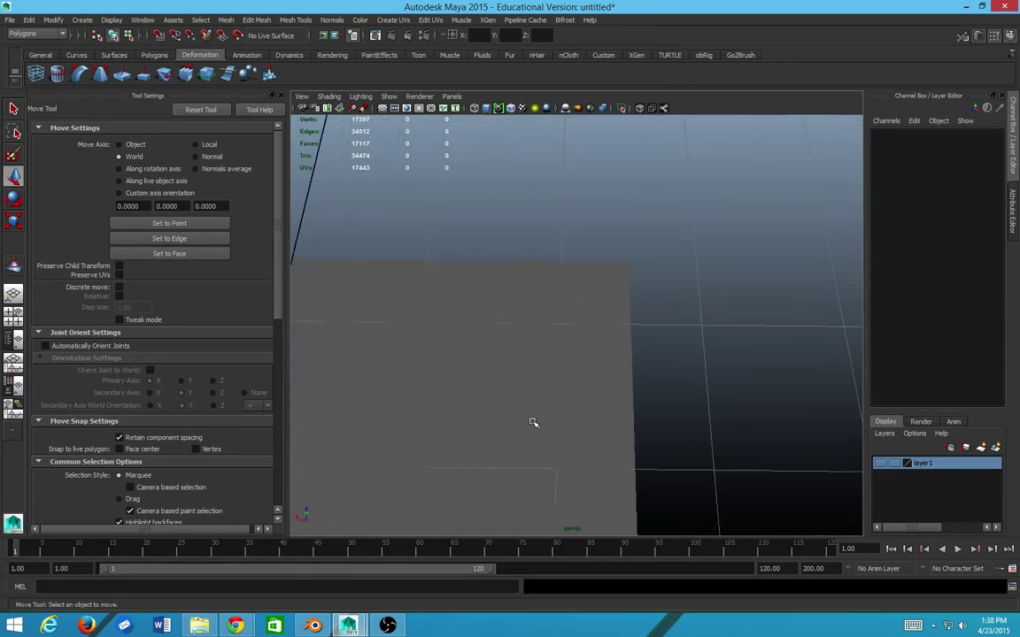
left_click_drag(566, 411, 651, 320)
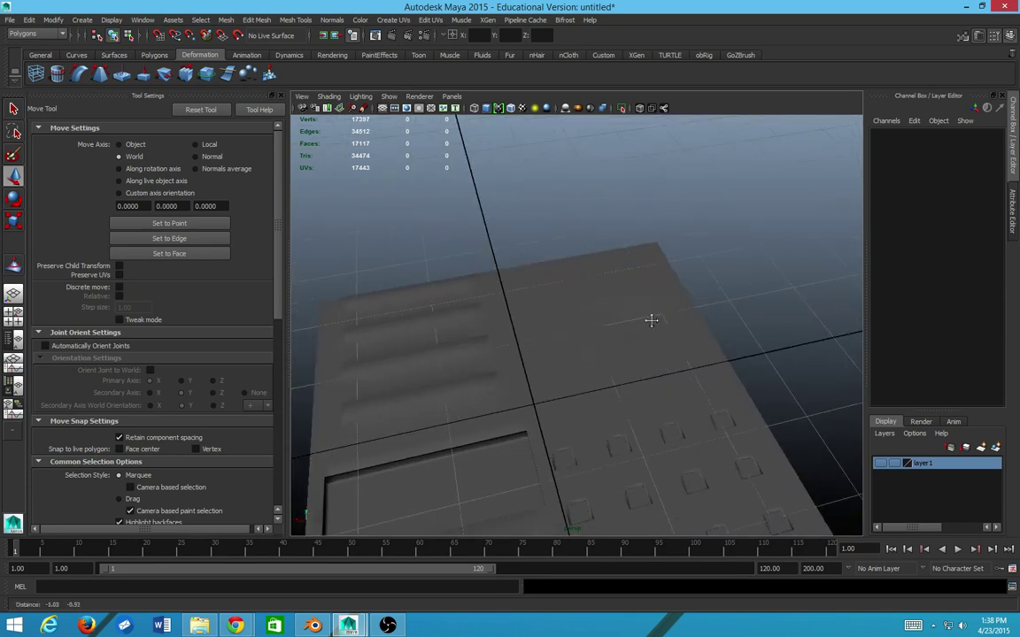
left_click(113, 55)
left_click(296, 20)
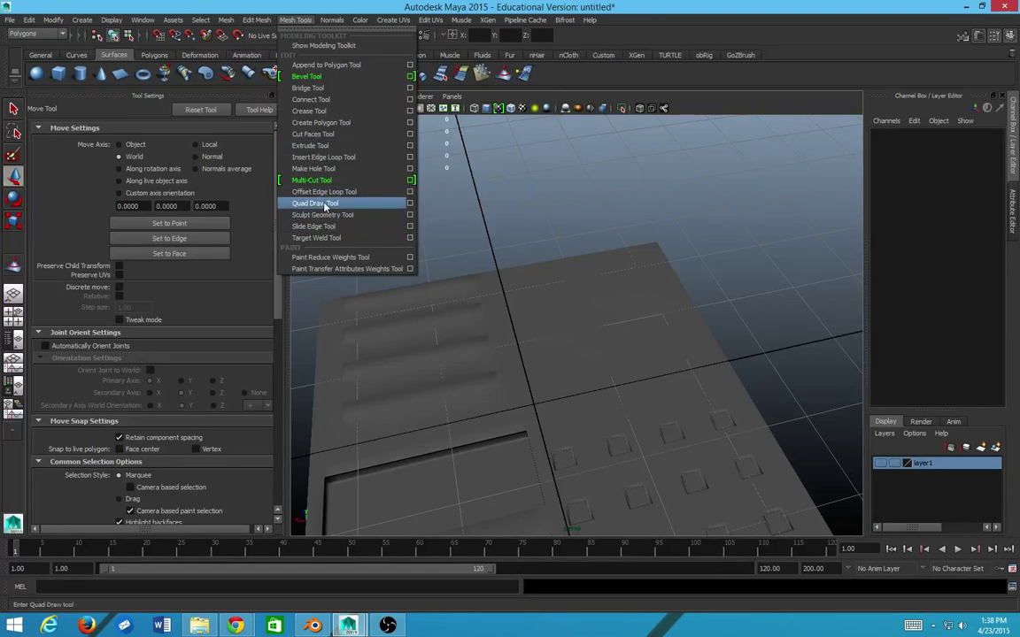
left_click(154, 55)
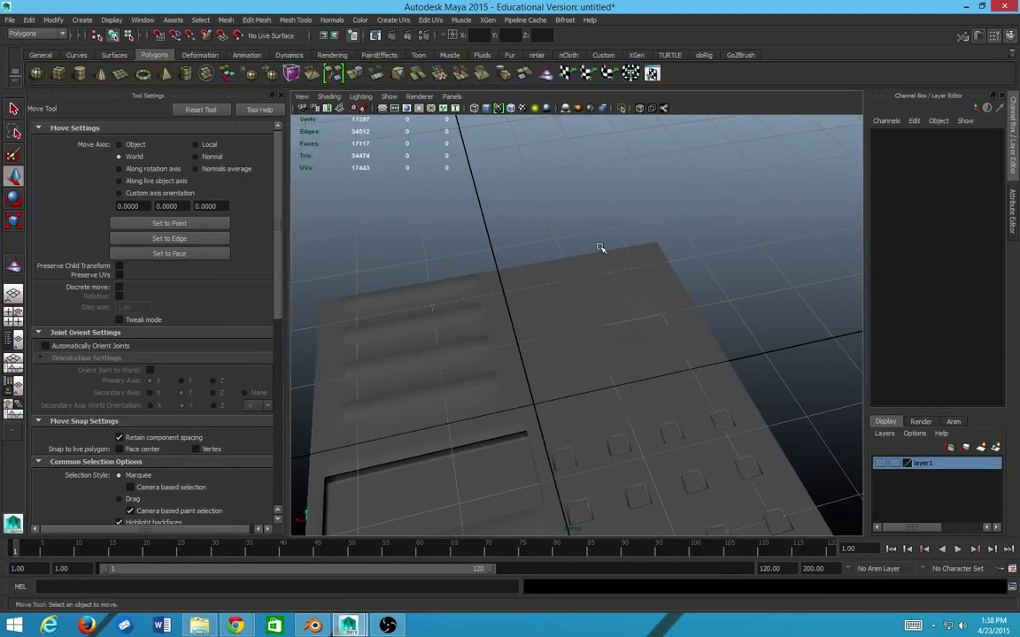
scroll(600, 249, "up", 2)
left_click(70, 55)
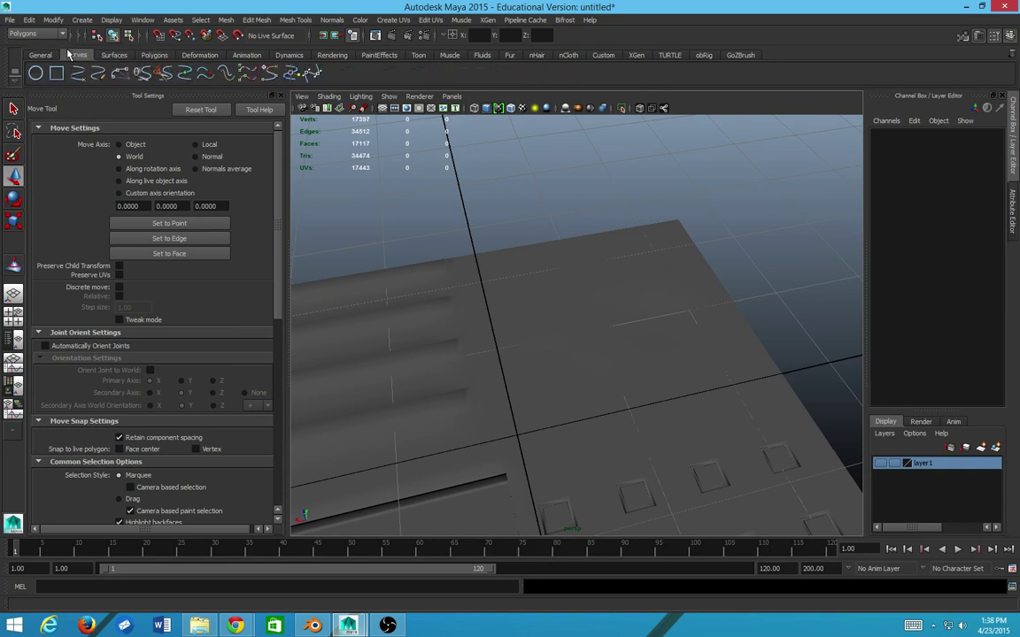
left_click(114, 55)
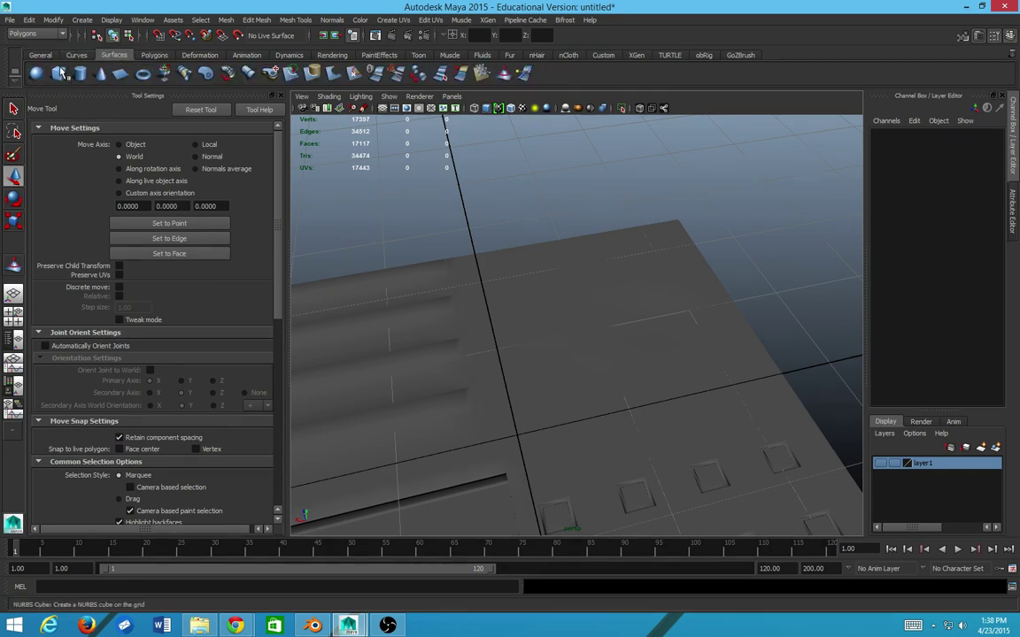
left_click(154, 55)
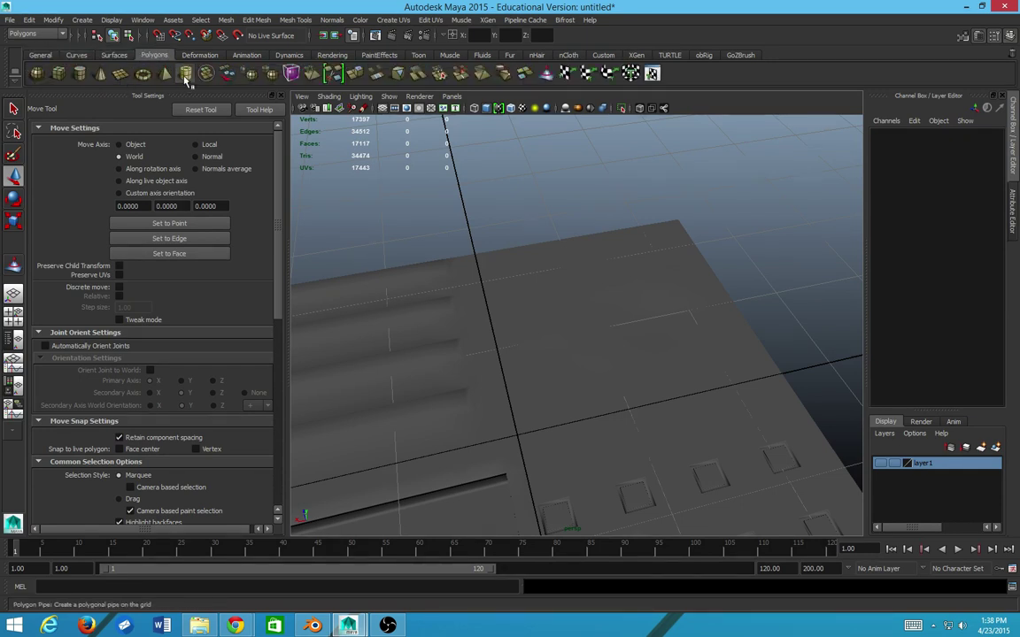
left_click(186, 72)
scroll(626, 325, "down", 5)
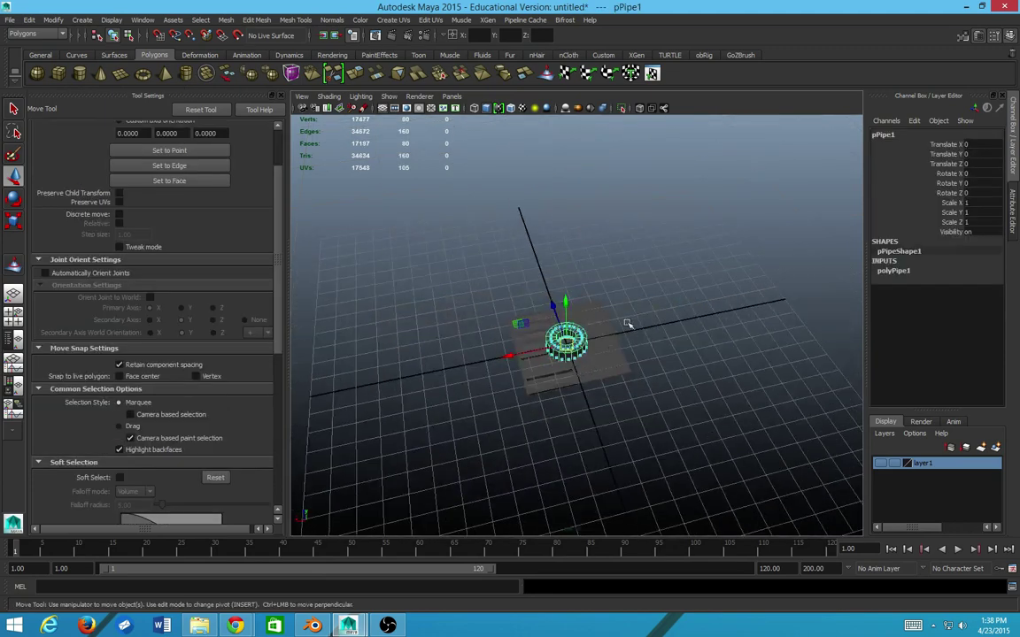
scroll(449, 381, "up", 5)
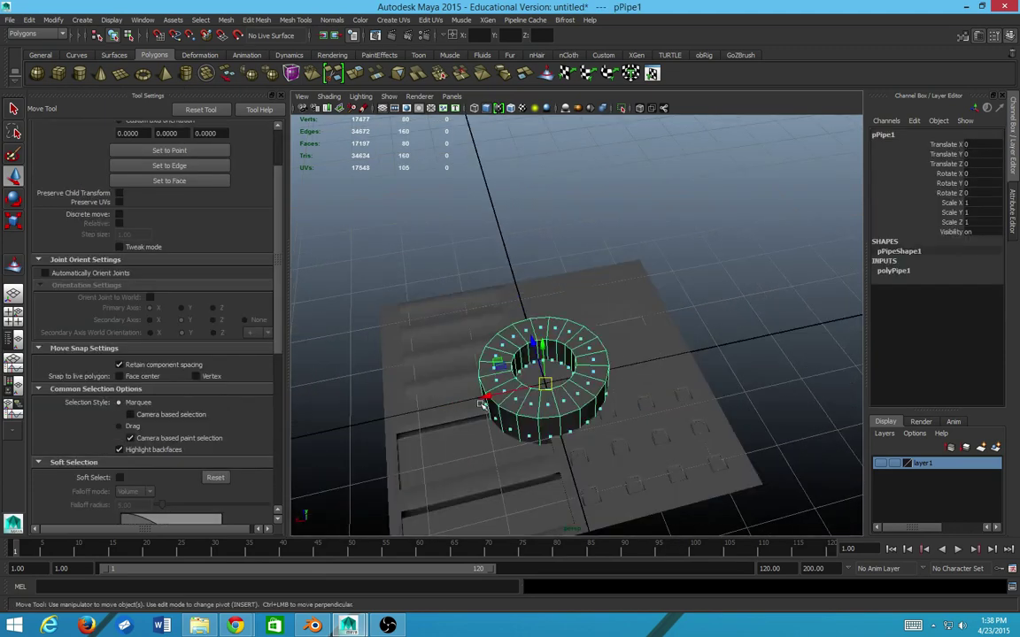
left_click_drag(480, 403, 850, 310)
left_click(443, 170)
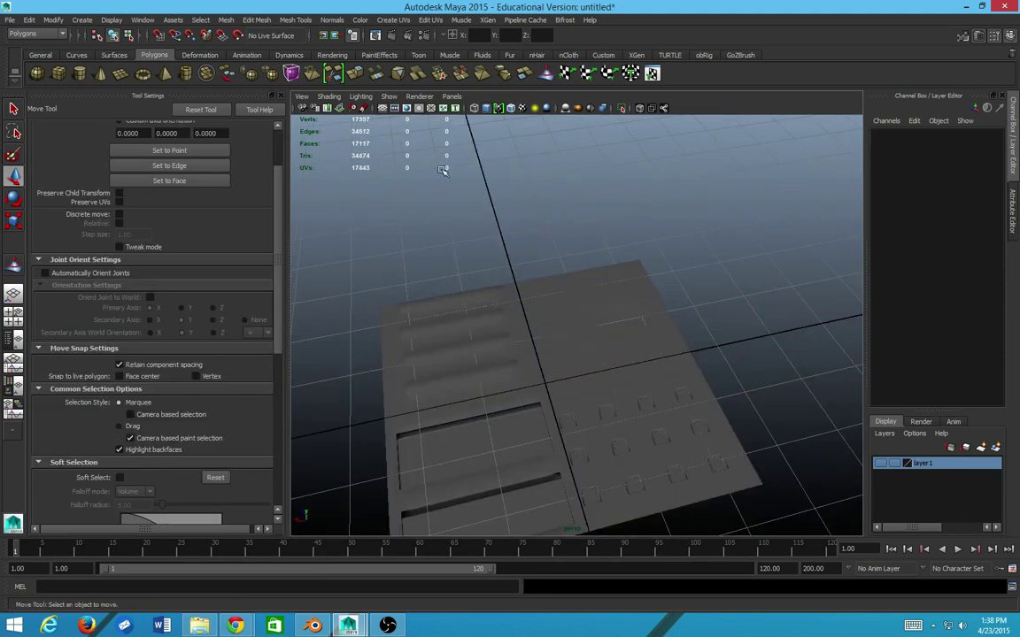
- Create a polygon torus and move it off the plane along X, to about -5.642
left_click(142, 72)
scroll(480, 381, "down", 2)
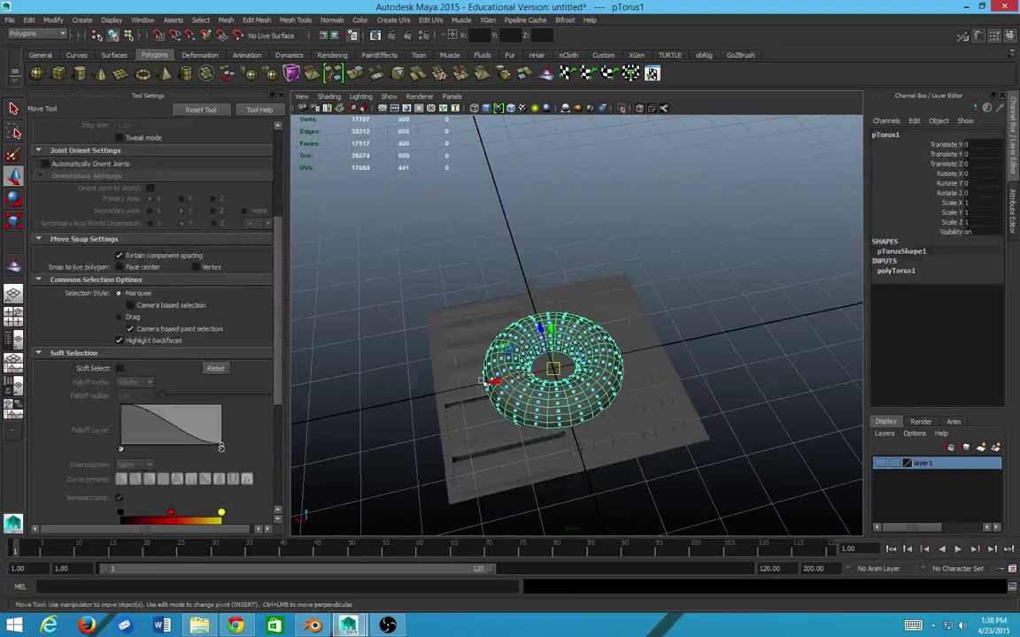
left_click_drag(480, 380, 581, 294)
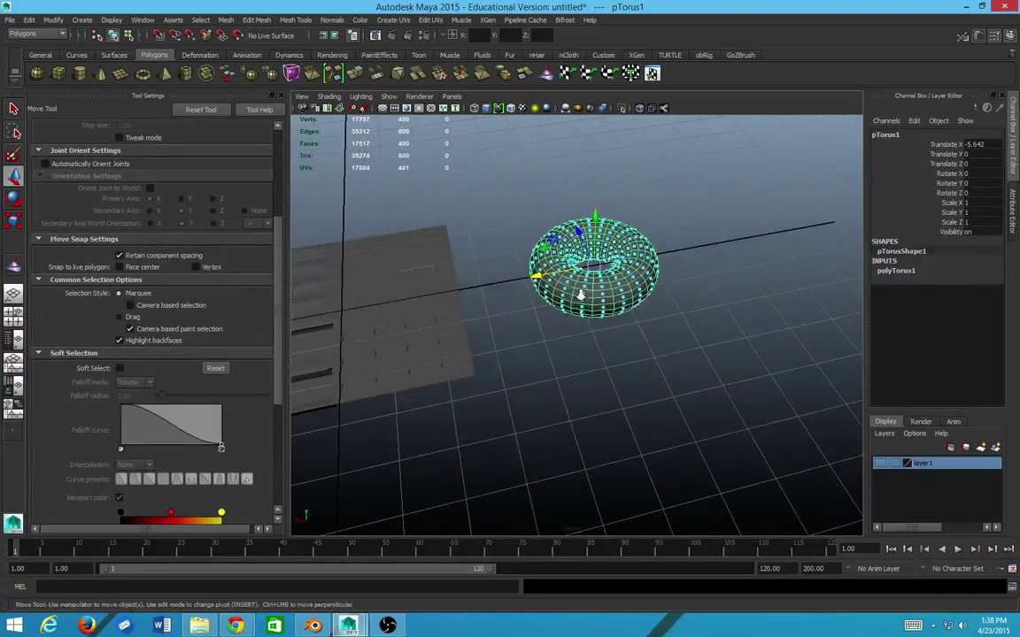
scroll(581, 294, "up", 6)
left_click_drag(706, 296, 635, 398, "alt")
scroll(635, 398, "down", 5)
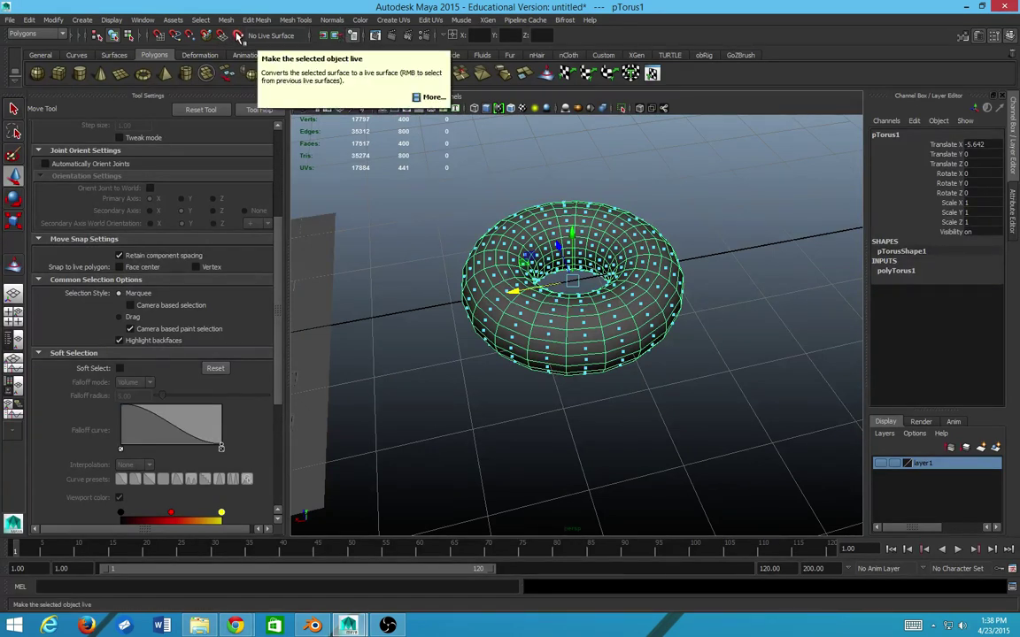
- Make the torus a live surface and activate the Quad Draw Tool
left_click(238, 37)
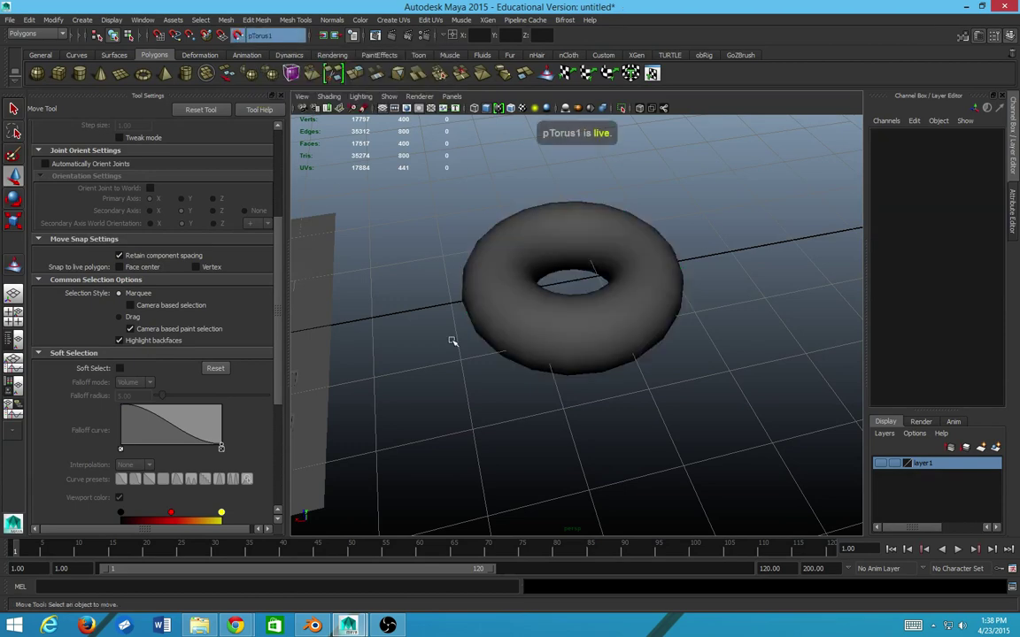
scroll(452, 341, "up", 5)
left_click_drag(549, 321, 498, 392)
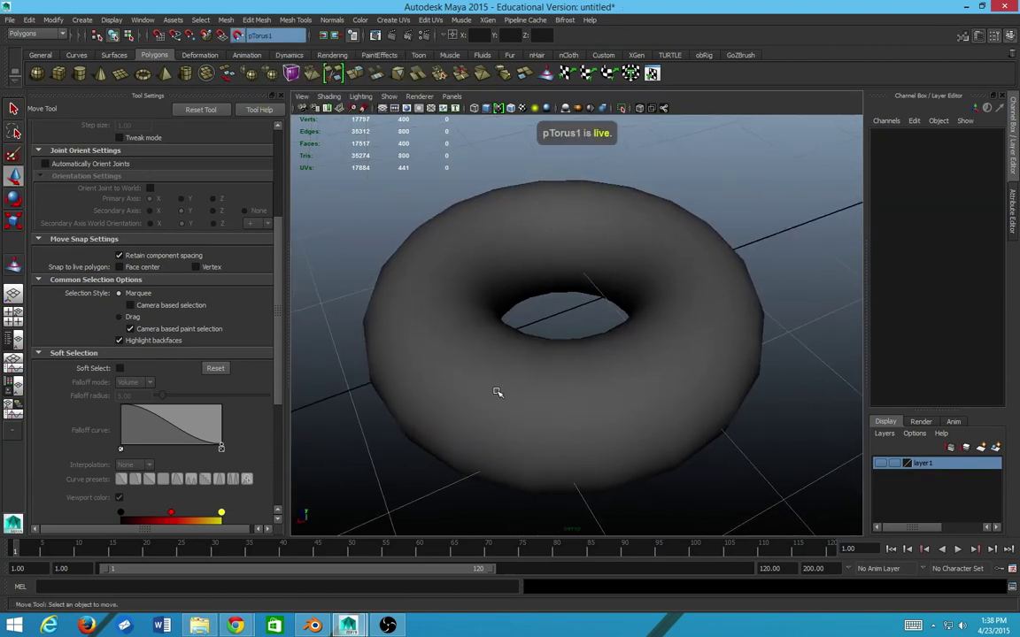
right_click(498, 388, "shift")
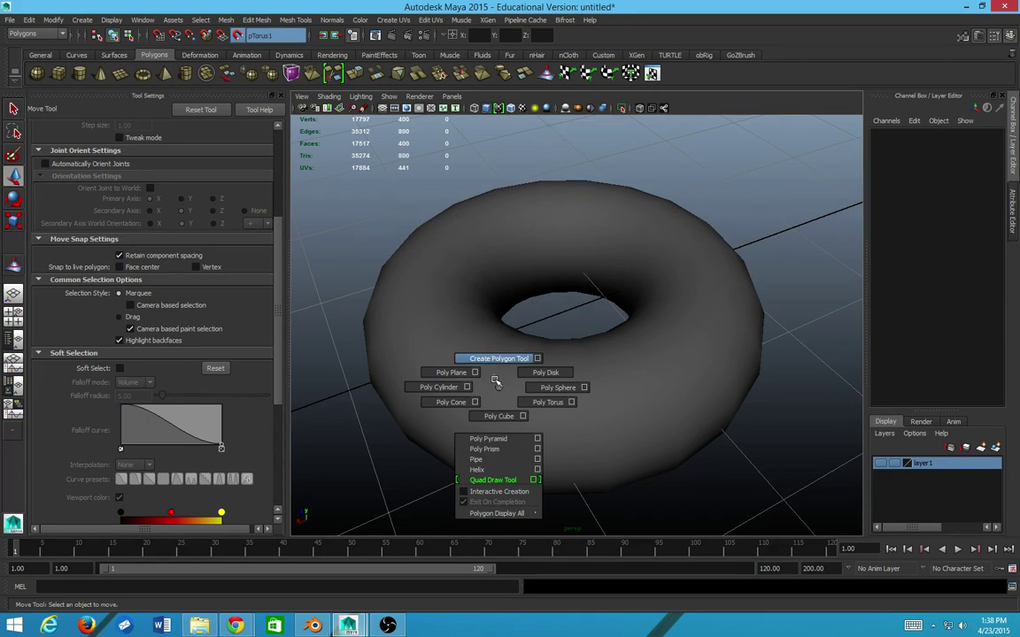
left_click(492, 480)
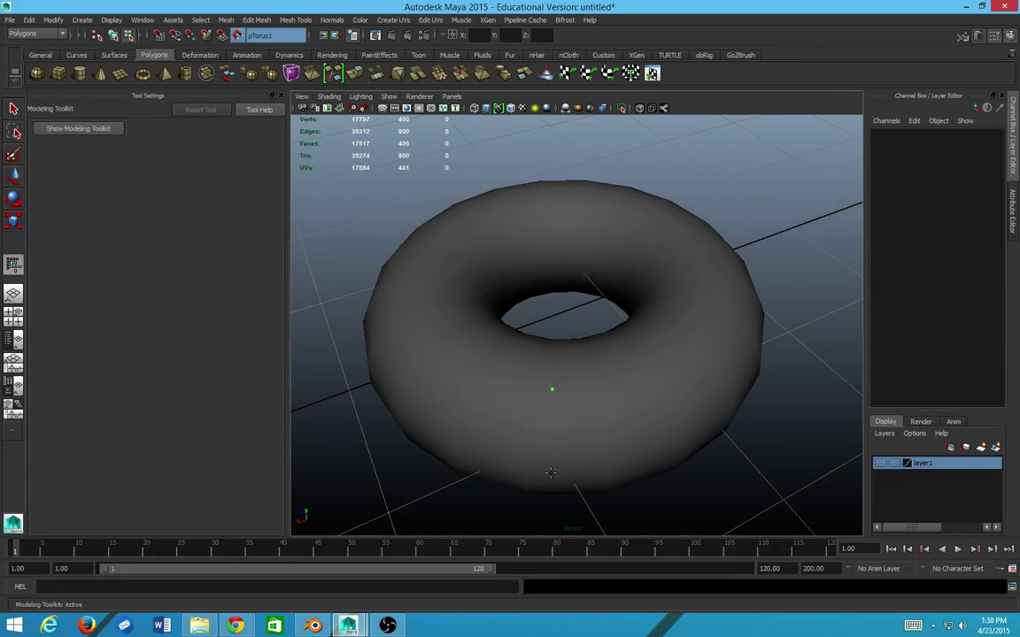
- Place Quad Draw points on the outer side of the torus and fill the first two adjoining quads
left_click_drag(467, 427, 549, 385)
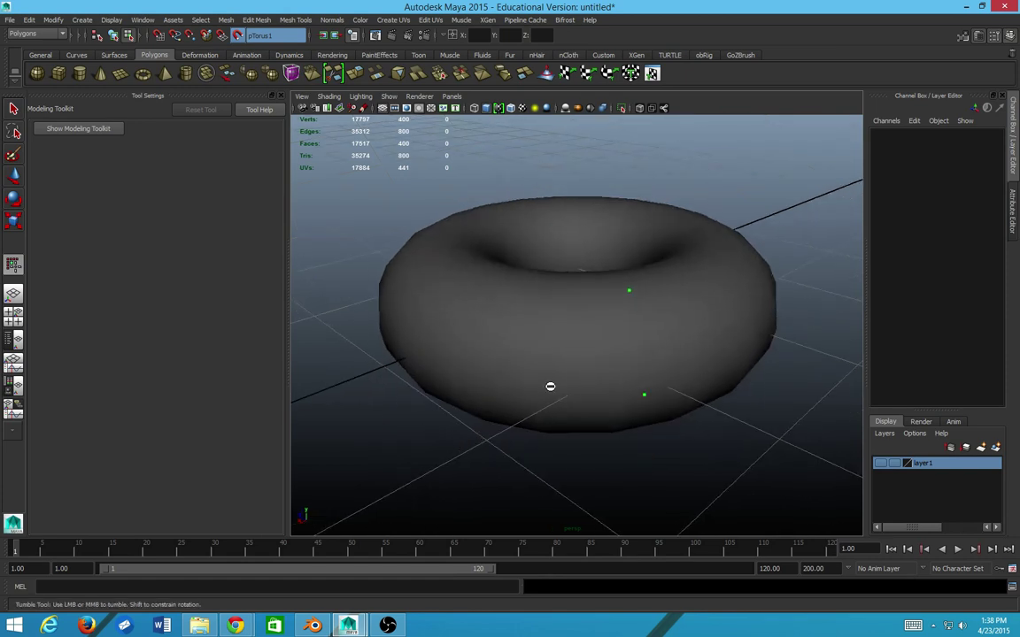
left_click(527, 291)
left_click(550, 344, "shift")
left_click_drag(395, 305, 508, 351)
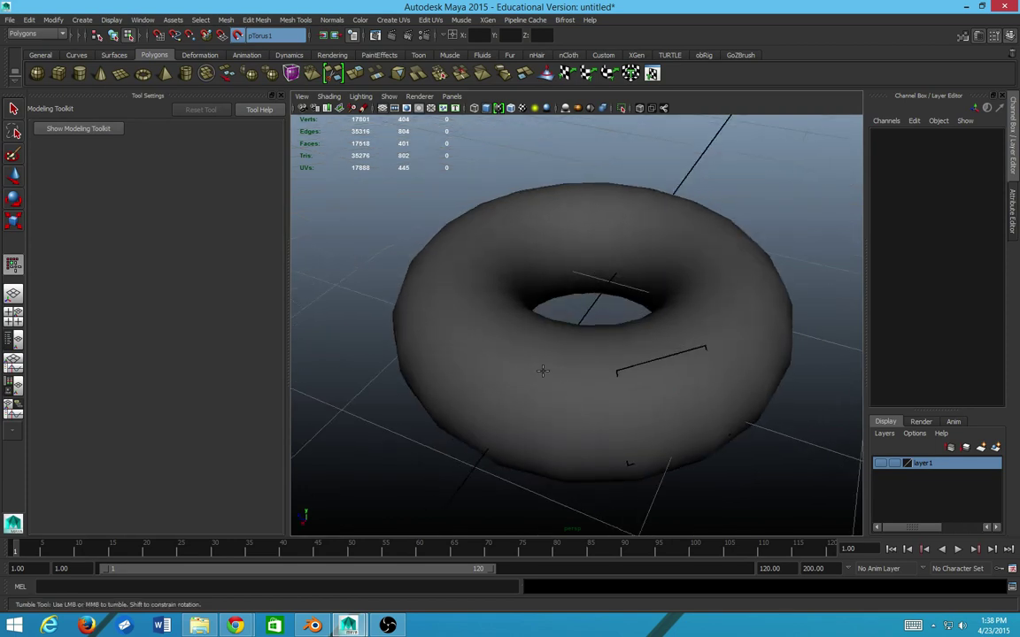
left_click(537, 369)
left_click(555, 433, "shift")
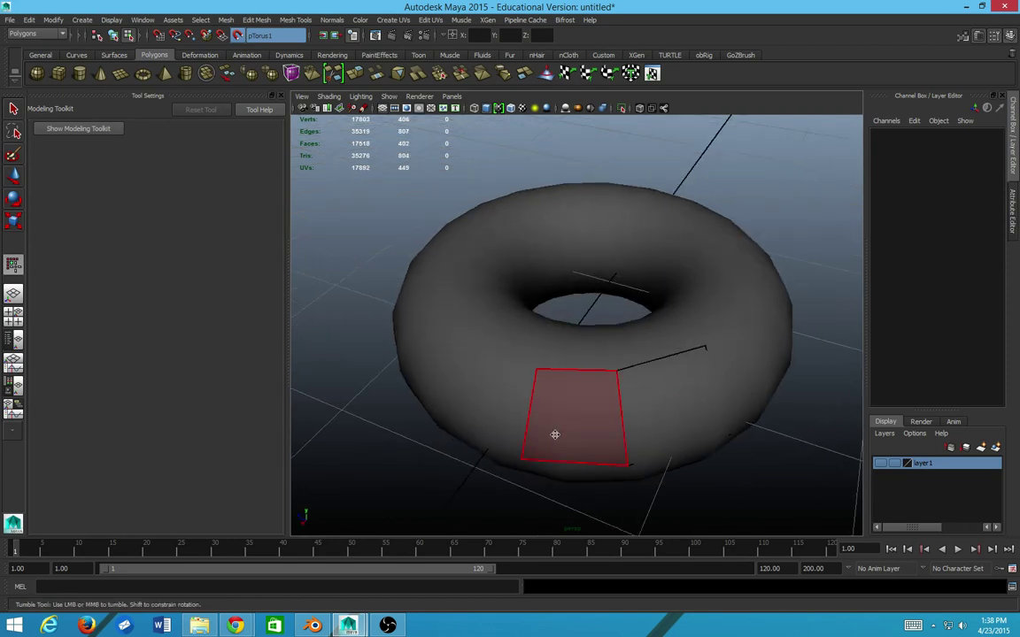
- Continue the quad strip around the outer side of the torus with three more adjoining quads
left_click_drag(555, 433, 618, 351)
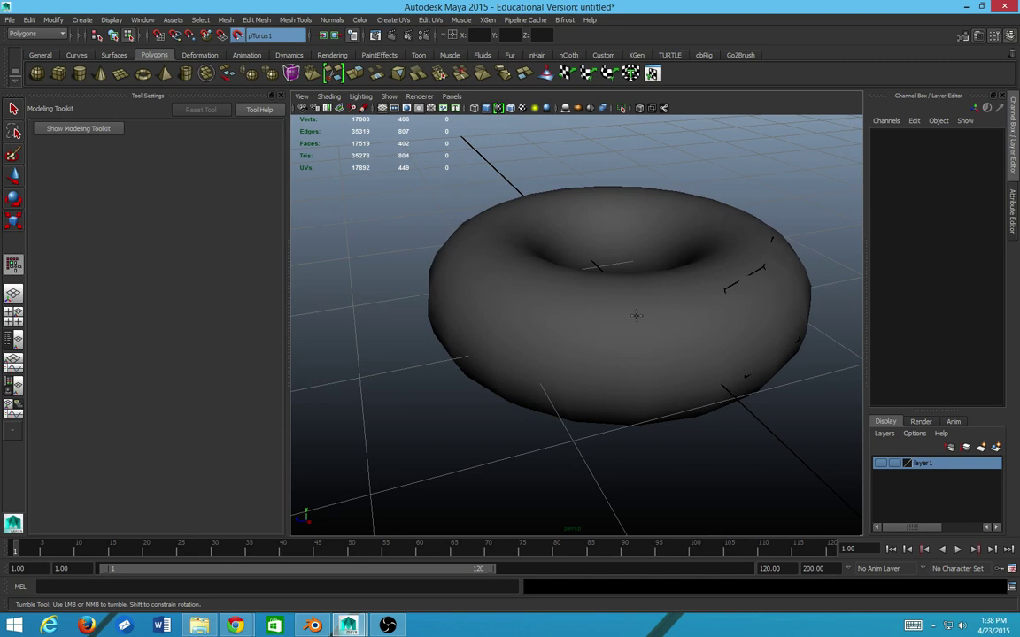
left_click(681, 361, "shift")
left_click(574, 370, "shift")
mouse_move(574, 370)
left_mouse_down()
mouse_move(595, 341)
mouse_move(620, 363)
left_mouse_up()
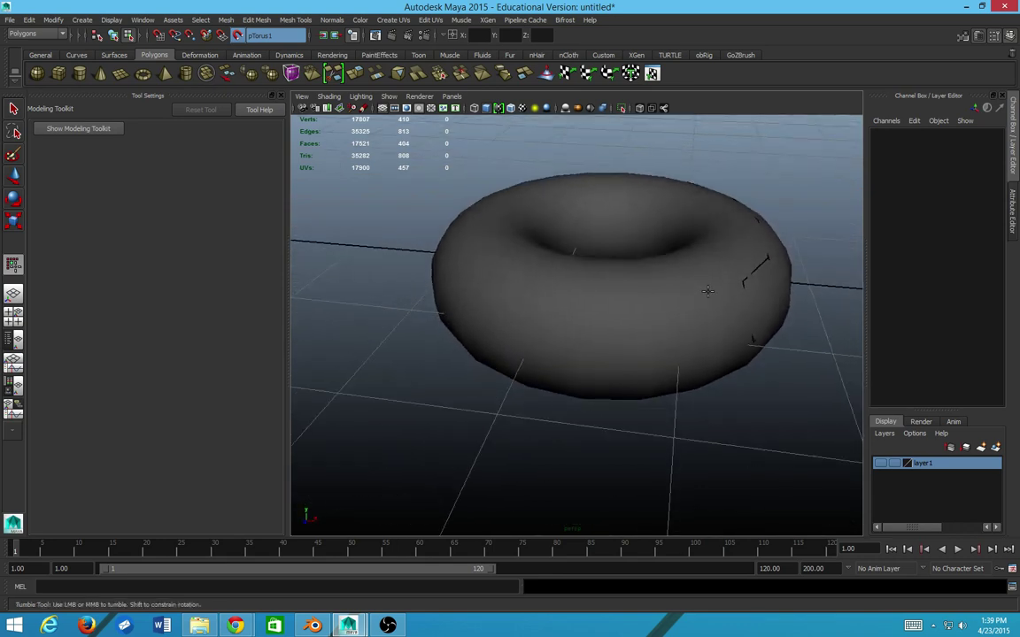
left_click(700, 325, "shift")
- Place points curving over the top of the torus toward its hole and fill the quads between them
left_click_drag(648, 265, 647, 358)
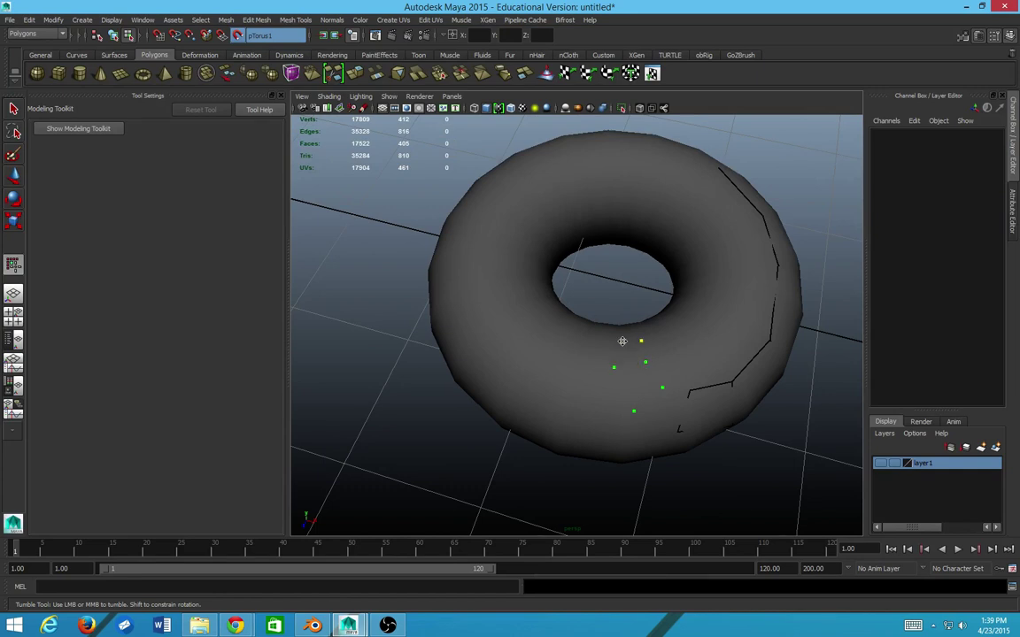
left_click_drag(658, 340, 609, 421)
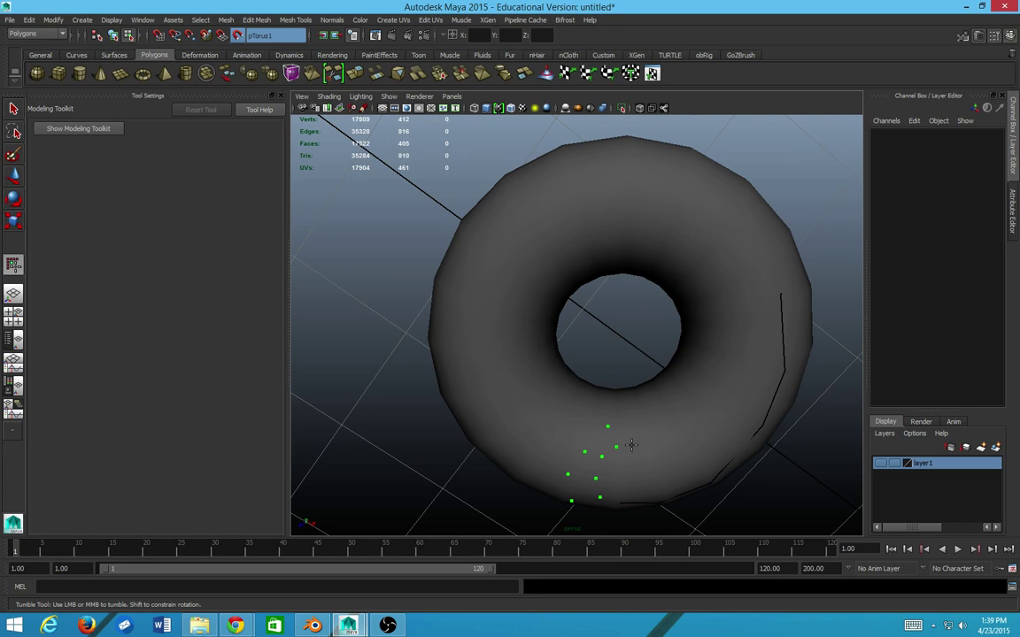
mouse_move(653, 431)
left_mouse_down()
mouse_move(582, 457)
mouse_move(586, 447)
left_mouse_up()
left_click(586, 447, "shift")
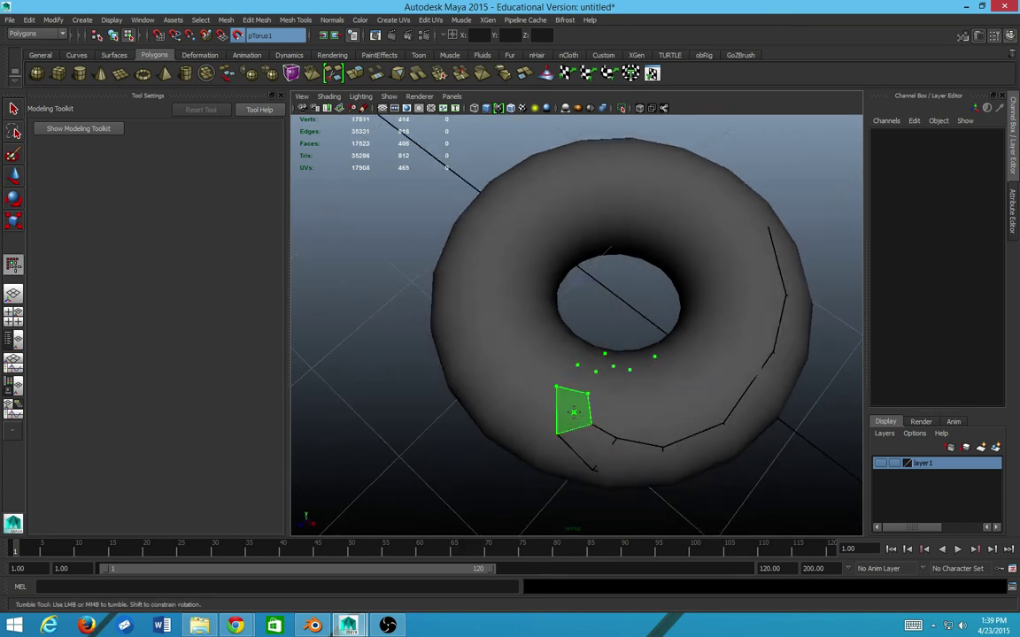
left_click(573, 409, "shift")
left_click_drag(580, 387, 589, 425)
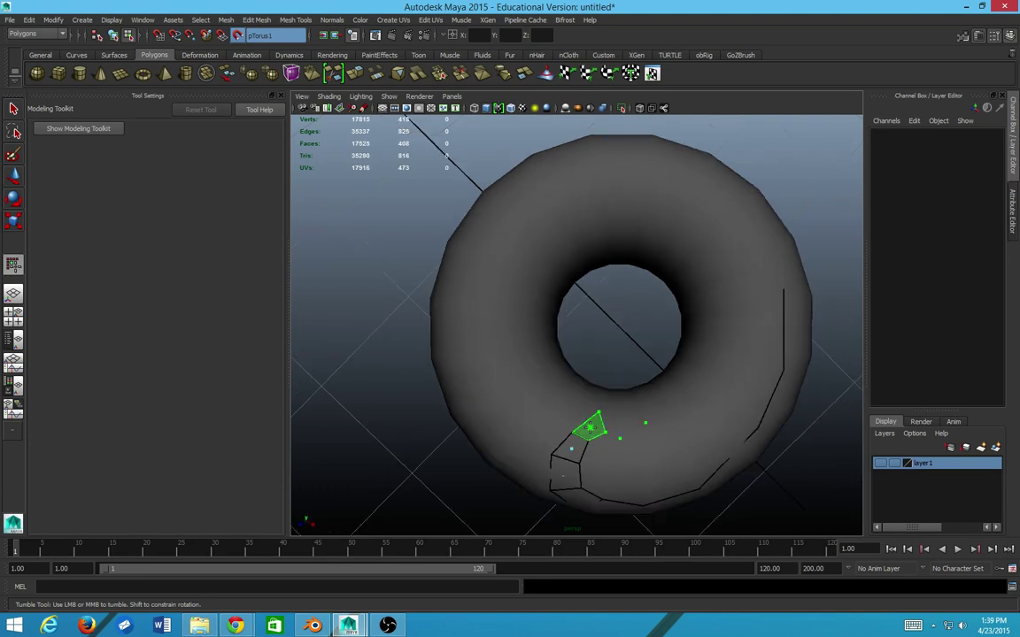
left_click(600, 426, "shift")
left_click(618, 425, "shift")
- Leave Quad Draw for the Select Tool and select the detailed plane in object mode
left_click_drag(649, 459, 530, 399)
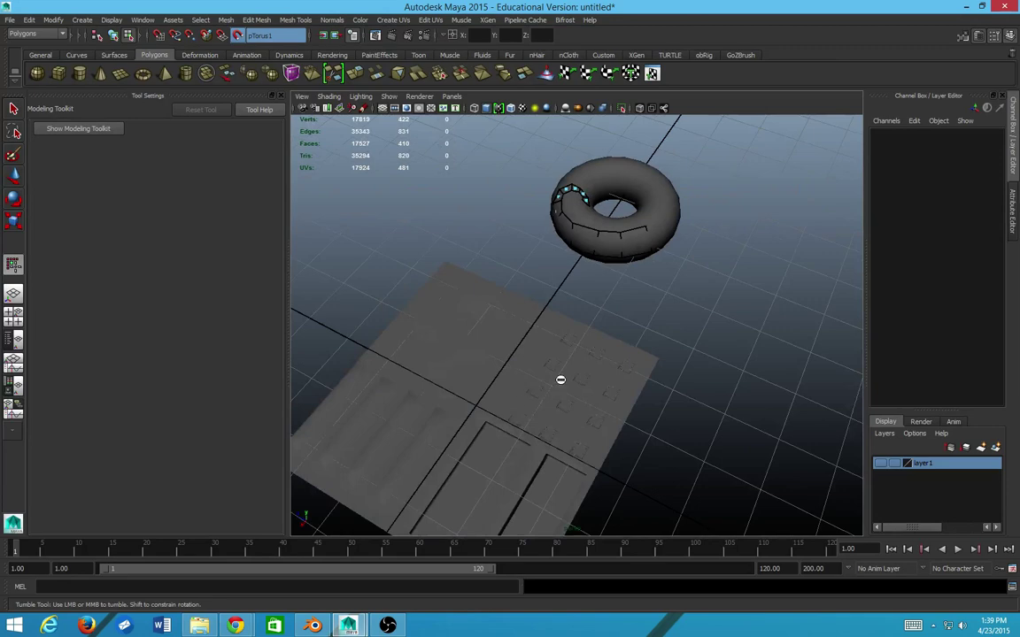
scroll(518, 382, "down", 3)
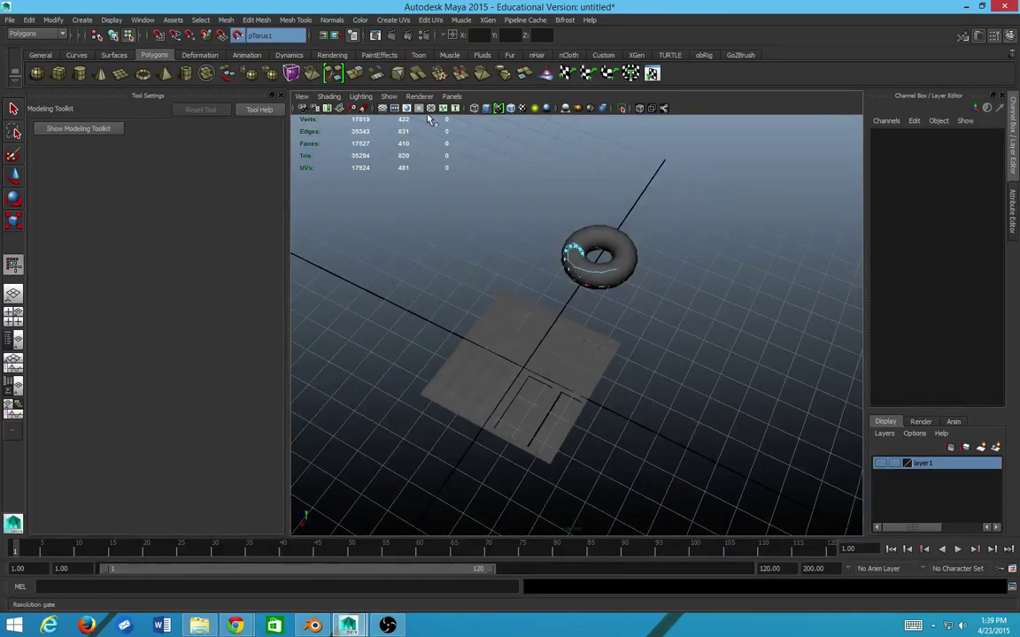
scroll(624, 266, "up", 5)
scroll(620, 221, "down", 3)
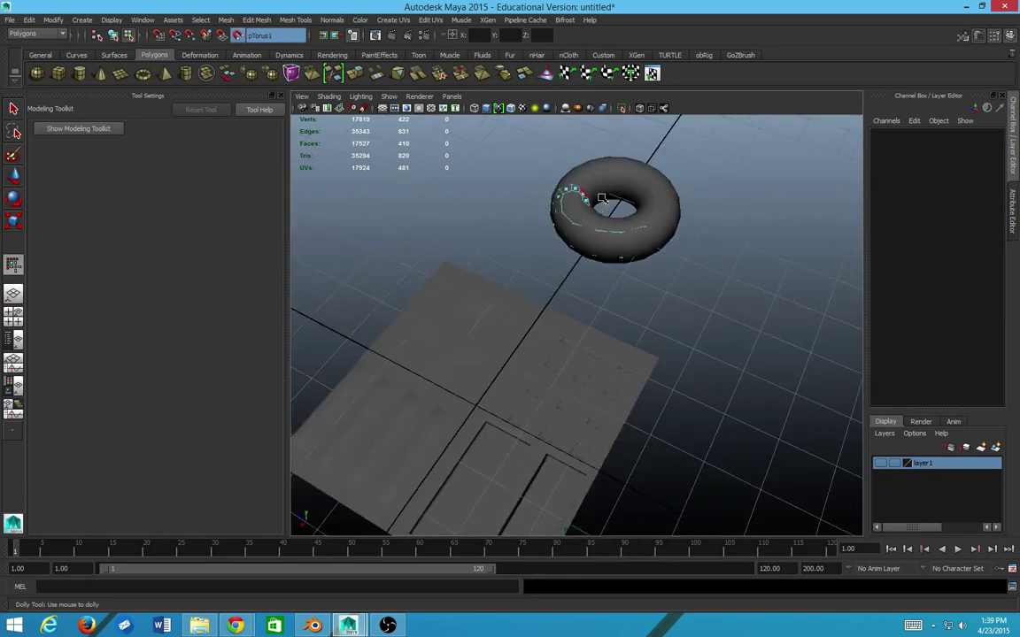
double_click(14, 109)
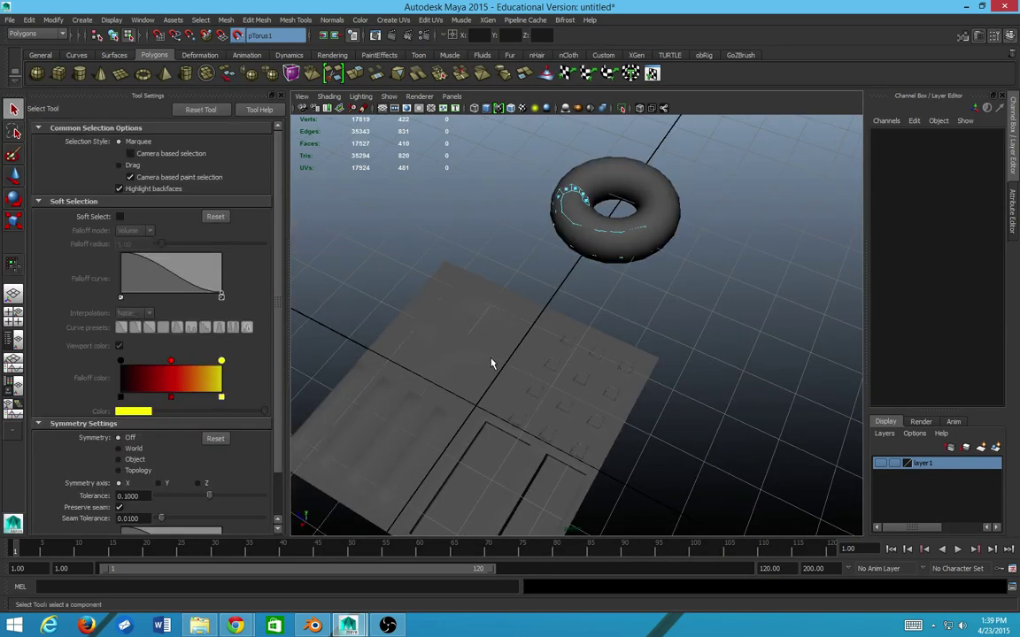
left_click_drag(491, 359, 615, 318)
left_click(581, 458)
scroll(581, 459, "up", 4)
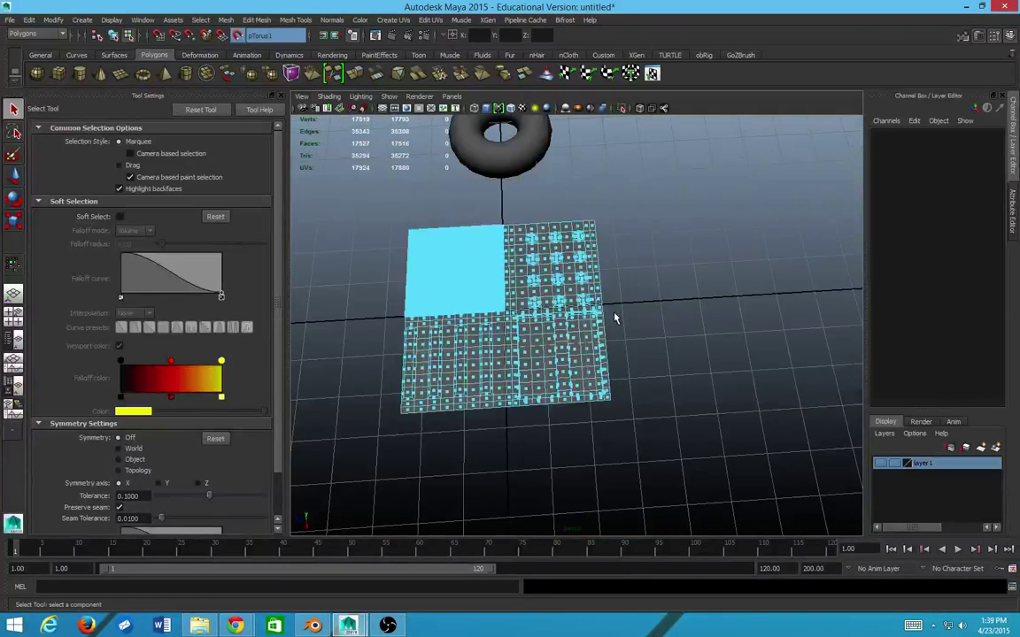
key("F8")
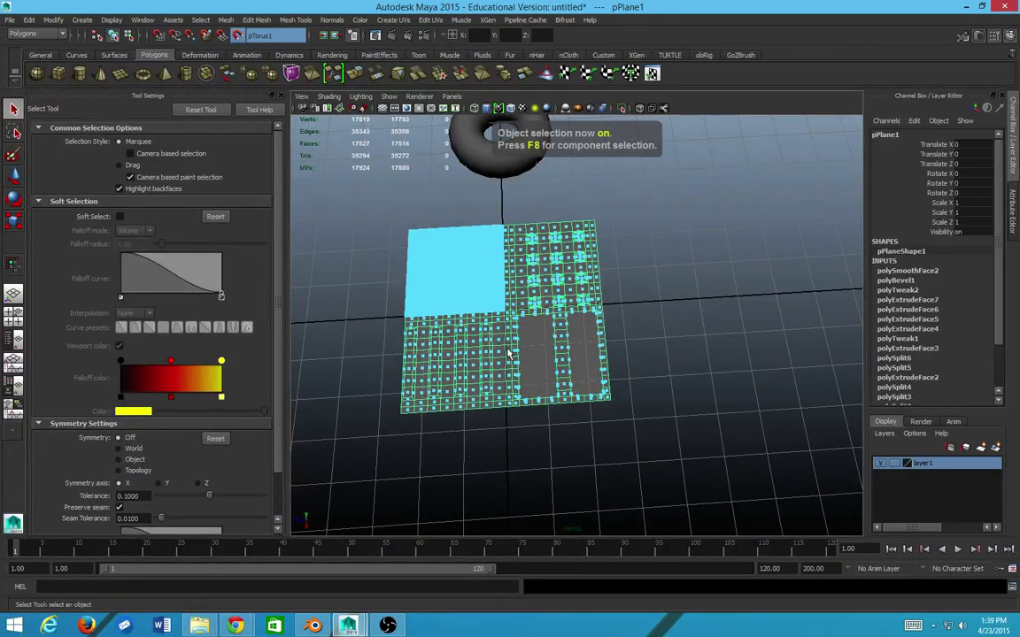
- Examine the selected plane's wireframe around the recessed panels and beveled blocks, up close and from an angle
scroll(748, 432, "up", 5)
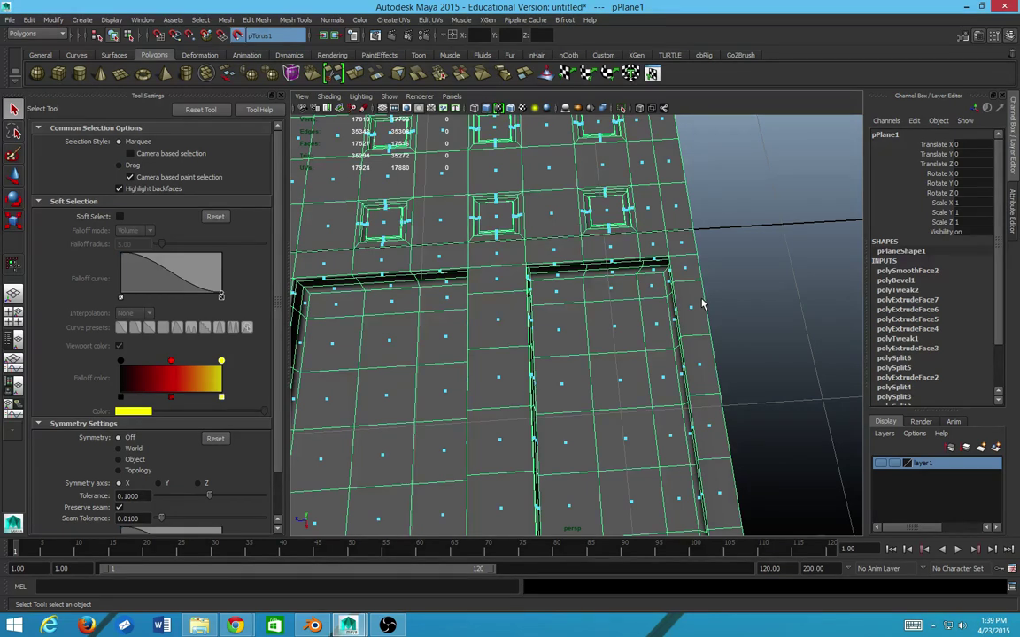
scroll(648, 329, "down", 2)
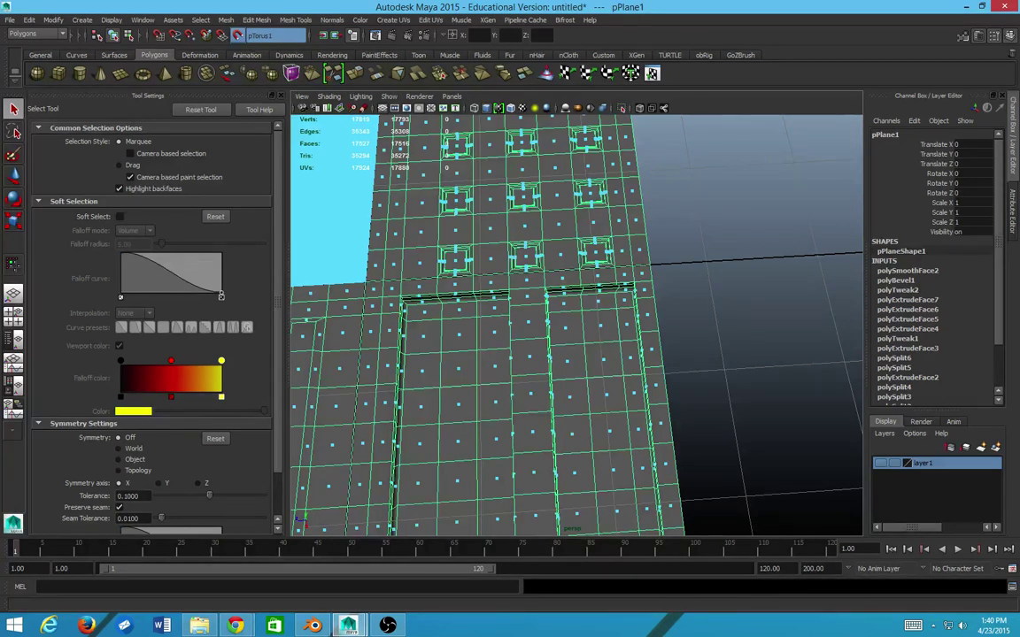
scroll(152, 331, "down", 1)
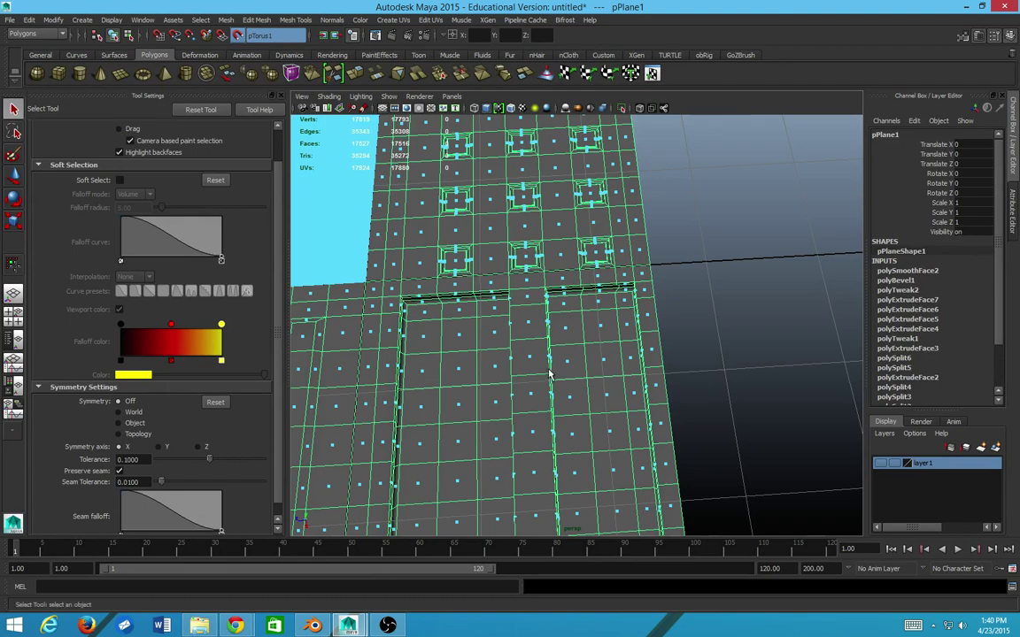
key("a")
key("f")
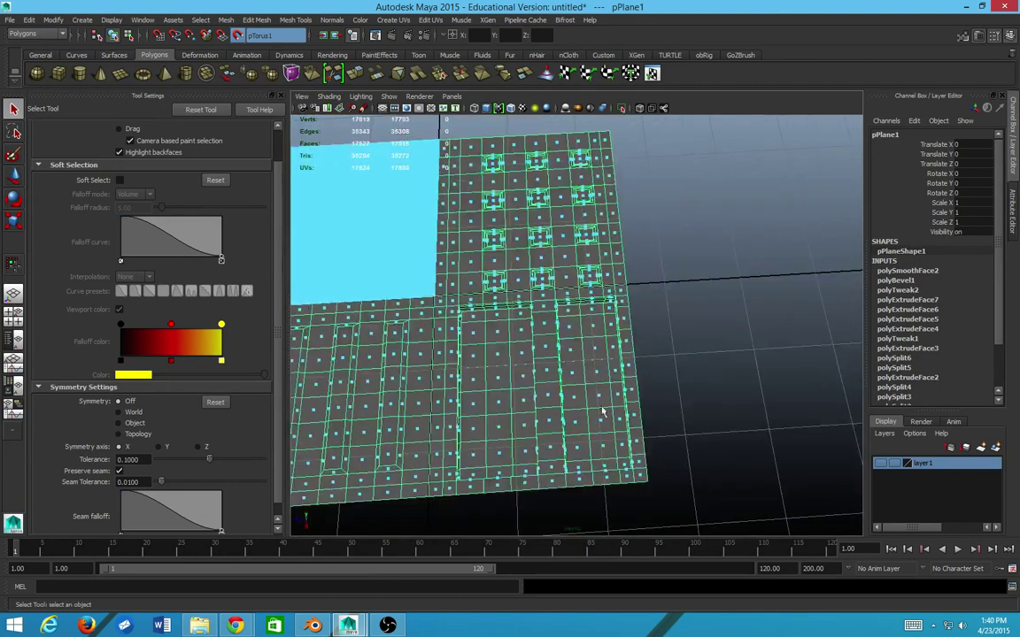
left_click_drag(601, 411, 686, 429, "alt")
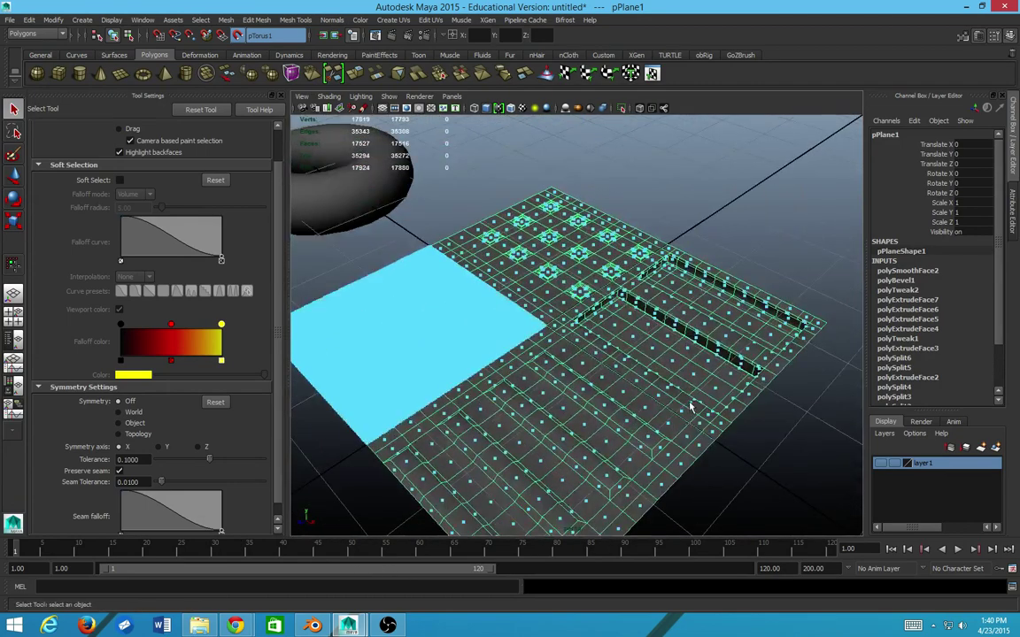
scroll(393, 321, "down", 5)
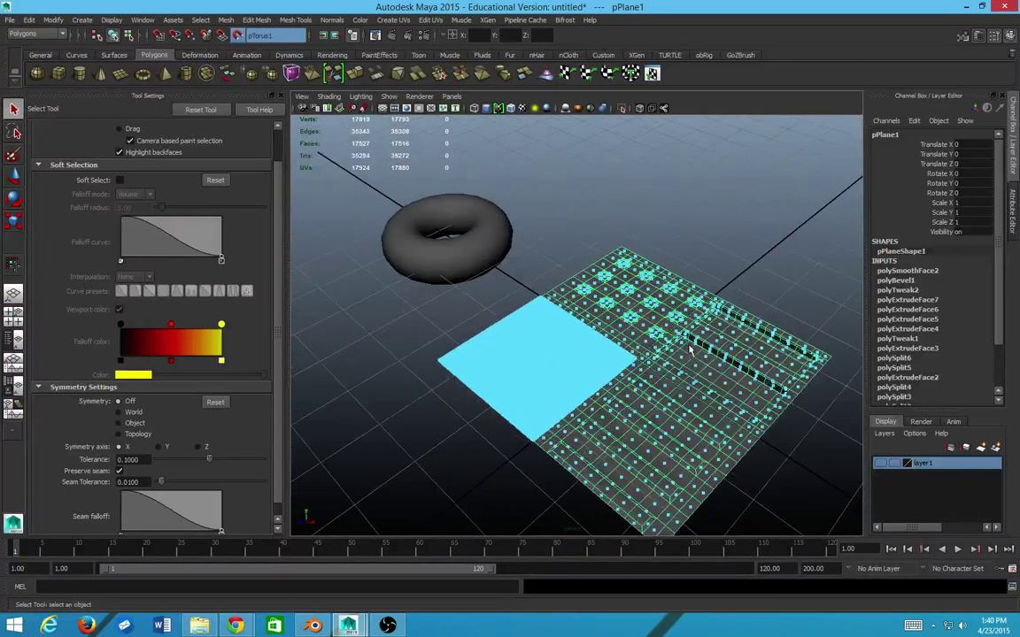
scroll(688, 348, "up", 2)
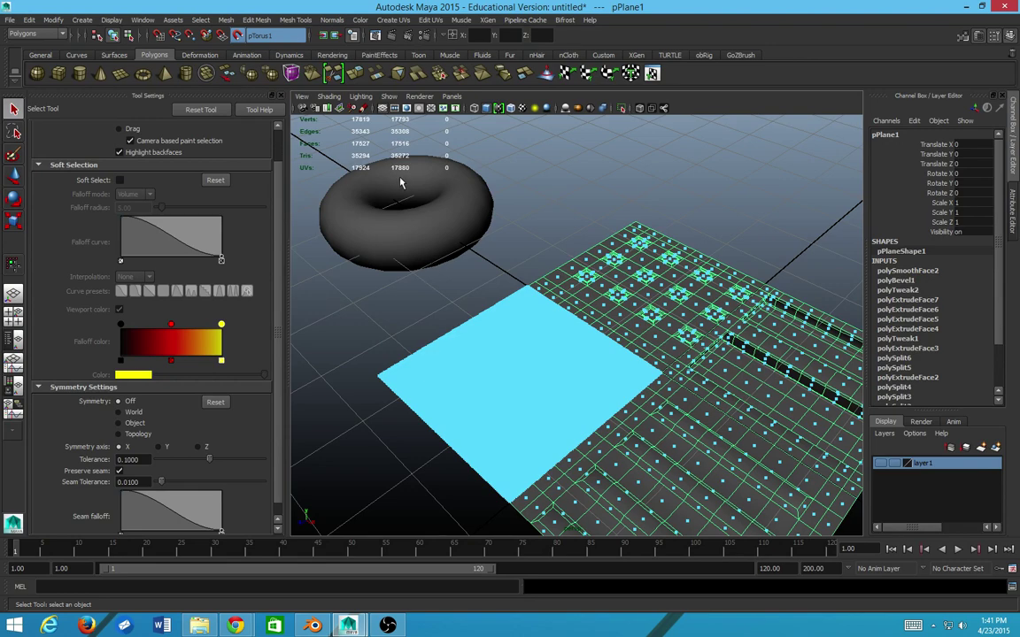
scroll(540, 267, "down", 10)
scroll(539, 250, "up", 6)
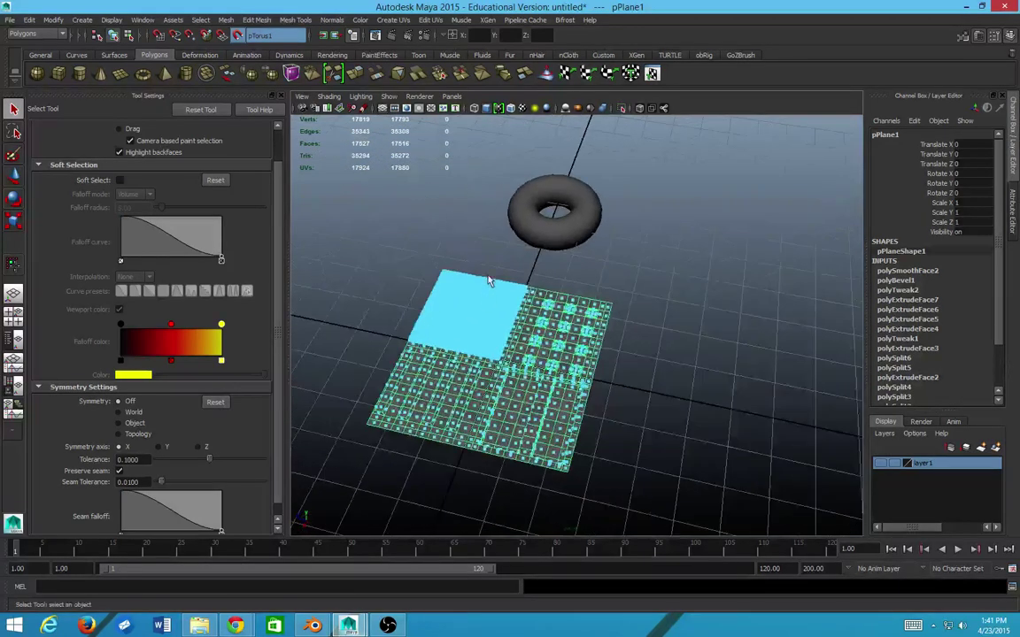
scroll(645, 296, "up", 5)
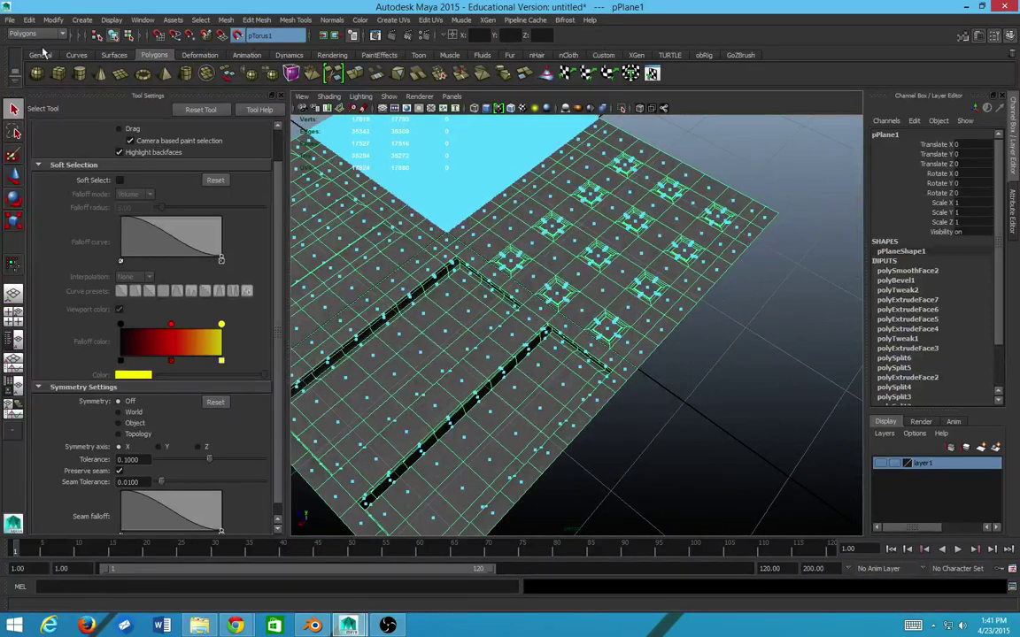
- Open the export options for the selected detailed plane and set the file type to FBX export
left_click(10, 20)
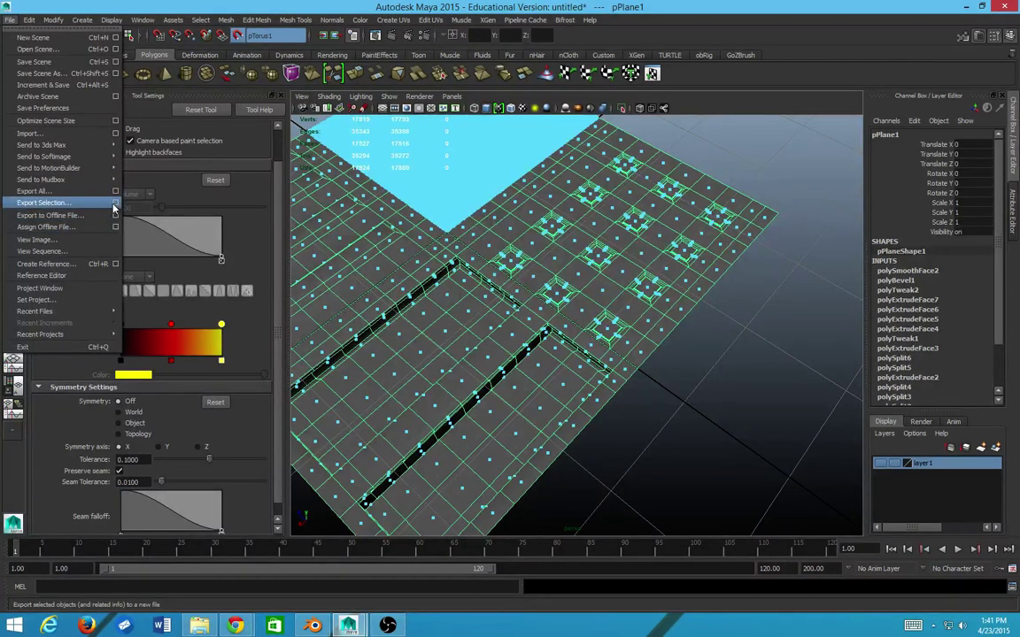
left_click(164, 216)
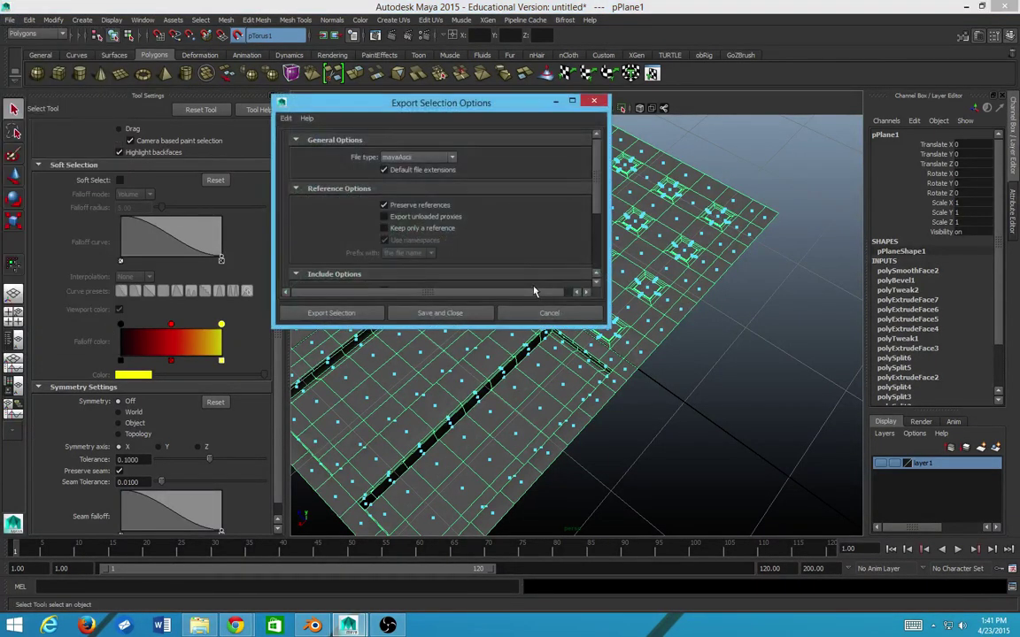
left_click(421, 156)
scroll(423, 213, "down", 3)
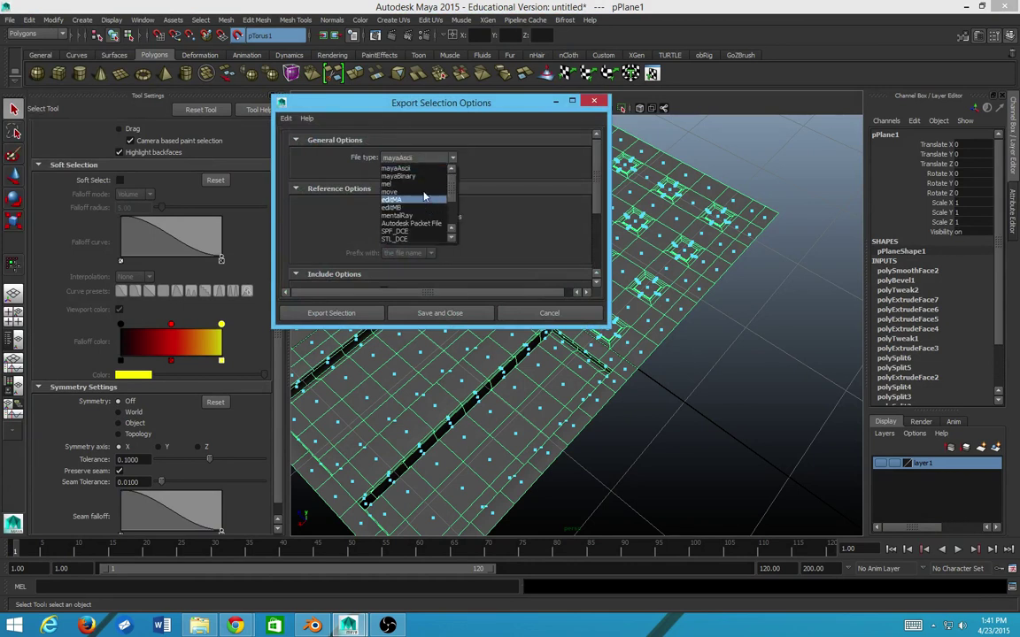
left_click(412, 237)
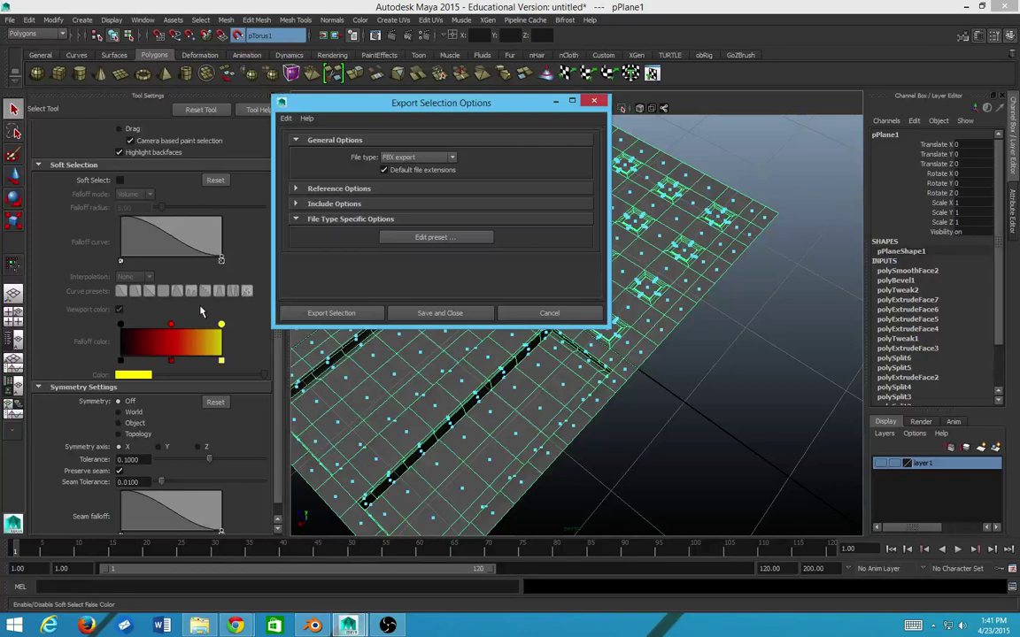
- Export the selected detailed plane to the Desktop as an FBX file named small
left_click(354, 314)
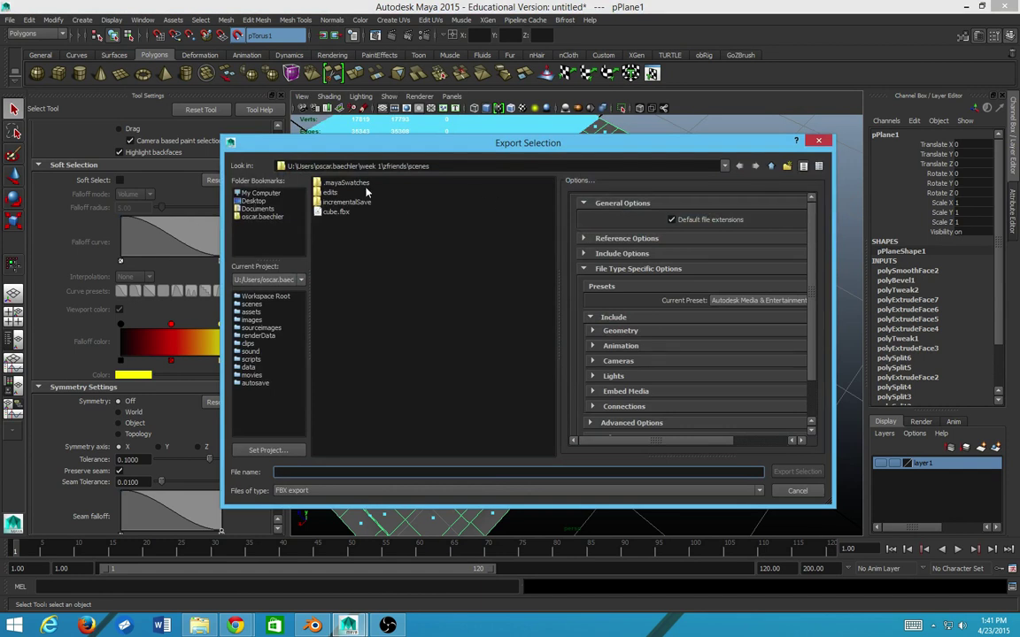
left_click(260, 202)
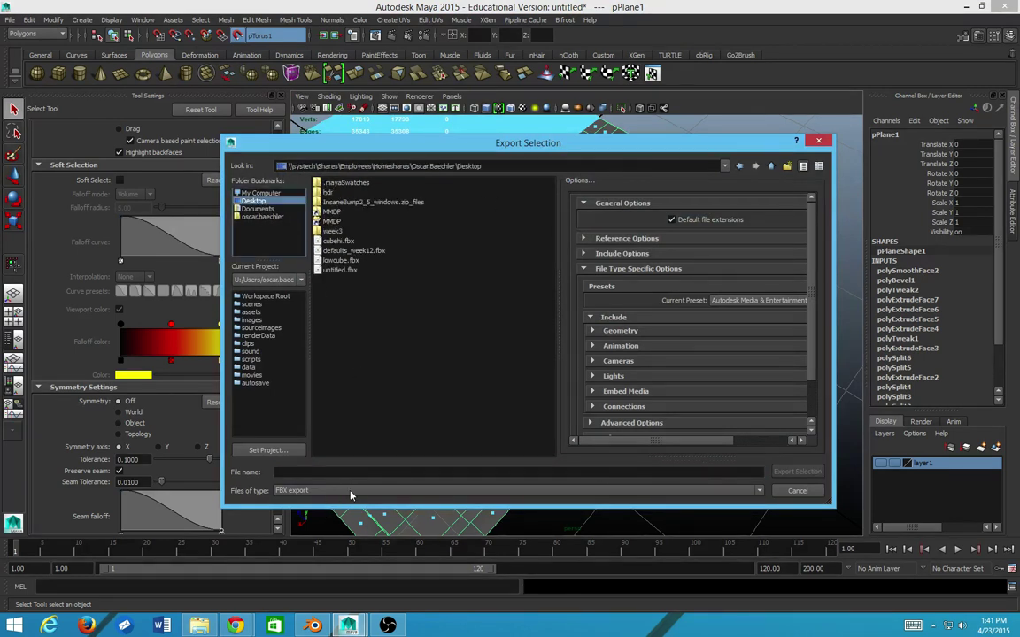
left_click(367, 471)
type("small")
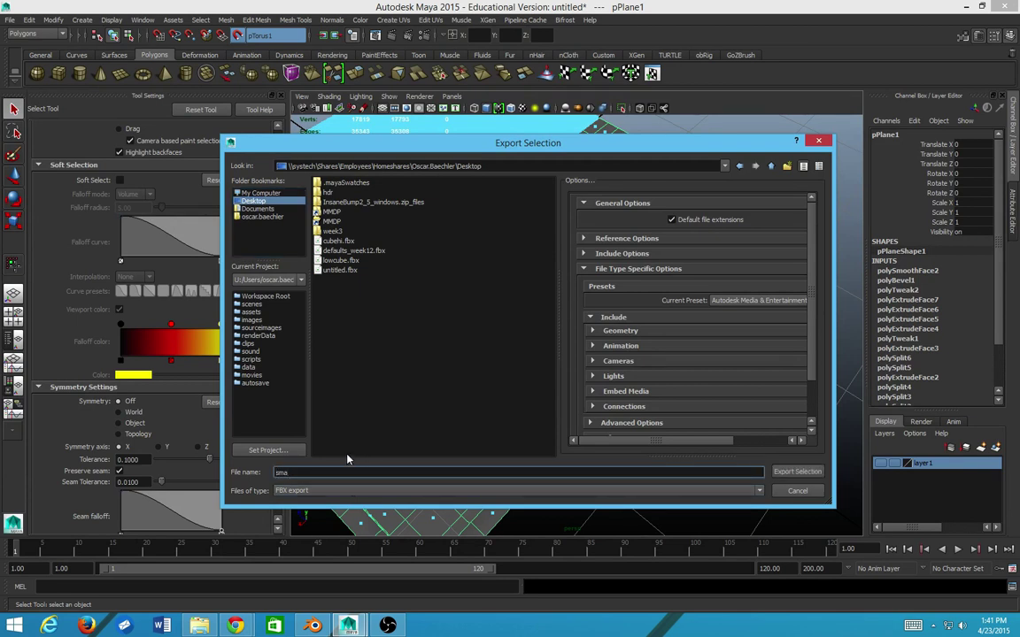
left_click(796, 471)
- Export the selected detailed plane again as an FBX file on the Desktop named large
scroll(571, 347, "down", 3)
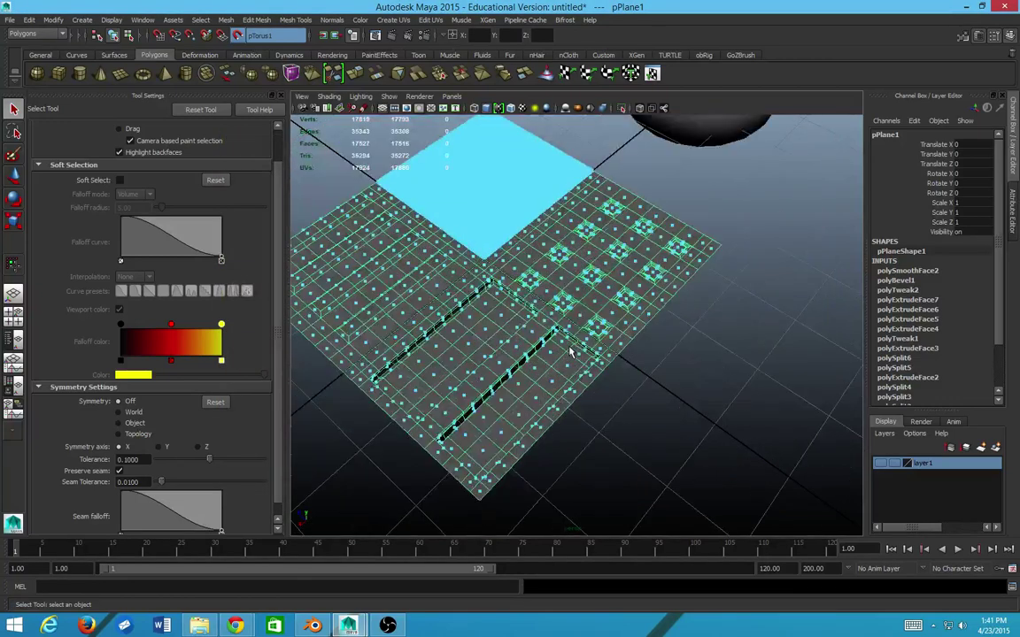
left_click(9, 20)
left_click(73, 205)
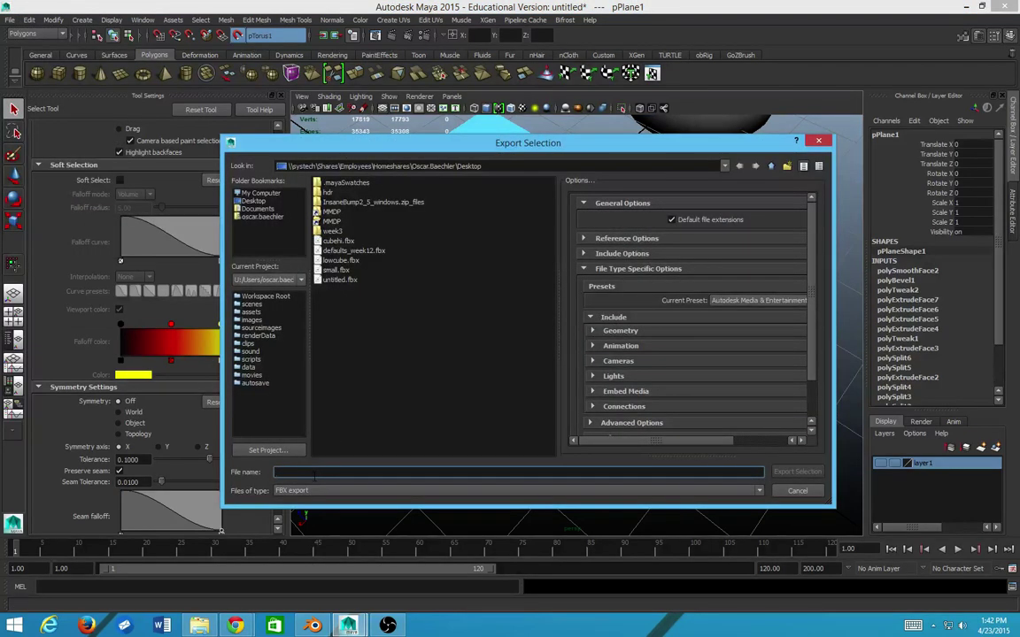
type("large")
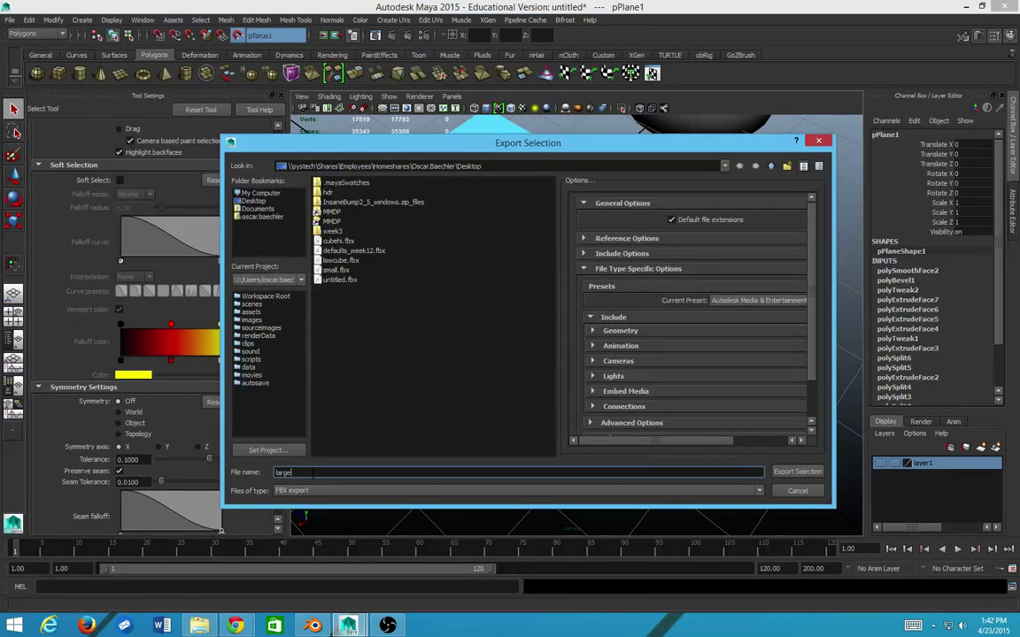
key("Return")
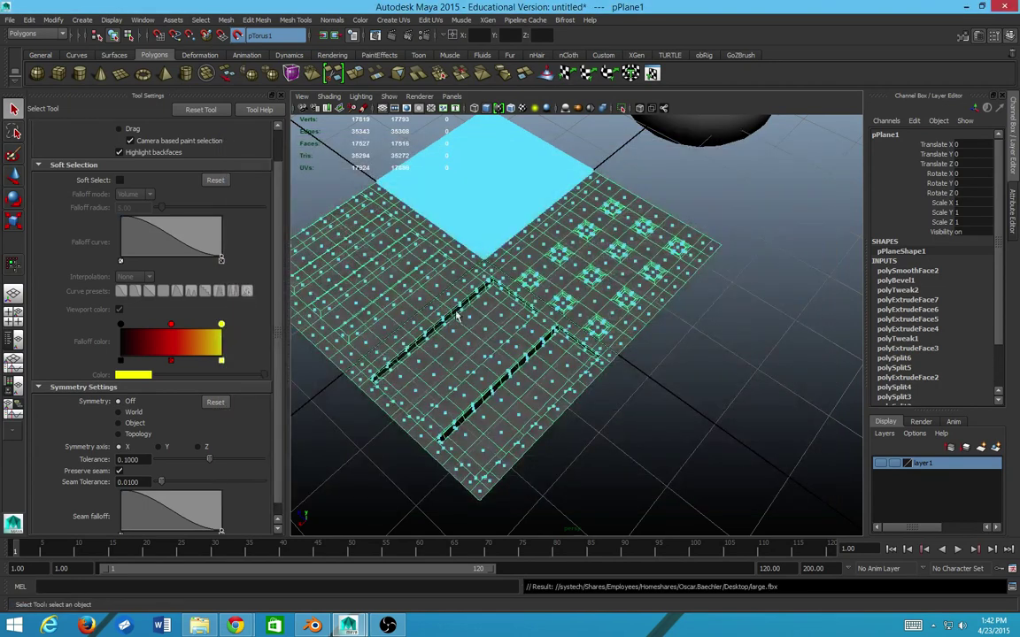
- Put the selected detailed plane on a new display layer and hide that layer
scroll(854, 495, "down", 5)
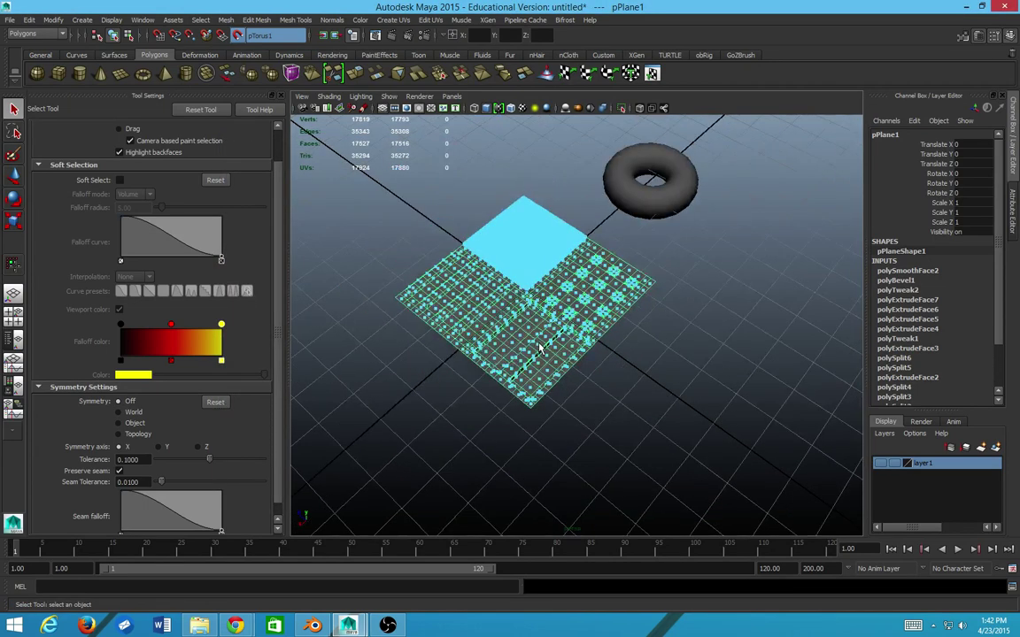
left_click(995, 447)
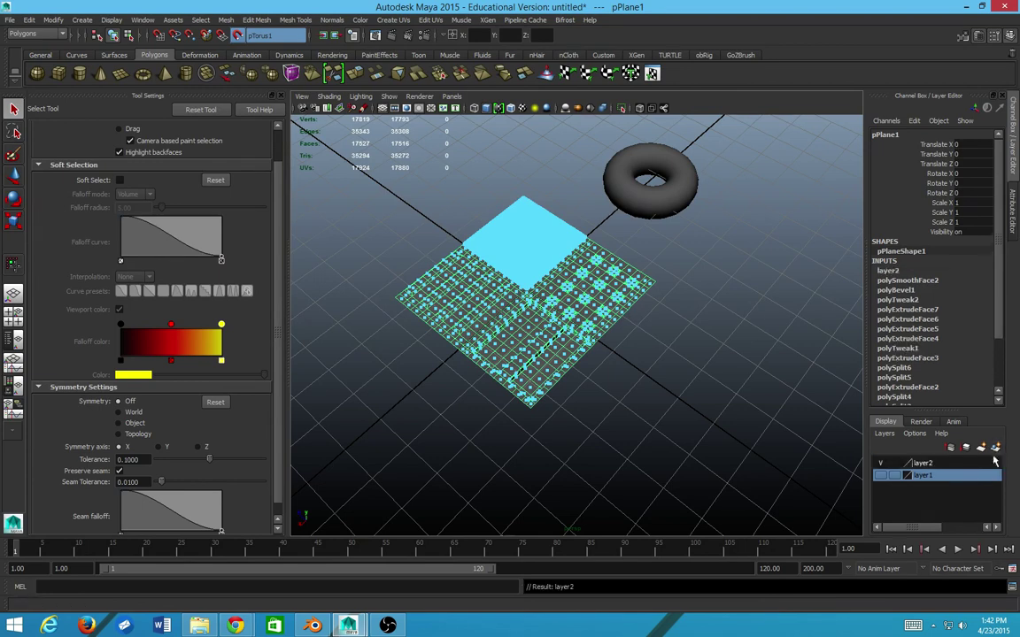
left_click(880, 462)
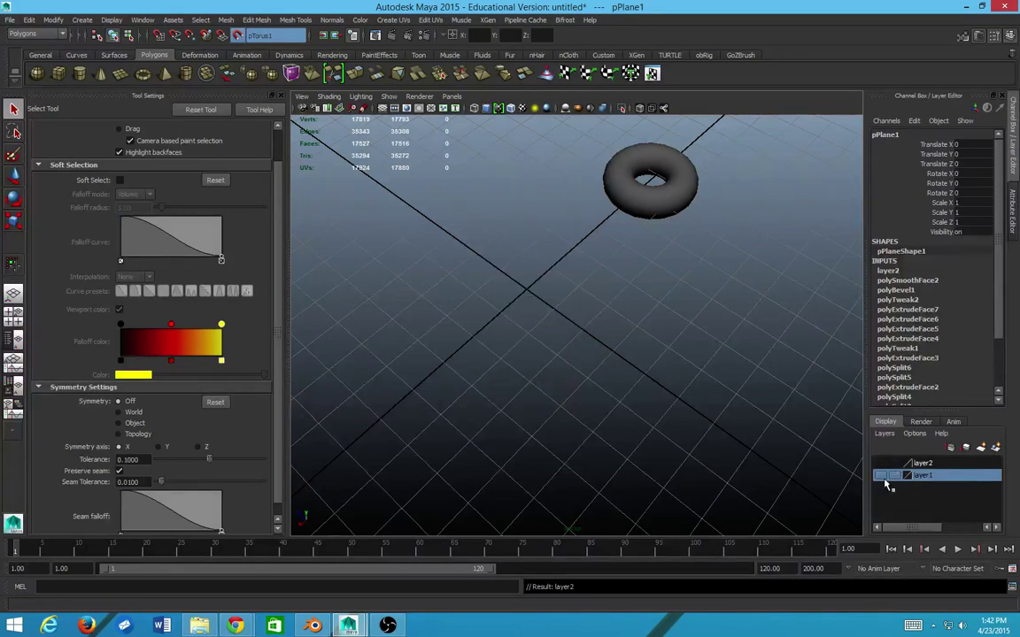
- Make layer1 visible and select the plain, flat plane it contains
left_click(881, 475)
scroll(560, 342, "up", 5)
left_click(561, 341)
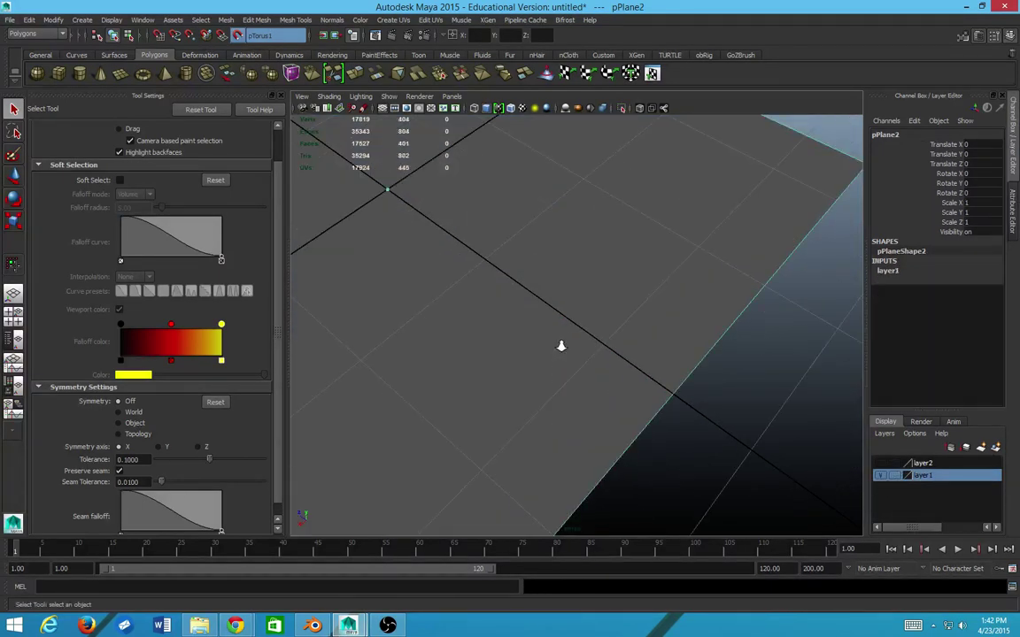
scroll(555, 355, "down", 4)
left_click_drag(555, 356, 566, 365)
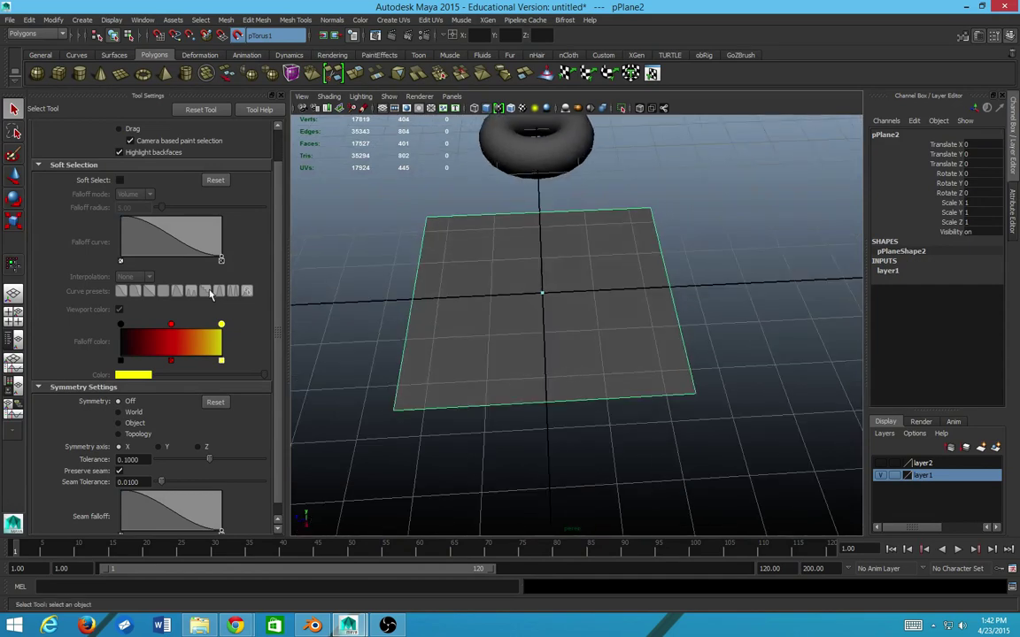
- Inspect the plain plane's UV layout in the UV Texture Editor with shaded UV display, then close the editor
left_click(143, 21)
mouse_move(111, 19)
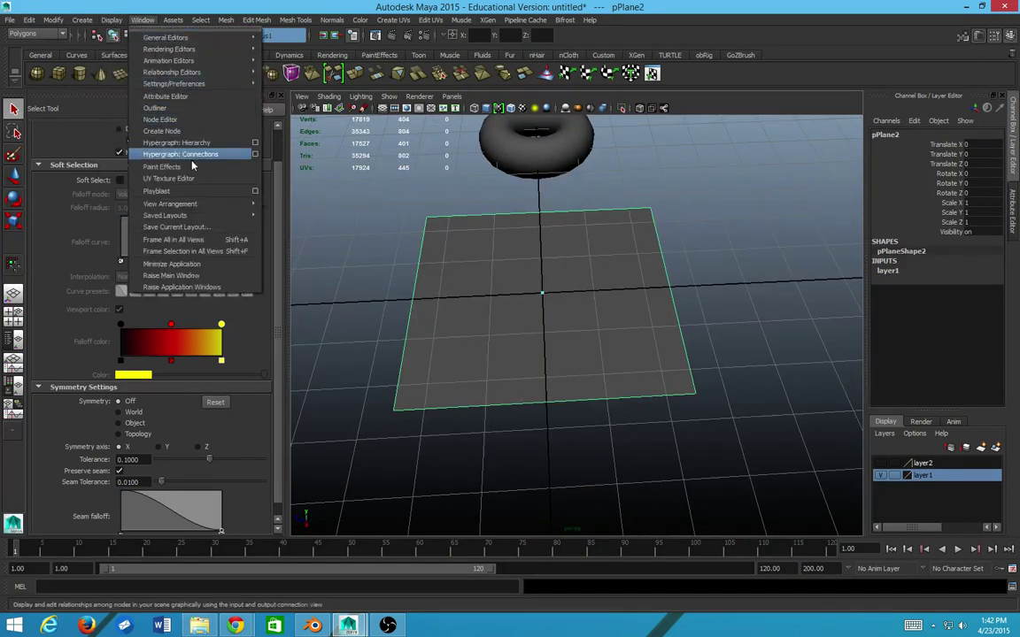
left_click(190, 181)
left_click_drag(521, 262, 531, 276)
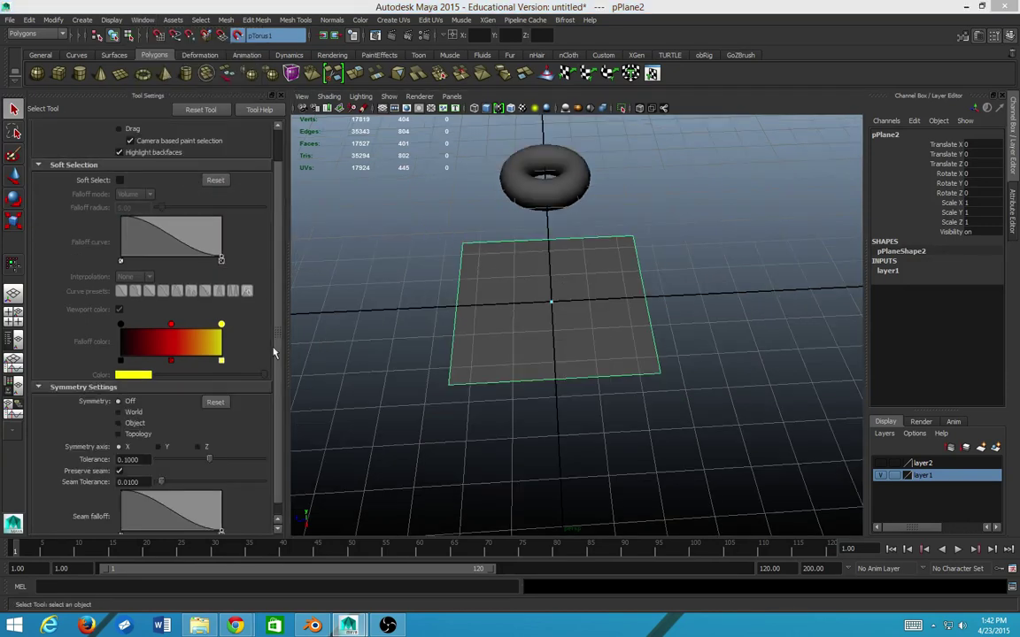
scroll(569, 360, "up", 4)
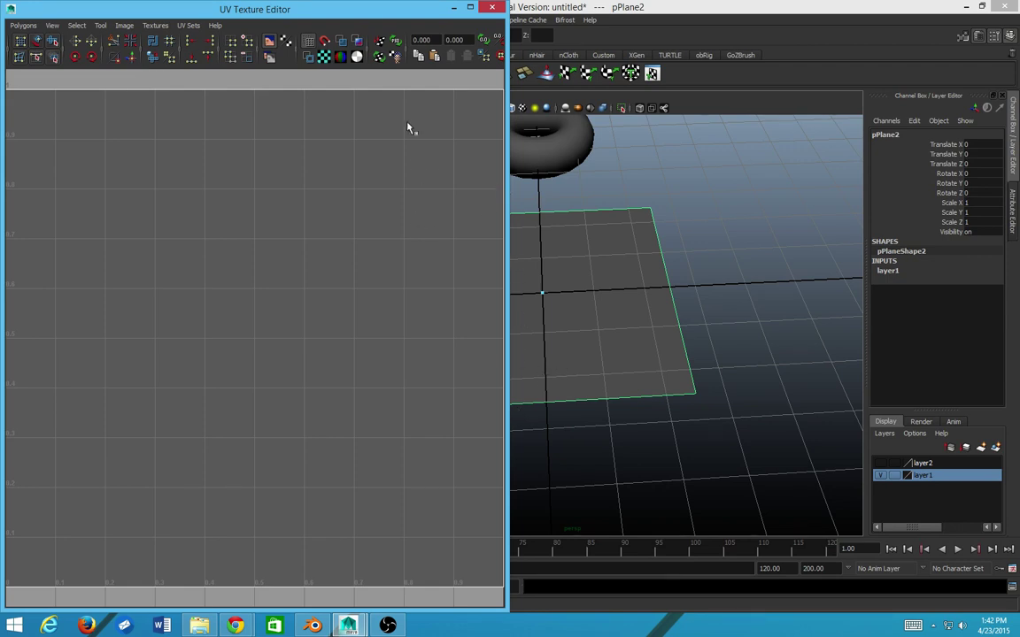
left_click_drag(246, 11, 377, 11)
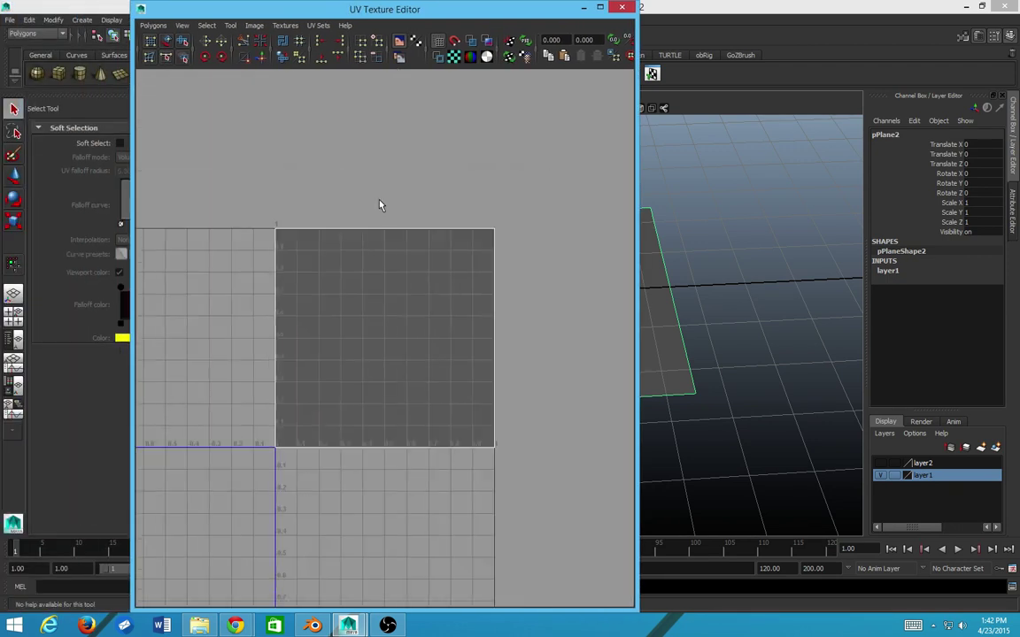
left_click(452, 57)
left_click(453, 57)
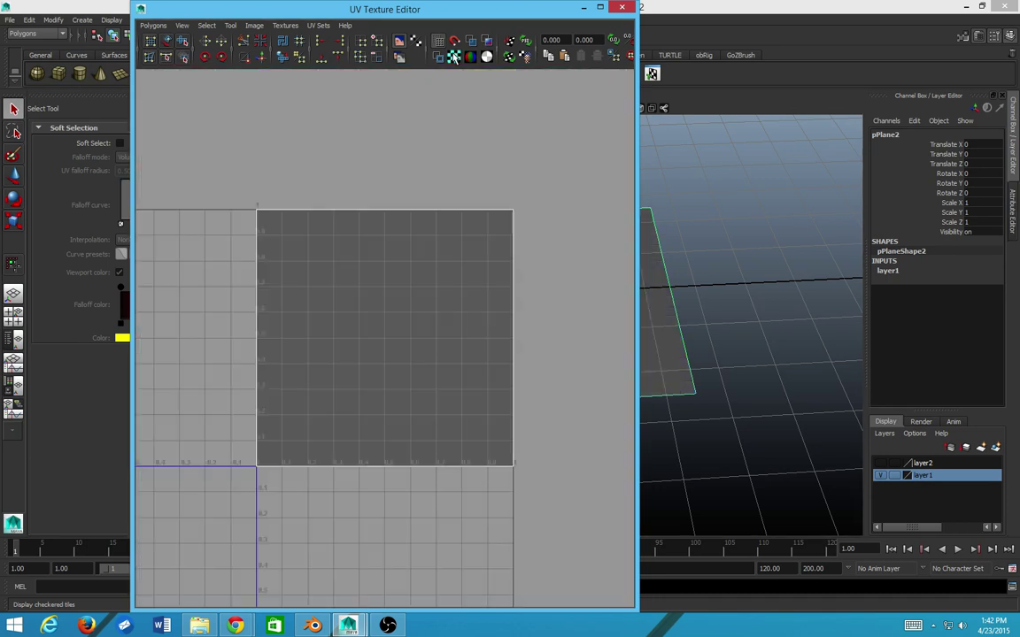
left_click(470, 43)
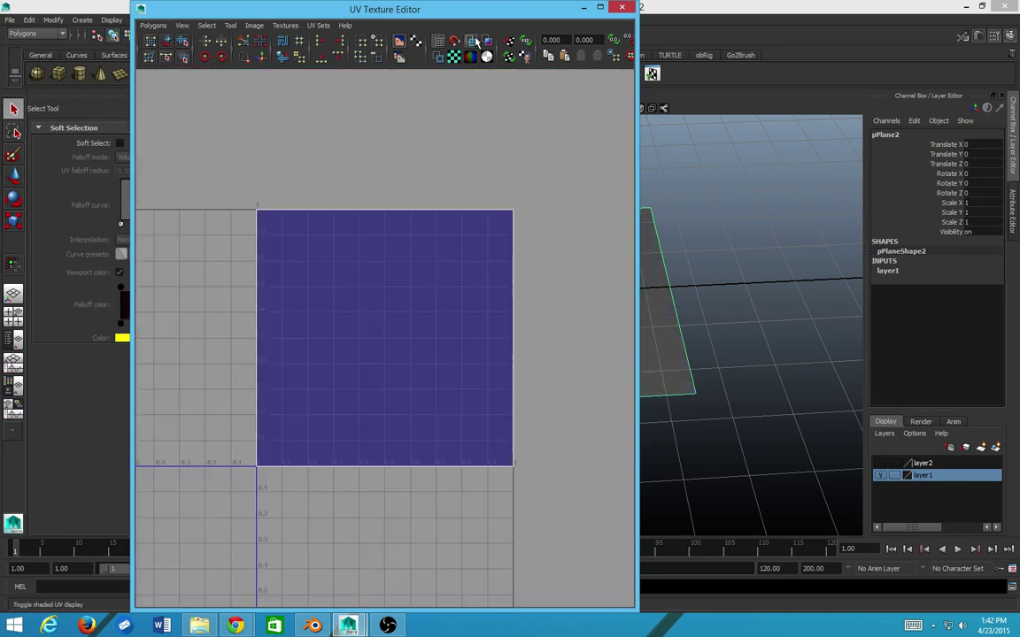
left_click(621, 7)
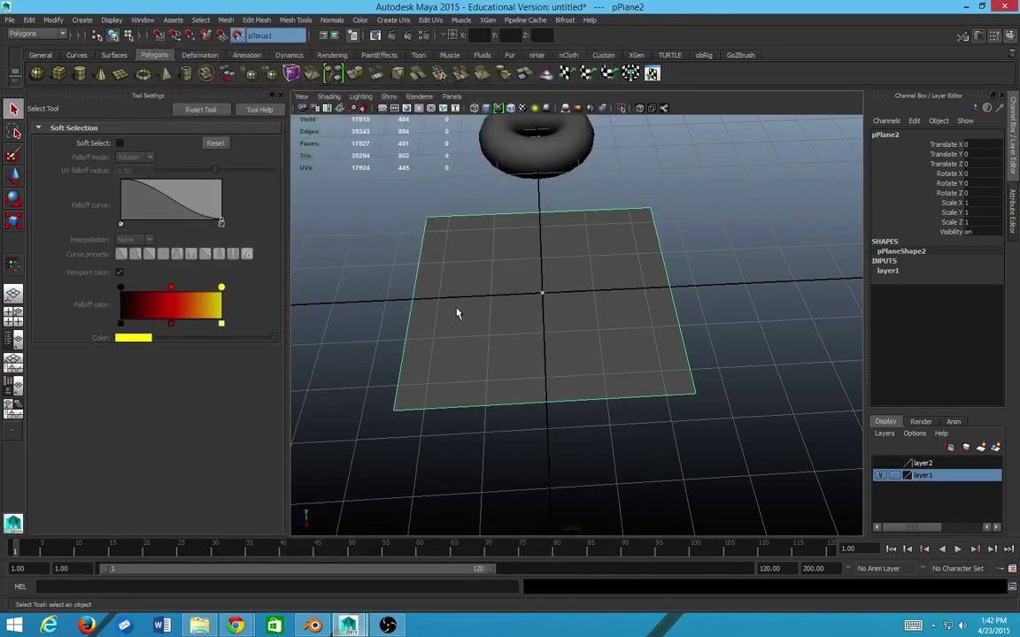
- Export the selected plain plane as FBX over the existing small.fbx on the Desktop
scroll(458, 311, "down", 3)
left_click(13, 19)
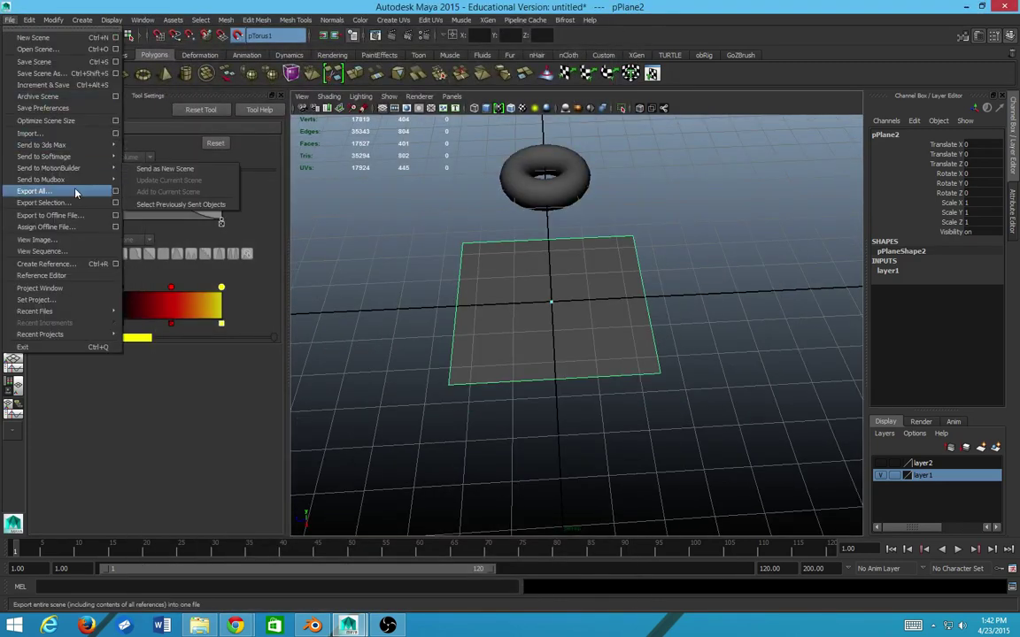
left_click(79, 203)
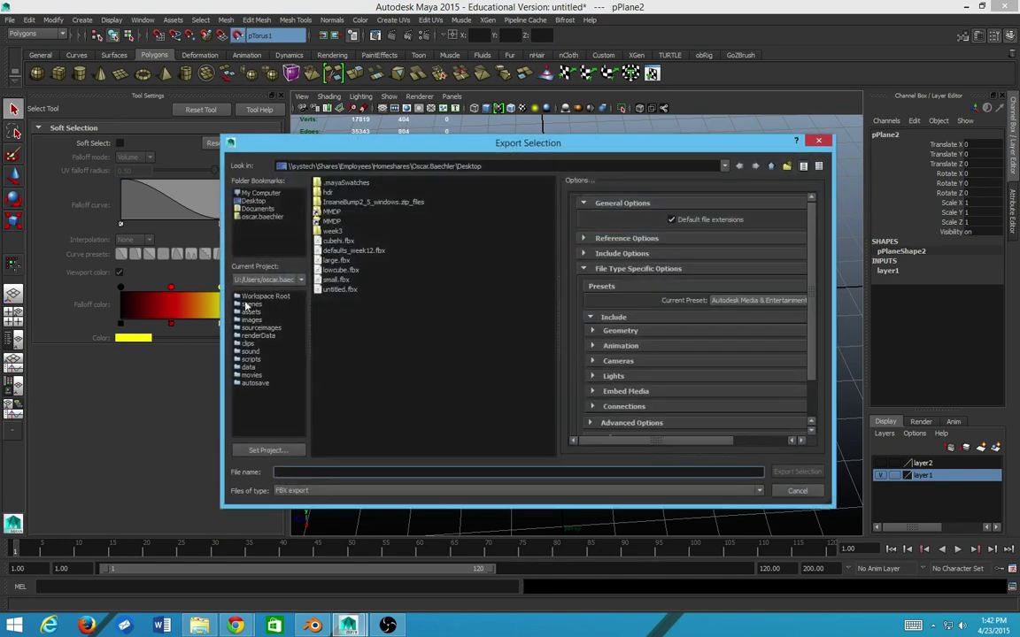
left_click(340, 279)
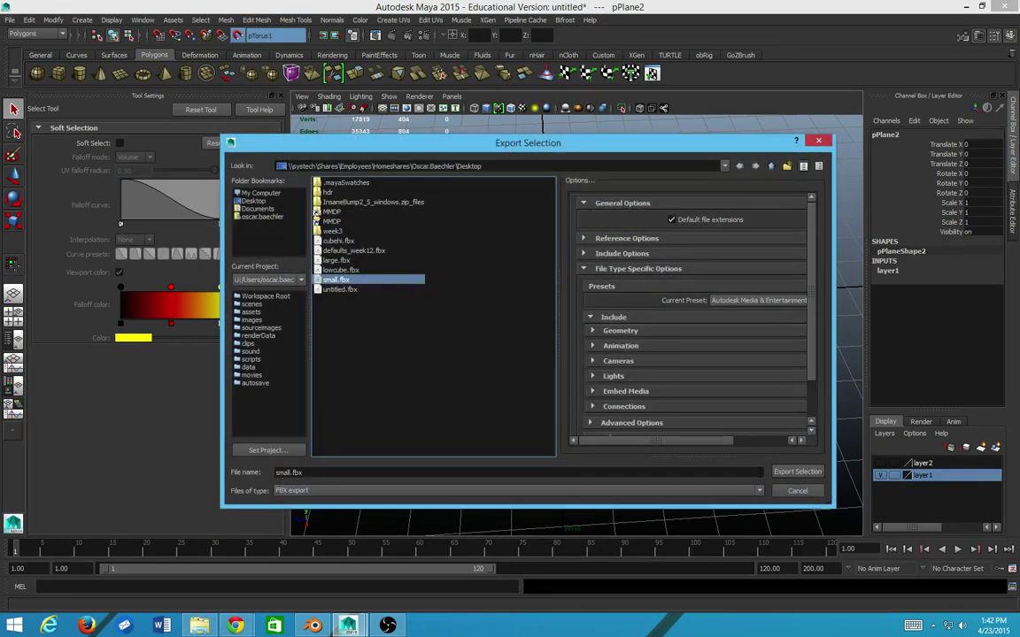
left_click(794, 472)
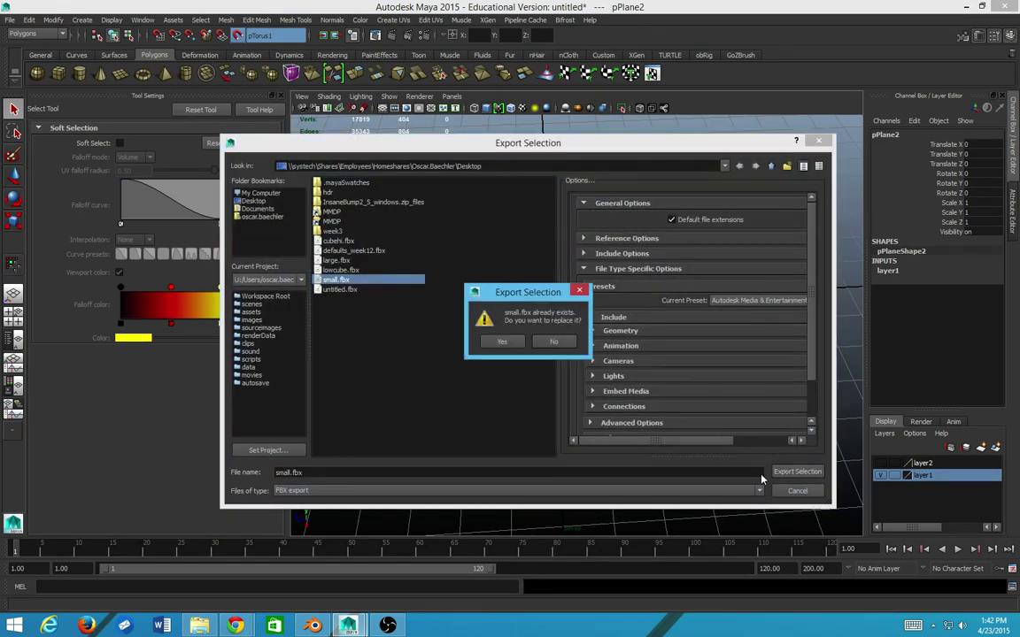
left_click(503, 342)
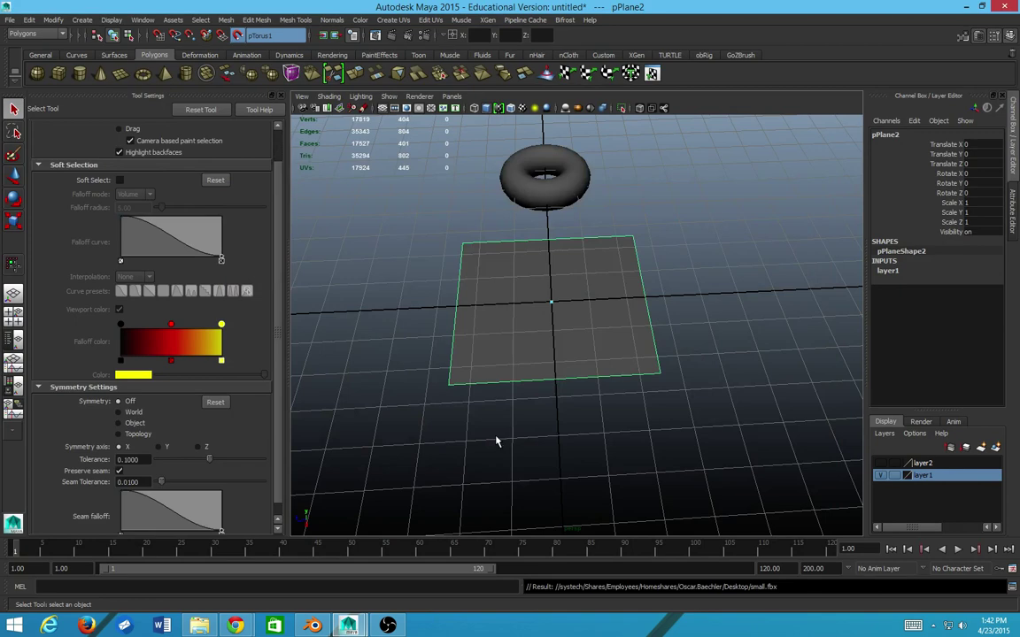
- Search the system for xNormal and launch xNormal 3.18.3 (x64)
key("super")
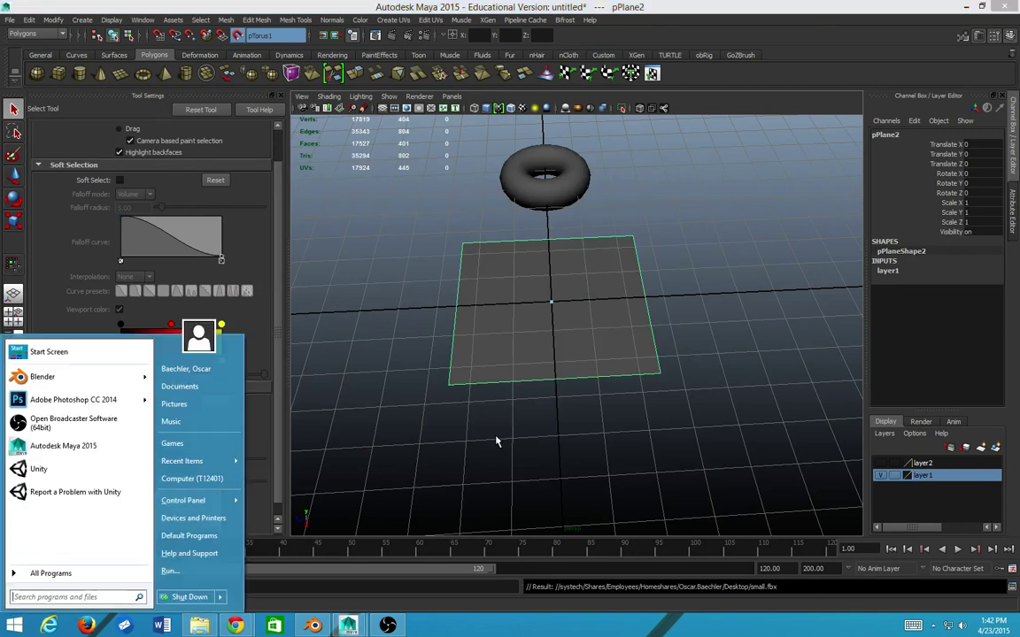
type("xnormal")
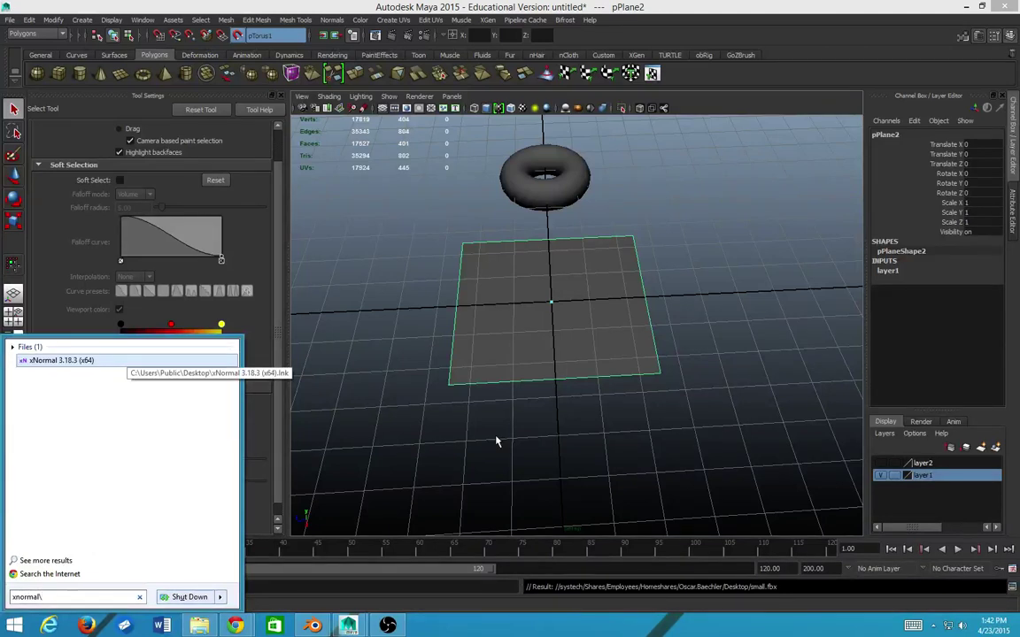
key("Return")
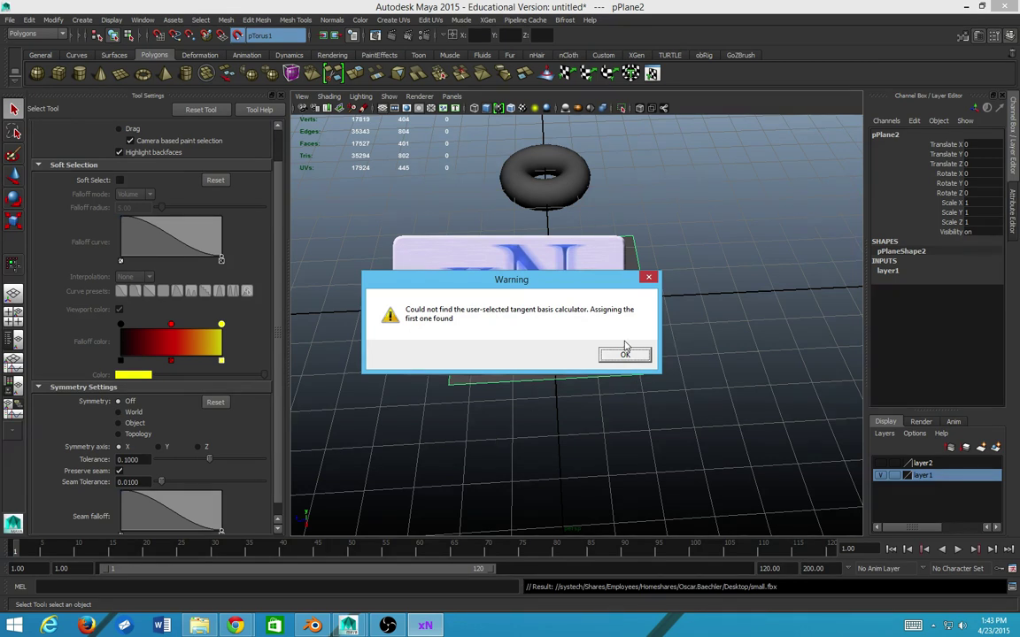
- Dismiss the tangent basis calculator warning and launch Adobe Photoshop CC 2014 through a system search
left_click(625, 355)
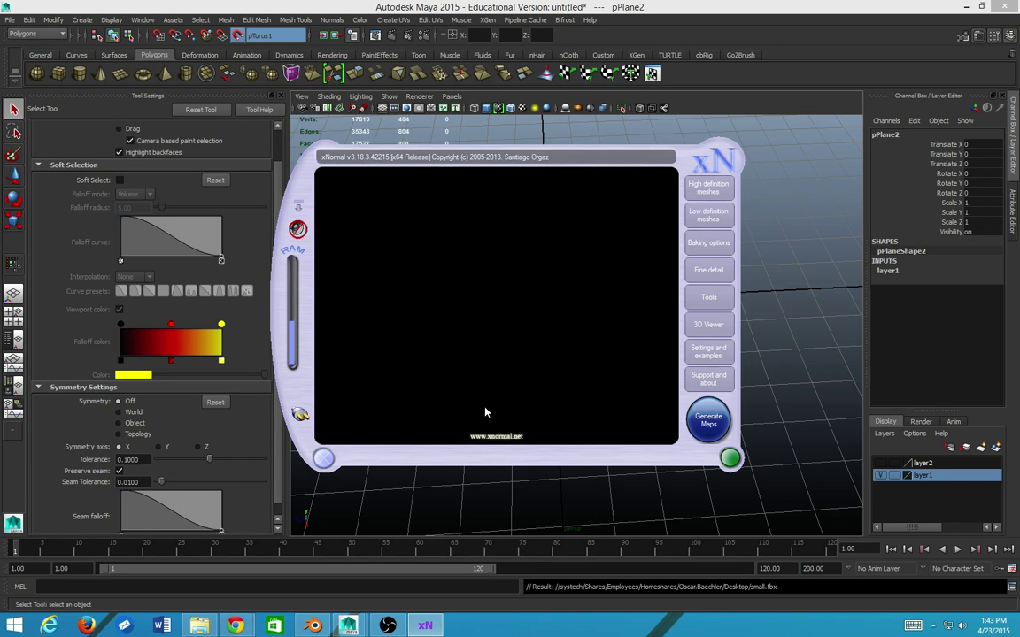
key("super")
type("ph")
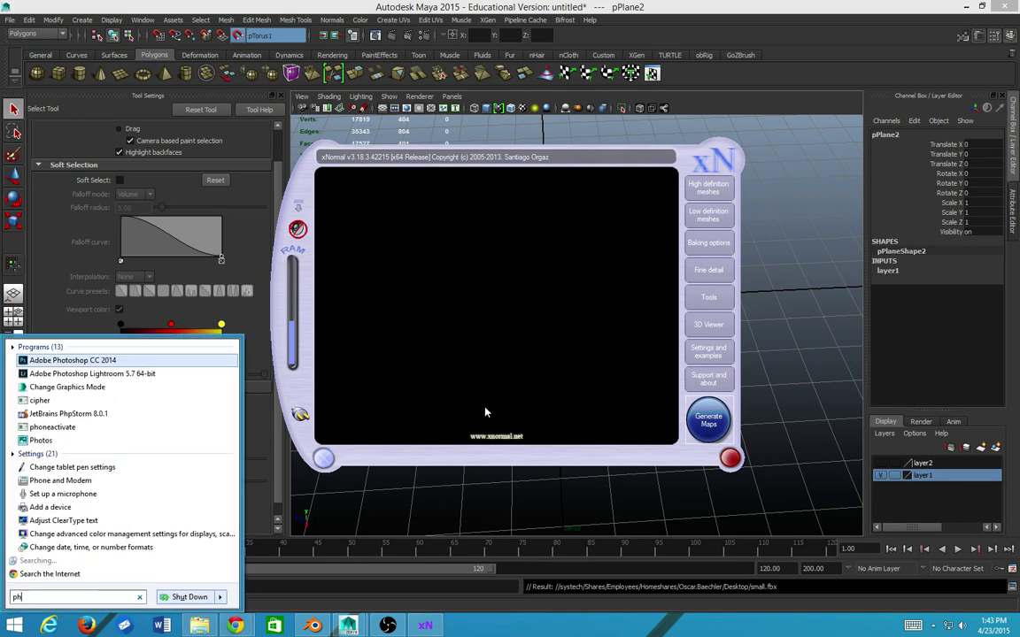
key("Return")
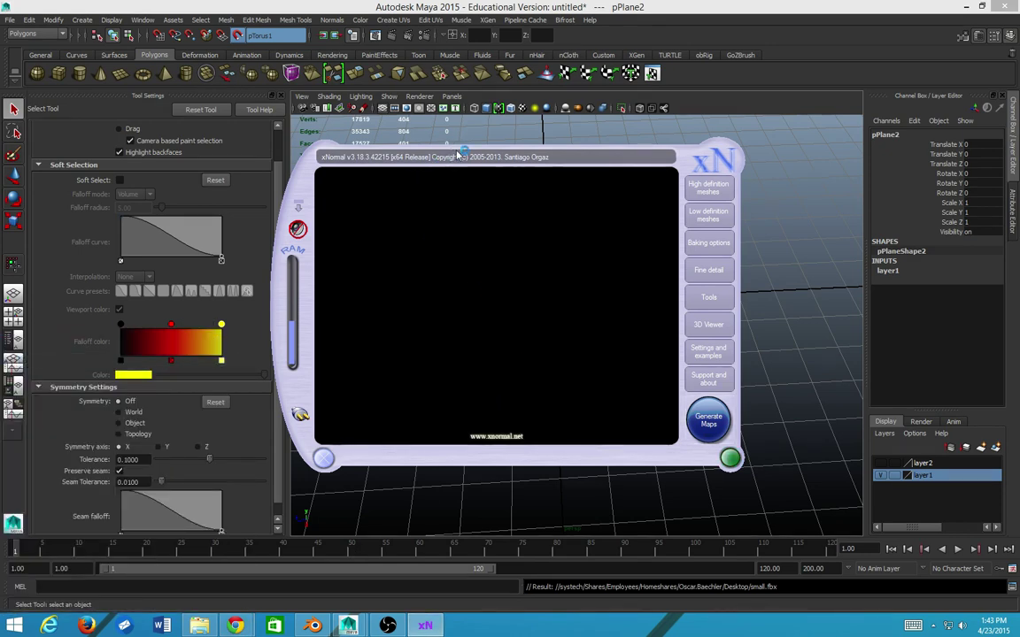
- Remove the old hipoly.fbx entry from xNormal's high definition meshes list
left_click_drag(456, 157, 467, 136)
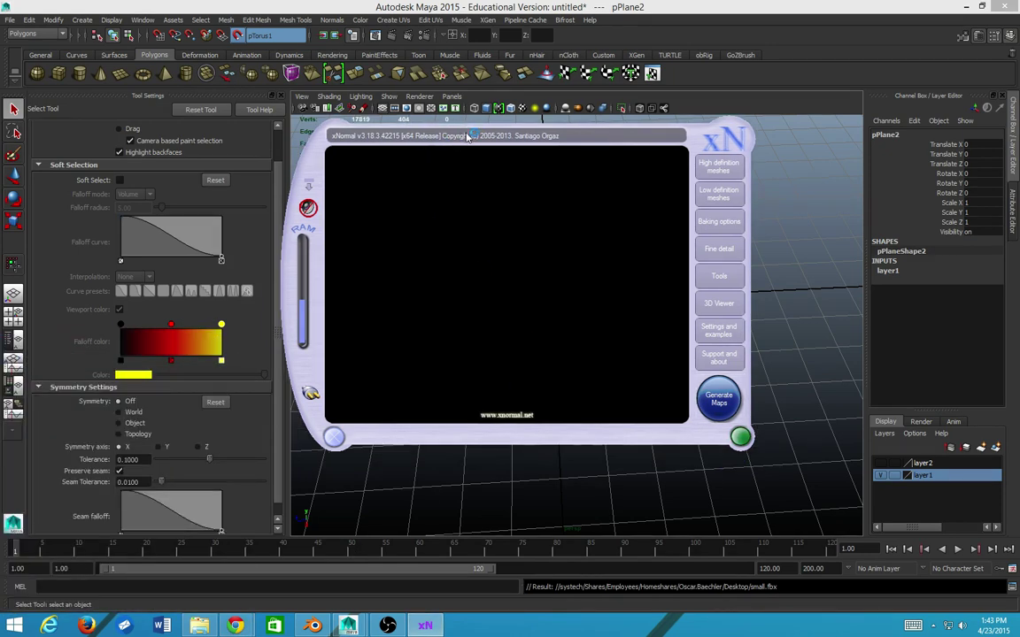
left_click(741, 163)
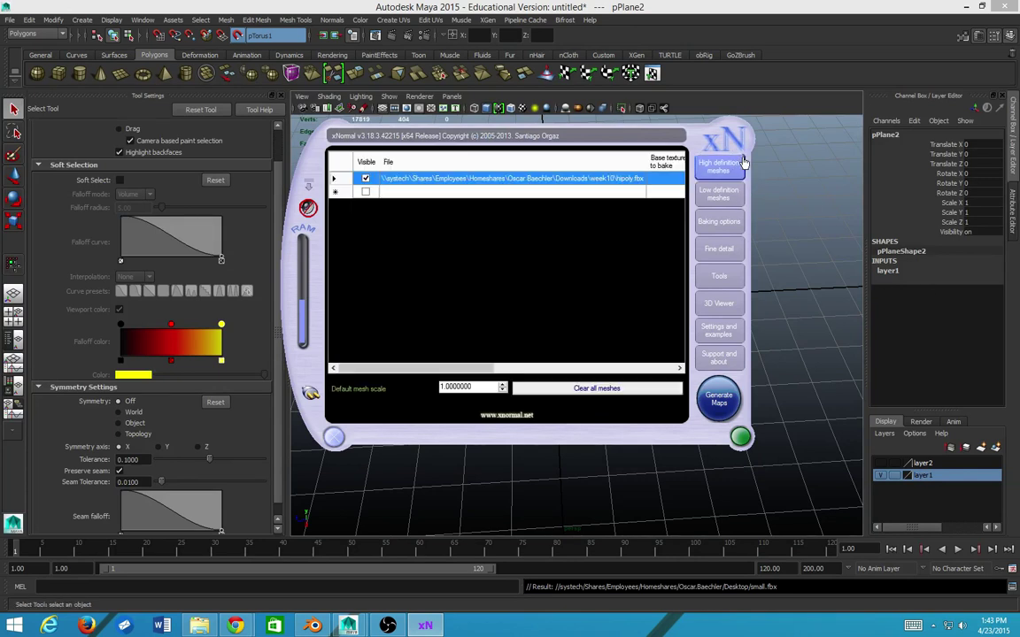
right_click(476, 178)
left_click(531, 263)
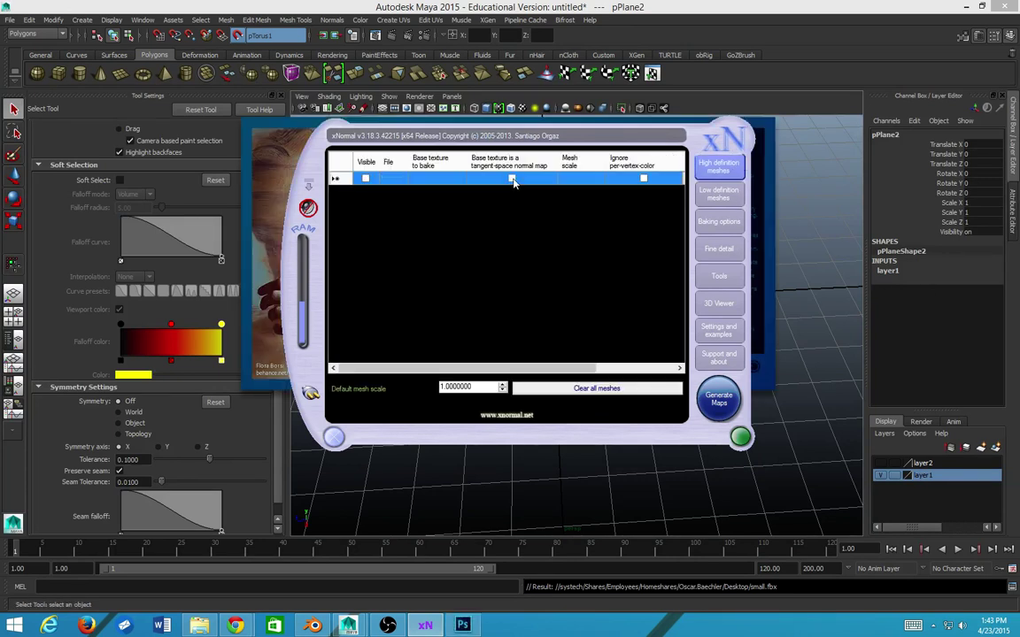
right_click(411, 183)
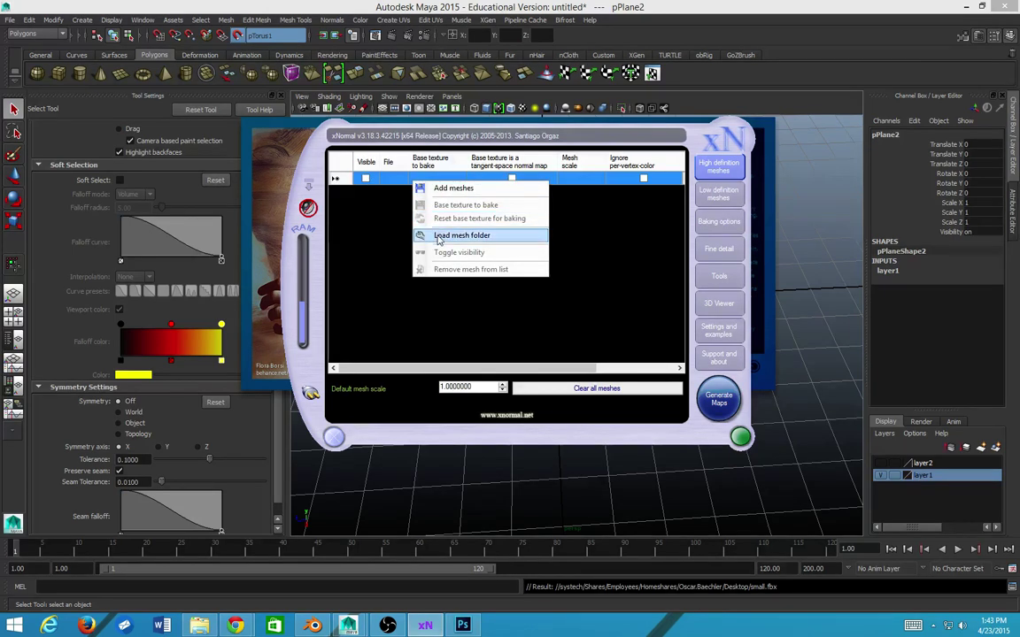
left_click(386, 216)
left_click(672, 263)
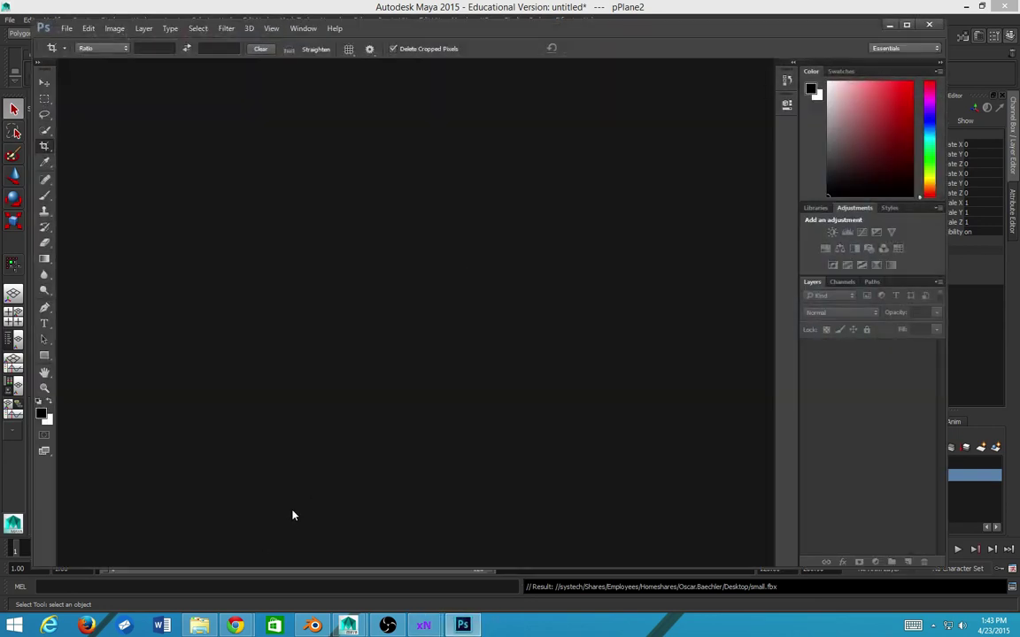
left_click(423, 625)
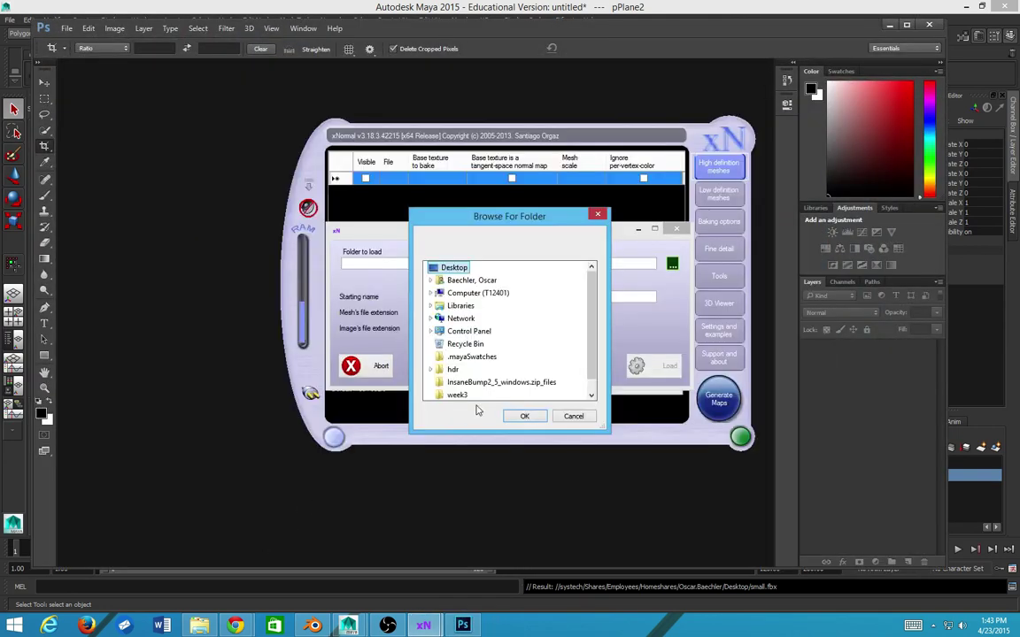
double_click(453, 306)
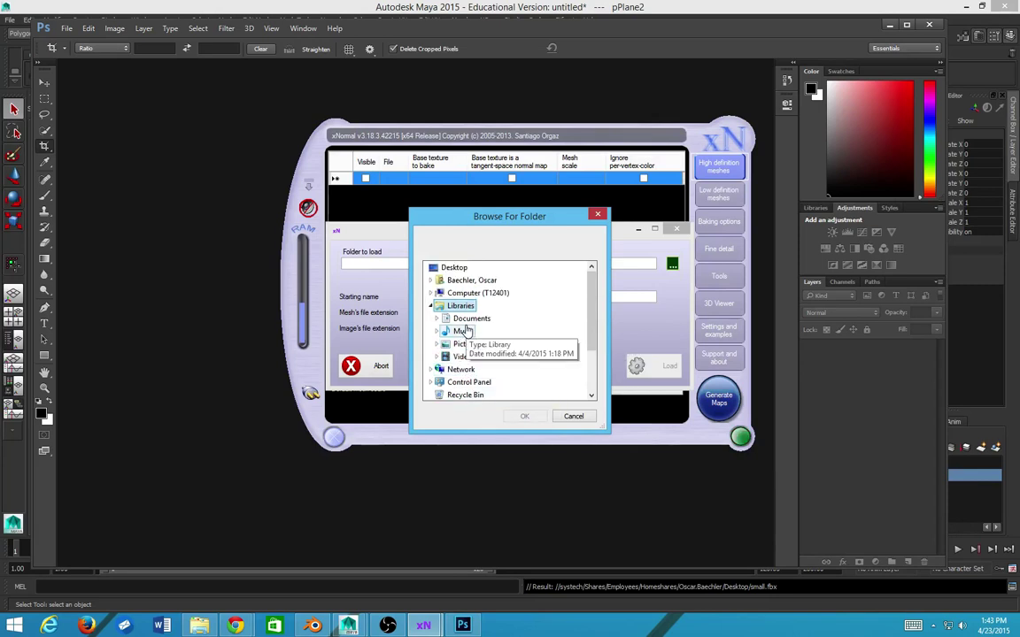
left_click(447, 267)
scroll(510, 365, "down", 2)
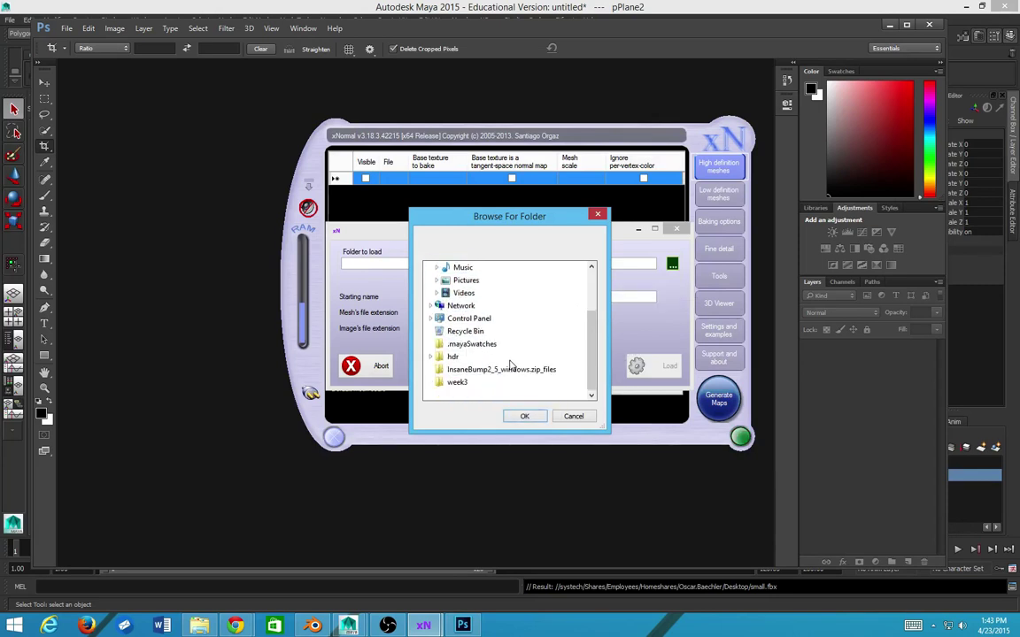
scroll(505, 354, "up", 1)
scroll(503, 341, "down", 1)
scroll(491, 354, "up", 2)
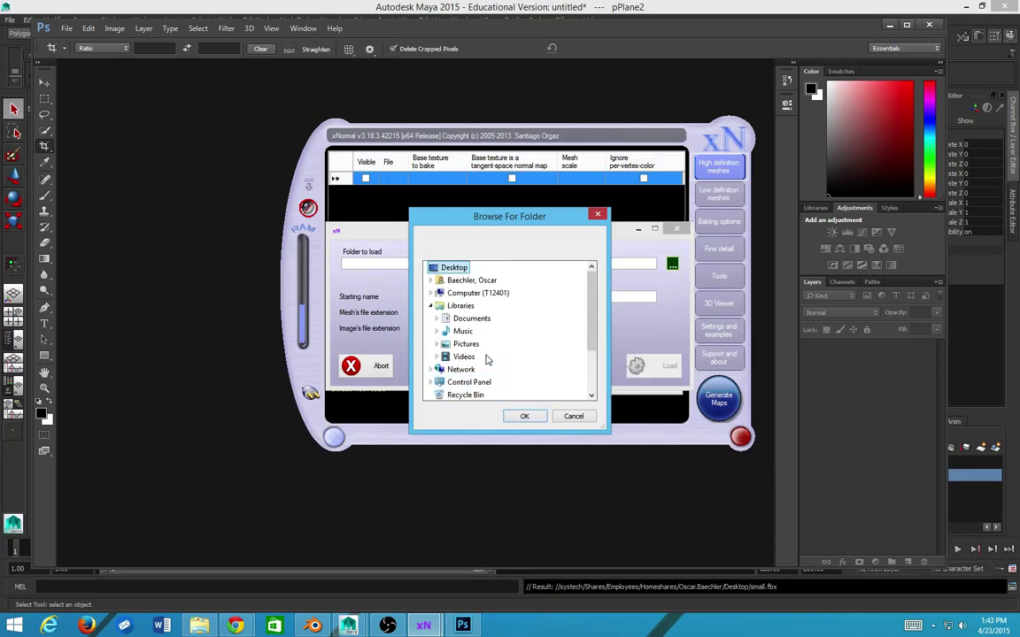
left_click(462, 293)
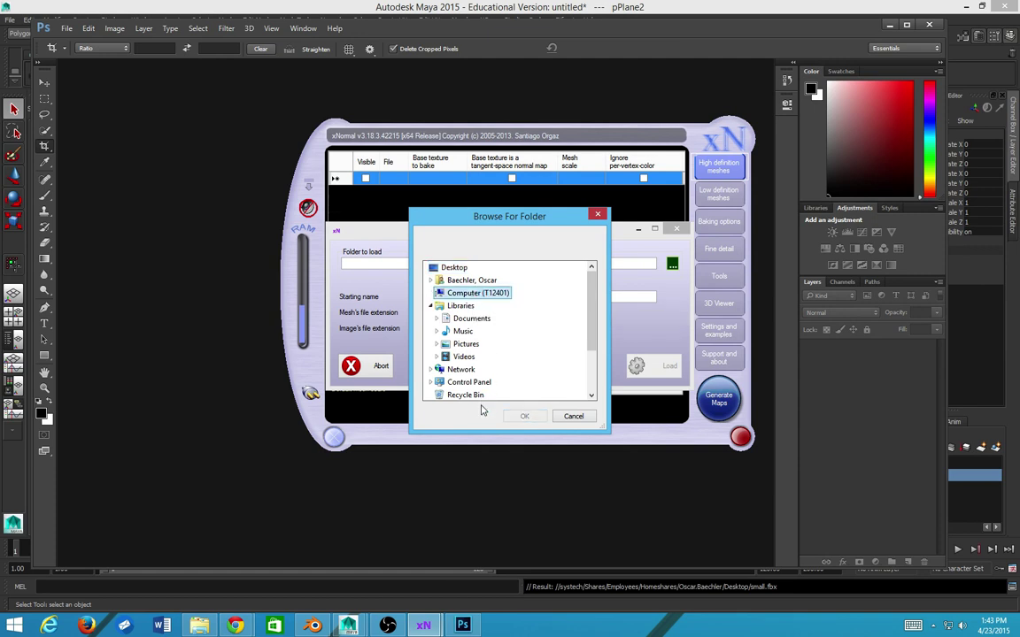
left_click(574, 416)
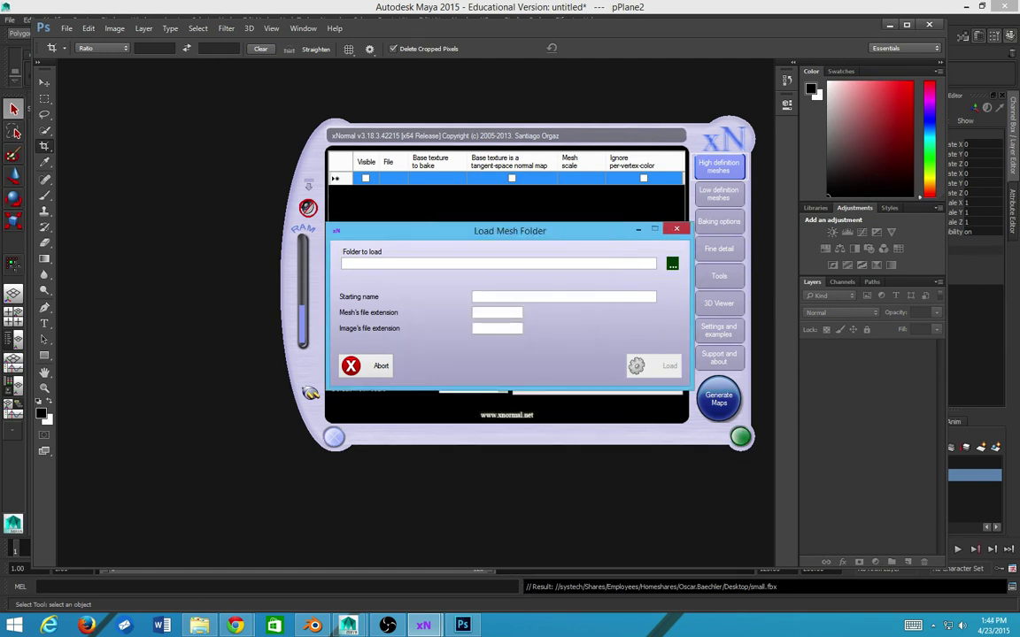
- Open the Desktop folder in File Explorer and locate the exported large and small FBX files
left_click(203, 626)
left_click(199, 625)
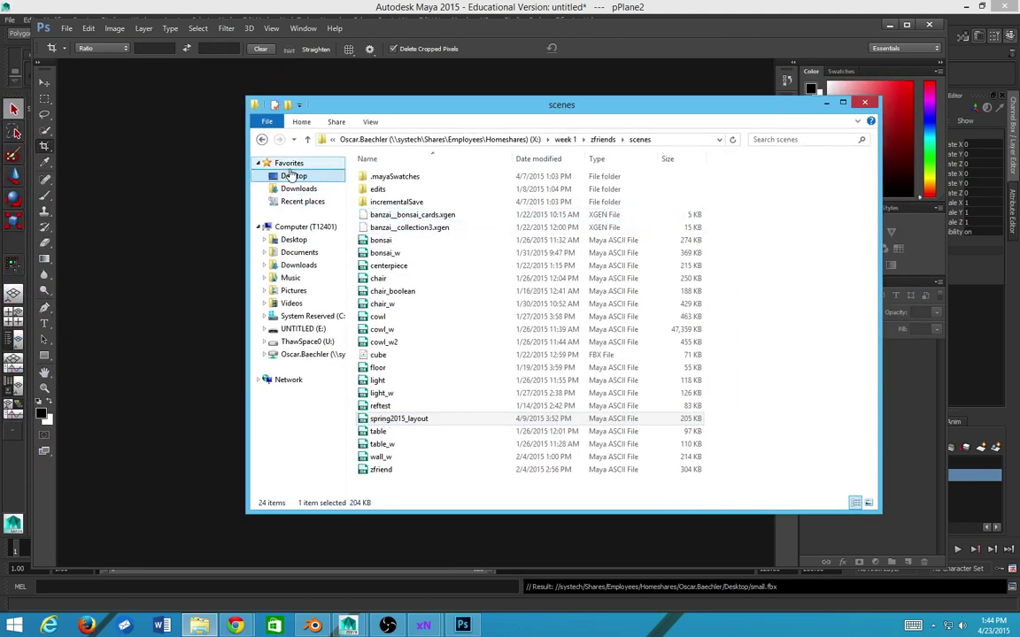
left_click(292, 177)
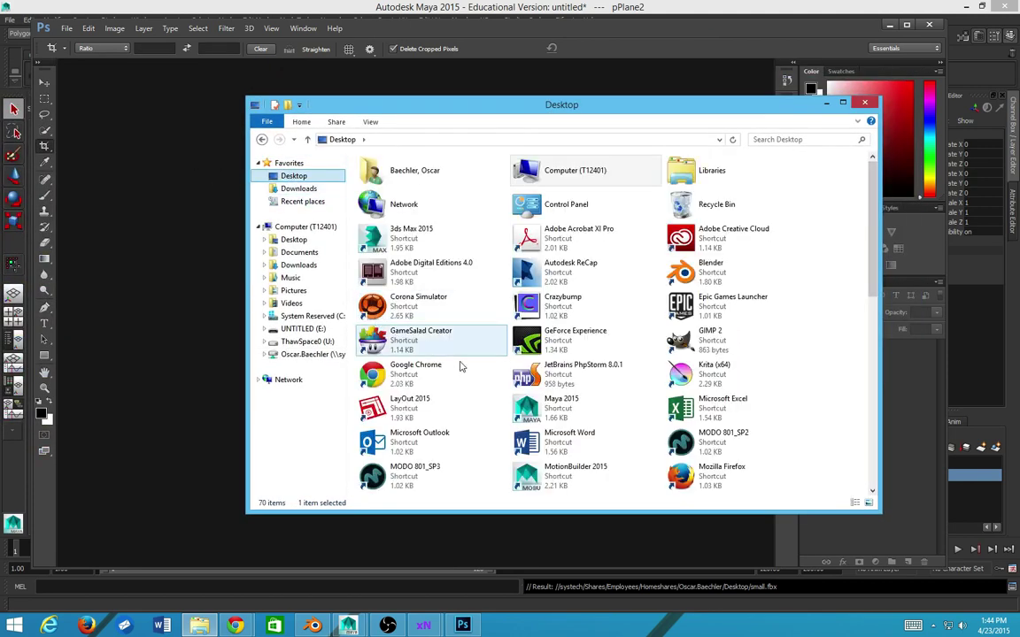
left_click(531, 400)
scroll(523, 423, "down", 10)
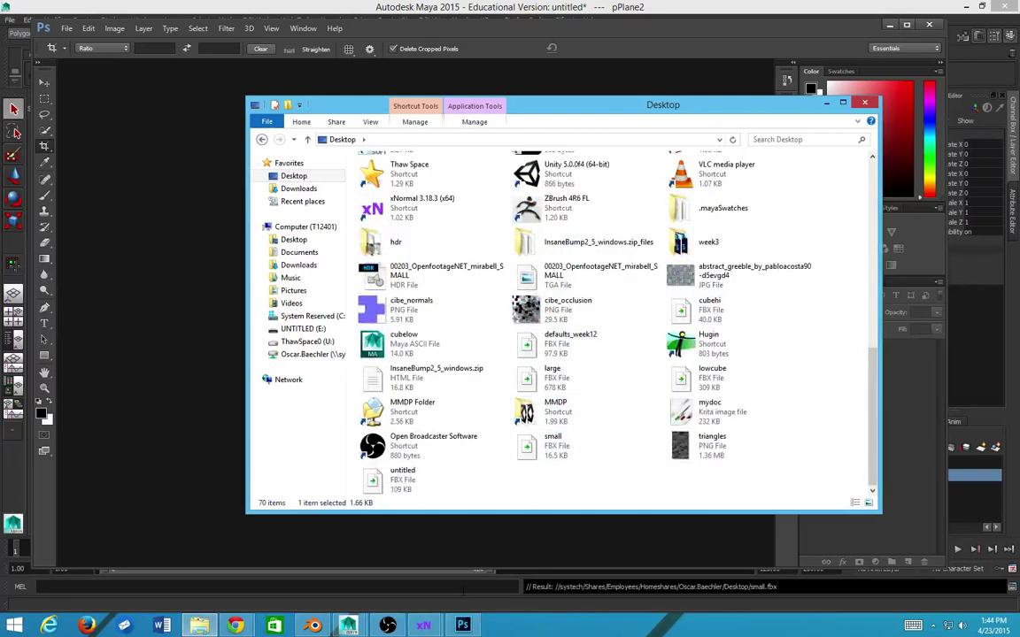
key("alt")
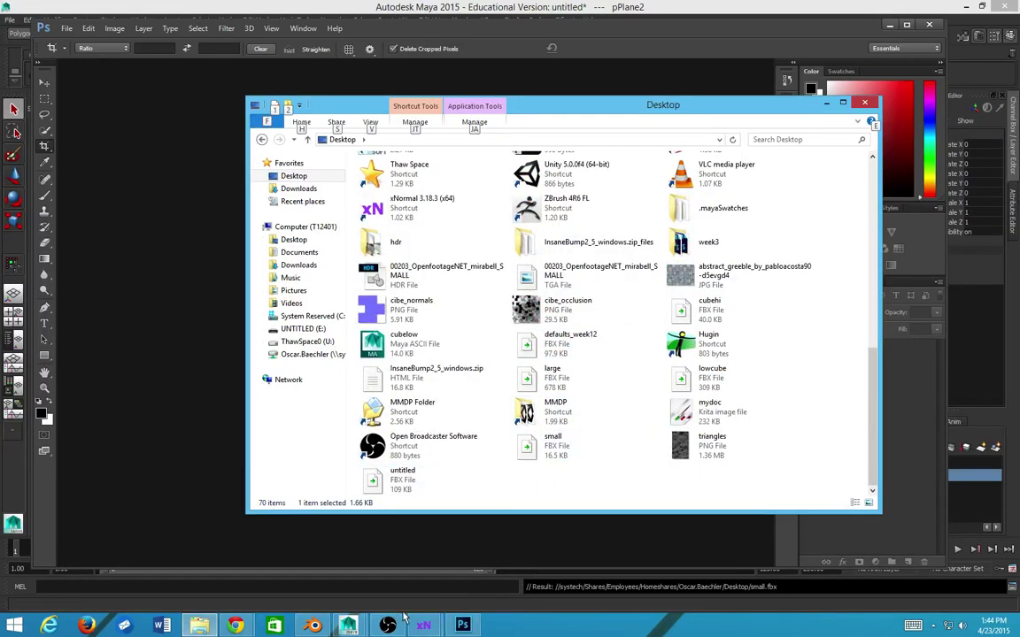
key("alt")
mouse_move(436, 630)
left_click(424, 493)
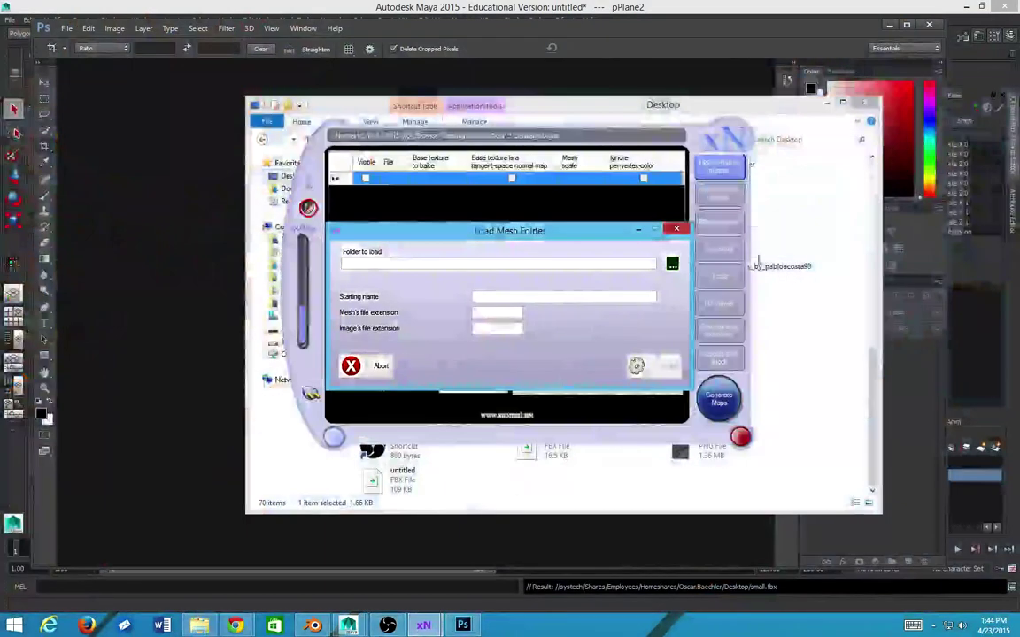
left_click(672, 262)
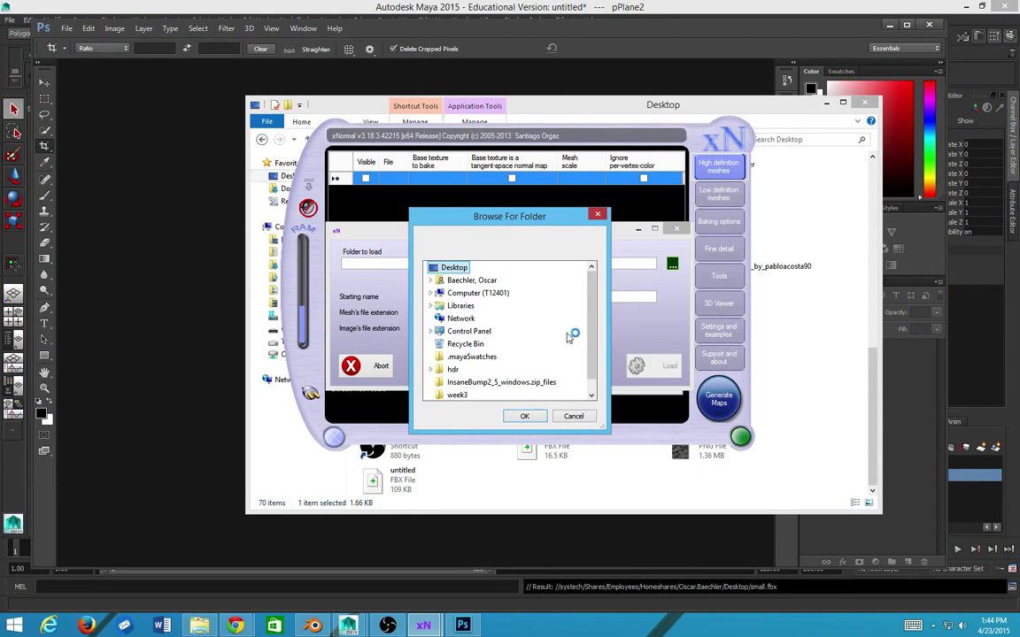
left_click(452, 319)
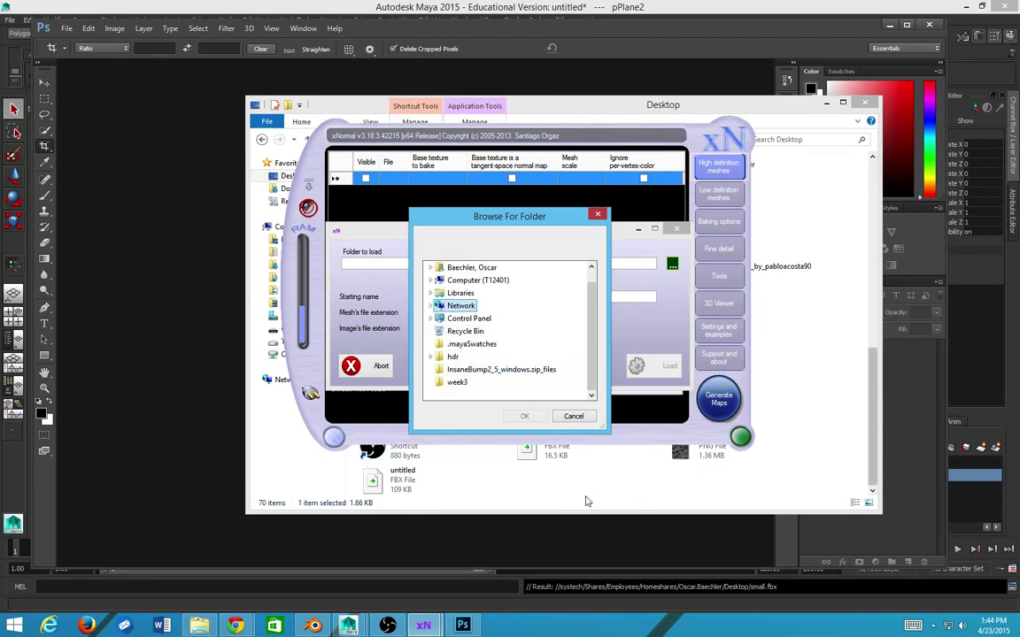
- Copy the large and small FBX files from the Desktop to the X: home share and to ThawSpace0 (U:)
left_click(585, 502)
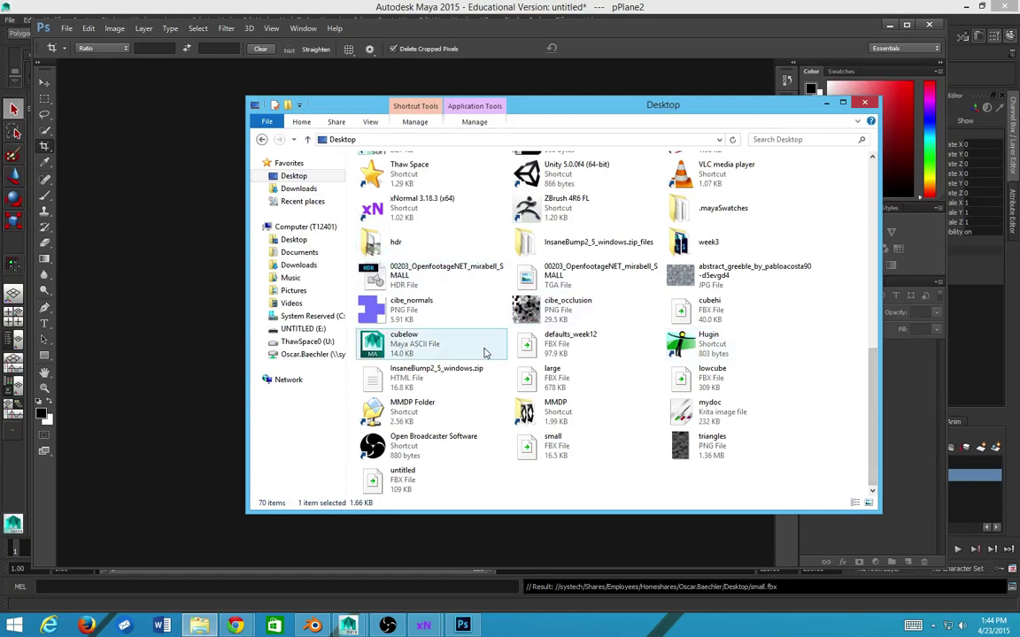
left_click(643, 381)
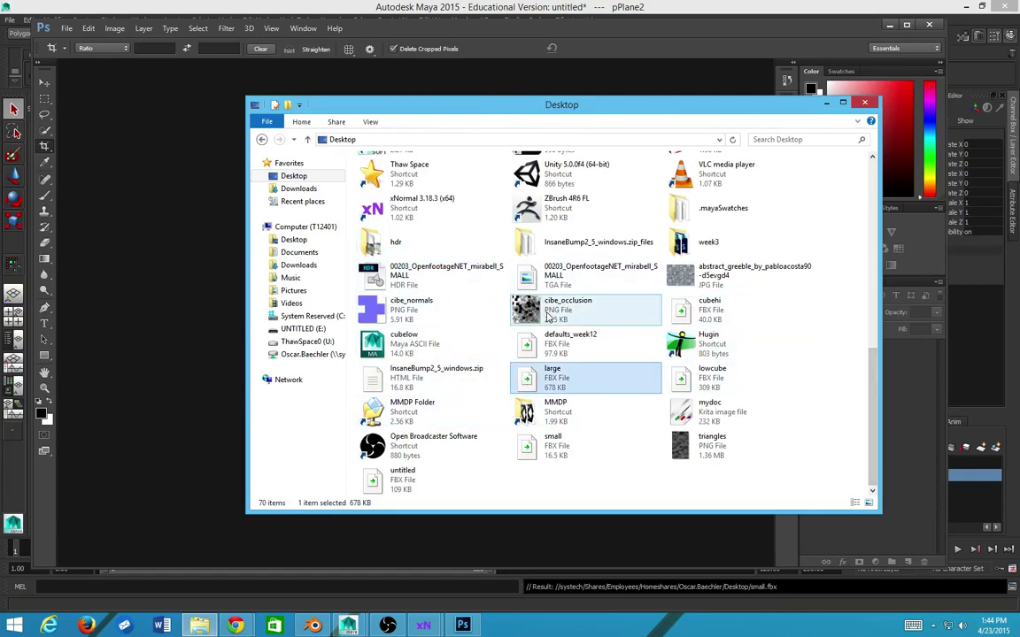
left_click(538, 450, "ctrl")
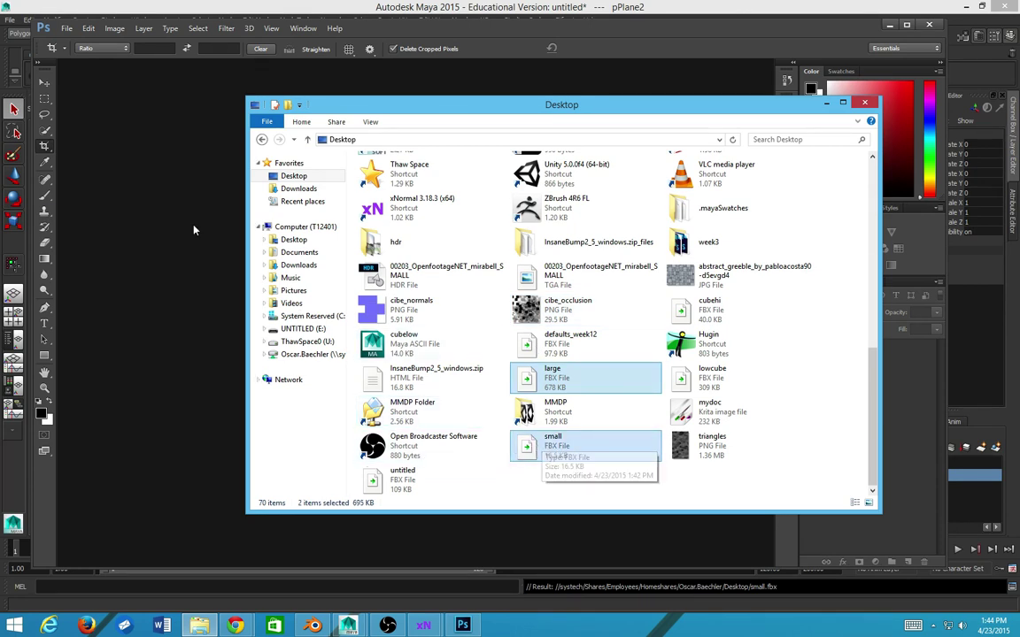
left_click(299, 354)
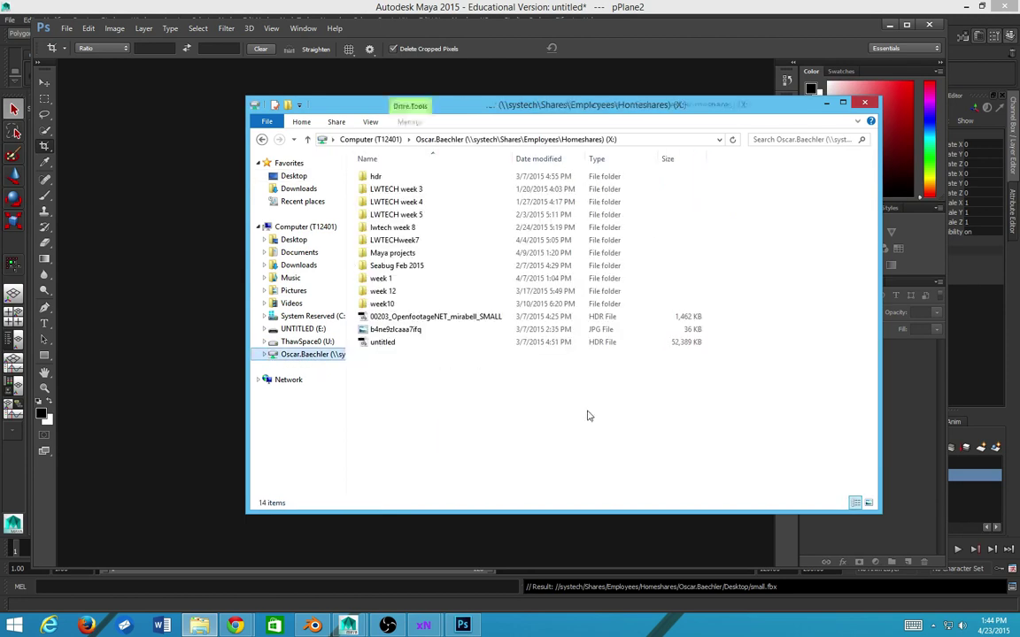
key("ctrl+v")
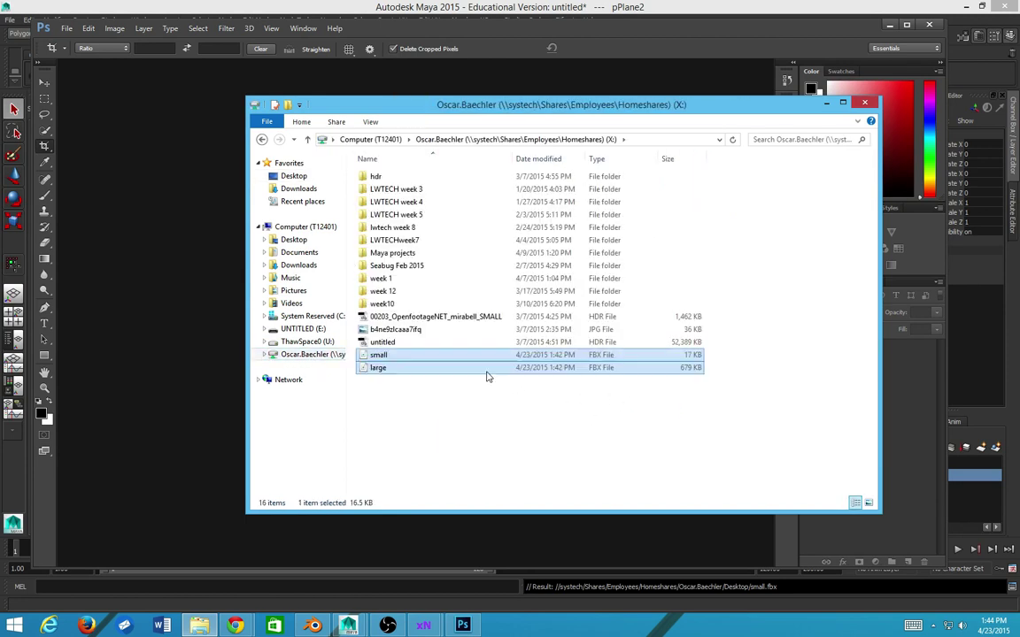
left_click(307, 342)
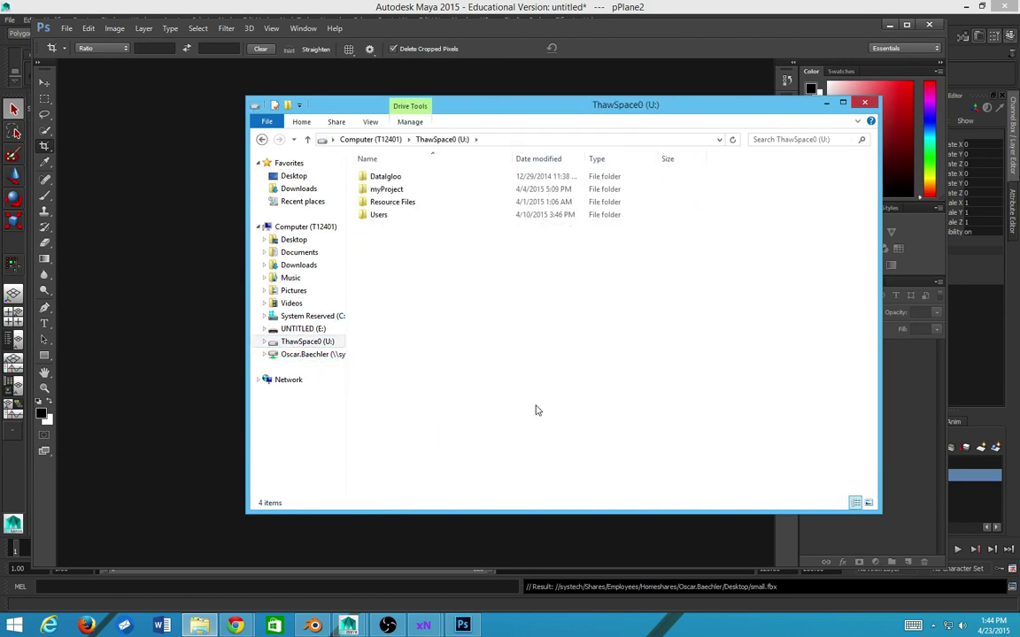
key("ctrl+v")
key("alt+Tab")
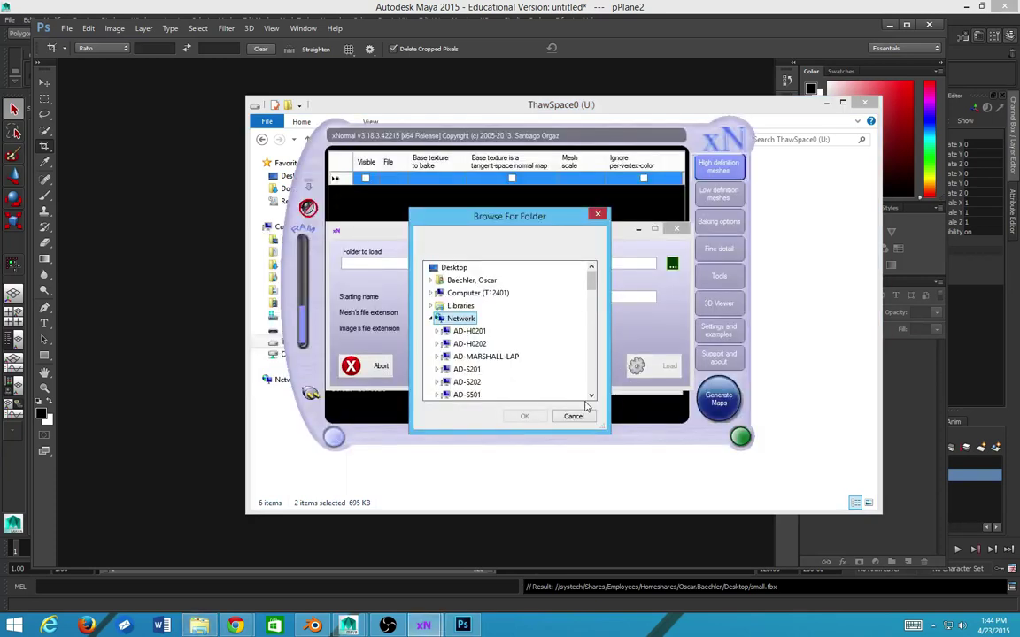
scroll(573, 311, "down", 1)
scroll(574, 311, "up", 1)
left_click(434, 319)
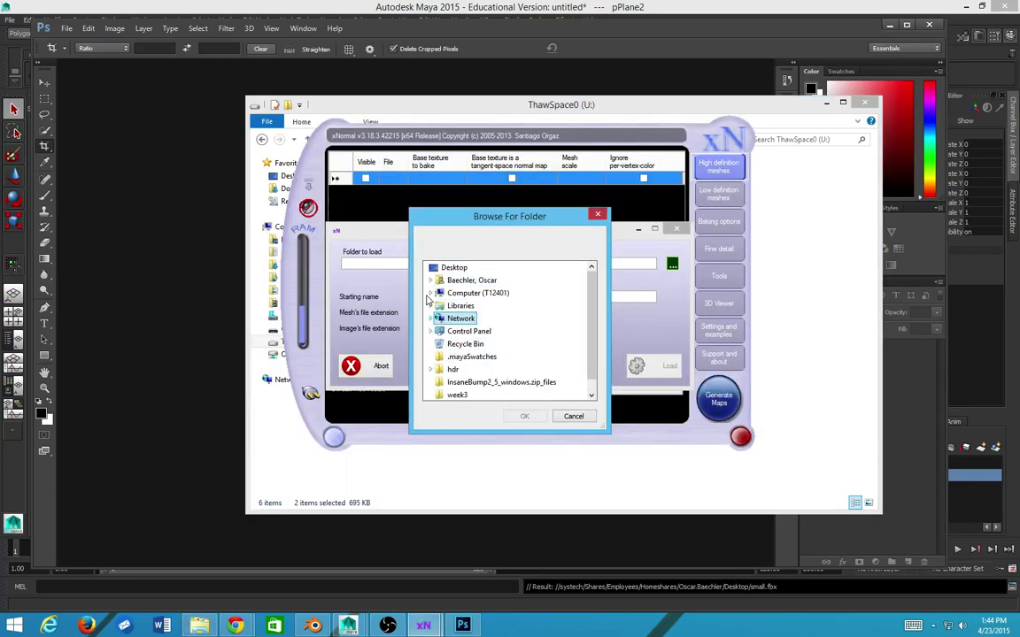
left_click(456, 282)
scroll(496, 332, "down", 4)
scroll(502, 339, "up", 5)
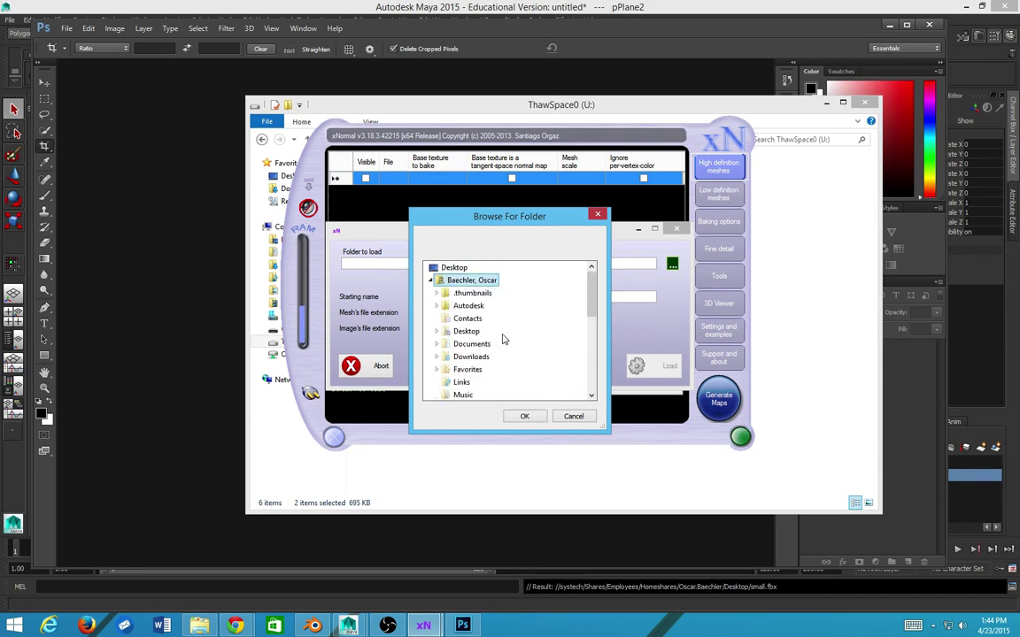
scroll(502, 339, "down", 5)
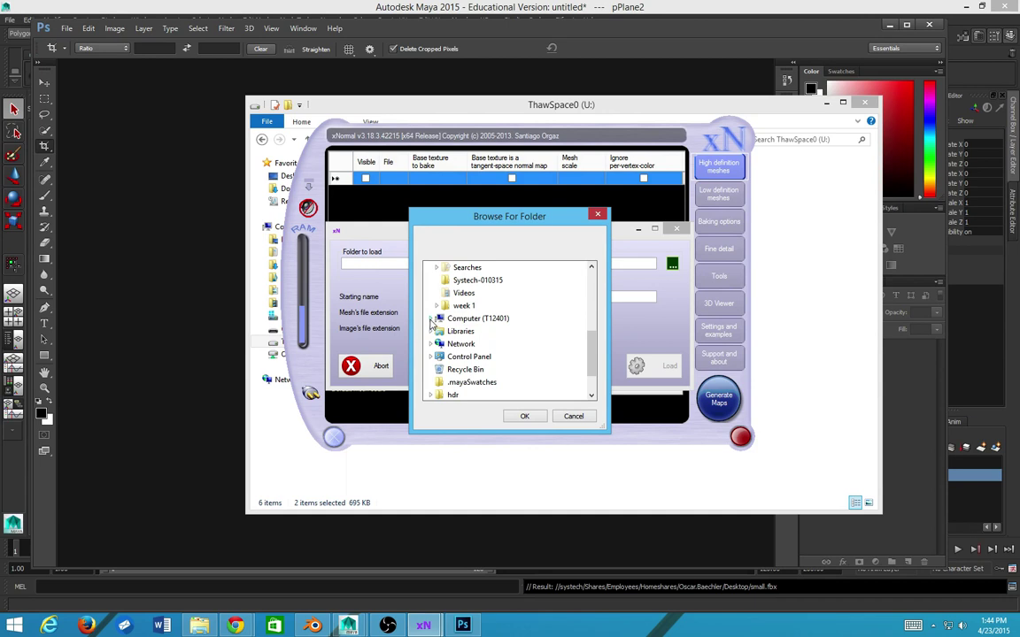
left_click(431, 320)
left_click(475, 320)
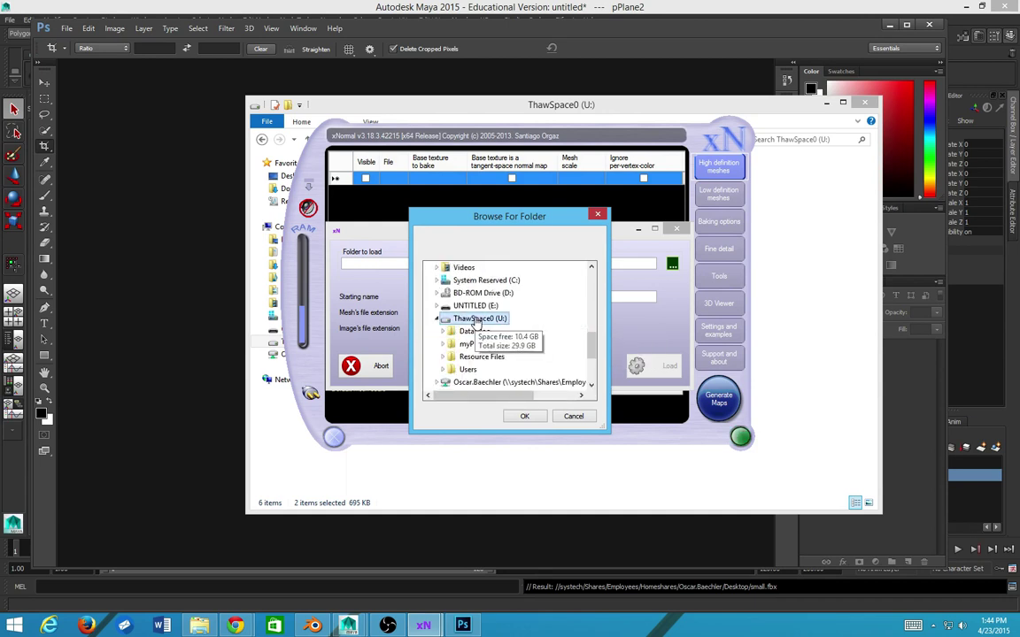
scroll(503, 376, "down", 1)
scroll(503, 375, "up", 1)
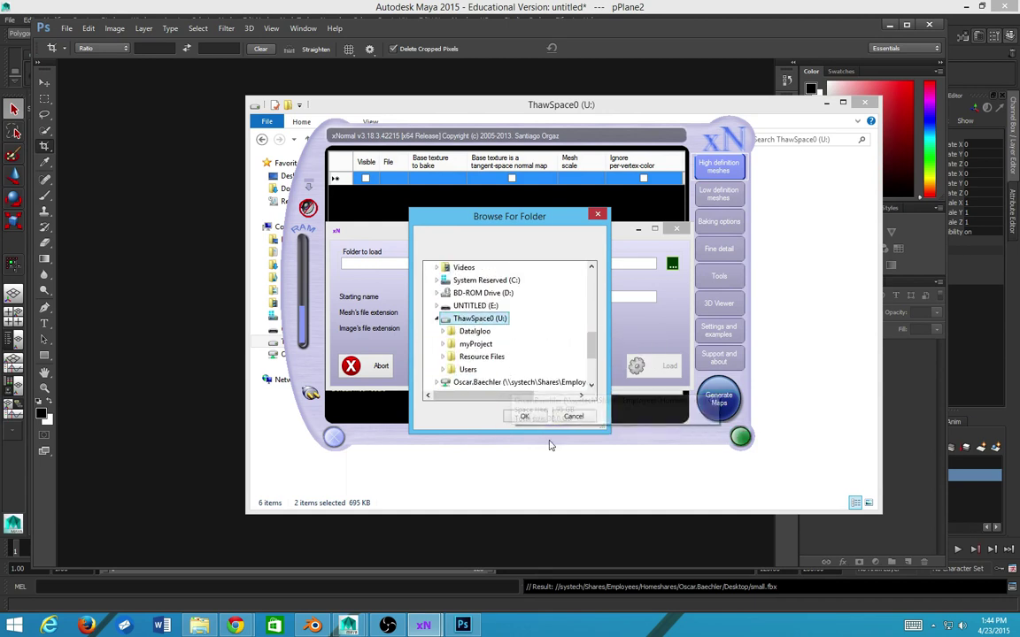
left_click(525, 416)
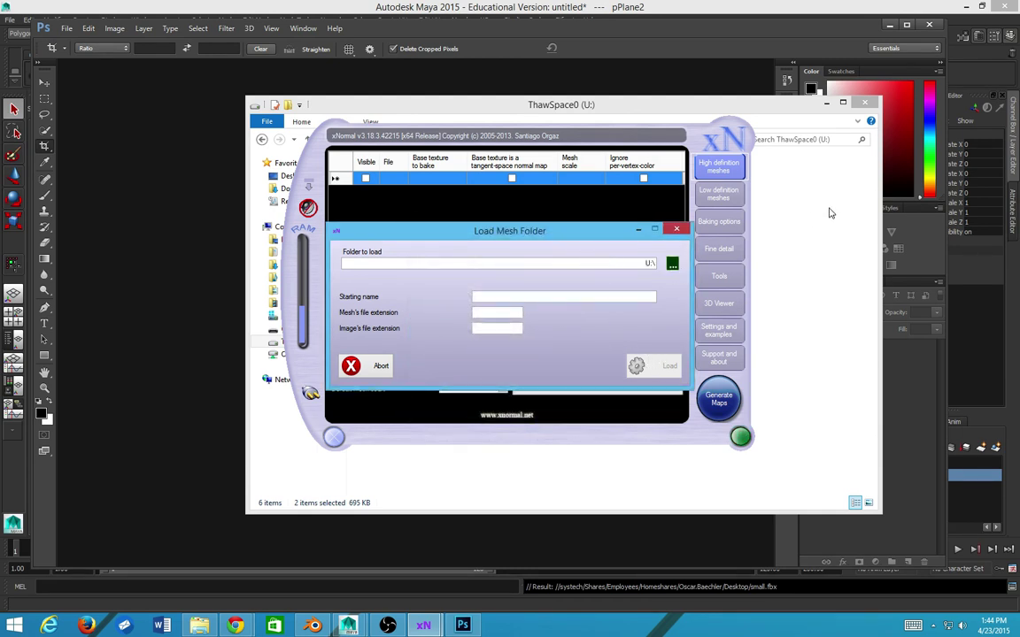
left_click(678, 230)
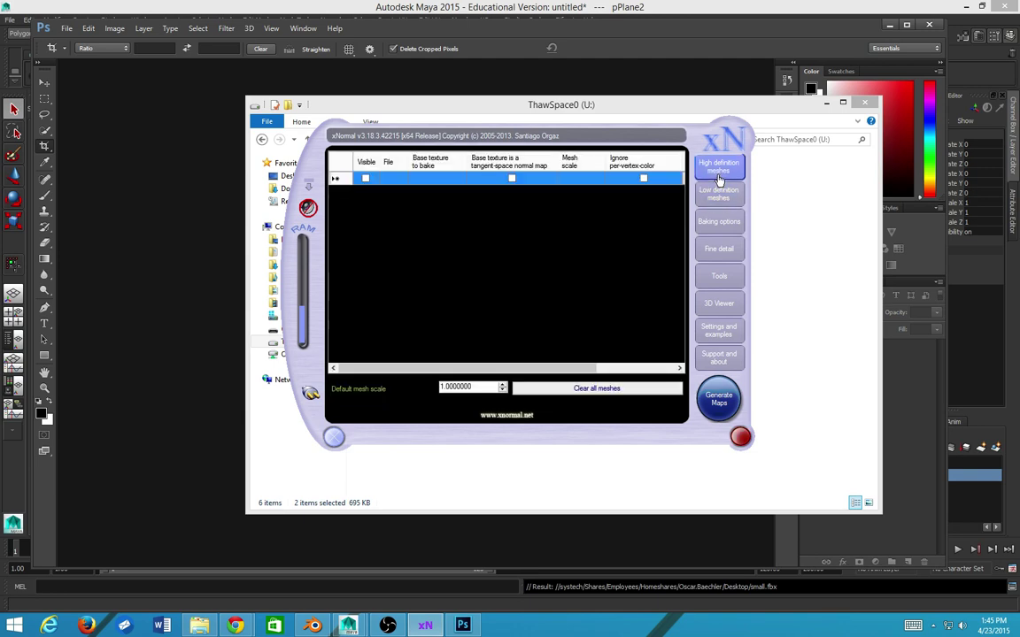
- Arrange the xNormal and ThawSpace0 windows side by side and add large.fbx to the high definition meshes
right_click(370, 157)
left_click(384, 136)
left_click_drag(420, 108, 774, 154)
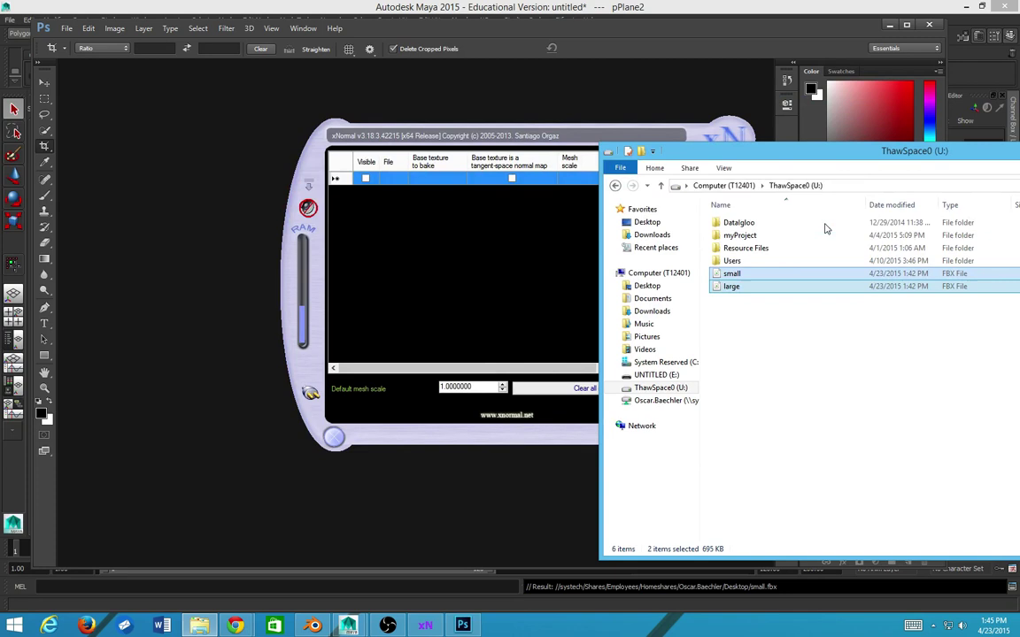
left_click(758, 297)
left_click_drag(486, 139, 368, 133)
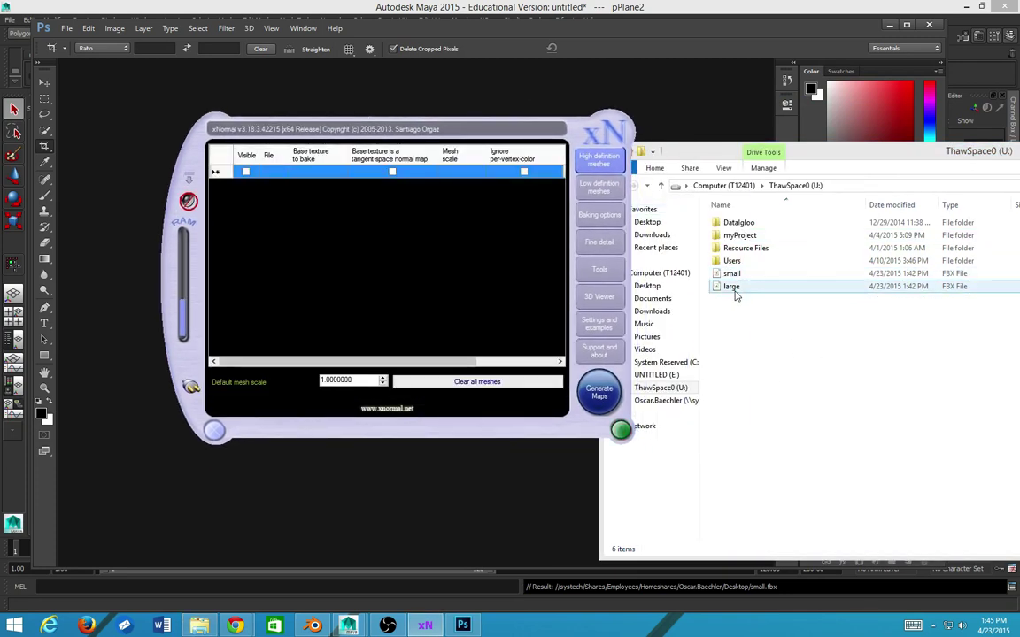
left_click_drag(731, 287, 295, 173)
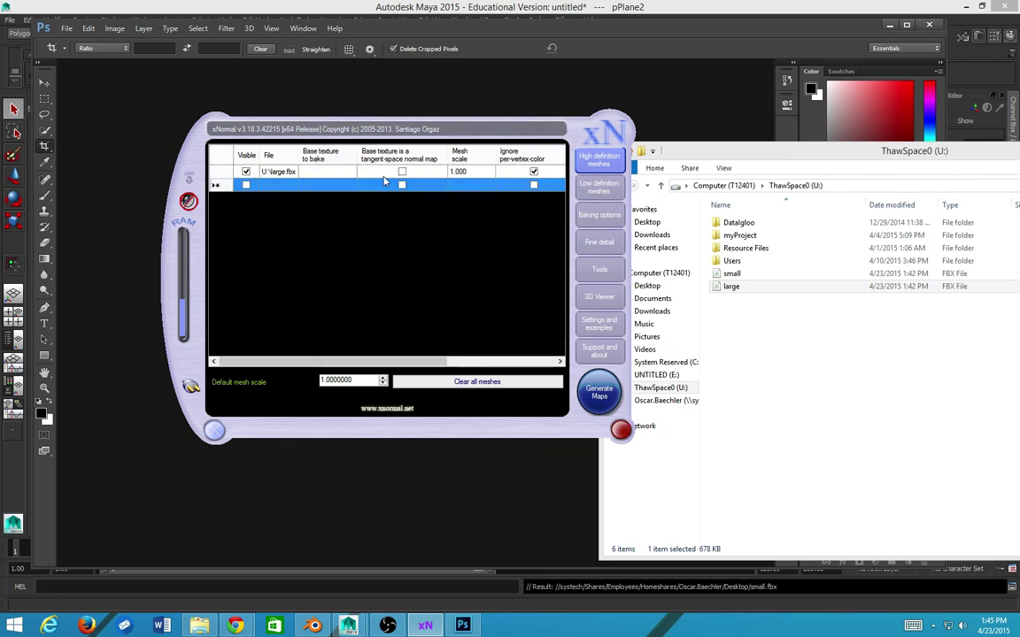
- Add small.fbx from ThawSpace0 to the low definition meshes and remove the old week10 lowpoly entry
left_click(598, 188)
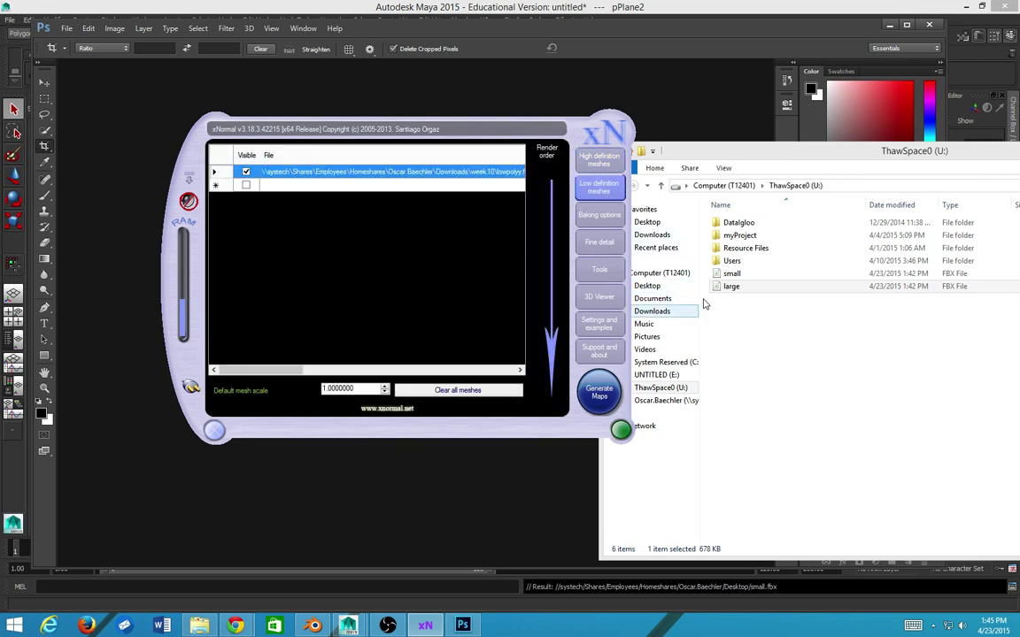
left_click_drag(731, 273, 302, 182)
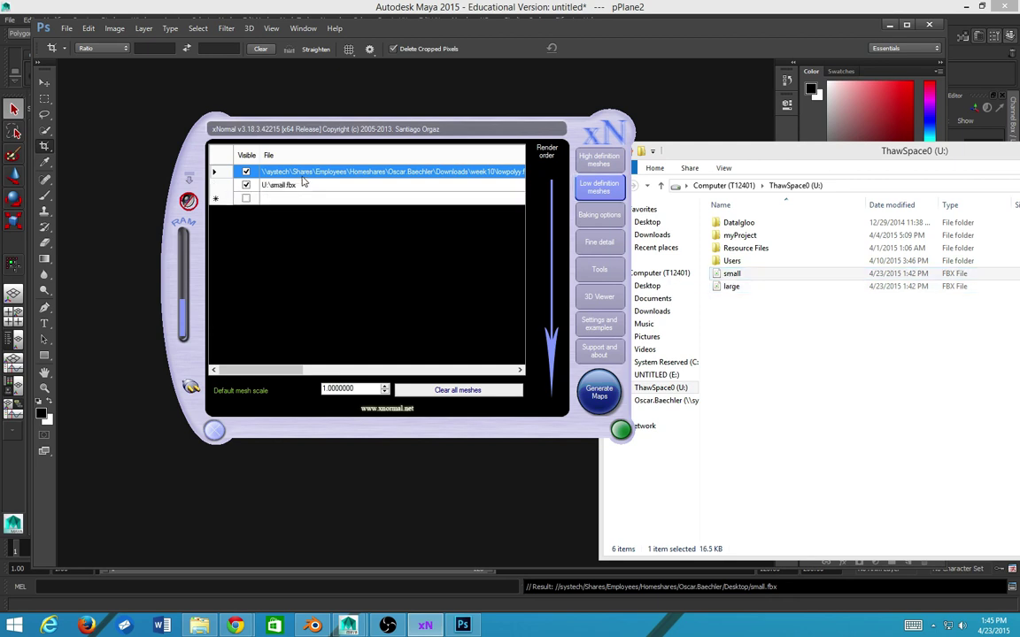
right_click(322, 176)
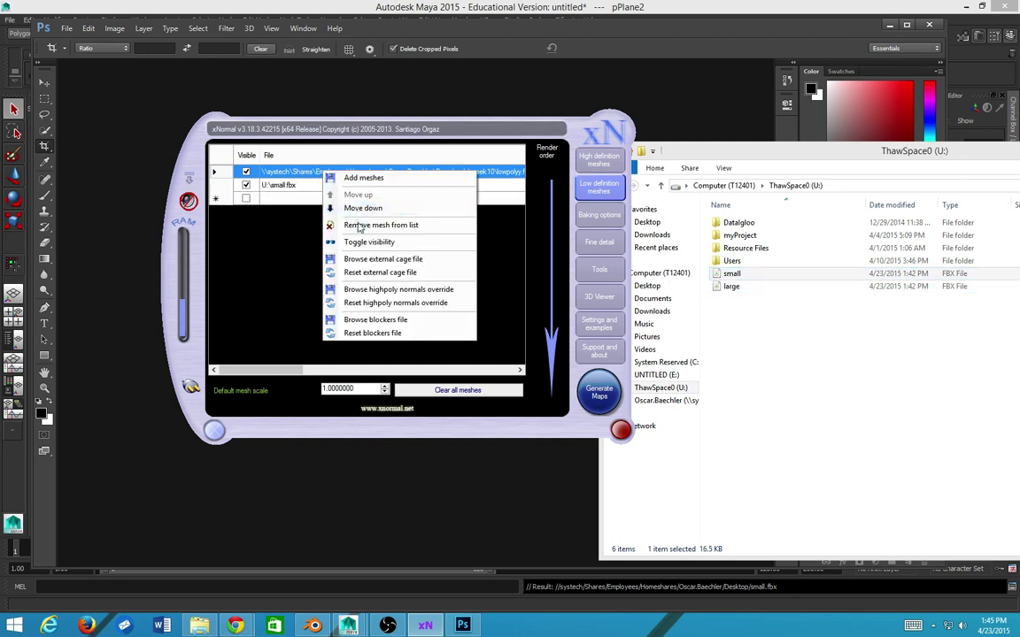
left_click(364, 224)
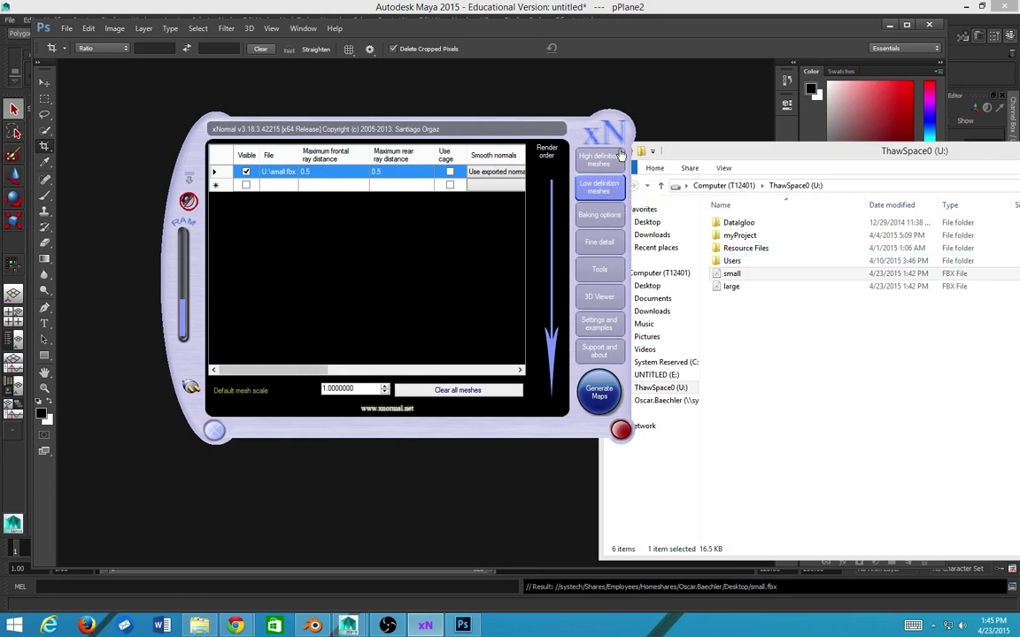
- Examine the smooth normals choices and other mesh settings of large.fbx, and review the low definition mesh entry
left_click(619, 158)
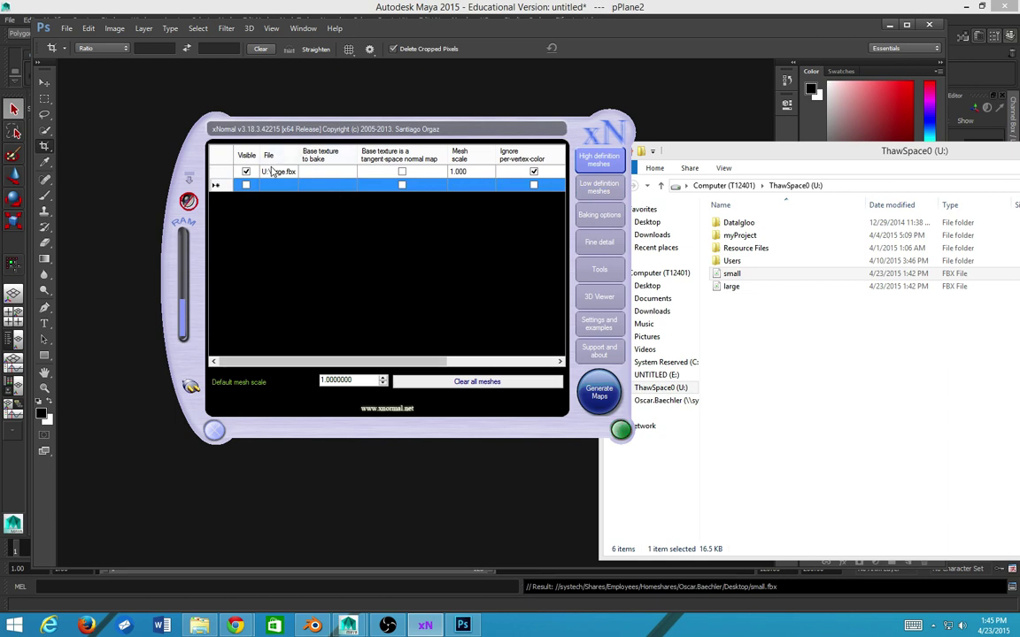
right_click(277, 174)
key("Escape")
left_click_drag(369, 361, 477, 358)
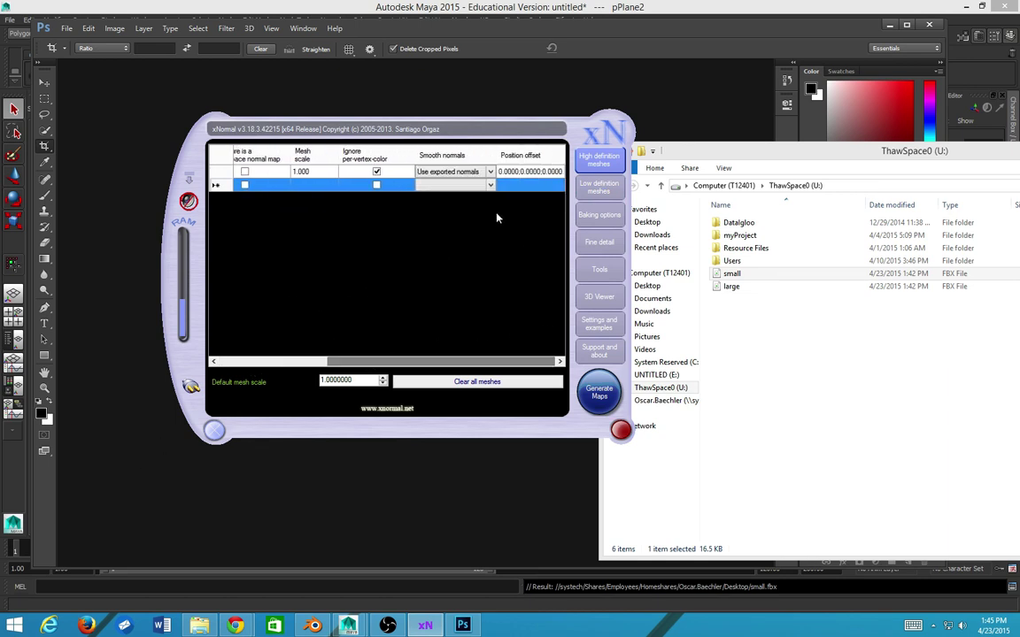
left_click(479, 172)
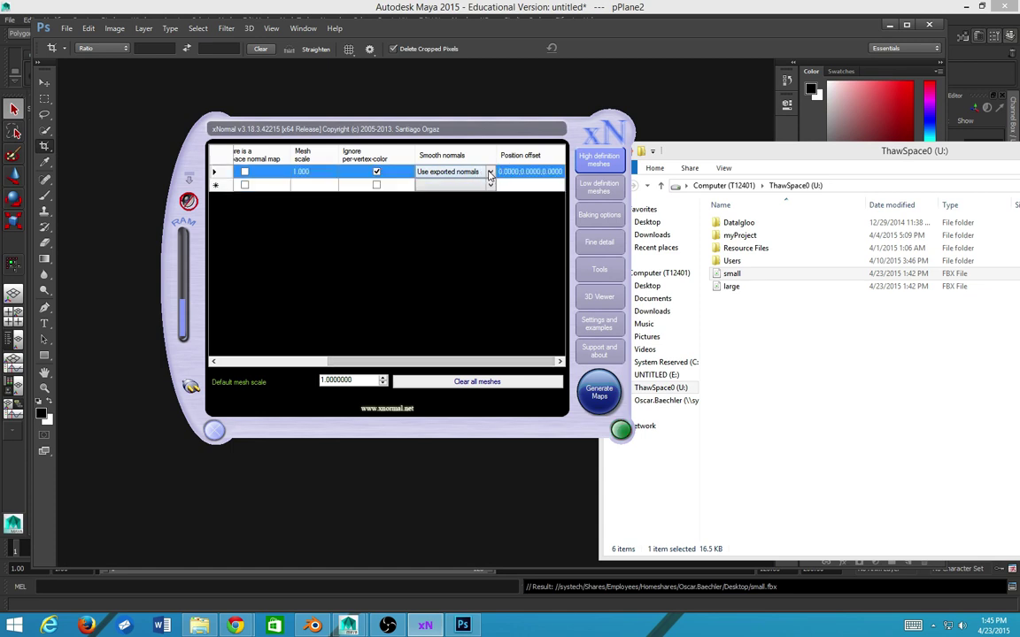
left_click(491, 172)
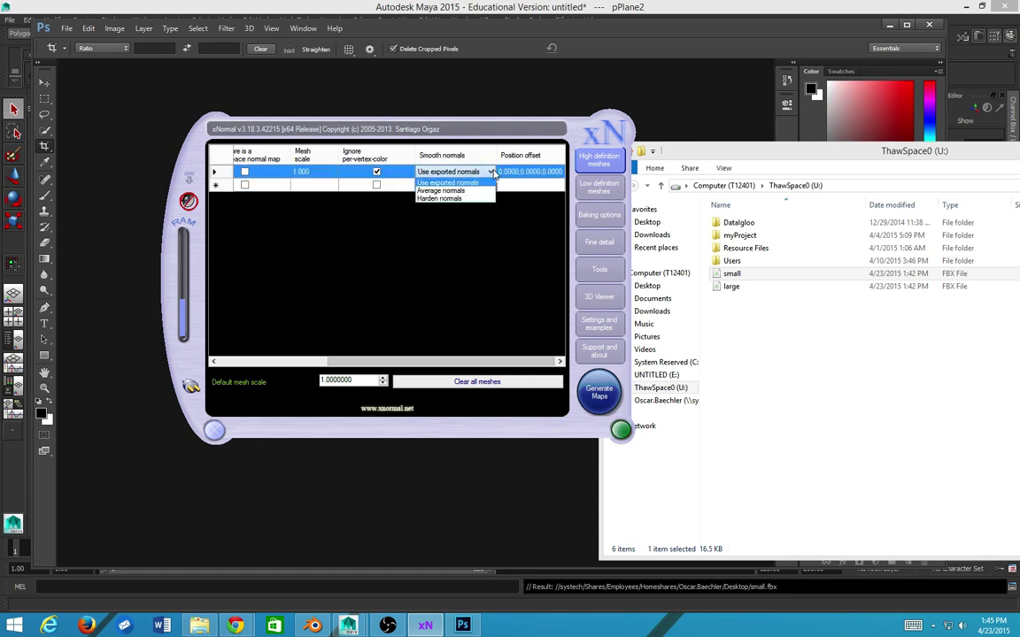
left_click(492, 172)
left_click(491, 173)
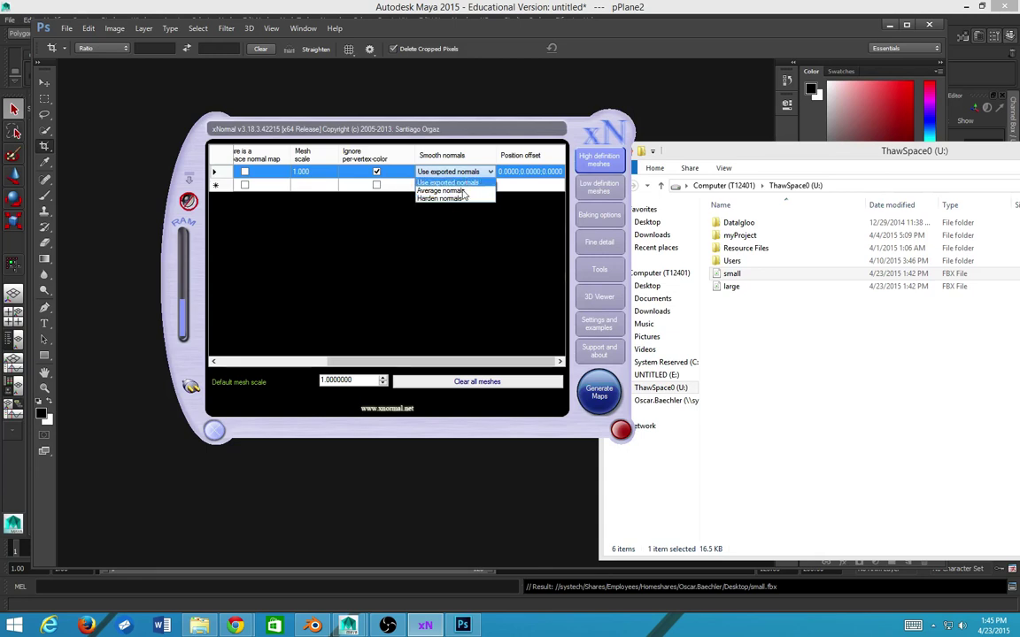
left_click(477, 153)
left_click_drag(529, 361, 423, 387)
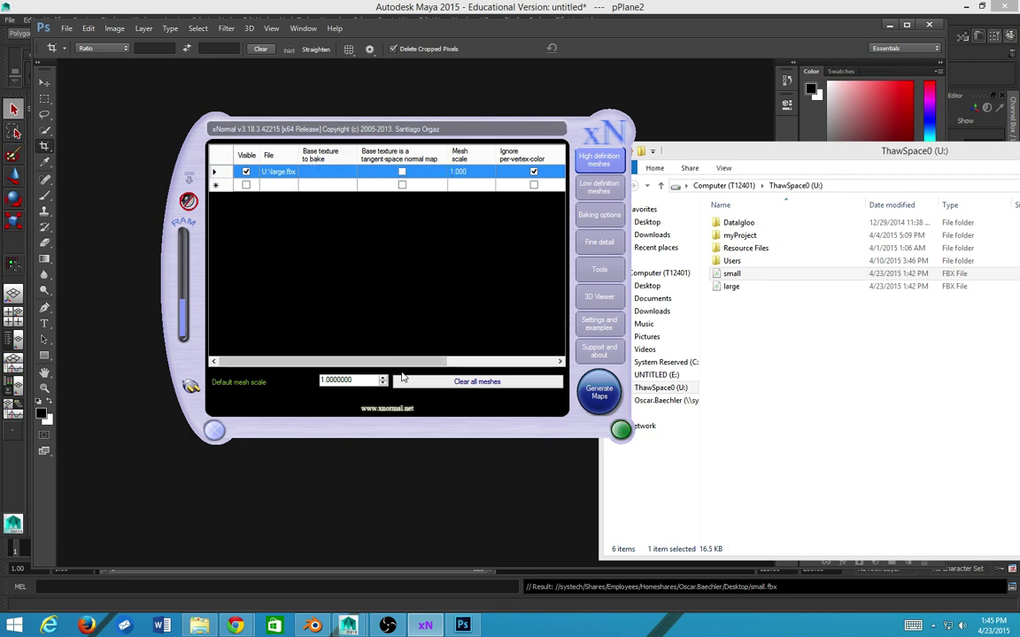
mouse_move(404, 362)
left_mouse_down()
mouse_move(512, 362)
mouse_move(410, 369)
left_mouse_up()
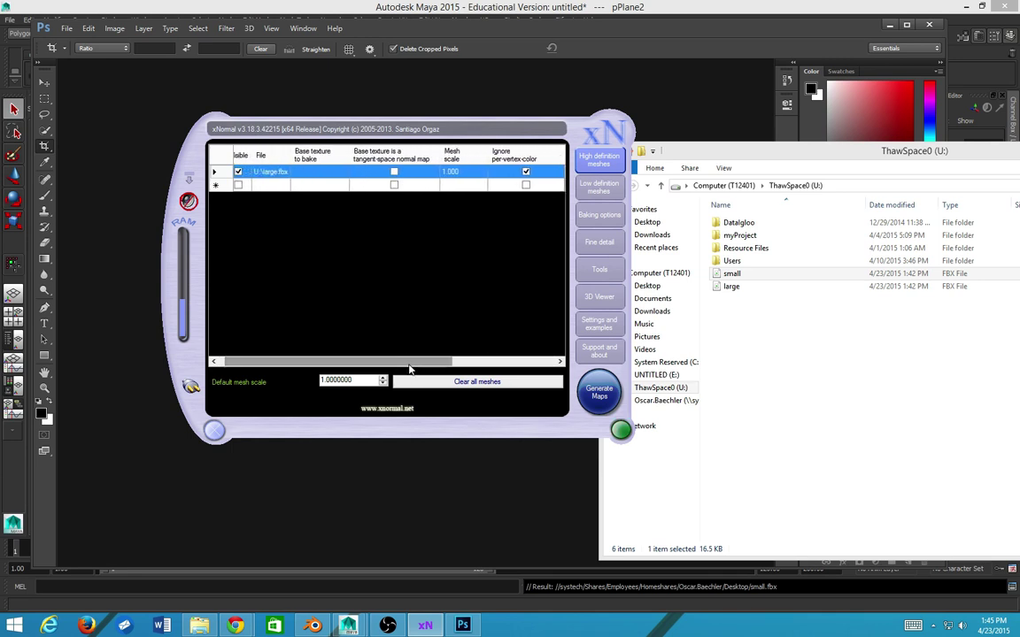
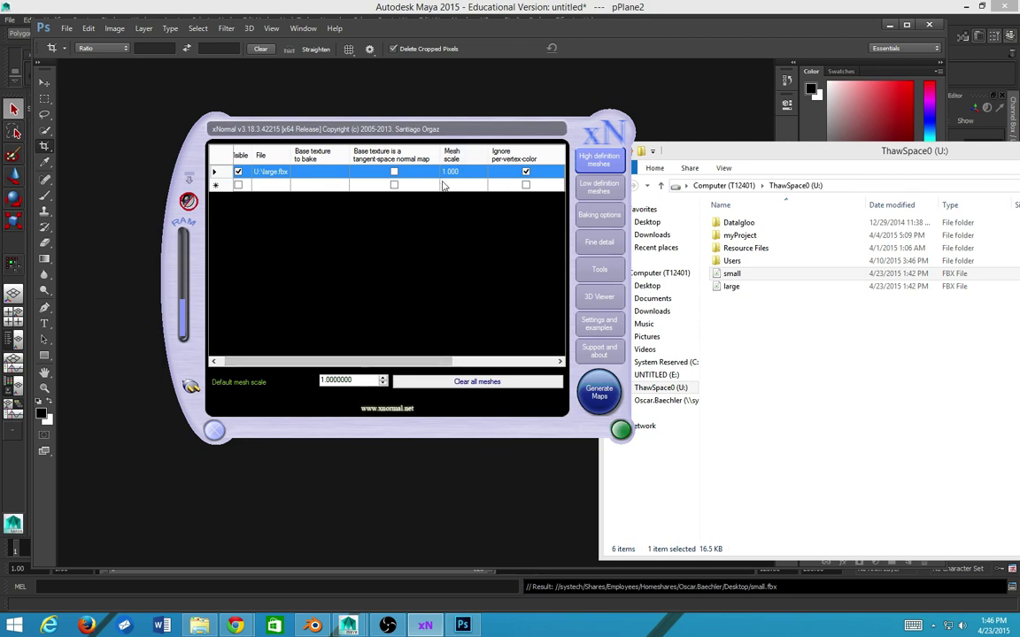
left_click(587, 186)
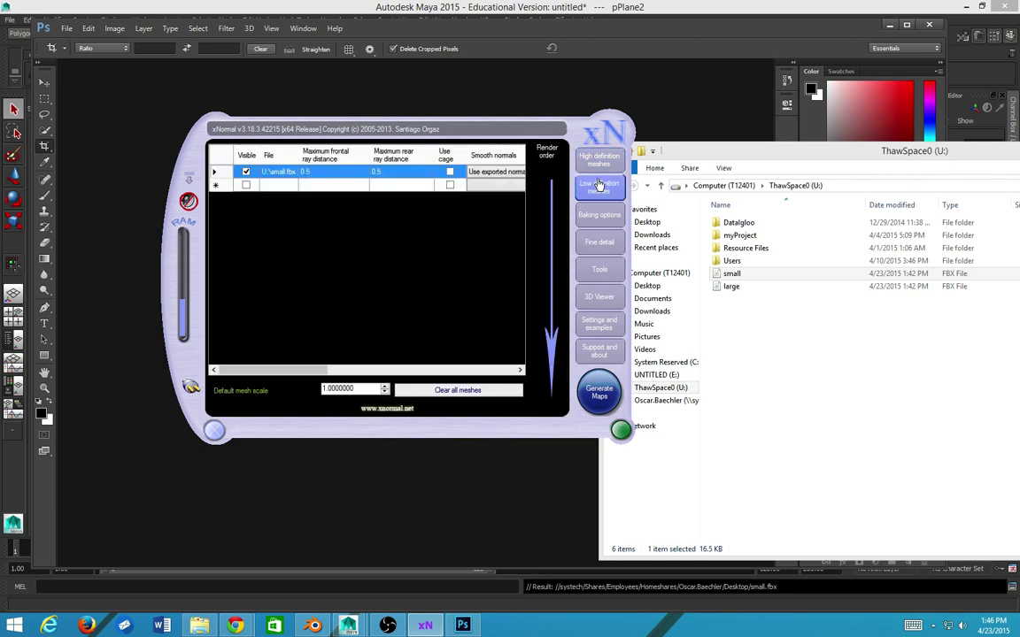
left_click(599, 168)
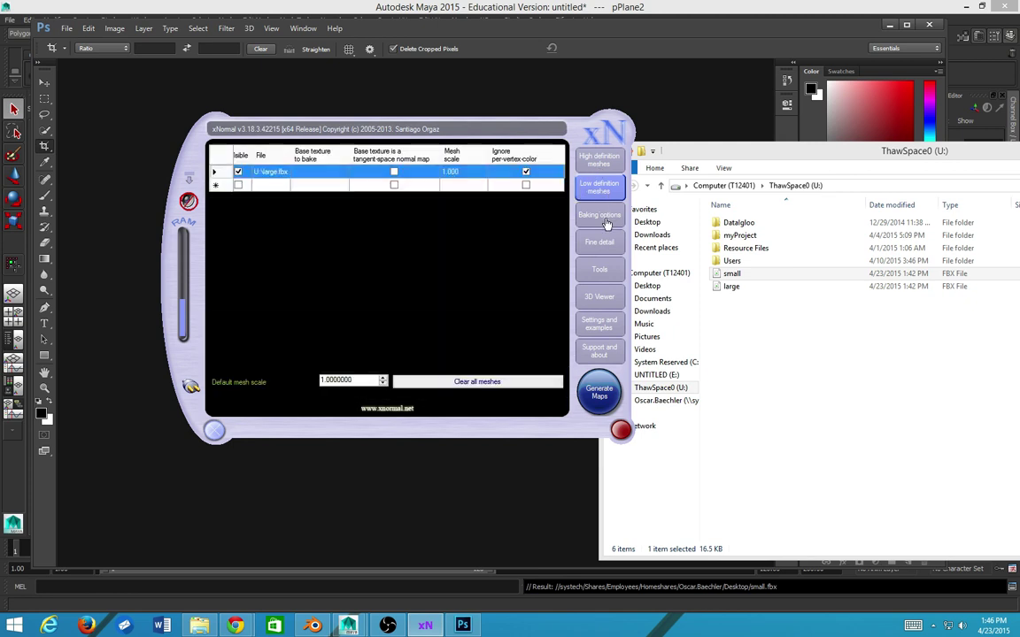
- Review the maps to render in the baking options and enable the cavity map
left_click(606, 220)
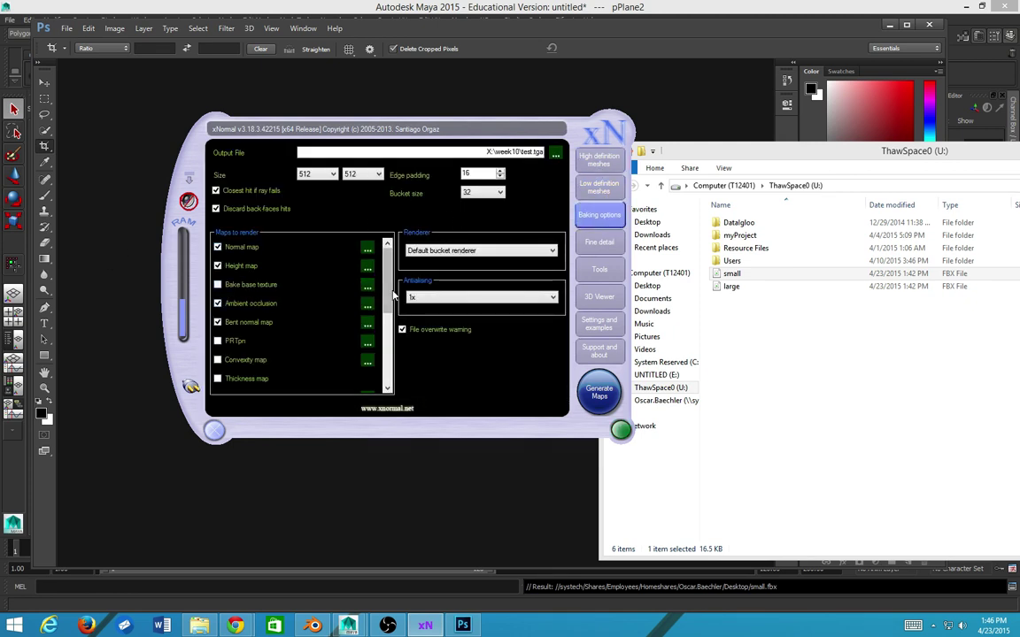
left_click_drag(389, 289, 395, 372)
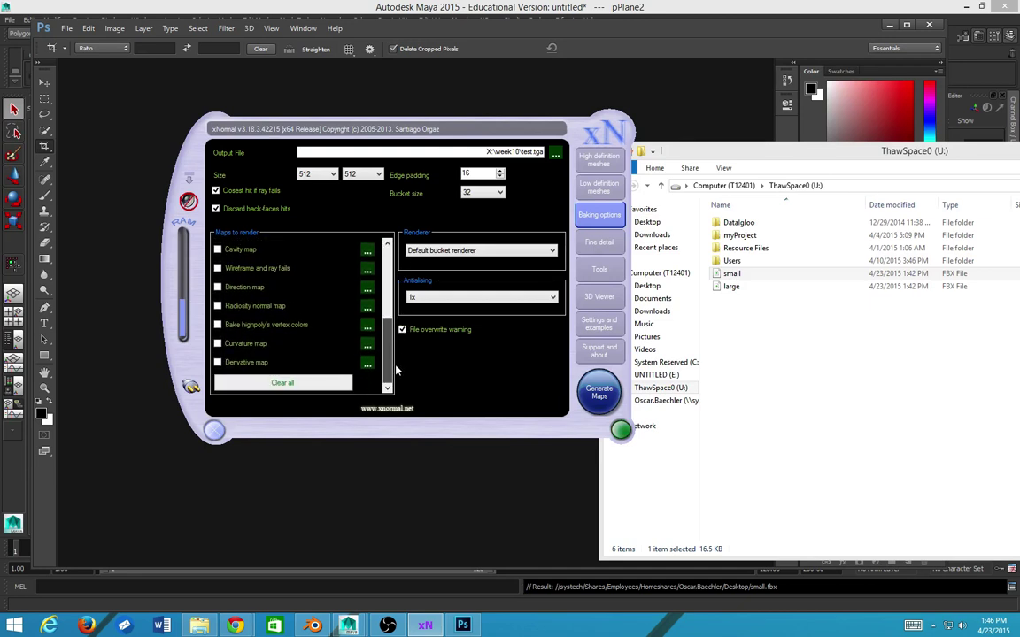
scroll(265, 265, "up", 5)
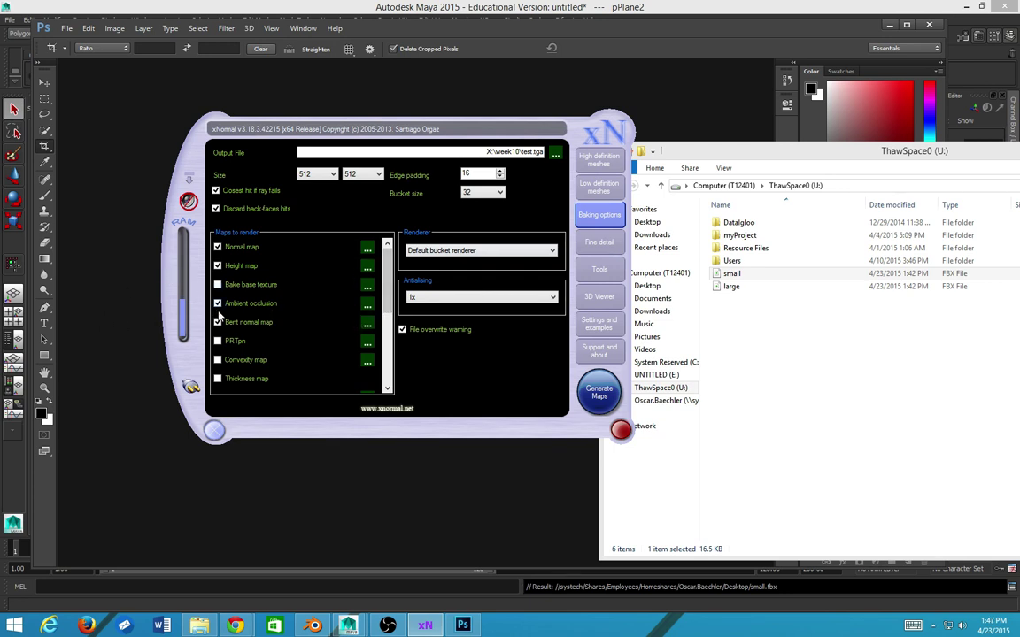
left_click(401, 328)
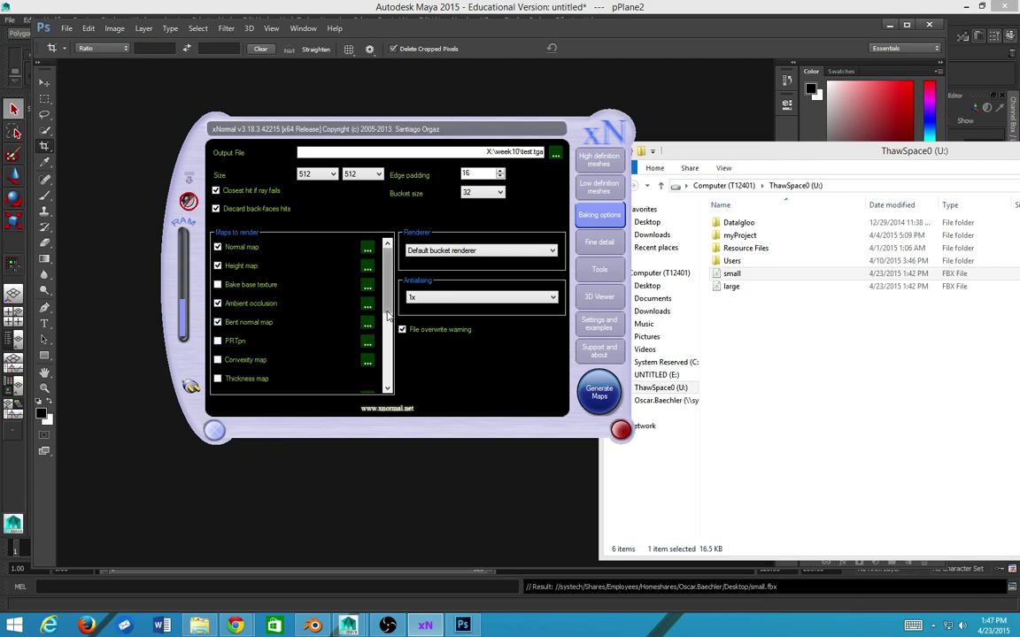
scroll(387, 375, "down", 3)
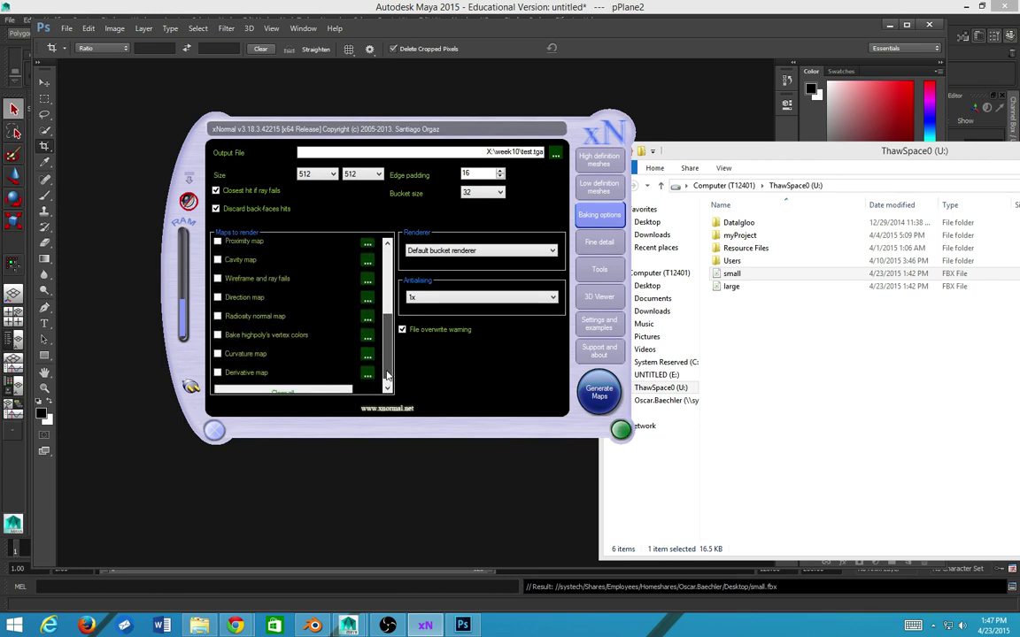
scroll(243, 318, "up", 1)
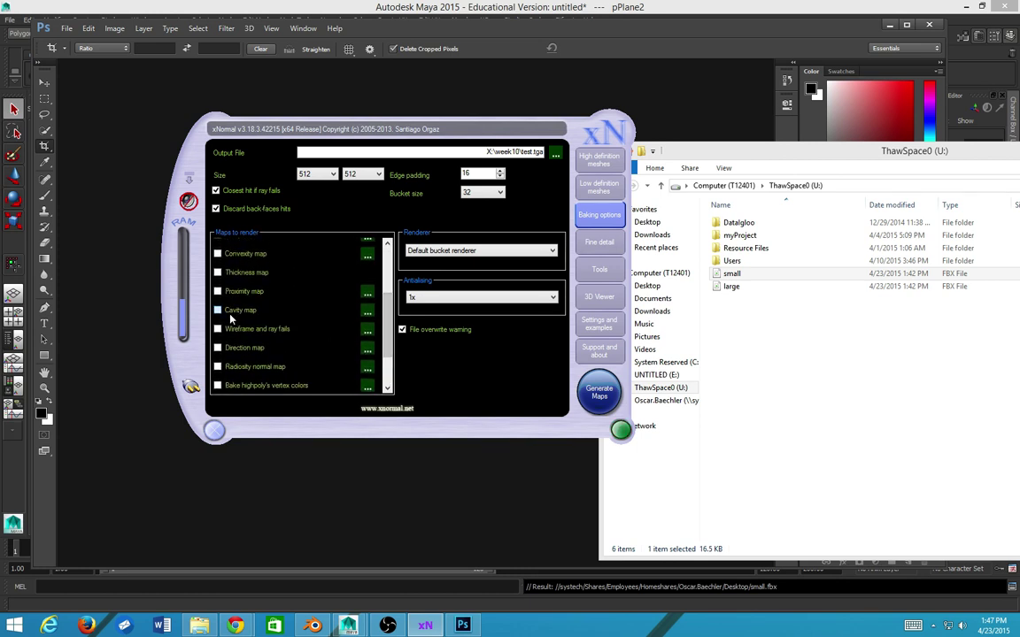
scroll(350, 292, "up", 2)
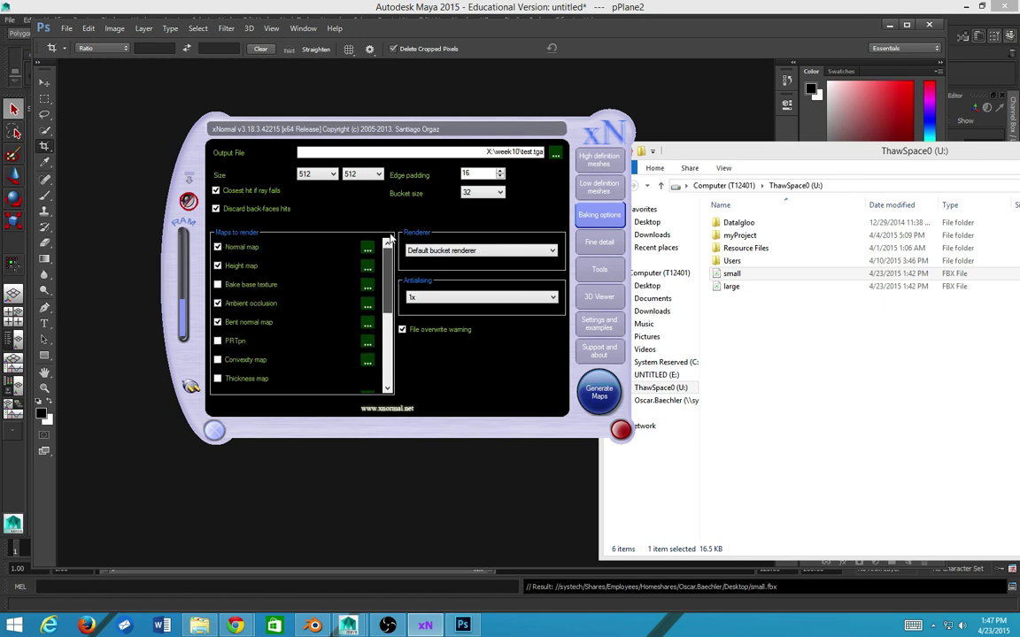
scroll(344, 181, "down", 2)
- Set the baked map size to 1024 by 1024
left_click(332, 173)
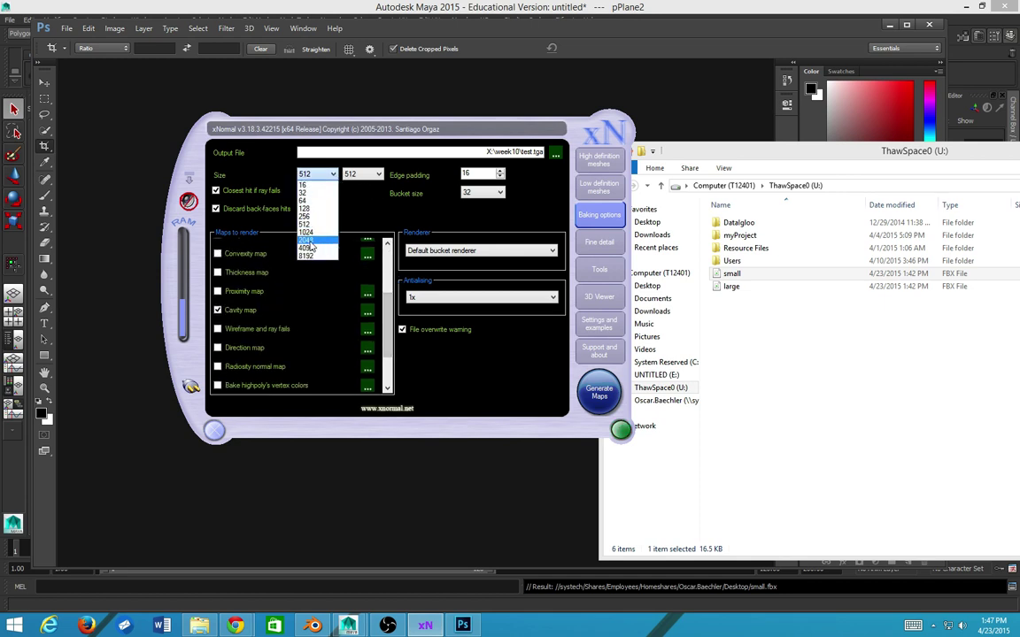
left_click(306, 233)
key("Down")
key("Tab")
key("alt+Down")
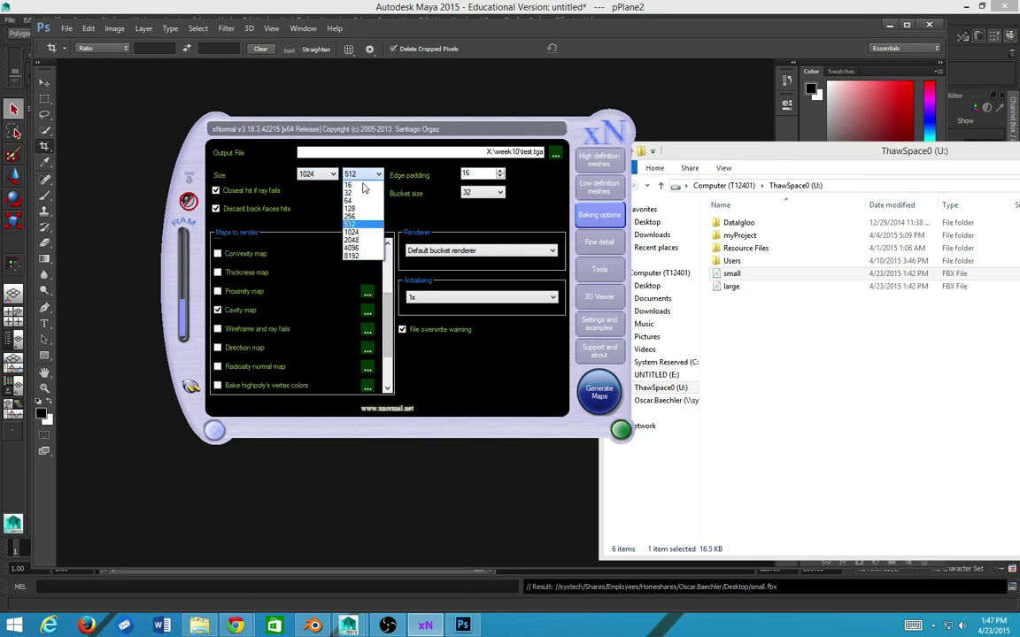
left_click(354, 234)
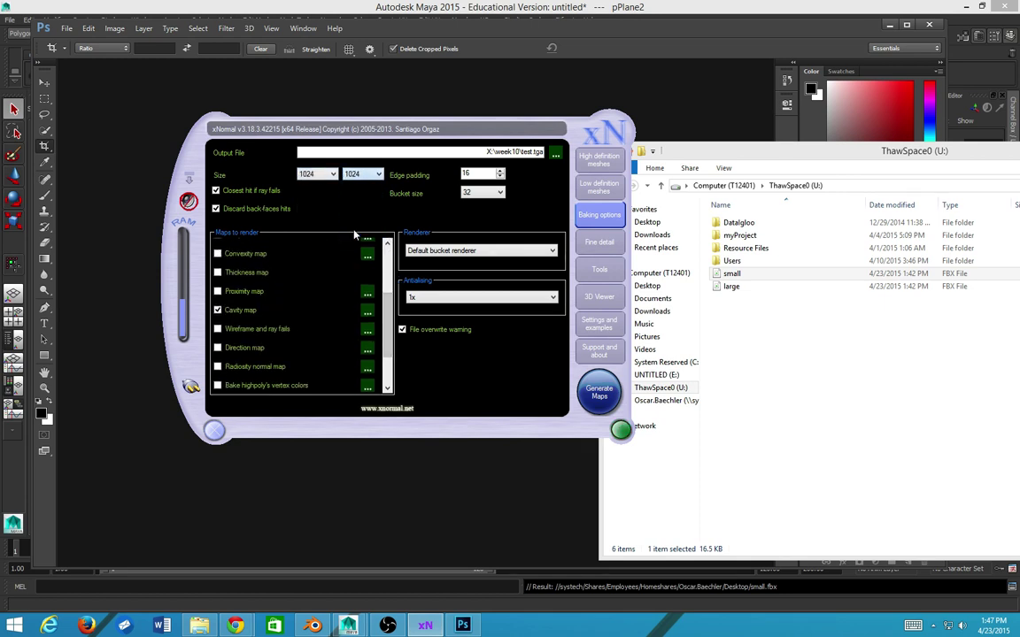
- Set the bake output file to wall in JPEG XR format, in the week 1 folder of the X: home share
left_click(555, 154)
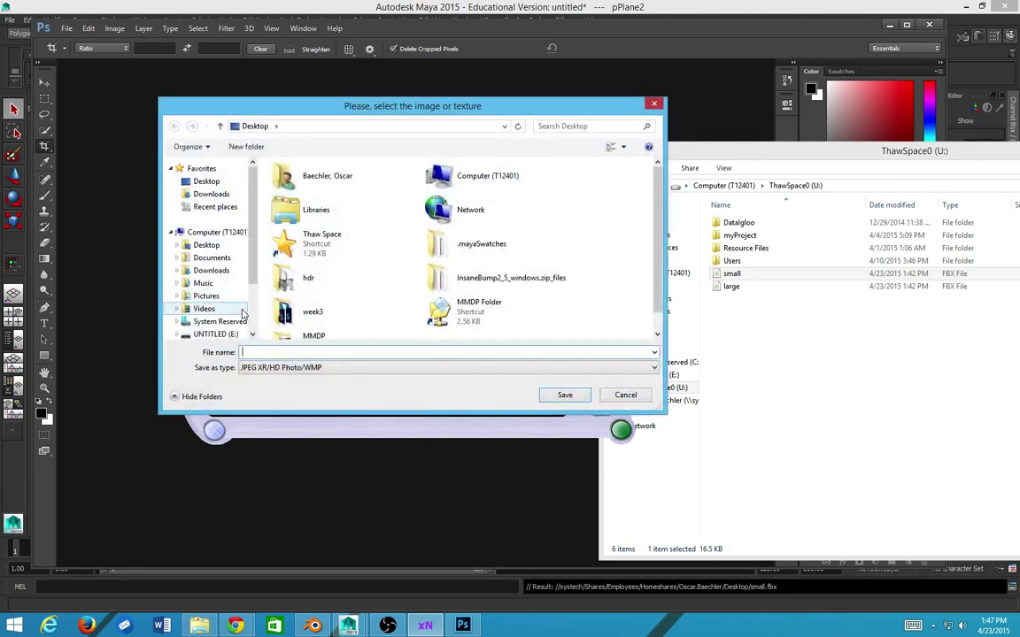
scroll(225, 292, "down", 2)
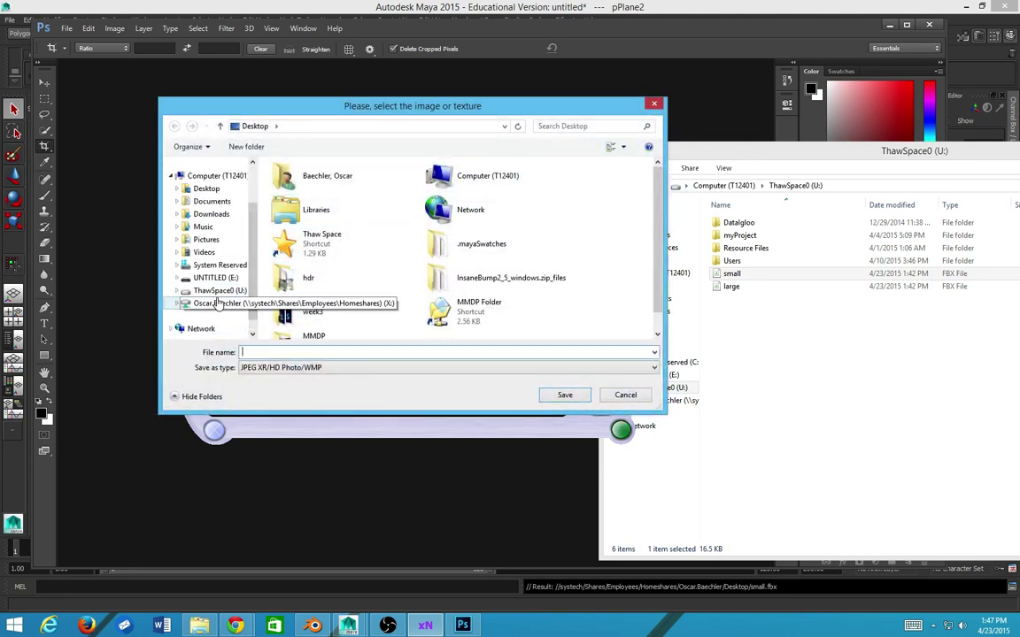
left_click(216, 303)
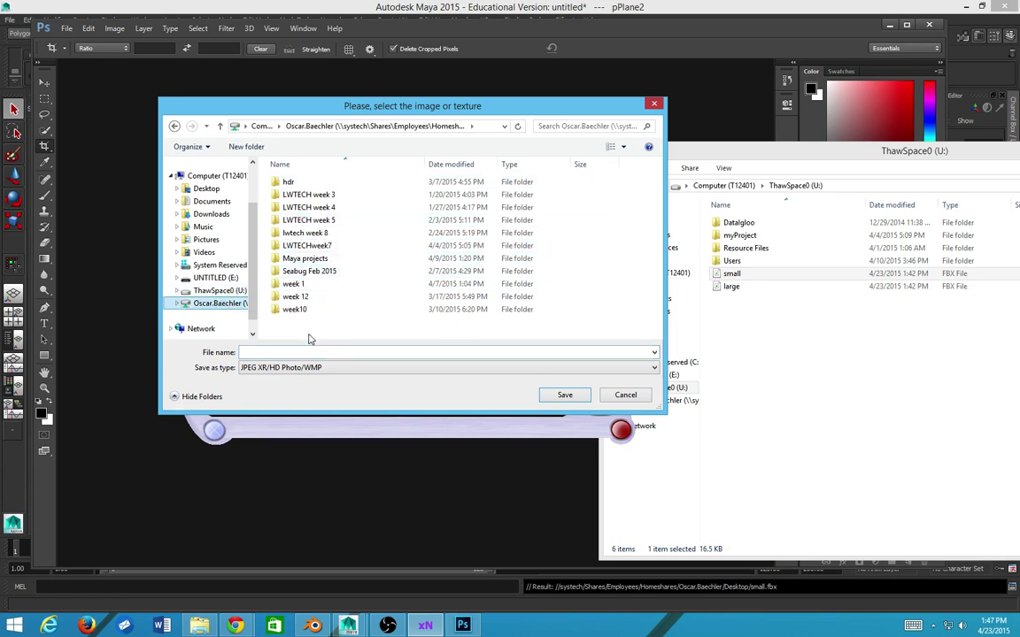
double_click(293, 284)
left_click(296, 207)
left_click(575, 303)
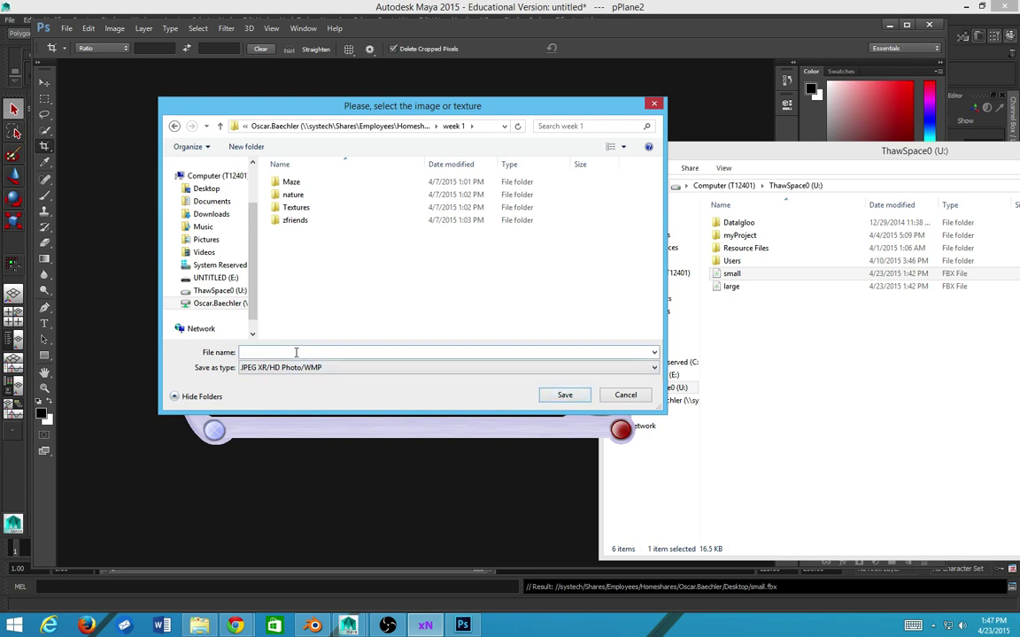
type("wall")
key("Return")
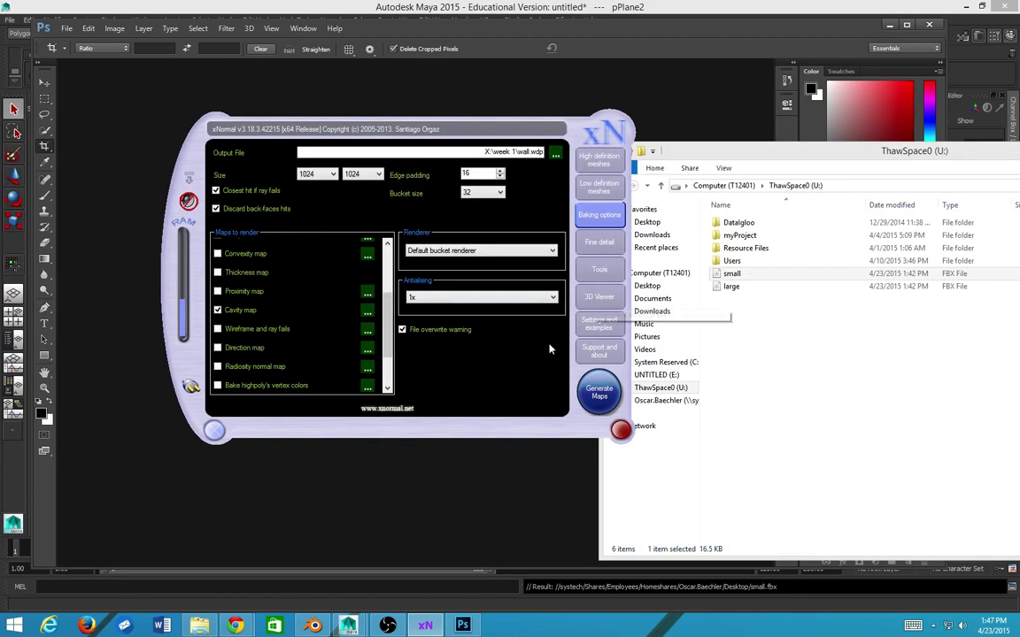
- Try to launch the 3D viewer with small.fbx as the lowpoly mesh
left_click(596, 302)
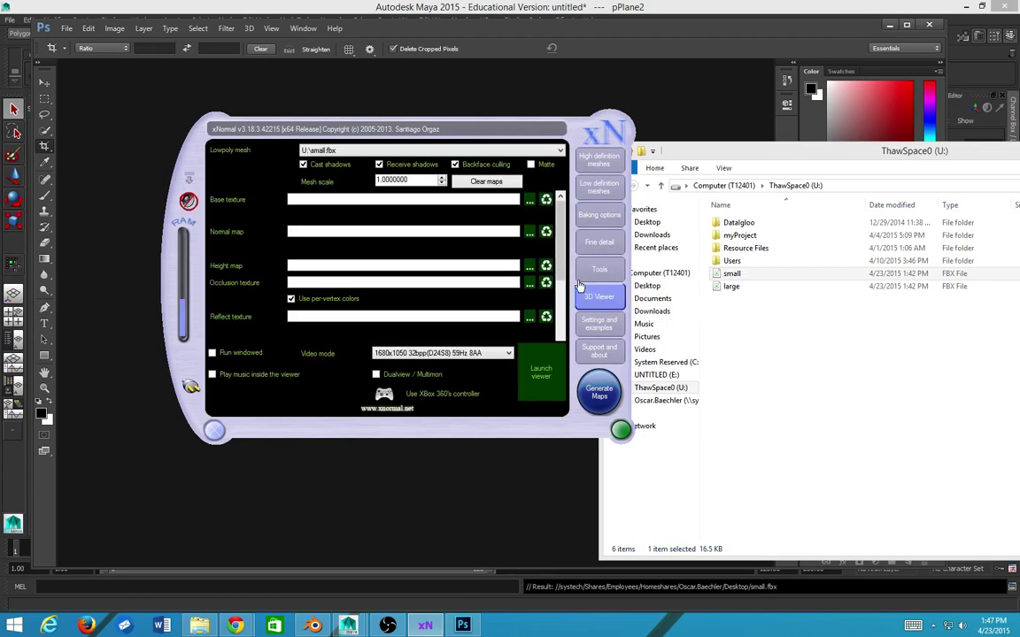
left_click(549, 372)
left_click(542, 363)
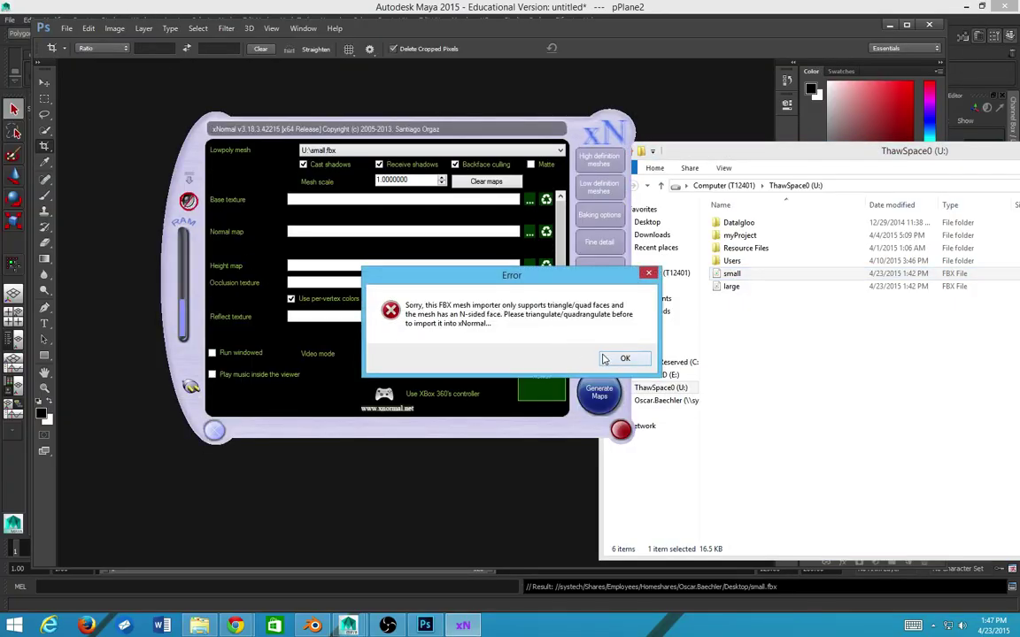
left_click(623, 359)
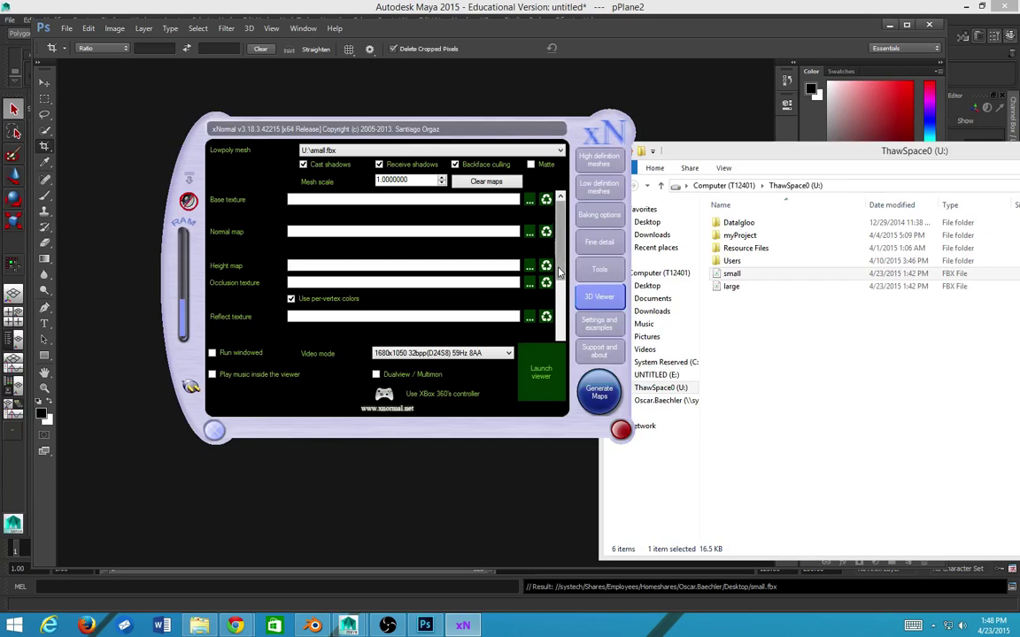
- Try to generate the wall maps with the current baking options
scroll(571, 252, "down", 2)
scroll(571, 253, "up", 2)
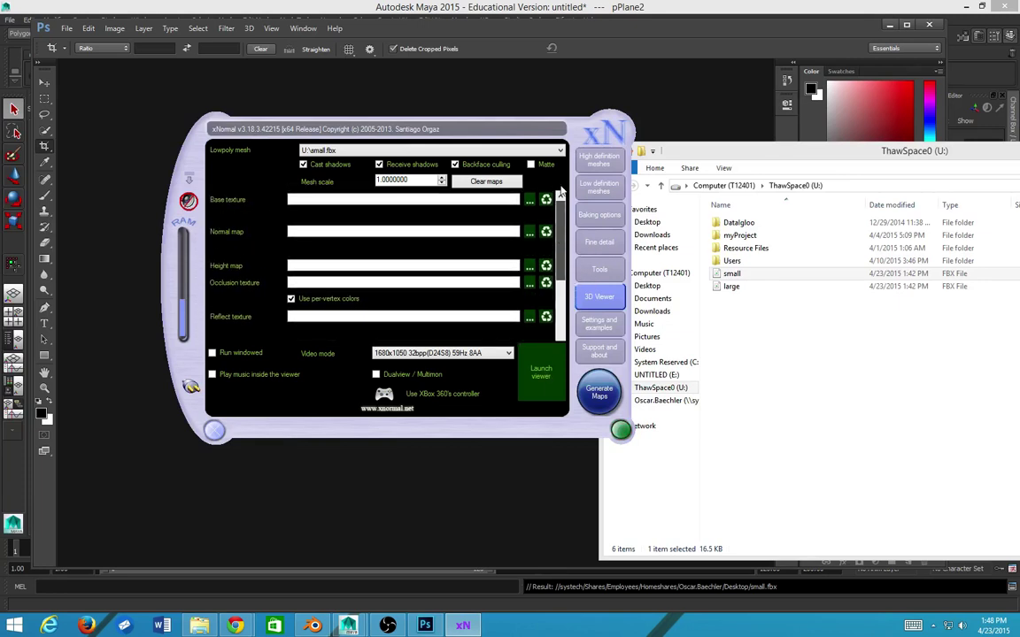
left_click(599, 269)
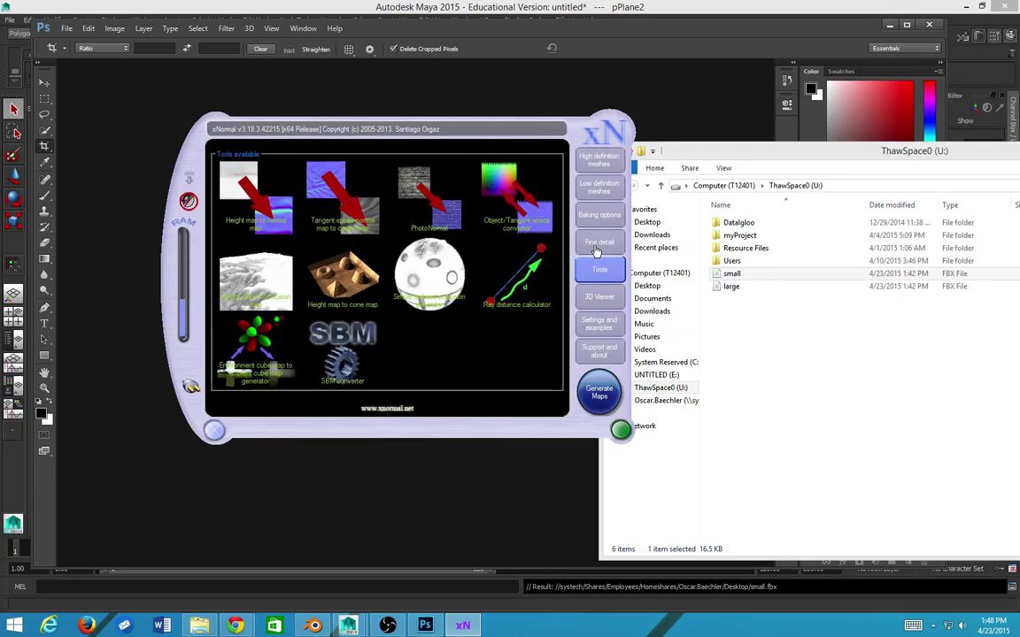
left_click(598, 214)
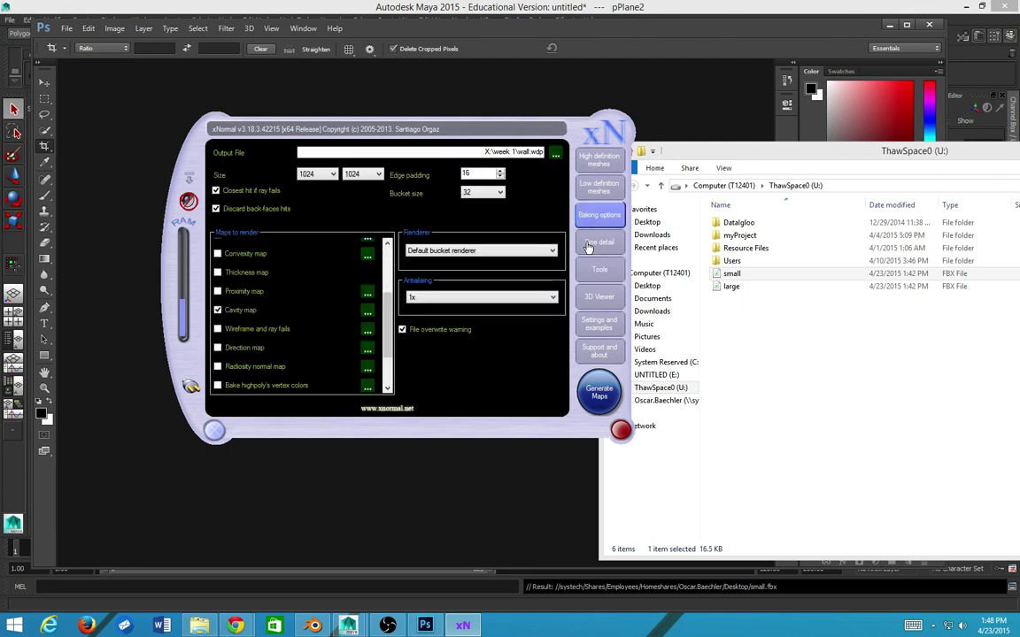
left_click(598, 390)
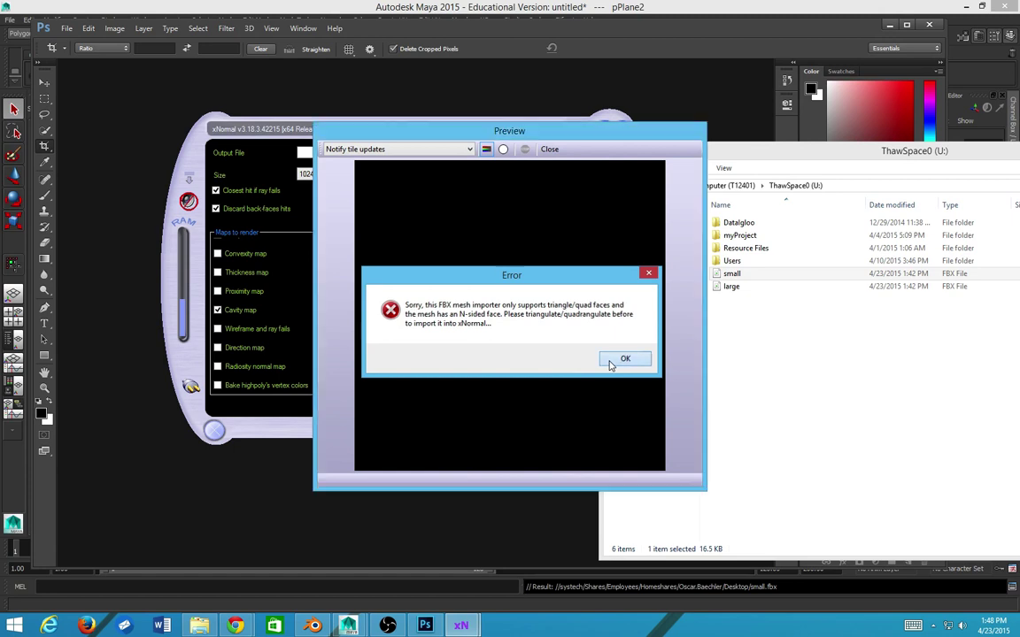
left_click(609, 363)
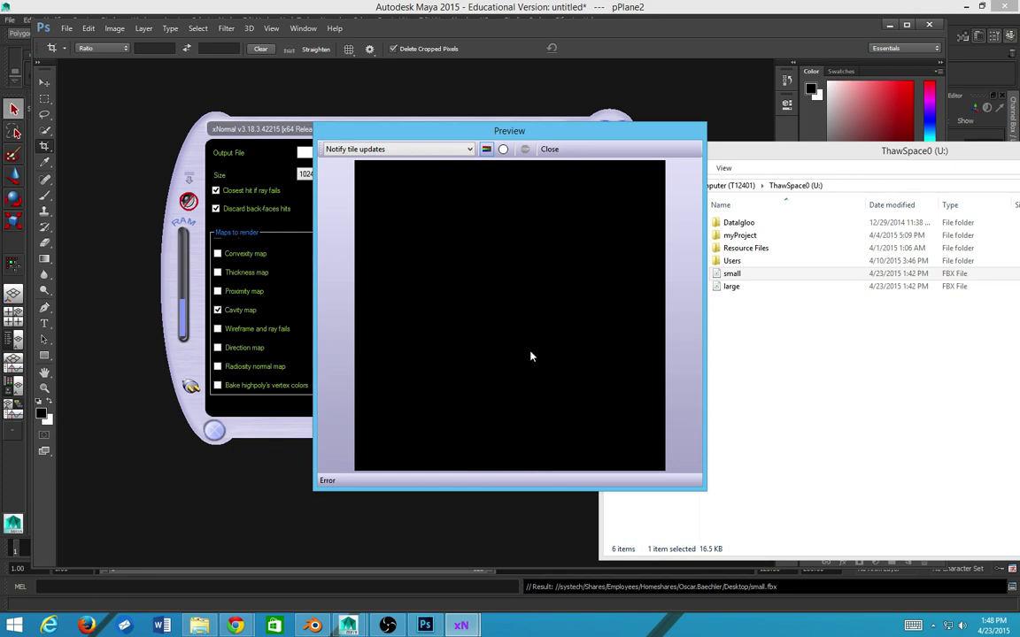
- Switch to Maya and display layer2 with the detailed plane instead of layer1
key("alt+Tab")
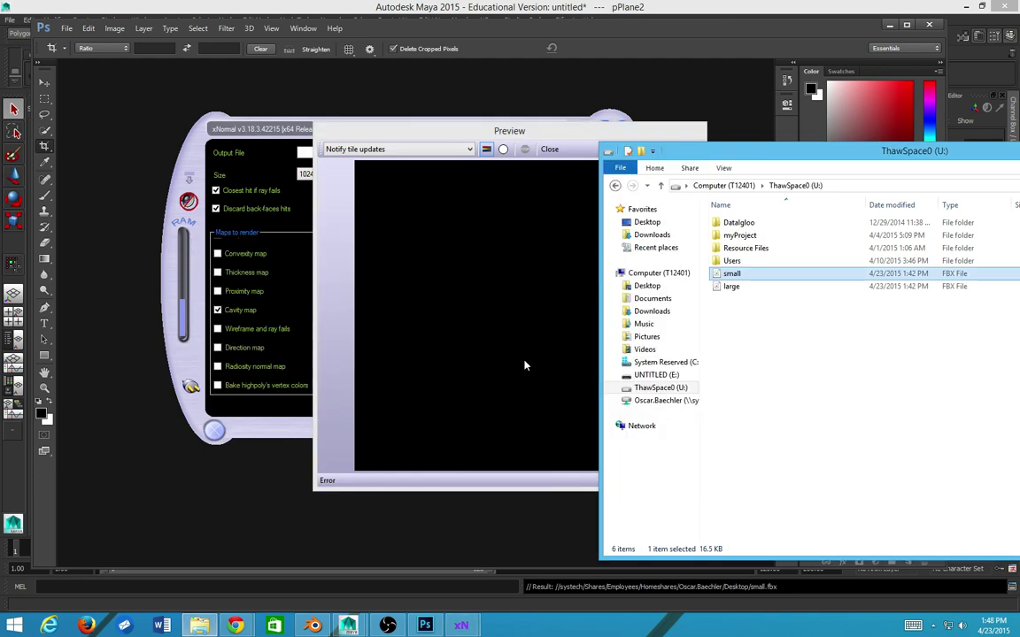
key("alt+Tab")
key("alt+Tab")
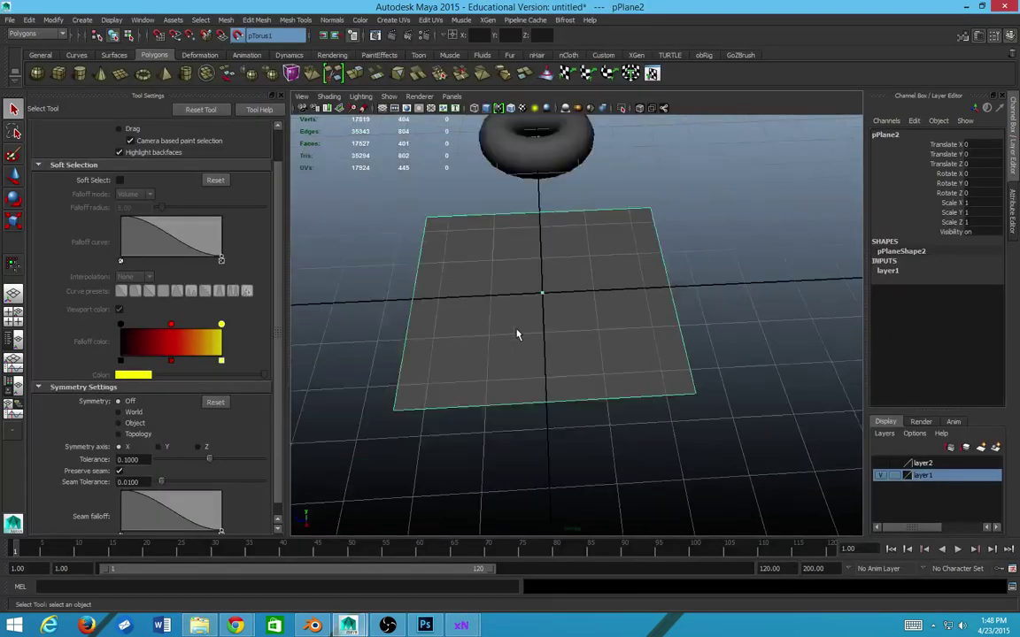
left_click(881, 463)
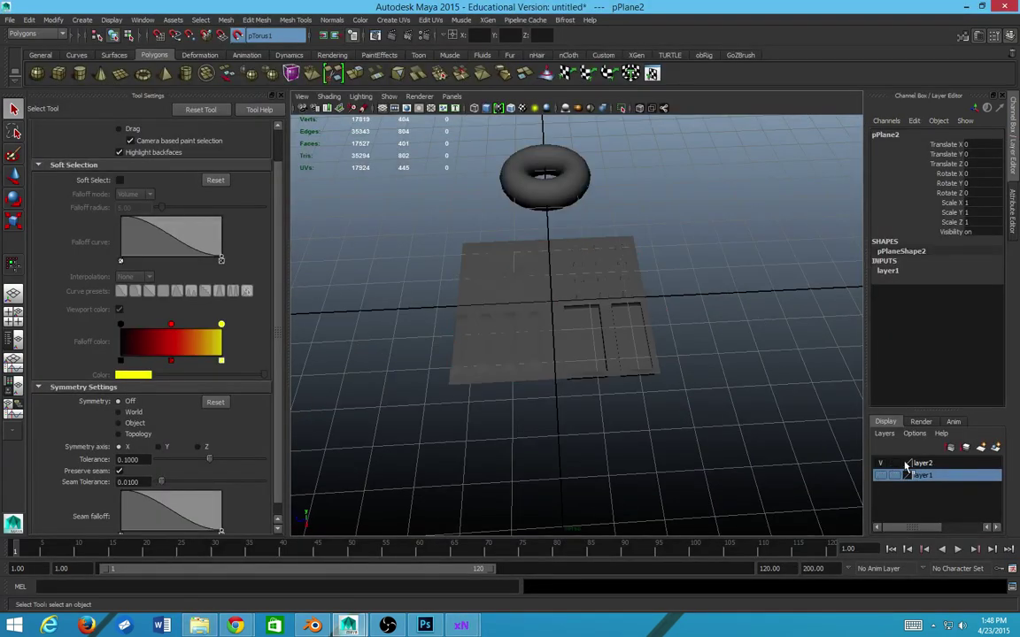
- Select the detailed plane and pick a single face on it beside the dense square section
left_click(602, 308)
scroll(601, 312, "up", 3)
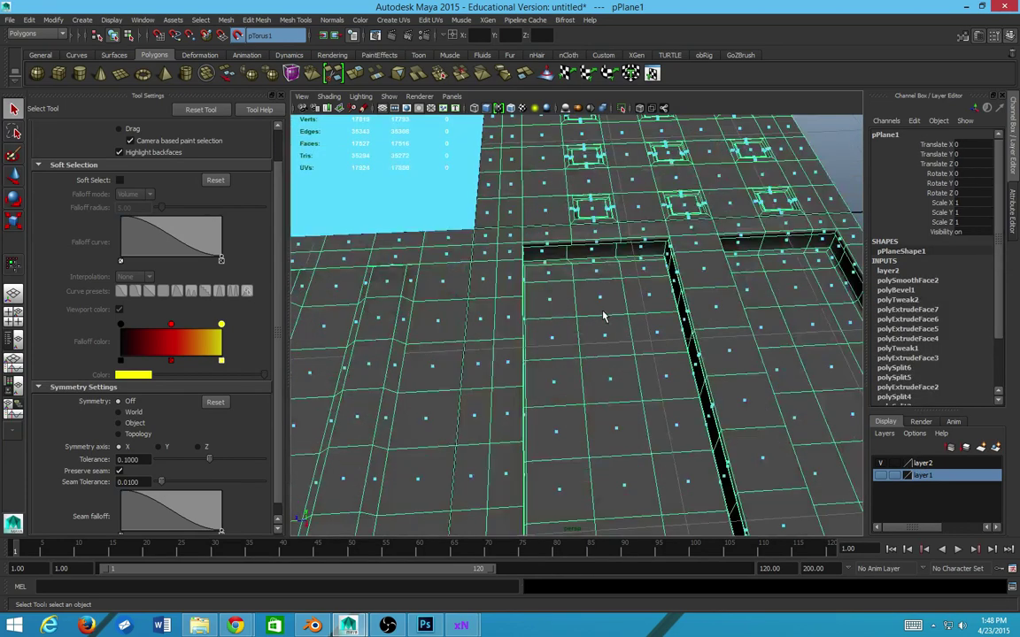
scroll(603, 313, "down", 1)
left_click_drag(619, 305, 584, 326)
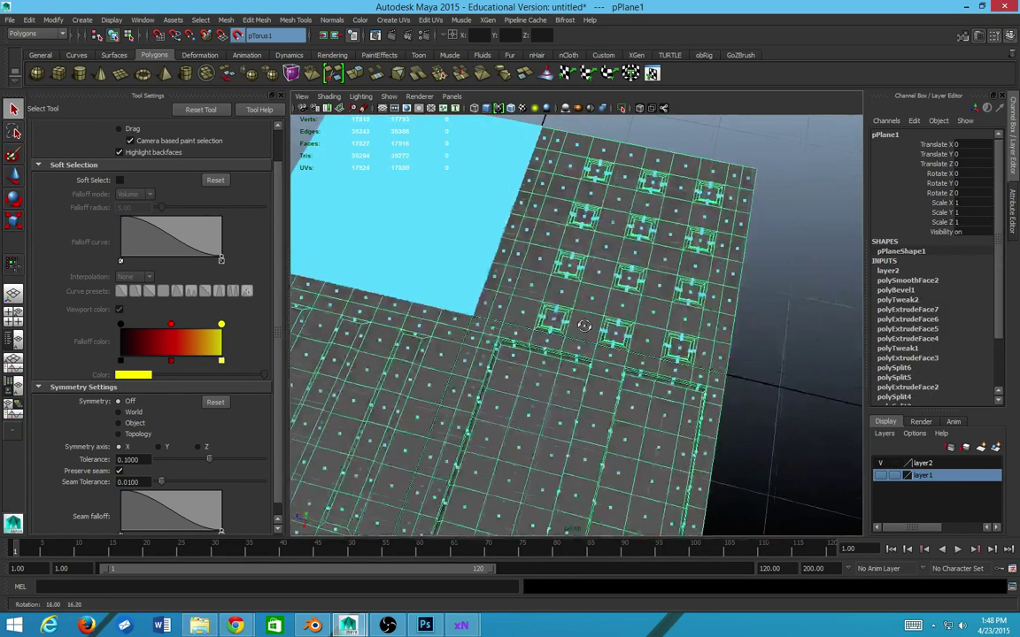
right_click(506, 301)
left_click(510, 280)
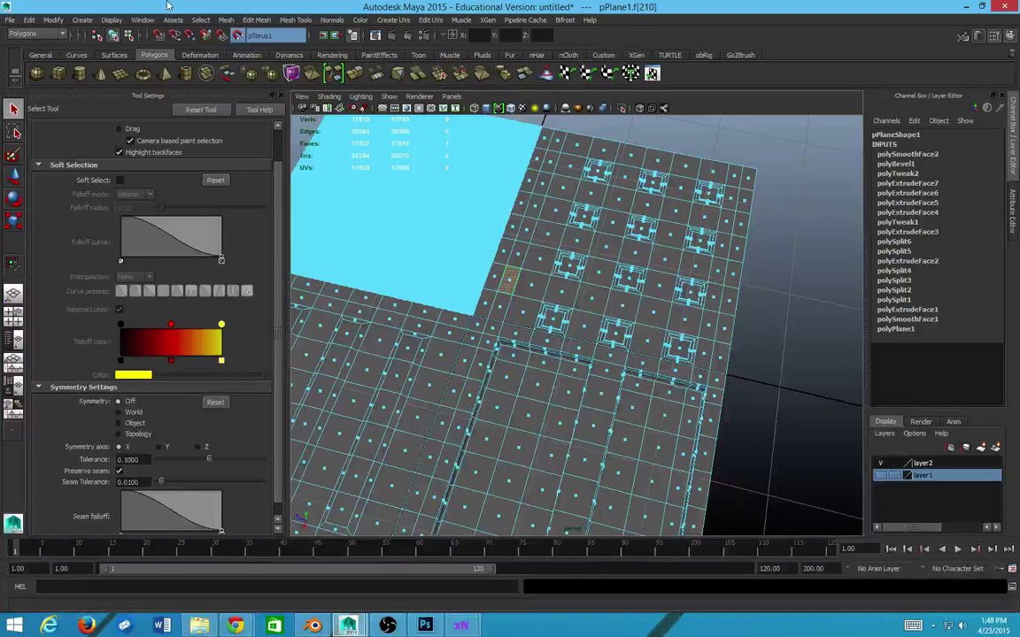
left_click(245, 21)
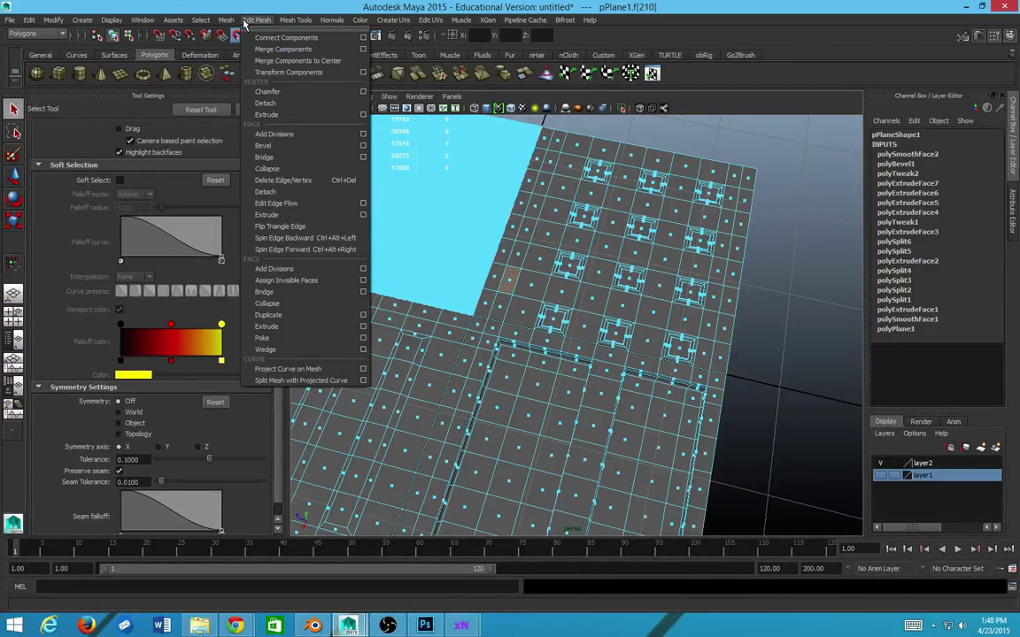
left_click(299, 20)
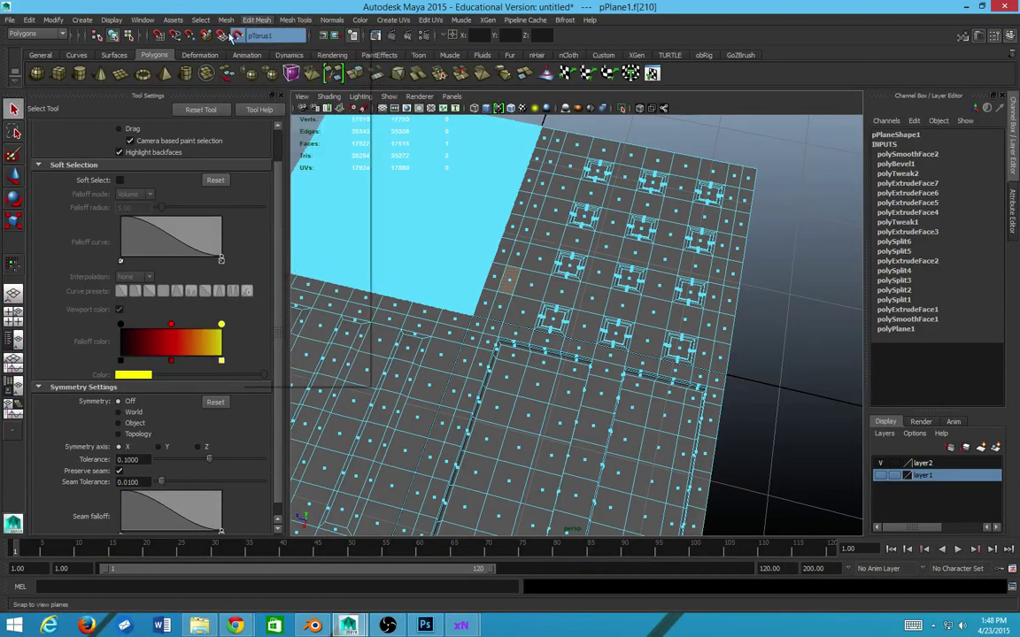
left_click(199, 20)
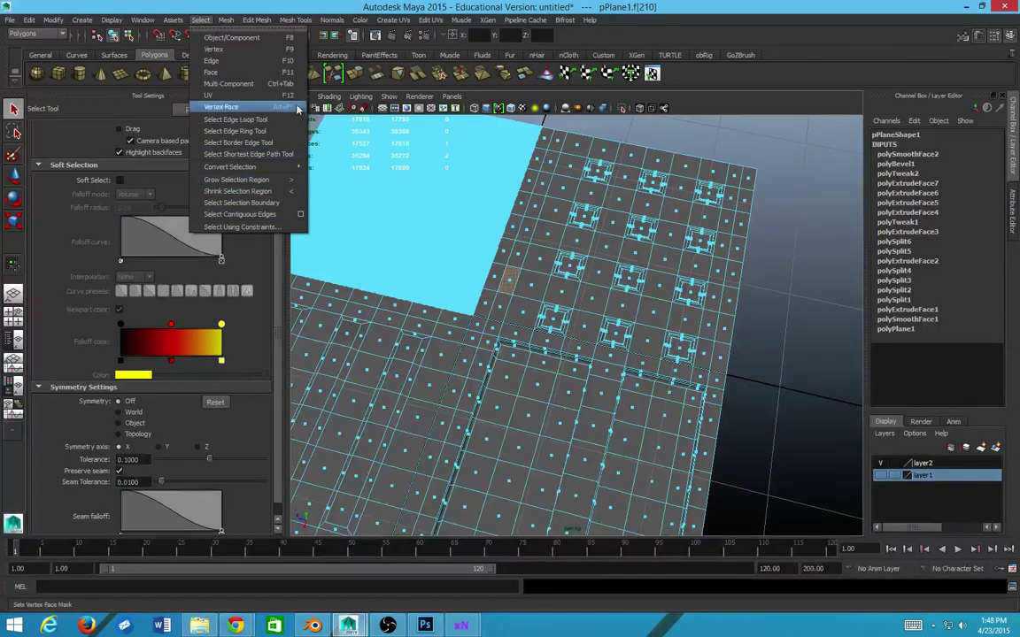
mouse_move(297, 168)
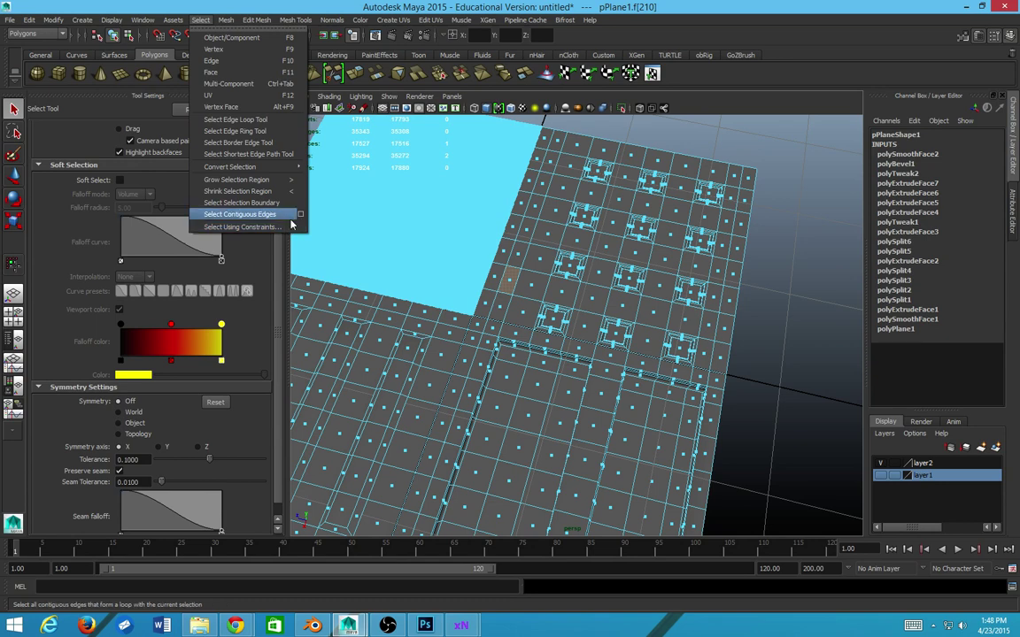
left_click(262, 214)
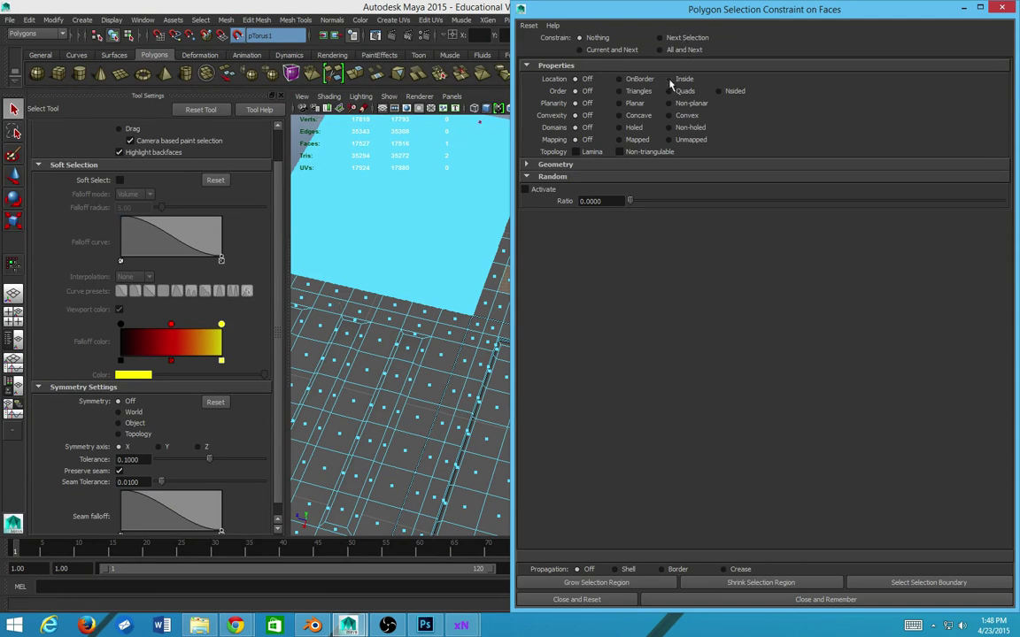
left_click(618, 166)
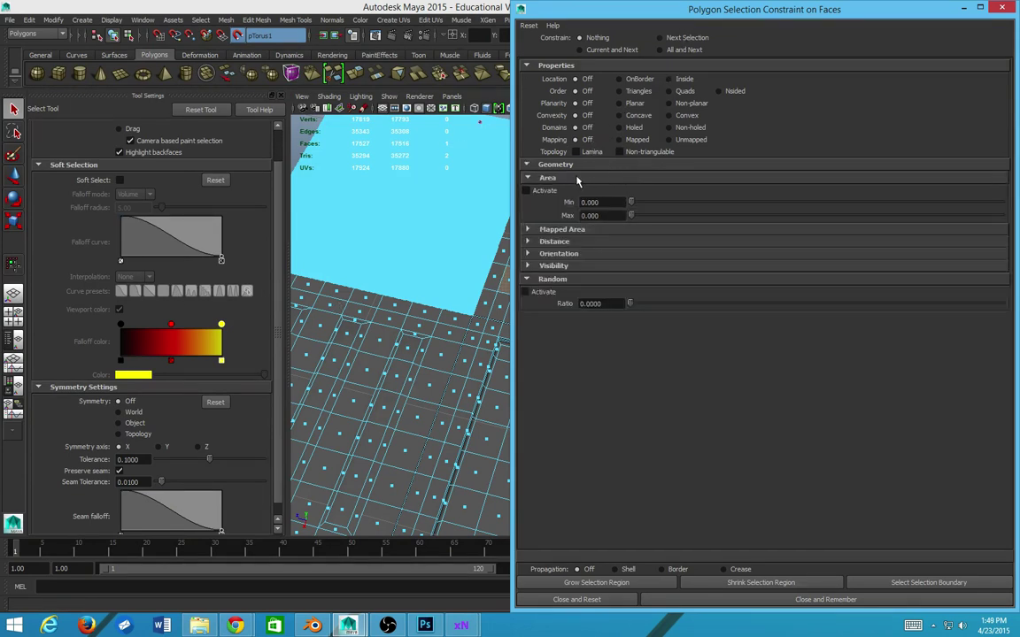
left_click(1001, 8)
- Run a mesh Cleanup on the detailed plane that tessellates faces with more than 4 sides
left_click(173, 19)
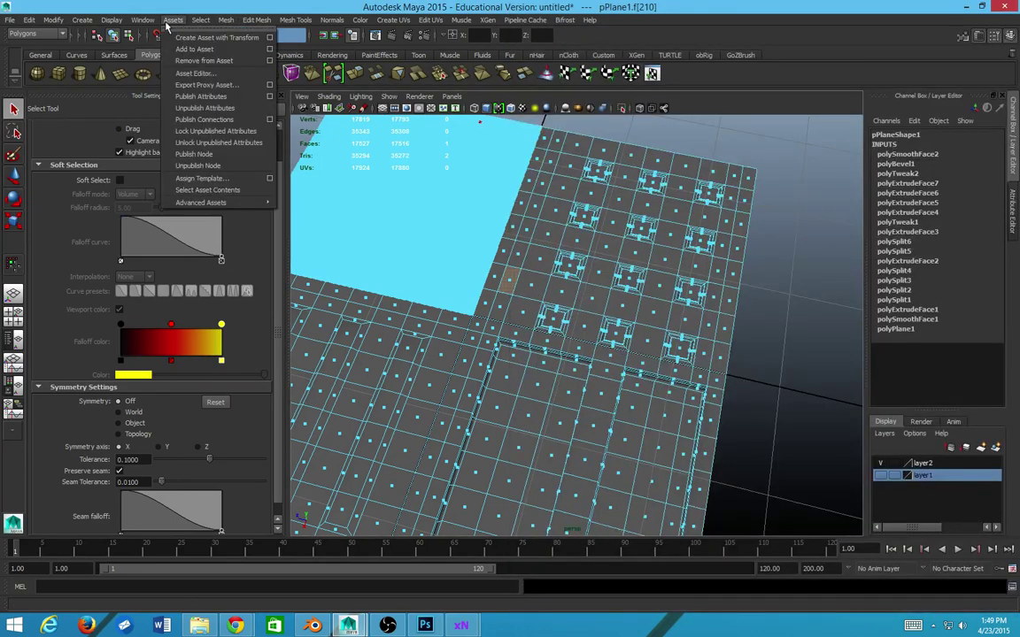
left_click(256, 19)
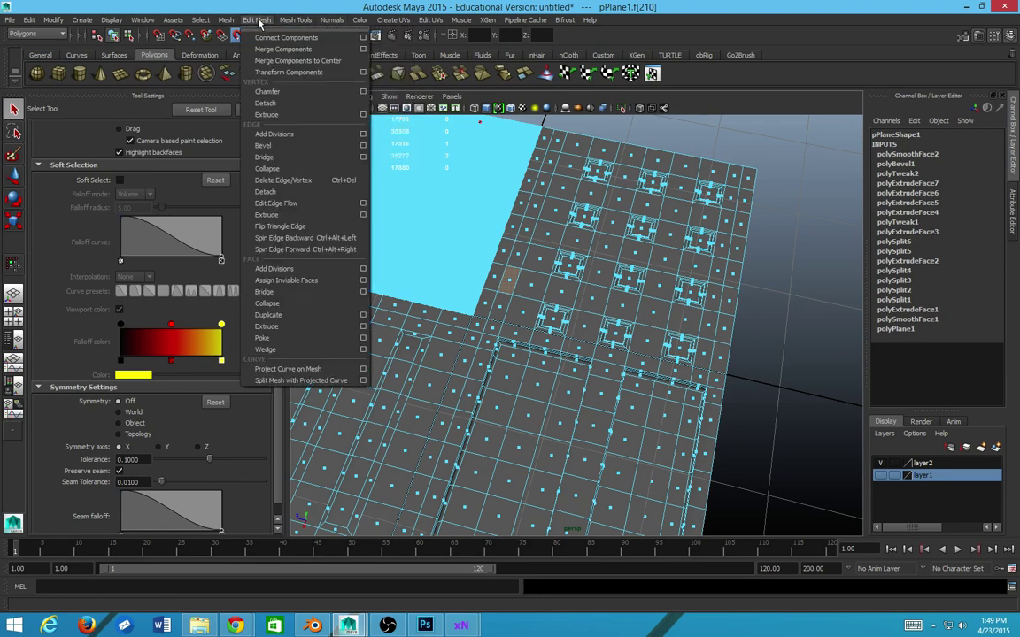
mouse_move(226, 20)
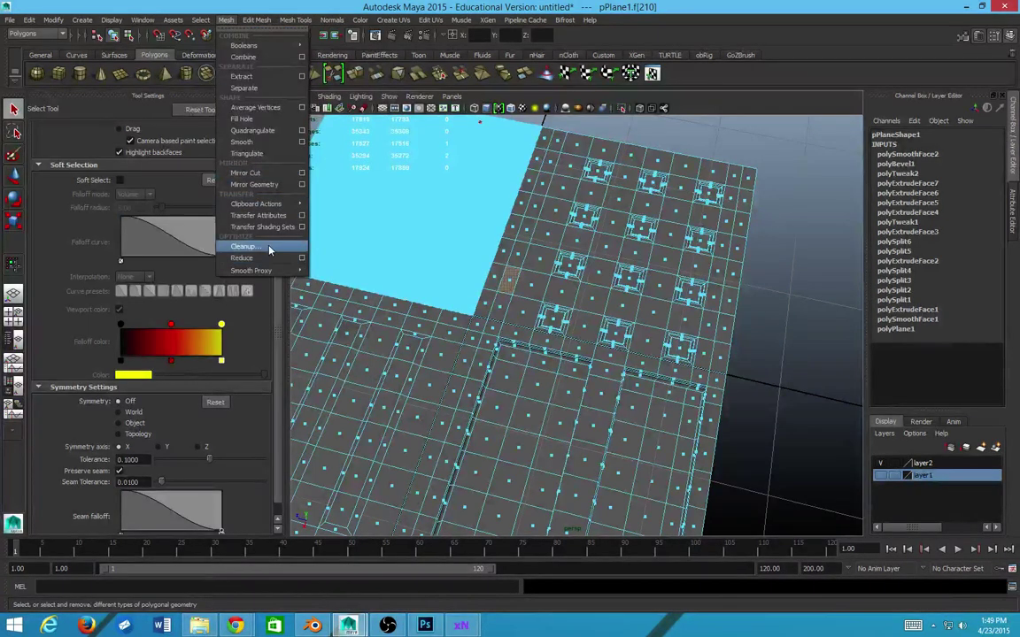
left_click(242, 220)
scroll(422, 209, "down", 3)
scroll(389, 202, "up", 2)
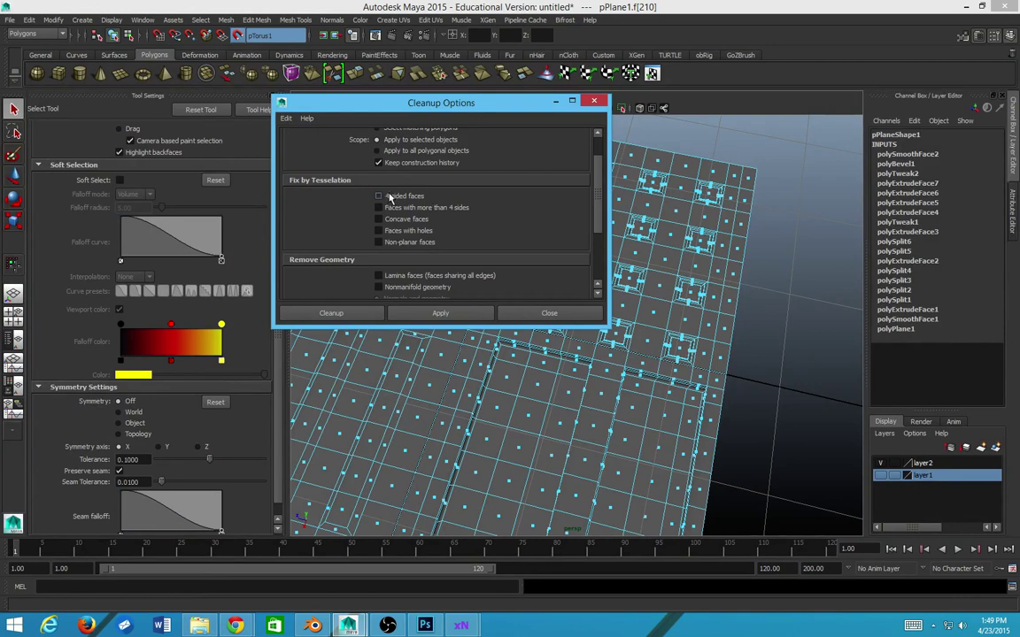
scroll(389, 198, "down", 3)
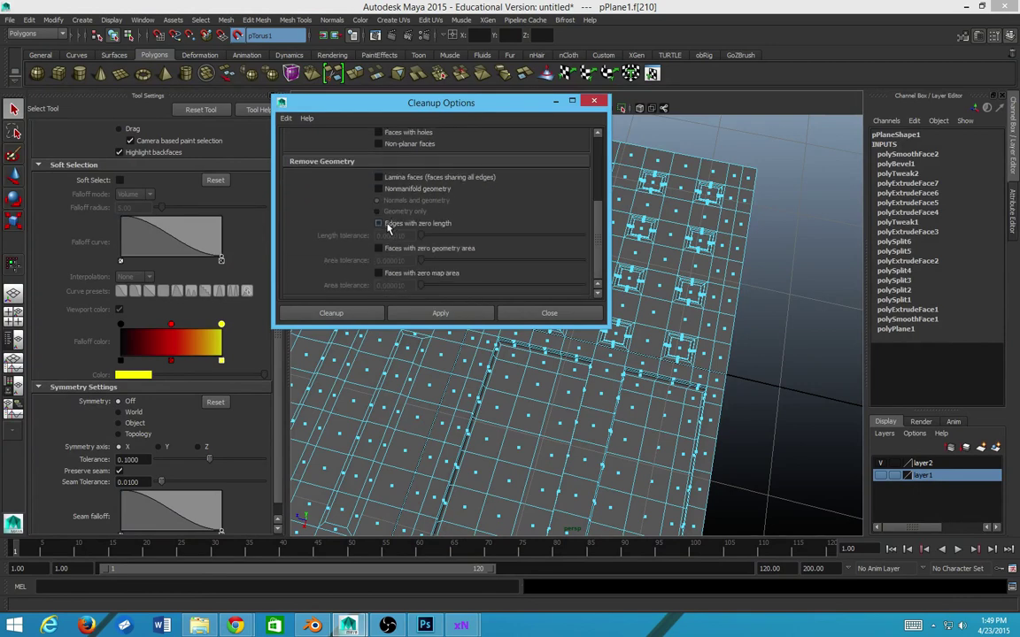
scroll(385, 275, "up", 2)
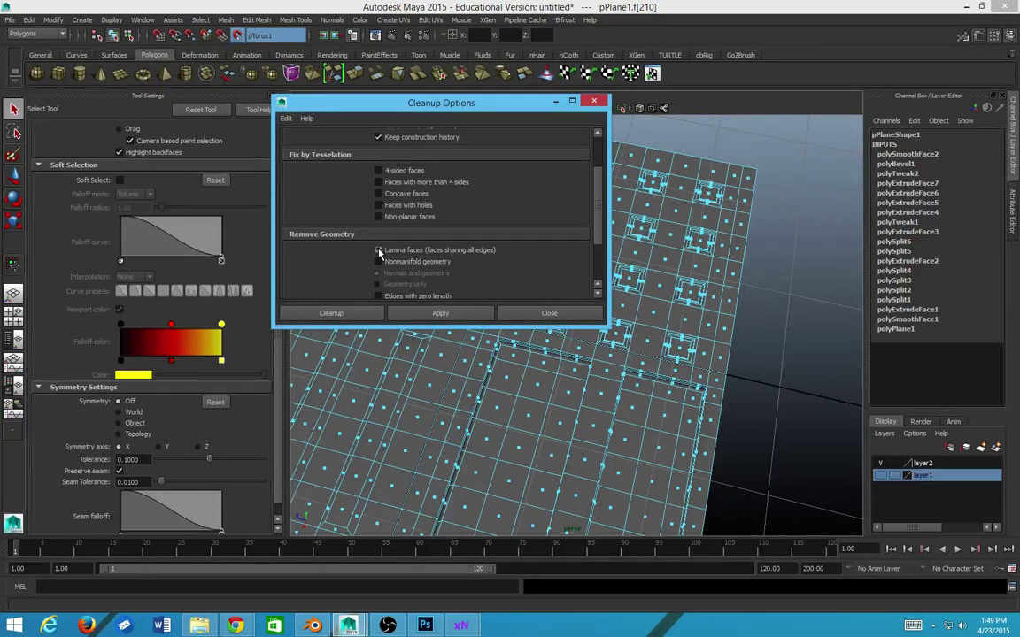
scroll(378, 253, "up", 2)
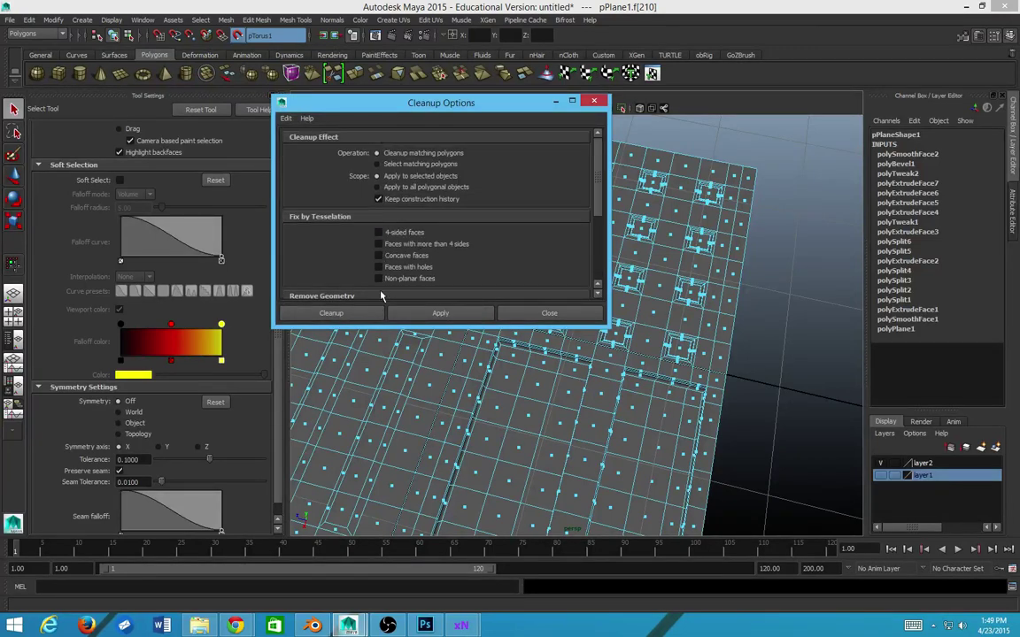
left_click(380, 244)
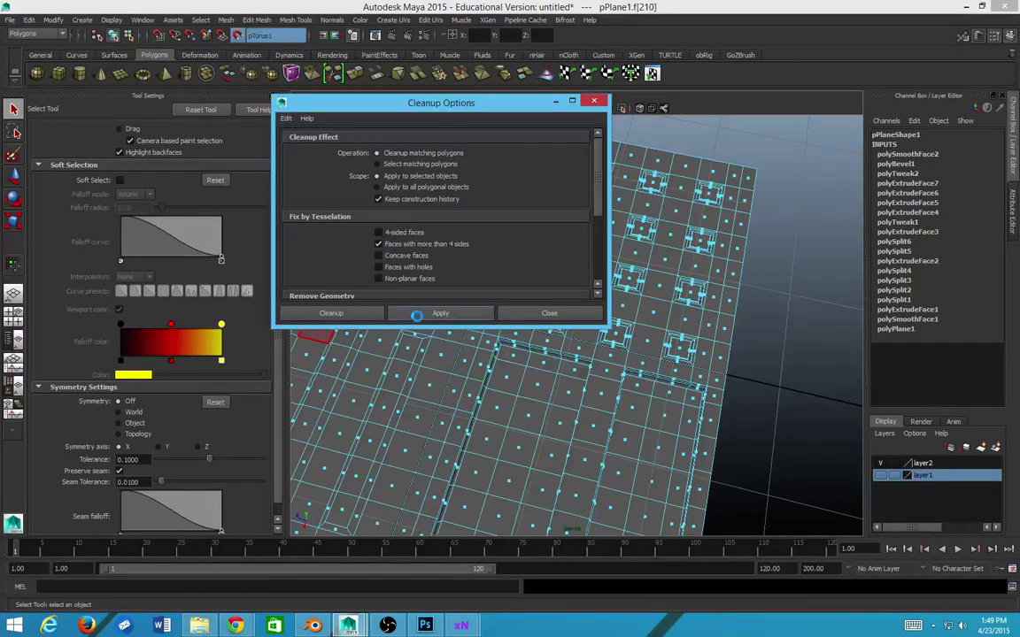
scroll(597, 220, "down", 1)
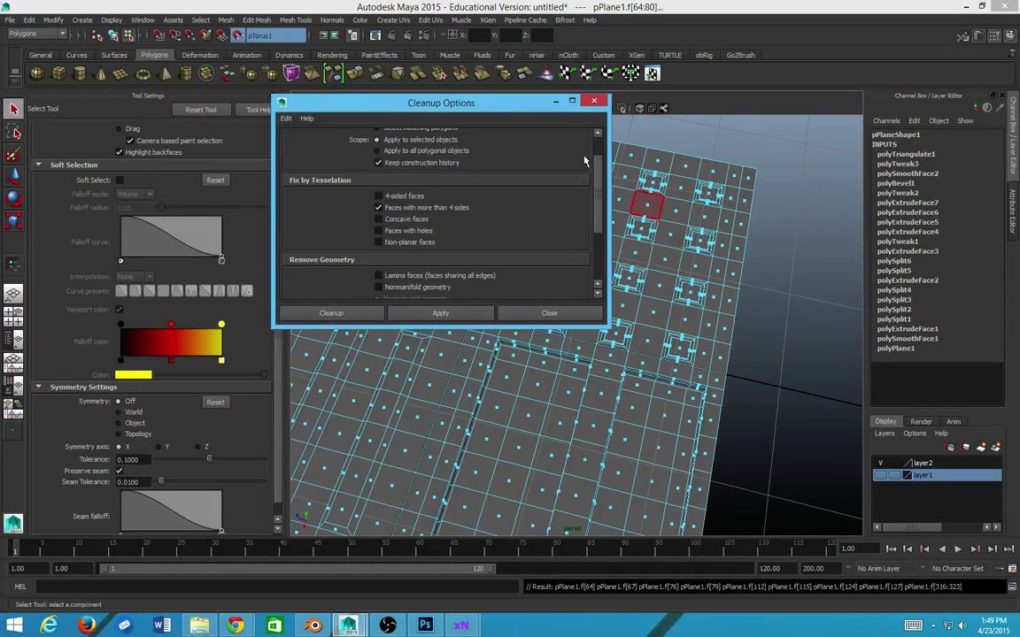
left_click(592, 103)
- Examine the tessellated faces along the border of the dense square section
scroll(562, 335, "up", 10)
scroll(416, 294, "down", 10)
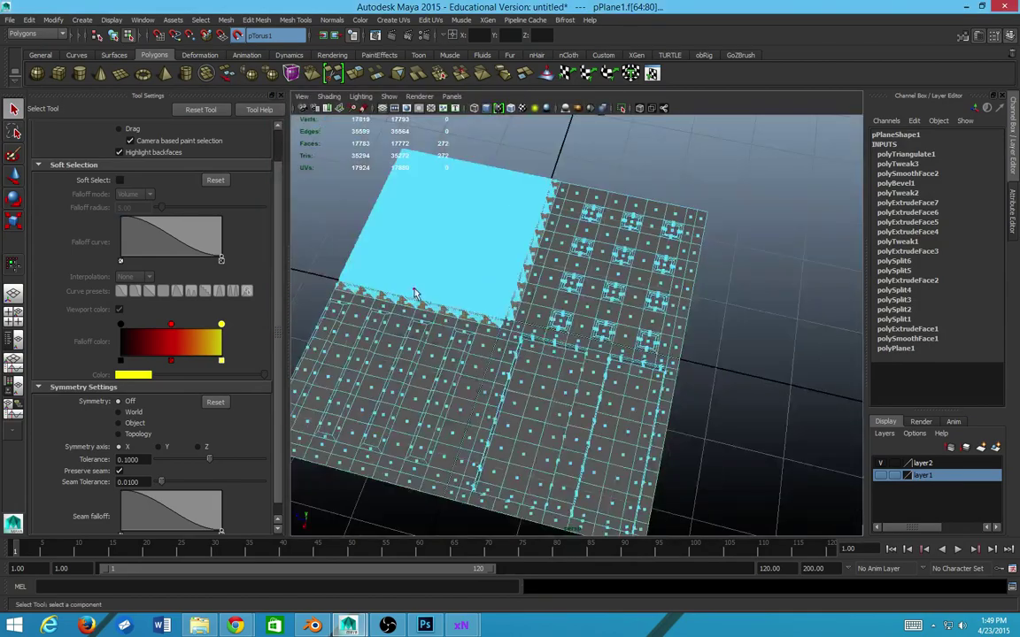
scroll(439, 300, "up", 5)
left_click_drag(439, 300, 582, 357)
scroll(582, 357, "up", 3)
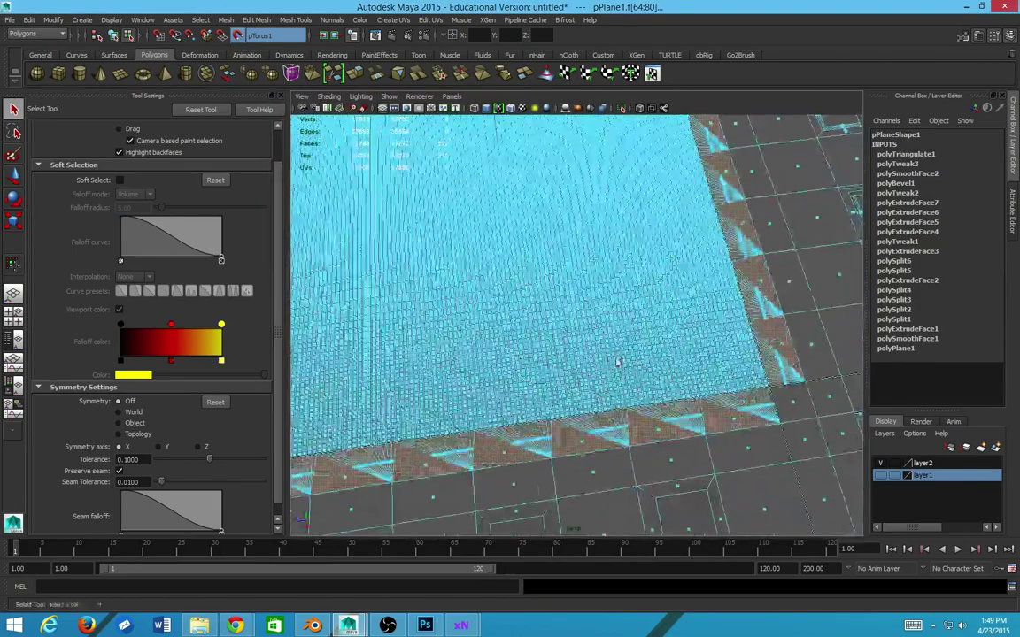
scroll(559, 326, "down", 8)
scroll(618, 333, "up", 8)
scroll(618, 333, "down", 4)
scroll(538, 210, "up", 4)
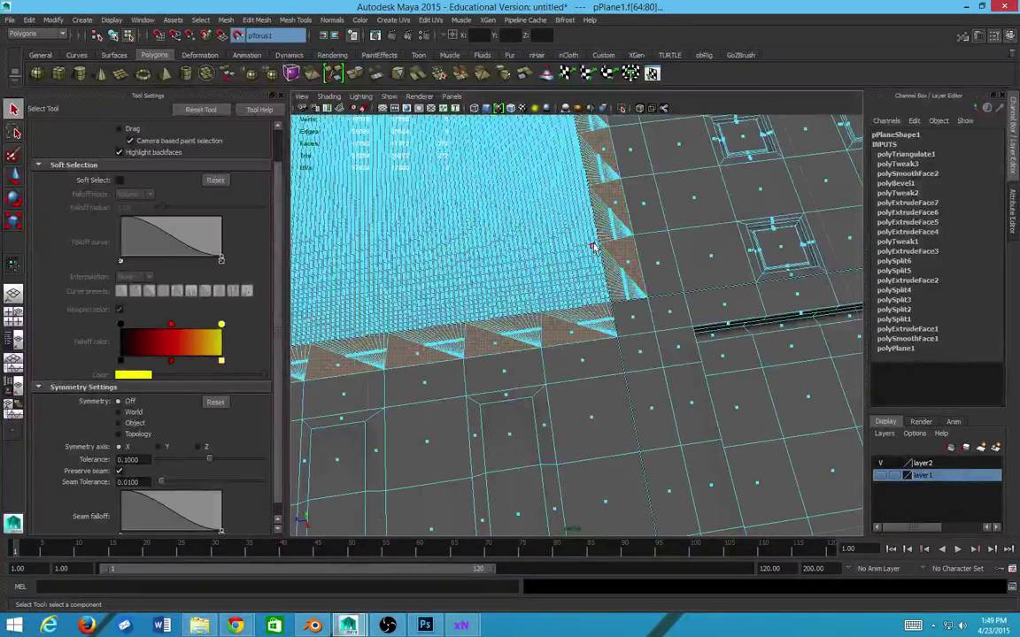
scroll(598, 243, "up", 2)
scroll(602, 239, "down", 5)
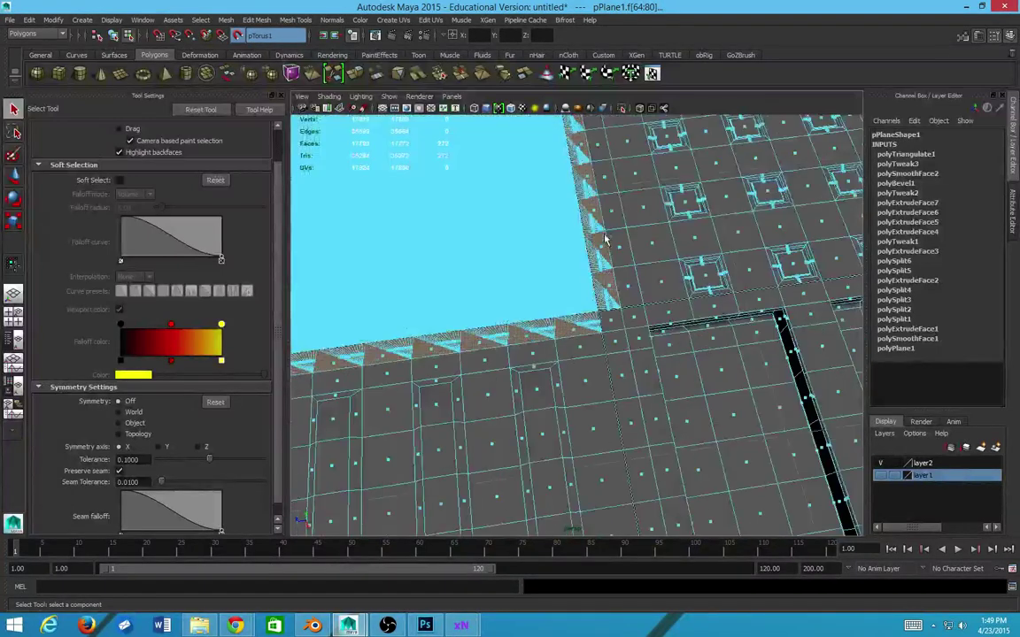
mouse_move(603, 241)
left_mouse_down()
mouse_move(666, 407)
mouse_move(680, 416)
mouse_move(587, 239)
left_mouse_up()
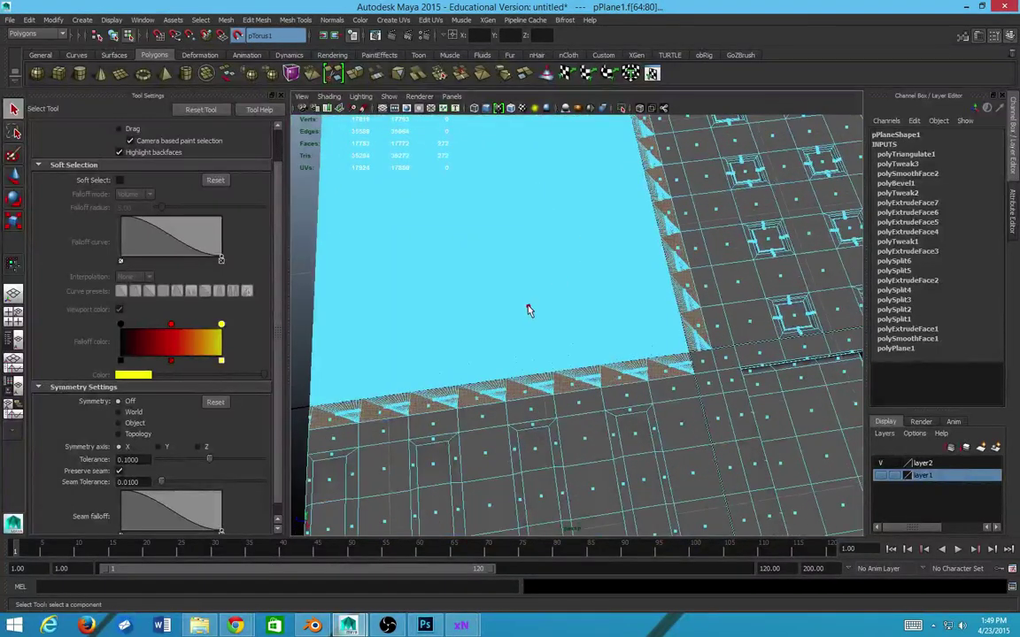
- Return to object selection mode and select the whole detailed plane
key("F8")
scroll(535, 316, "down", 6)
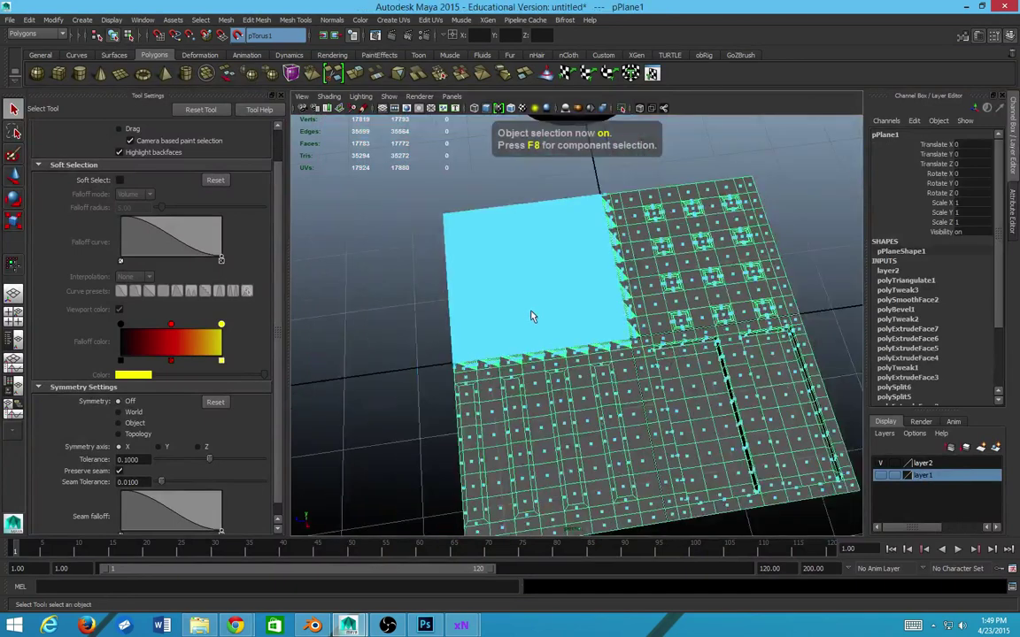
scroll(533, 346, "up", 4)
left_click_drag(531, 345, 454, 220)
left_click(397, 256)
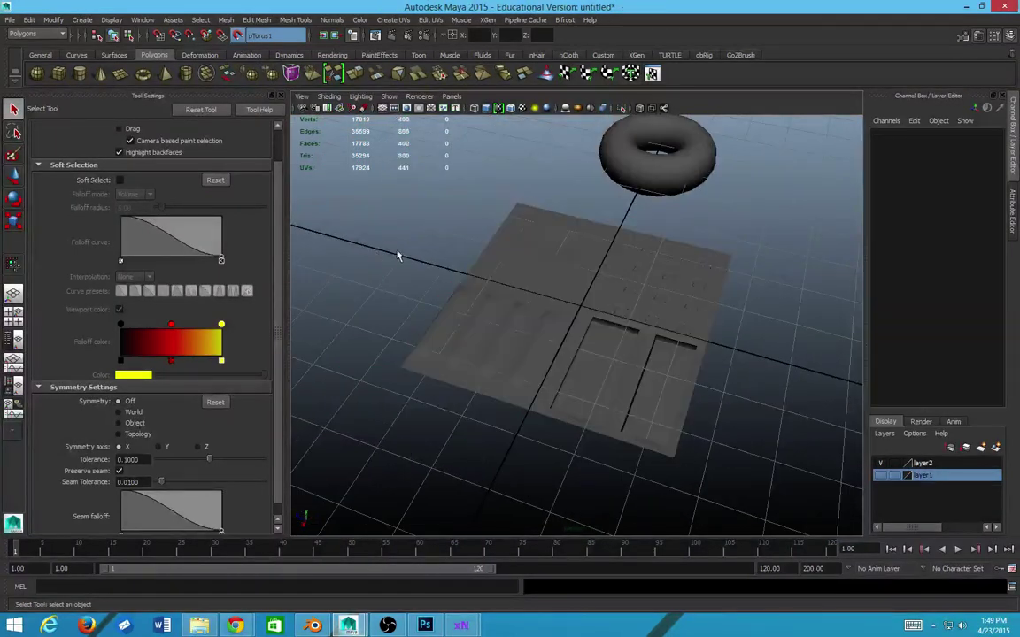
scroll(632, 390, "up", 4)
left_click(551, 314)
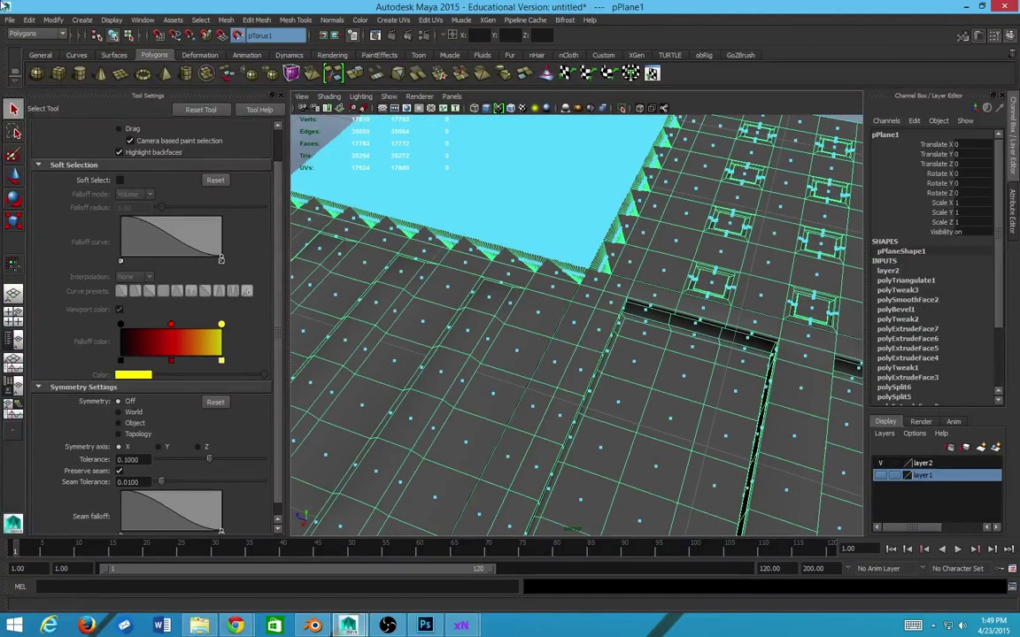
- Export the selected detailed plane as FBX to the X: drive, replacing the existing large.fbx
left_click(14, 21)
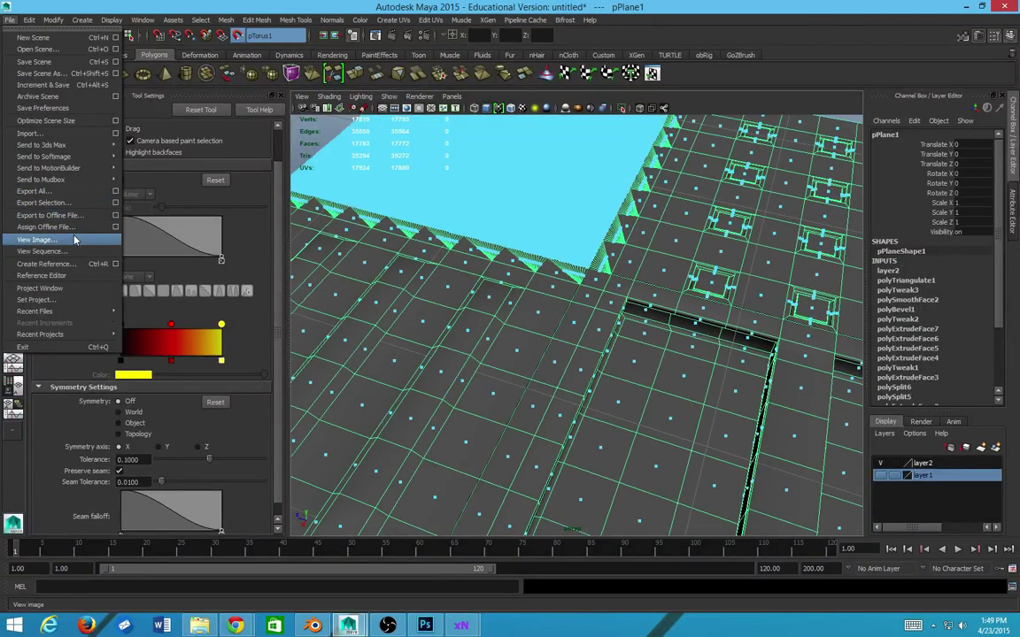
left_click(71, 203)
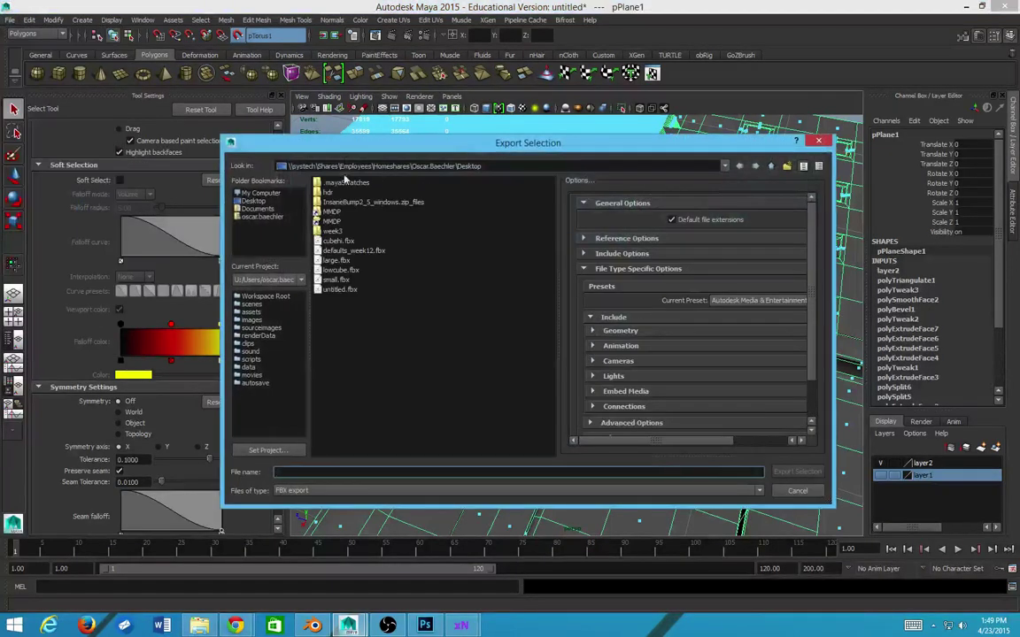
left_click(257, 209)
left_click(262, 217)
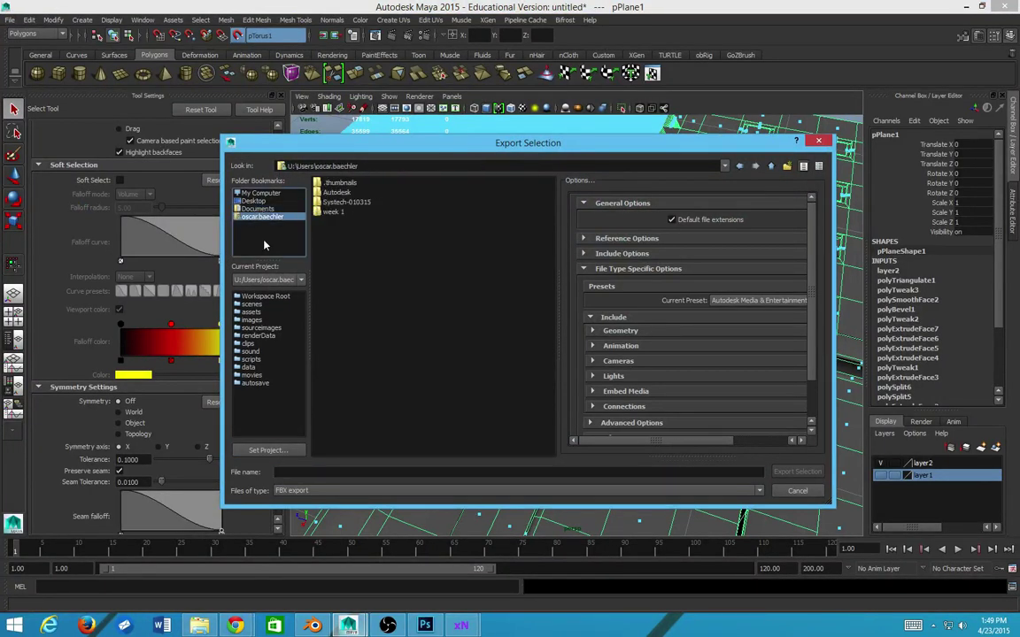
left_click(260, 192)
double_click(314, 208)
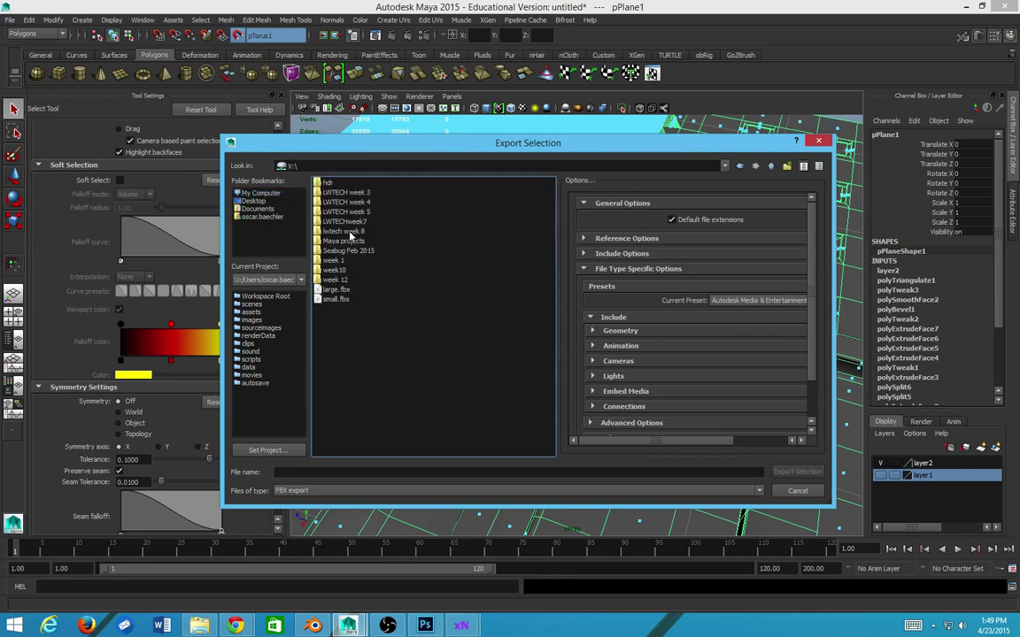
left_click(335, 290)
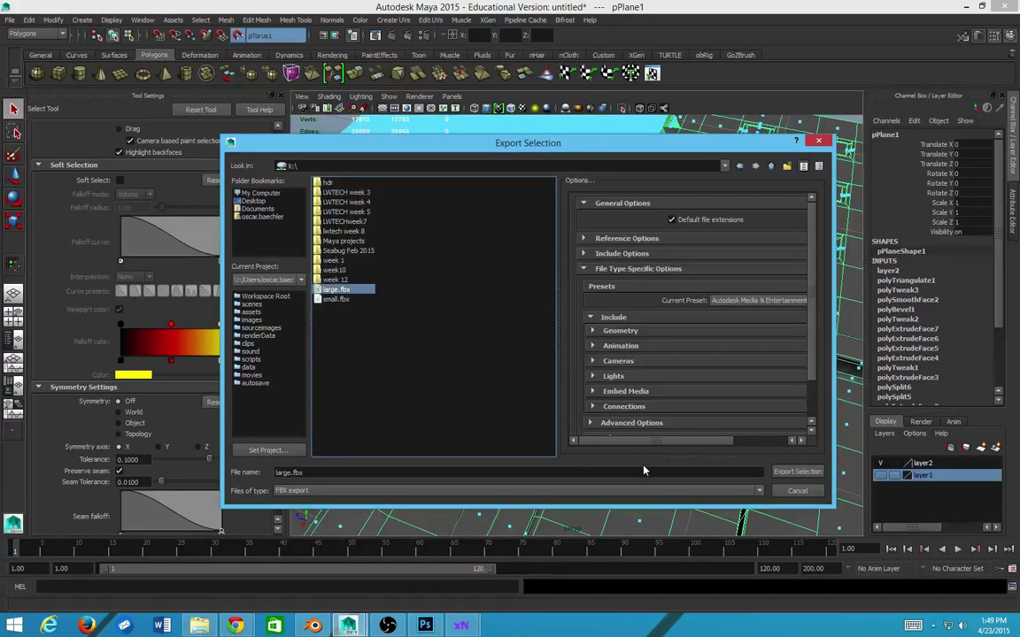
left_click(798, 473)
left_click(501, 343)
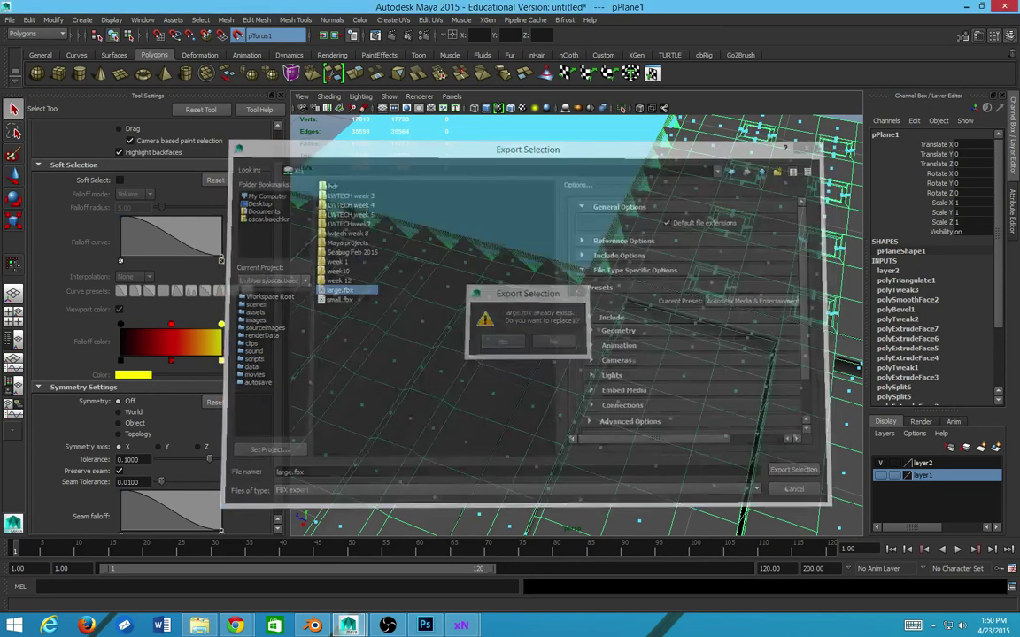
- Switch to xNormal, close the bake preview, and remove the U: drive's large.fbx from the high definition meshes
mouse_move(460, 626)
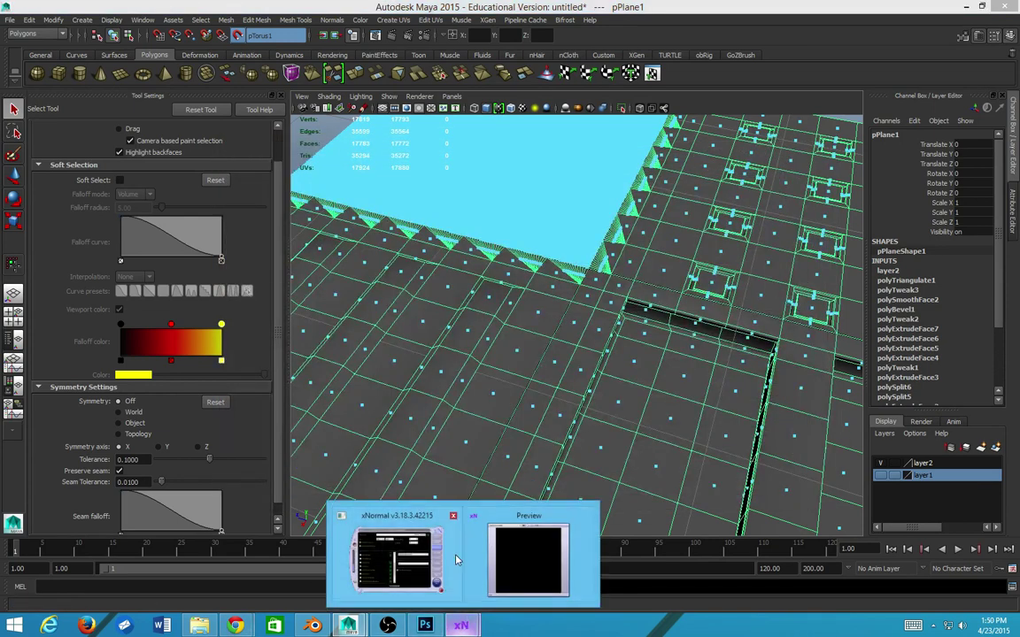
left_click(457, 559)
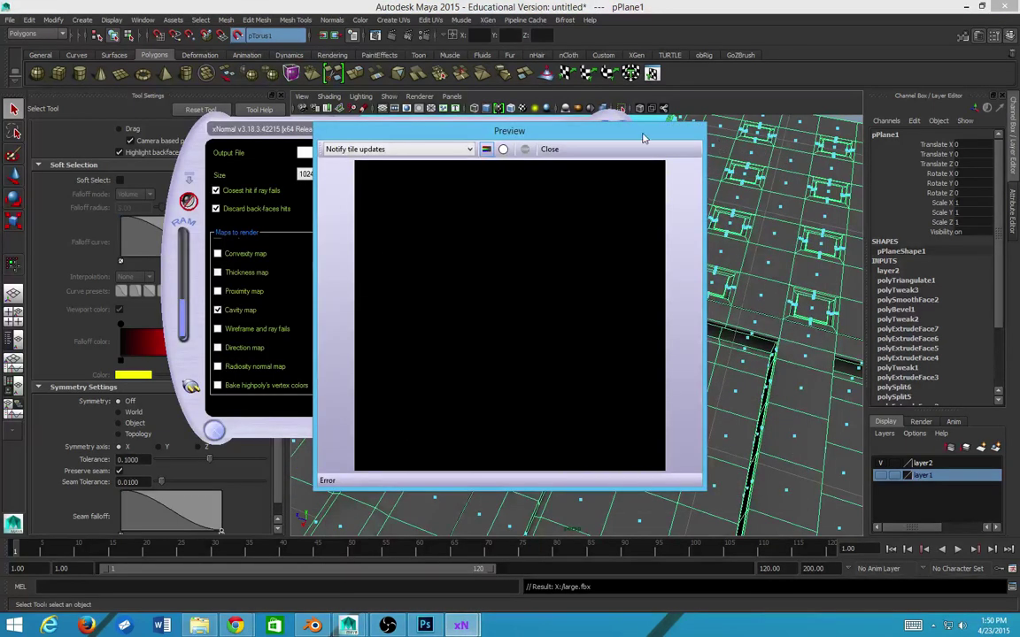
left_click(546, 150)
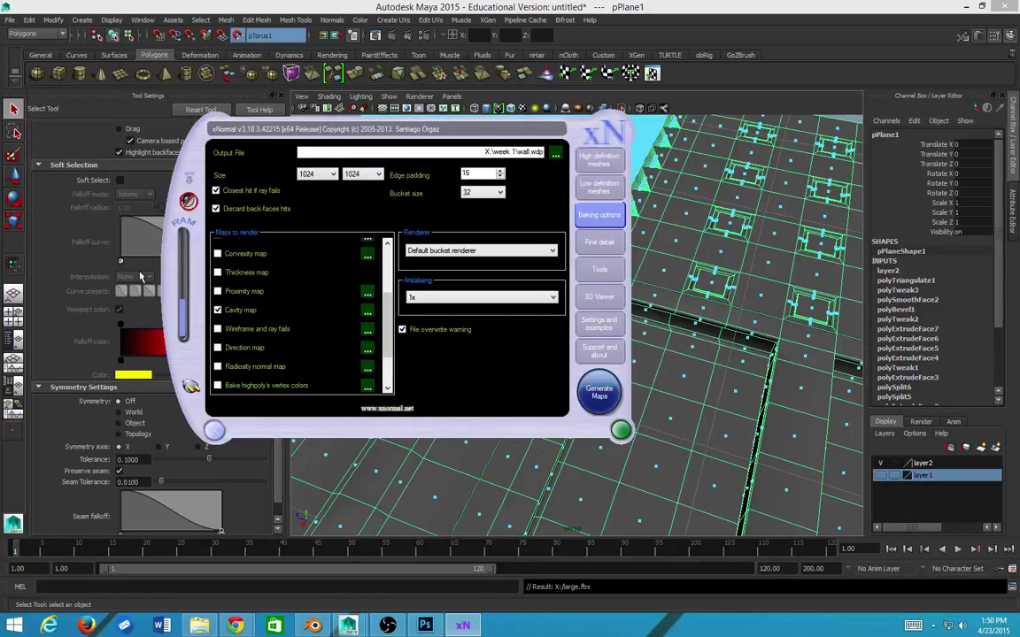
left_click(599, 160)
right_click(273, 166)
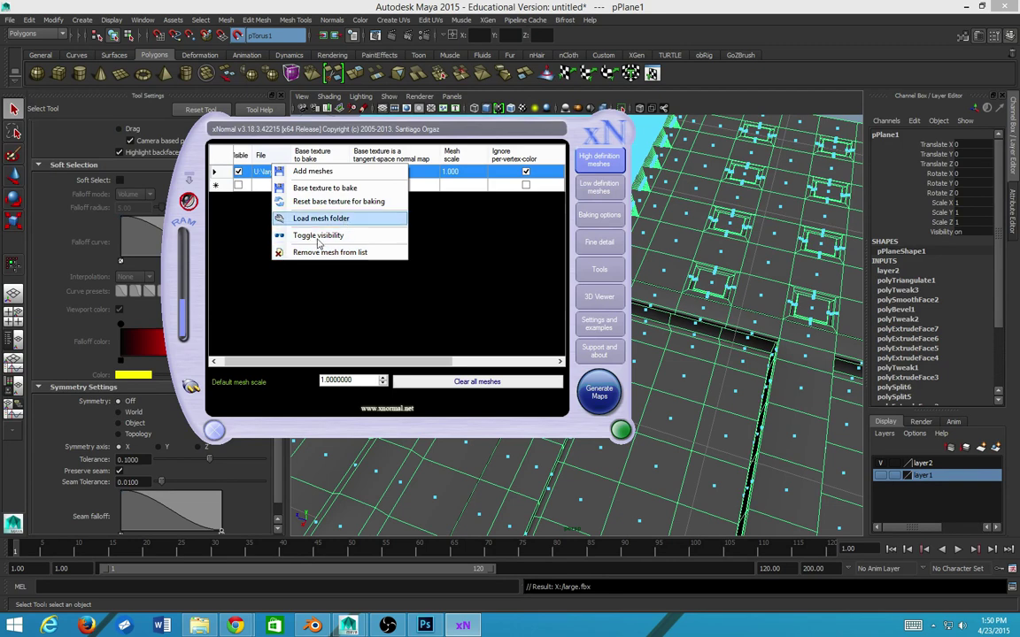
left_click(199, 213)
right_click(271, 177)
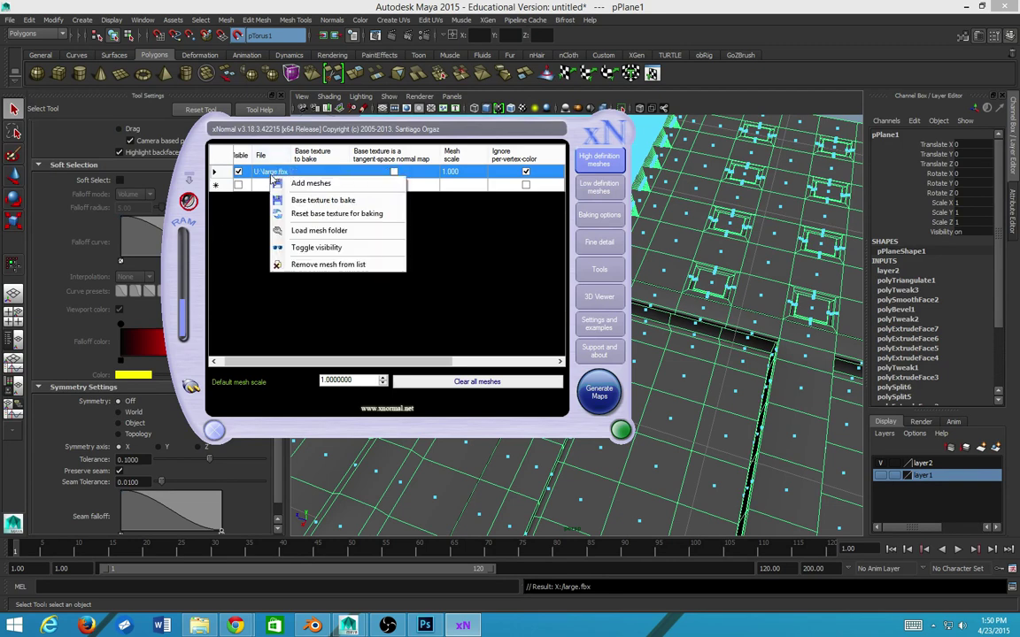
left_click(326, 263)
- Add large.fbx from the X: drive as the high definition mesh
right_click(298, 173)
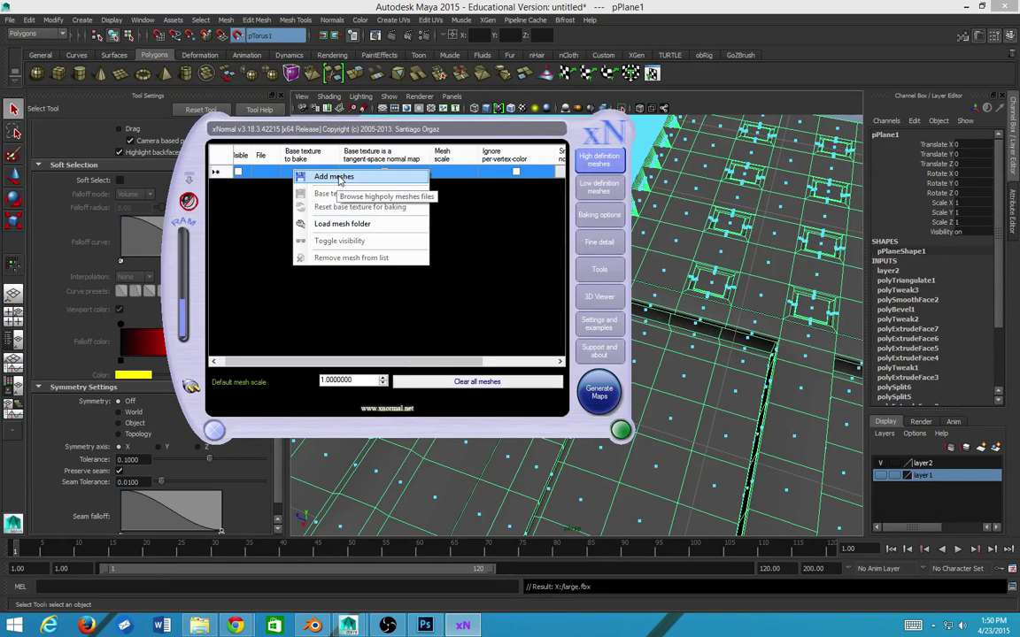
left_click(337, 175)
left_click(219, 345)
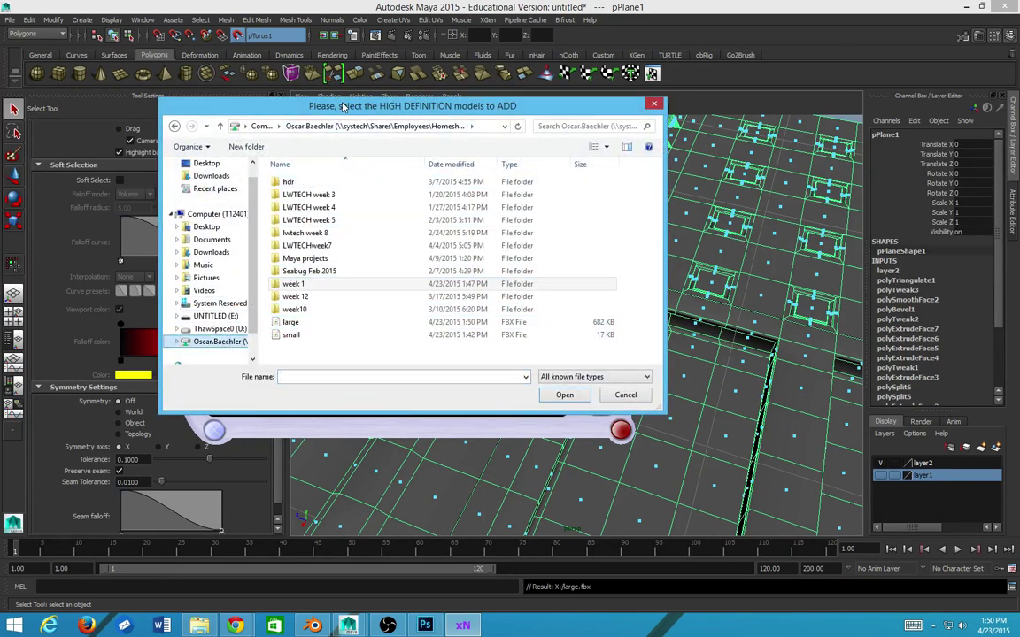
left_click_drag(300, 106, 649, 108)
left_click_drag(637, 327, 297, 155)
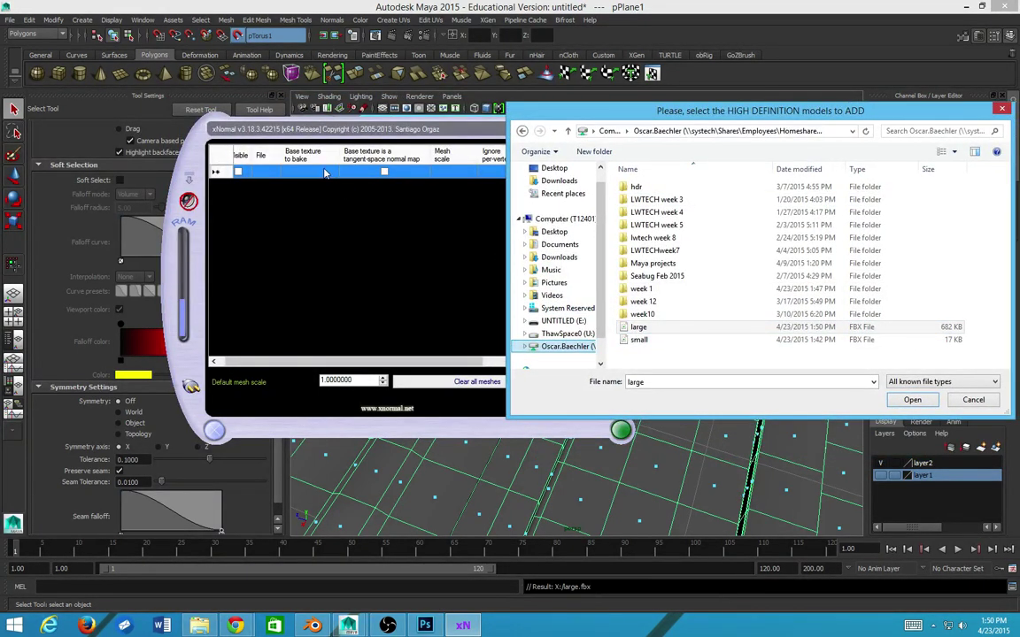
left_click(912, 399)
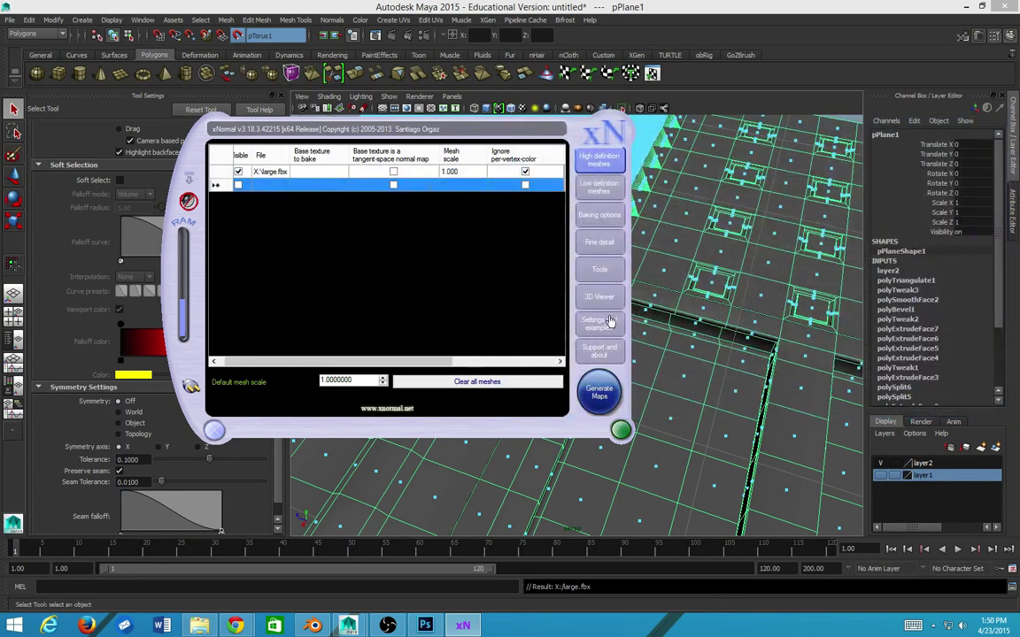
- Generate the maps and set the height tonemapper's minimum point to -0.01206
left_click(599, 392)
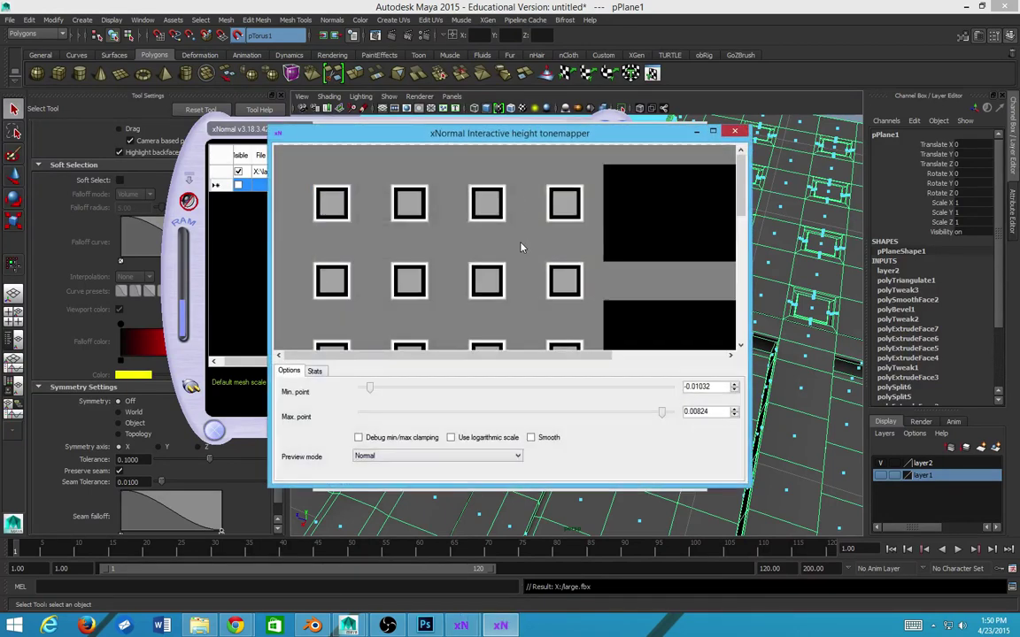
left_click_drag(731, 485, 713, 636)
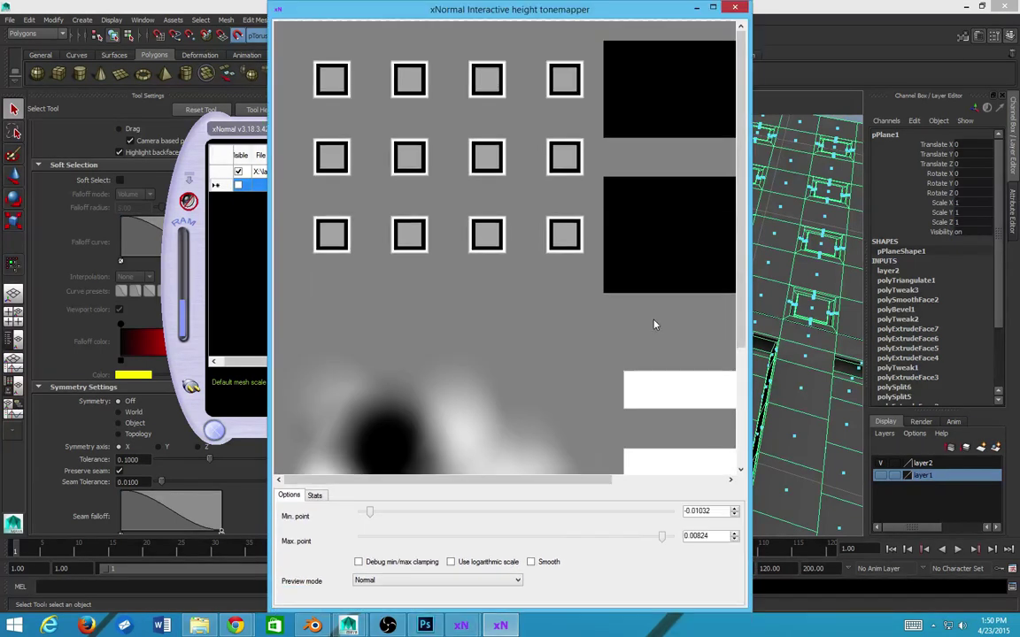
left_click_drag(559, 9, 555, 39)
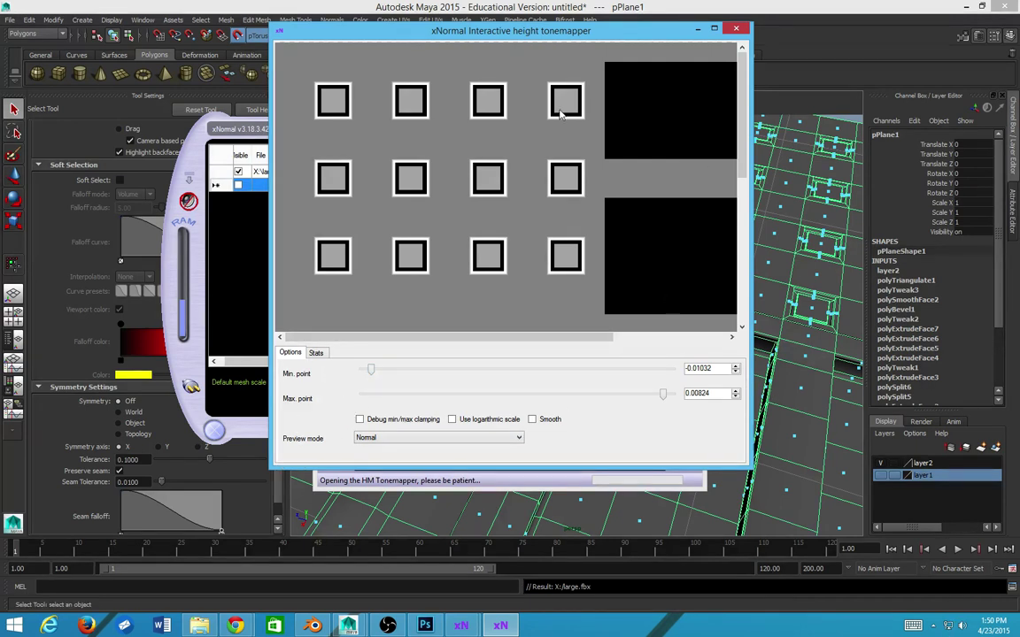
left_click_drag(377, 372, 370, 373)
left_click_drag(535, 460, 525, 542)
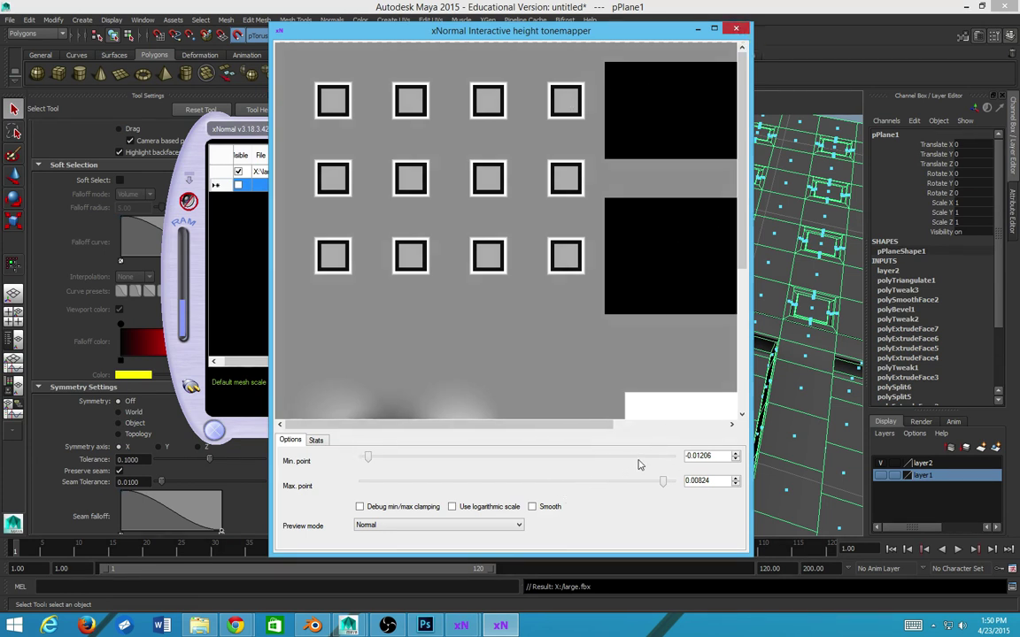
- Set the height tonemapper's minimum point to about -0.00839 and close the tonemapper
scroll(450, 472, "up", 2)
left_click_drag(398, 460, 376, 476)
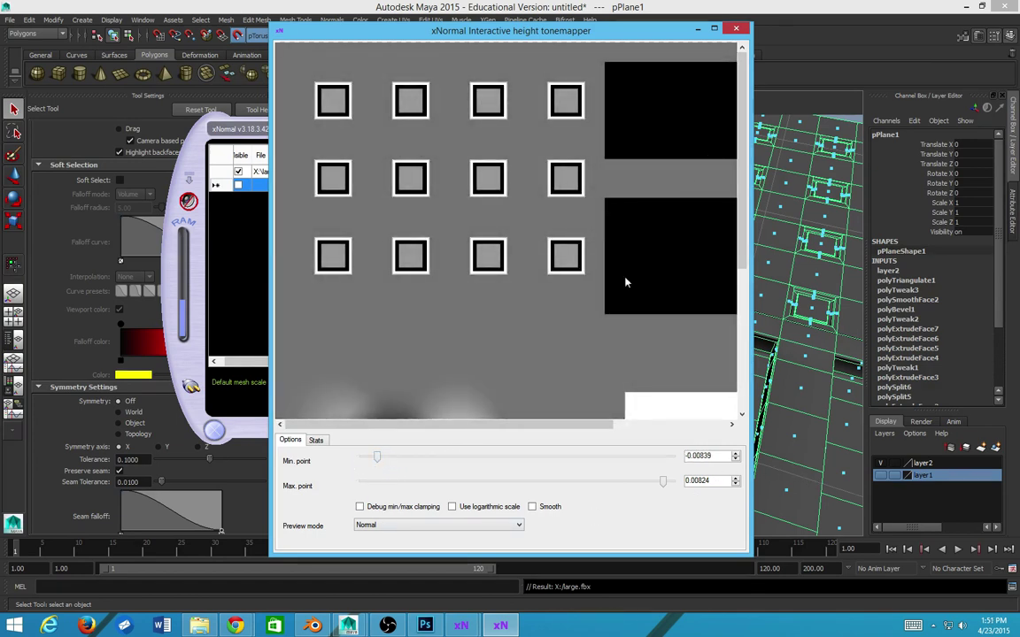
left_click(735, 31)
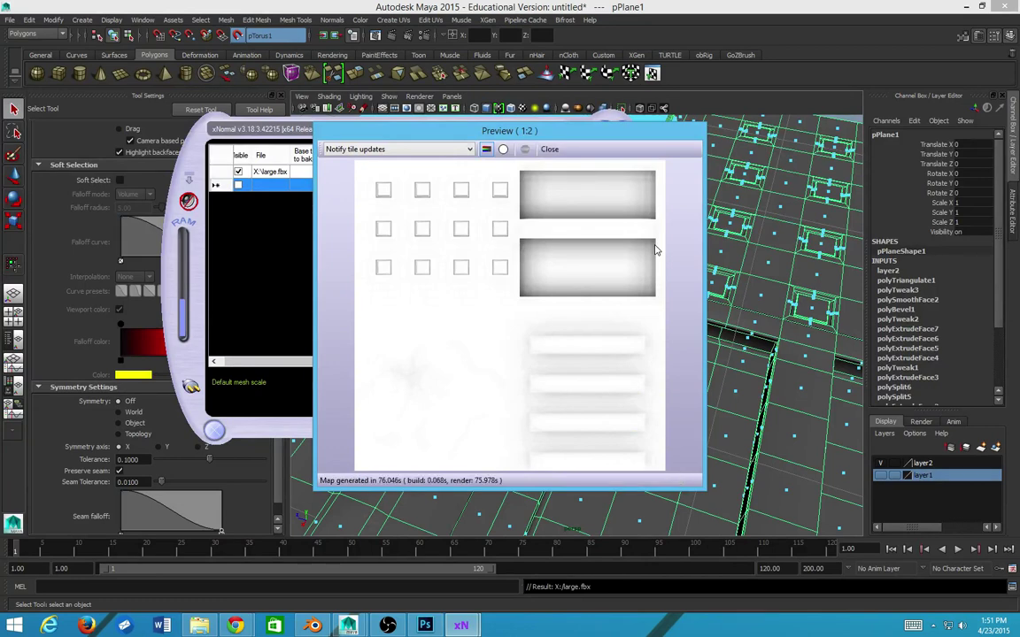
- Switch to File Explorer and look through the drives for the baked maps' week 1 folder on the X: drive
key("alt+Tab")
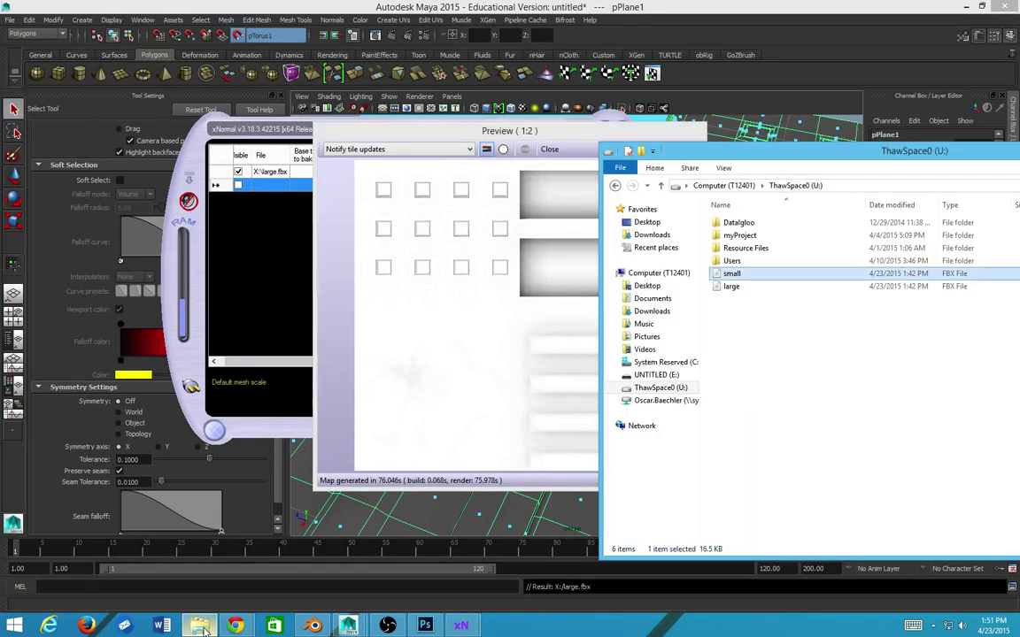
left_click_drag(705, 146, 425, 66)
left_click(388, 321)
left_click(386, 297)
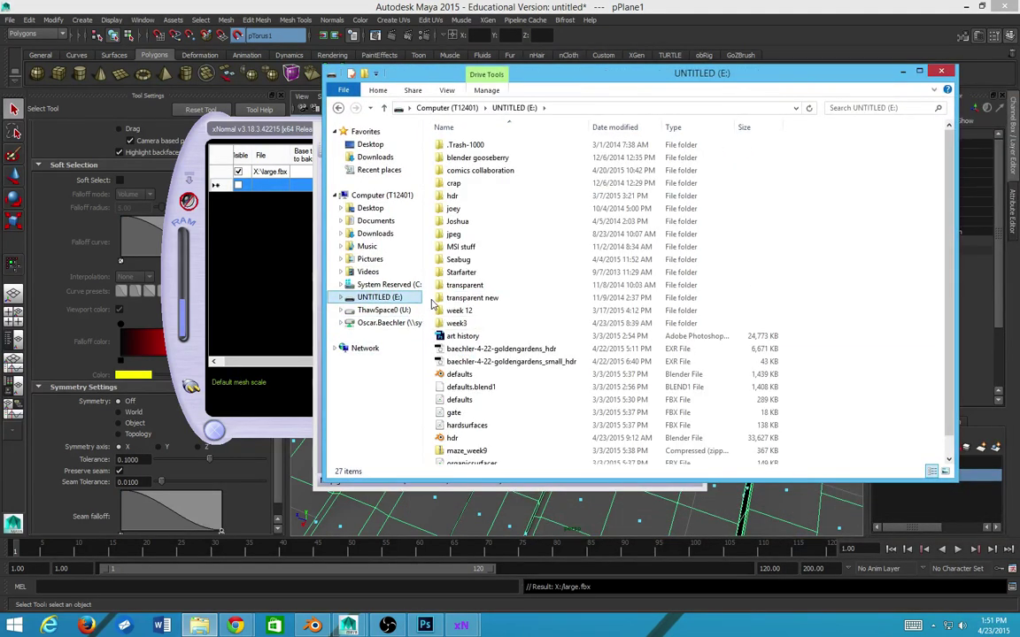
left_click(388, 284)
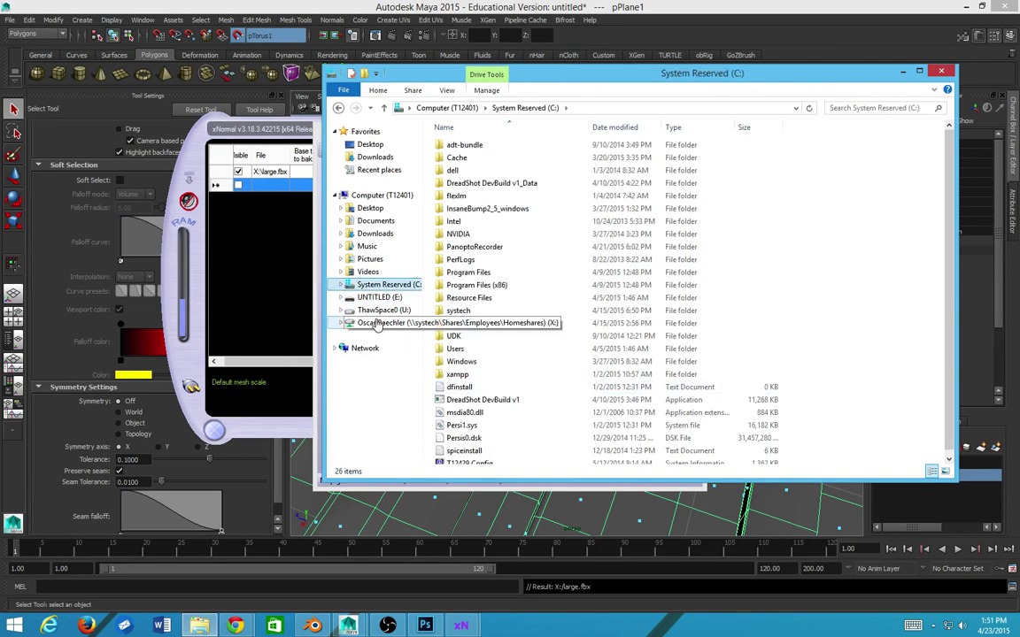
left_click(378, 324)
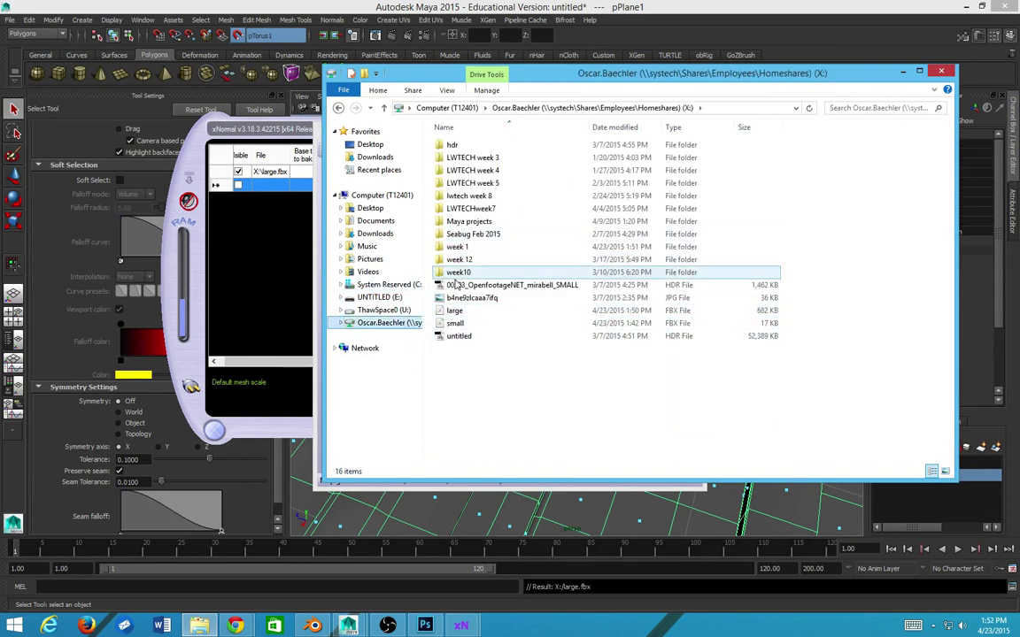
left_click(459, 248)
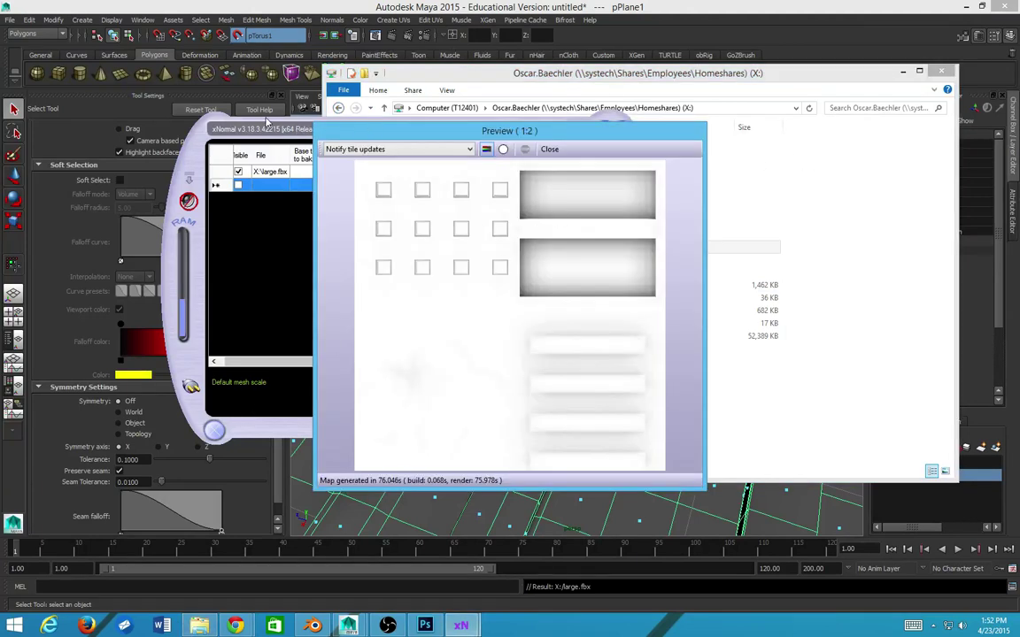
- Close the bake preview, check the output path in xNormal's baking options and open the matching week 1 folder in File Explorer
left_click(549, 149)
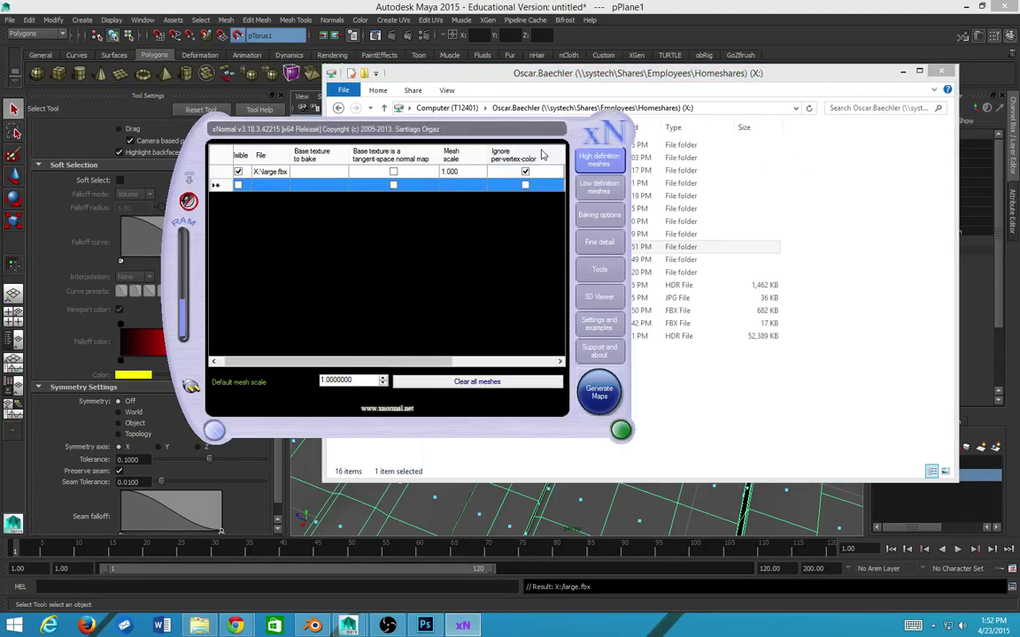
left_click(608, 217)
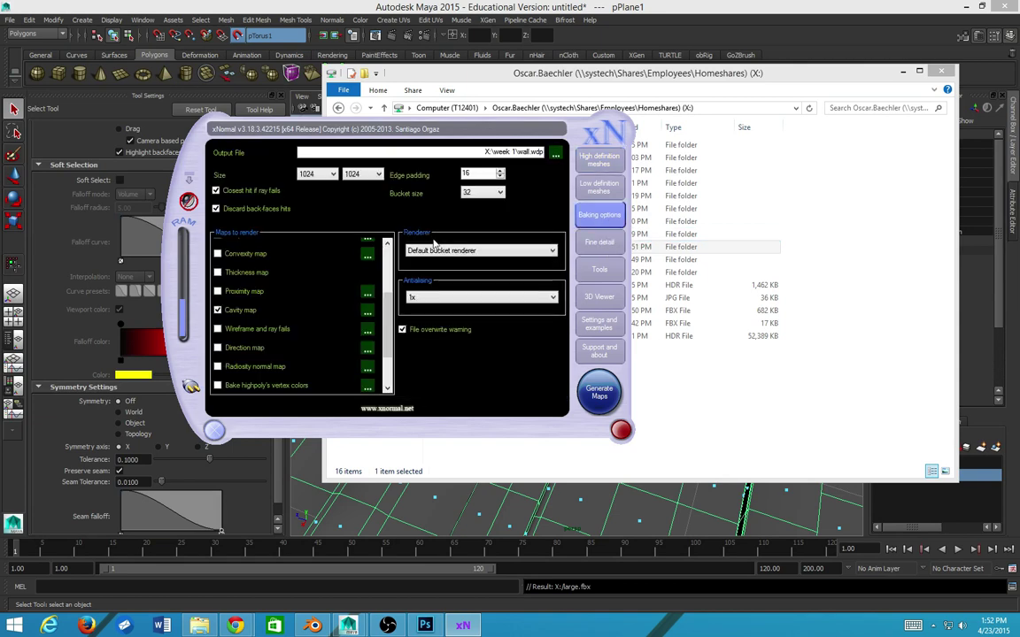
left_click(598, 72)
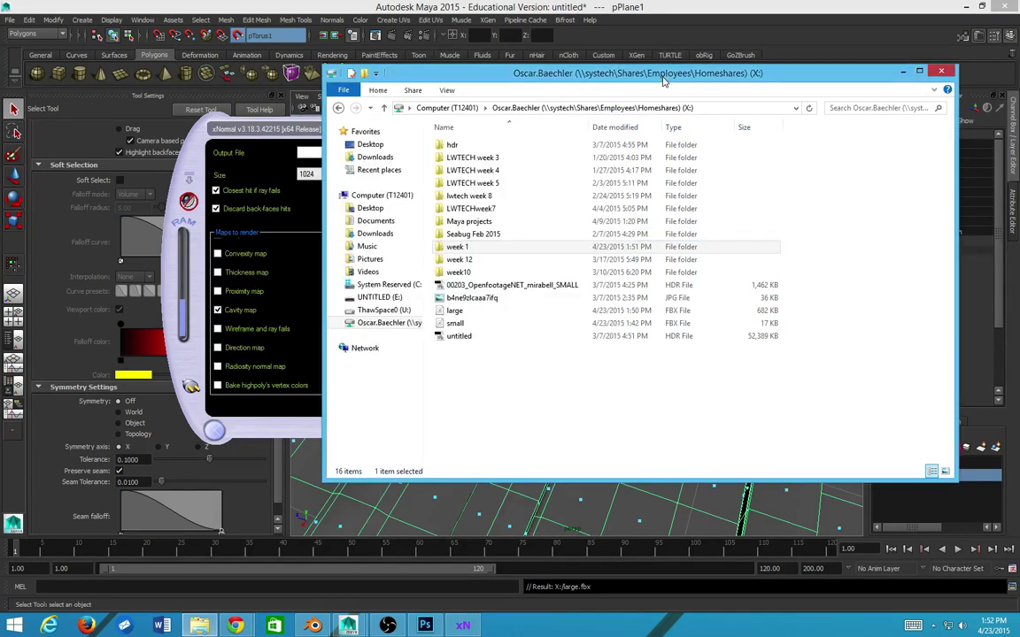
double_click(455, 247)
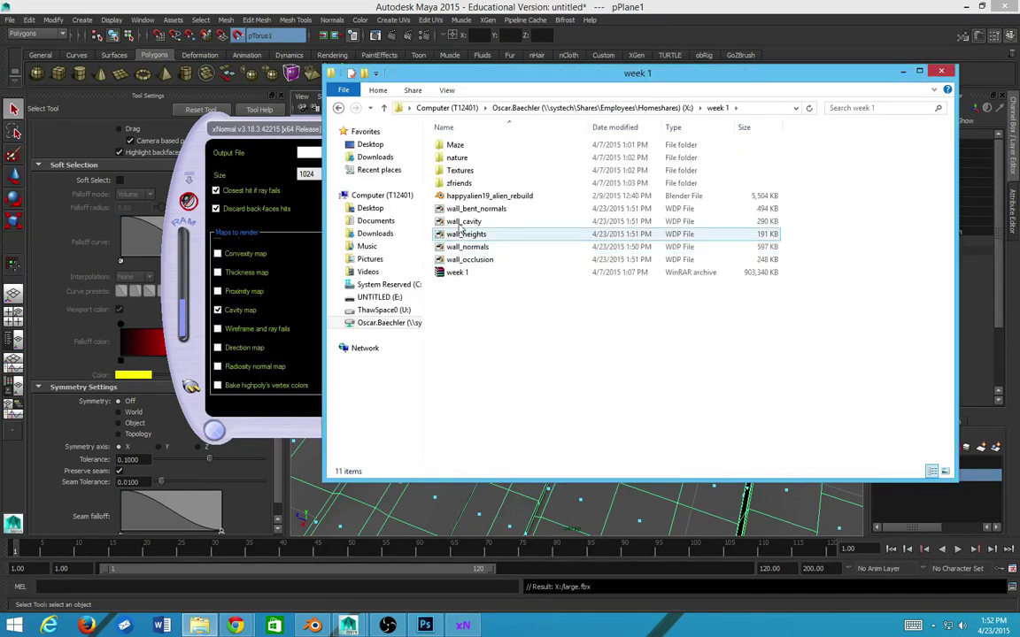
- Try to open the wall_bent_normals WDP file from the week 1 folder in Photoshop
left_click(483, 195)
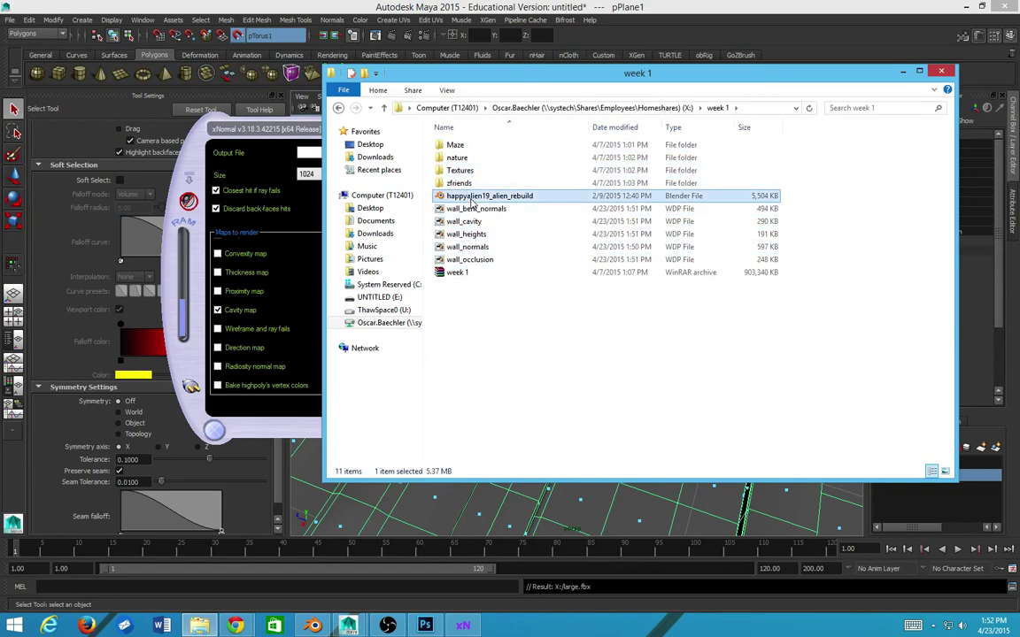
left_click(476, 208)
left_click(425, 626)
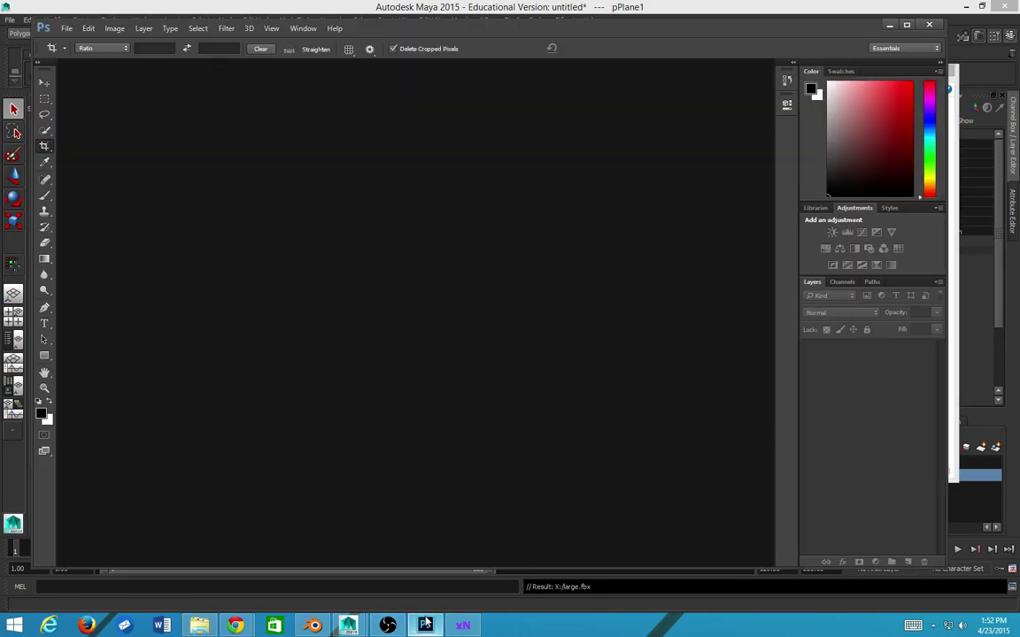
key("alt+Tab")
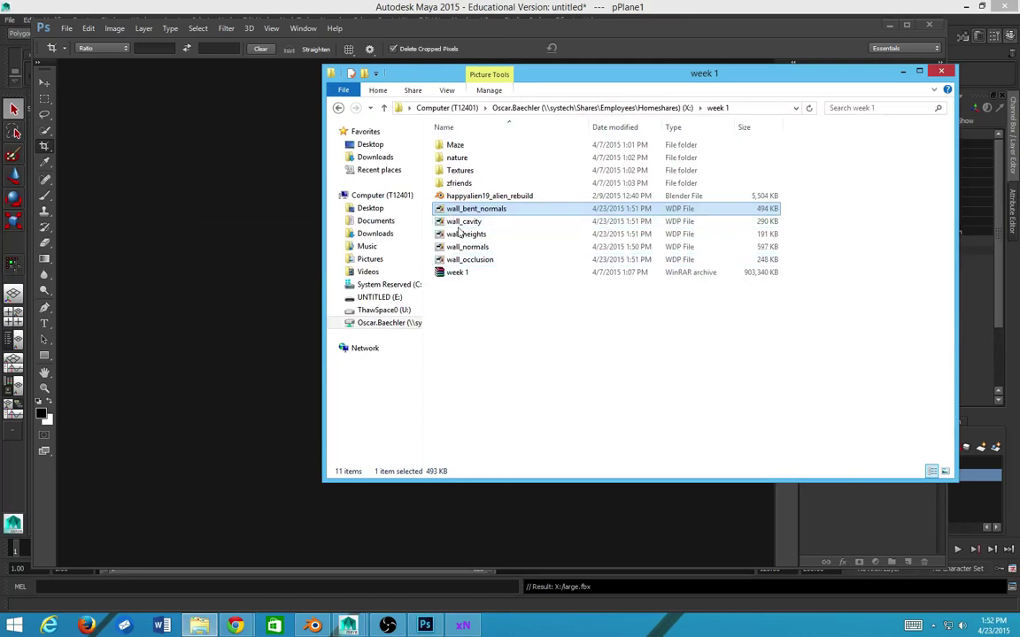
left_click_drag(215, 270, 200, 291)
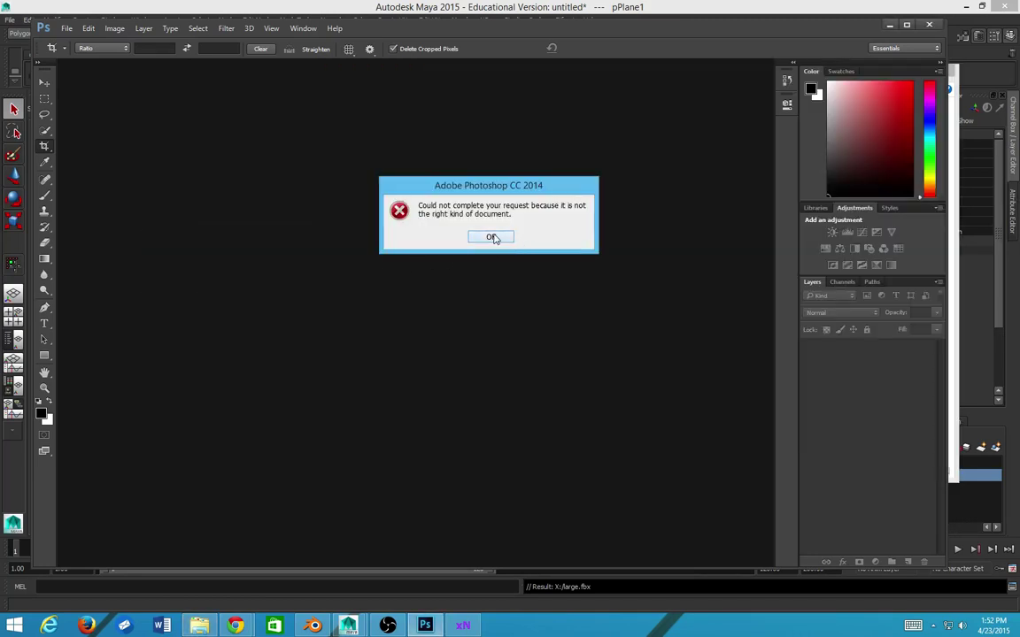
left_click(491, 237)
key("alt+Tab")
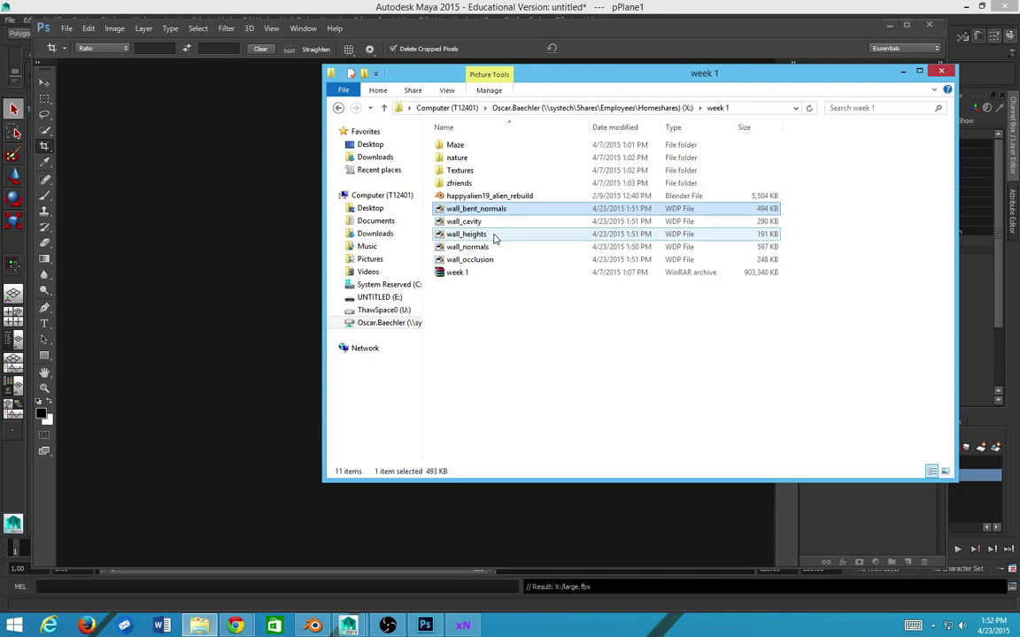
- Switch to xNormal and set the bake output file to a PNG named wall on the X: drive
key("alt+Tab")
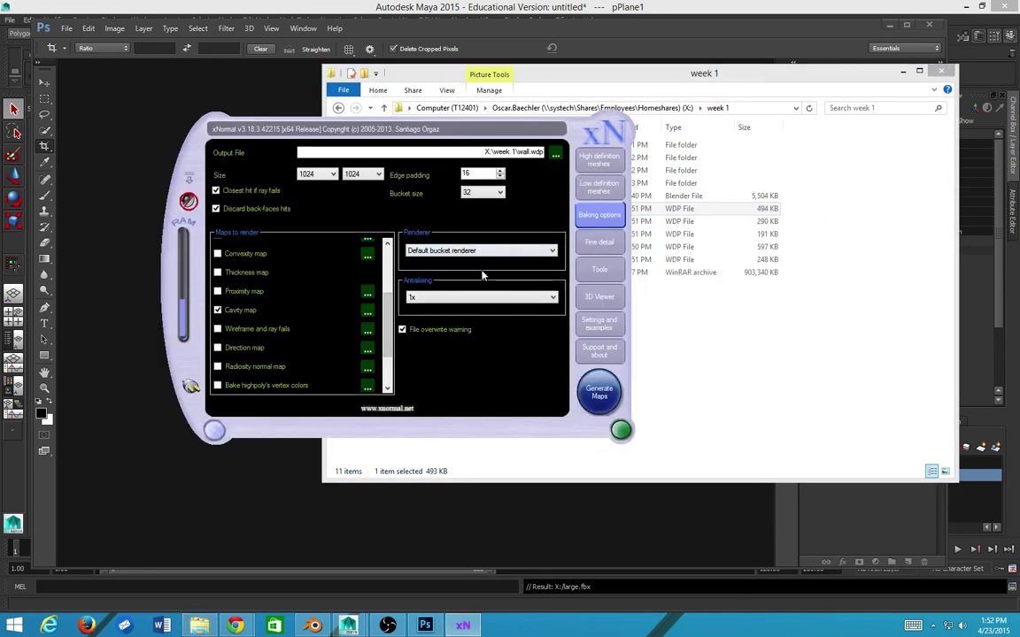
left_click(555, 153)
left_click(598, 373)
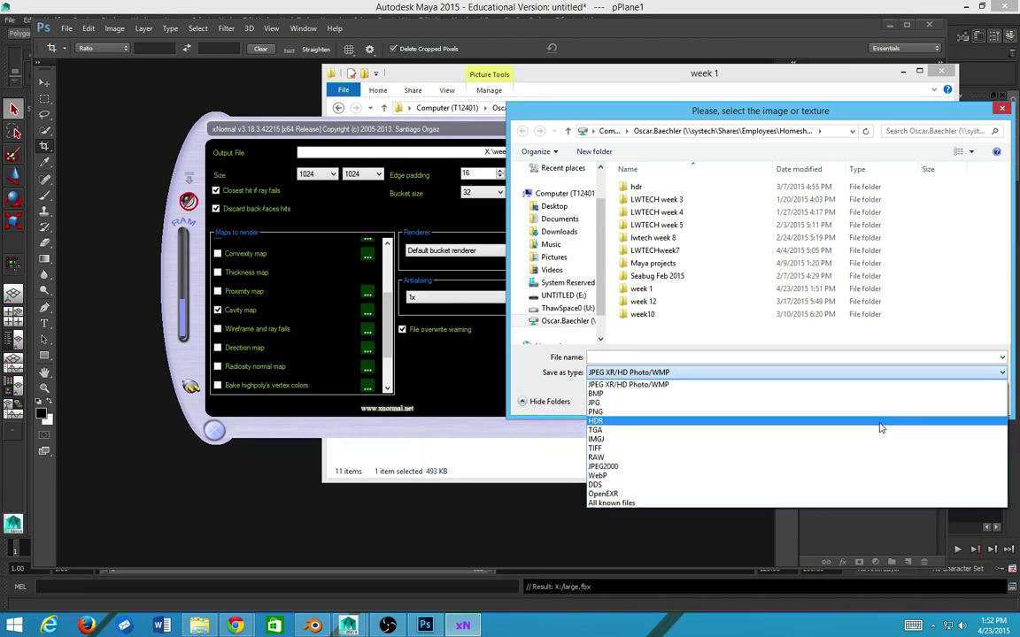
left_click(872, 412)
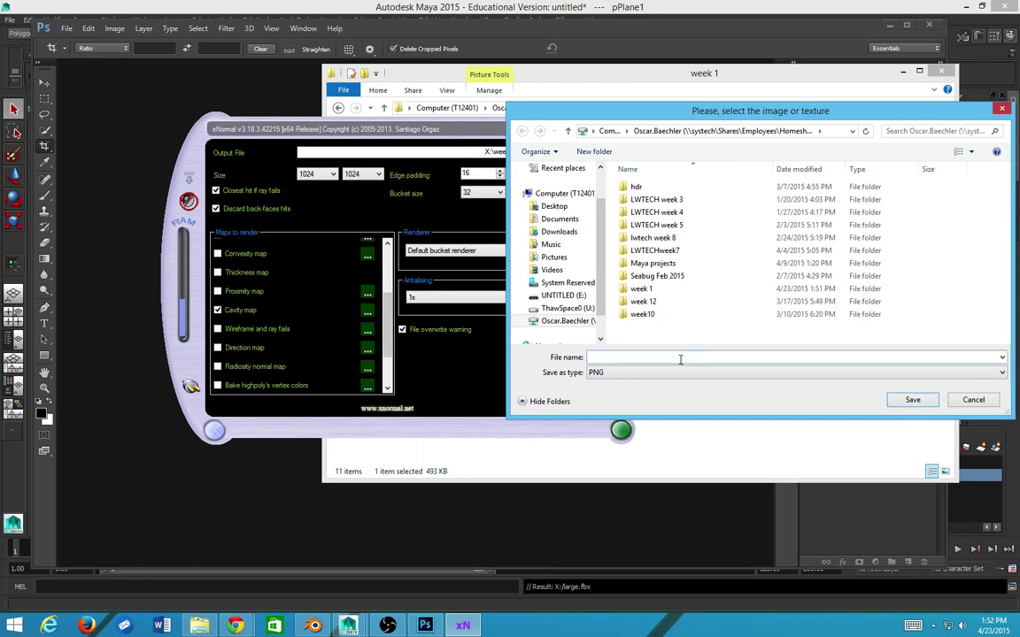
type("wall")
left_click(896, 403)
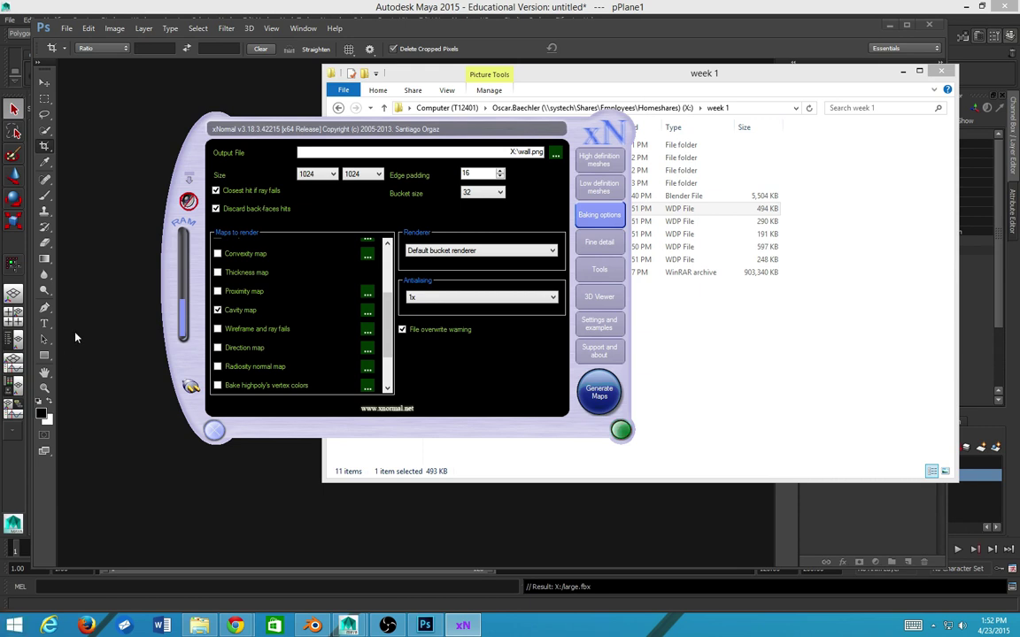
left_click(106, 317)
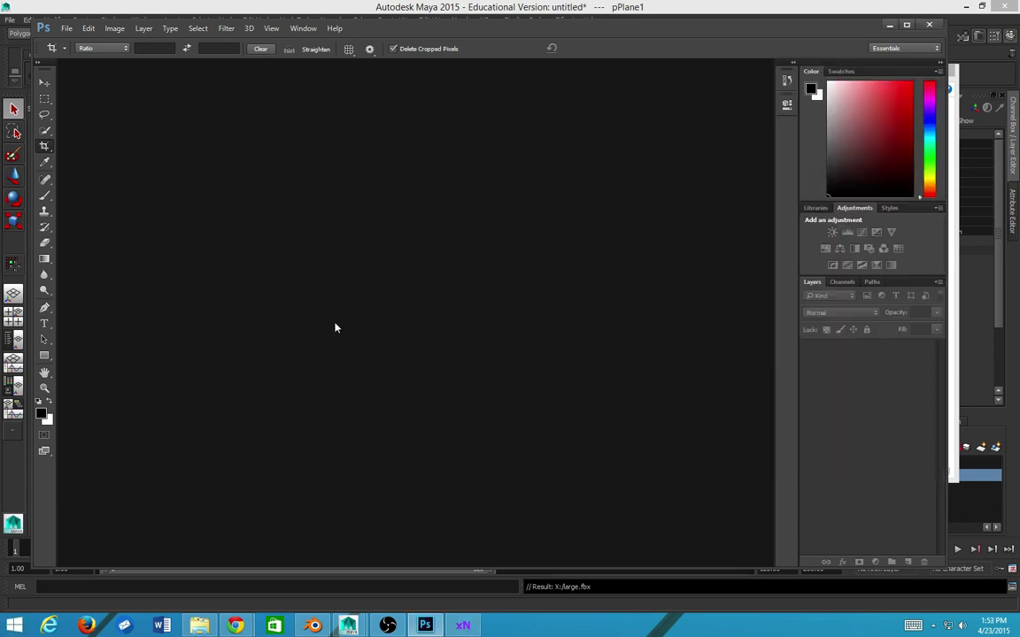
key("ctrl+n")
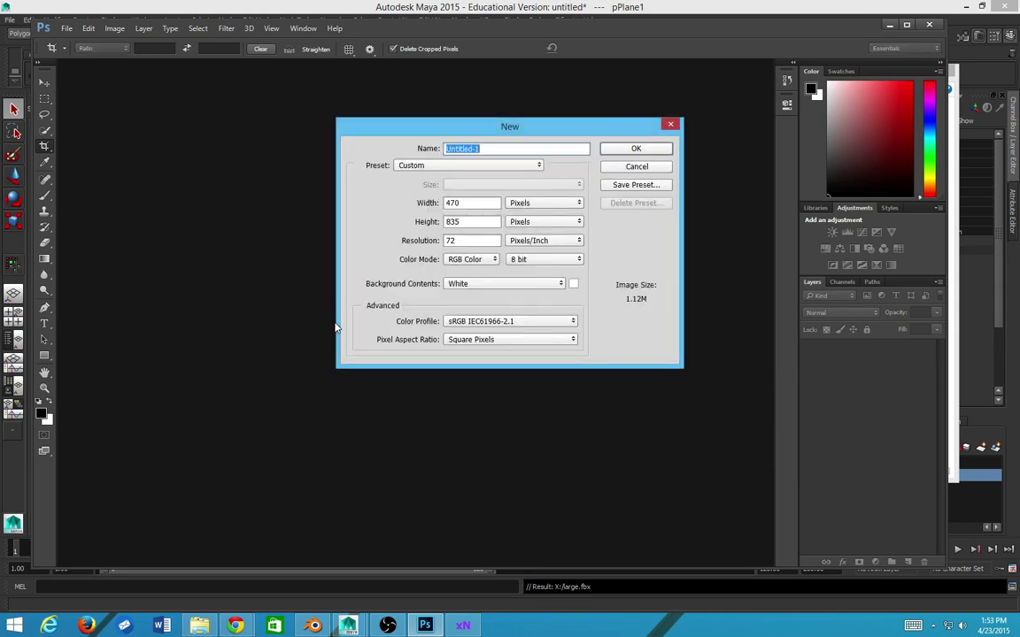
key("Escape")
key("alt+Tab")
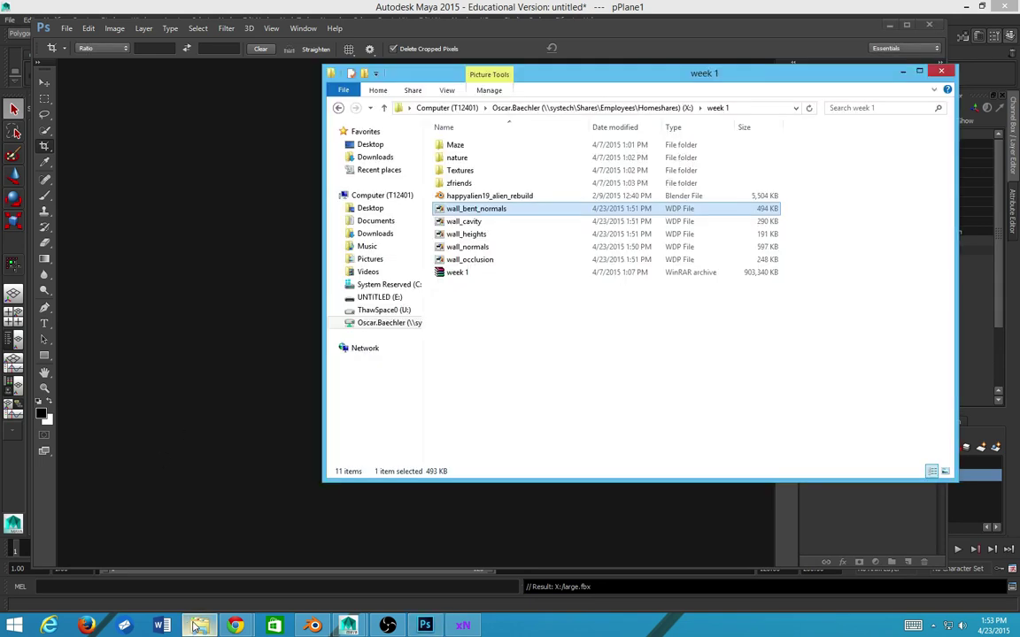
- Switch to Photoshop, create a 470 x 835 pixel RGB document, and turn its background into a regular layer cleared to transparency
left_click(227, 216)
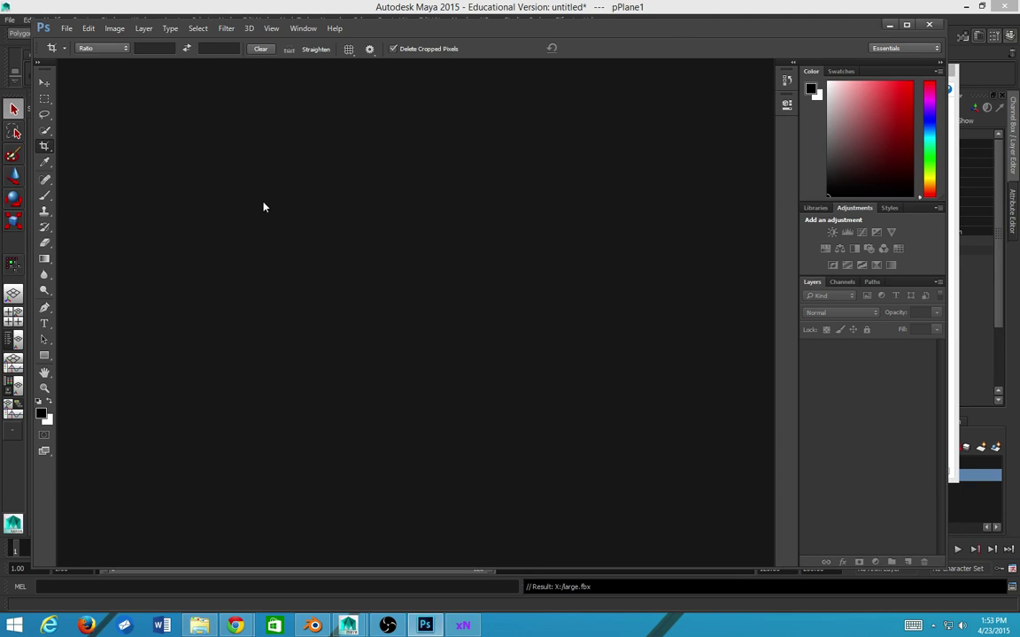
key("ctrl+n")
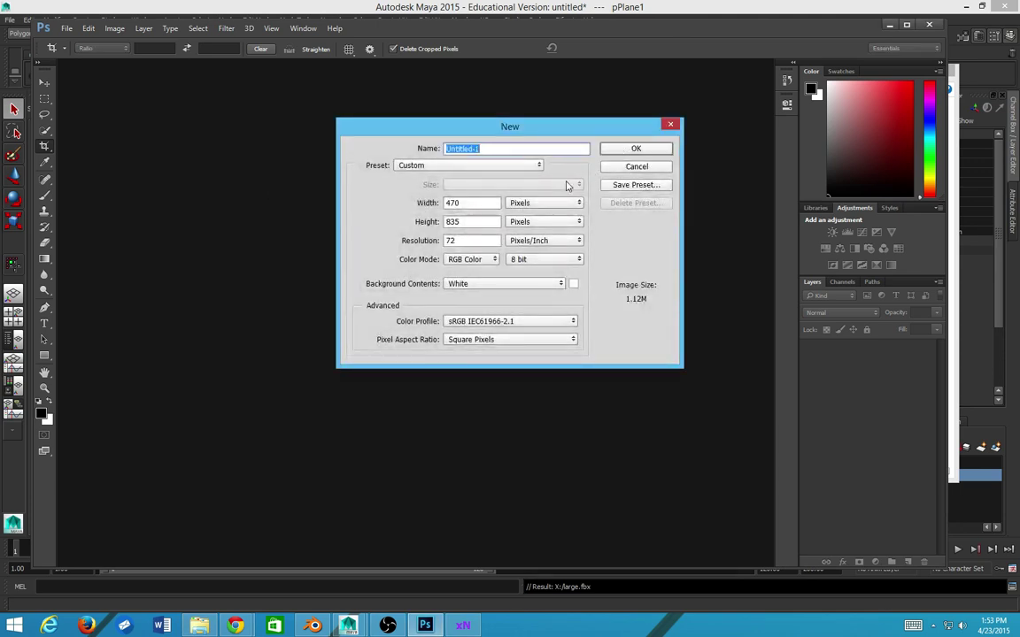
left_click(664, 147)
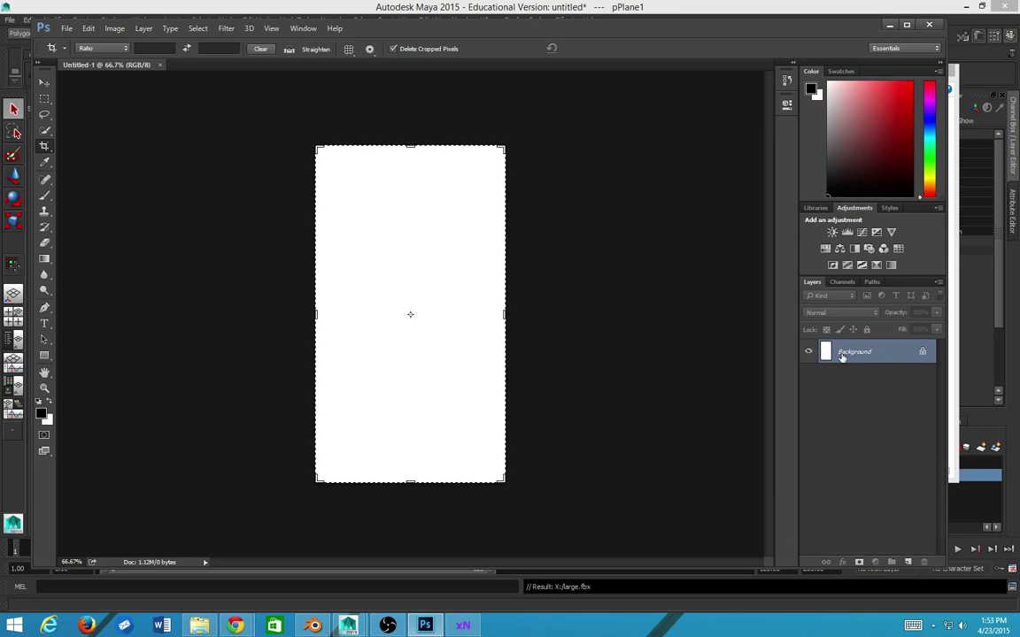
double_click(842, 354)
key("Return")
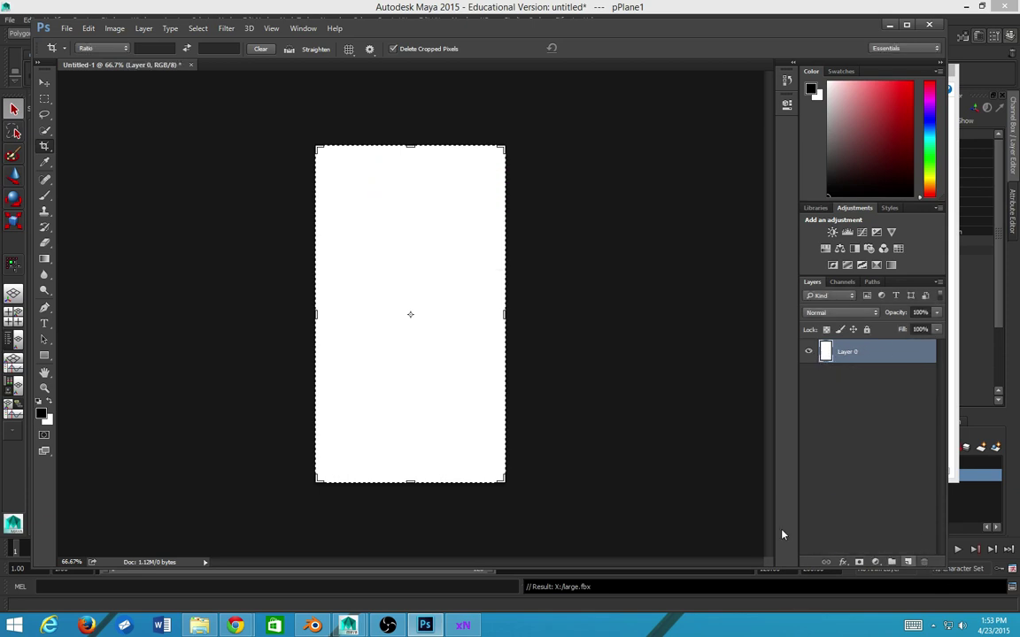
key("Delete")
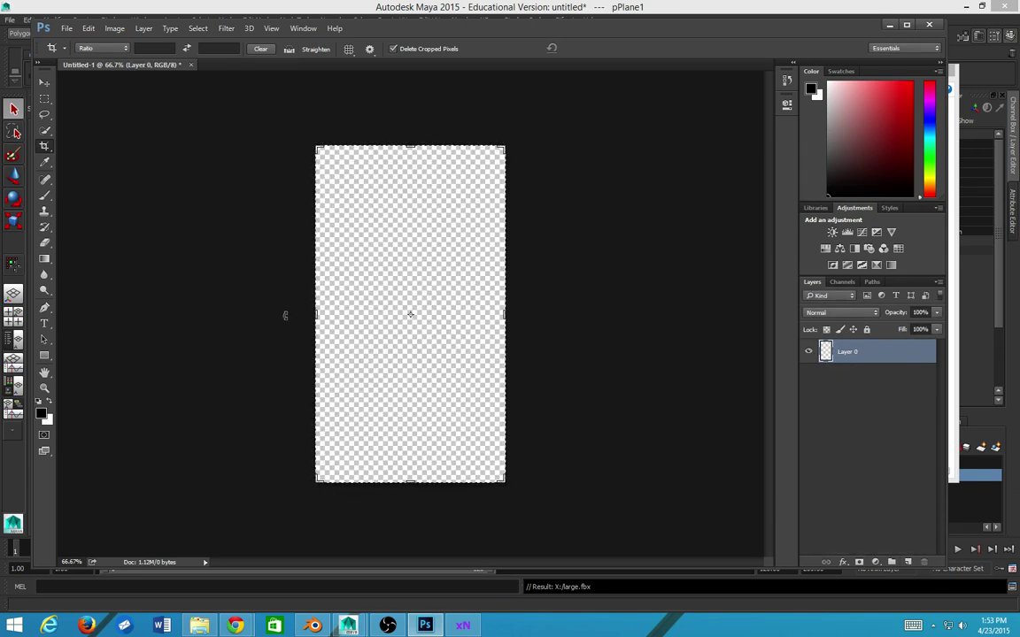
- Paint several soft black branching strokes that meet at one point on the transparent layer with the Brush tool
key("b")
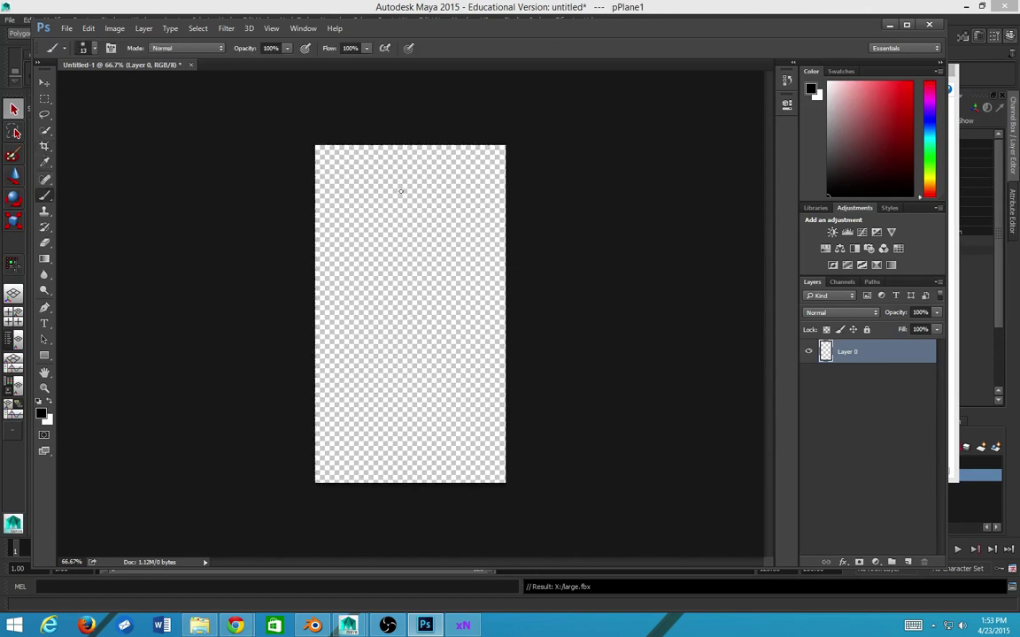
mouse_move(472, 257)
left_mouse_down()
mouse_move(440, 331)
mouse_move(432, 367)
left_mouse_up()
left_click_drag(419, 264, 425, 375)
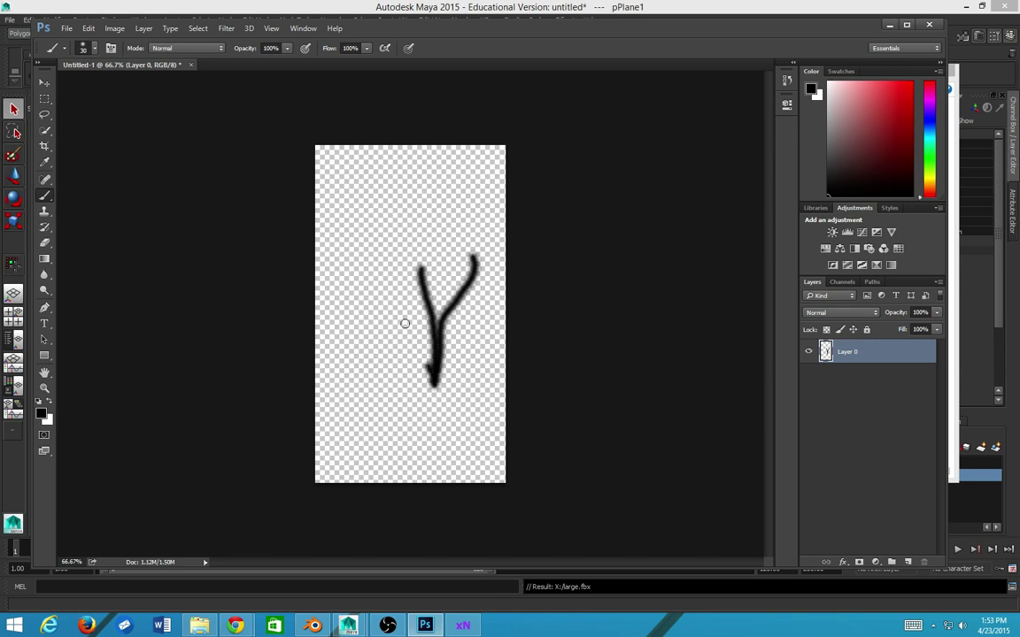
mouse_move(387, 303)
left_mouse_down()
mouse_move(433, 385)
mouse_move(479, 354)
left_mouse_up()
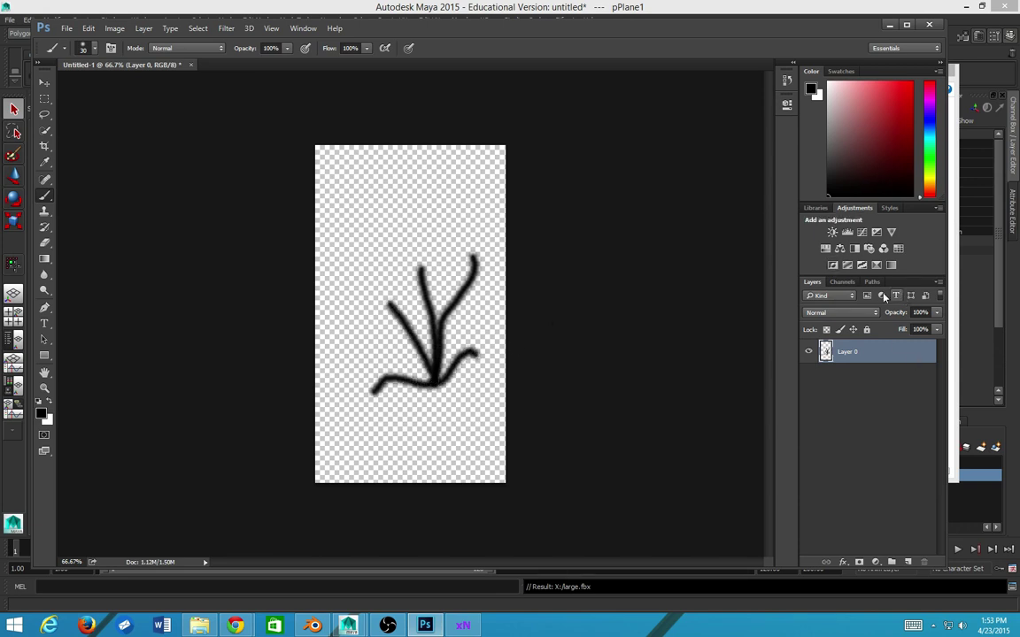
- Examine the document's color channels and the soft edges of the painted strokes against the transparency
left_click(844, 282)
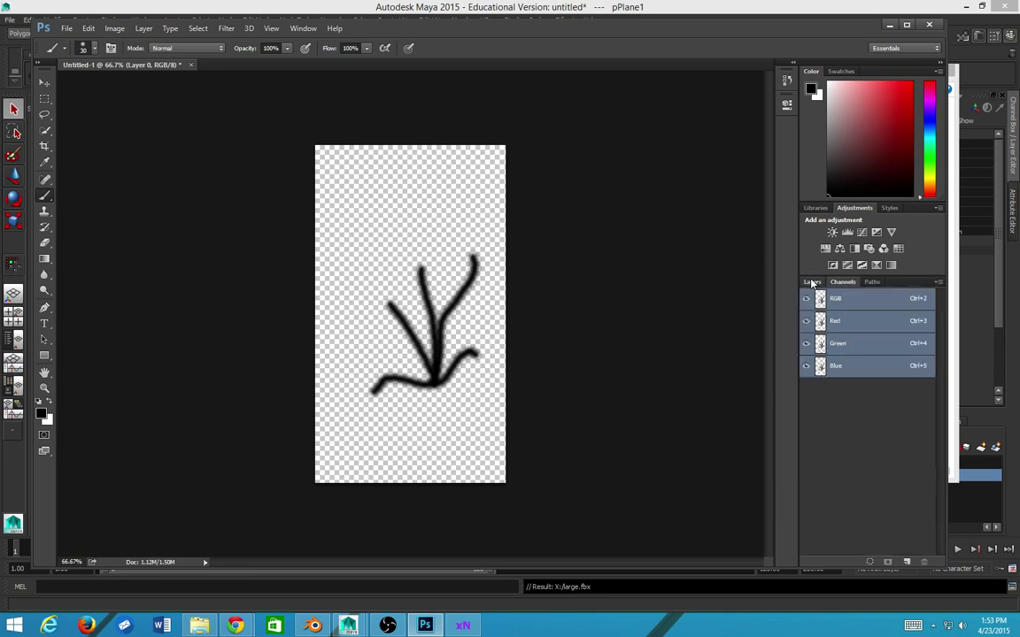
left_click(812, 282)
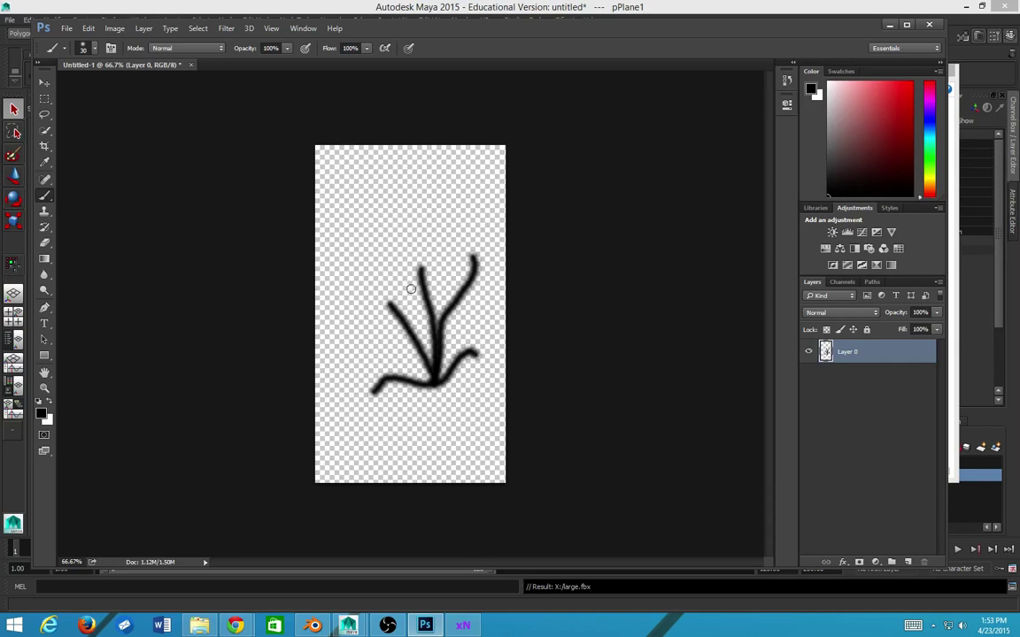
key("ctrl+plus")
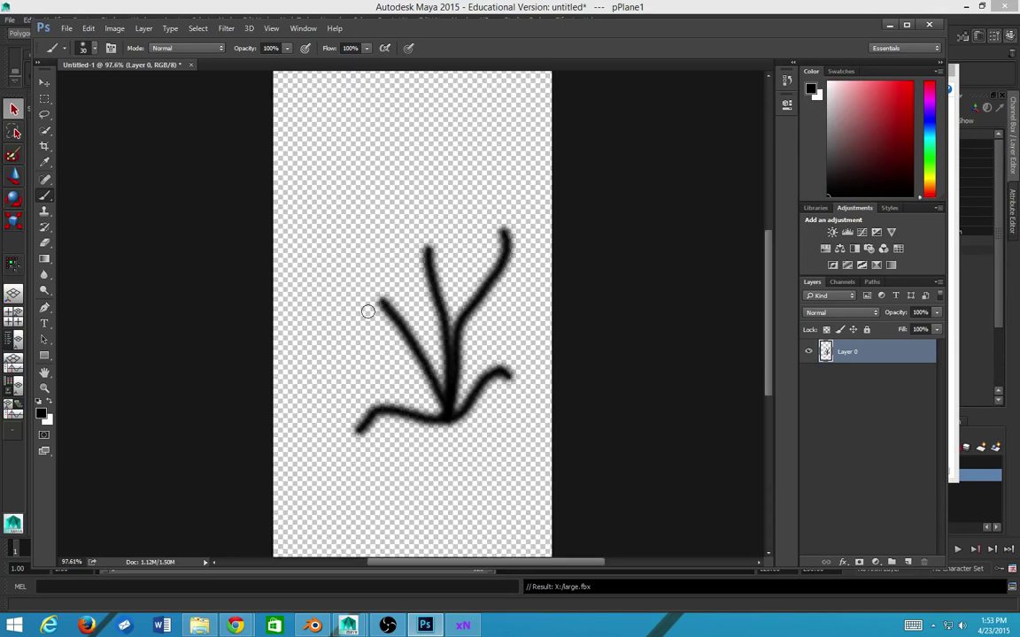
scroll(446, 258, "up", 1)
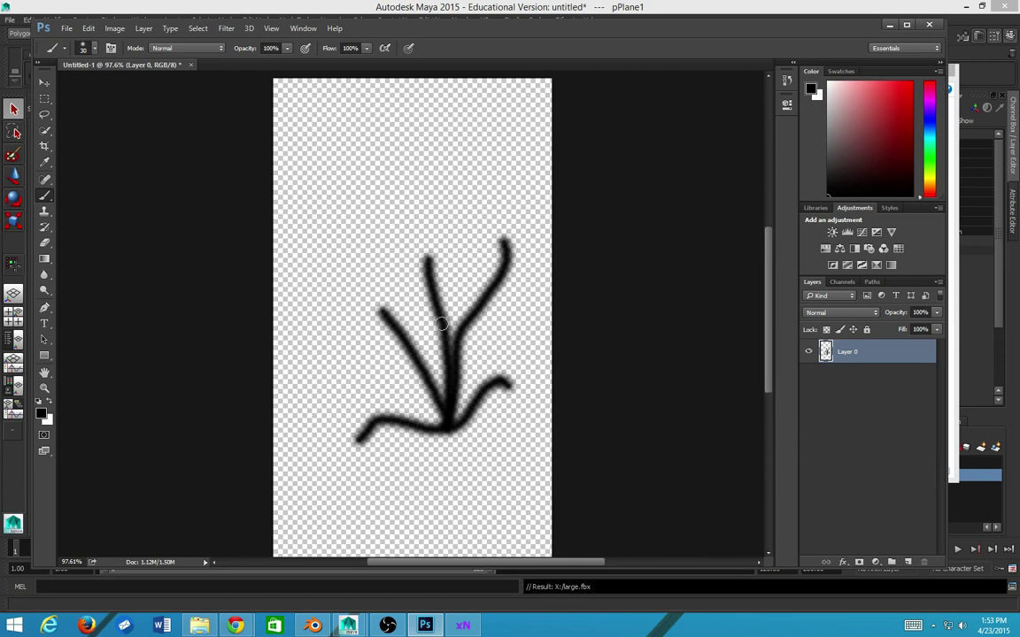
- Examine the semi-transparent pixels along the soft edges of the painted strokes up close
scroll(505, 298, "down", 2)
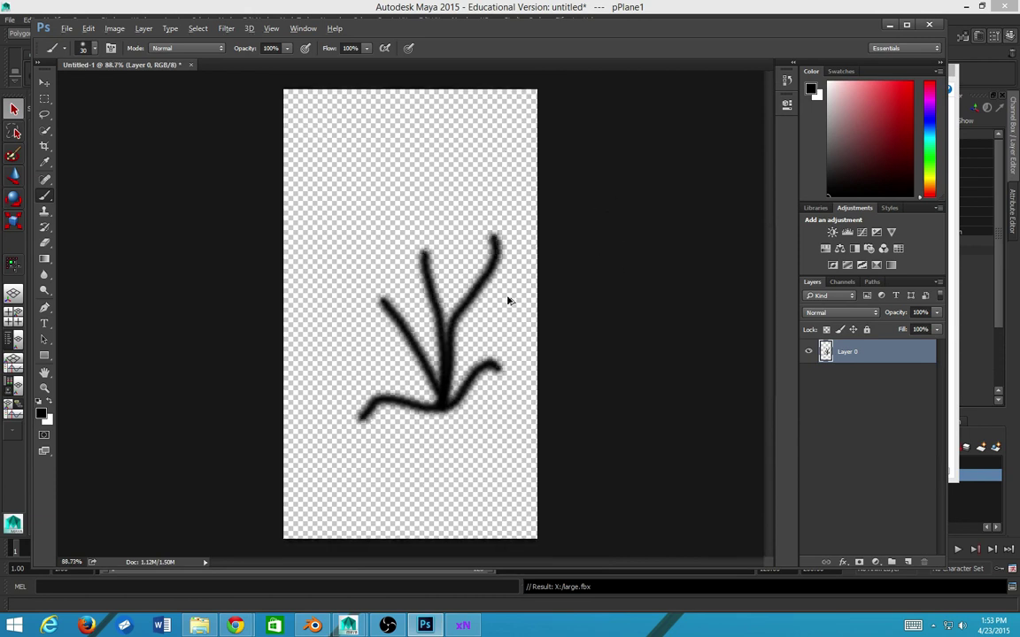
scroll(508, 300, "up", 4)
scroll(508, 301, "up", 1)
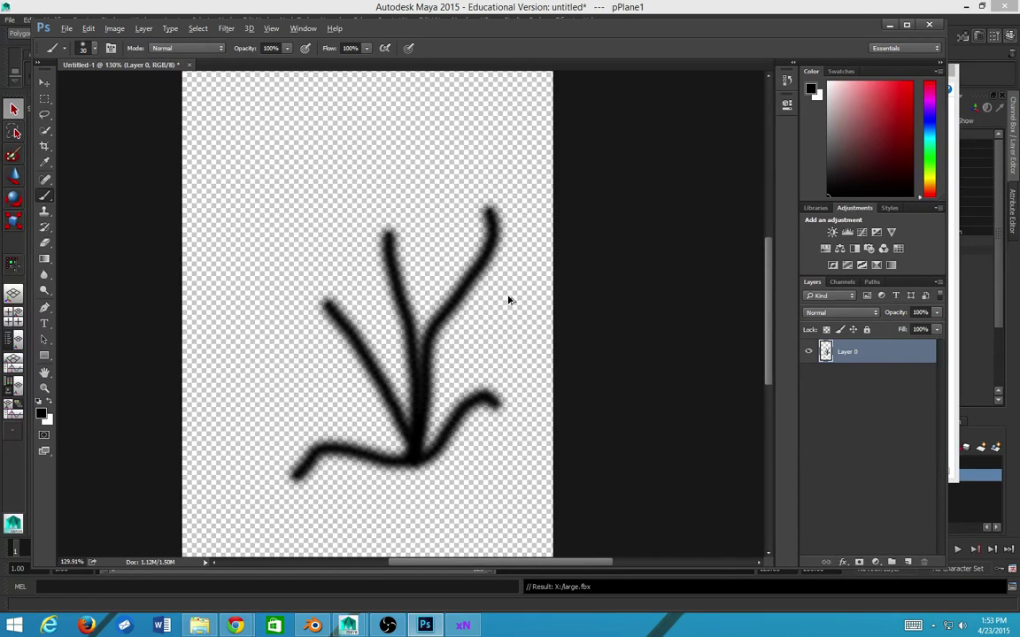
key("v")
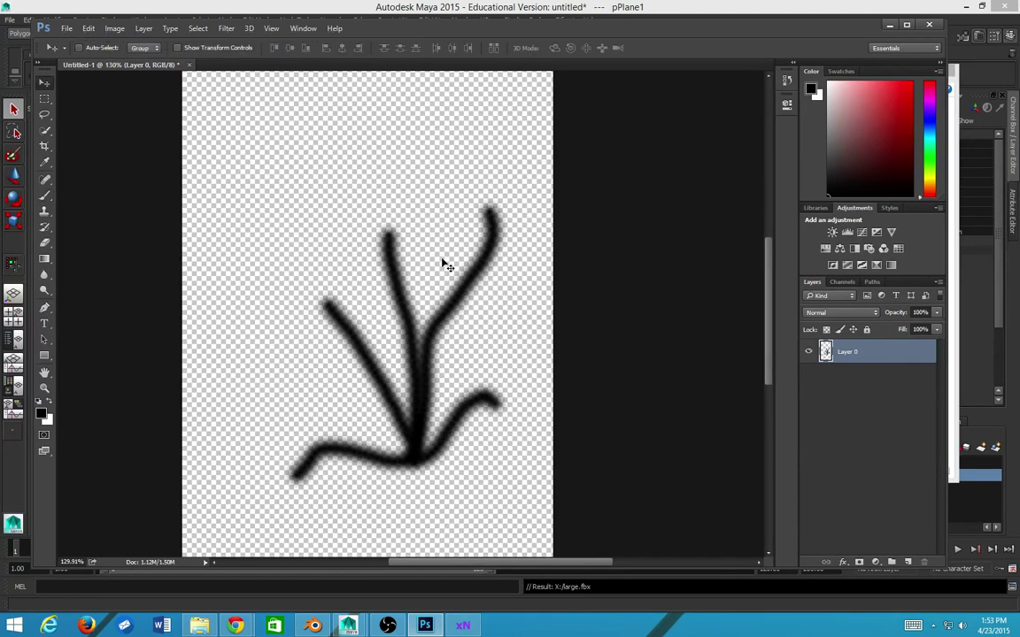
scroll(447, 266, "up", 10)
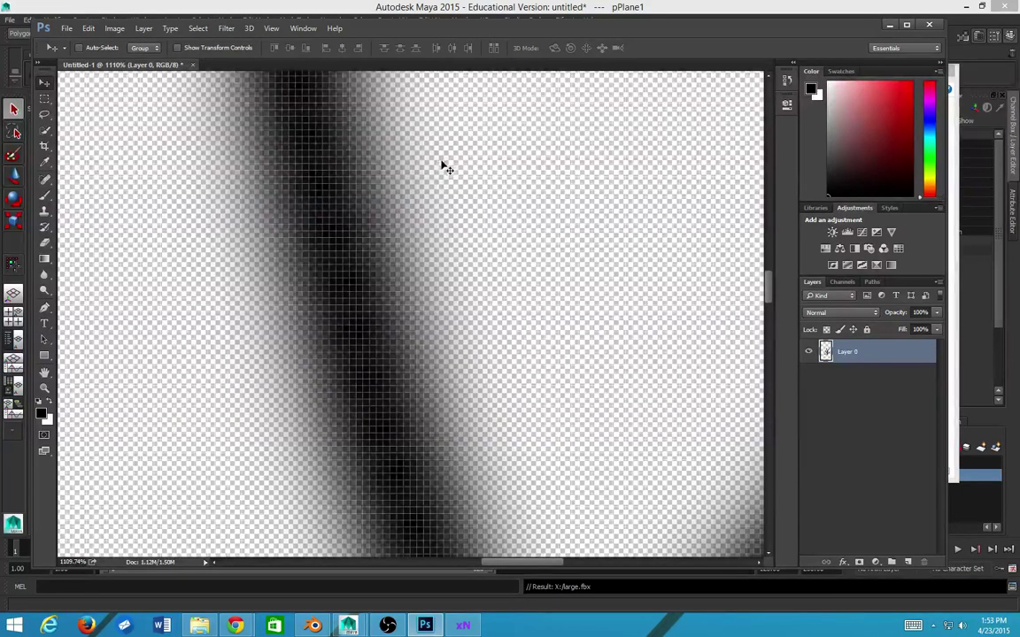
left_click_drag(444, 166, 411, 333)
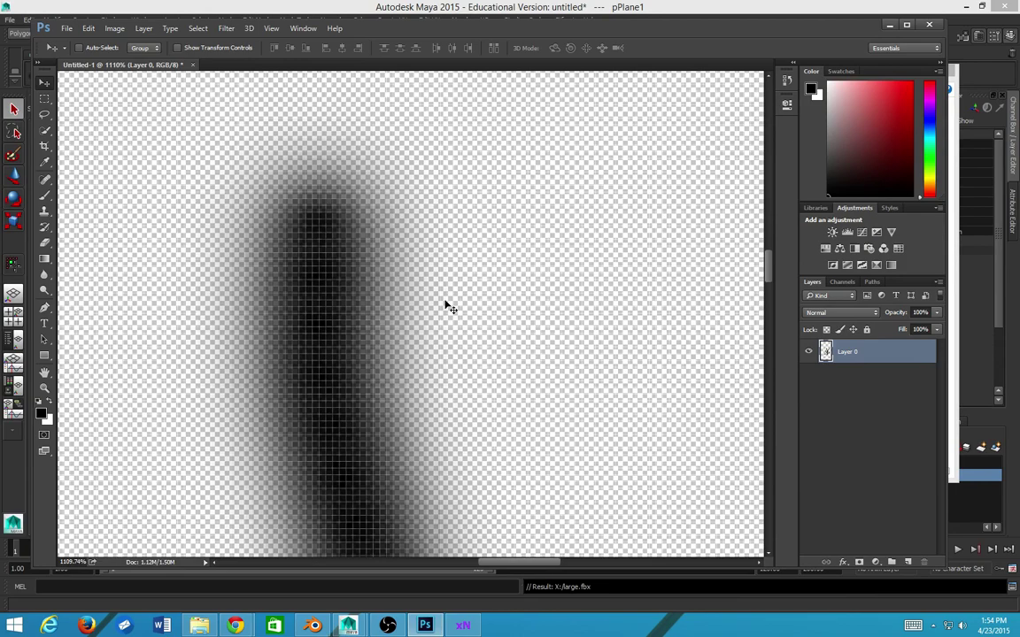
scroll(445, 306, "down", 6)
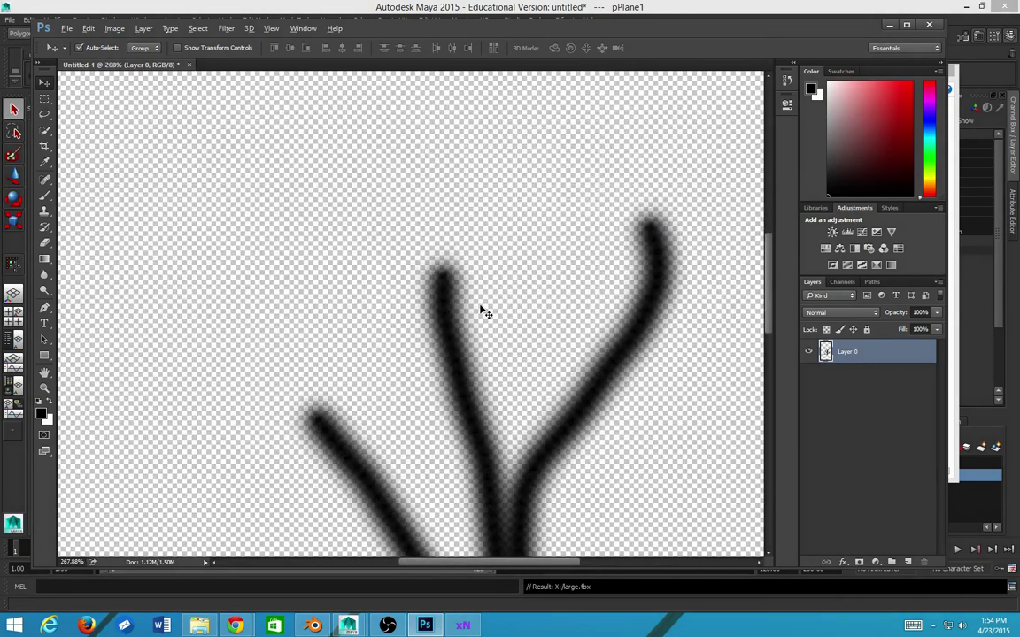
- Start opening an image file and browse to the nature folder inside the week 1 folder
key("ctrl+o")
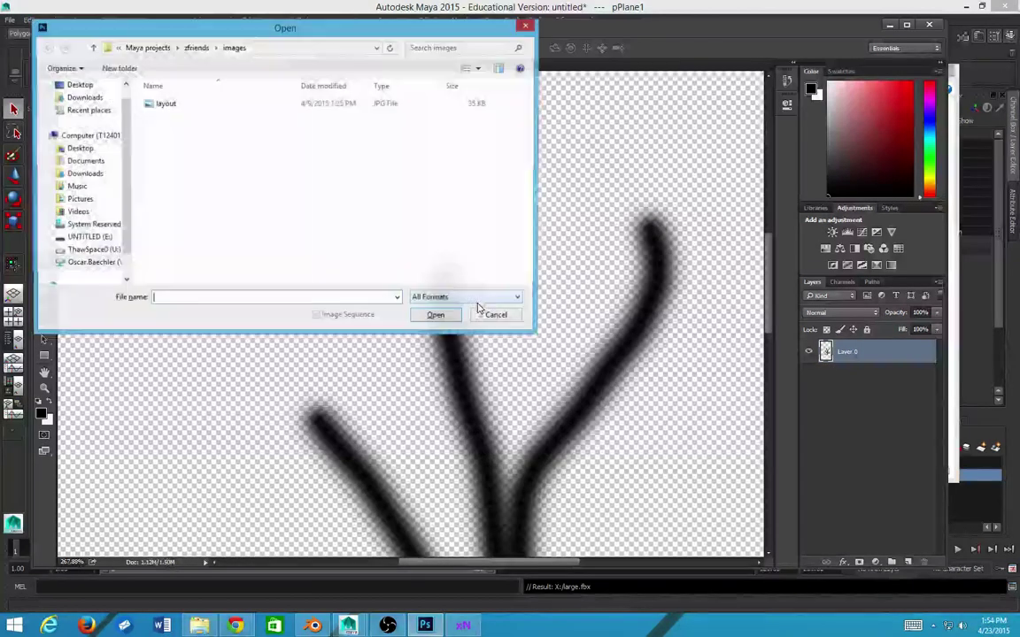
left_click(193, 48)
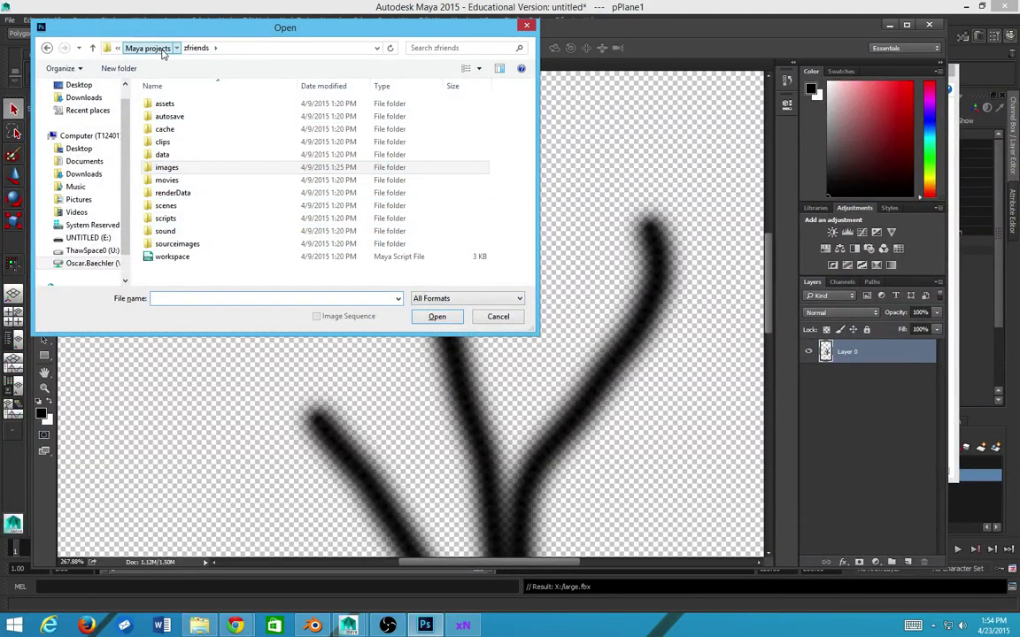
left_click(148, 48)
left_click(229, 51)
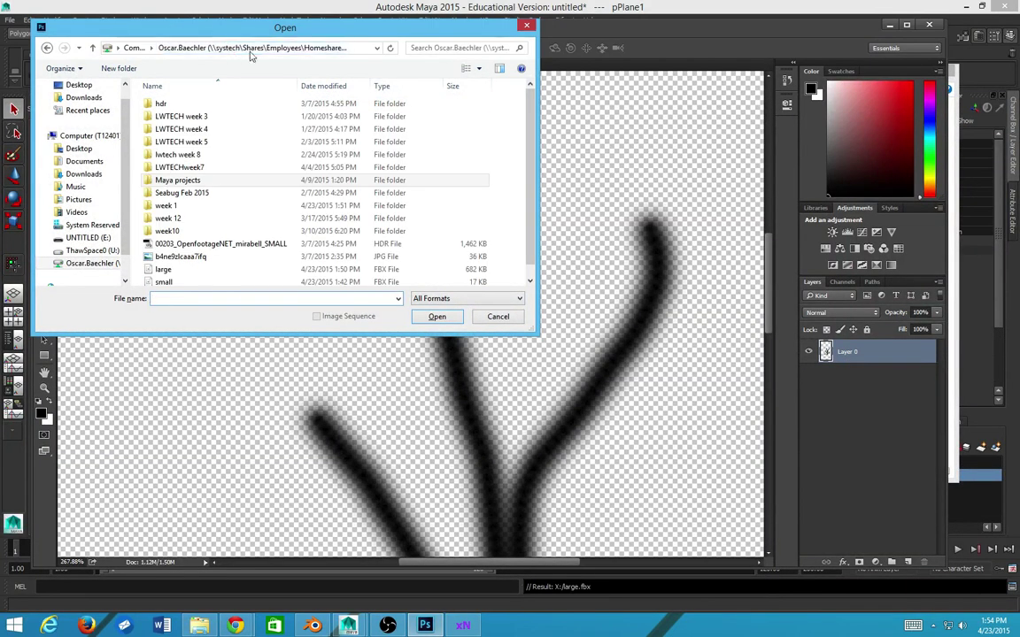
double_click(177, 205)
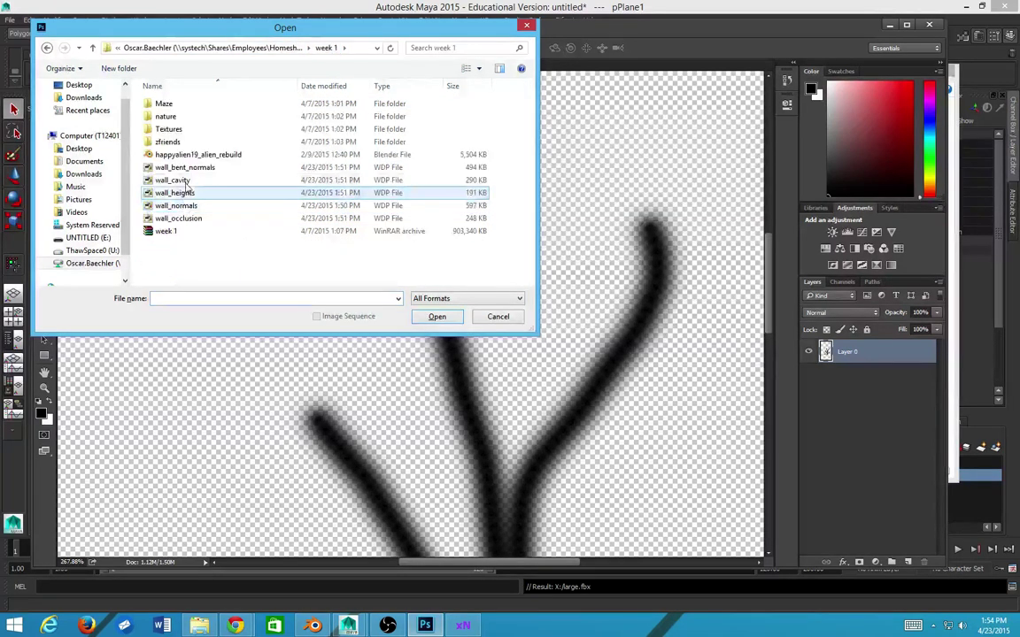
double_click(165, 116)
scroll(181, 229, "down", 5)
scroll(177, 229, "up", 5)
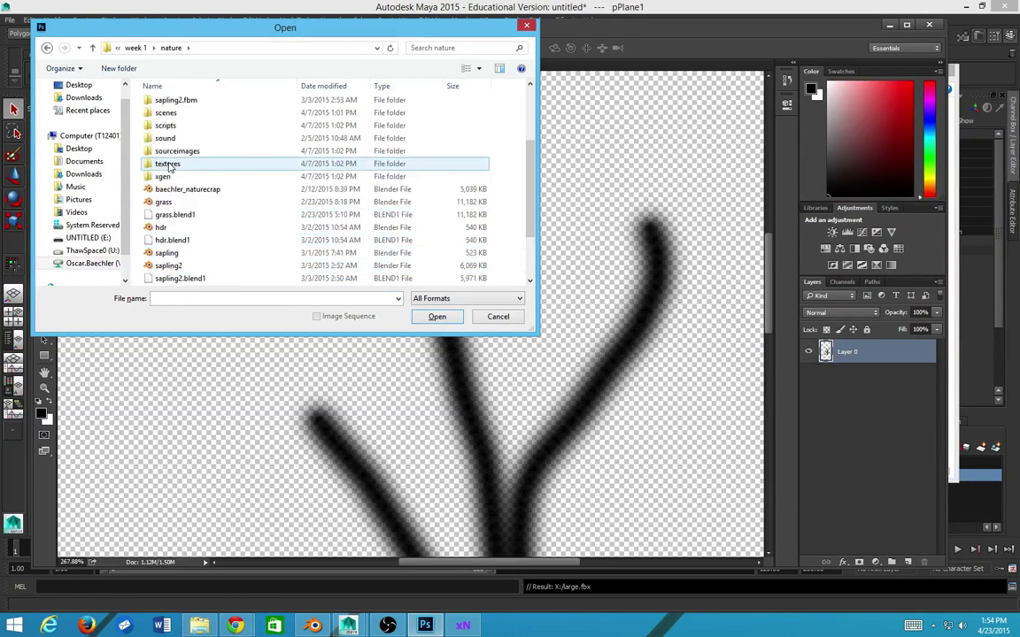
- Check the tree PNG files in the nature project's images folder
double_click(171, 167)
key("BackSpace")
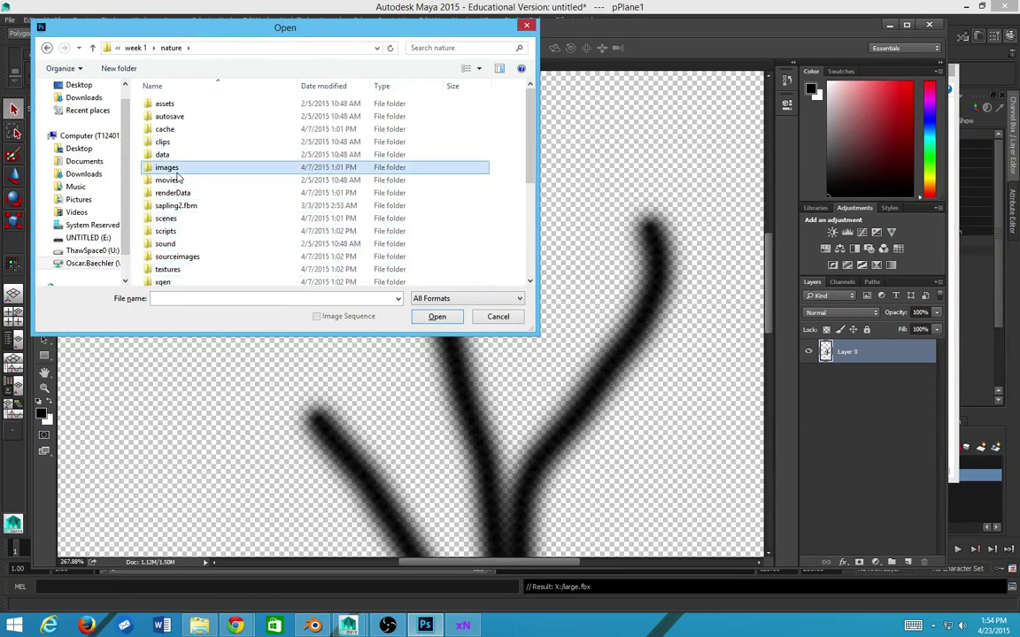
double_click(168, 167)
left_click(179, 133)
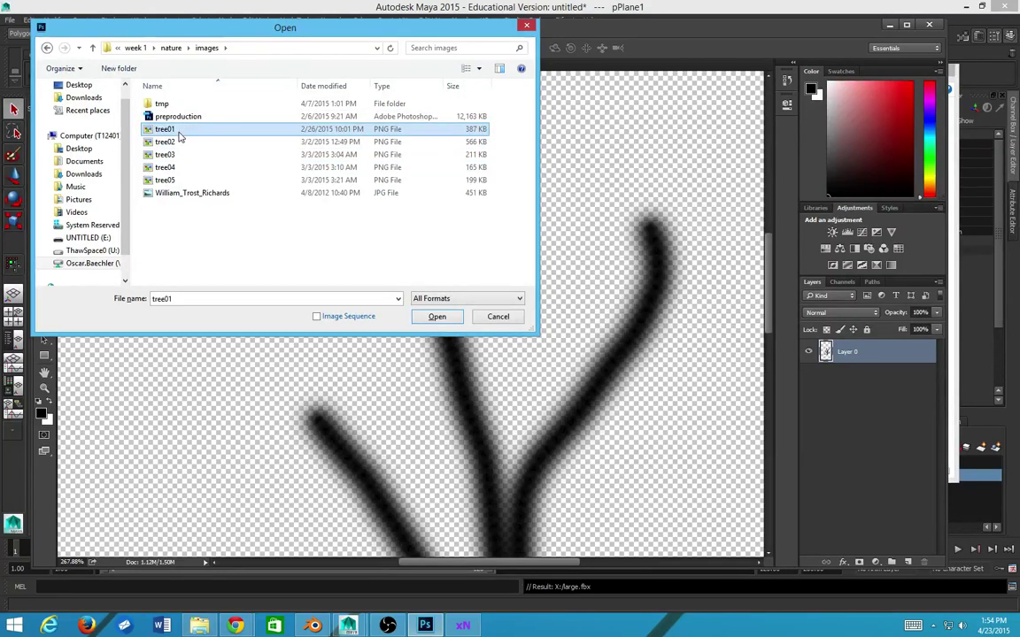
left_click(177, 154)
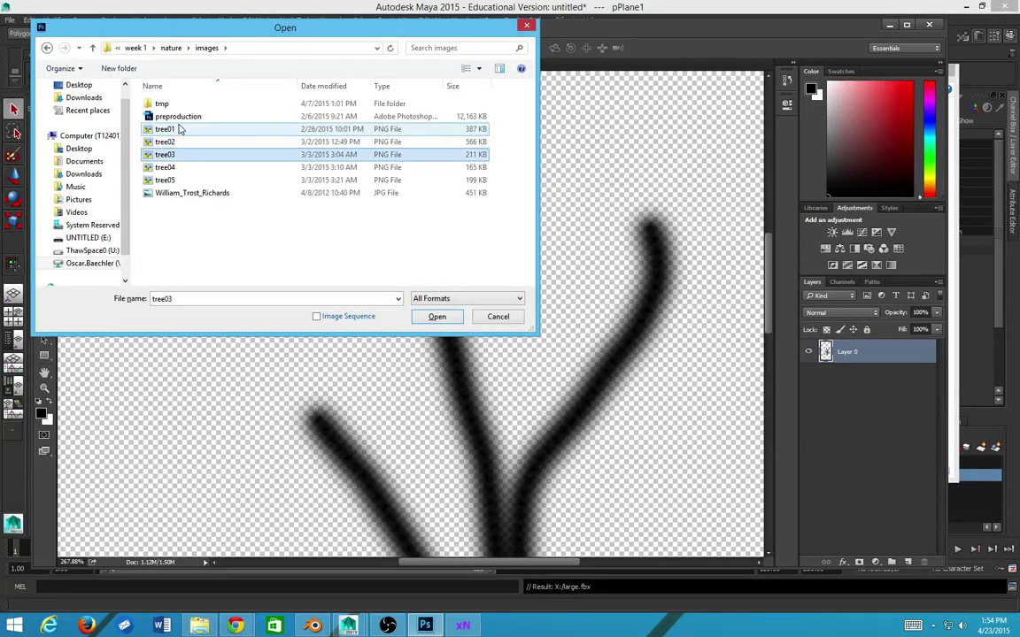
key("BackSpace")
- Open the nature_atlas TGA file from the grass folder inside sourceimages
scroll(177, 234, "down", 2)
double_click(176, 230)
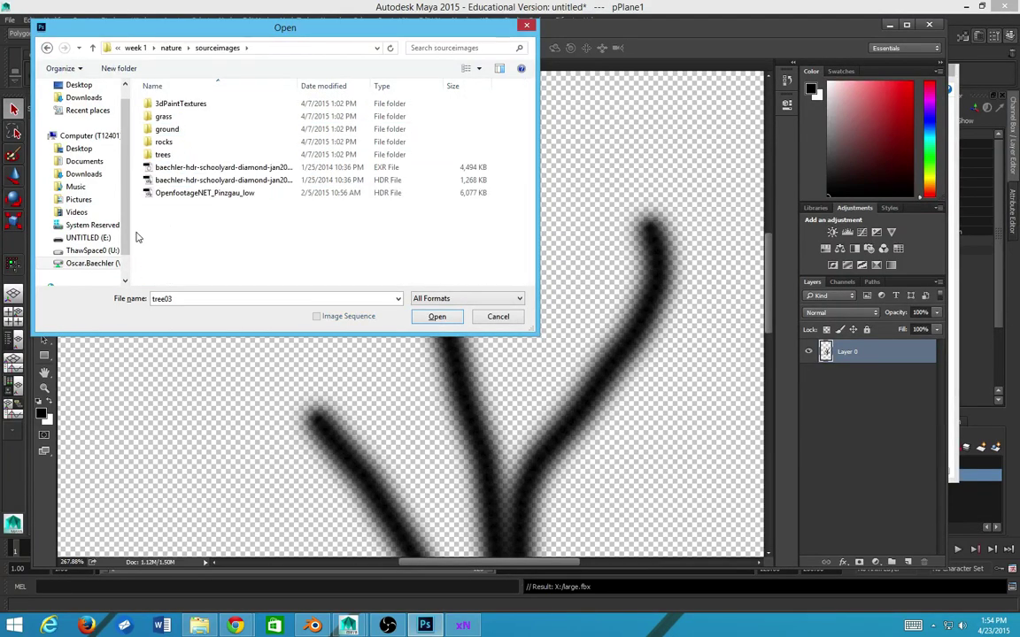
left_click(166, 130)
double_click(163, 117)
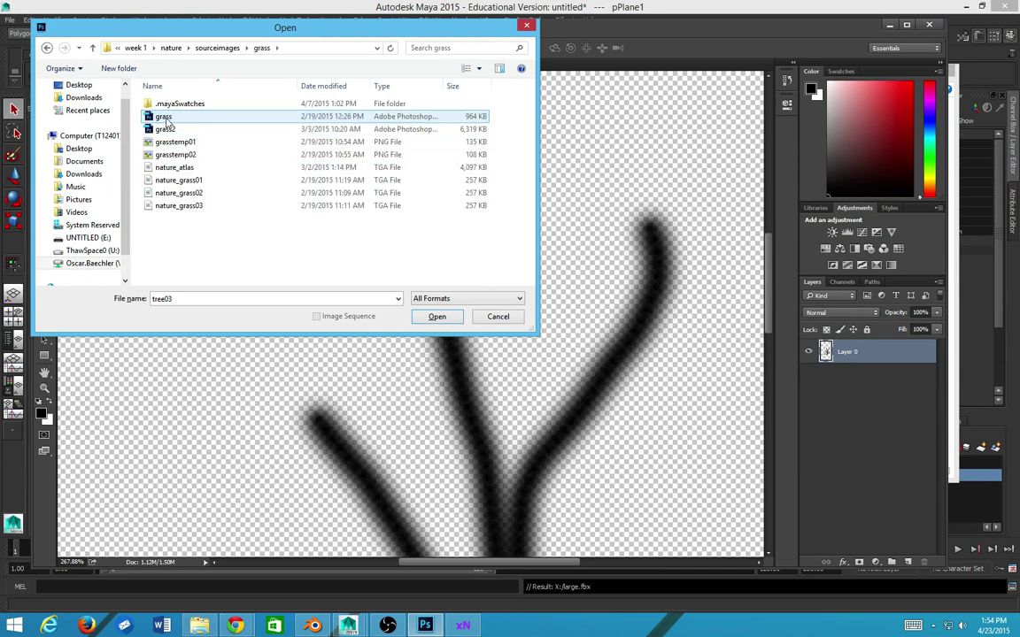
left_click(174, 144)
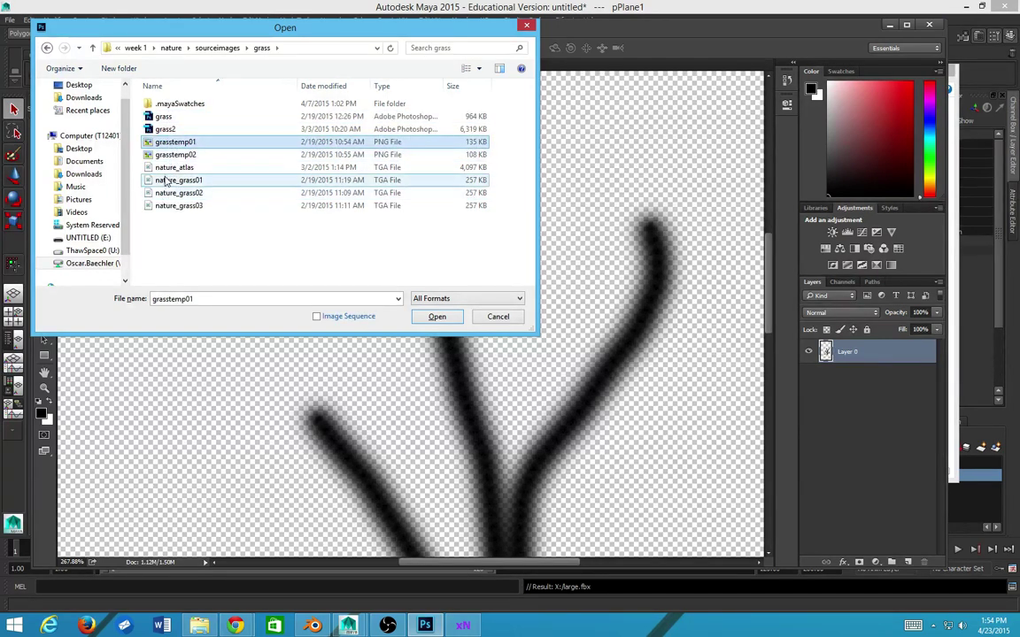
left_click(173, 168)
left_click(168, 181)
left_click(174, 167)
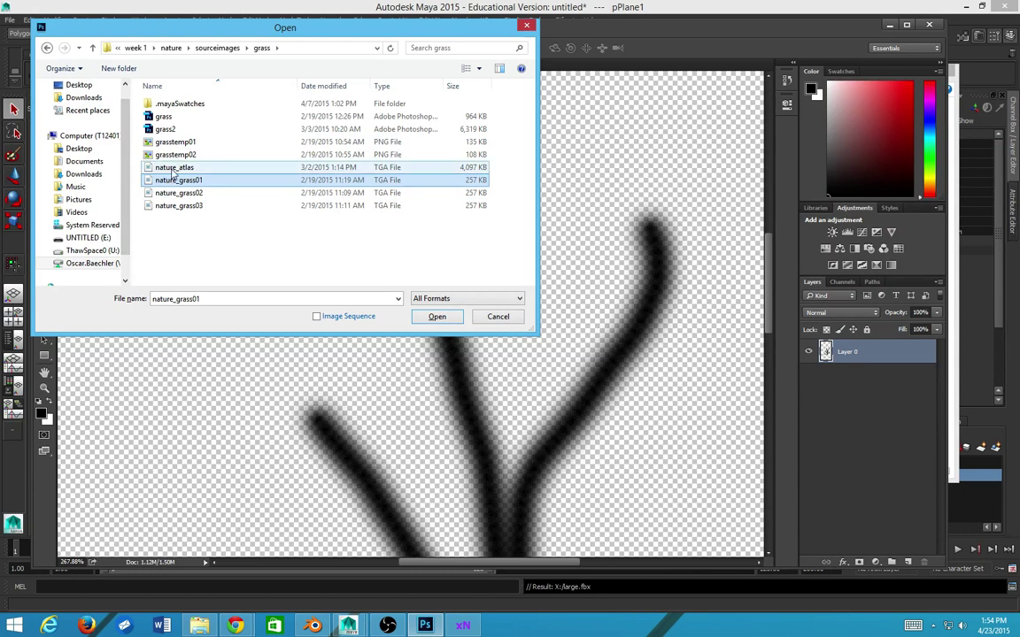
double_click(173, 167)
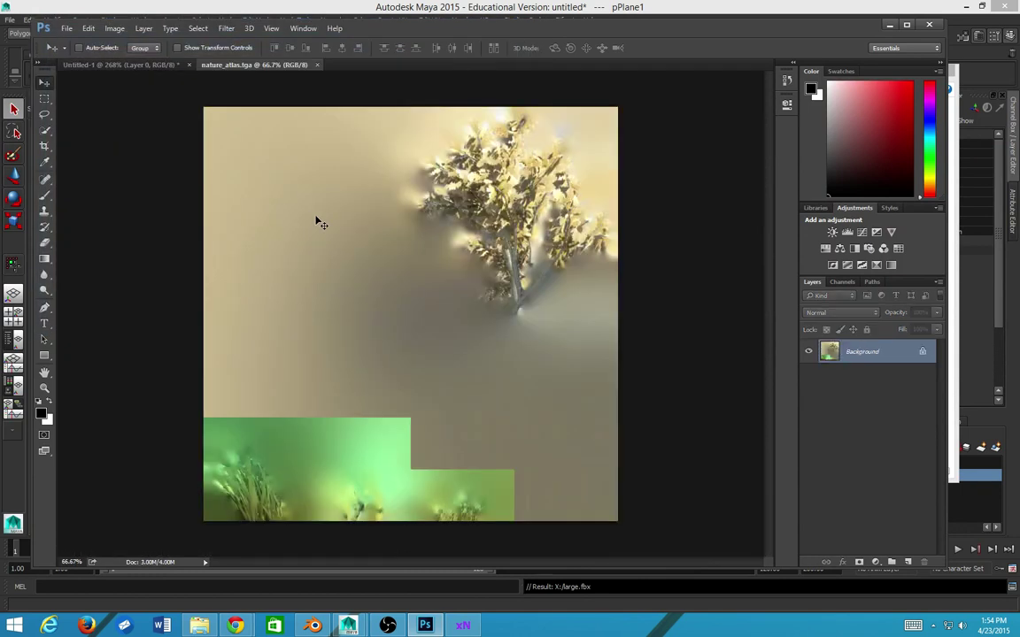
- Examine the grass areas of the nature_atlas image and display its list of channels
scroll(337, 243, "down", 1)
scroll(343, 264, "up", 3)
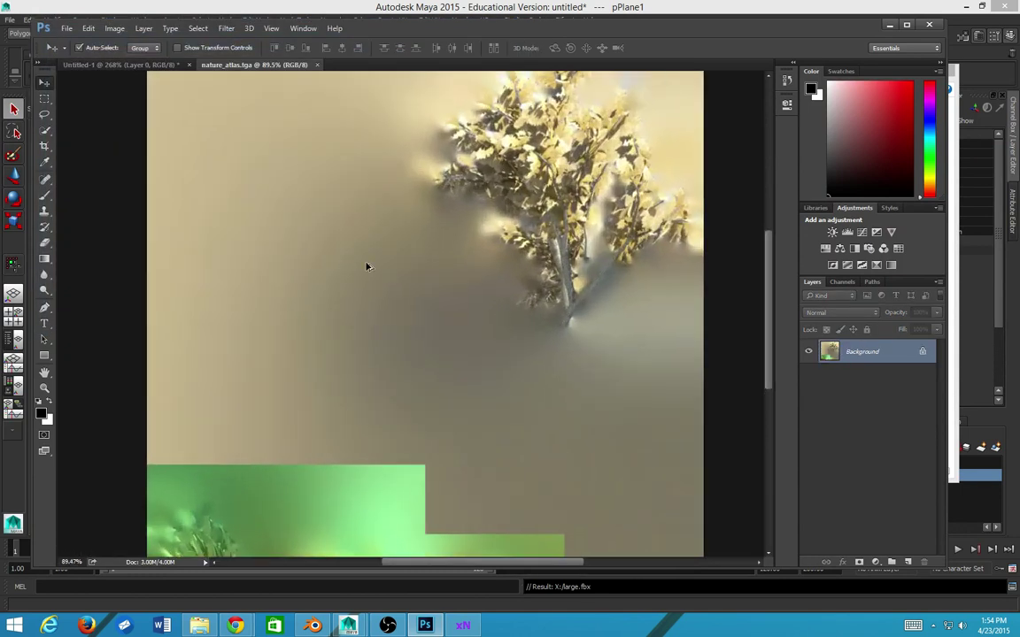
left_click_drag(499, 307, 644, 118)
scroll(297, 369, "up", 4)
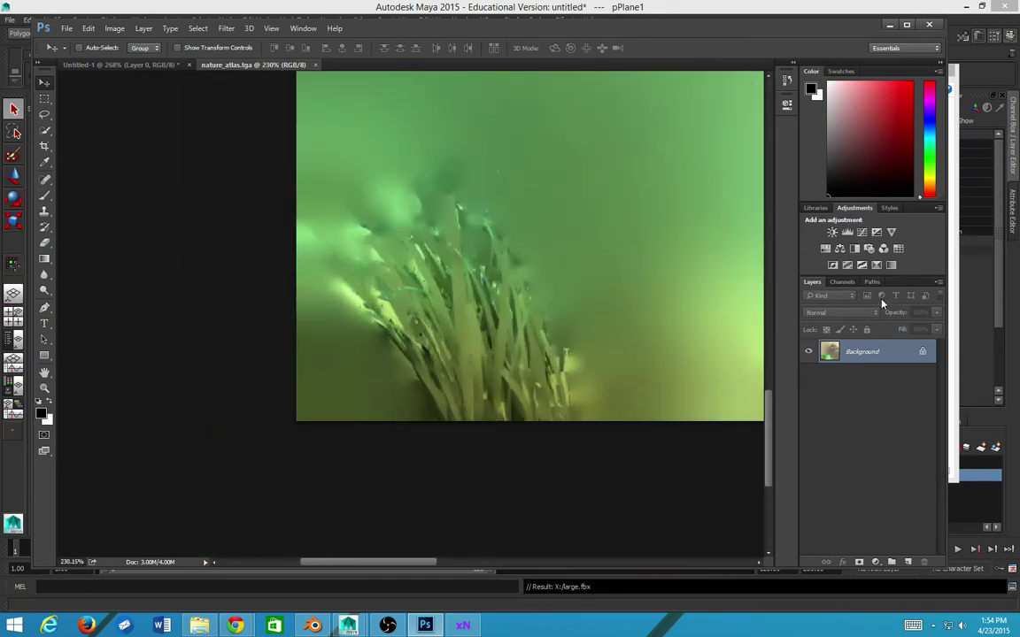
left_click(851, 282)
left_click_drag(587, 264, 390, 384)
scroll(390, 384, "down", 2)
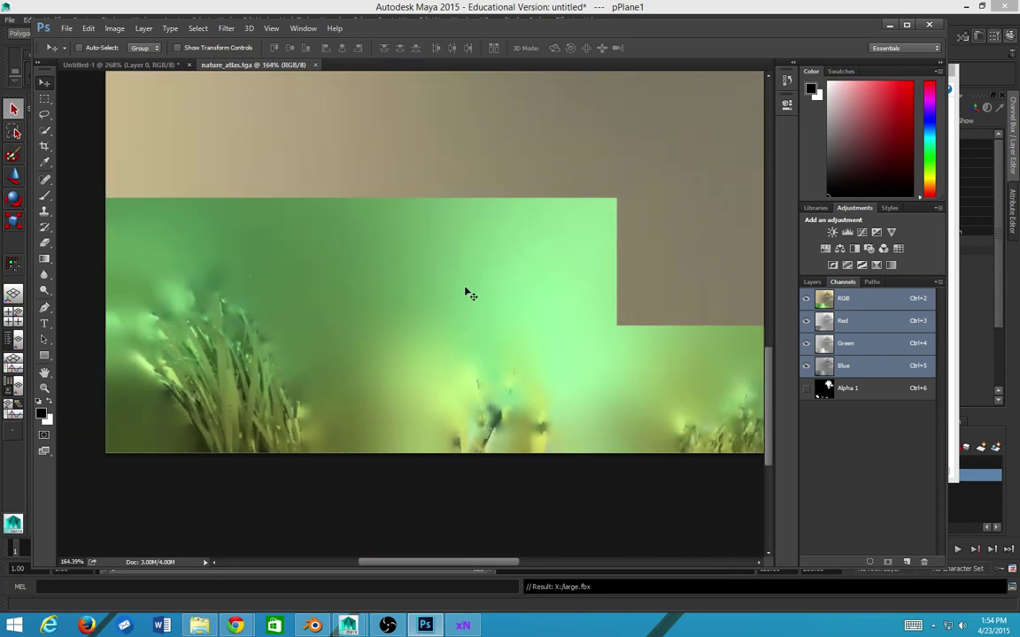
scroll(270, 321, "down", 2)
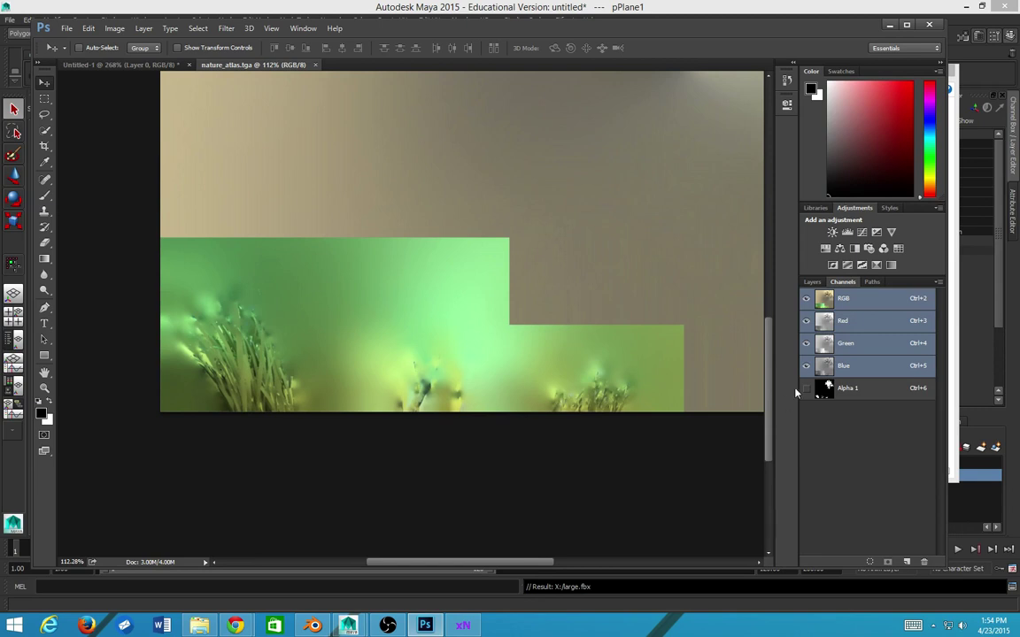
- Toggle the Alpha 1 channel's visibility on and off, check the layers, and inspect the grass color bleed up close
left_click(806, 389)
left_click(806, 390)
left_click(812, 281)
left_click(842, 282)
scroll(212, 342, "up", 4)
scroll(238, 365, "up", 5)
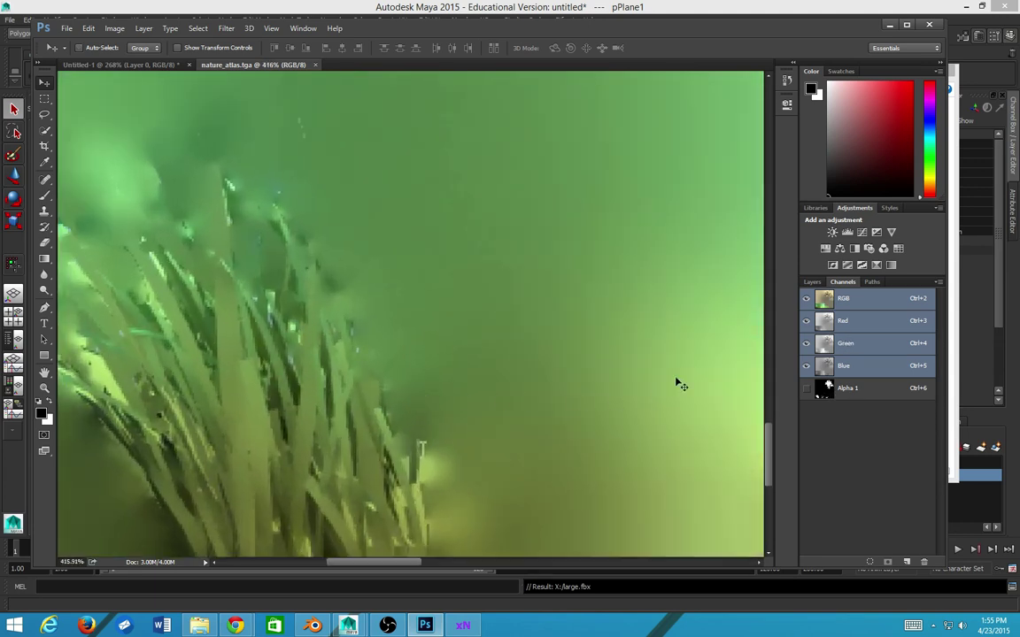
- View the Alpha 1 channel alone, return to the RGB composite, and compare the grass with and without the alpha overlay
left_click(828, 385)
scroll(426, 367, "down", 5)
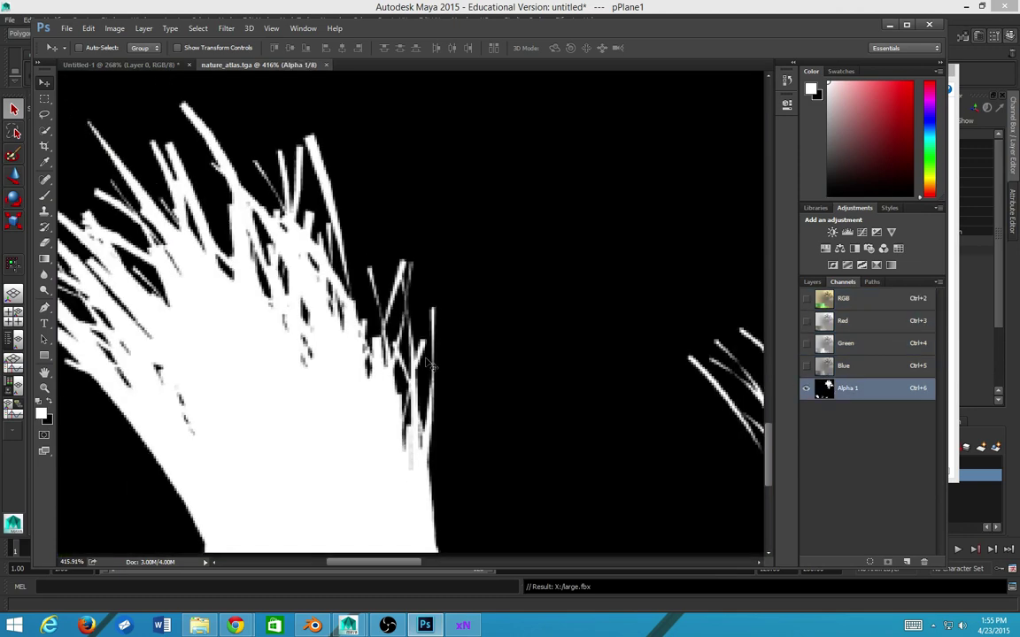
left_click(829, 364)
left_click(830, 303)
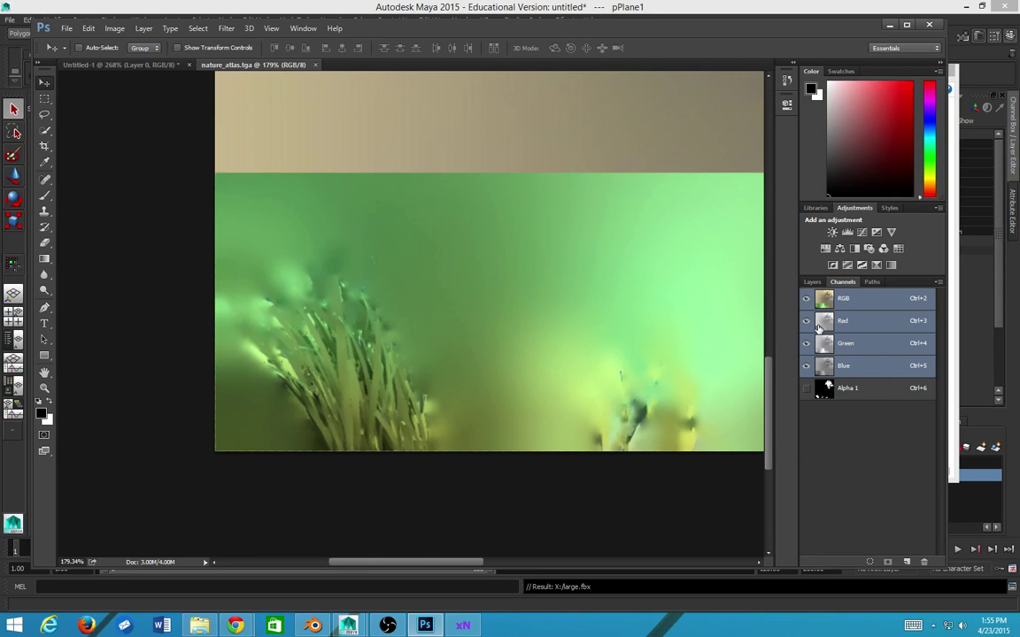
left_click(807, 389)
left_click(806, 390)
scroll(396, 405, "up", 4)
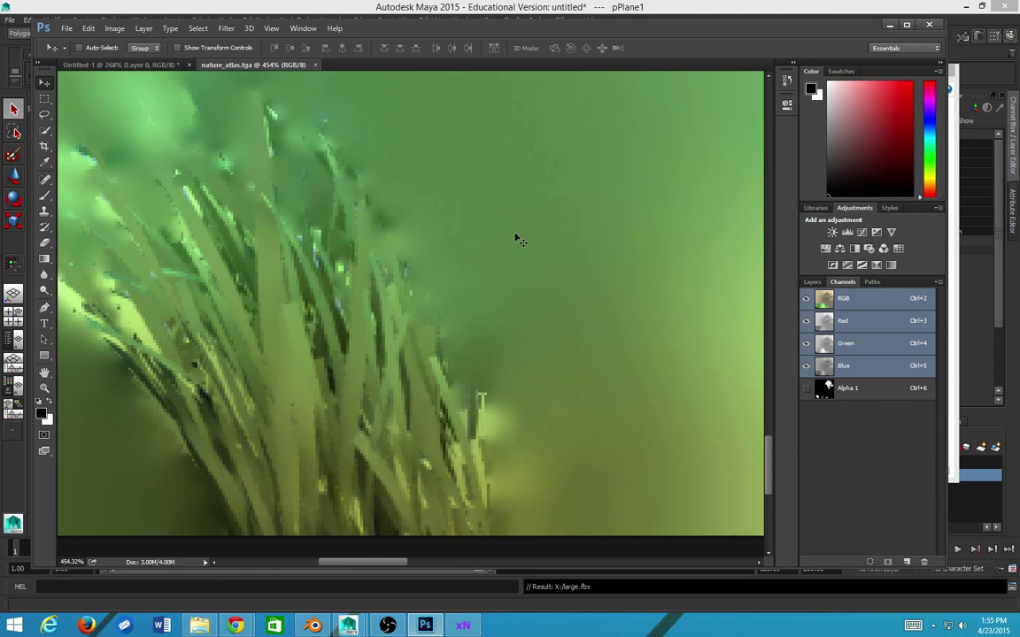
- Switch to xNormal and generate the wall maps, closing the height tonemapper with its default range
key("alt+Tab")
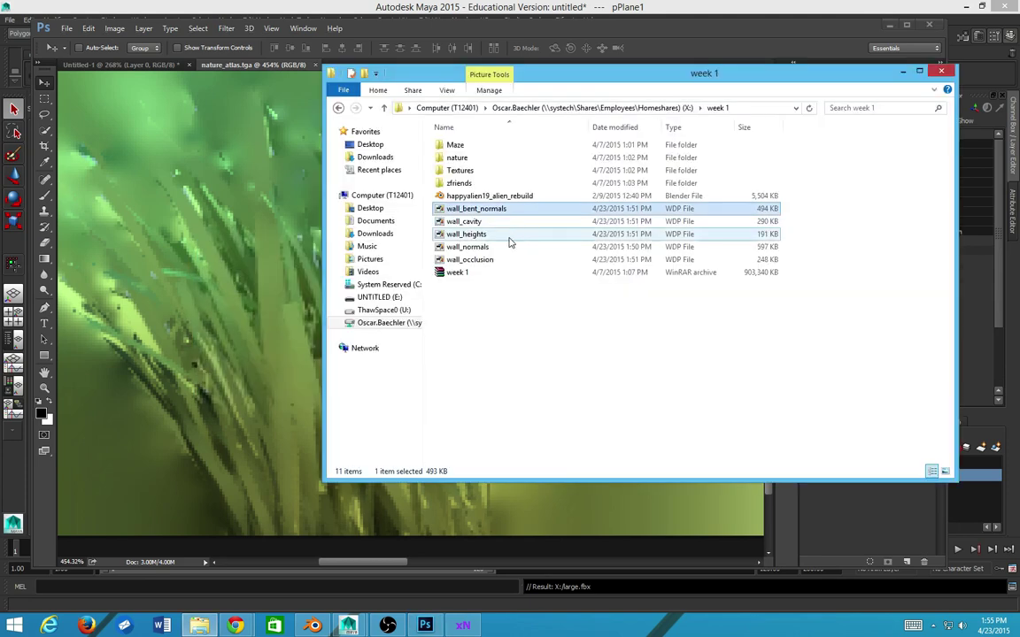
key("alt+Tab")
key("alt+Tab")
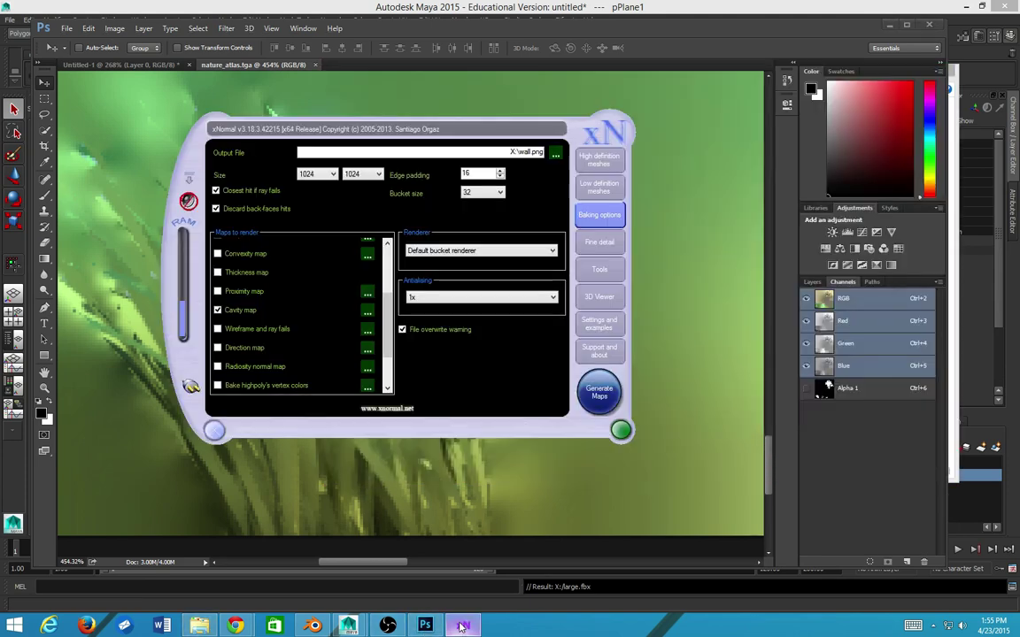
left_click(599, 394)
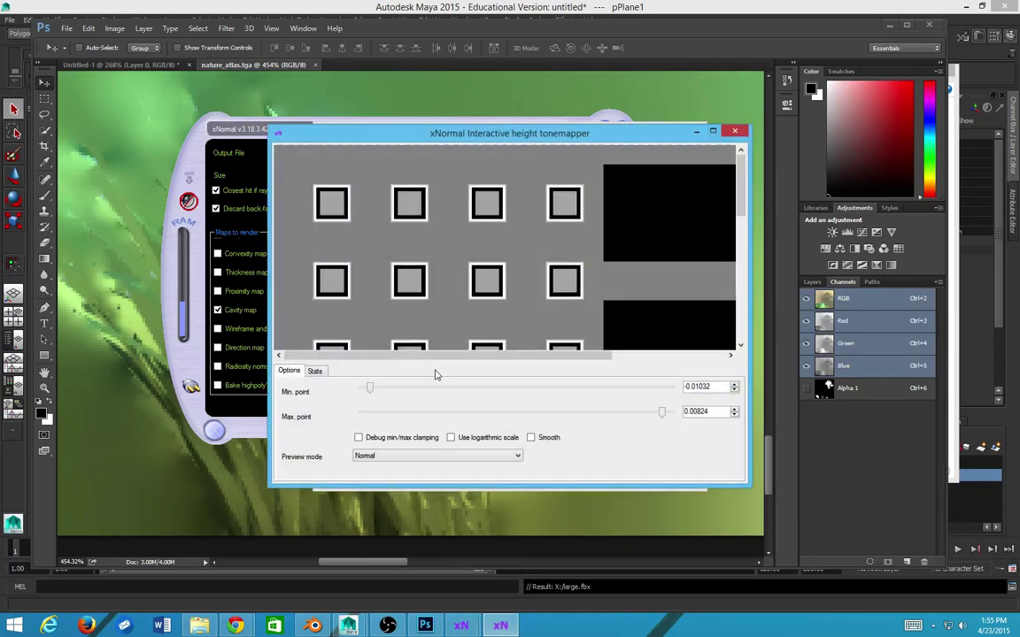
left_click(739, 130)
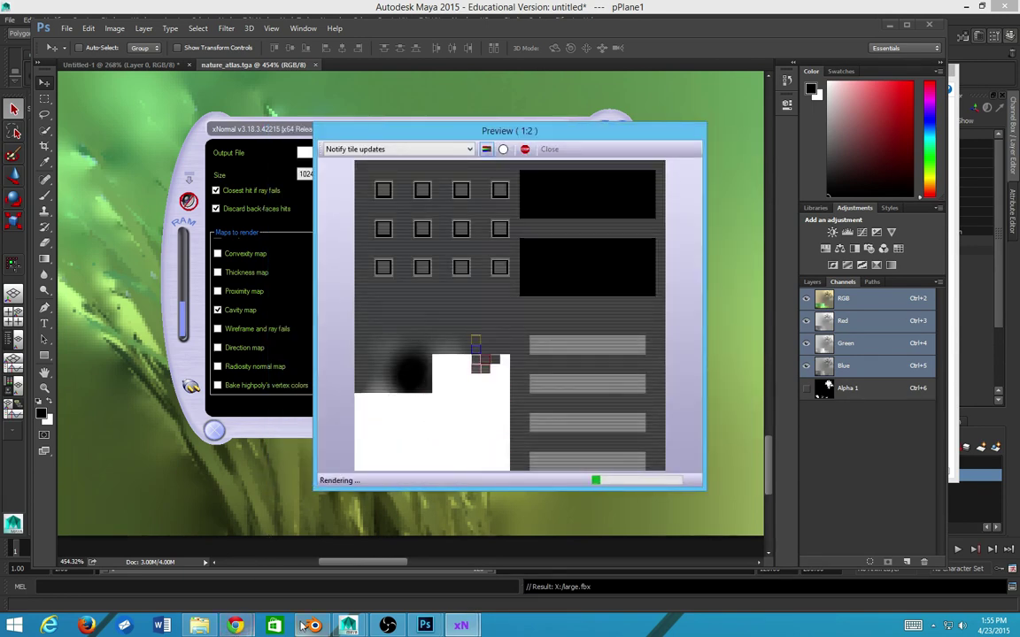
- Switch to Photoshop and examine the color padding around the grass and tree across the whole nature_atlas image
left_click(424, 626)
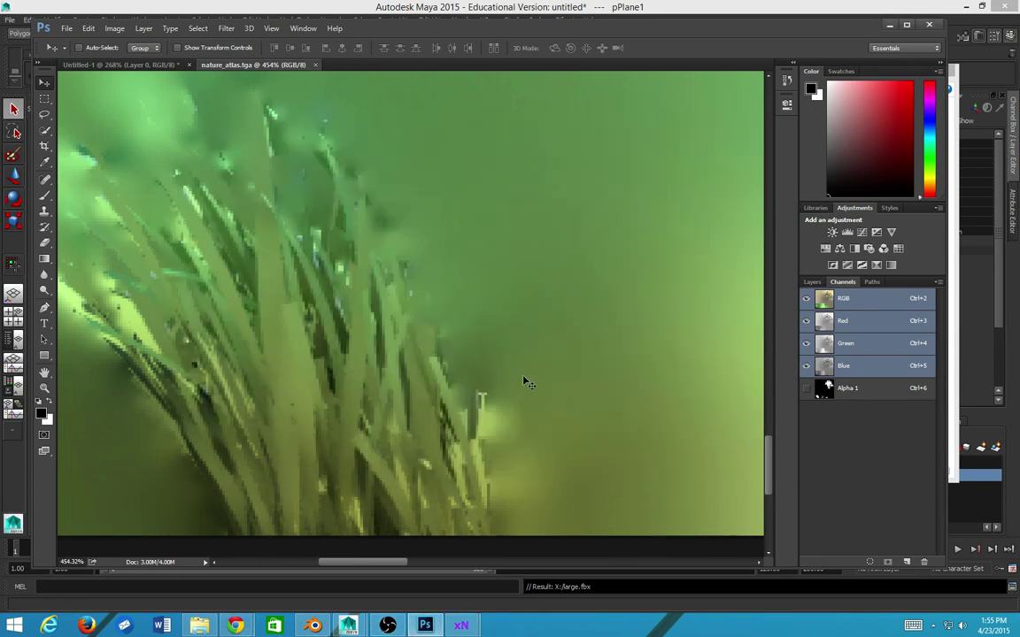
scroll(487, 388, "down", 2)
scroll(482, 392, "down", 7)
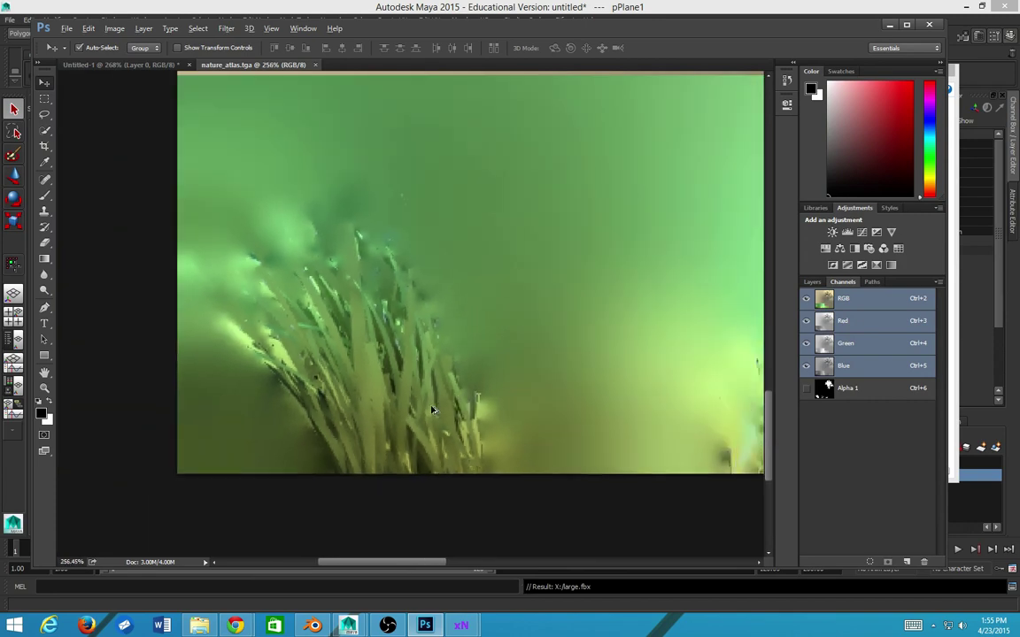
scroll(397, 381, "down", 8)
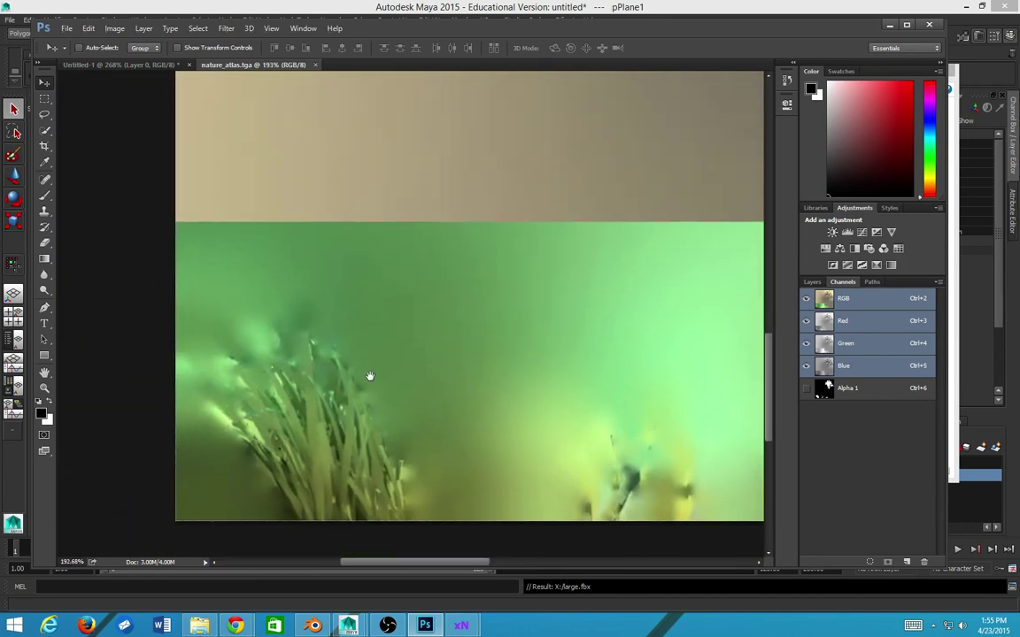
scroll(359, 412, "down", 2)
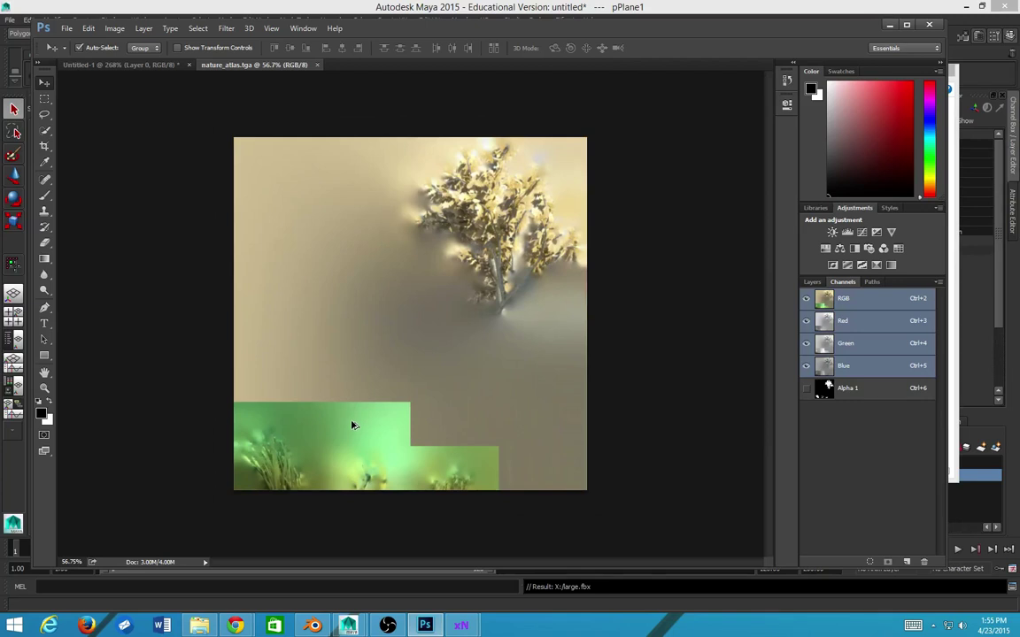
- Switch to the full-screen view and examine the color padding around the grass and tree in nature_atlas
scroll(353, 425, "up", 2)
scroll(352, 424, "down", 2)
key("f")
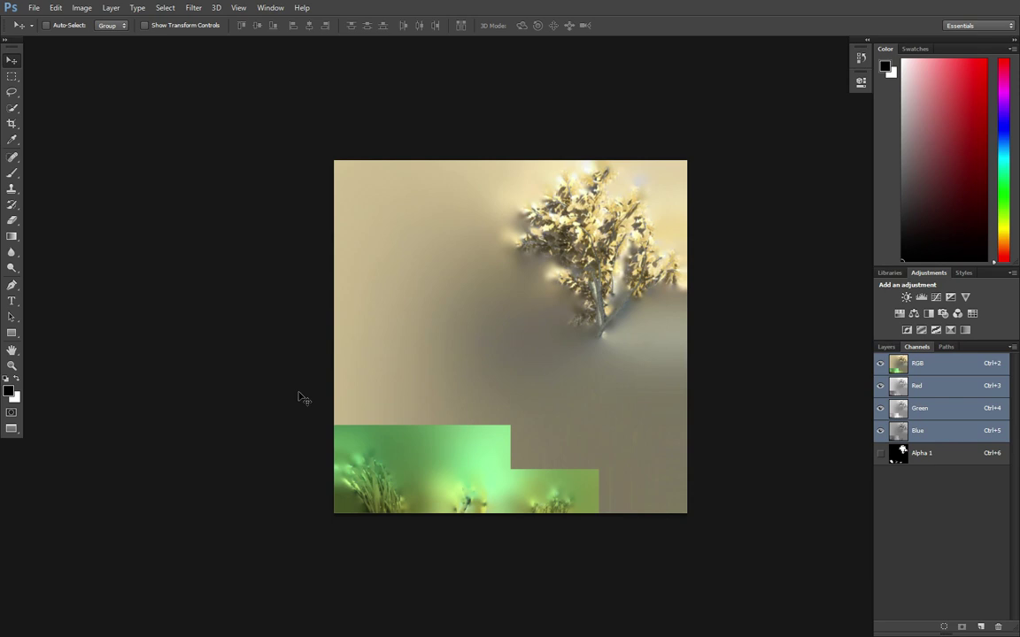
scroll(651, 308, "up", 1)
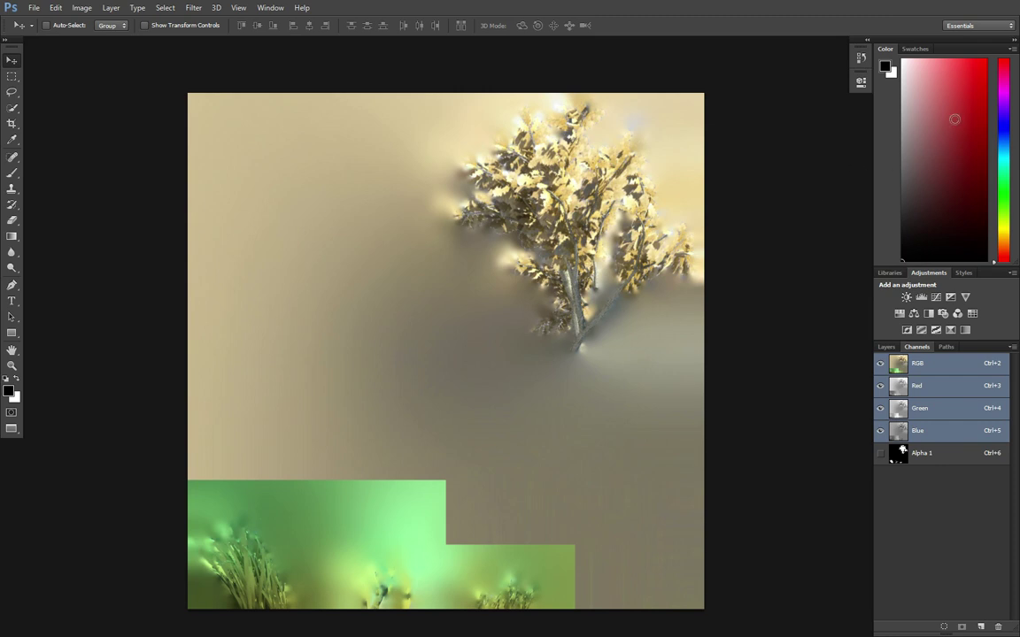
- Set the foreground color to white, preview black (000000) in the Color Picker without applying it, and return to the Move tool
left_click_drag(922, 78, 901, 60)
left_click(886, 69)
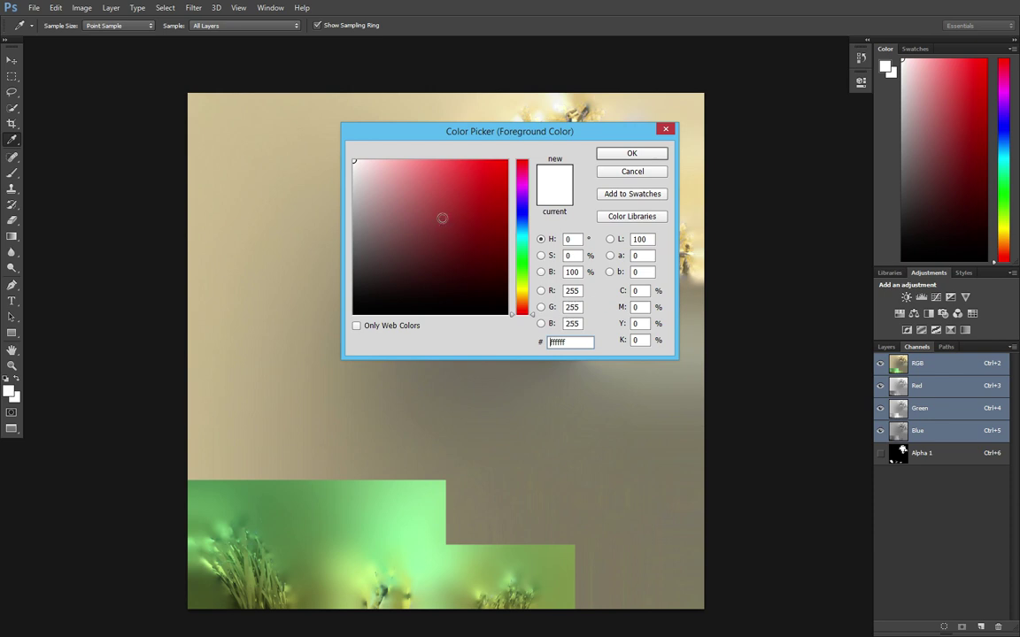
mouse_move(366, 290)
left_mouse_down()
mouse_move(151, 406)
mouse_move(222, 334)
left_mouse_up()
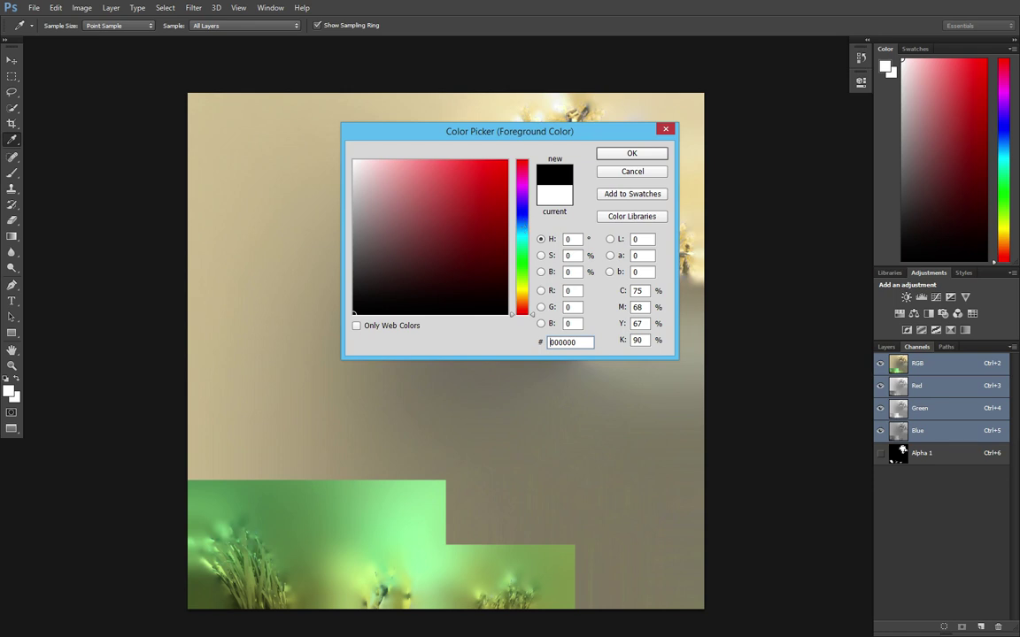
key("Escape")
key("v")
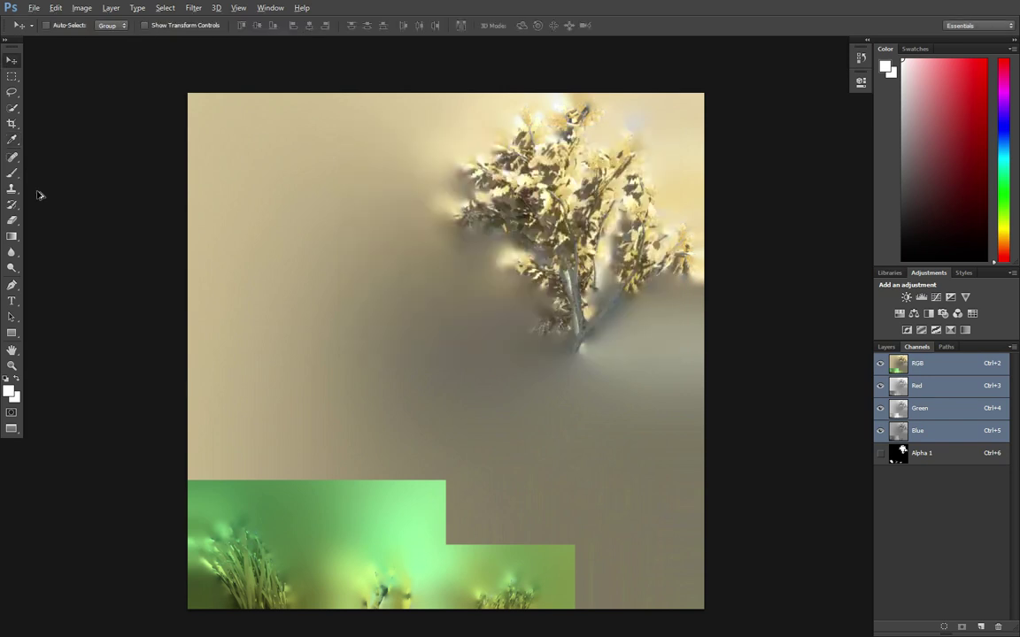
- Close the map preview in xNormal and close the nature_atlas and Untitled-1 documents in Photoshop without saving
key("alt+Tab")
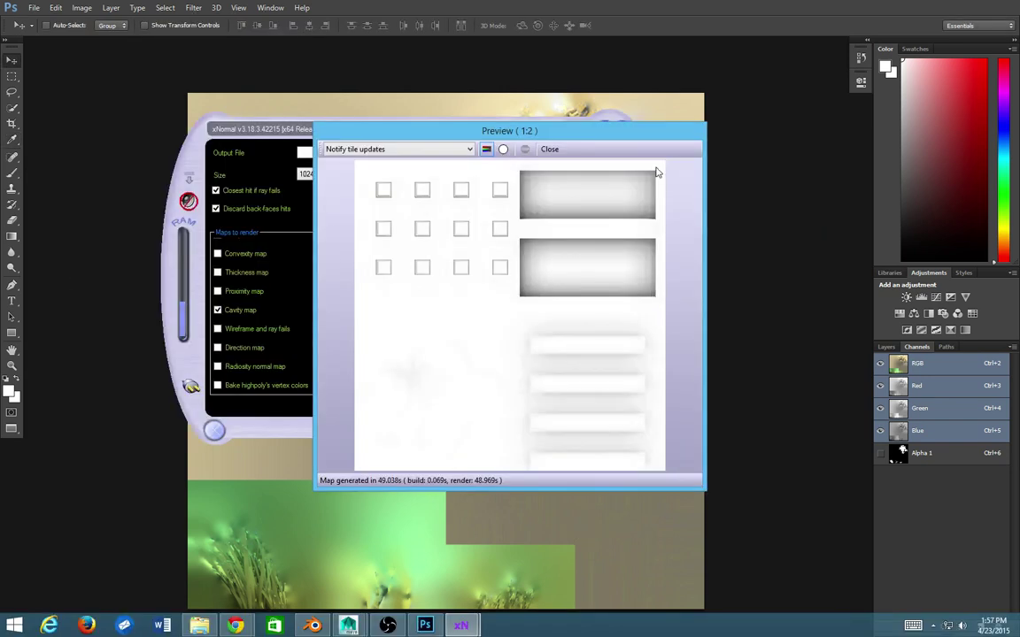
left_click(549, 149)
key("alt+Tab")
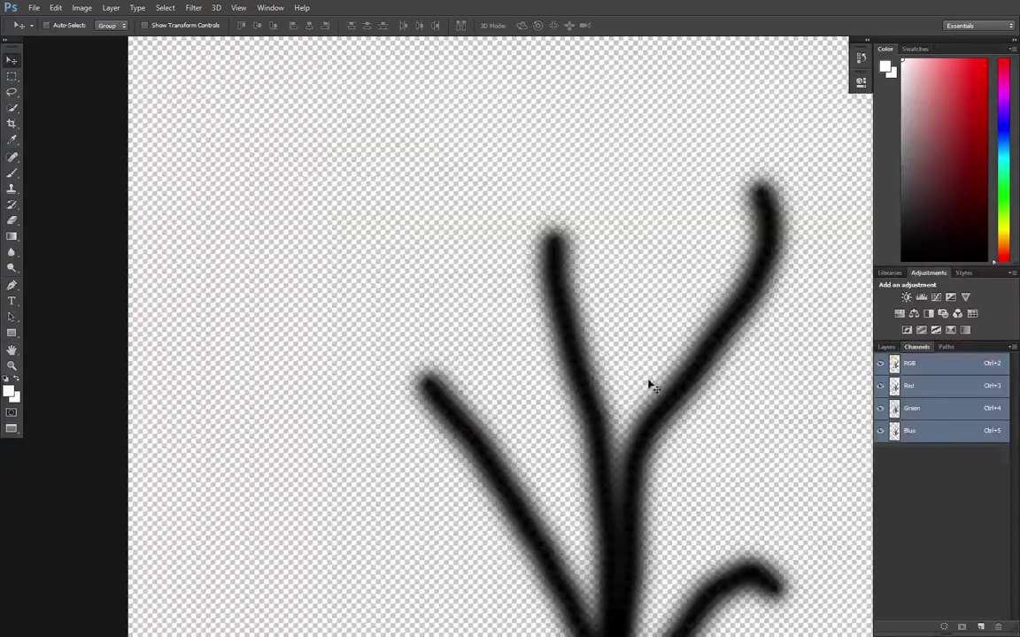
key("ctrl+w")
key("ctrl+w")
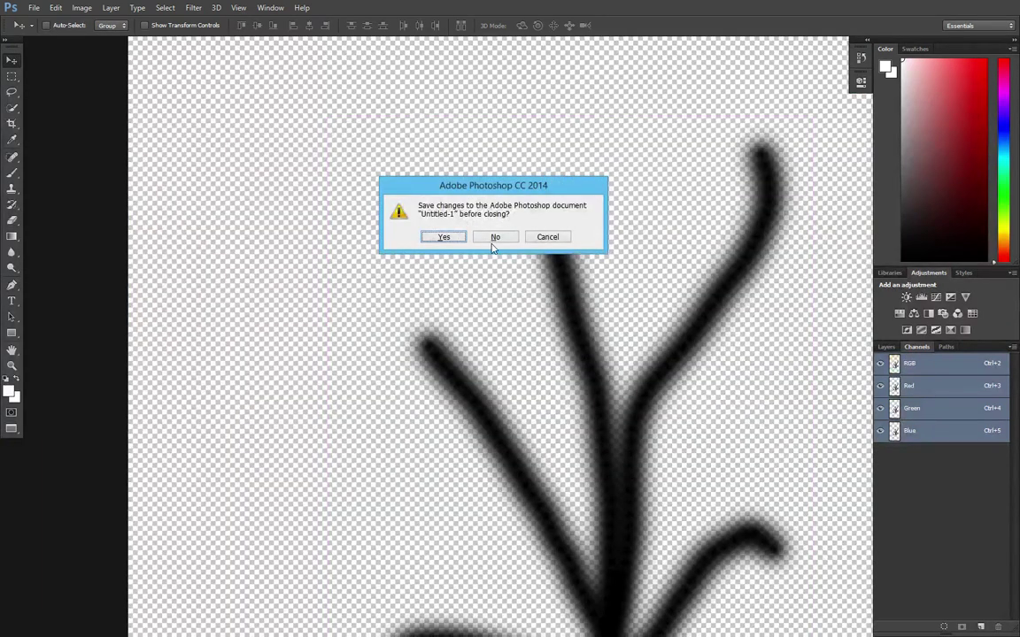
left_click(497, 237)
key("ctrl+n")
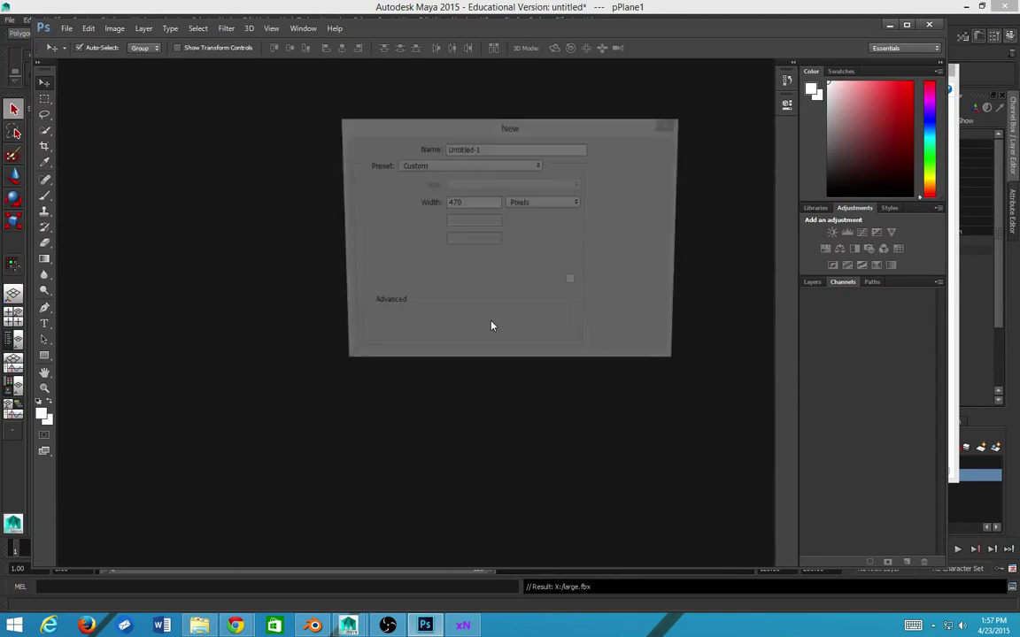
key("BackSpace")
key("Escape")
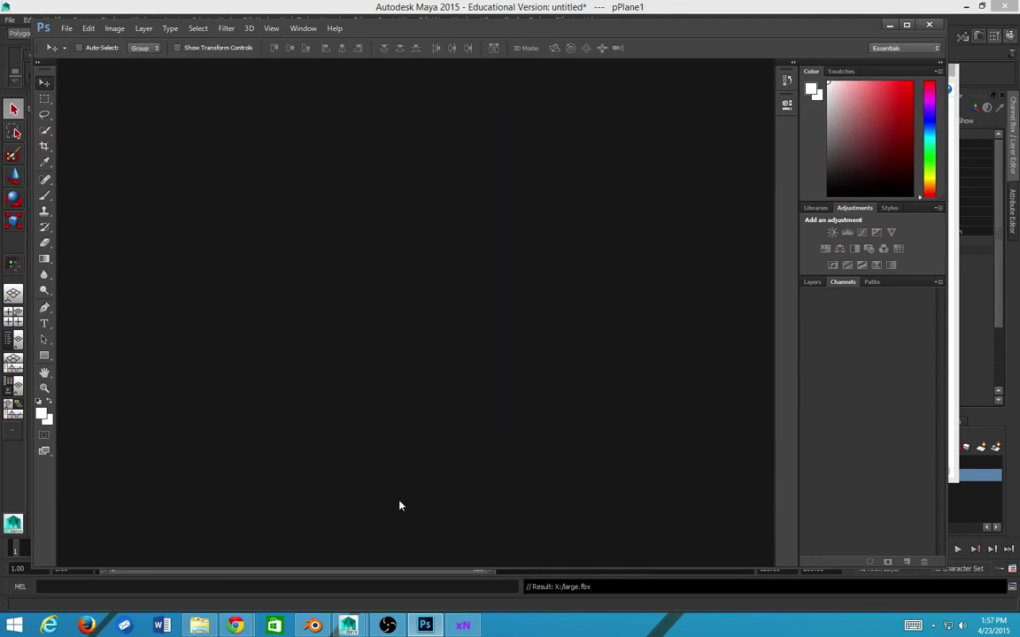
- Switch to File Explorer and check the week 1 folder and the X: drive for the baked wall maps
key("alt+Tab")
left_click(201, 628)
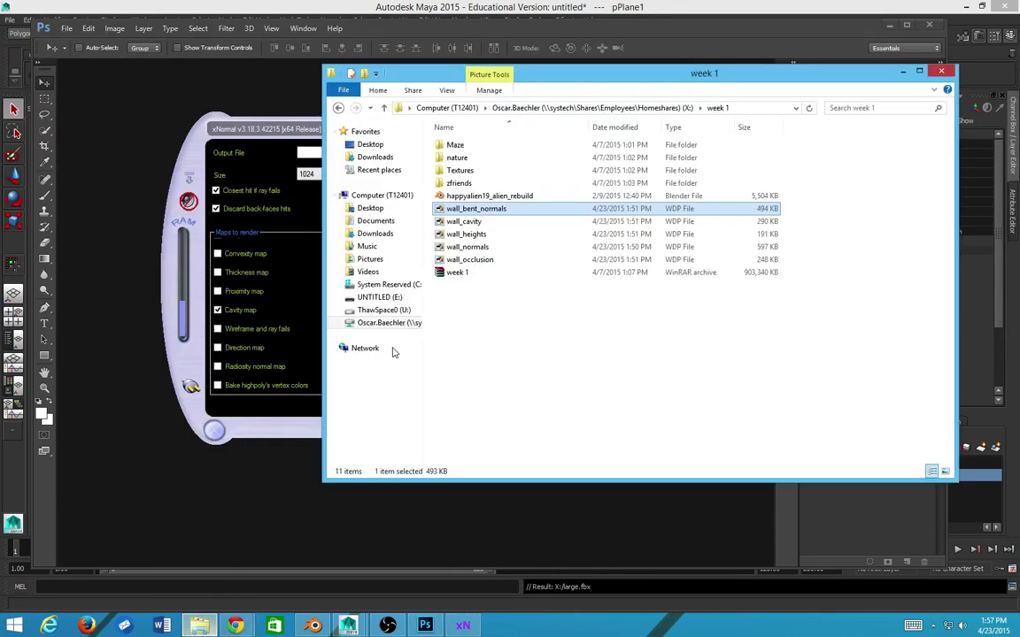
left_click(463, 222)
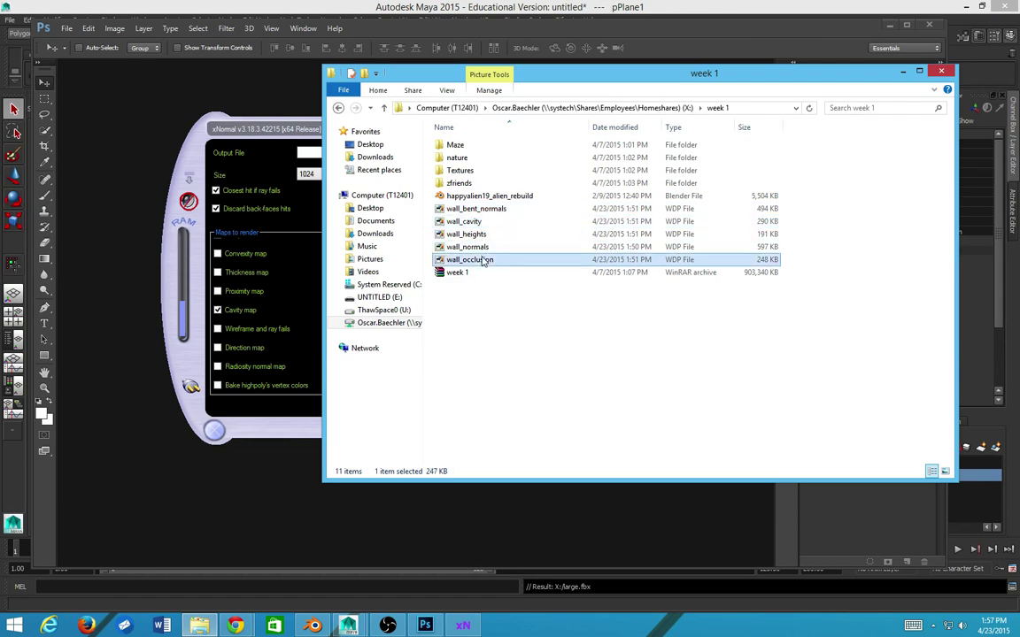
left_click(483, 210)
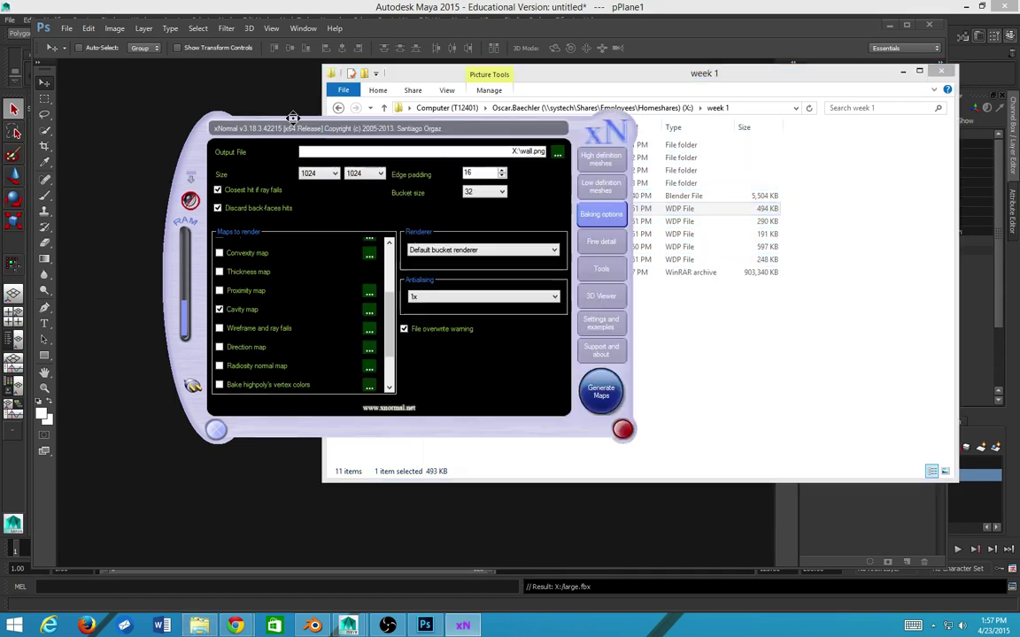
left_click(263, 115)
key("alt+Tab")
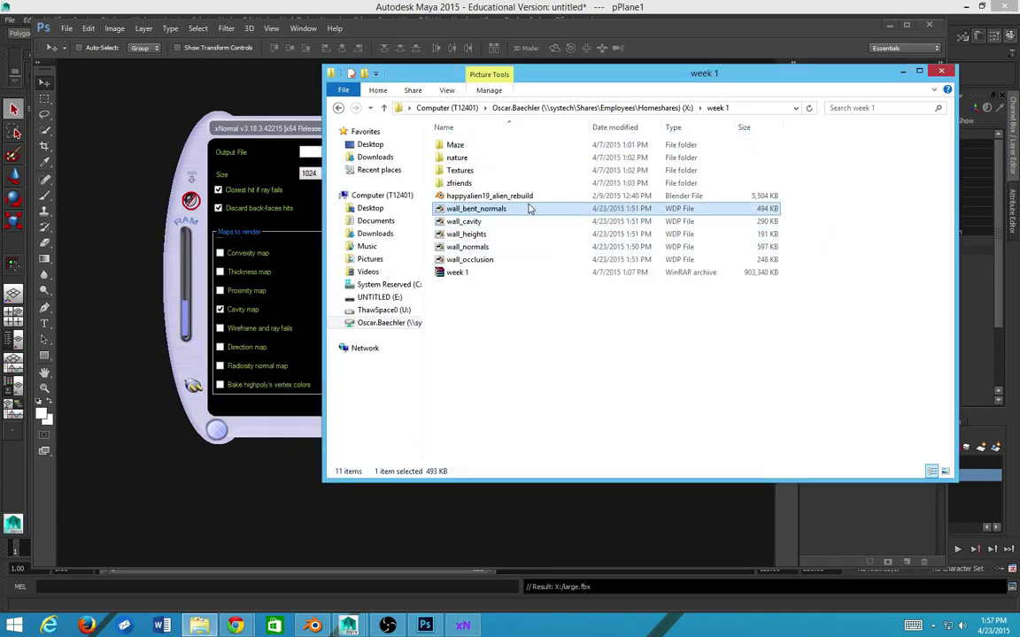
left_click(507, 271)
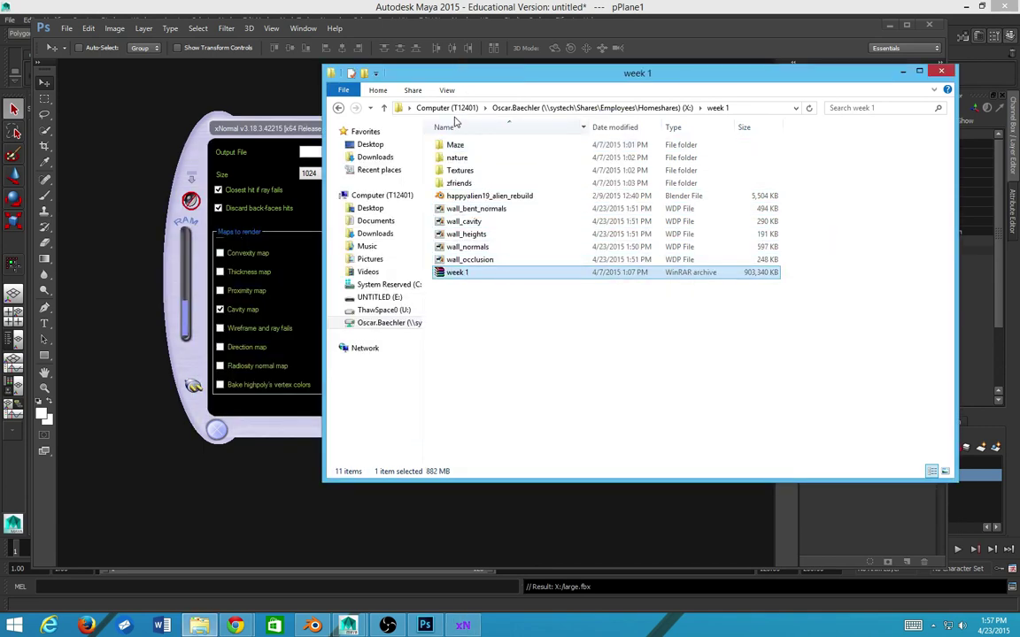
left_click(383, 322)
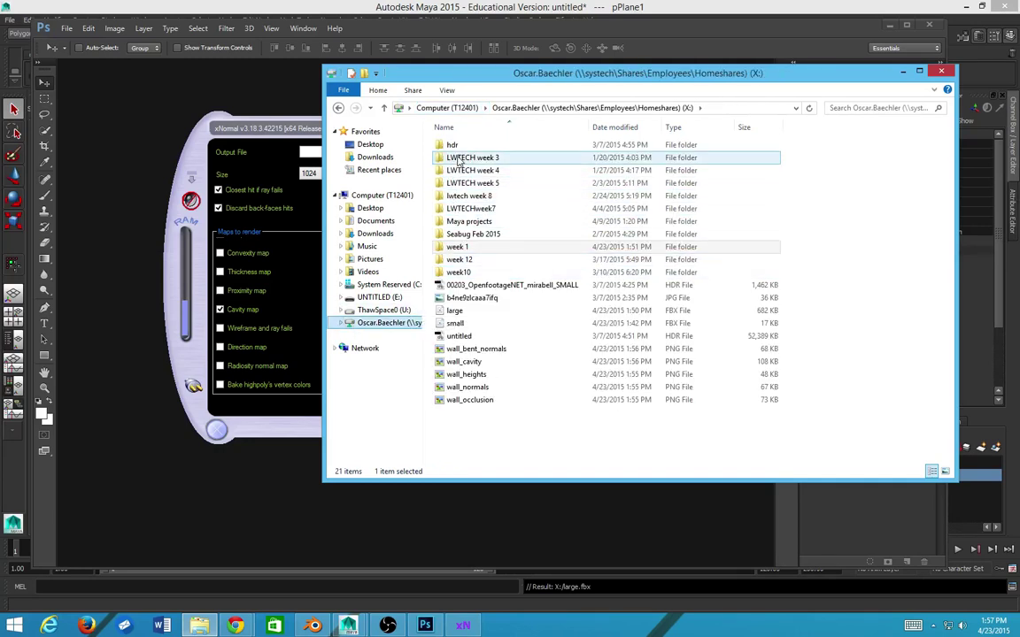
left_click(479, 249)
double_click(481, 251)
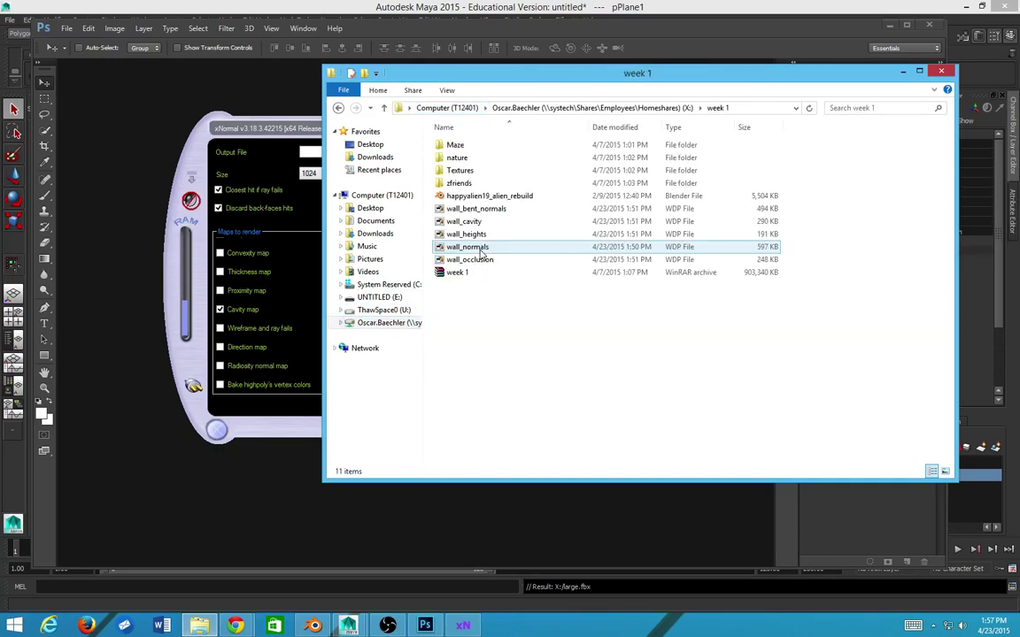
left_click(476, 208)
left_click(490, 371)
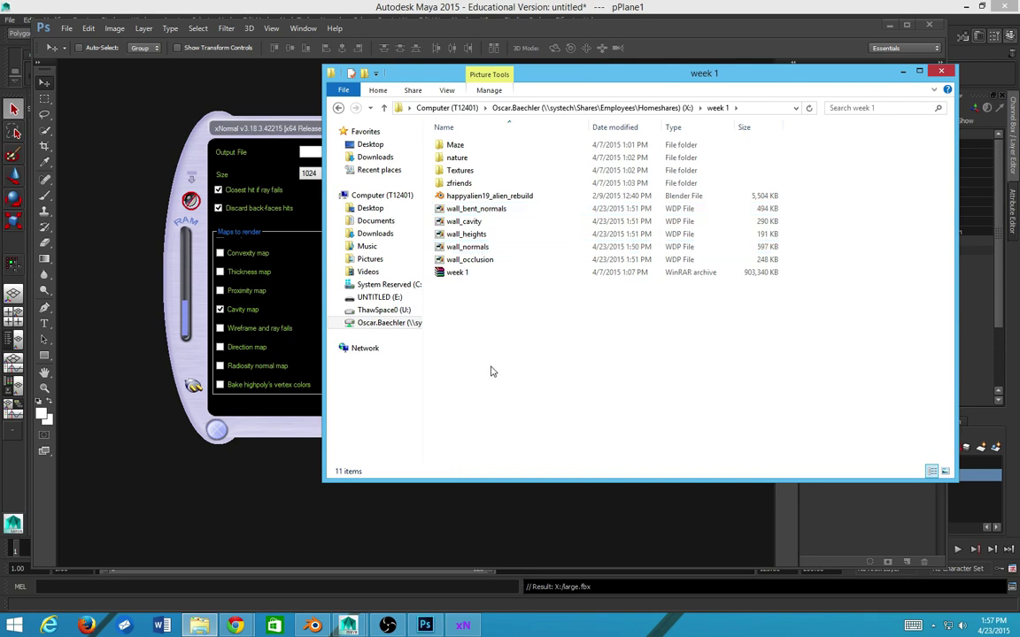
- Switch to xNormal and check the output file's folder without changing it
left_click(240, 122)
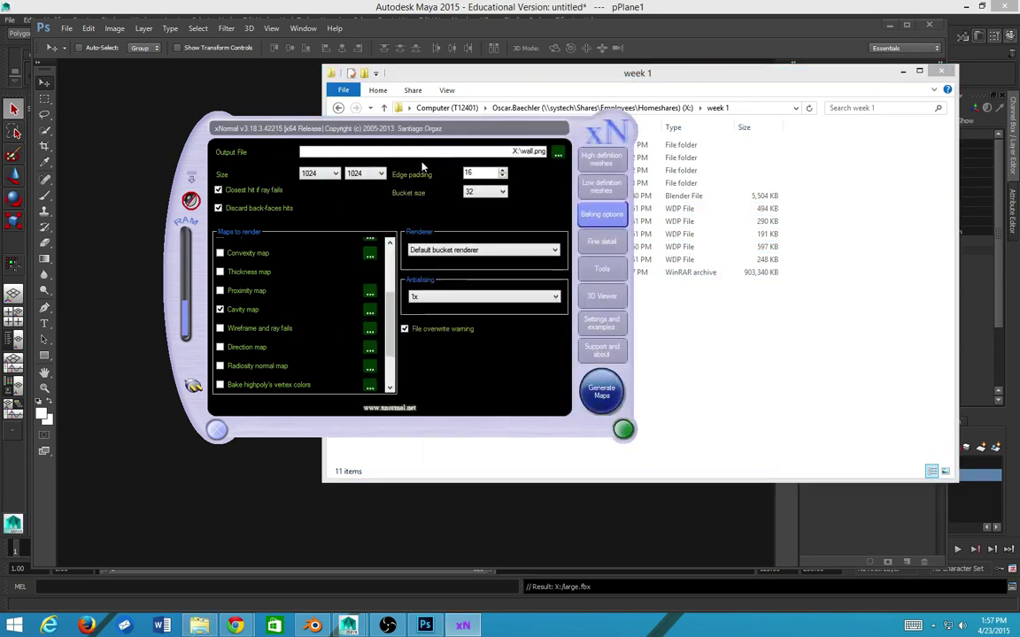
left_click(561, 156)
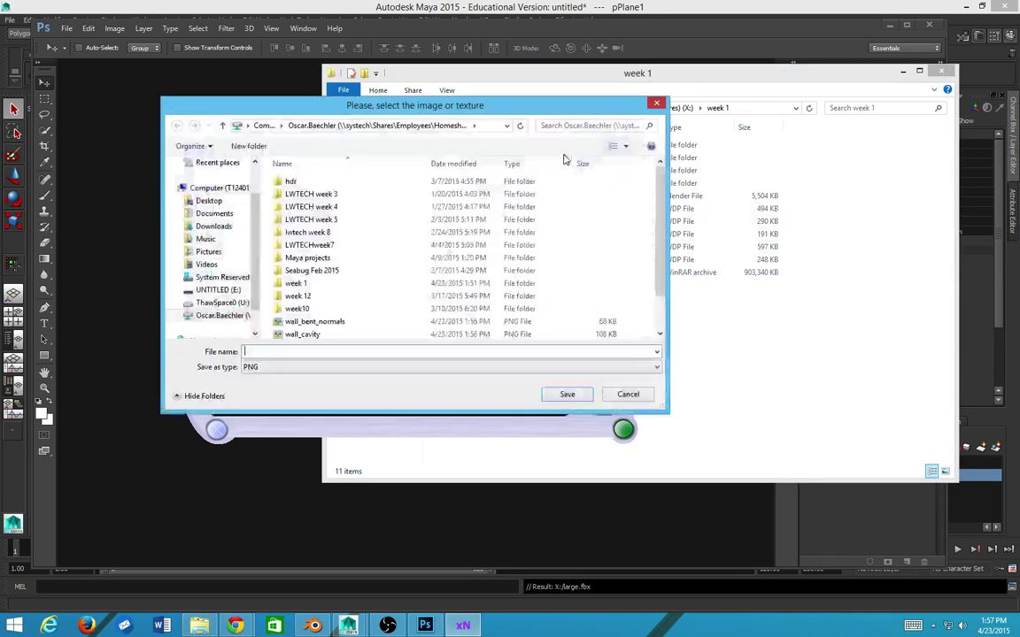
key("Escape")
- Go to the root of the X: drive in File Explorer and open wall_bent_normals.png in Photoshop
left_click(604, 78)
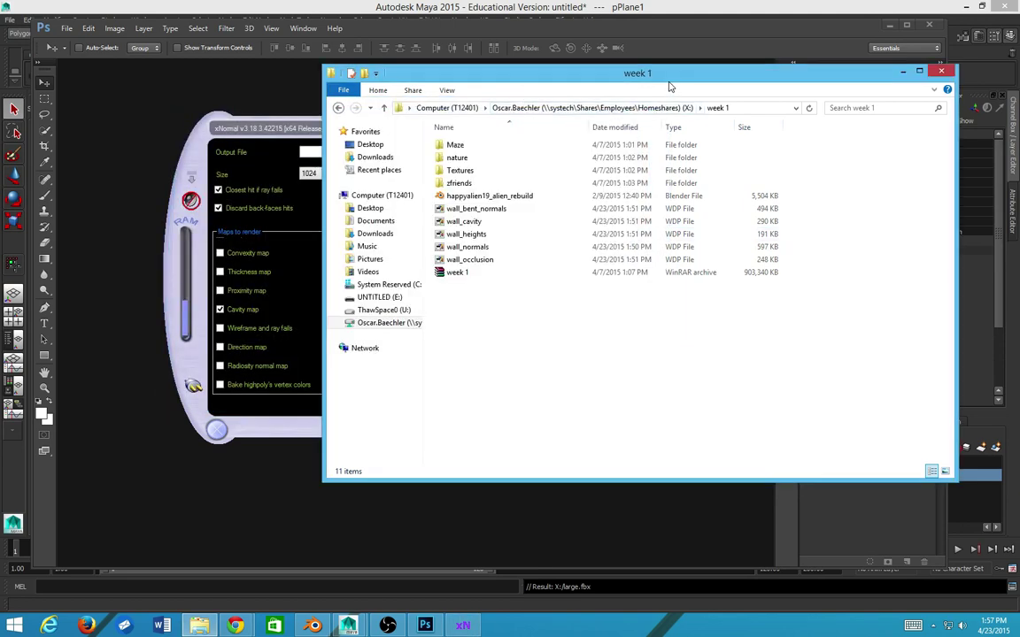
left_click(575, 107)
left_click(498, 351)
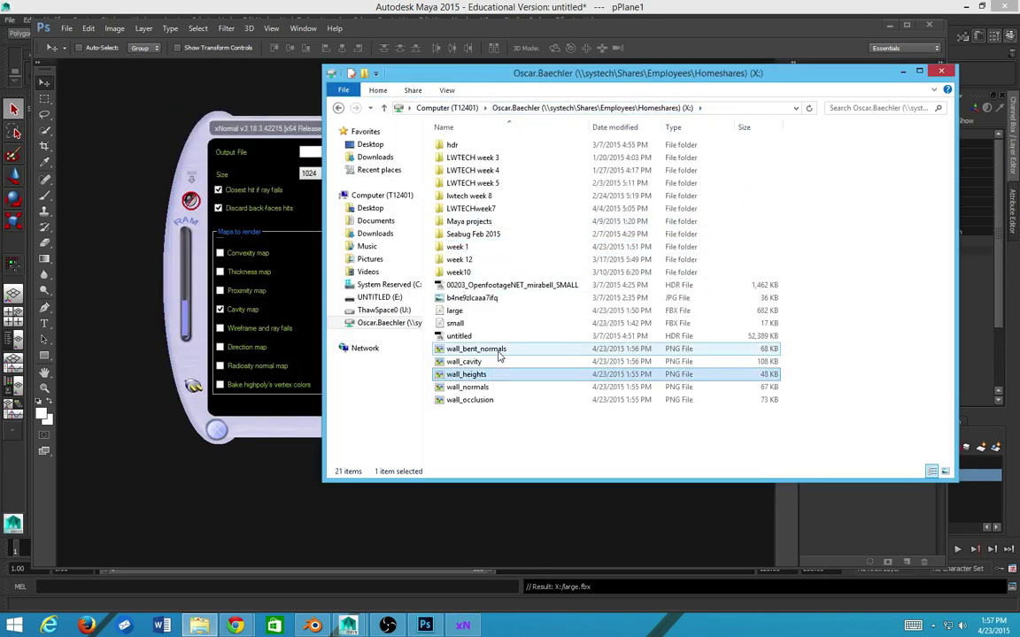
left_click_drag(498, 351, 328, 432)
- Place wall_cavity and wall_heights from File Explorer as layers in the wall_bent_normals.png document at their original size
key("alt+Tab")
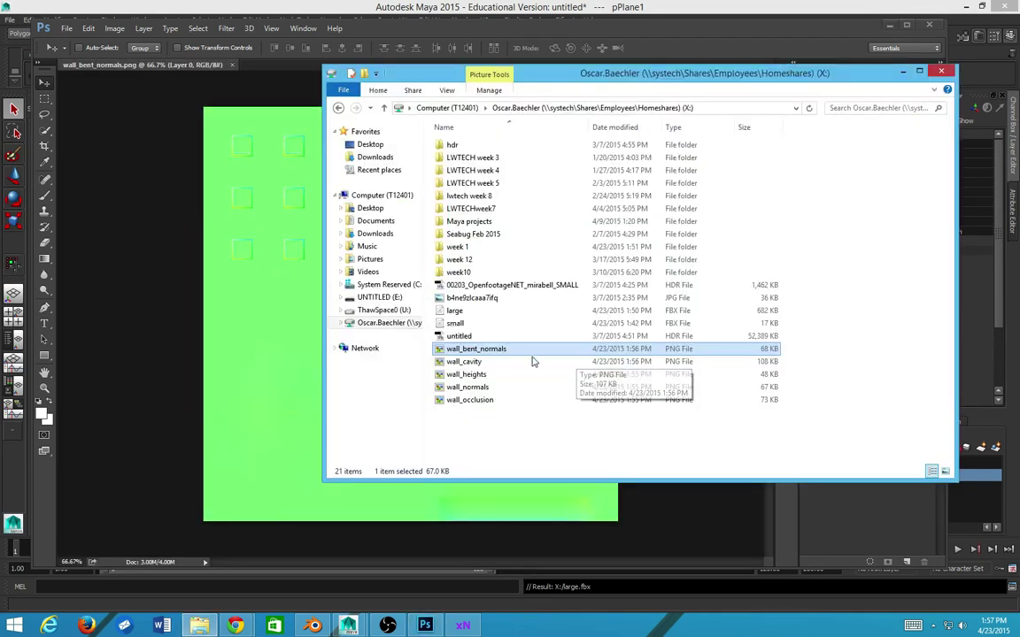
left_click_drag(478, 362, 176, 327)
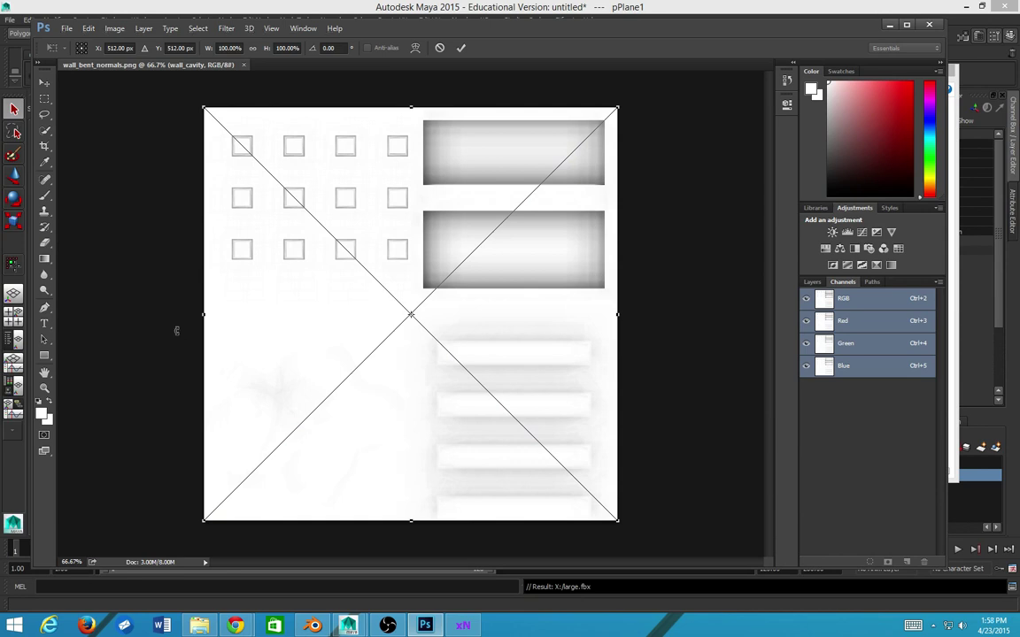
key("Return")
key("alt+Tab")
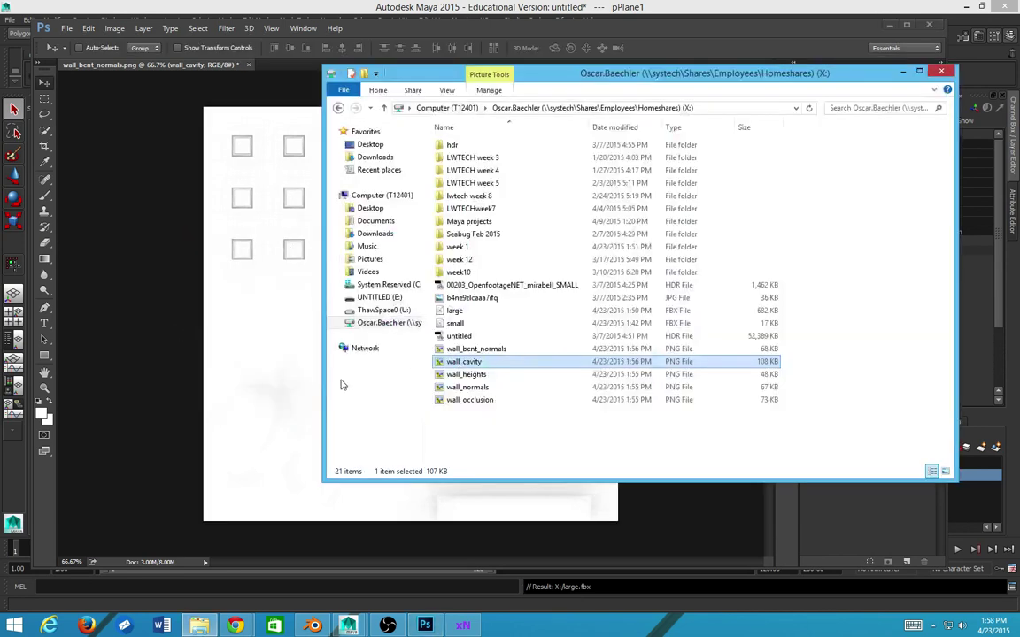
left_click(493, 377)
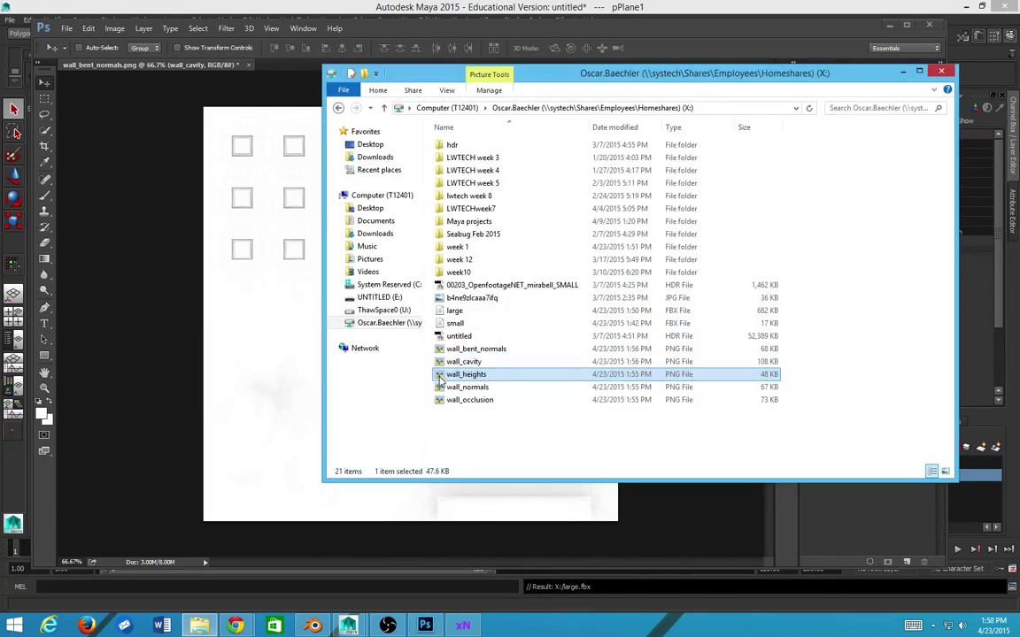
left_click_drag(439, 378, 141, 372)
key("Return")
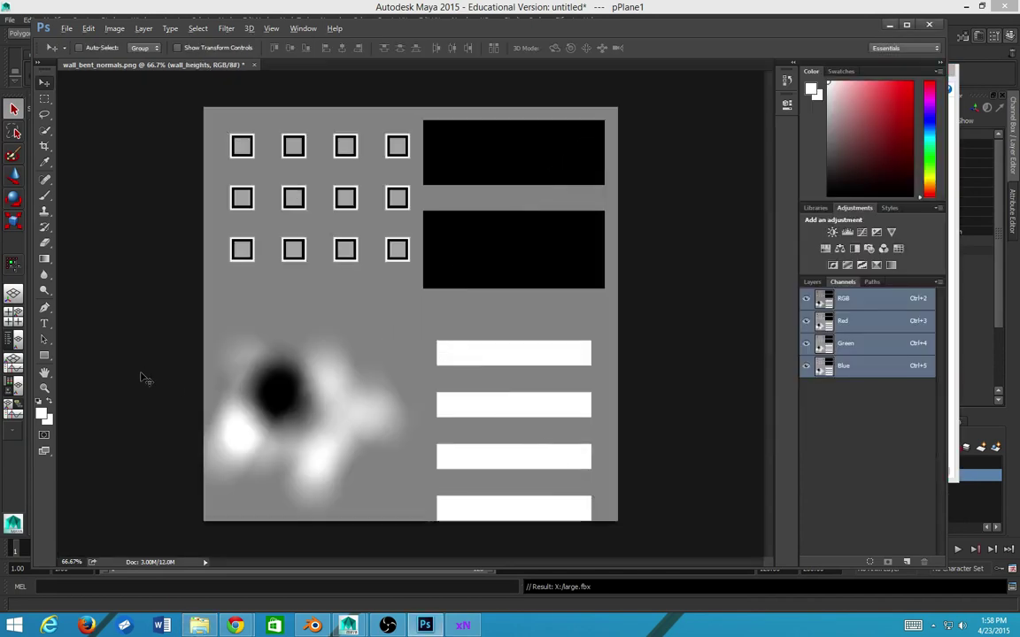
- Place wall_normals and wall_occlusion as further layers in the wall_bent_normals.png document
key("alt+Tab")
left_click_drag(445, 390, 145, 351)
key("Return")
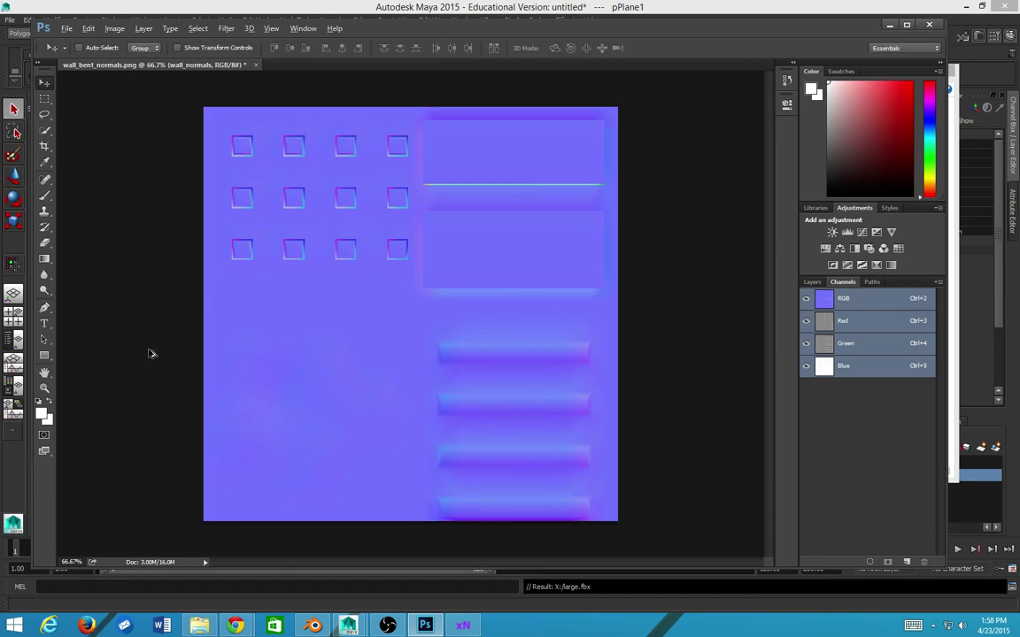
key("alt+Tab")
left_click_drag(462, 400, 175, 378)
key("Return")
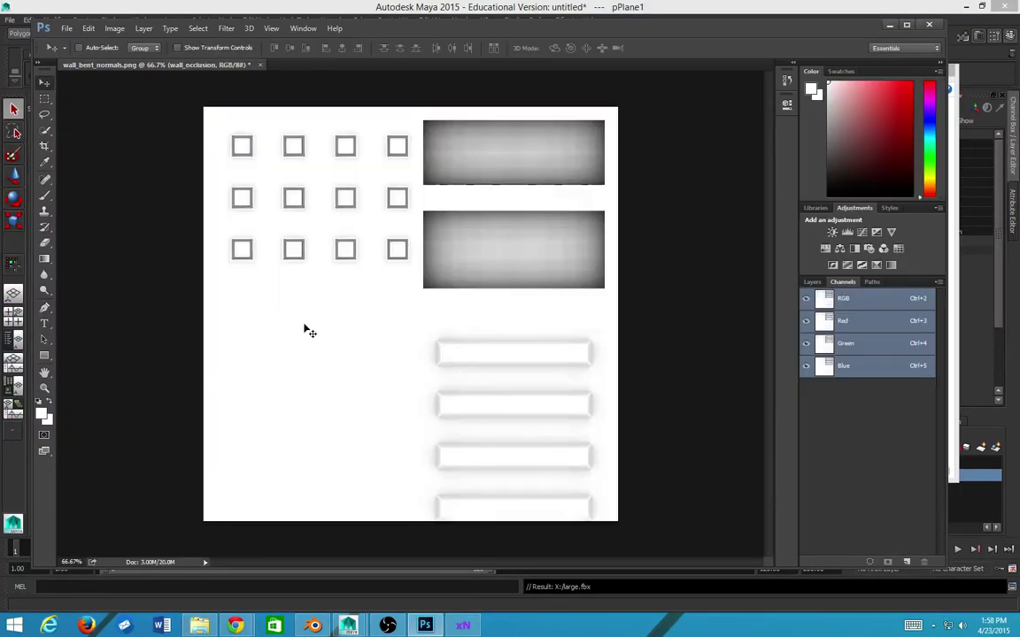
- Show the document's layers and inspect the wall_occlusion map on the canvas
left_click(812, 282)
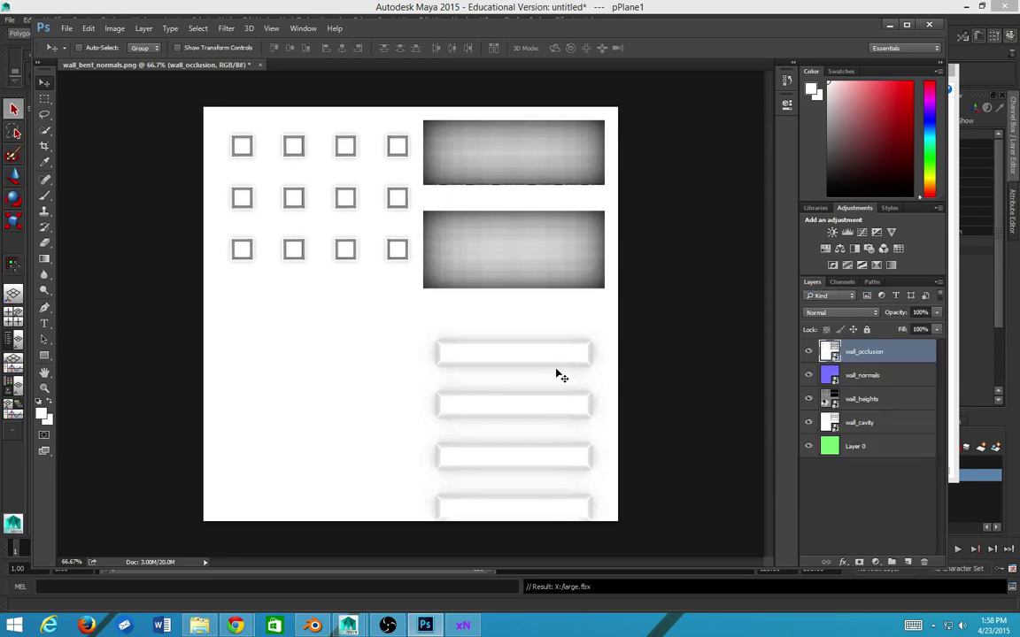
scroll(585, 356, "up", 2)
scroll(585, 357, "down", 3)
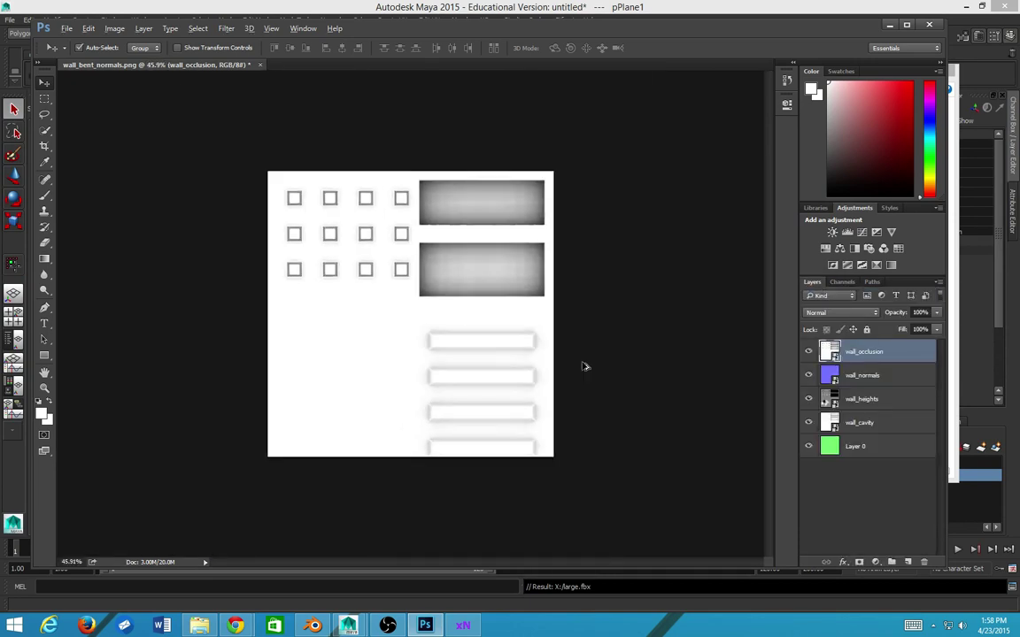
scroll(584, 363, "up", 2)
- Save the layered document to the Desktop as a Photoshop file named walltest
key("ctrl+shift+s")
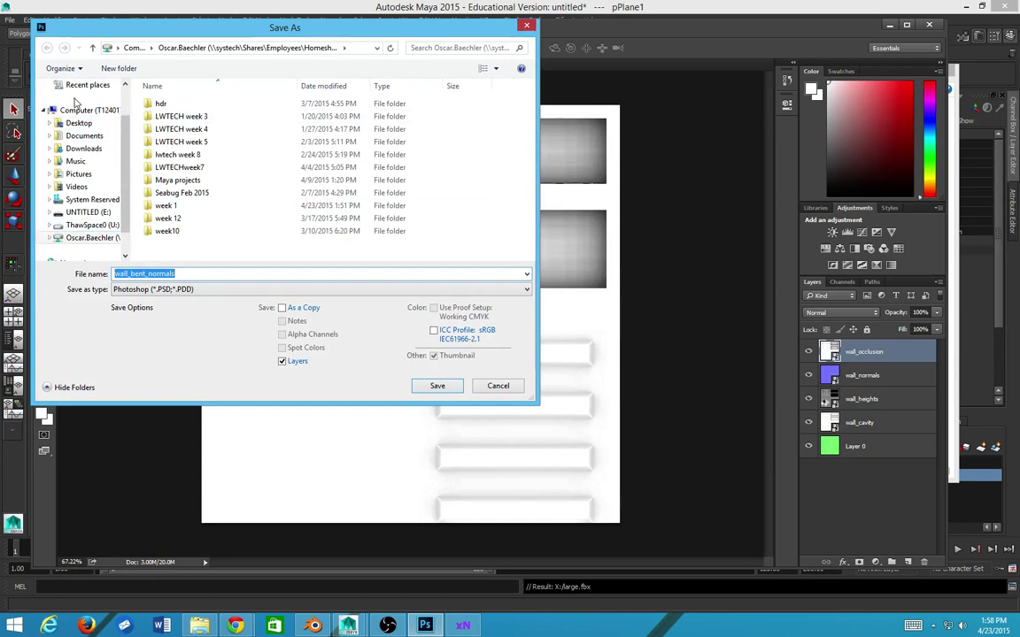
scroll(97, 174, "up", 2)
left_click(78, 103)
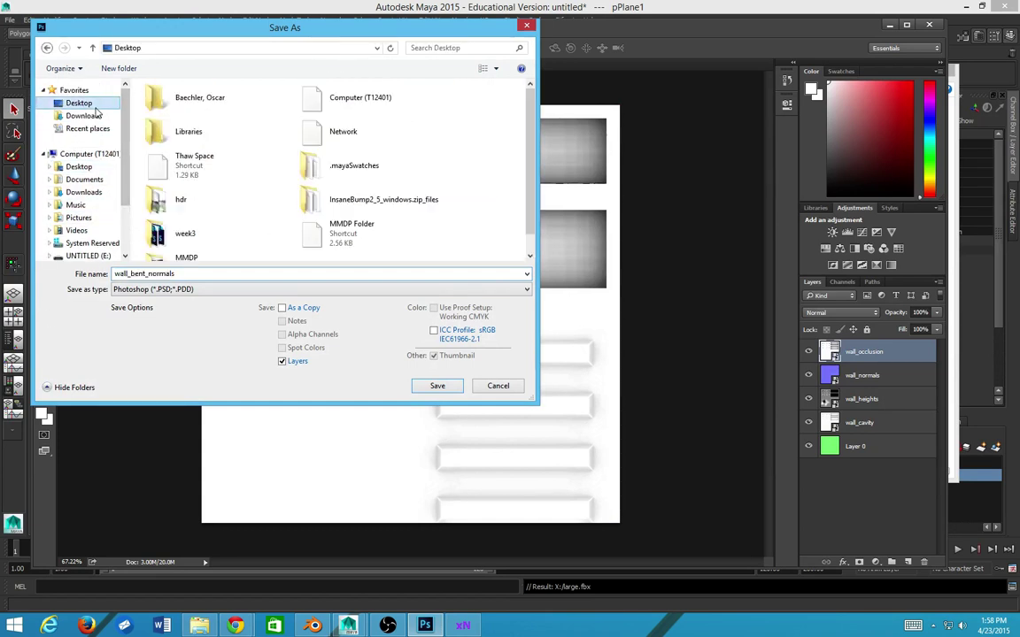
left_click(186, 276)
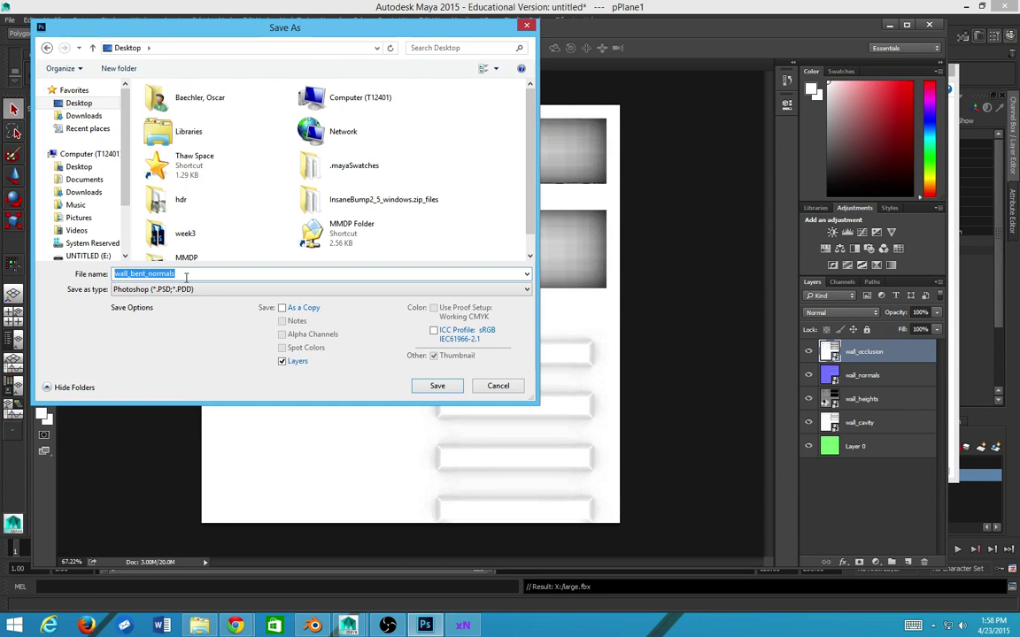
type("f")
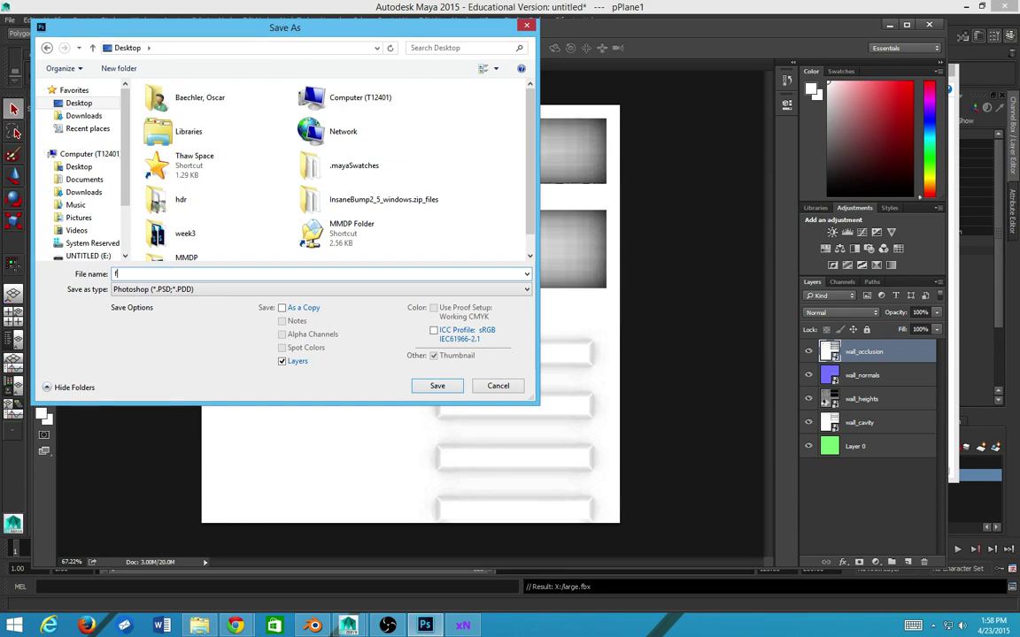
key("BackSpace")
type("walltest")
key("Return")
key("Return")
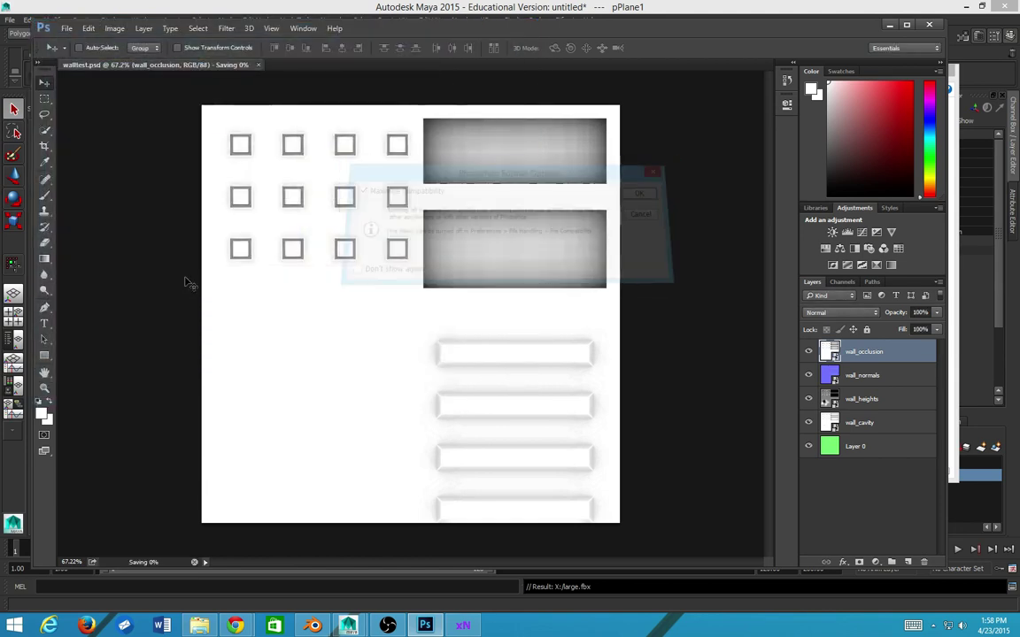
- Compare the wall_occlusion map with the wall_normals map by temporarily hiding the wall_occlusion layer
scroll(387, 391, "up", 4)
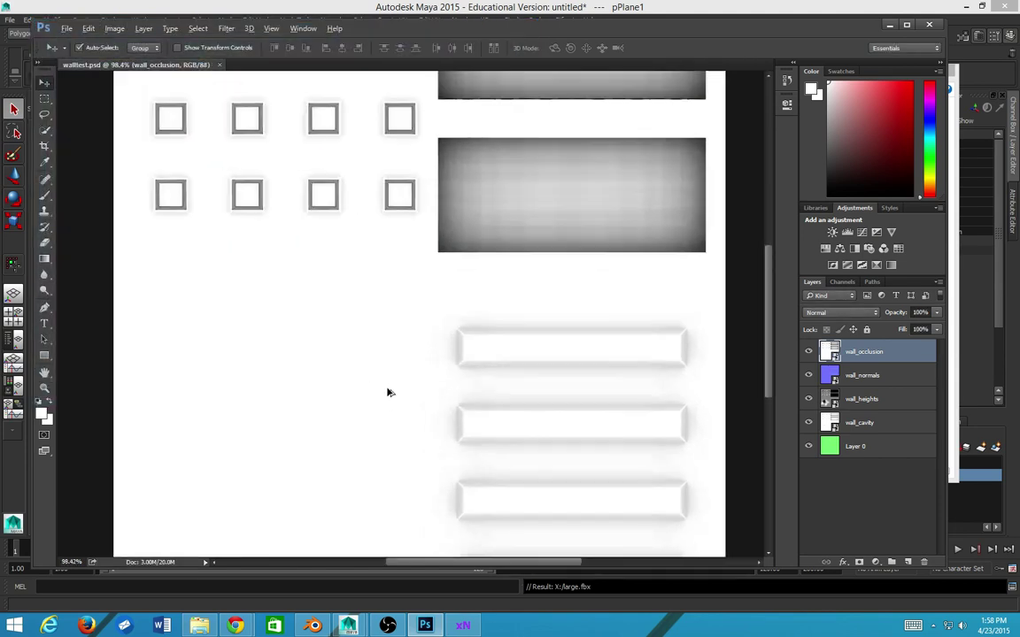
scroll(392, 382, "down", 5)
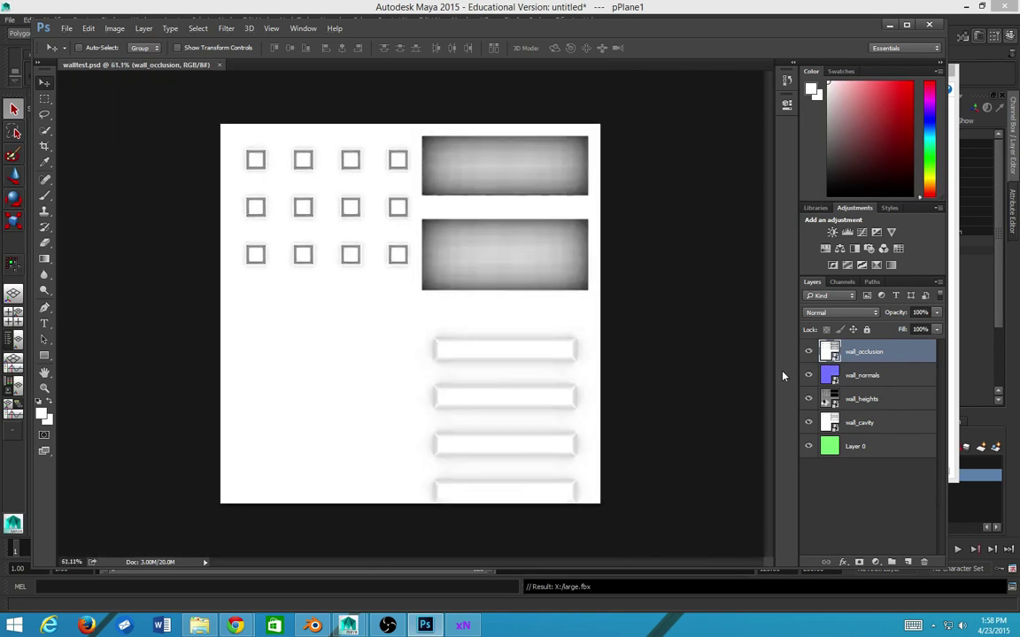
left_click(807, 352)
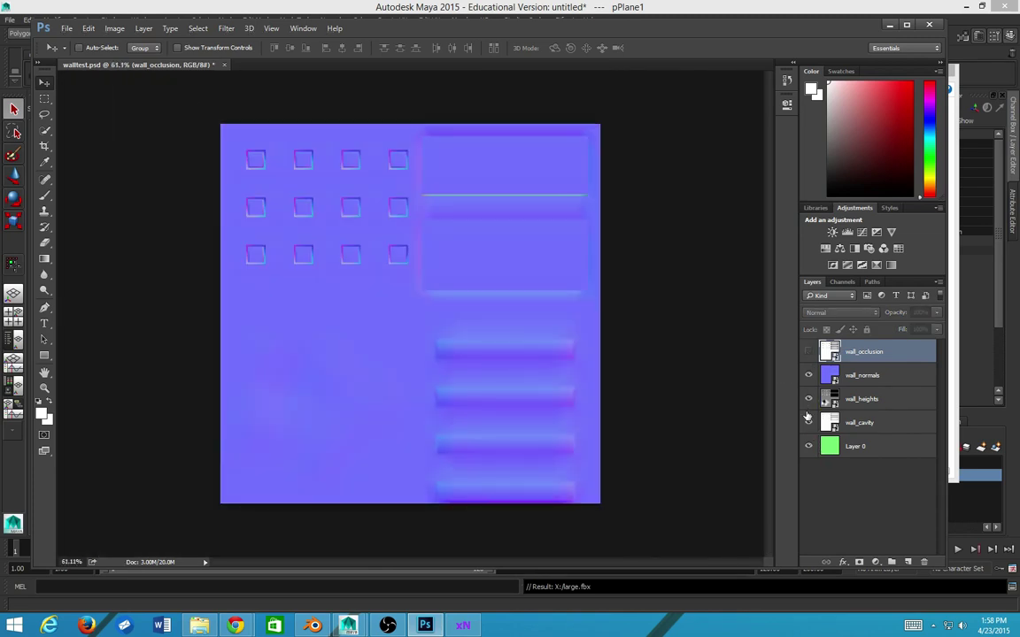
left_click(807, 353)
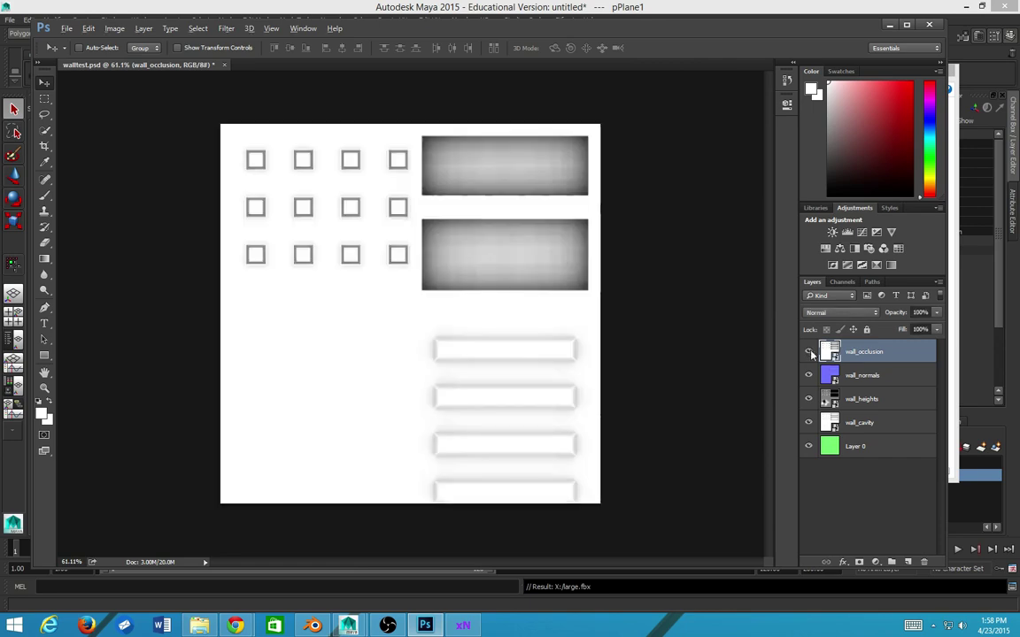
- Switch to Maya and assign a new Blinn material to the detailed wall plane pPlane1
key("alt+Tab")
key("alt+Tab")
key("Tab")
key("alt+Tab")
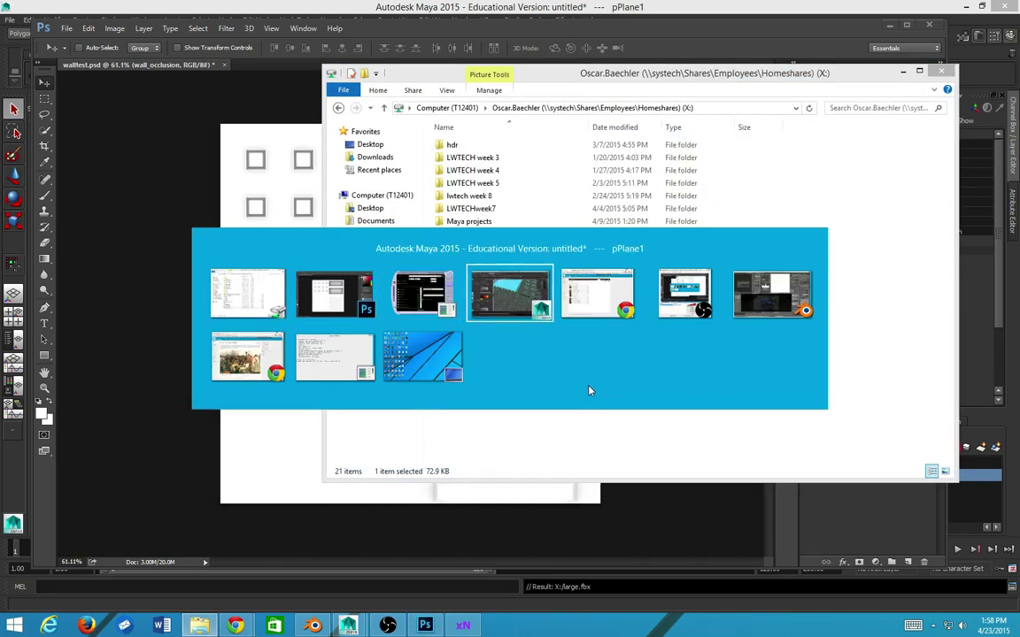
scroll(580, 433, "down", 5)
key("f")
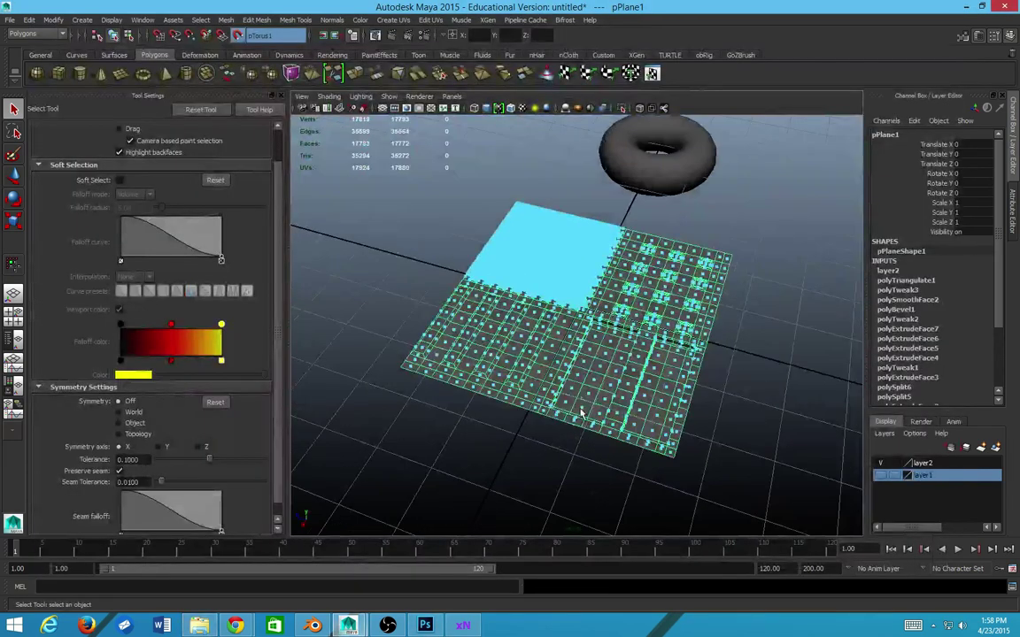
left_click(509, 461)
left_click(491, 290)
right_click(627, 315)
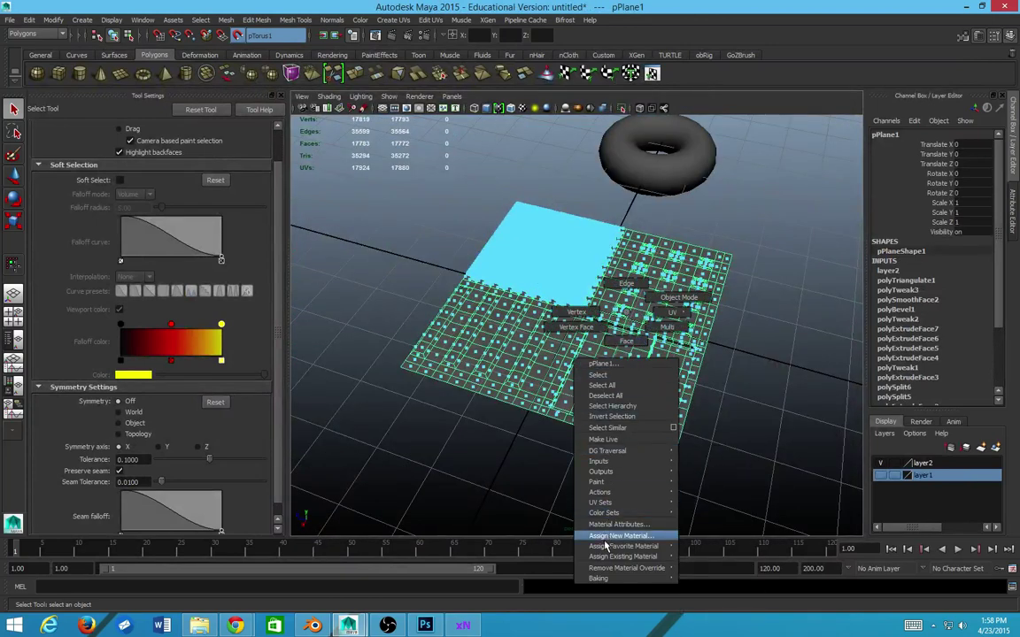
mouse_move(607, 548)
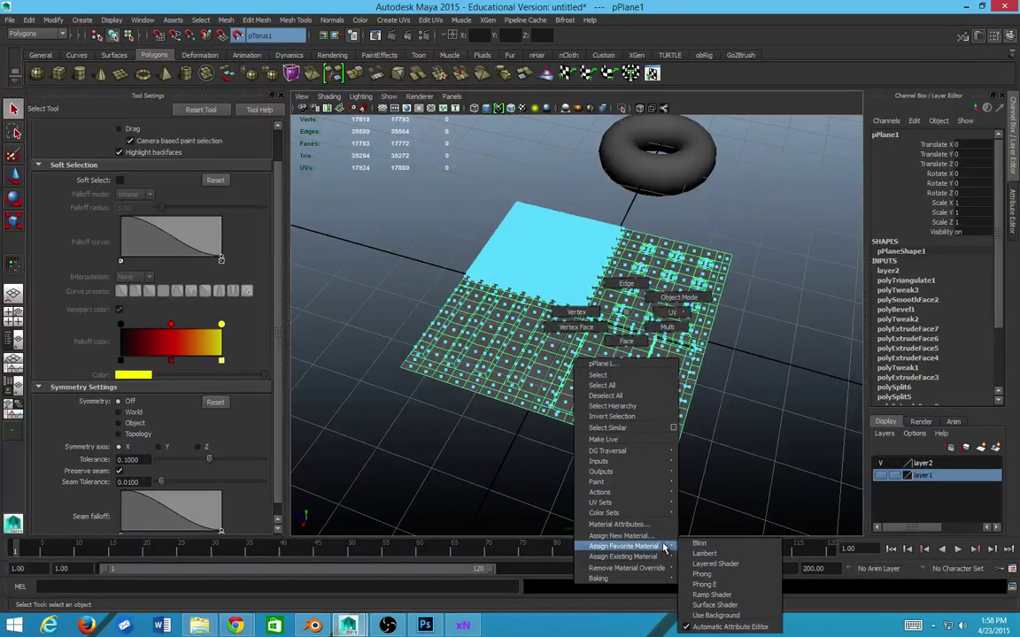
left_click(708, 549)
- Open the wall plane's material attributes and connect a PSD File texture to the color of blinn1
key("ctrl+a")
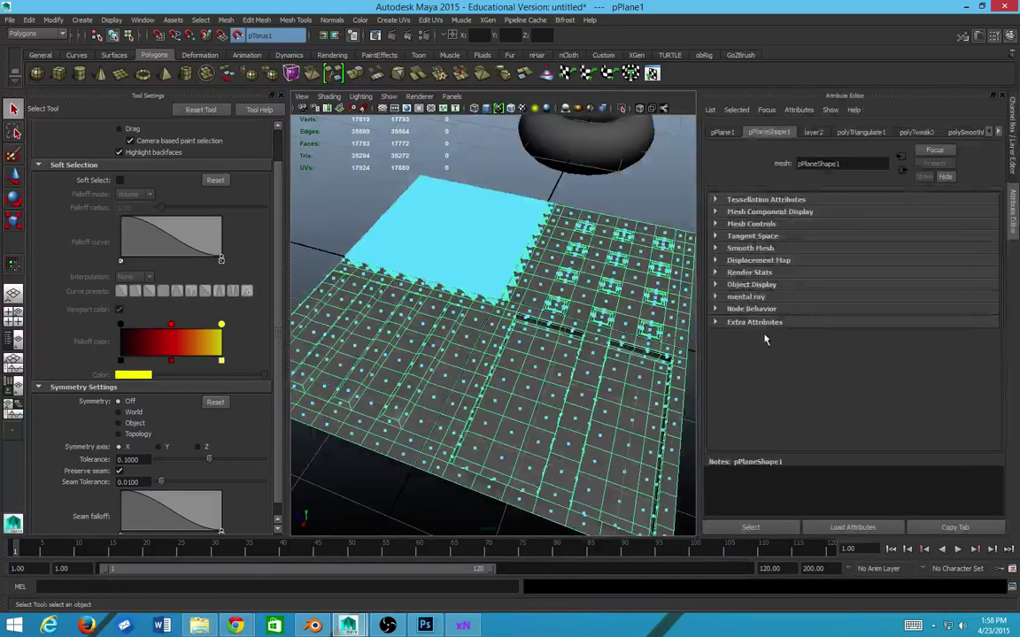
right_click(568, 308)
left_click(556, 520)
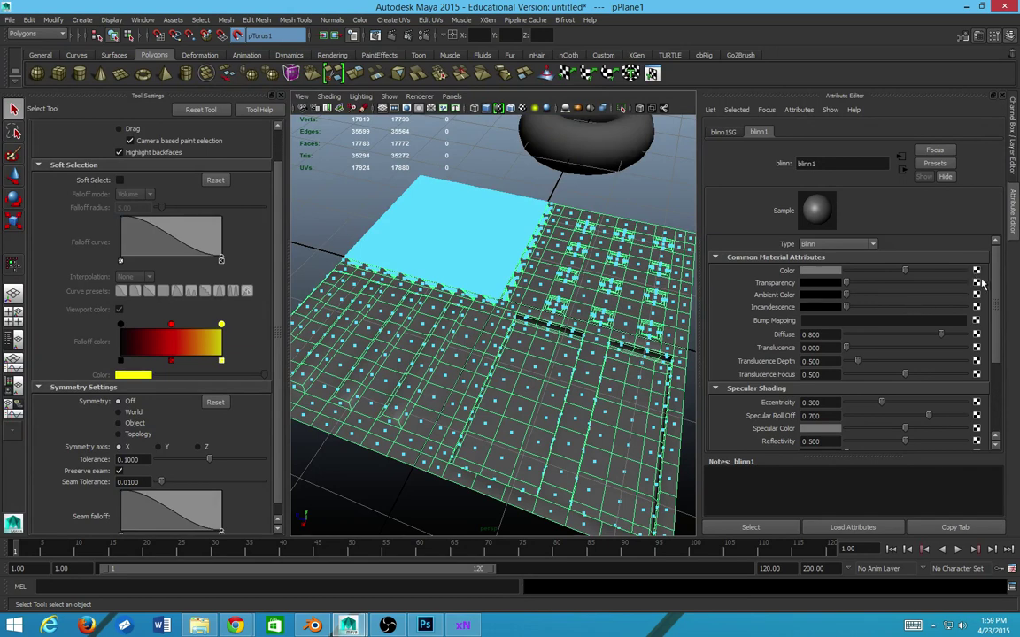
left_click(976, 282)
left_click_drag(483, 221, 516, 98)
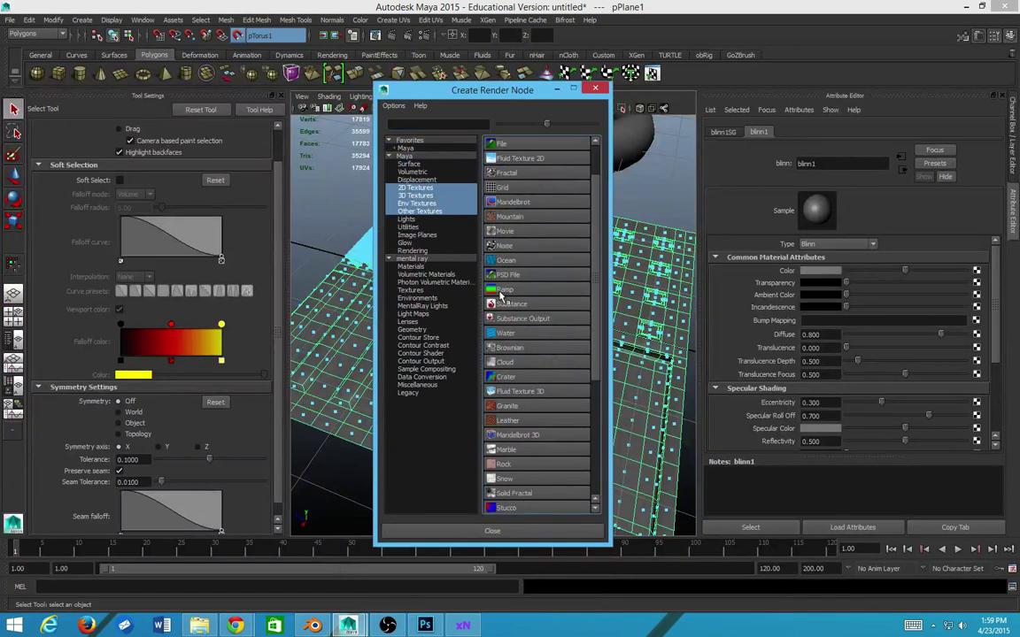
left_click(505, 318)
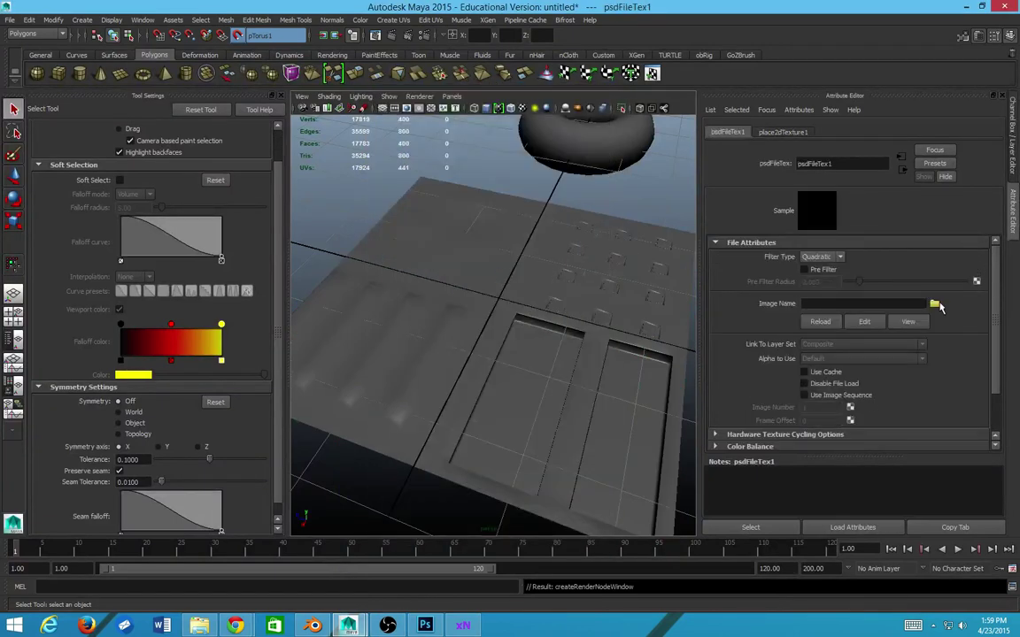
- Load walltest.psd from the Desktop as the PSD texture's image and turn on textured display in the viewport
left_click(935, 304)
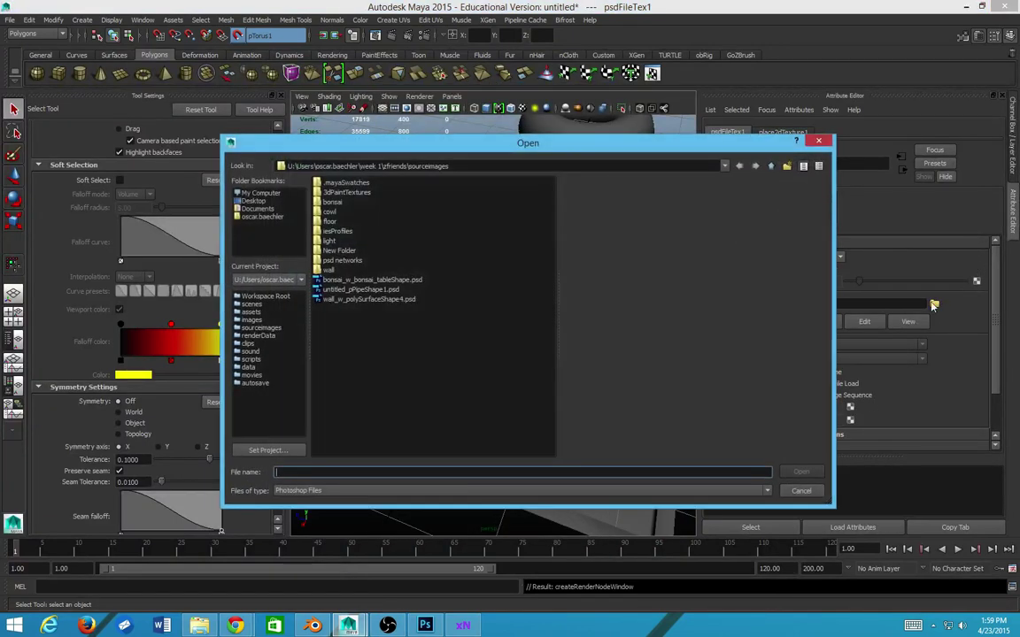
left_click(252, 202)
double_click(337, 241)
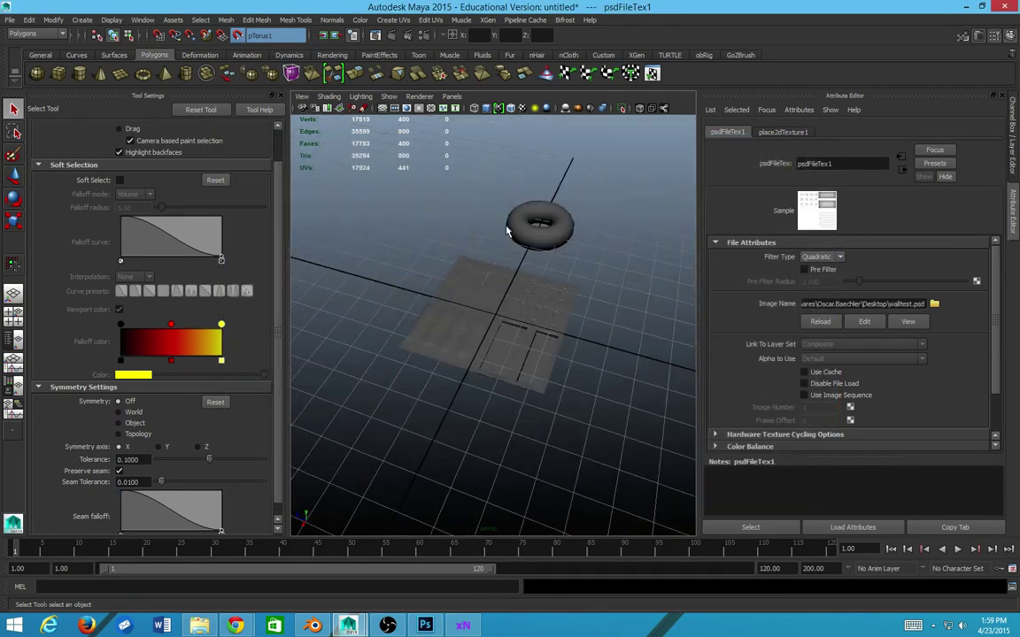
key("6")
scroll(526, 274, "up", 5)
scroll(526, 274, "down", 1)
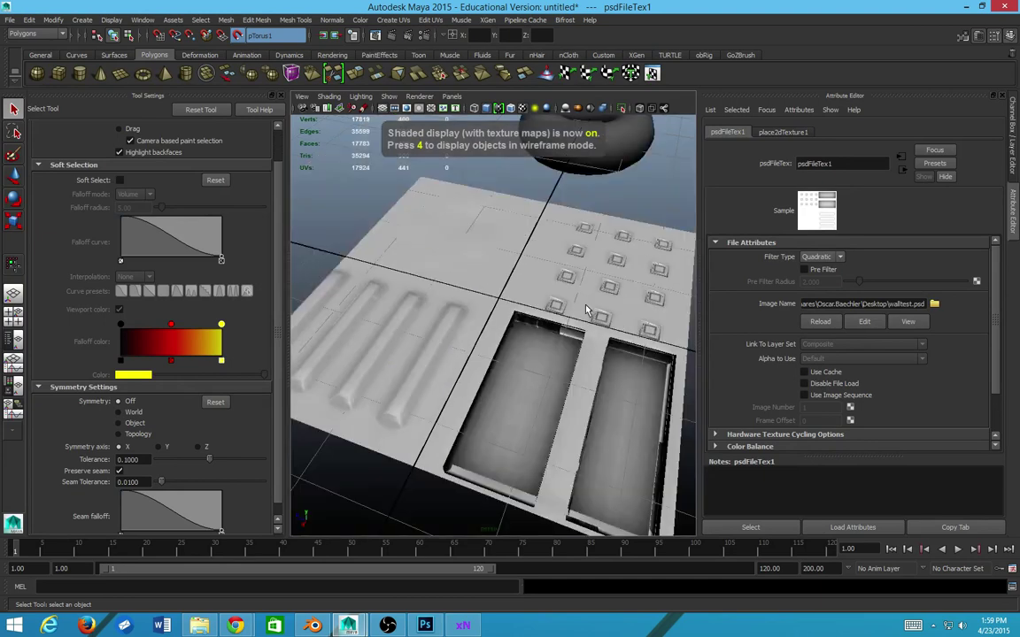
scroll(585, 310, "up", 1)
scroll(585, 309, "down", 3)
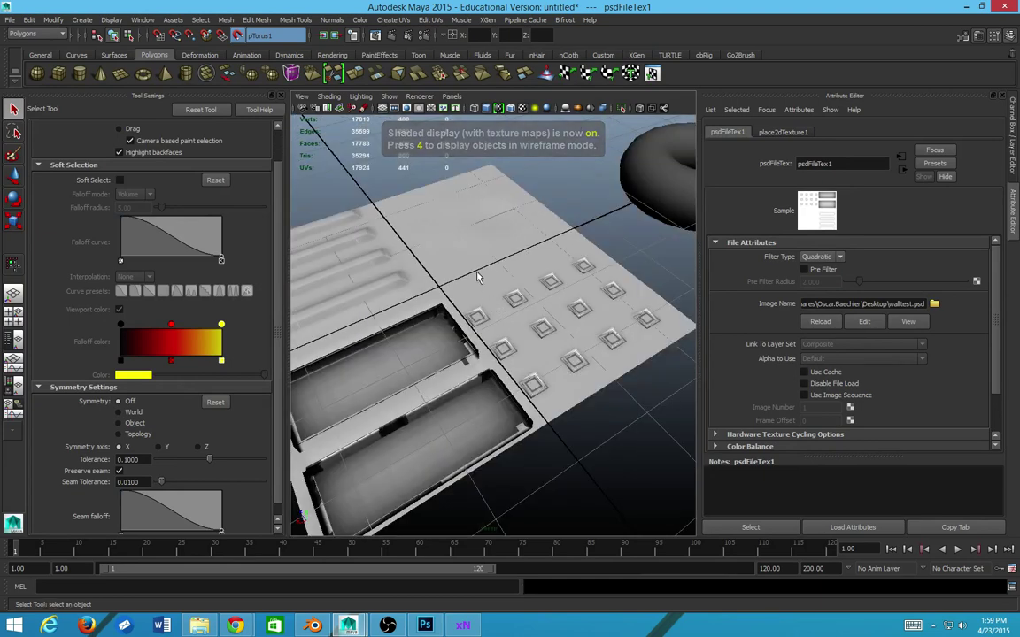
left_click_drag(514, 292, 487, 227)
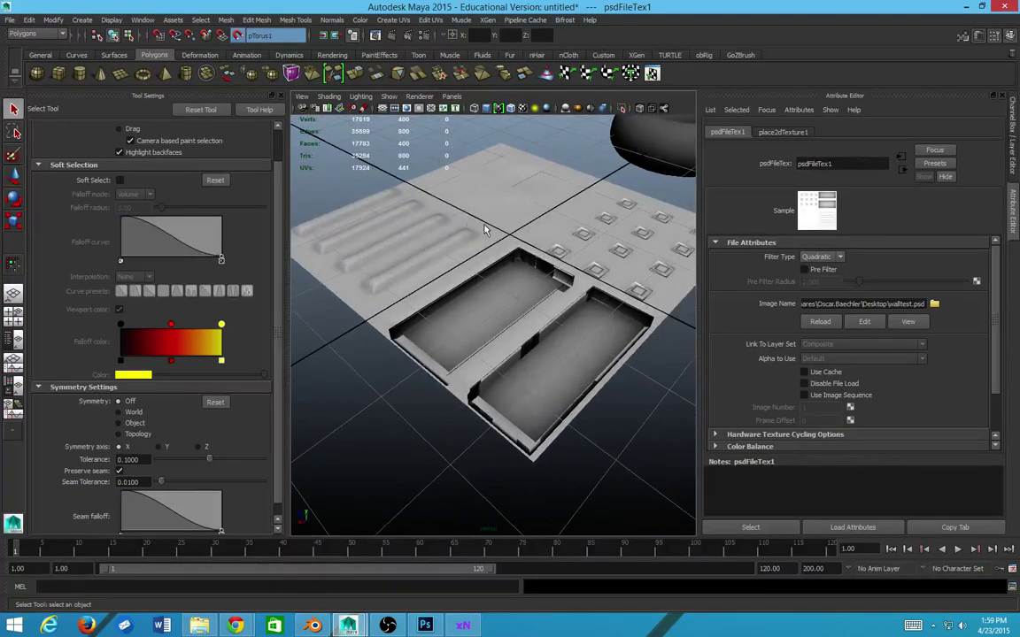
- Try the viewport without lights, and set it to flat lighting
left_click(366, 96)
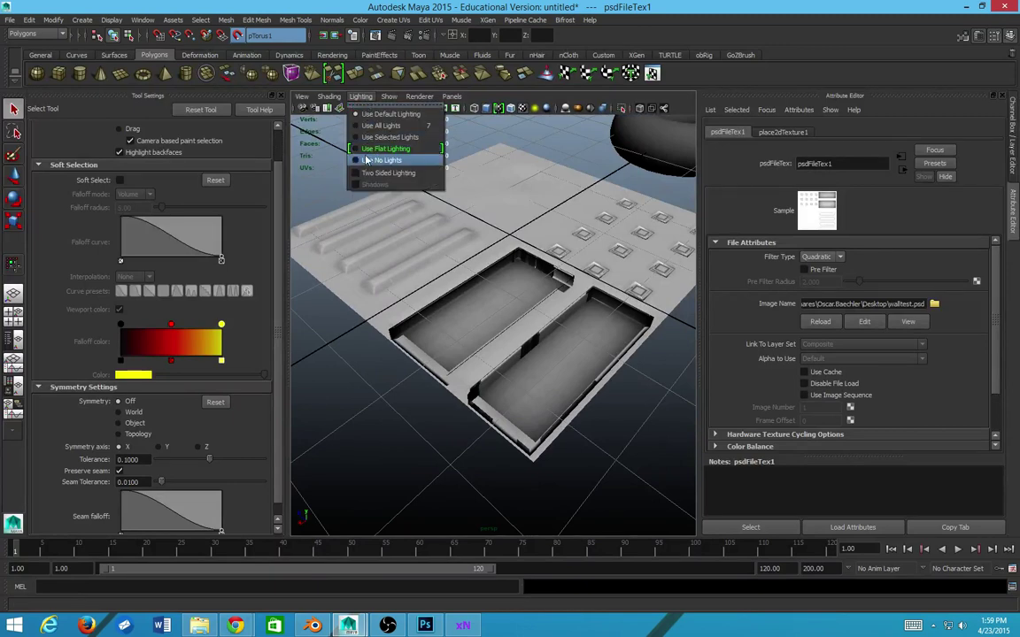
left_click(360, 161)
left_click(361, 95)
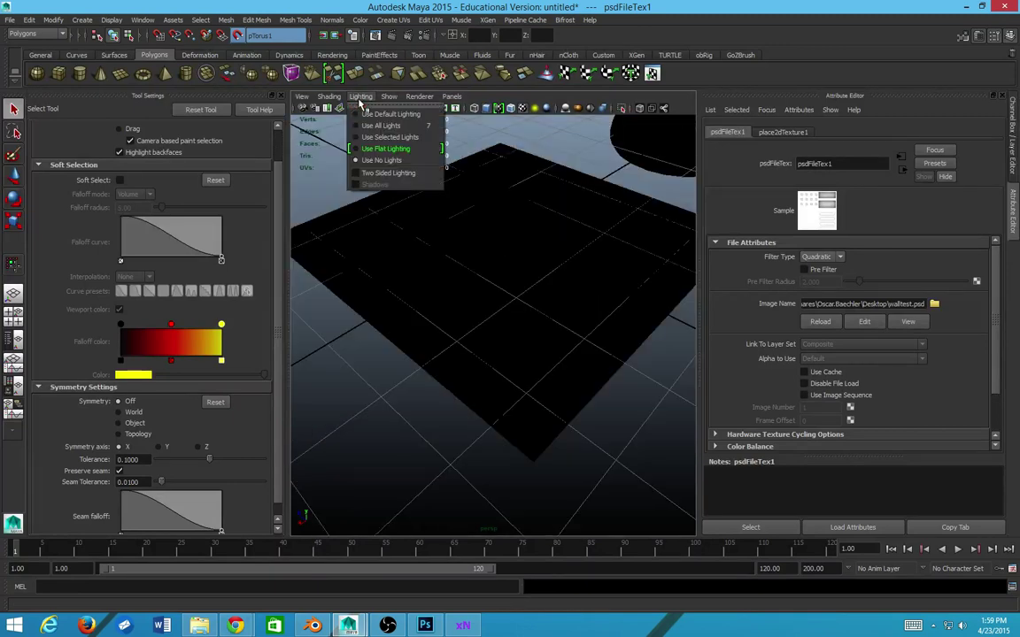
left_click(365, 148)
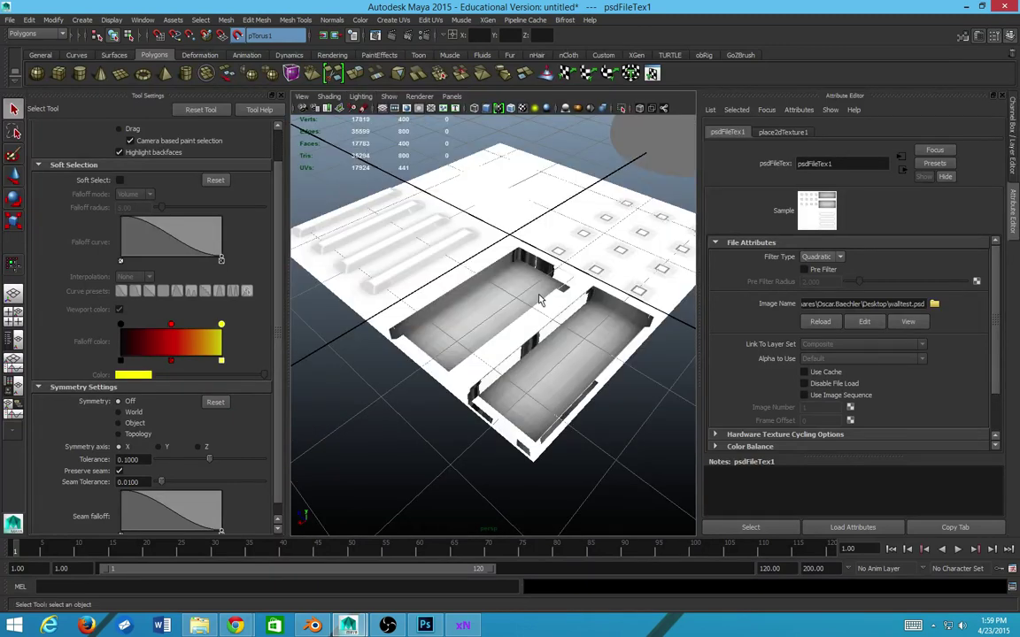
- Examine the occlusion texture on the detailed wall plane from several angles, including the squares and recessed panels
scroll(541, 292, "down", 5)
left_click_drag(609, 280, 489, 300)
left_click(592, 144)
left_click_drag(592, 143, 490, 289)
scroll(490, 289, "down", 5)
left_click(494, 319)
key("f")
scroll(462, 299, "up", 5)
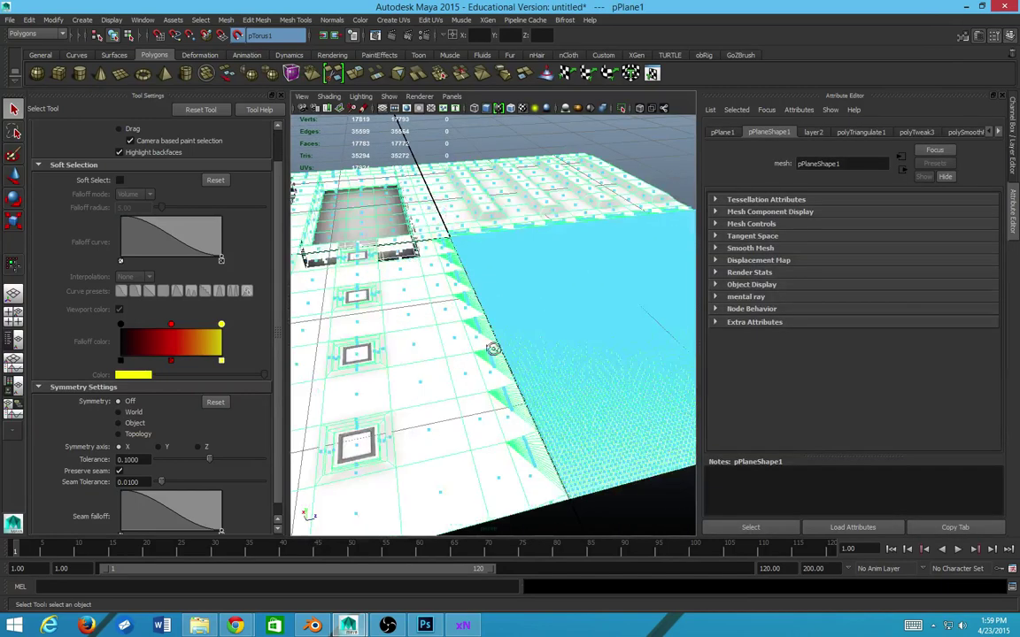
- Hide layer2 with the detailed wall and show layer1 with the low-poly plane
key("ctrl+a")
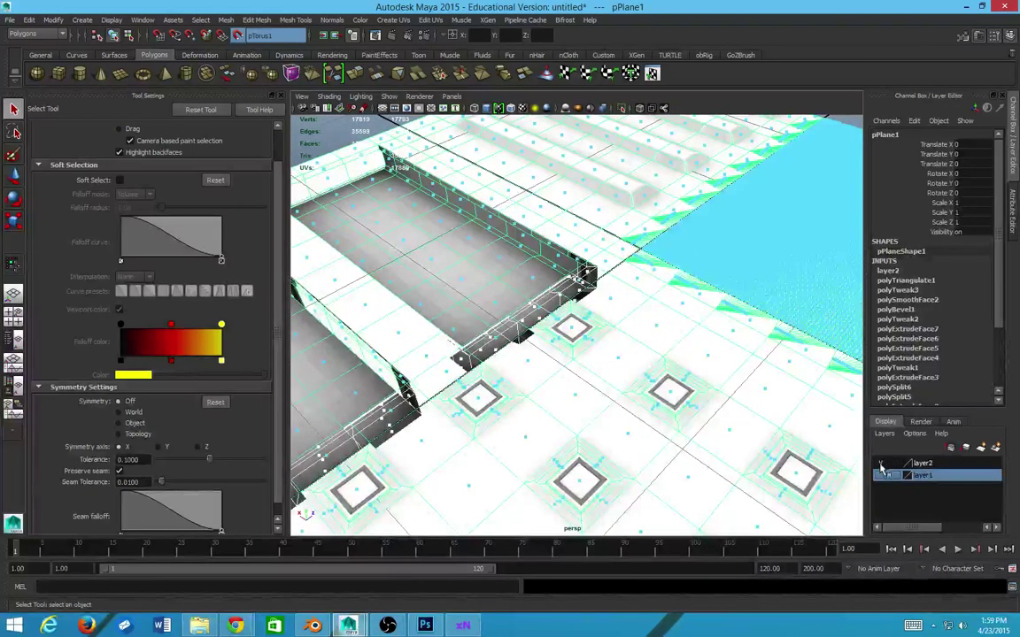
left_click(879, 463)
scroll(643, 330, "down", 5)
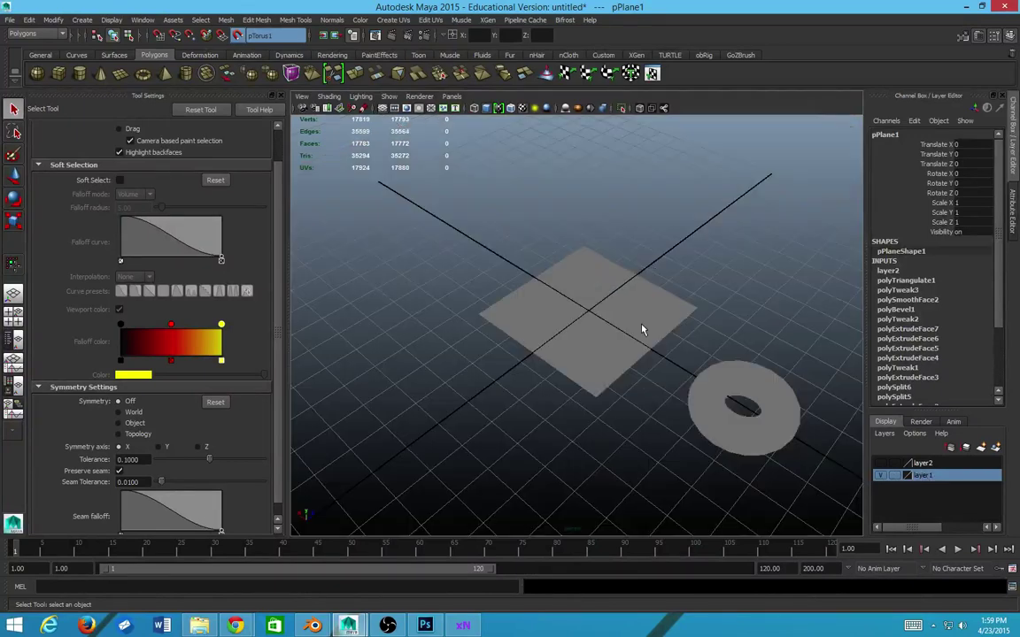
- Assign the existing blinn1 material to the low-poly plane pPlane2 and inspect its texture up close
left_click(637, 321)
scroll(605, 295, "up", 4)
right_click(602, 292)
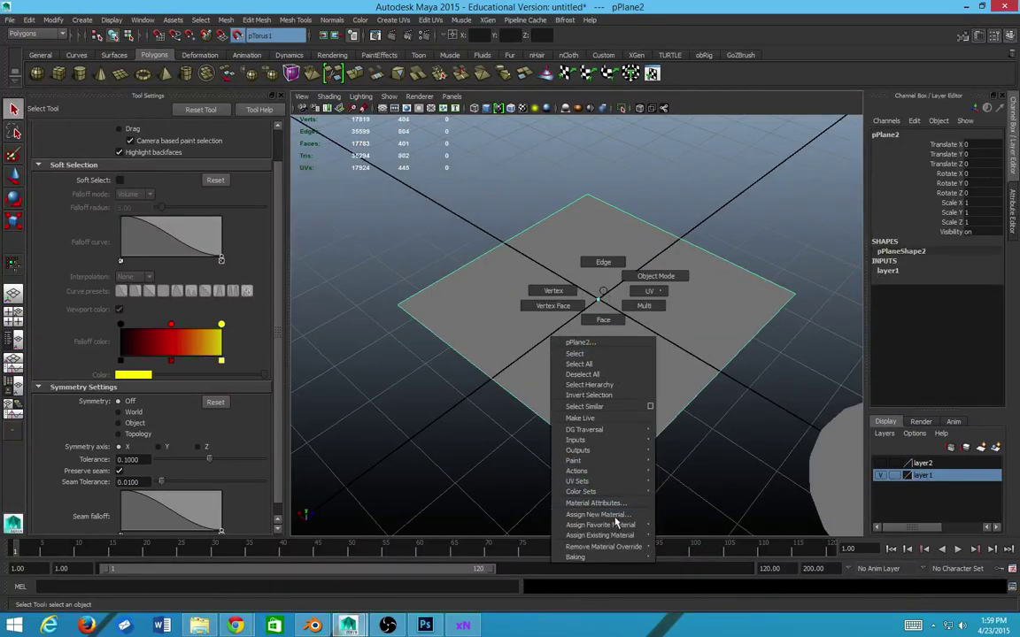
mouse_move(630, 536)
left_click(676, 536)
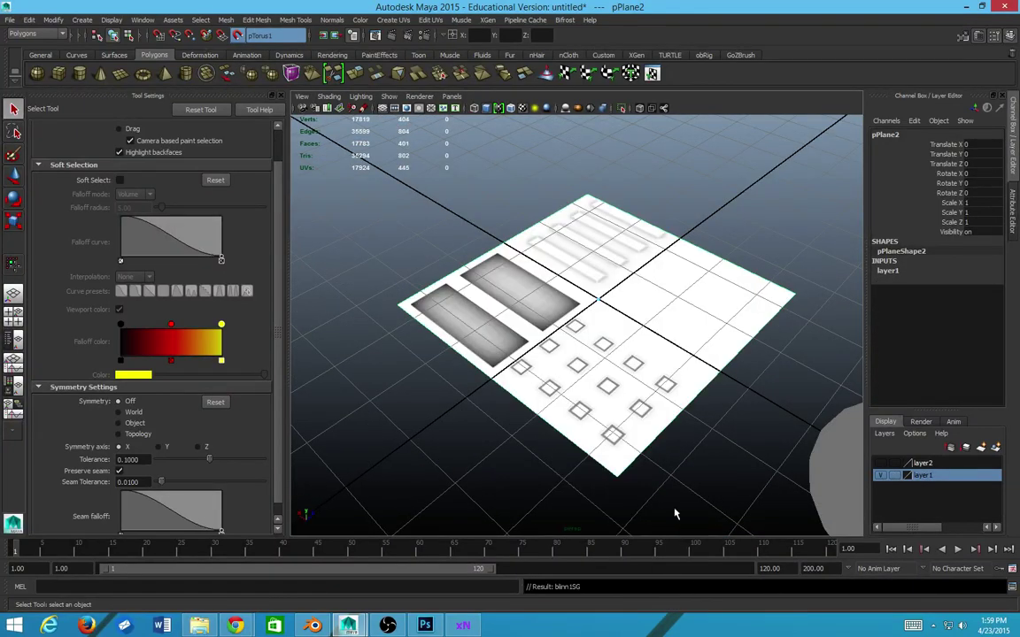
left_click(581, 192)
scroll(549, 212, "up", 5)
left_click_drag(487, 230, 588, 223, "alt")
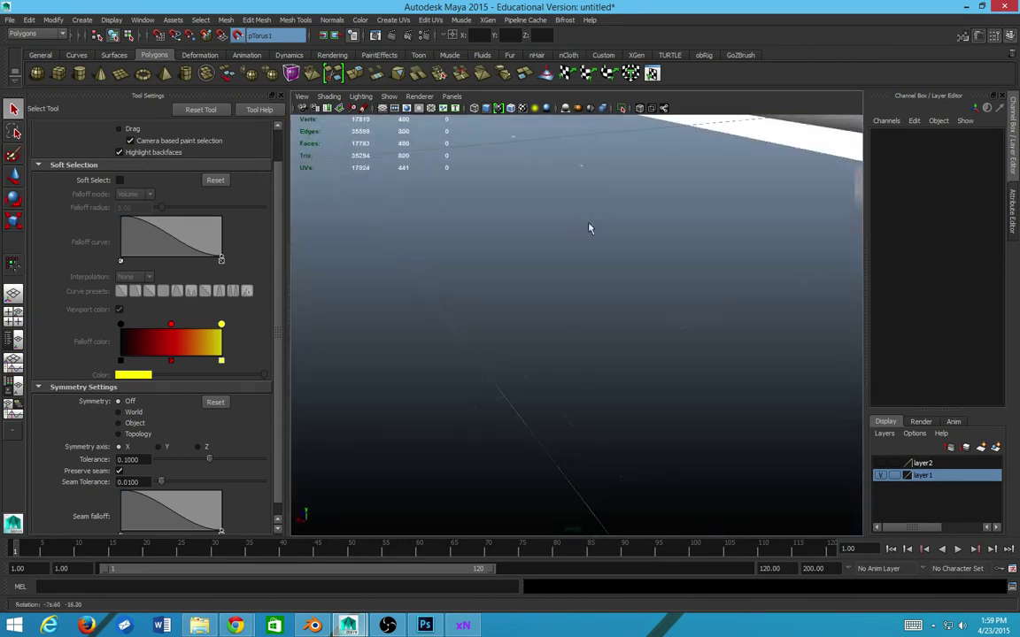
scroll(591, 223, "down", 5)
left_click_drag(737, 181, 673, 261, "alt")
- Switch back to walltest.psd in Photoshop and hide the wall_occlusion and wall_normals layers
key("alt+Tab")
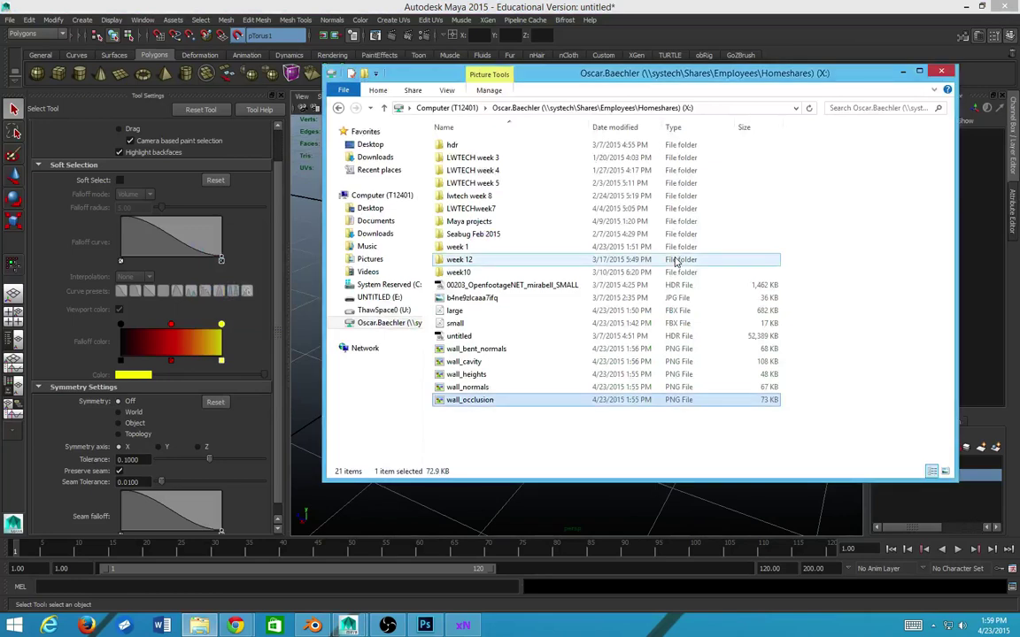
key("alt+Tab")
key("alt+Tab")
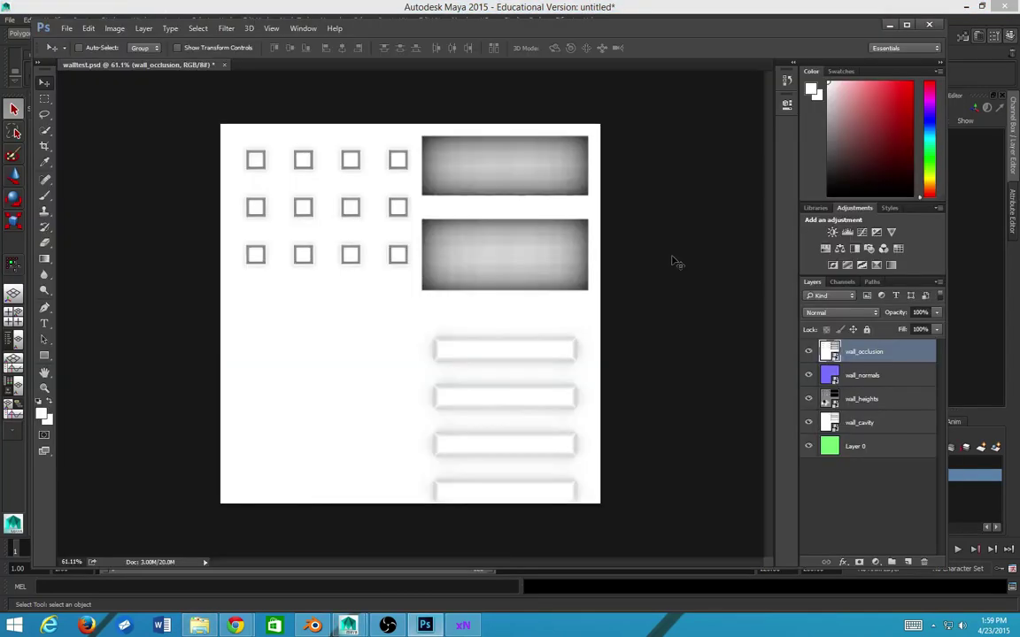
left_click(807, 352)
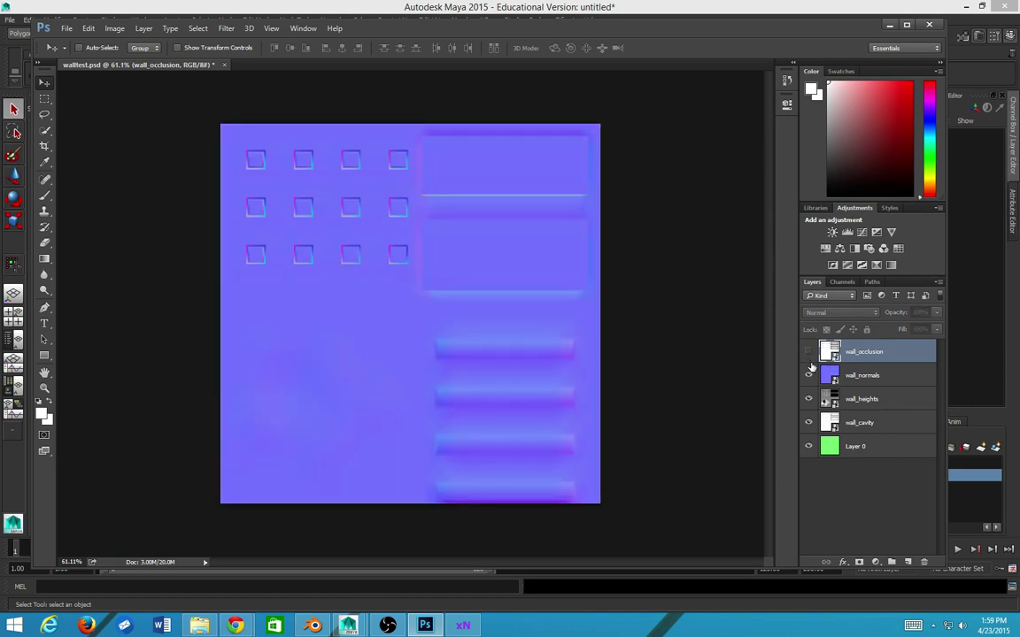
left_click(807, 377)
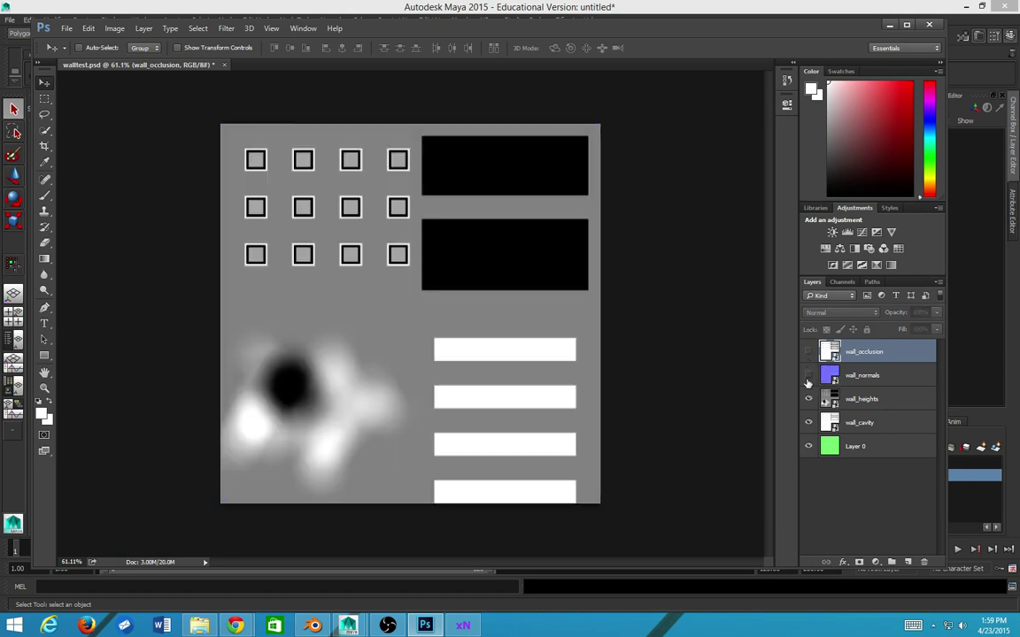
- Show only Layer 0, hiding all the other map layers, and move it directly above wall_normals
left_click(807, 377)
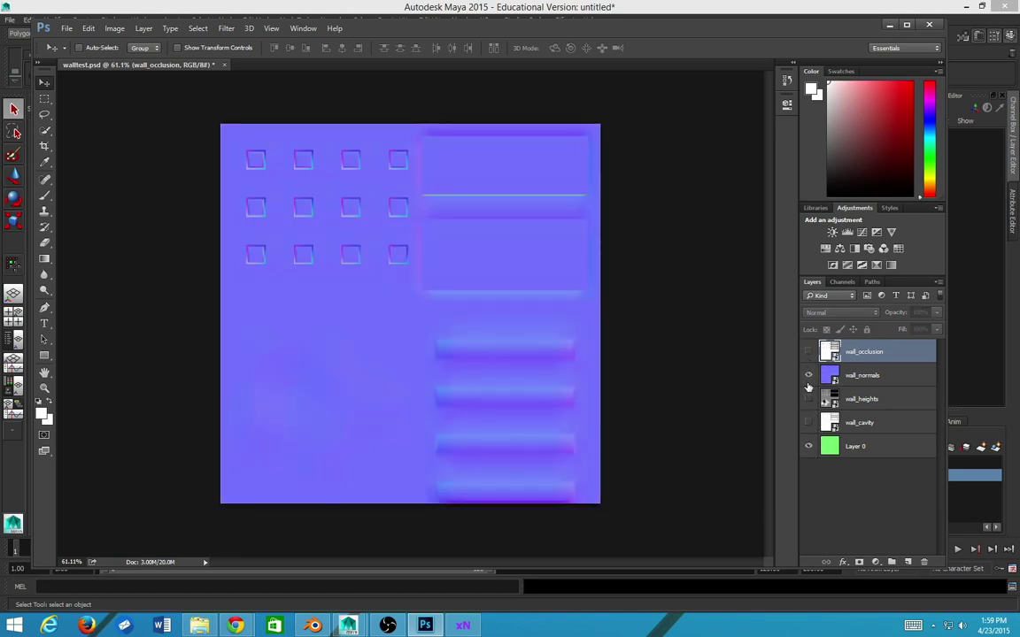
left_click(808, 379)
left_click(807, 447)
left_click(807, 447)
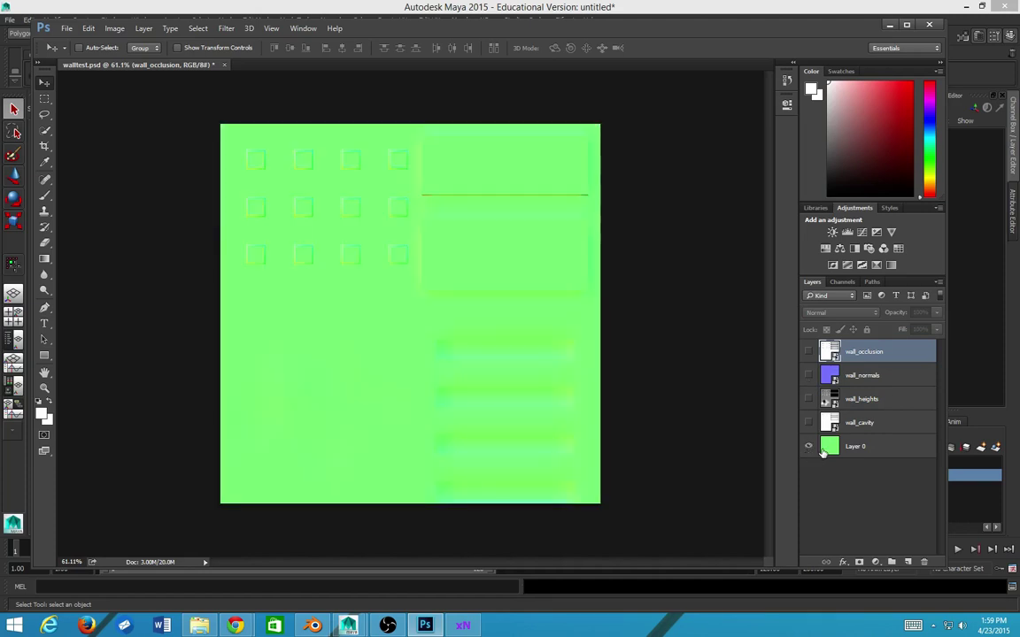
left_click(832, 447)
left_click_drag(855, 399, 849, 376)
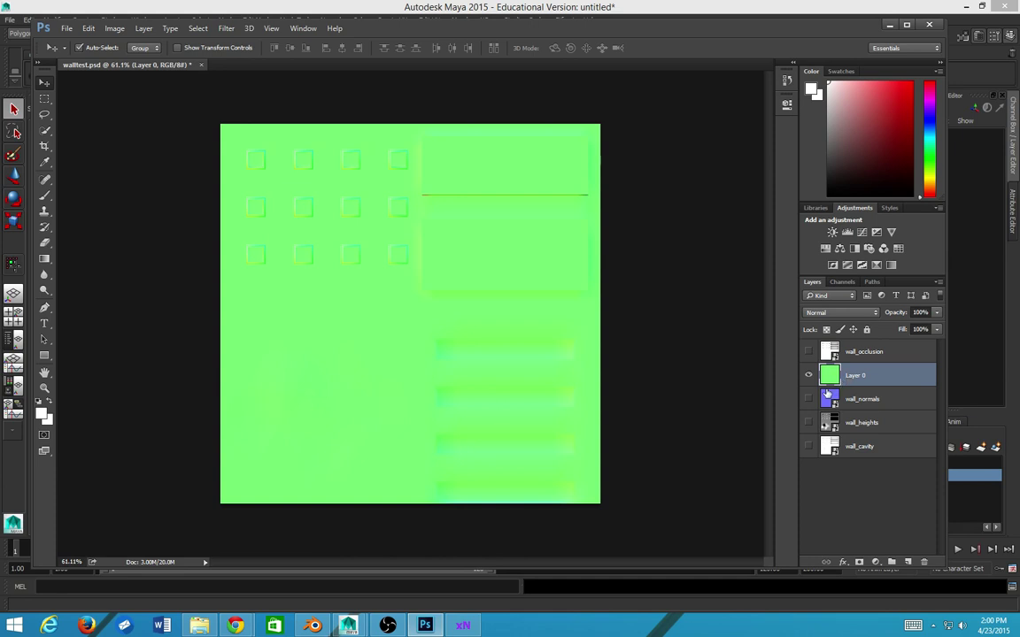
- Examine Layer 0's red channel on its own, up close and across the whole image
scroll(354, 262, "up", 3)
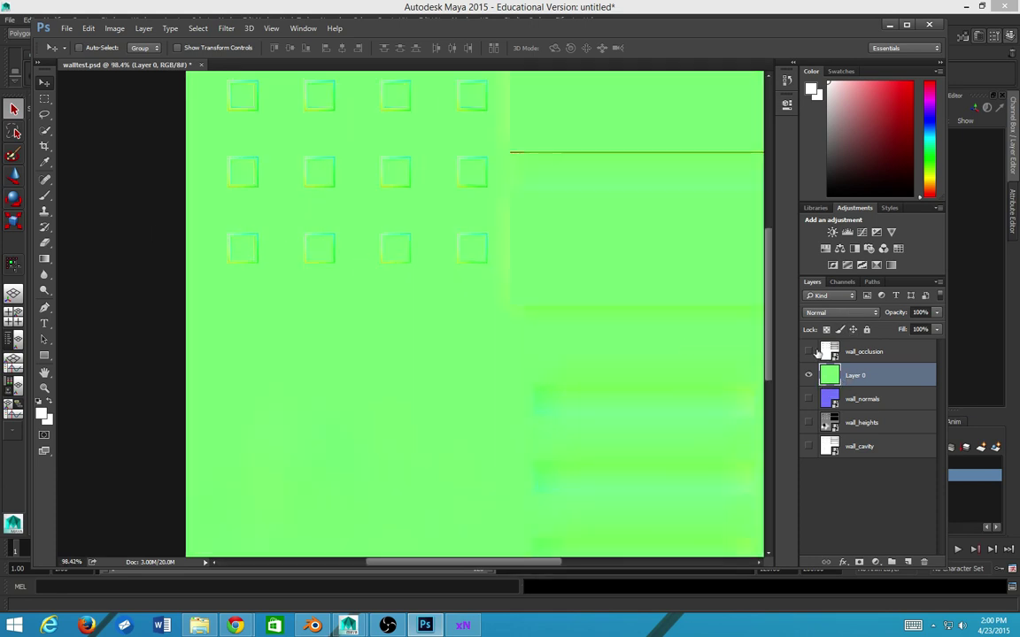
left_click(851, 283)
left_click(862, 324)
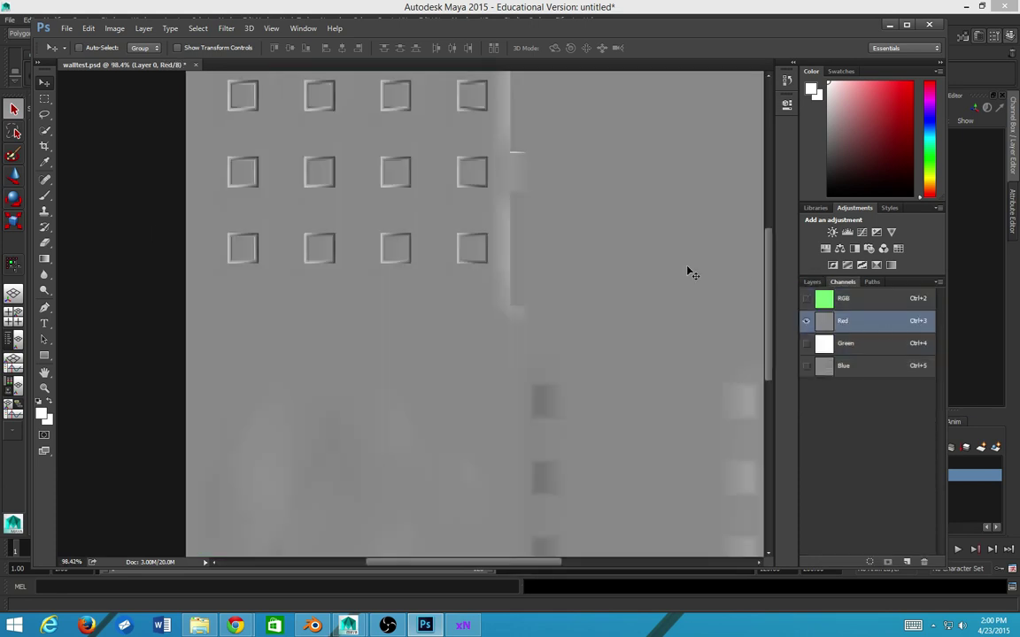
scroll(516, 251, "down", 3)
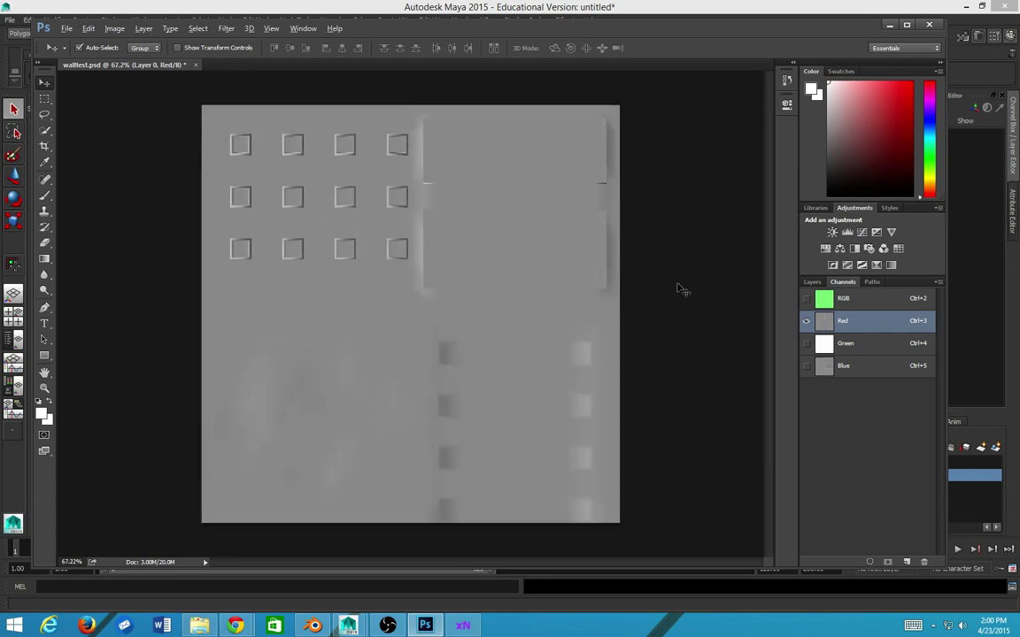
- Switch to Maya, create a polygon sphere and move it beside the wall plane to Translate Z -5.545
key("alt+Tab")
key("alt+Tab")
key("alt+Tab")
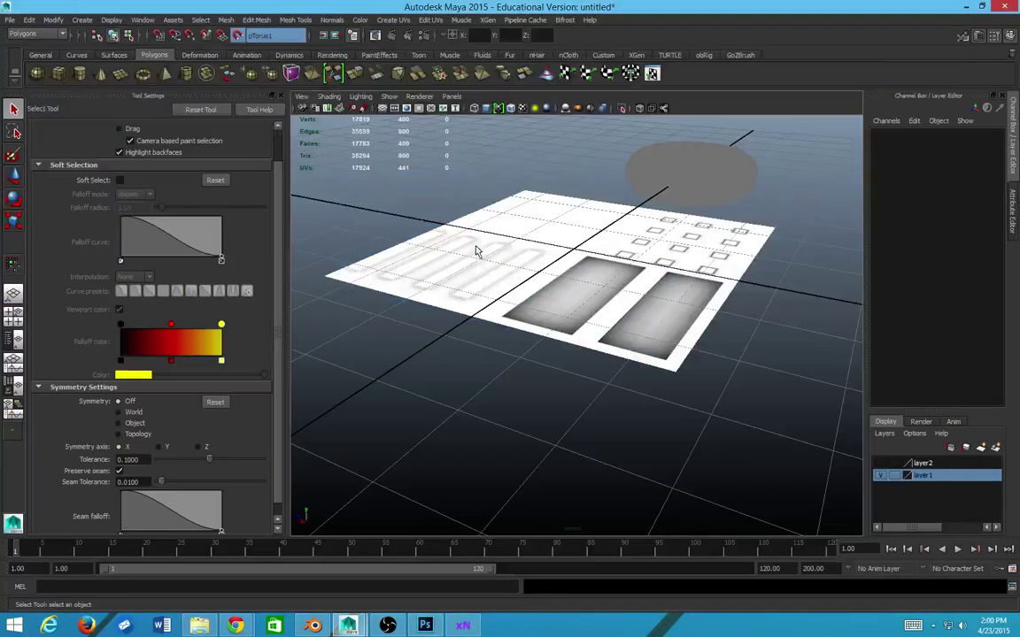
scroll(317, 120, "down", 5)
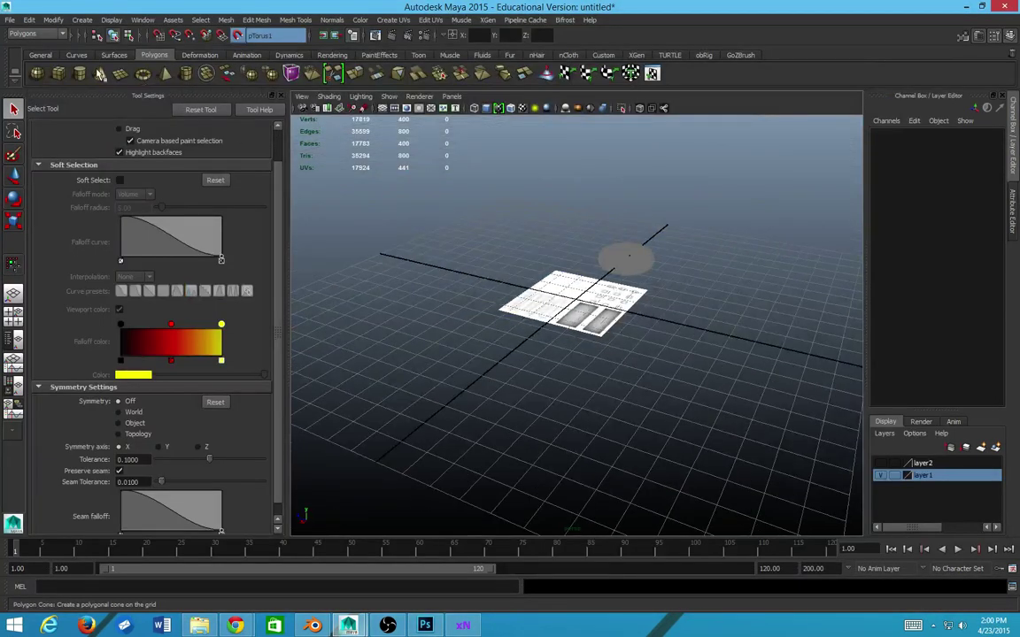
left_click(36, 74)
scroll(569, 364, "up", 5)
key("w")
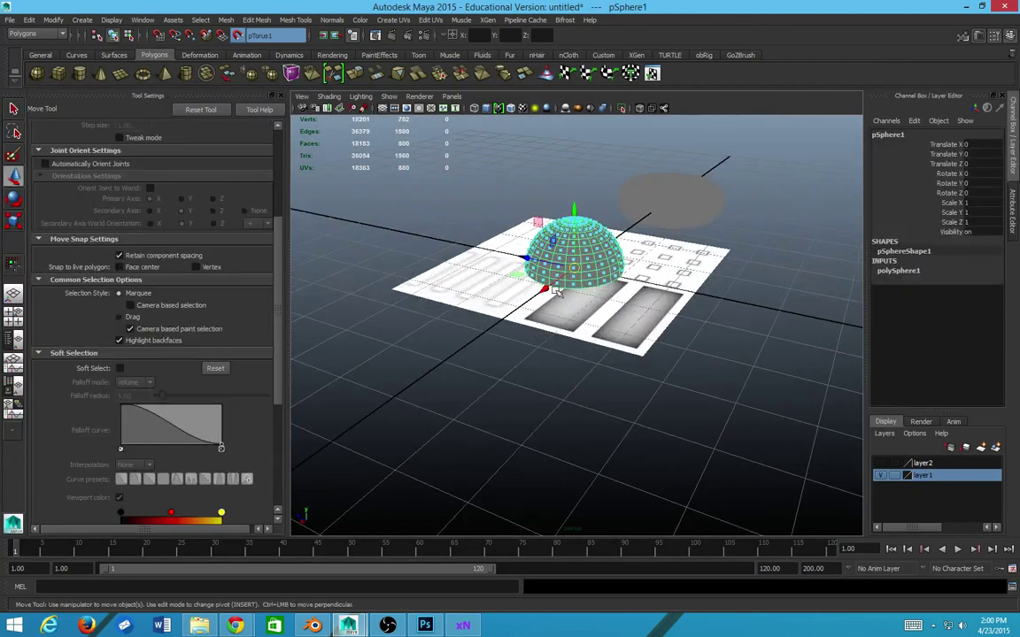
left_click_drag(525, 259, 591, 311)
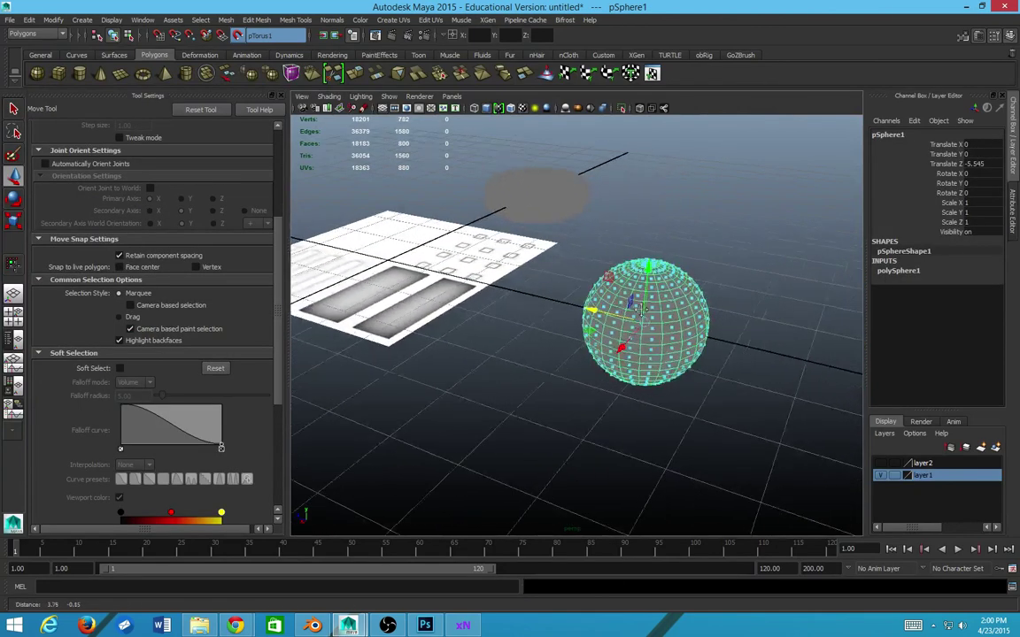
- Duplicate the sphere in place and add the original, pSphere1, to the hidden layer2
scroll(620, 319, "up", 5)
left_click_drag(748, 324, 591, 327, "alt")
right_click(648, 320, "shift")
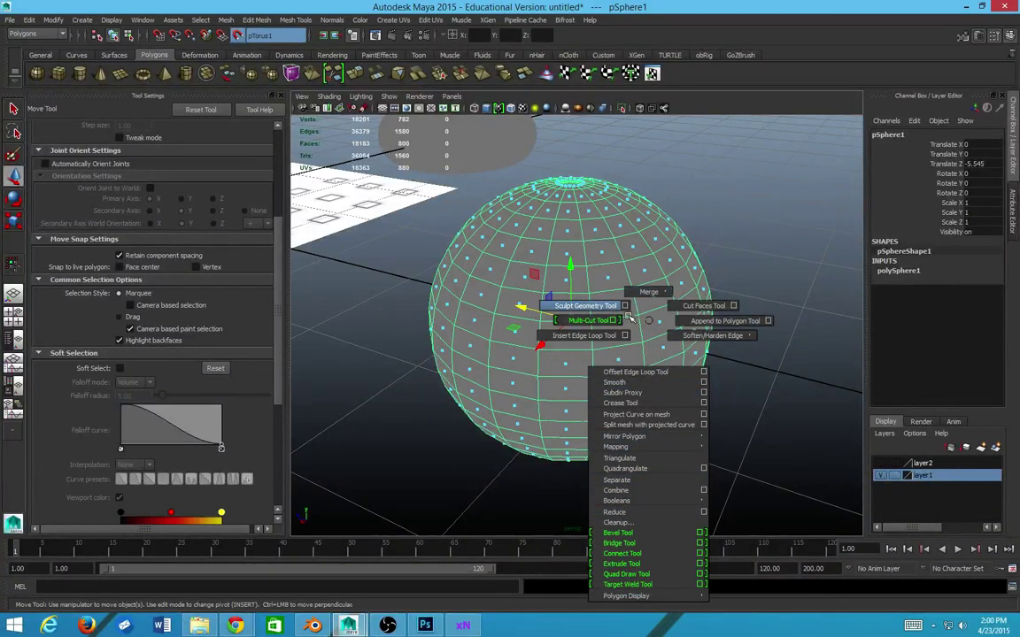
scroll(624, 324, "down", 3)
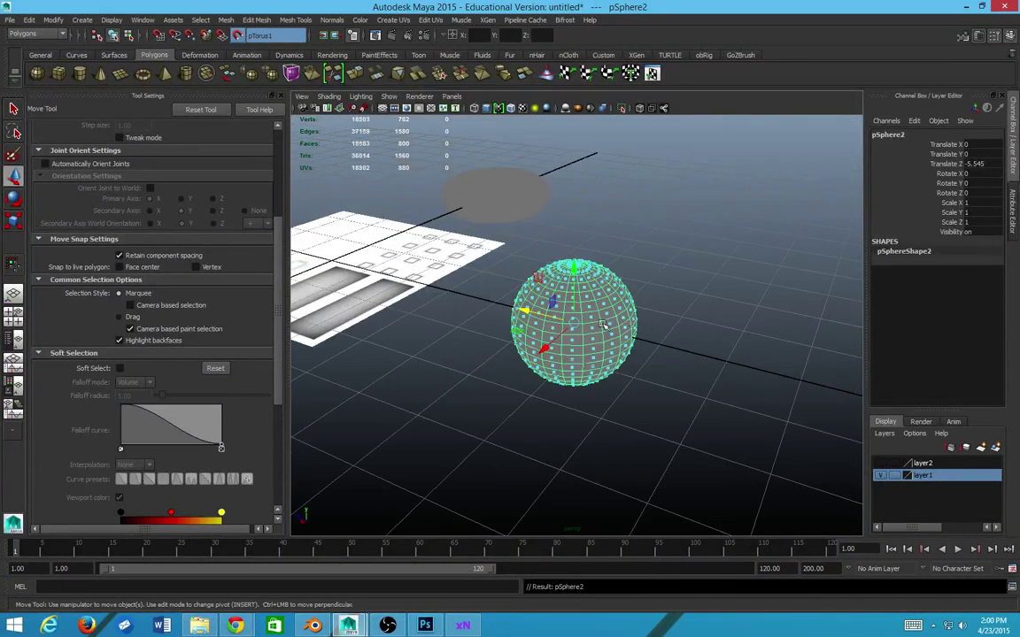
scroll(603, 325, "up", 5)
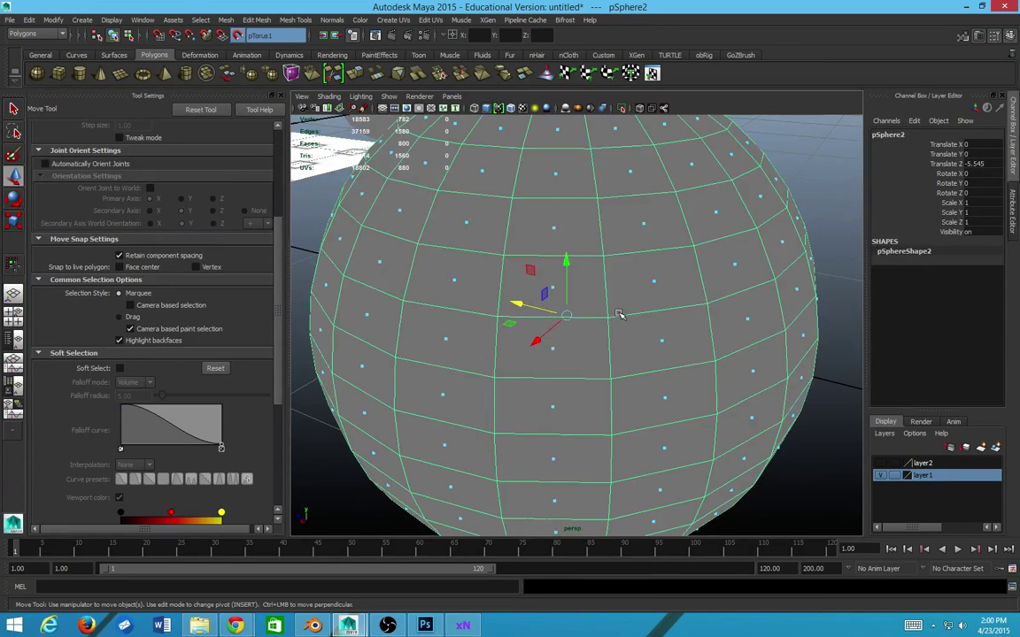
right_click(619, 314)
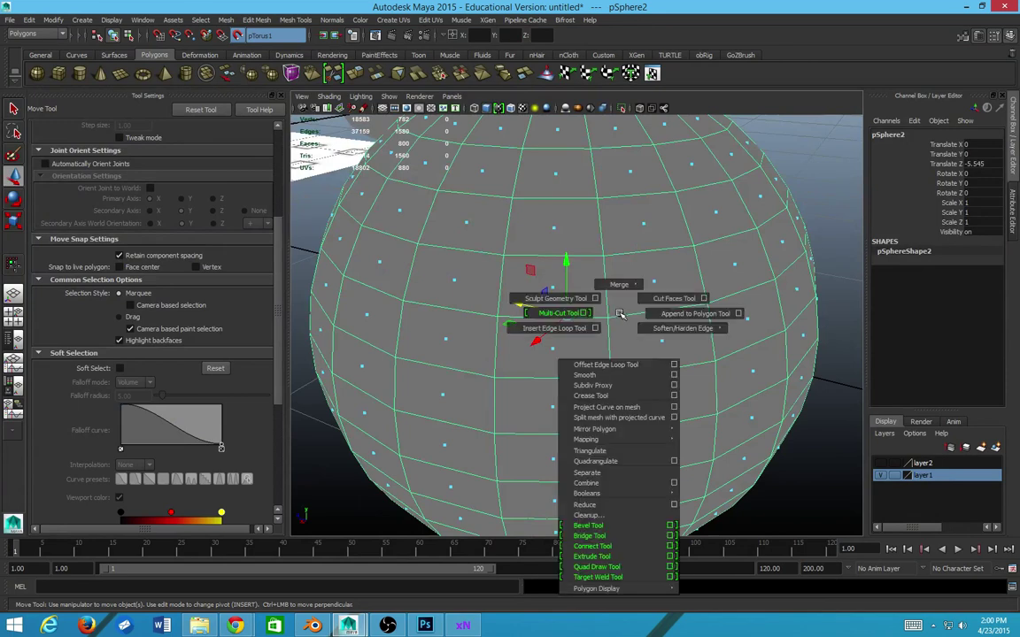
scroll(621, 314, "down", 5)
scroll(619, 315, "down", 2)
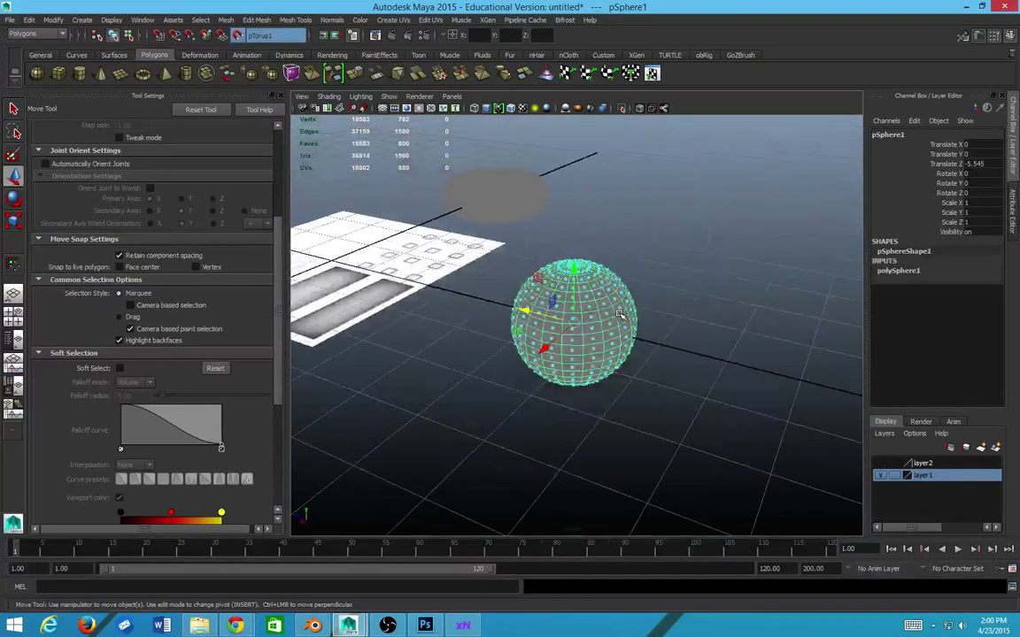
left_click(928, 465)
right_click(927, 466)
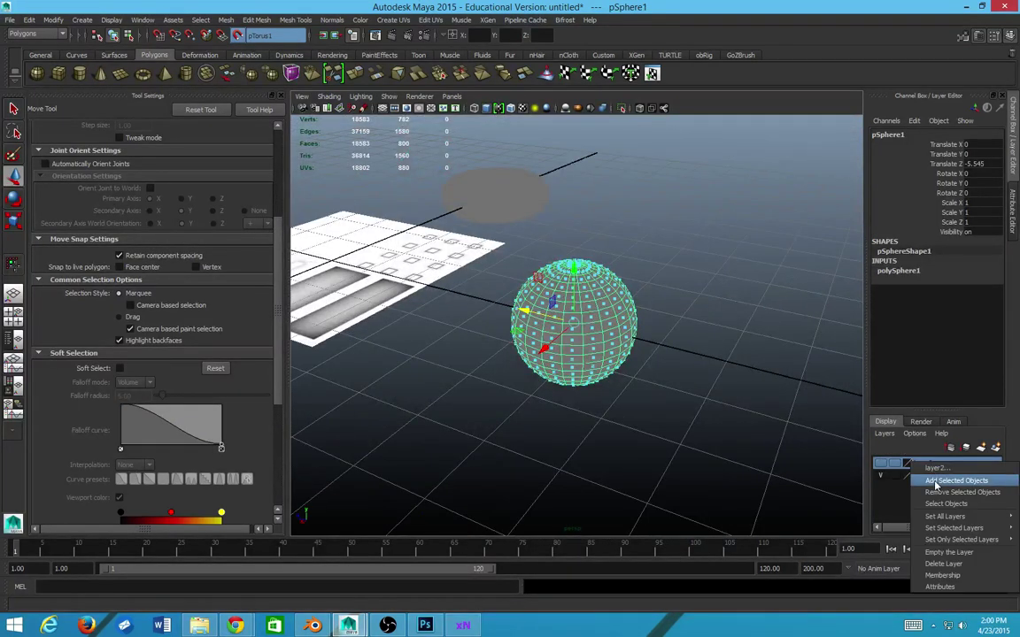
left_click(929, 481)
- Extrude all faces of the duplicate sphere pSphere2 with an offset of 0.03
left_click(602, 305)
scroll(597, 299, "up", 4)
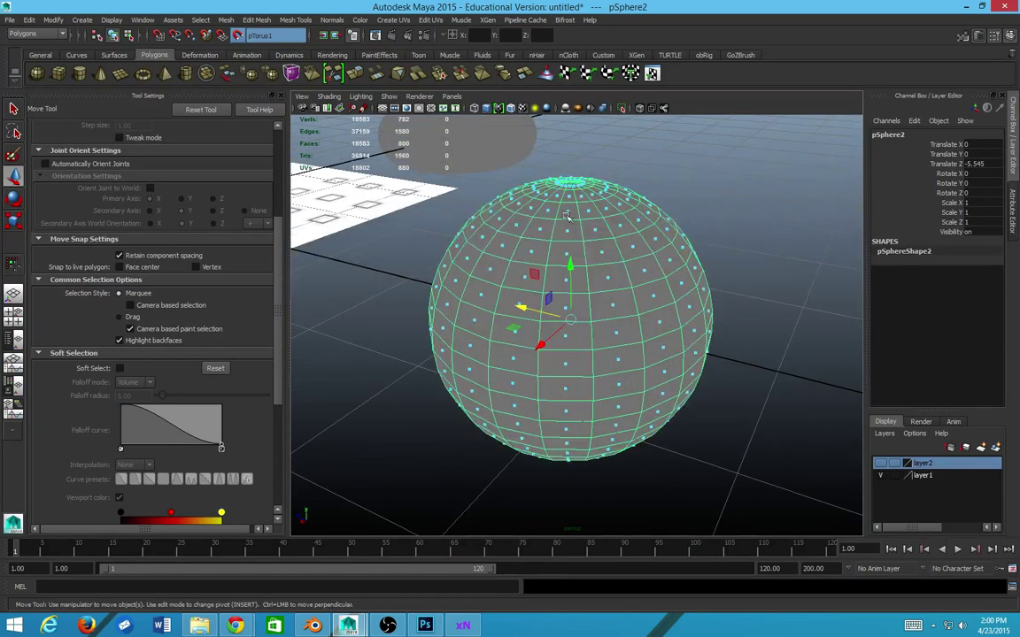
right_click(601, 292)
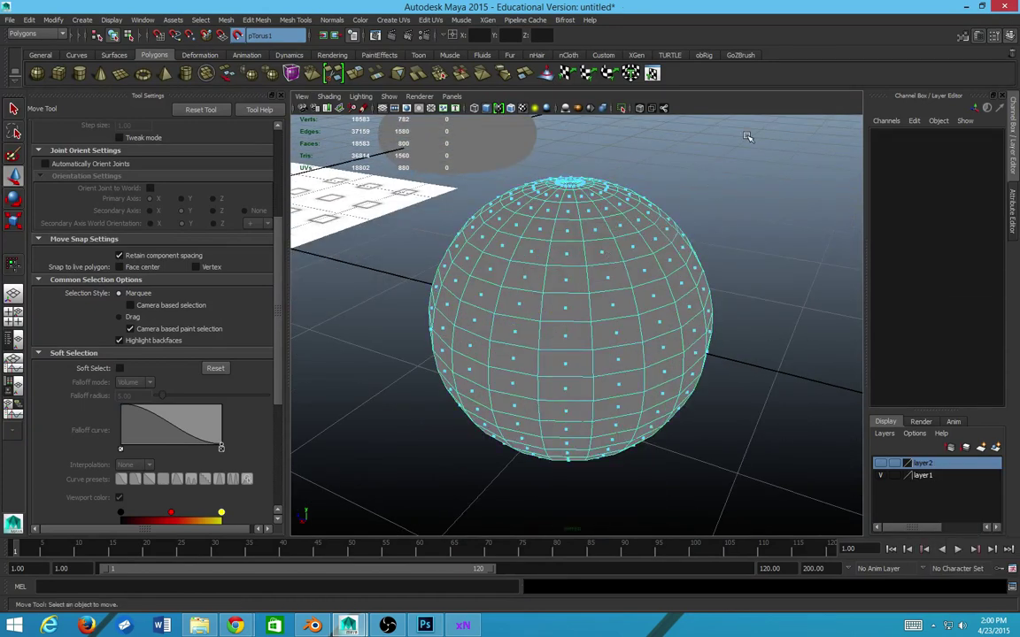
left_click_drag(678, 111, 292, 483)
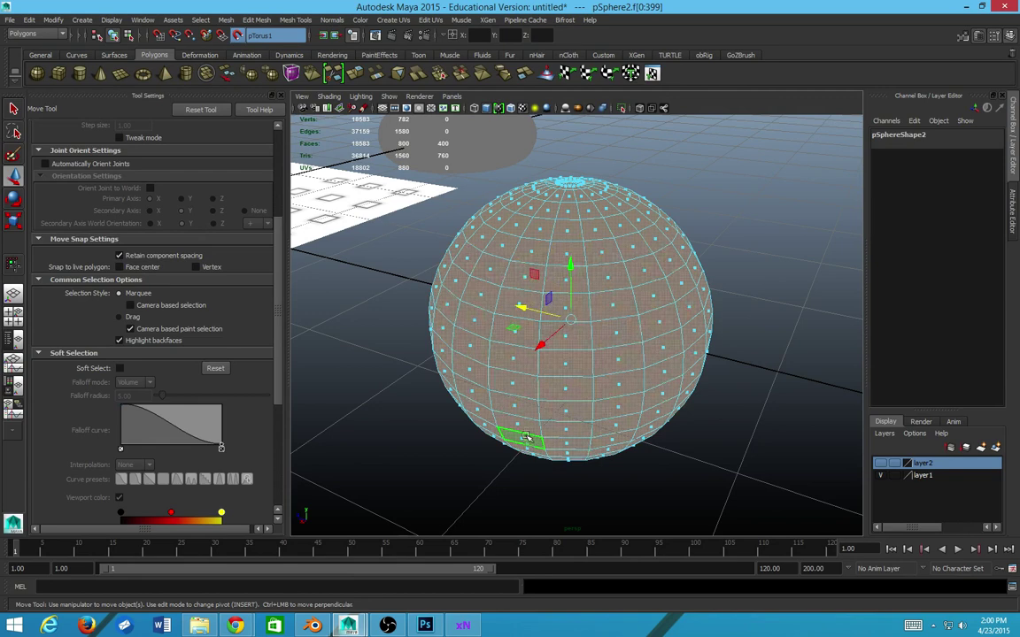
right_click(563, 337, "shift")
left_click(563, 366)
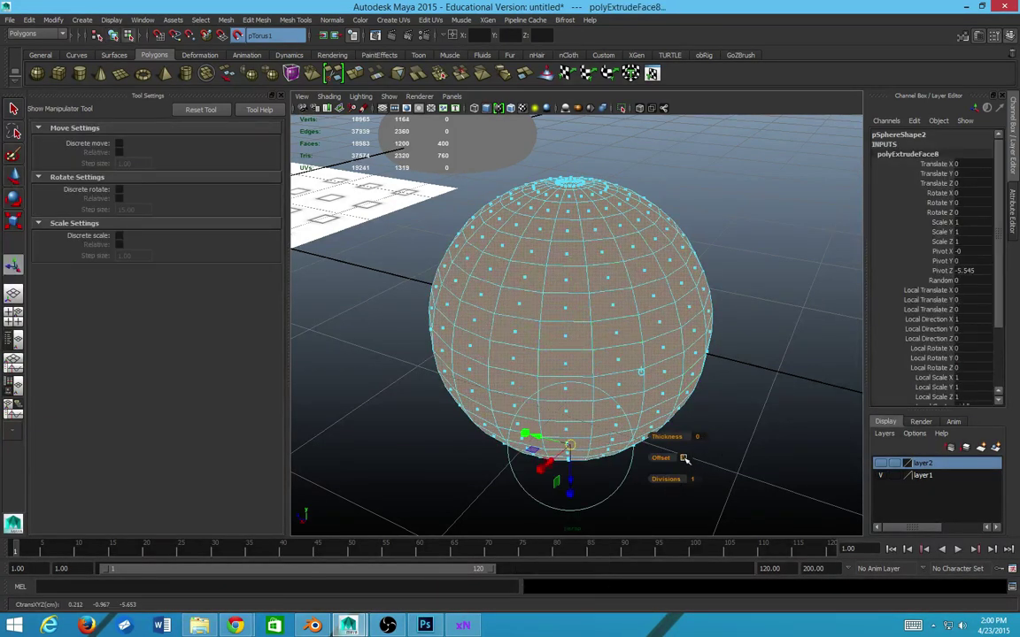
key("Return")
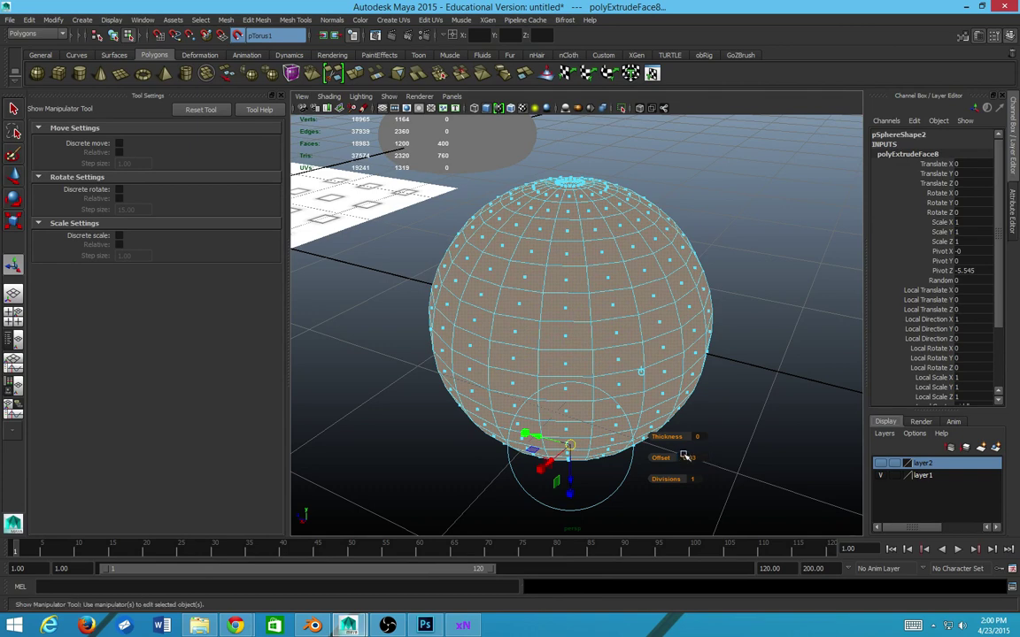
- Turn off Keep Faces Together for the extrusion so each face is inset separately
scroll(967, 290, "down", 3)
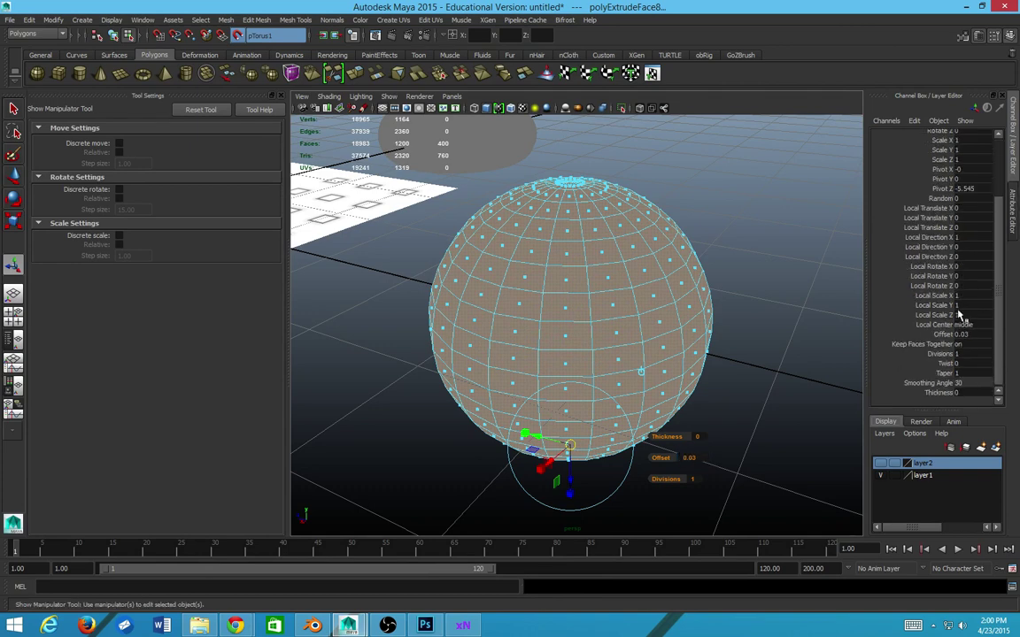
left_click(960, 344)
type("0")
key("Return")
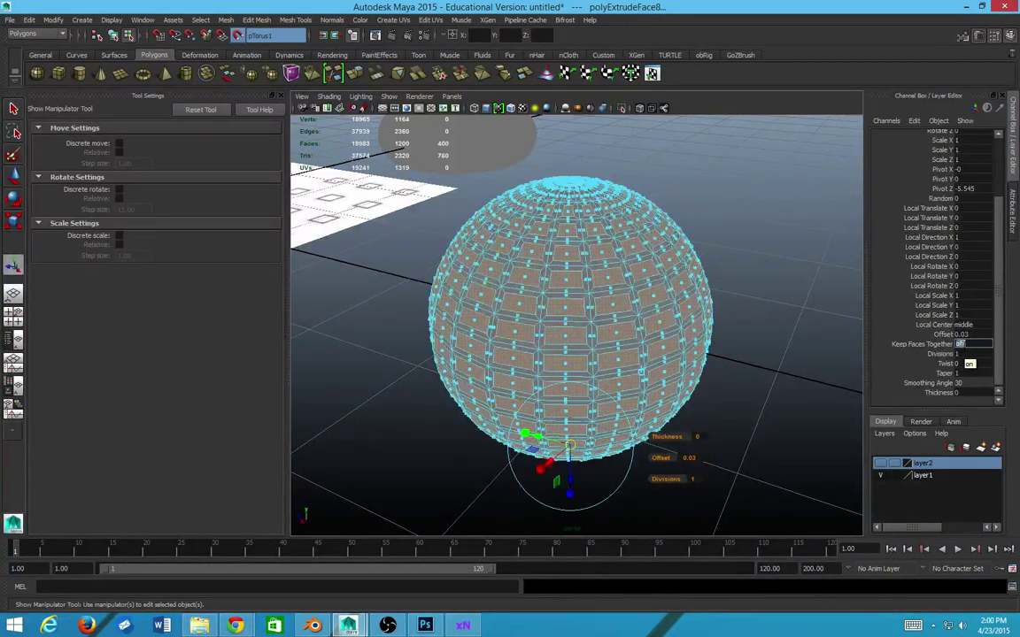
- Extrude the sphere's inset faces again with a thickness of 0.01
left_click_drag(668, 387, 674, 386)
right_click(675, 376)
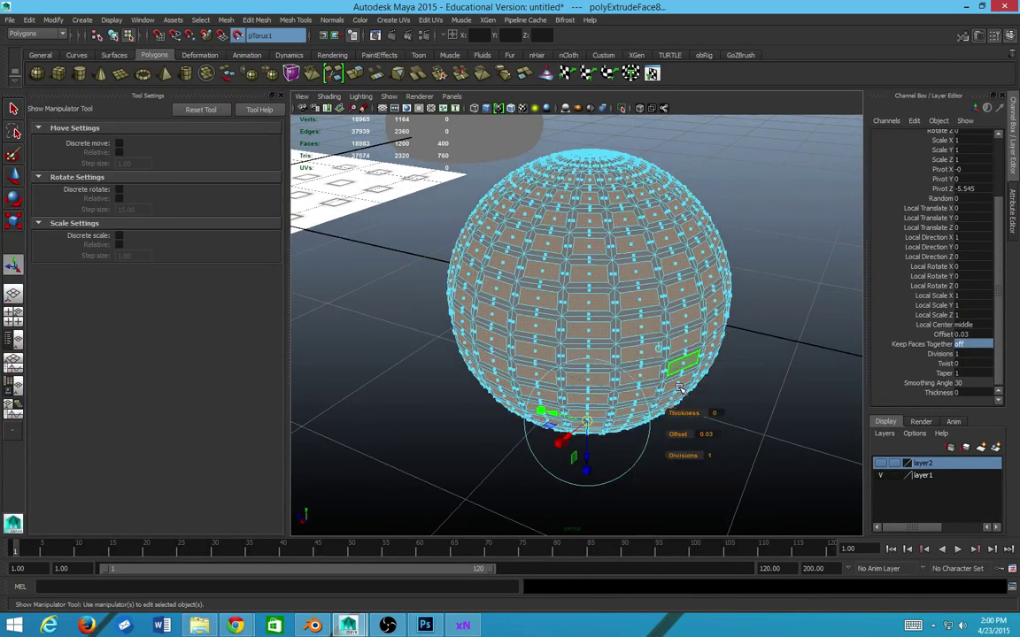
key("ctrl+e")
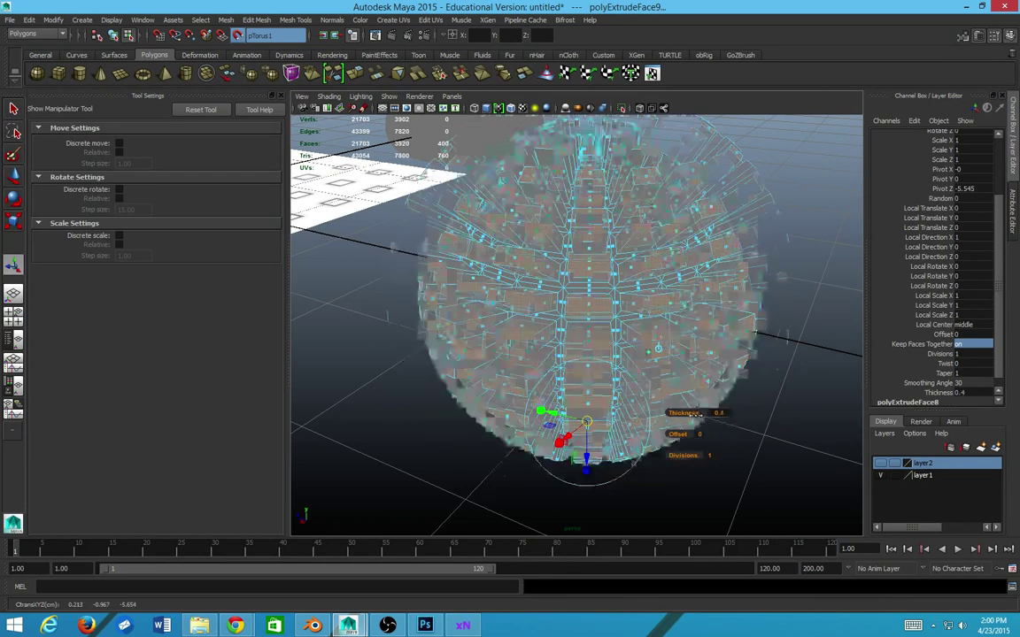
left_click_drag(698, 413, 696, 413)
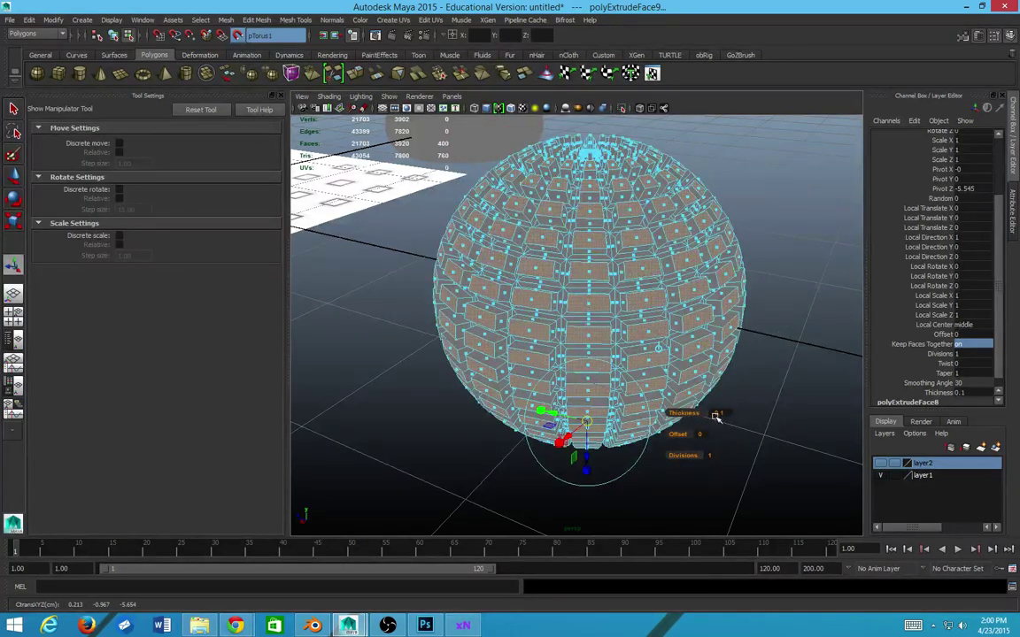
left_click(718, 413)
type(".0")
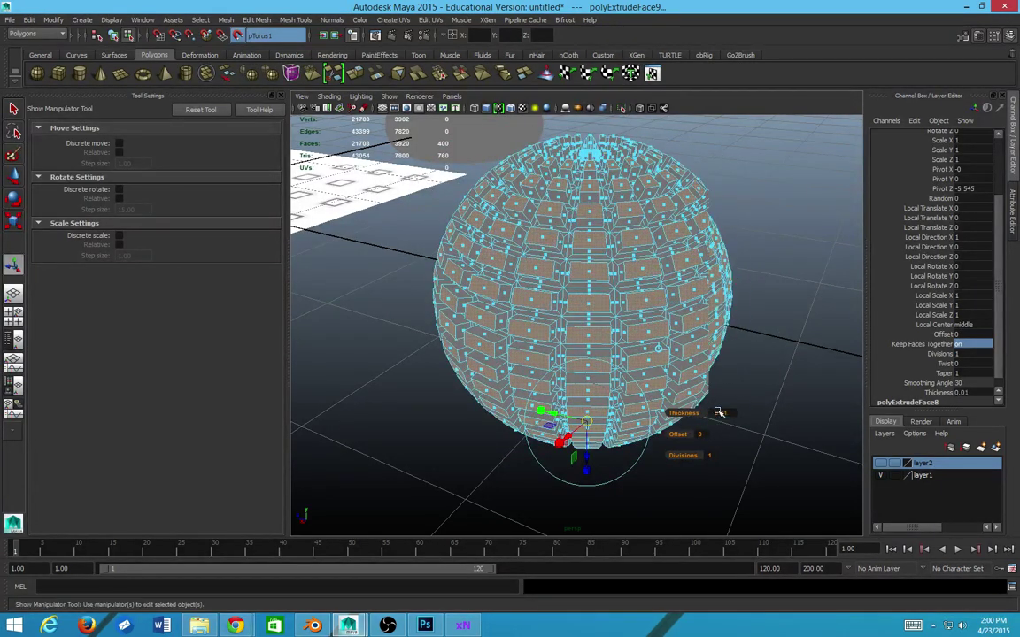
type("1")
key("Return")
left_click(701, 434)
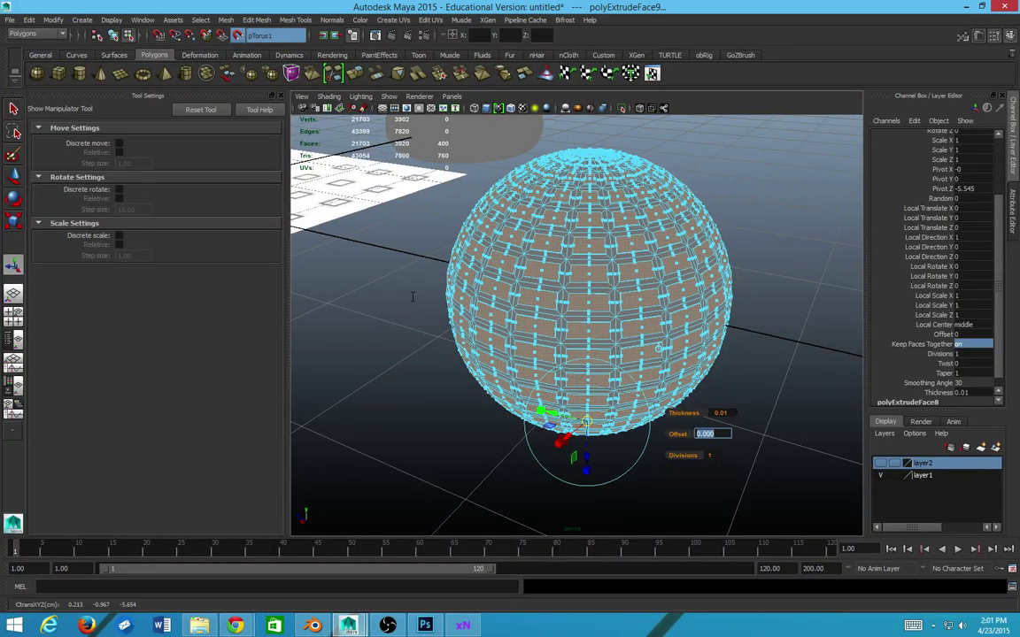
key("alt+Tab")
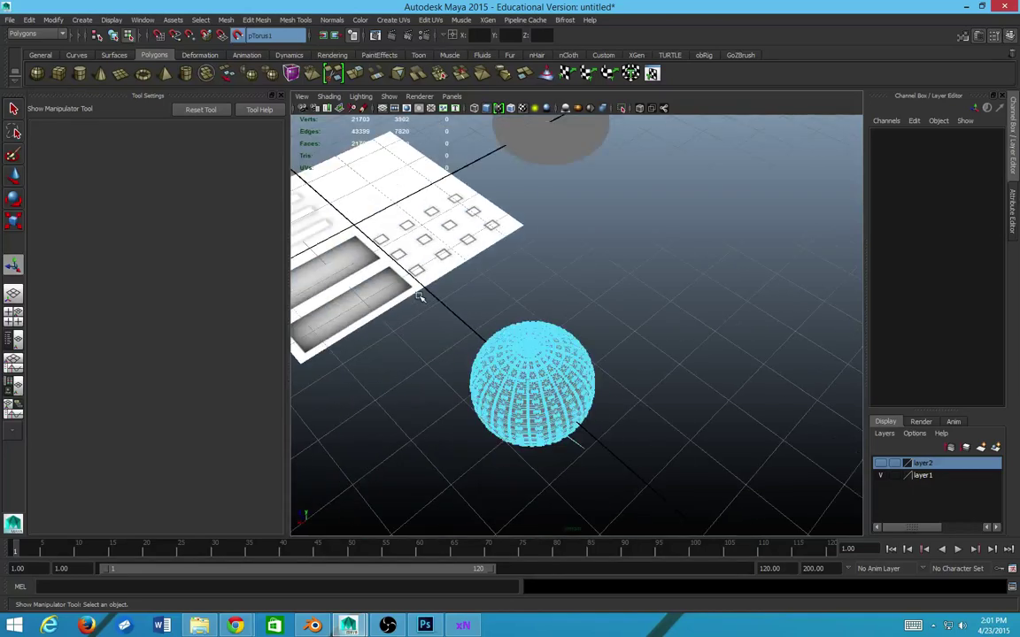
- Return pSphere2 to object selection and switch the viewport to shaded lighting
scroll(480, 332, "up", 6)
left_click_drag(478, 332, 540, 363)
scroll(539, 364, "down", 4)
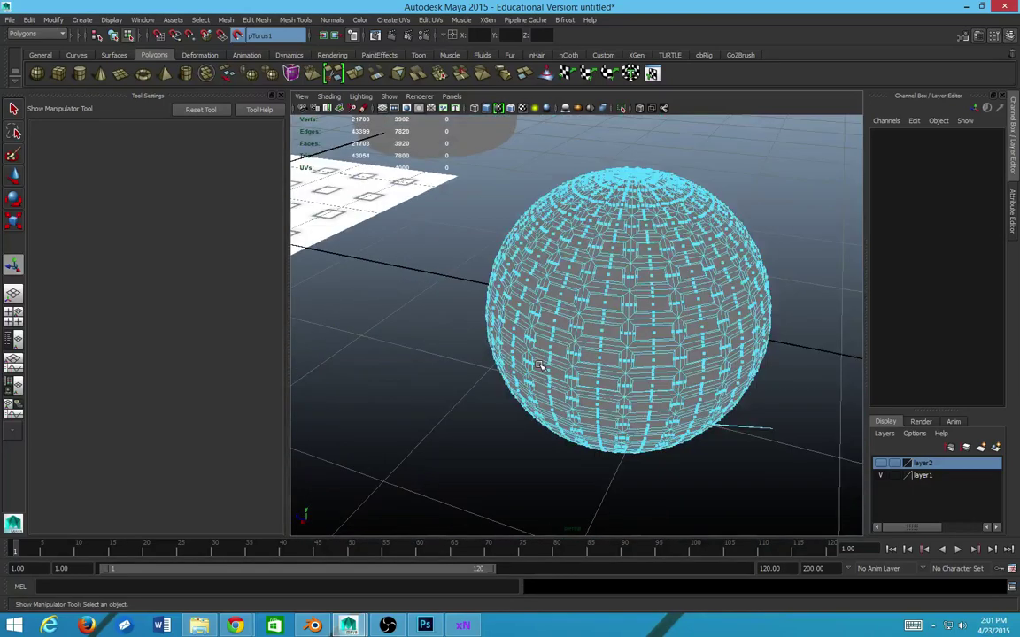
key("F8")
left_click(389, 96)
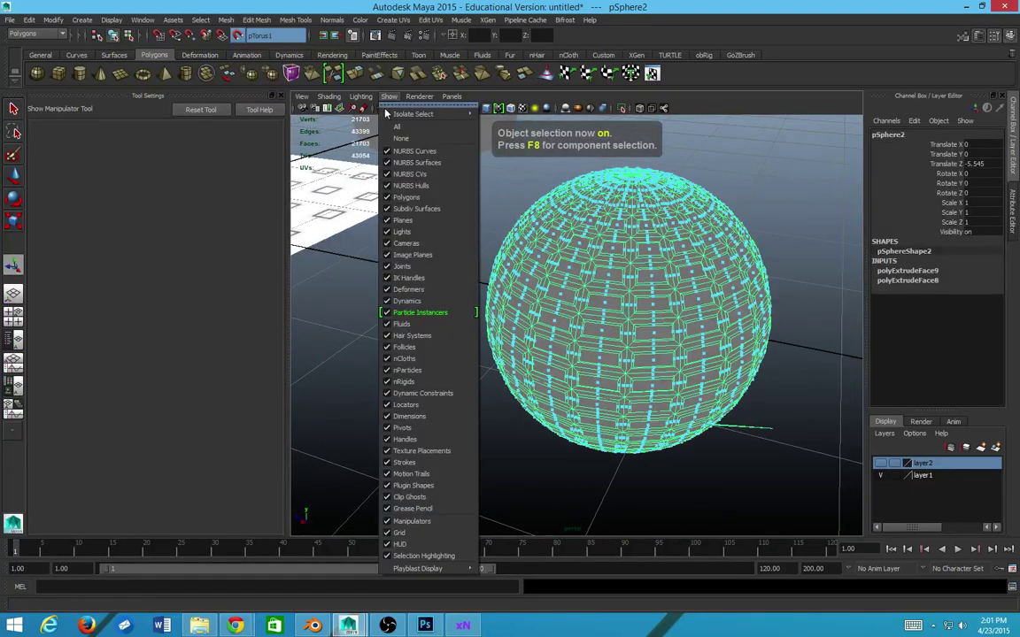
left_click(389, 124)
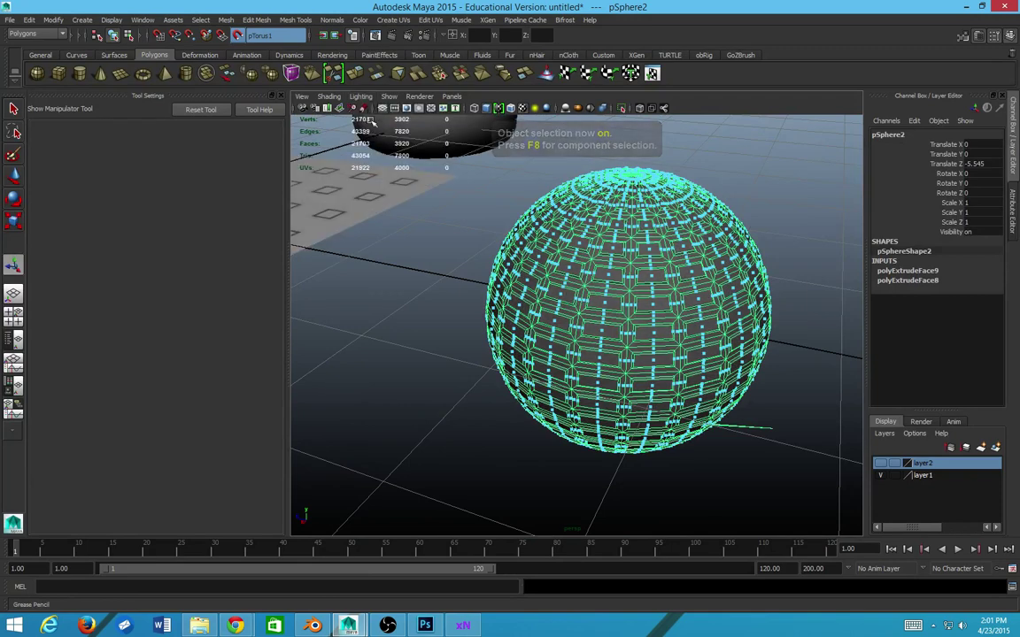
- Export the panelled sphere pSphere2 as an FBX file named large.fbx on the X: drive, replacing the existing file
left_click(451, 302)
left_click_drag(451, 302, 512, 311)
scroll(512, 312, "down", 3)
left_click(511, 312)
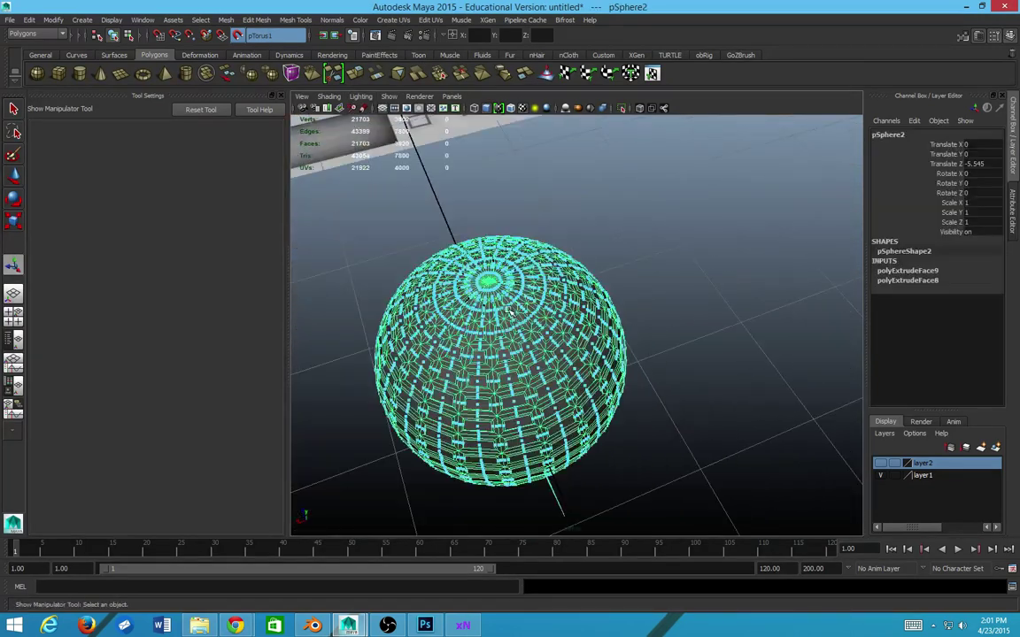
left_click(9, 19)
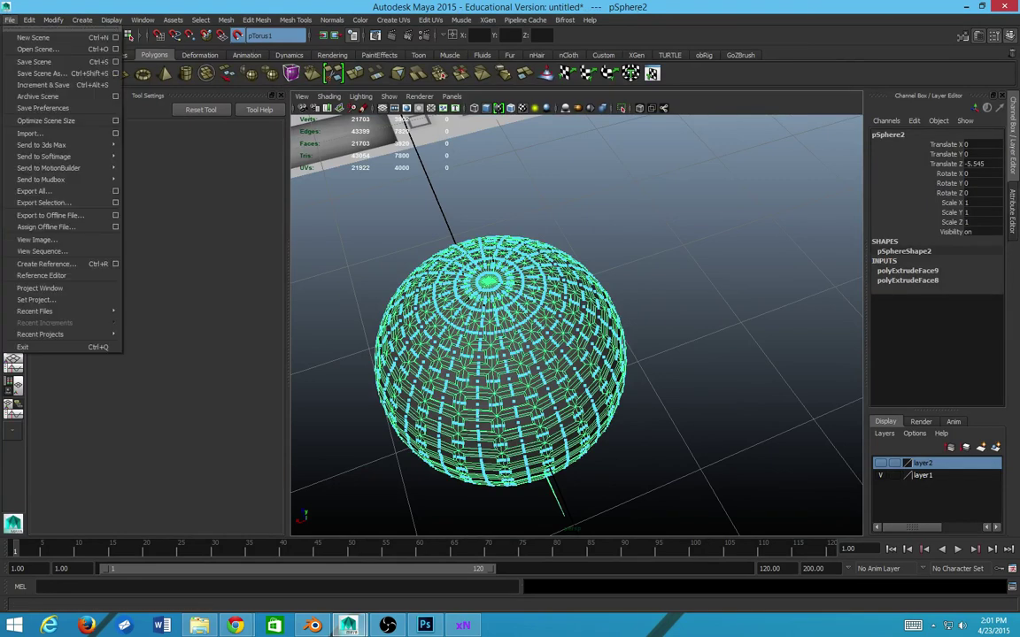
left_click(41, 203)
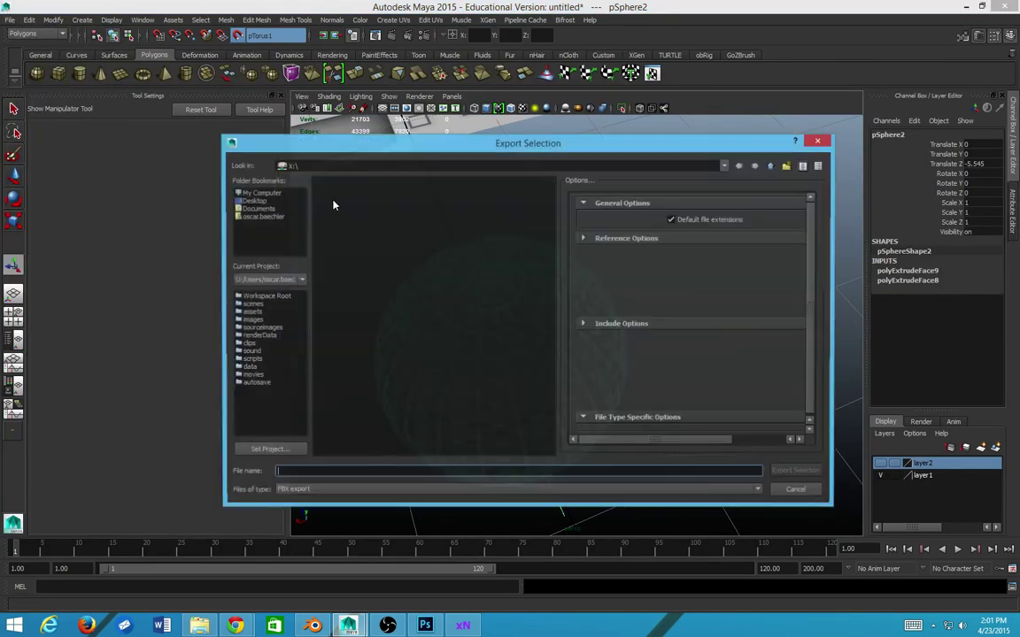
left_click(334, 289)
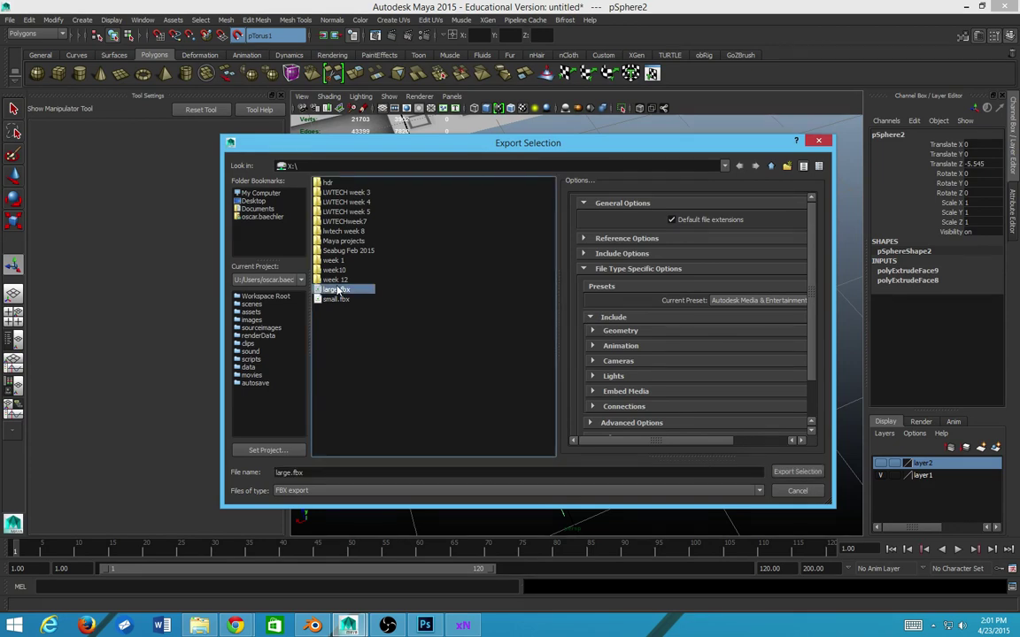
left_click(797, 471)
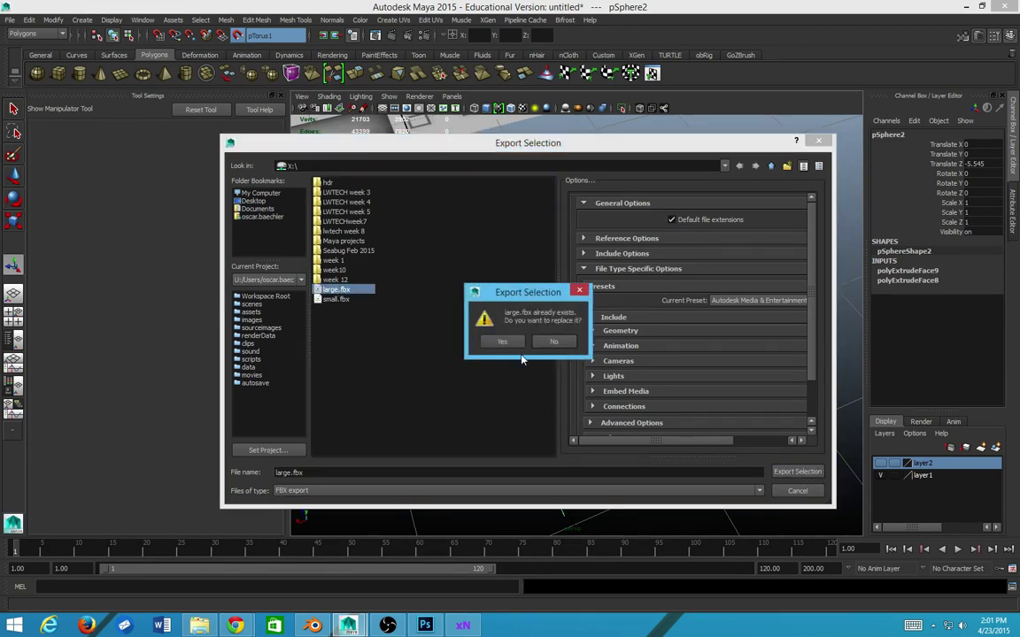
left_click(501, 344)
- Add pSphere2 to layer1, hide layer1 and make layer2 visible
key("q")
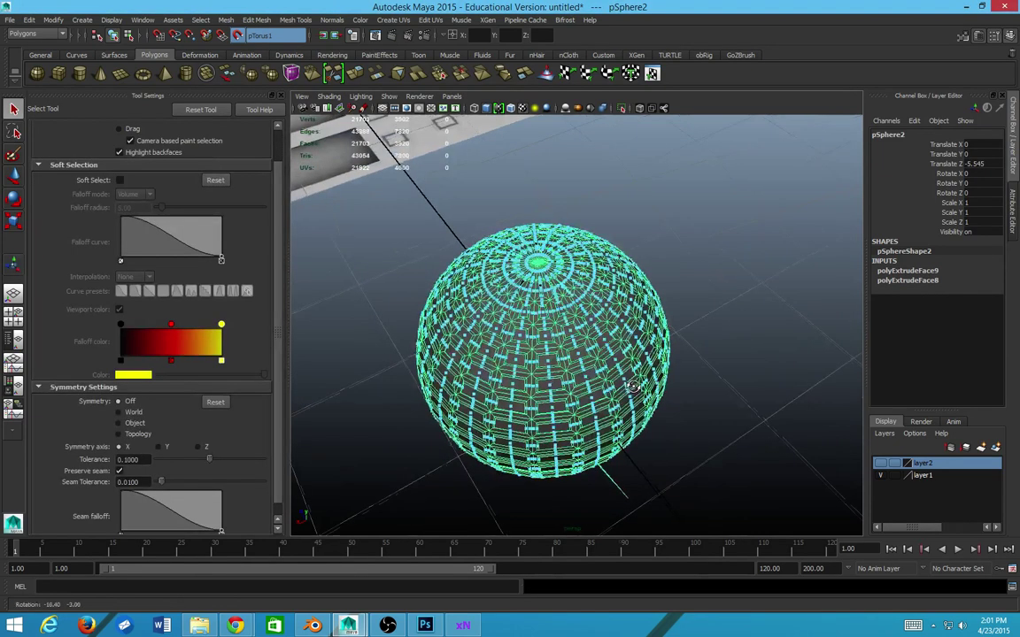
left_click(880, 475)
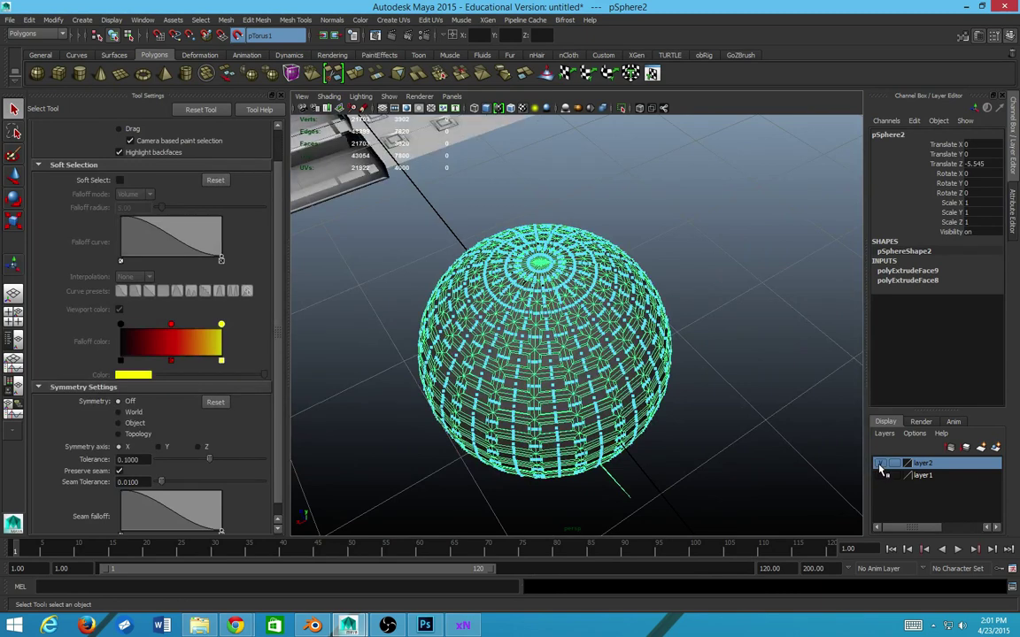
right_click(918, 484)
left_click(920, 493)
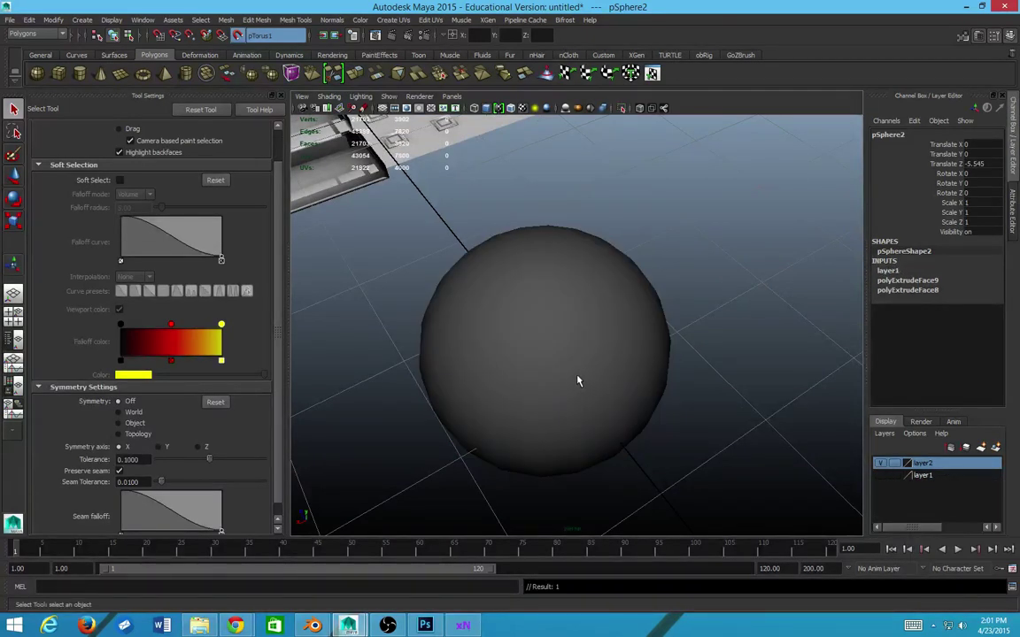
- Select the plain sphere pSphere1 and inspect its UV layout in the UV Texture Editor
left_click(577, 381)
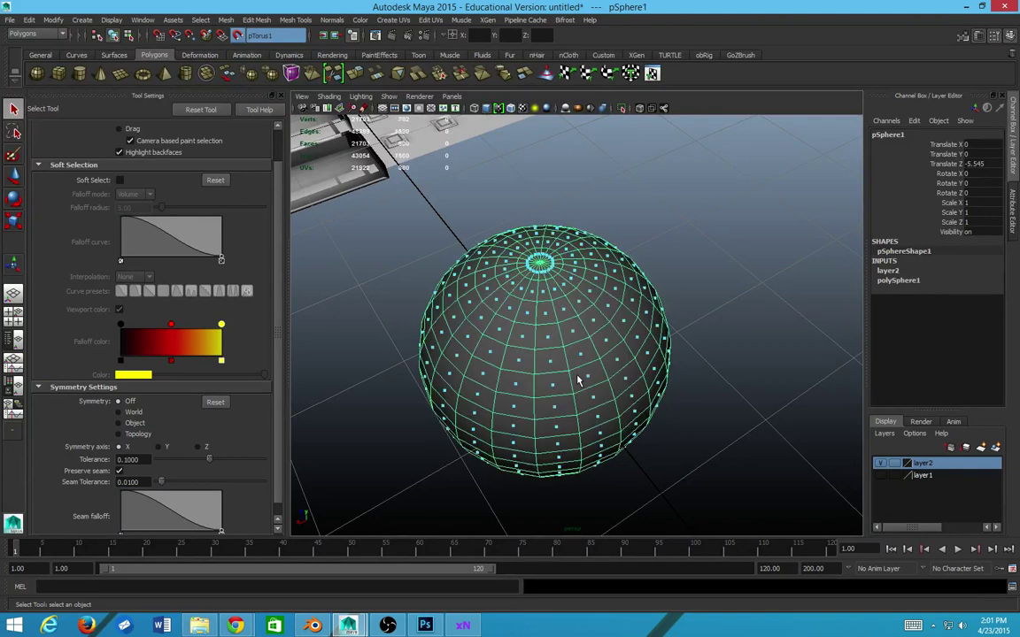
left_click(140, 20)
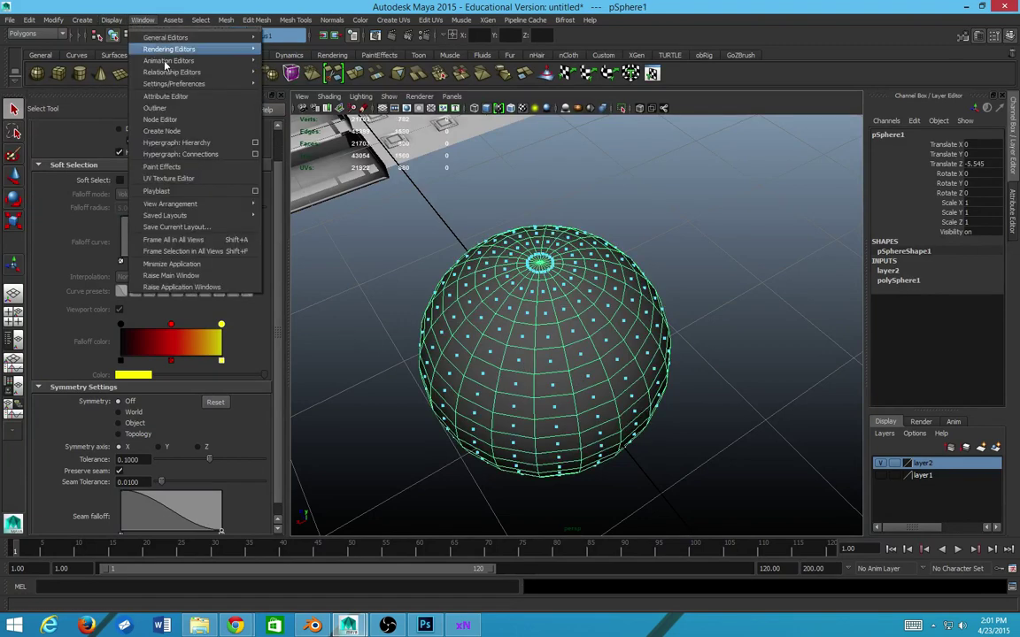
left_click(176, 180)
key("f")
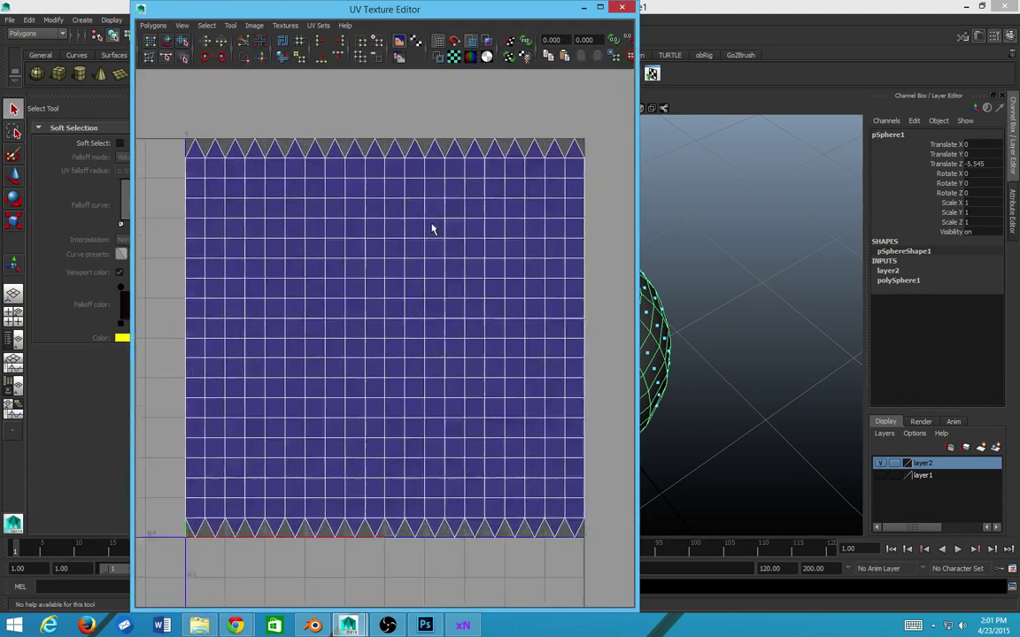
left_click(622, 9)
- Export pSphere1 as an FBX file named small.fbx on the X: drive, replacing the existing file
left_click(9, 20)
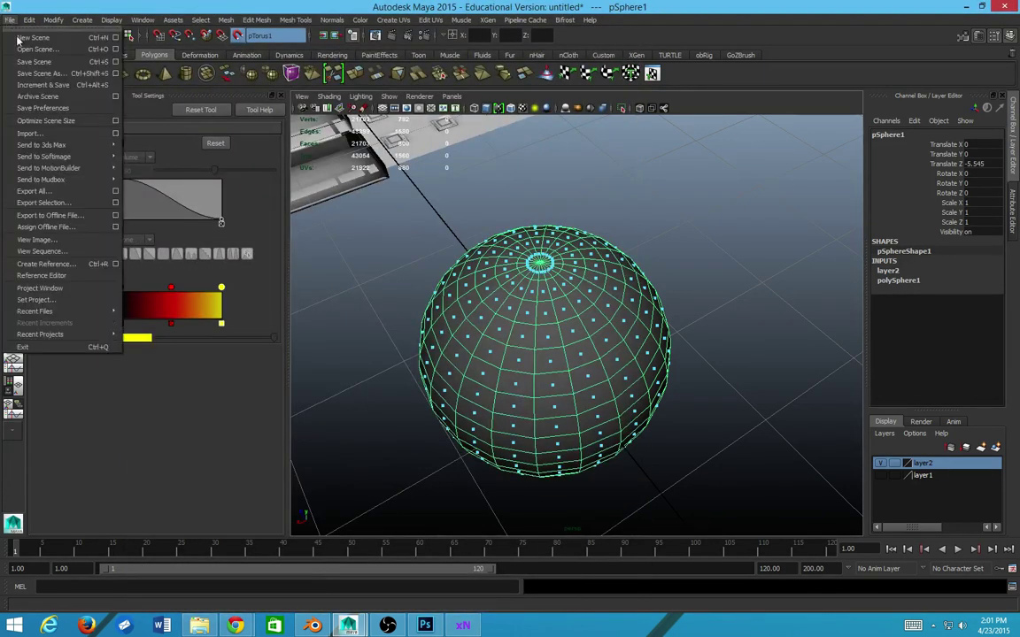
left_click(351, 278)
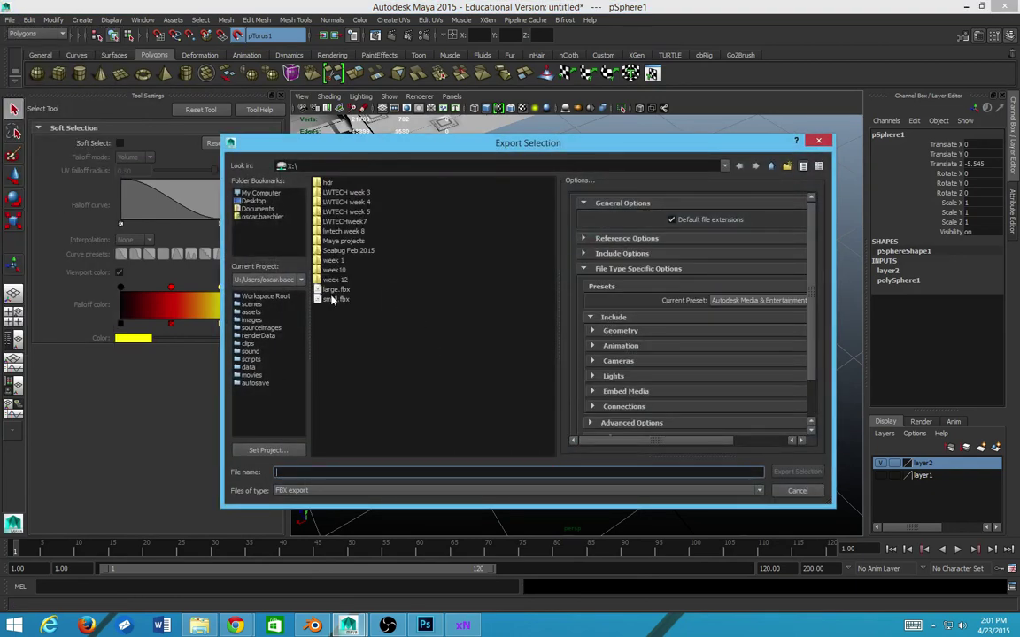
left_click(333, 299)
left_click(797, 471)
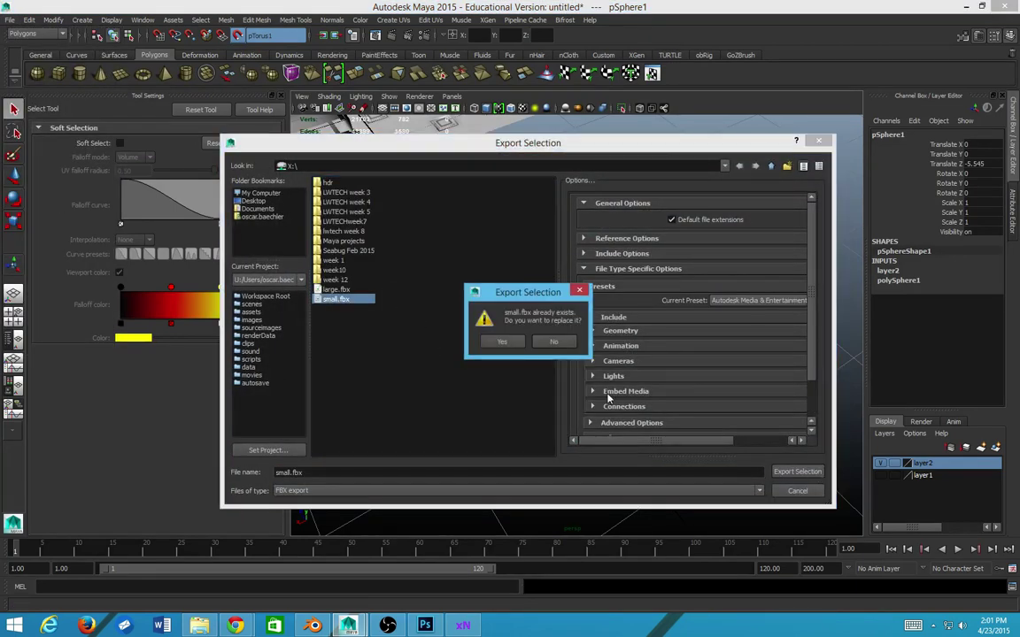
left_click(501, 342)
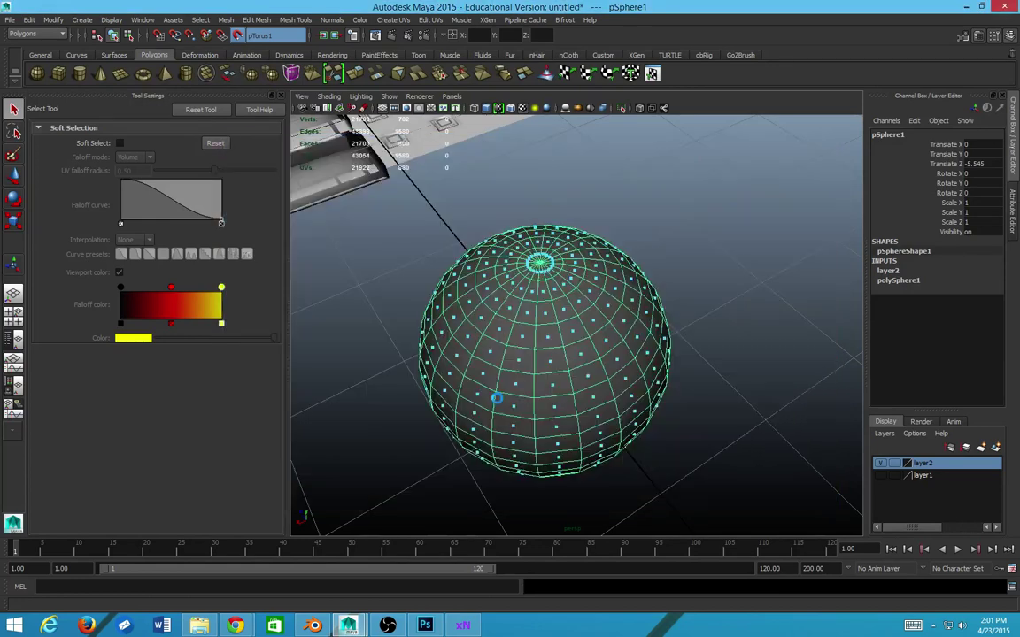
- Switch to xNormal and reset the base texture for baking on the large.fbx high definition mesh
left_click(463, 626)
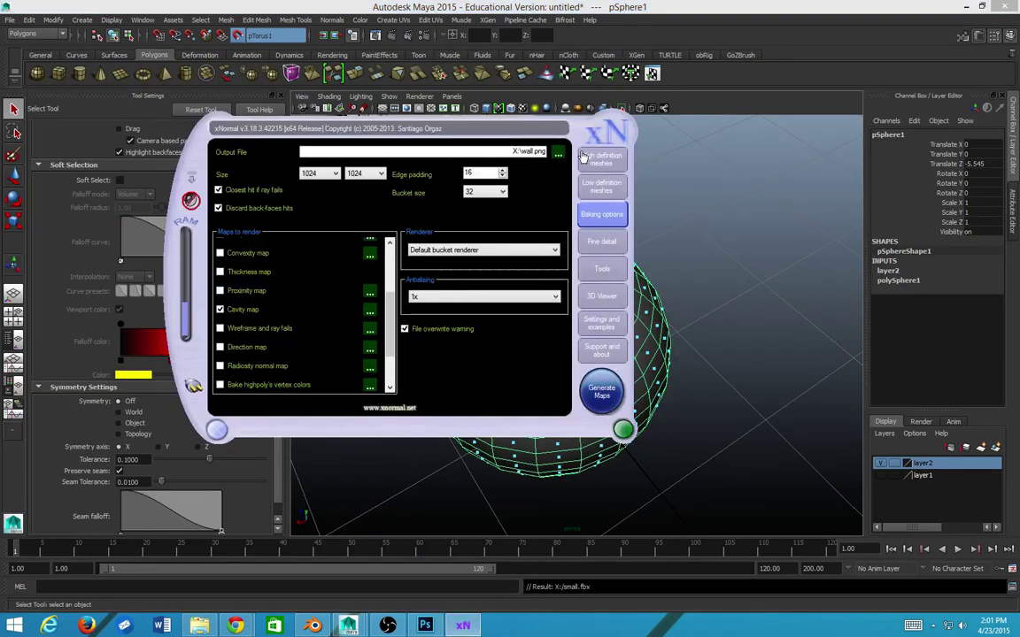
right_click(286, 173)
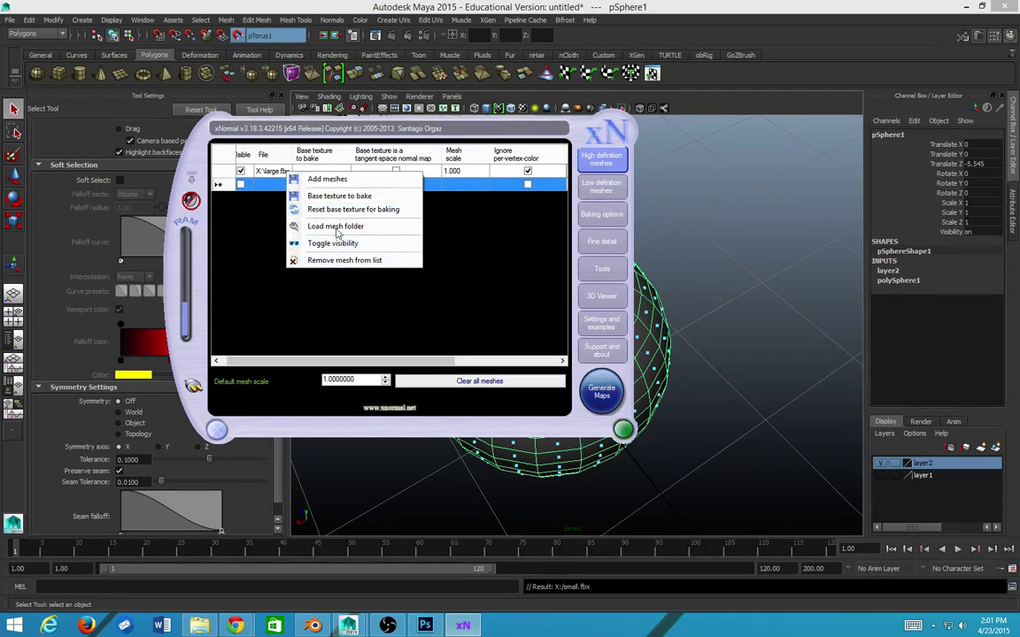
left_click(272, 173)
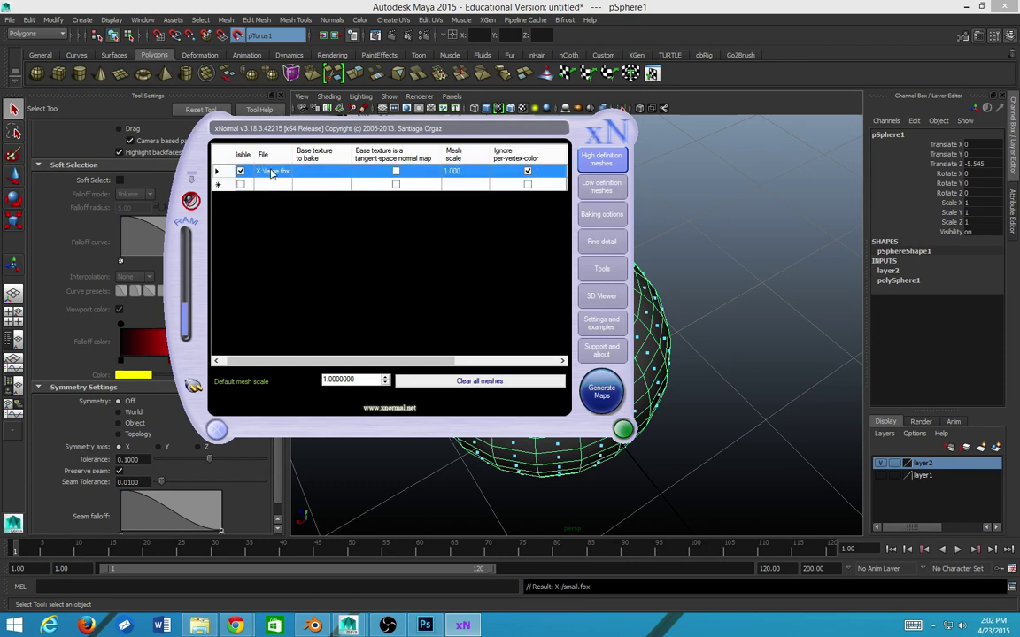
right_click(272, 173)
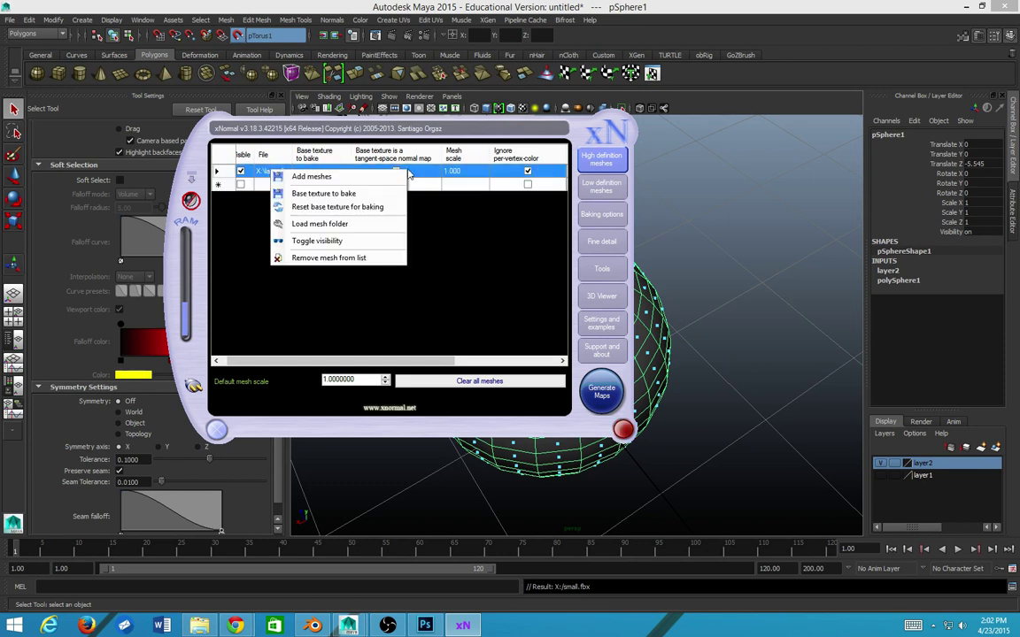
left_click(488, 269)
right_click(301, 174)
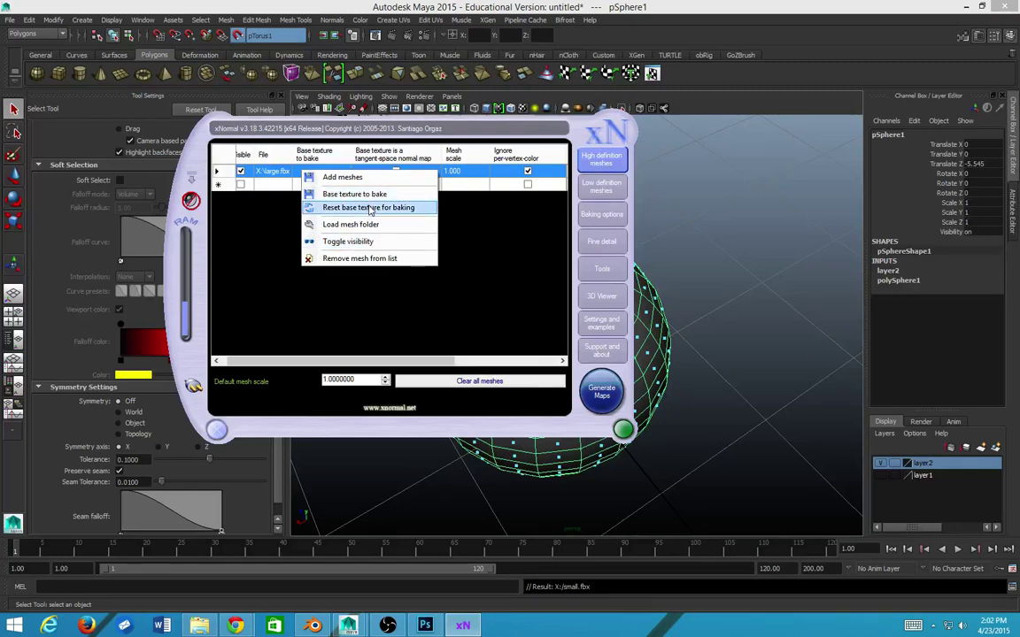
left_click(368, 207)
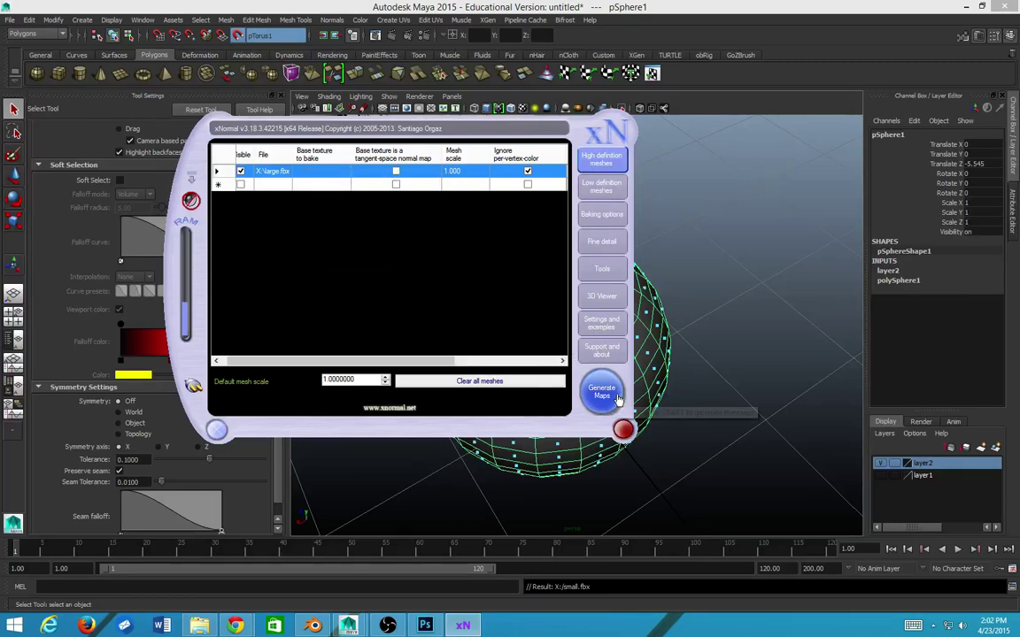
- Try to generate the maps with the listed meshes, allowing wall_normals.png to be overwritten, and cancel the bake partway
left_click(602, 185)
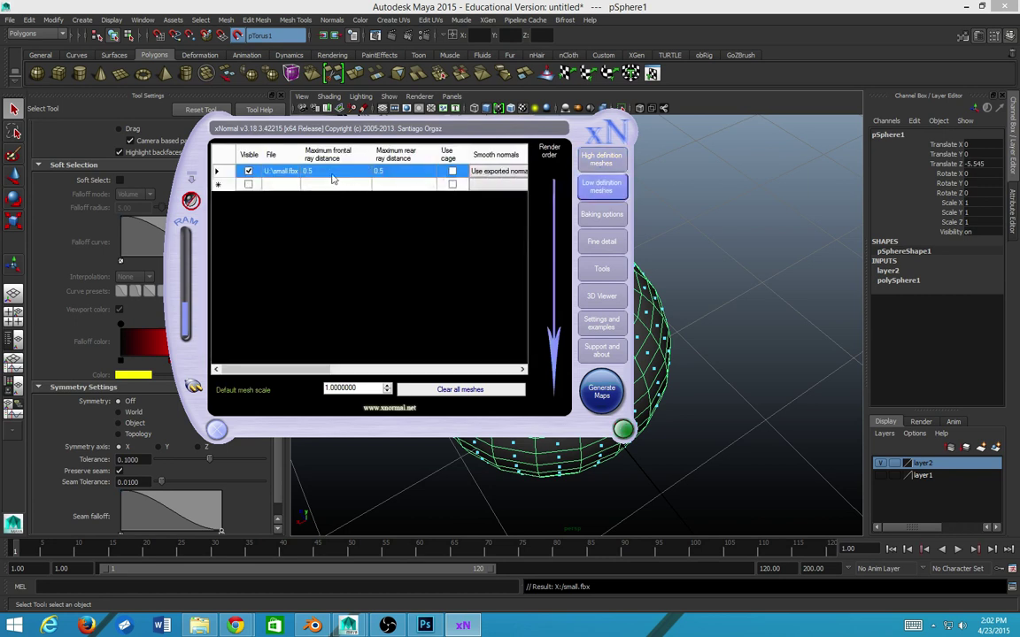
right_click(295, 168)
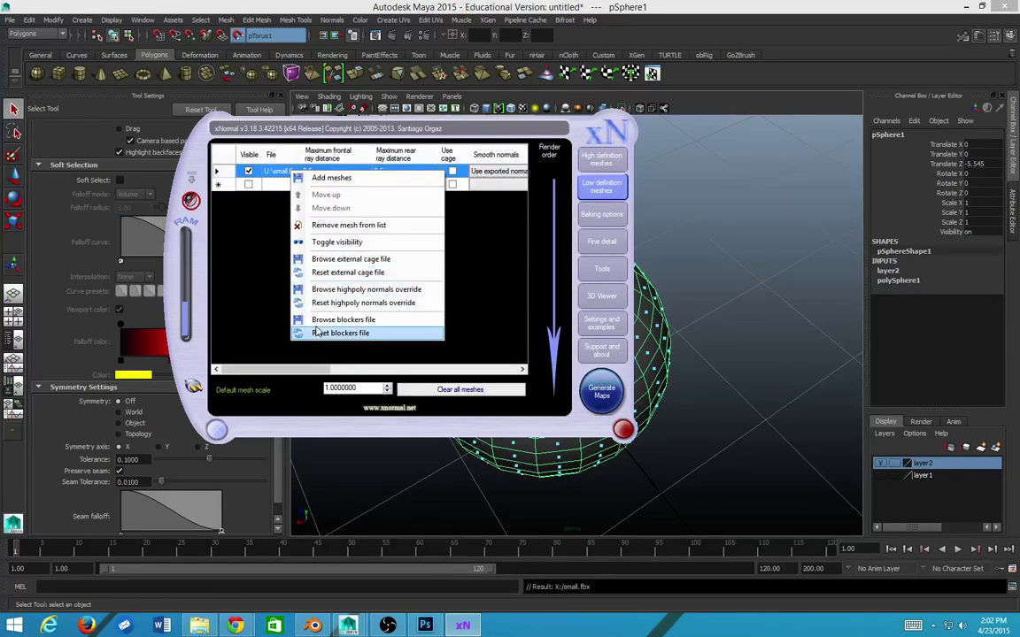
left_click(275, 227)
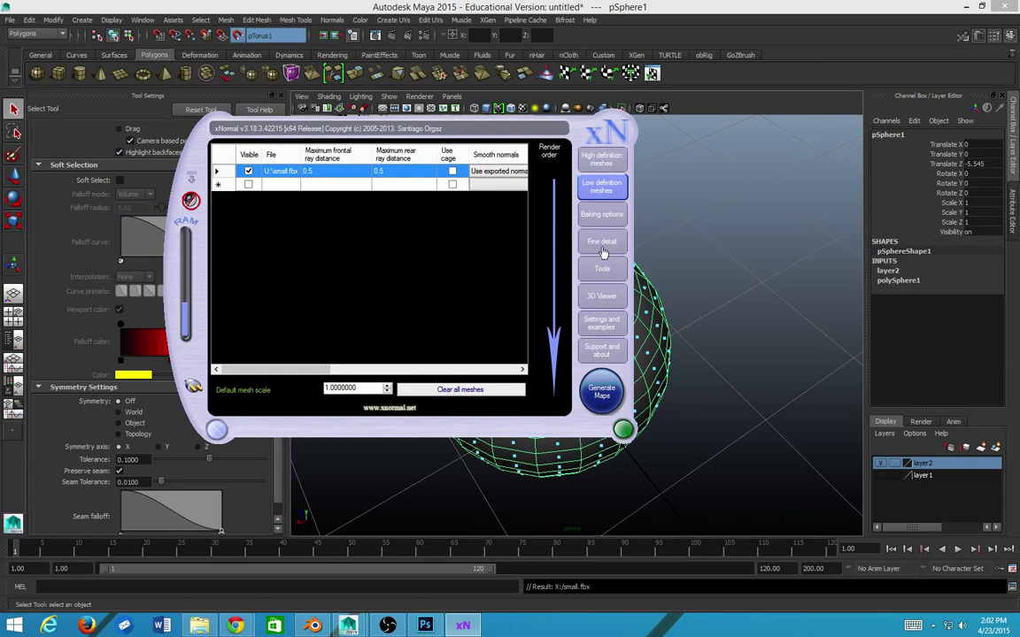
left_click(601, 391)
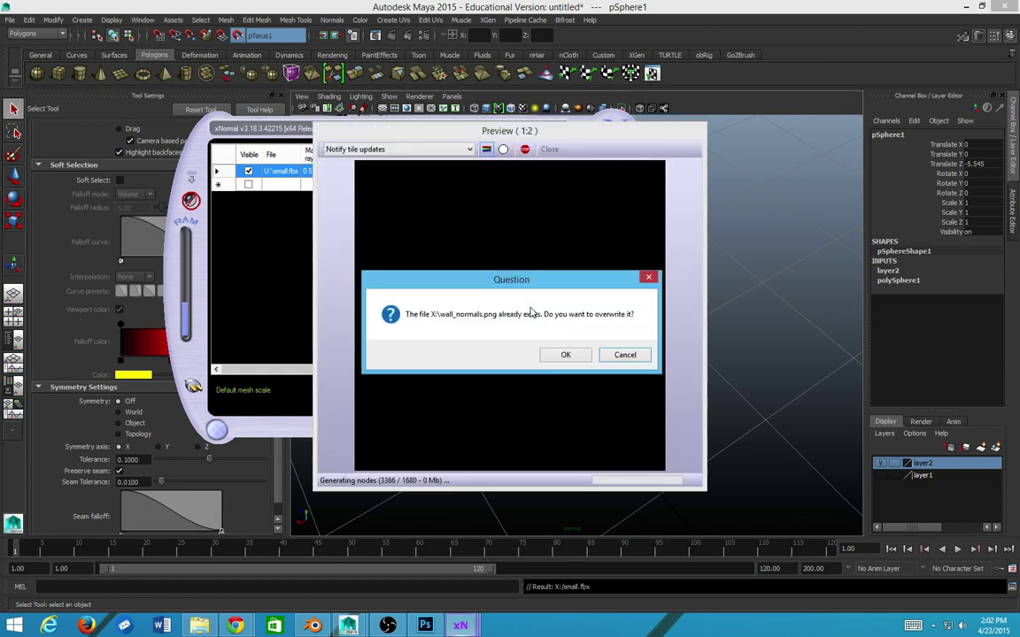
left_click(564, 355)
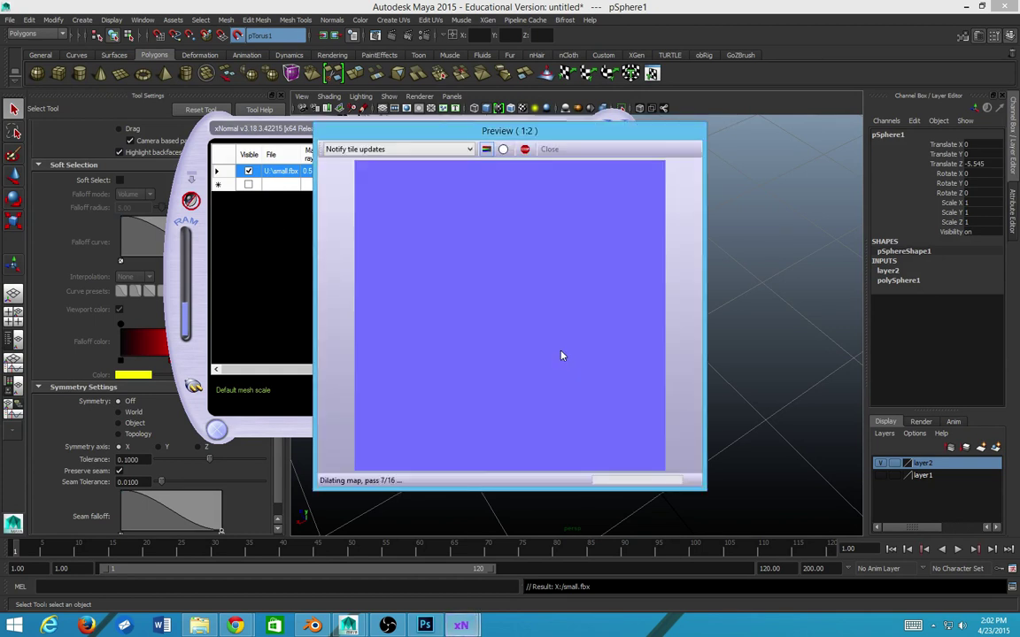
left_click(564, 355)
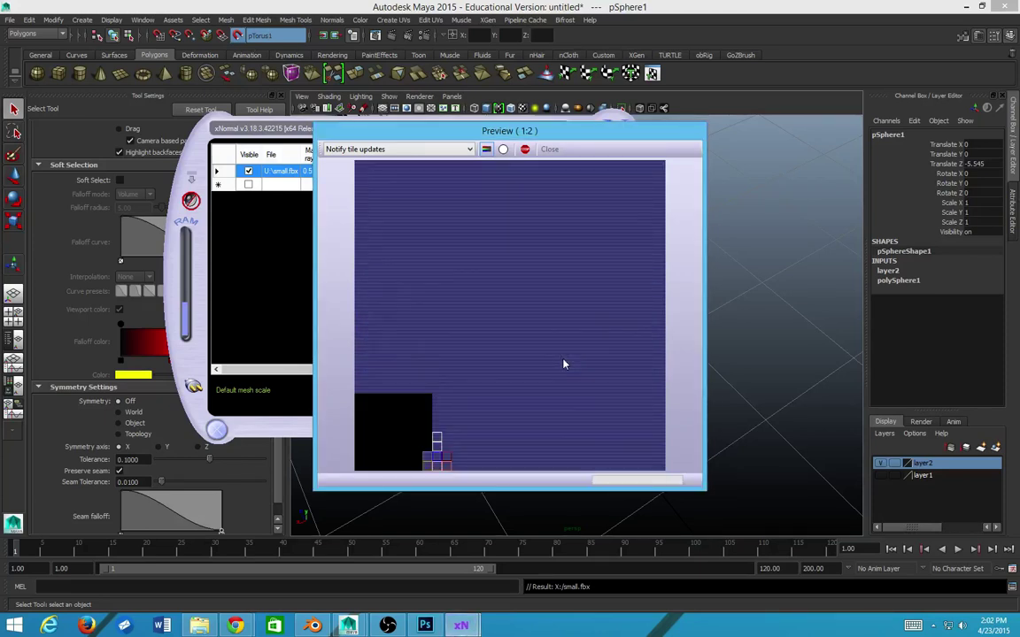
left_click(622, 354)
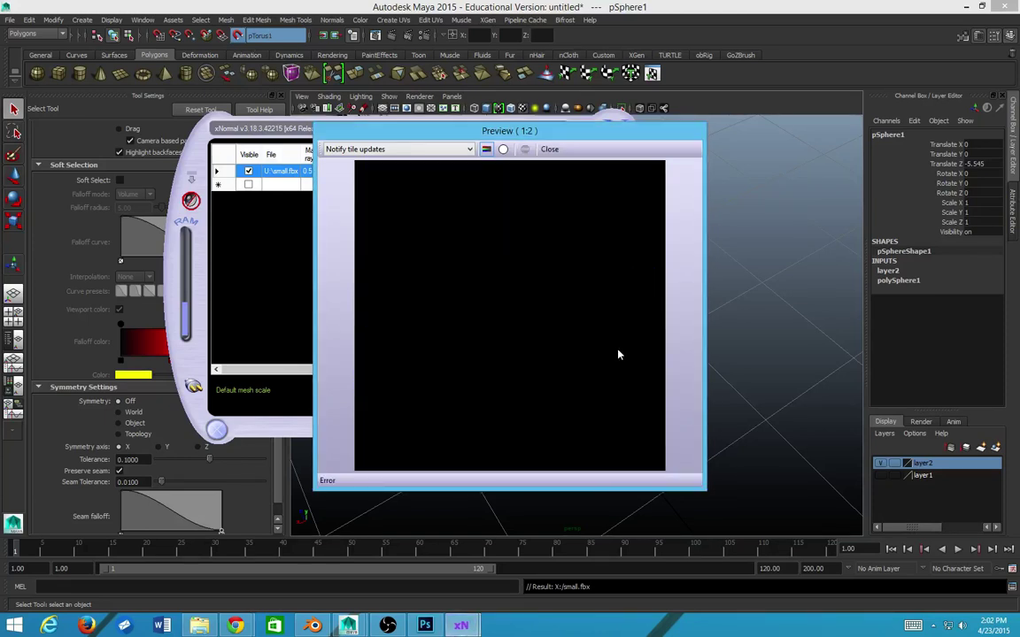
left_click(548, 149)
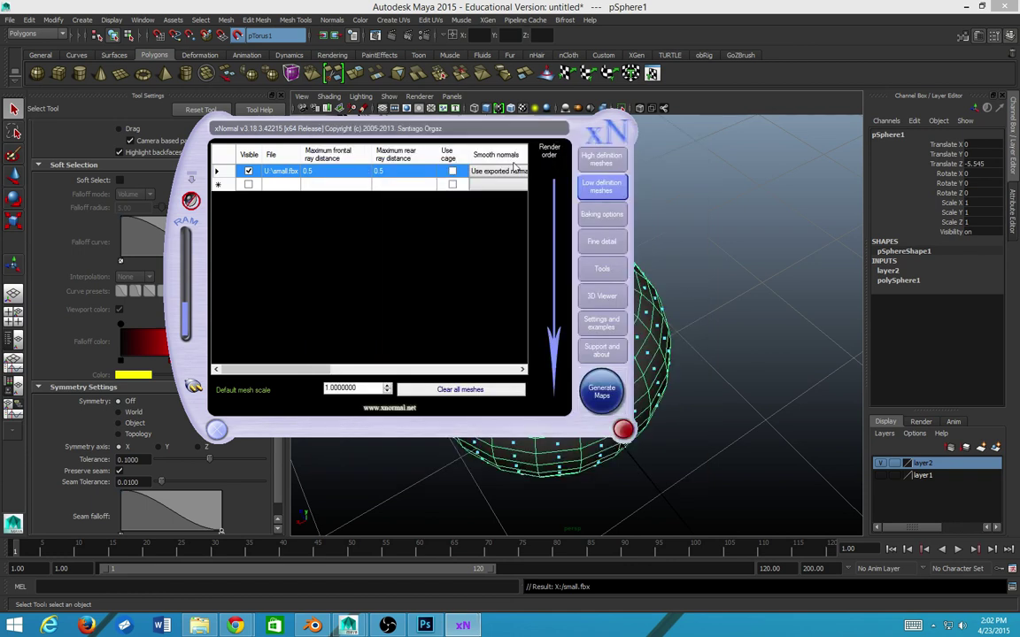
- Remove large.fbx from the high definition meshes and add the re-exported X:\large.fbx in its place
left_click(601, 159)
right_click(274, 173)
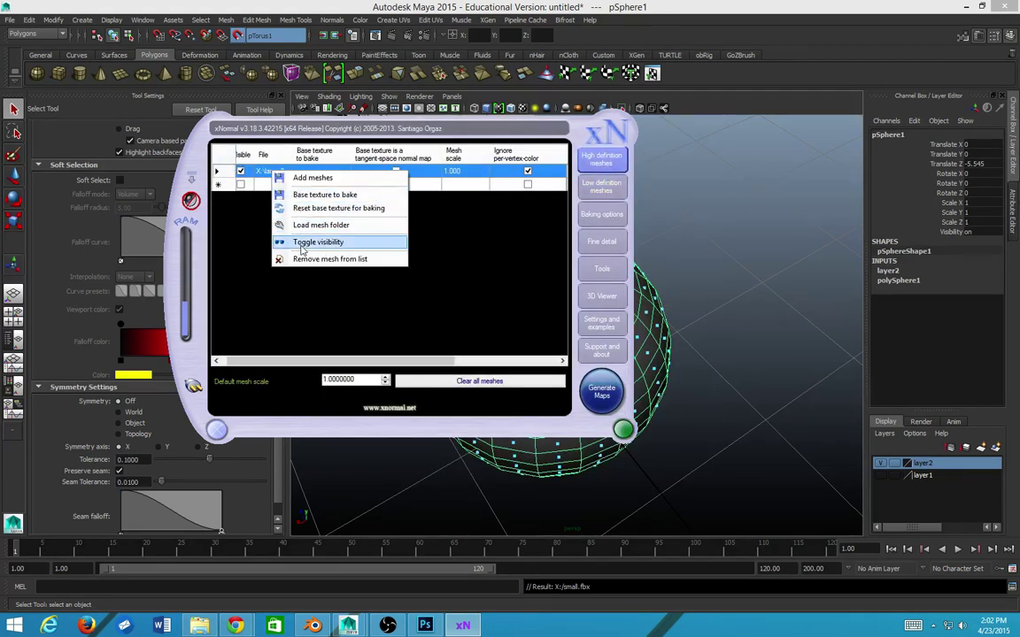
left_click(329, 258)
right_click(269, 173)
left_click(275, 180)
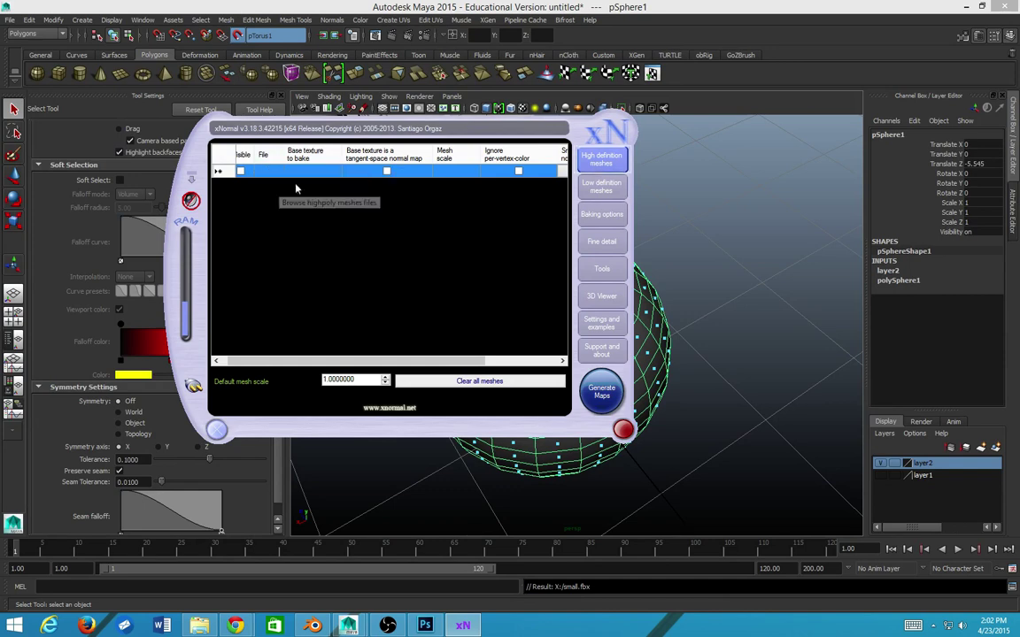
double_click(305, 325)
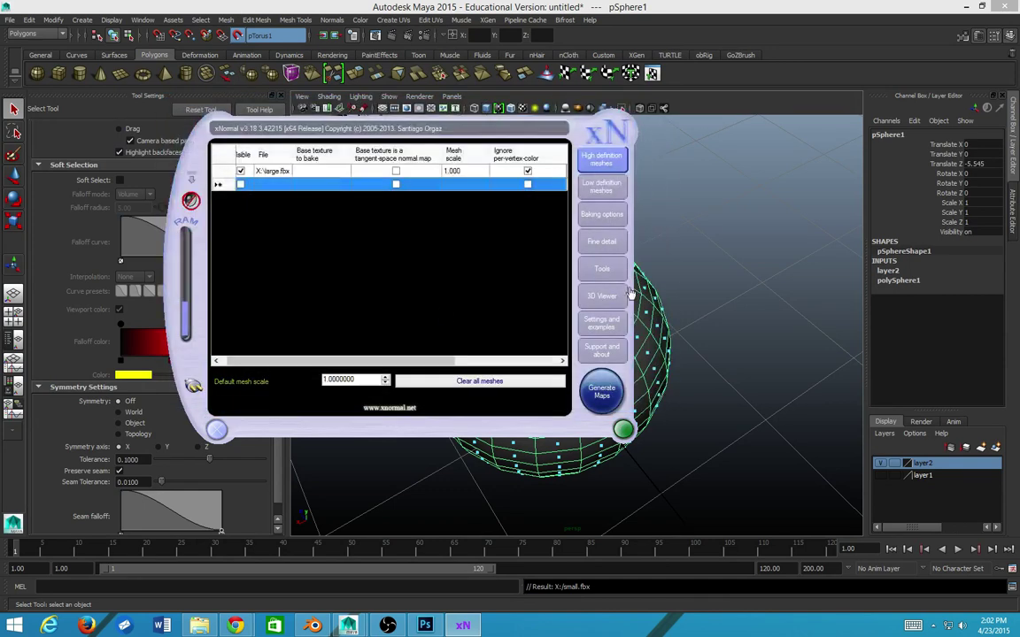
- Remove the U: copy of small.fbx from the low definition meshes and add X:\small.fbx in its place
left_click(601, 186)
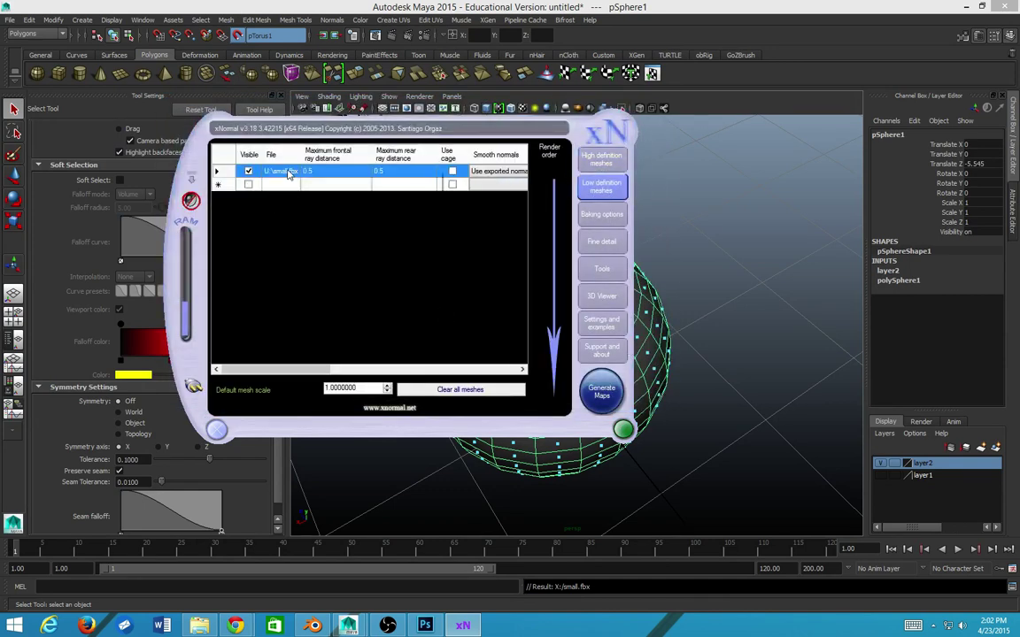
right_click(288, 173)
left_click(301, 225)
right_click(287, 175)
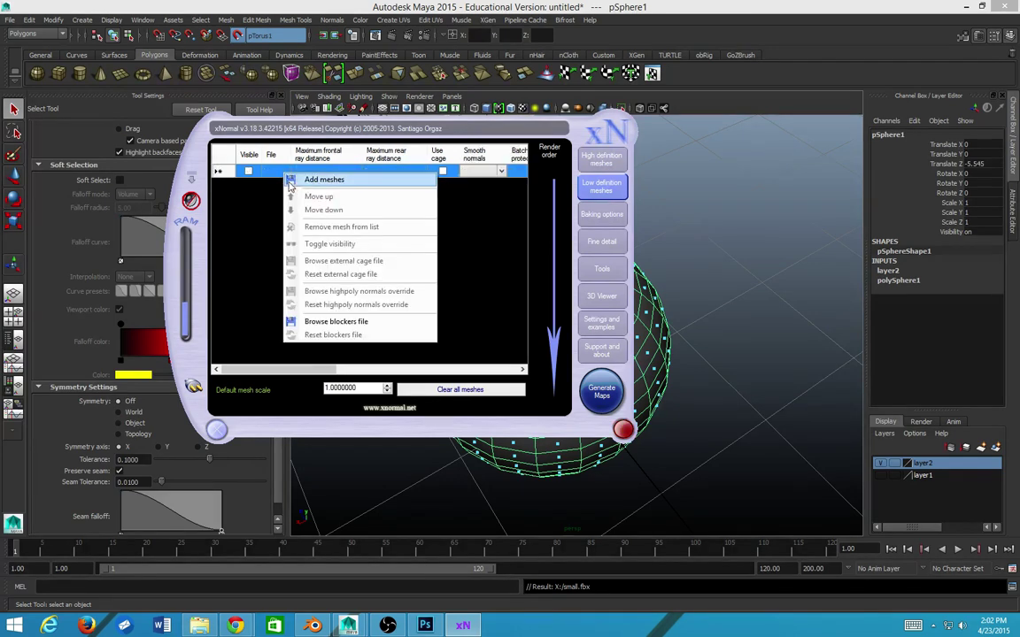
left_click(289, 180)
left_click(299, 334)
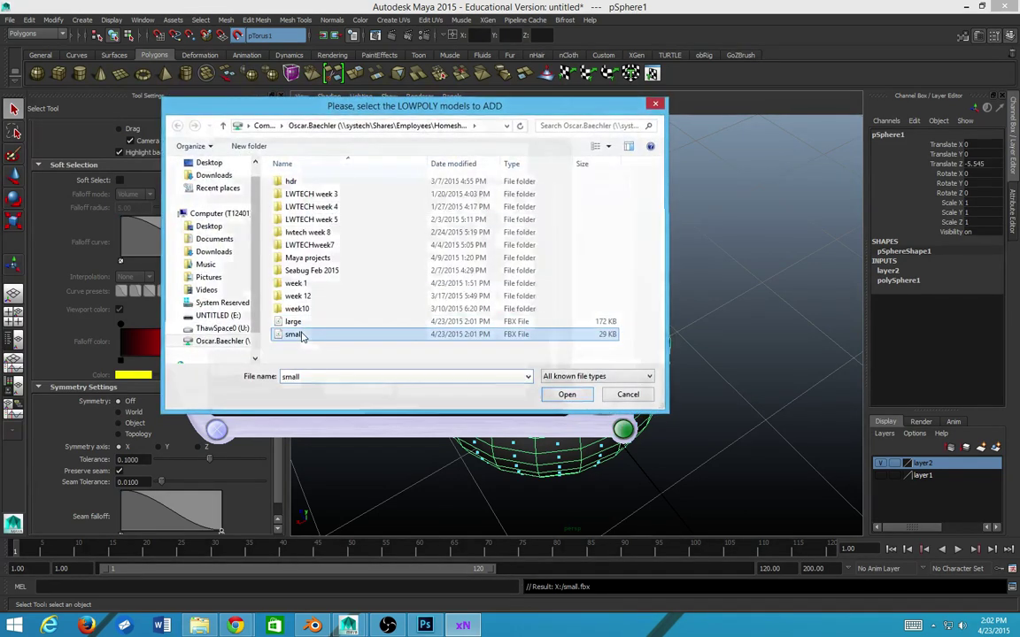
double_click(302, 335)
- Generate the maps from the sphere meshes, allowing wall_normals.png and the other existing maps to be overwritten and dismissing the height tonemapper
left_click(601, 392)
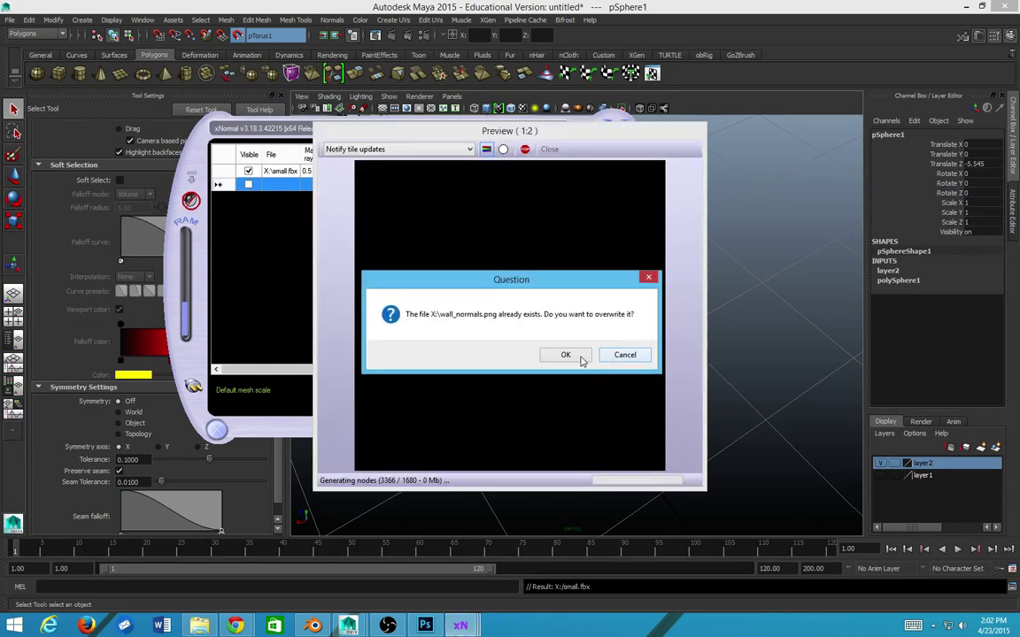
left_click(582, 358)
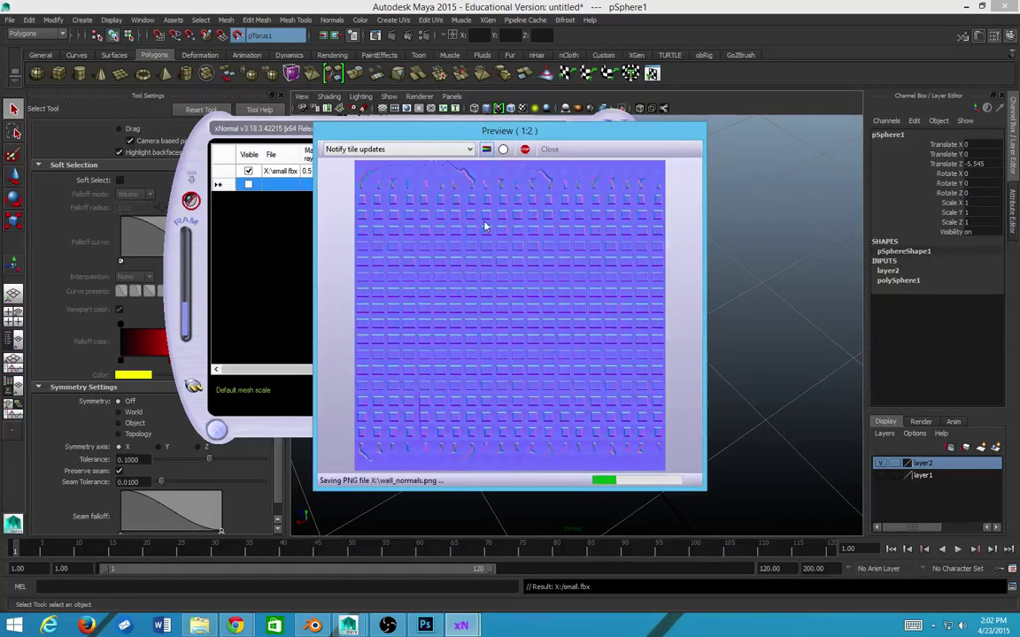
left_click(564, 355)
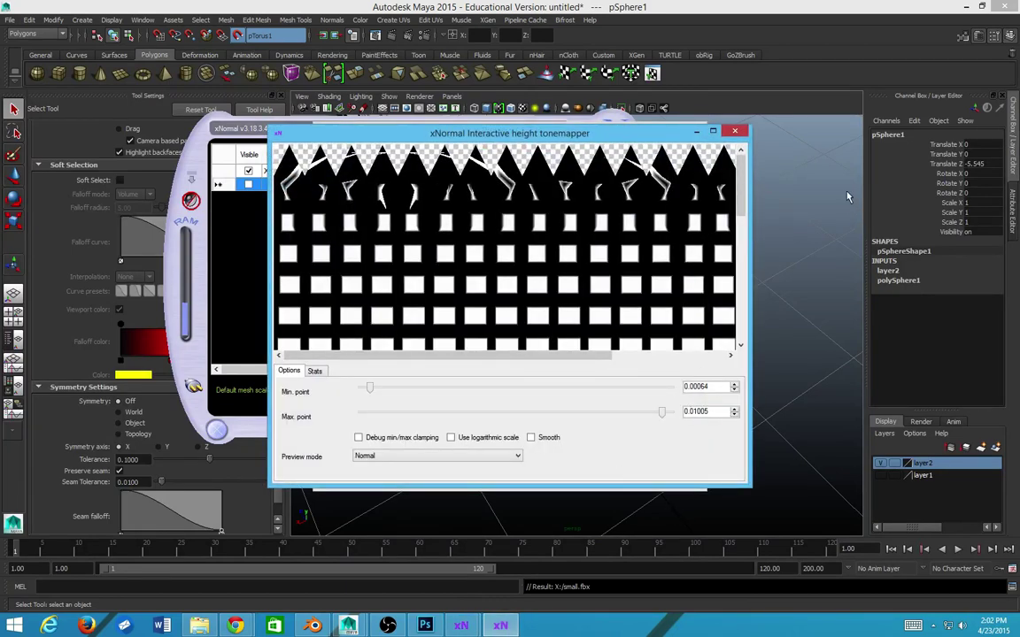
left_click(734, 133)
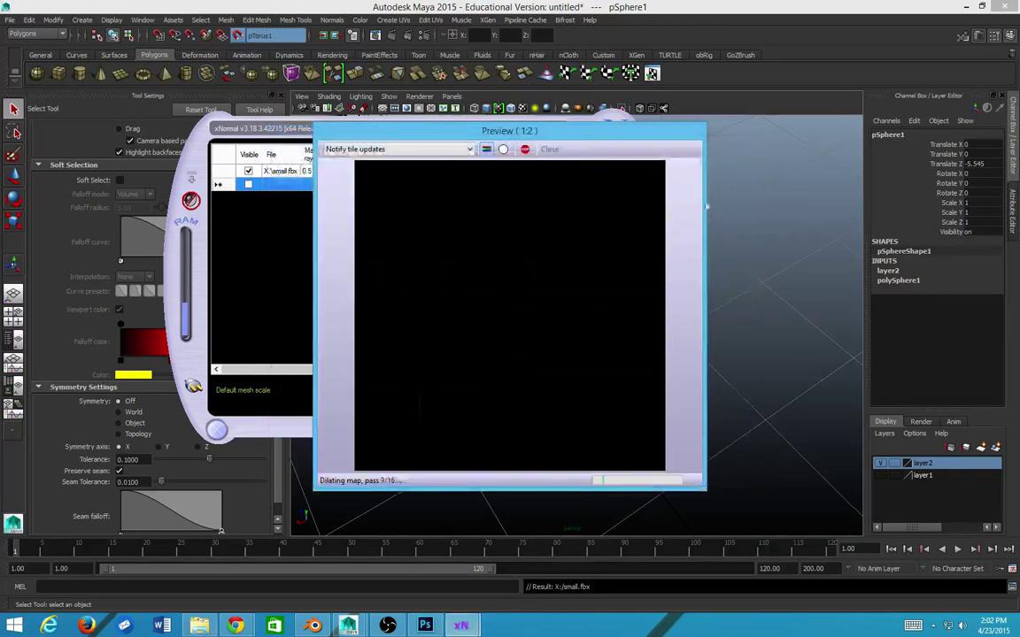
left_click(564, 354)
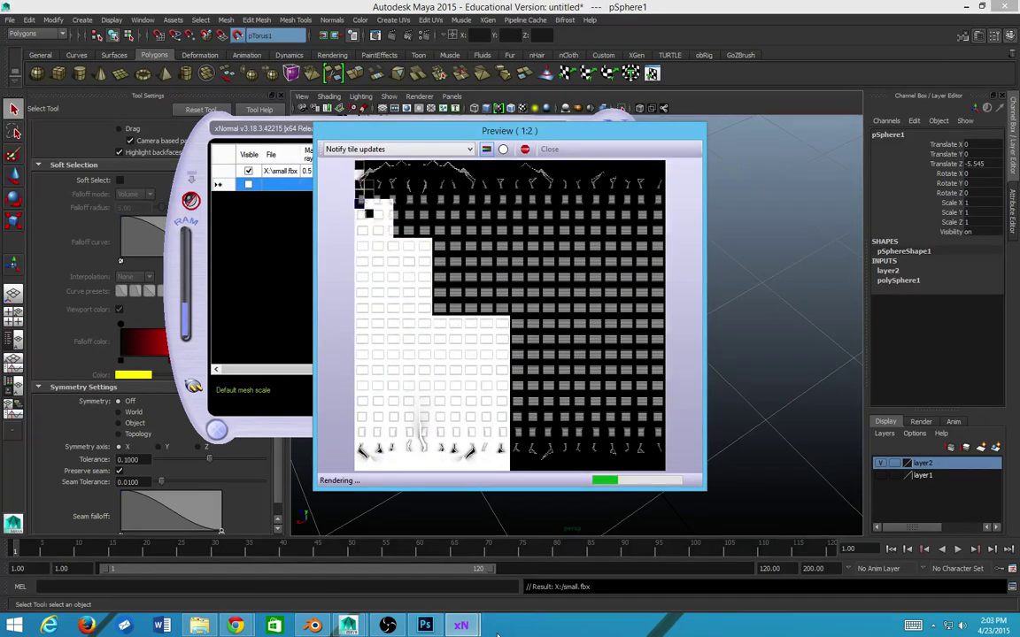
- Switch to Photoshop, close walltest.psd without saving, and allow the bake to overwrite the existing bent normals PNG
left_click(425, 626)
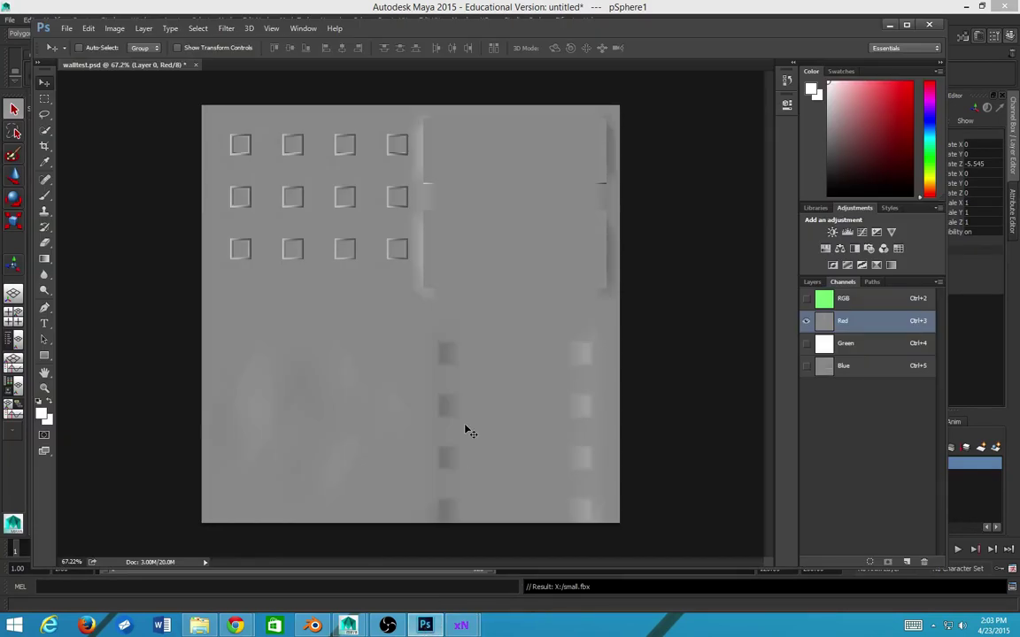
key("ctrl+w")
left_click(507, 240)
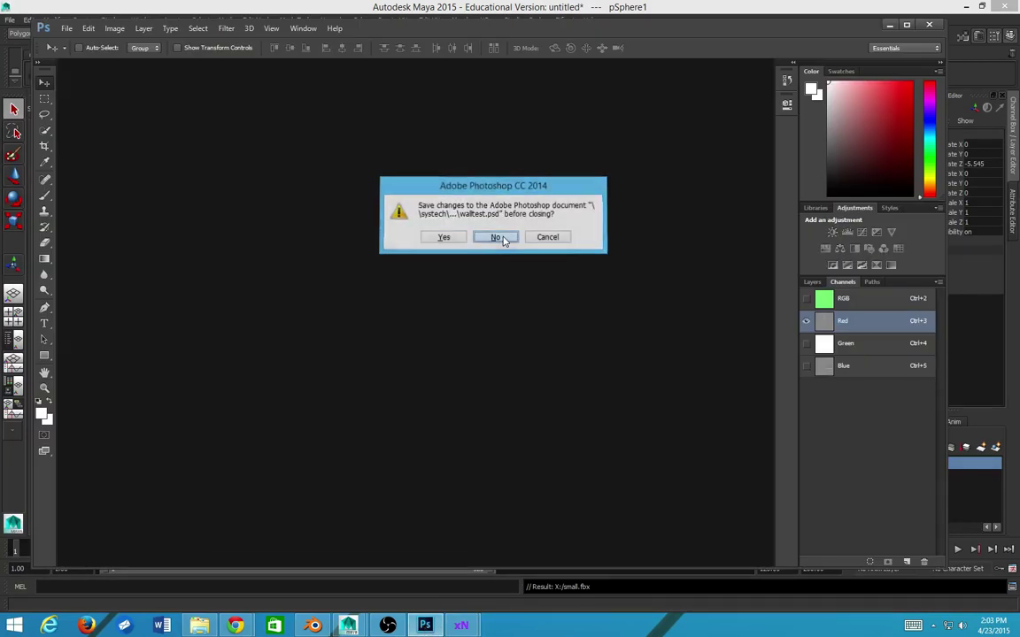
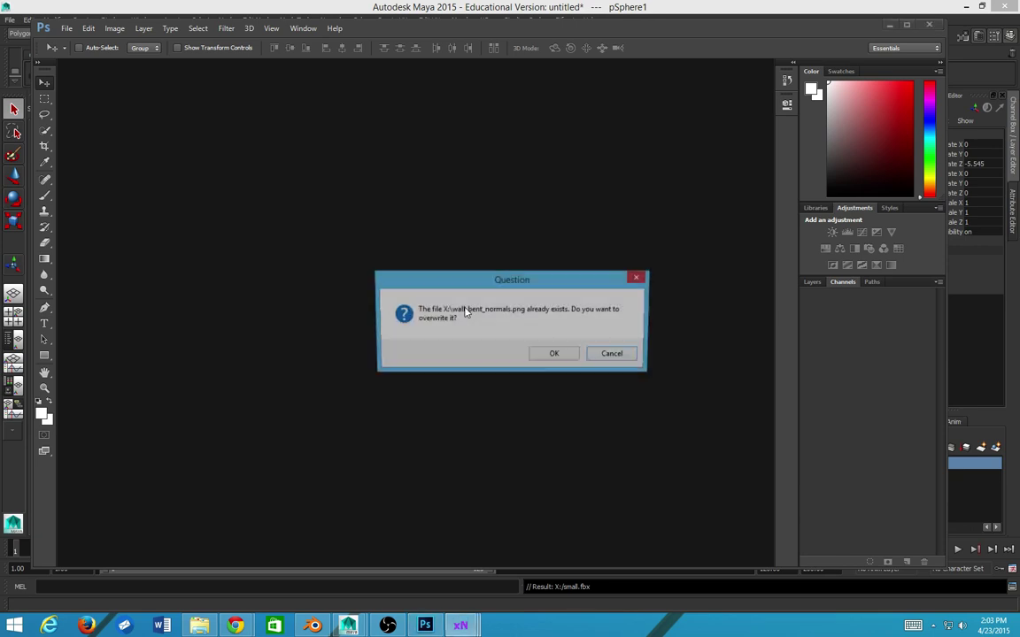
left_click(556, 355)
- Create a new 470 × 835 pixel RGB document and enlarge the Brush tool to 125 px on the Background layer
key("ctrl+n")
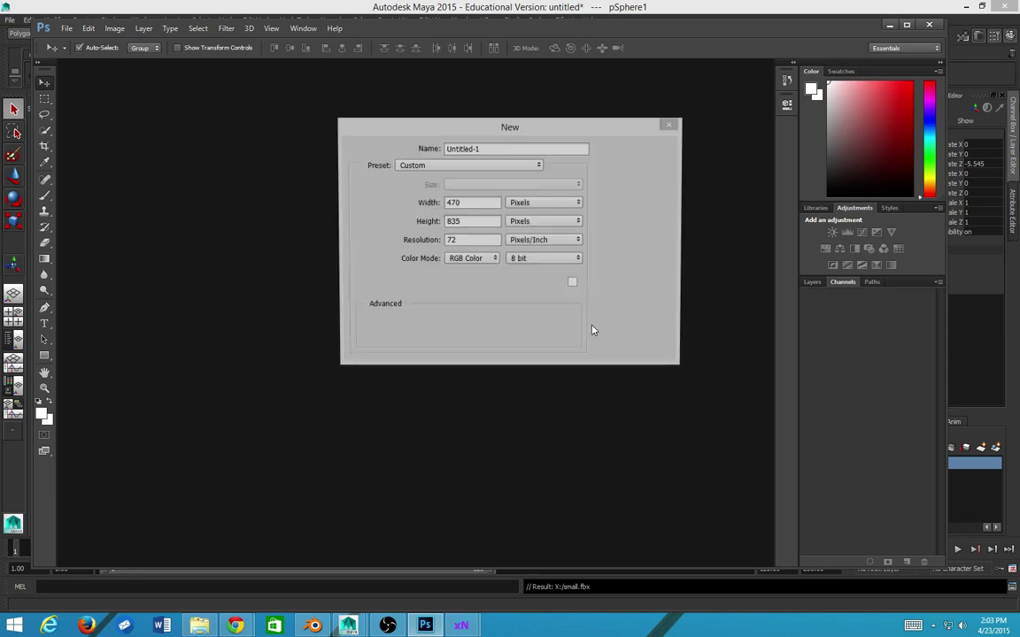
key("Return")
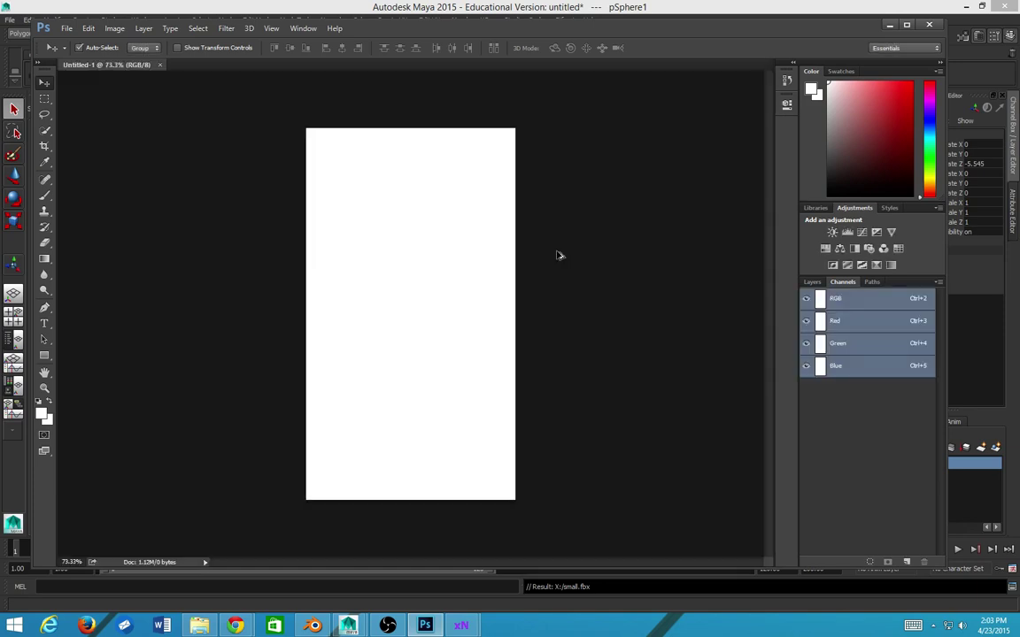
key("b")
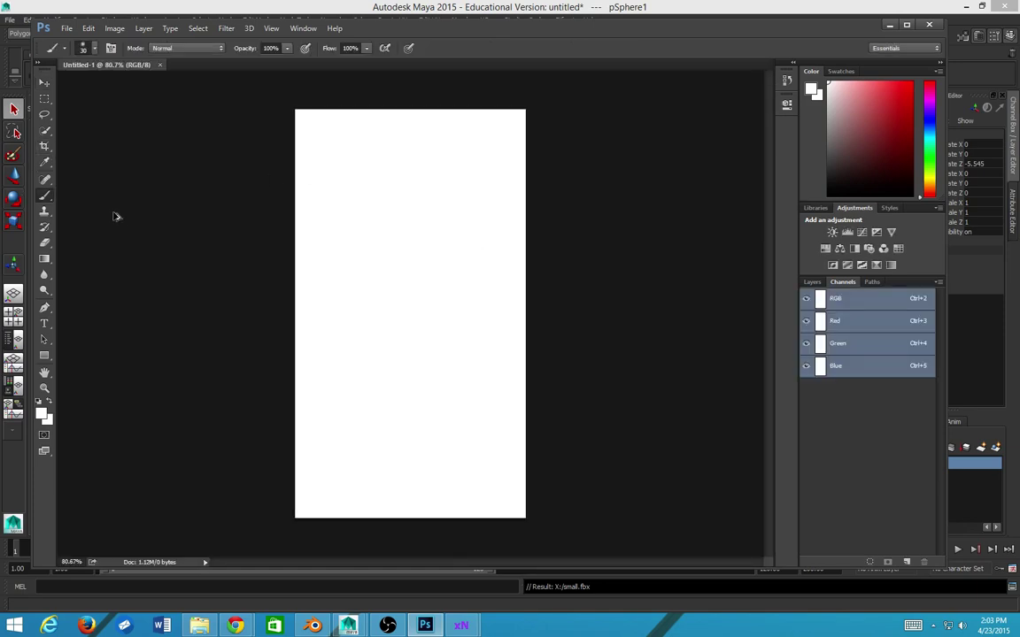
scroll(213, 217, "up", 2)
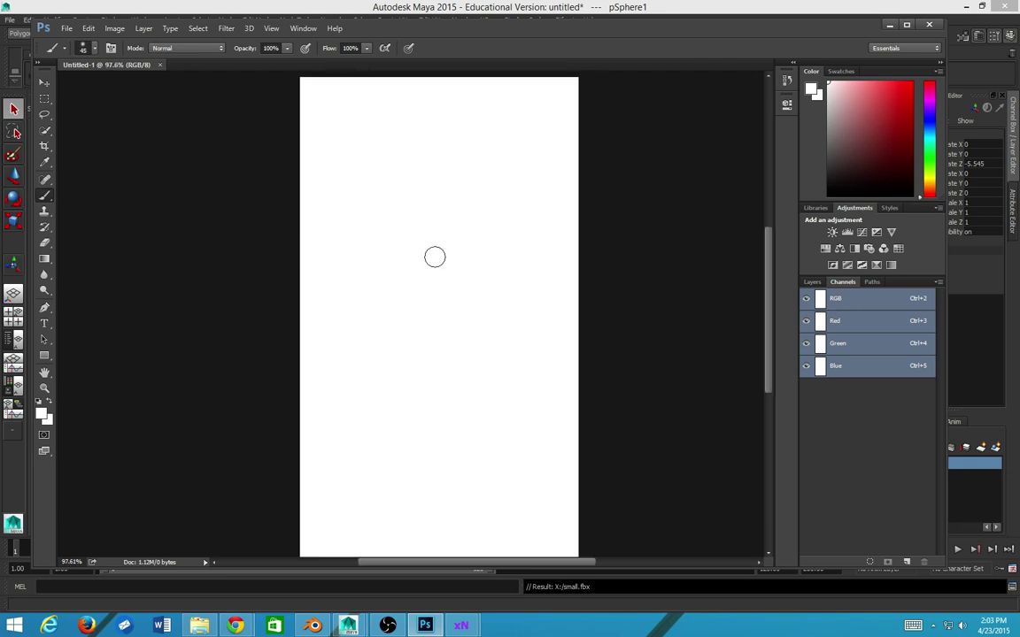
left_click(810, 282)
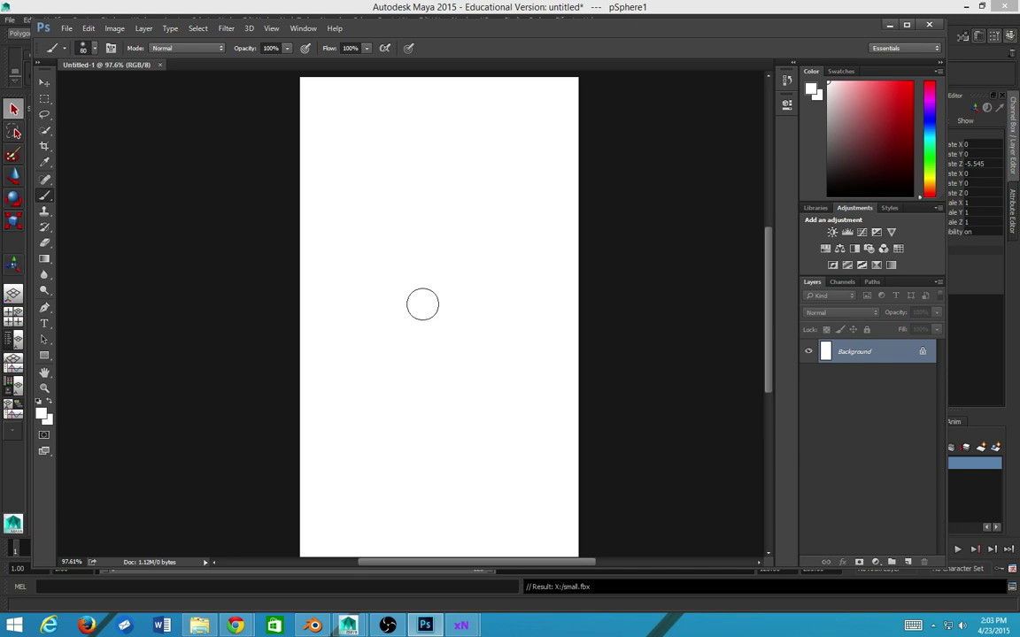
key("bracketright")
key("bracketright")
key("bracketright")
key("bracketright")
key("bracketright")
key("bracketright")
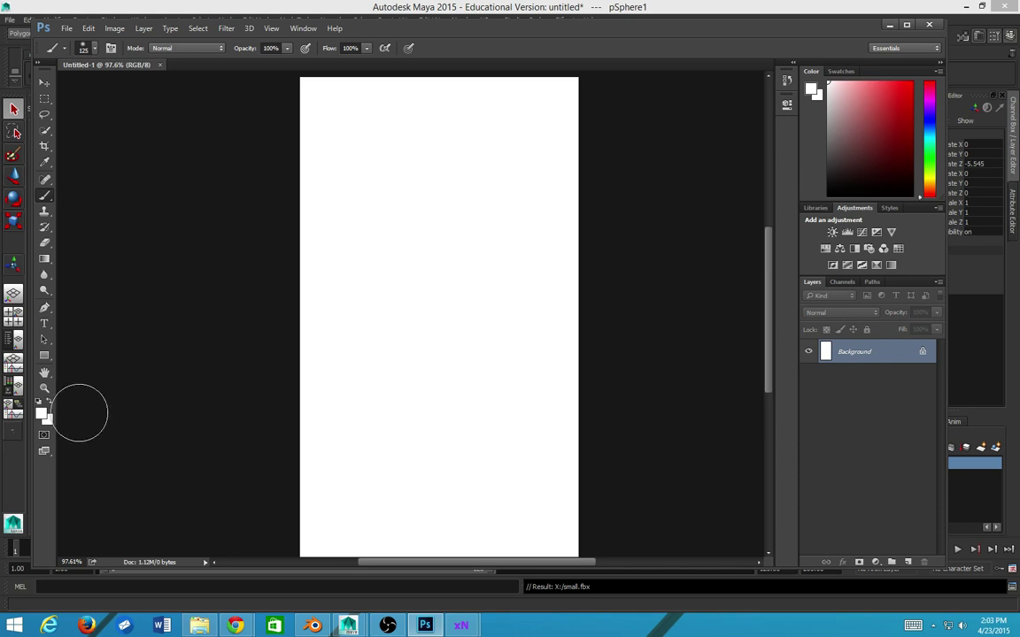
key("Return")
- Try painting one black (000000) dab in the middle of the canvas with a 400 px brush, and undo it
left_click(42, 412)
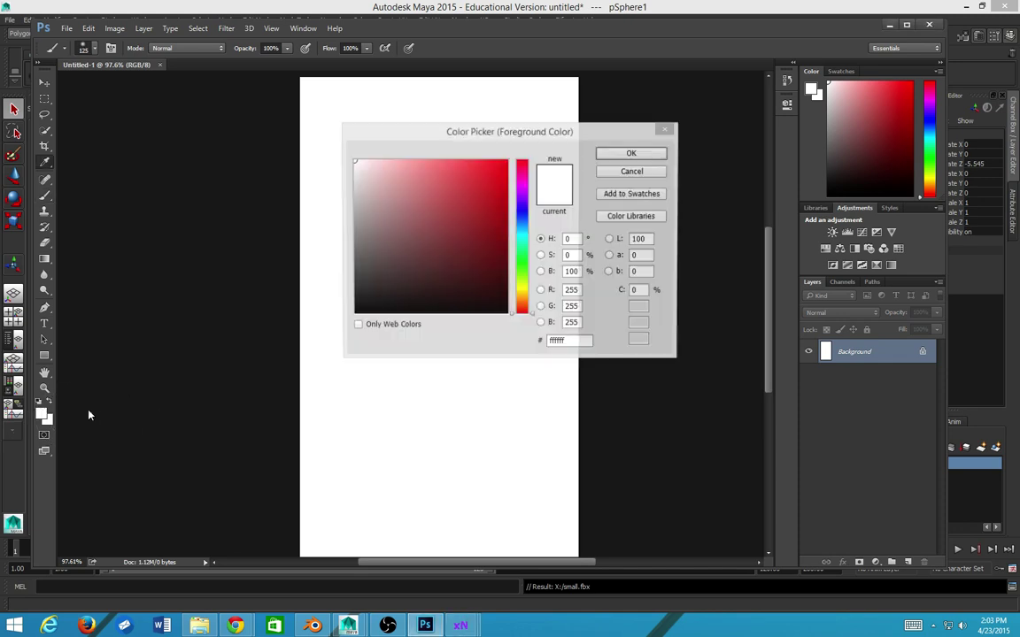
type("000000")
left_click(654, 157)
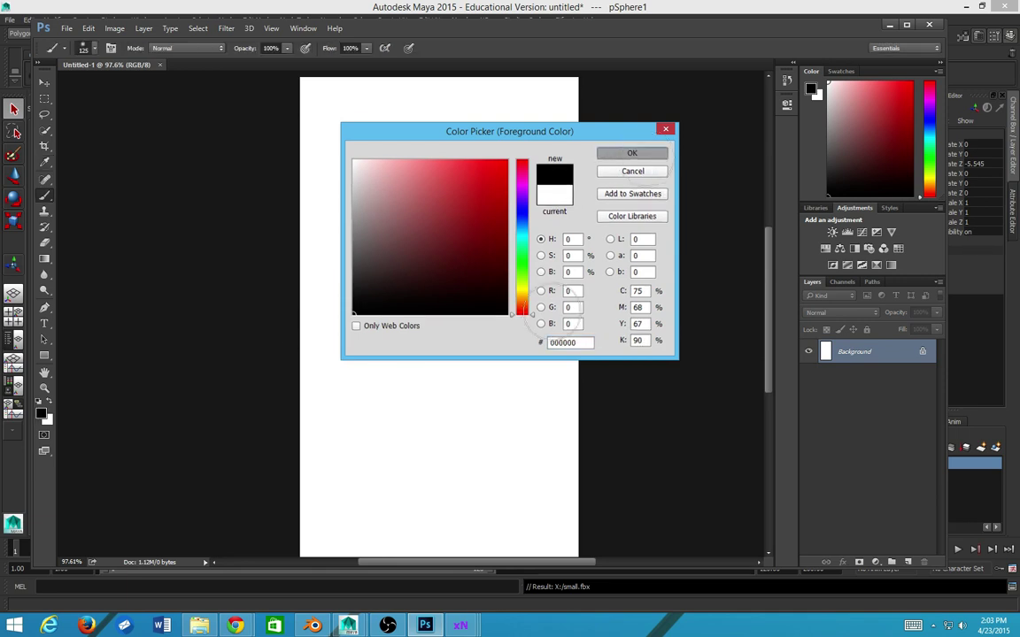
key("bracketright")
key("bracketright")
key("bracketright")
key("bracketright")
key("bracketright")
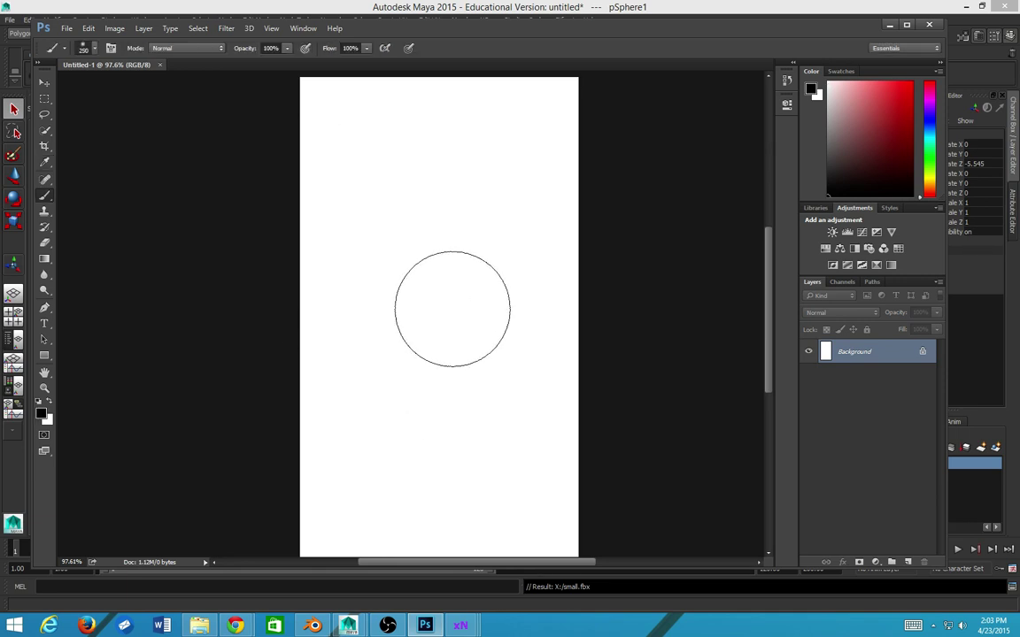
left_click(445, 313)
key("ctrl+z")
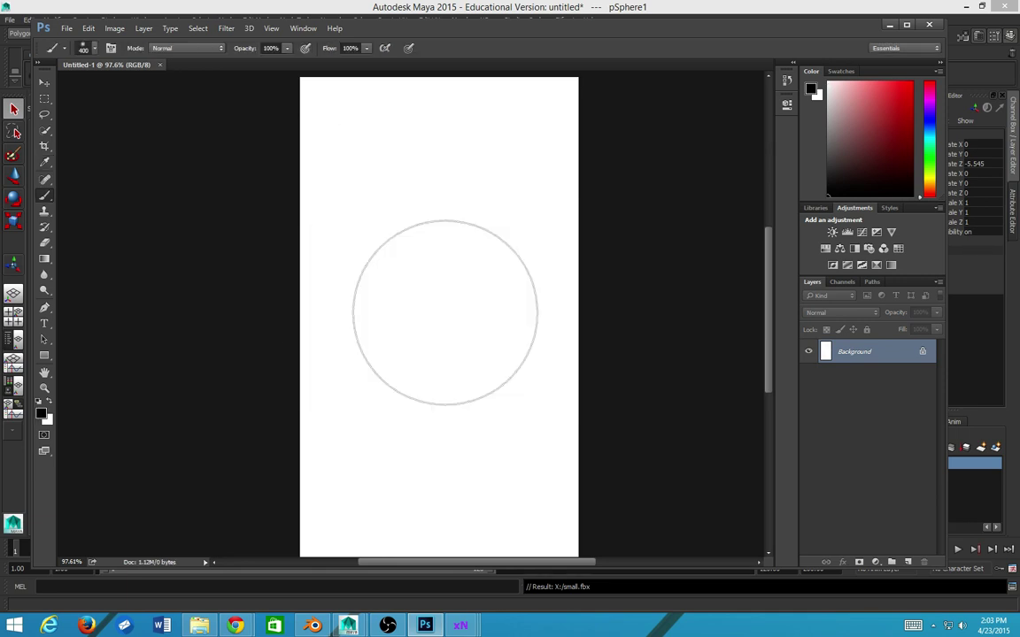
- Switch the brush to the Hard Round Pressure Opacity preset at 100% hardness
right_click(447, 312)
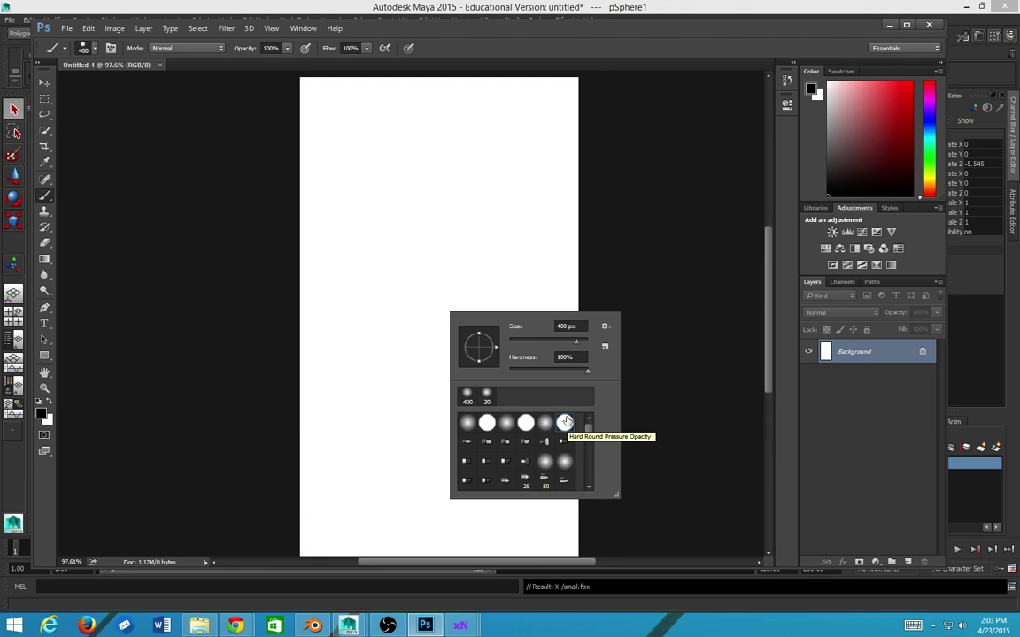
left_click(566, 423)
scroll(586, 442, "down", 3)
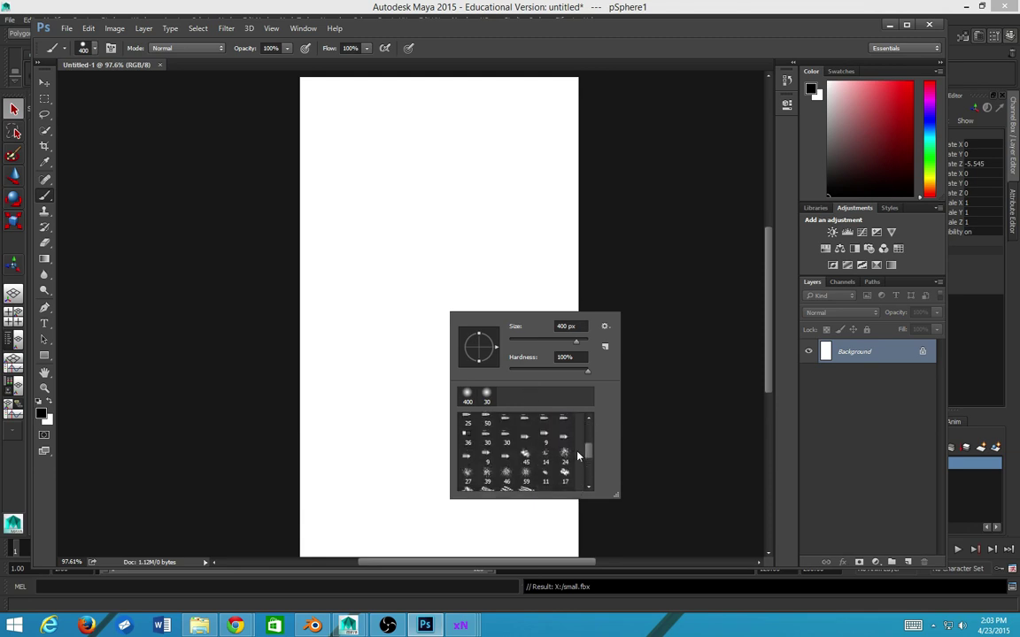
scroll(581, 442, "up", 3)
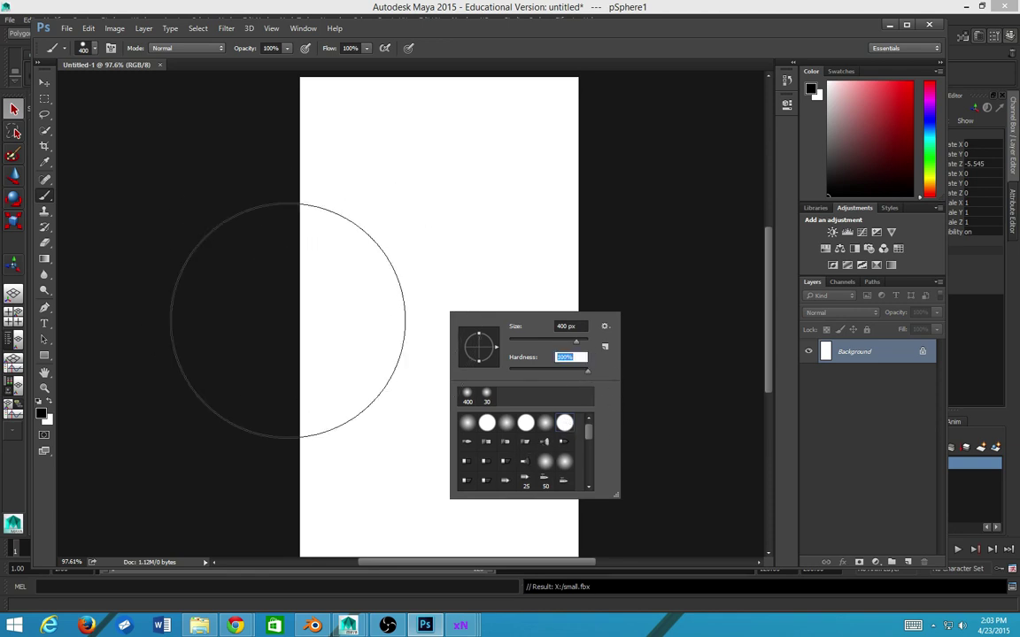
- Set the foreground colour to the muted red cd7676
left_click(40, 412)
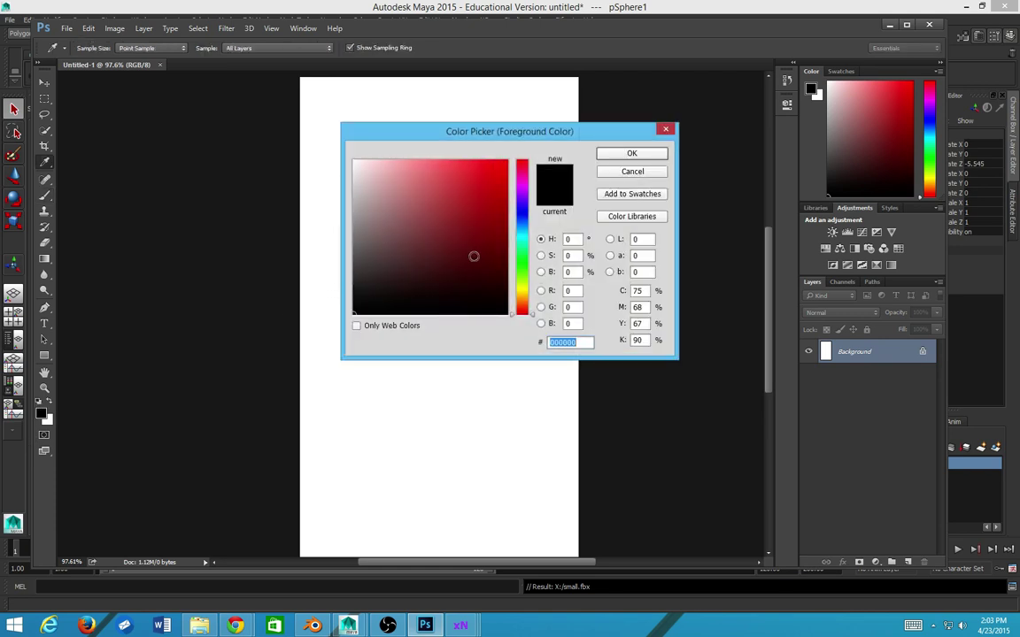
left_click_drag(474, 255, 398, 179)
left_click(200, 361)
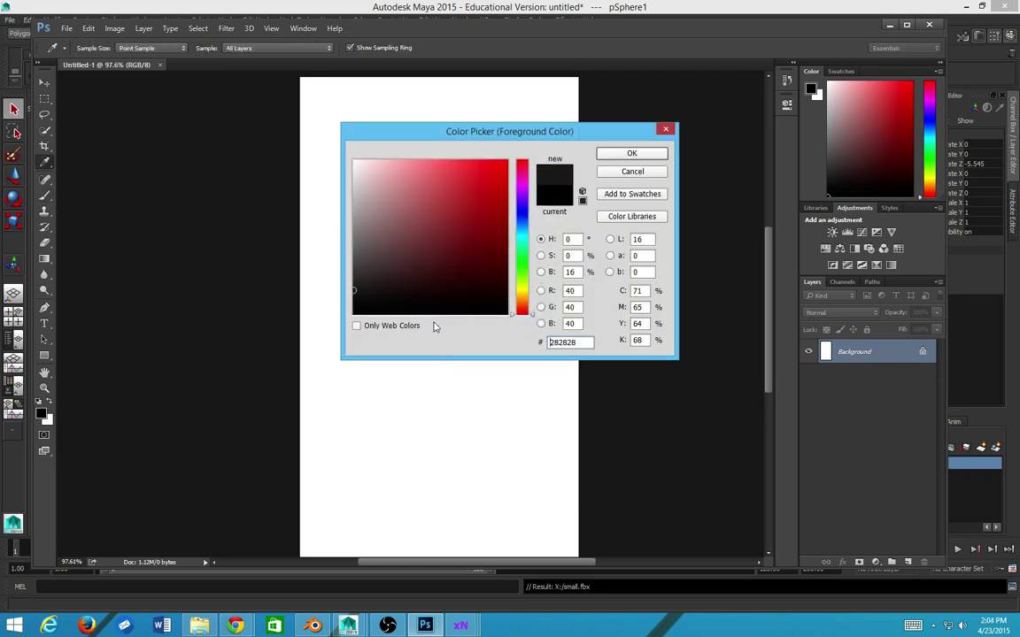
left_click(406, 179)
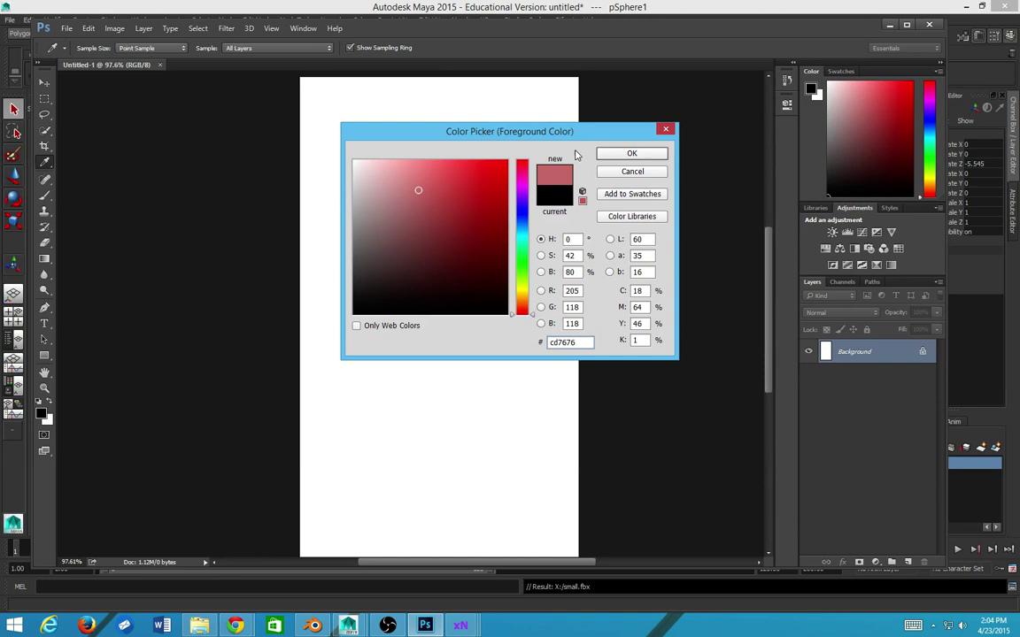
left_click(631, 153)
- Paint a single solid red circle in the middle of the canvas with a 300 px brush
key("b")
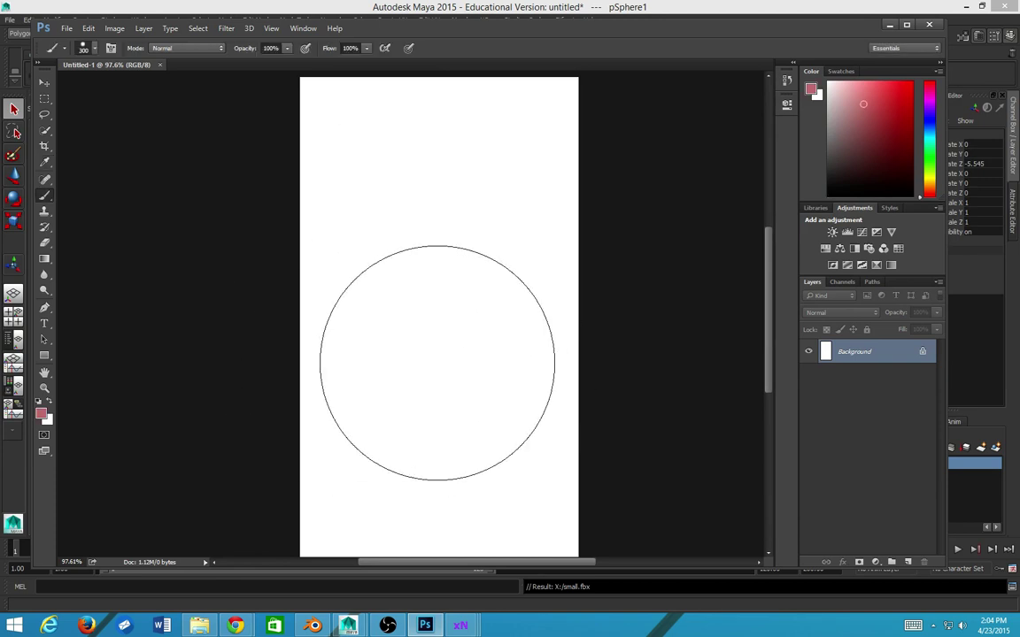
key("bracketleft")
key("bracketleft")
key("bracketleft")
left_click(435, 353)
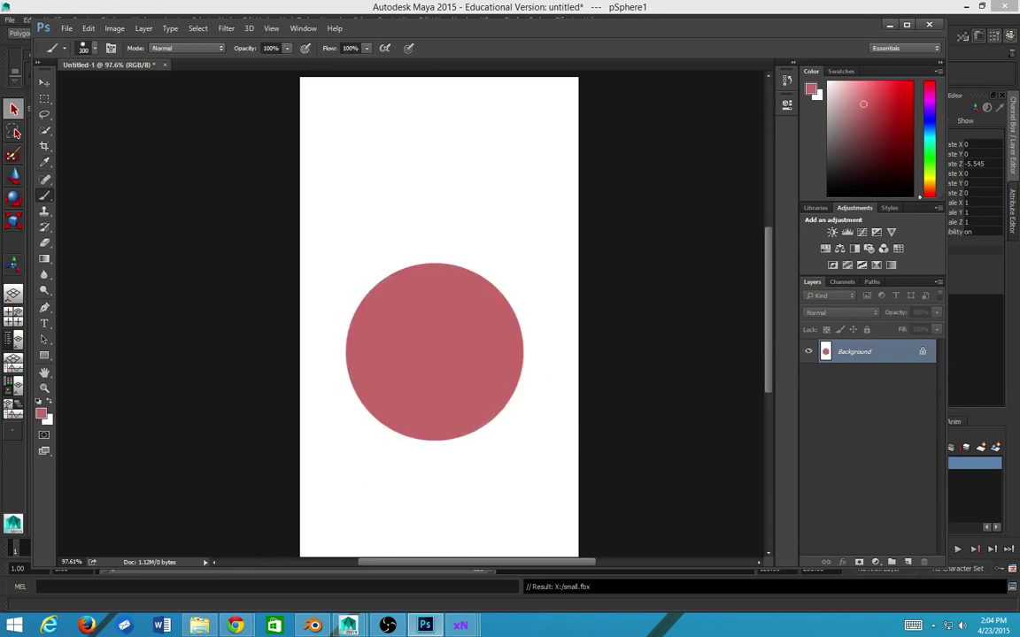
- Draw six short black lines radiating around the edge of the red circle with the 1 px Pencil tool
left_click(48, 196)
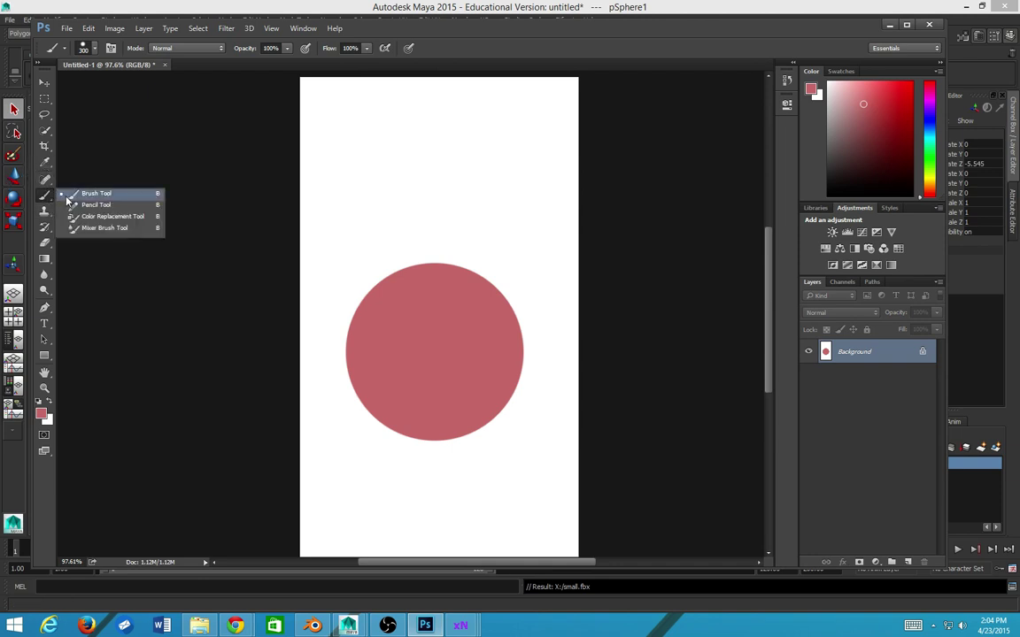
left_click(72, 205)
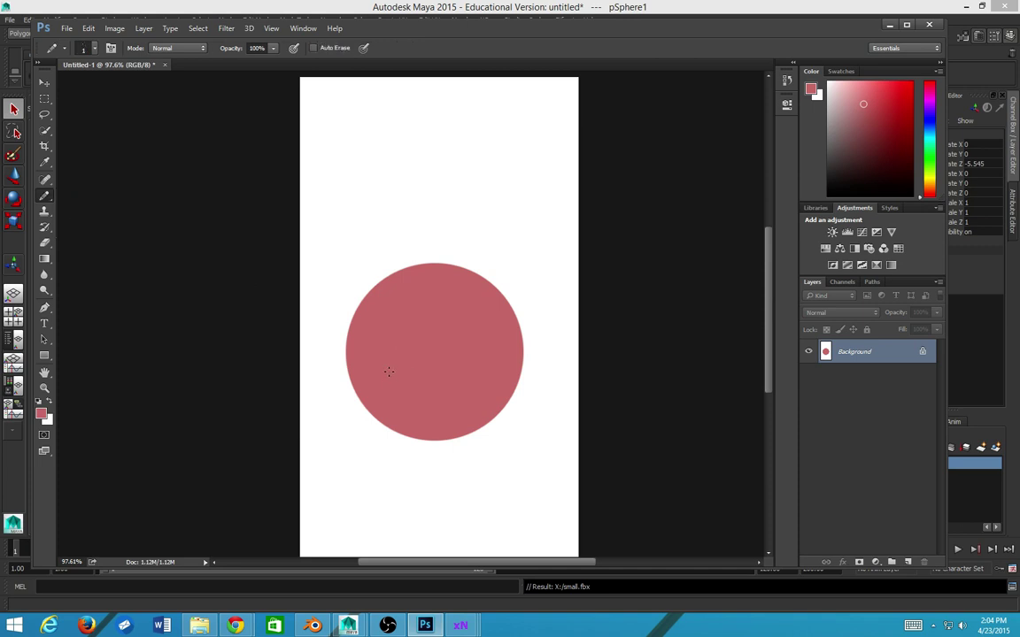
key("d")
left_click_drag(502, 379, 531, 396)
left_click_drag(334, 305, 350, 320)
left_click(314, 388, "shift")
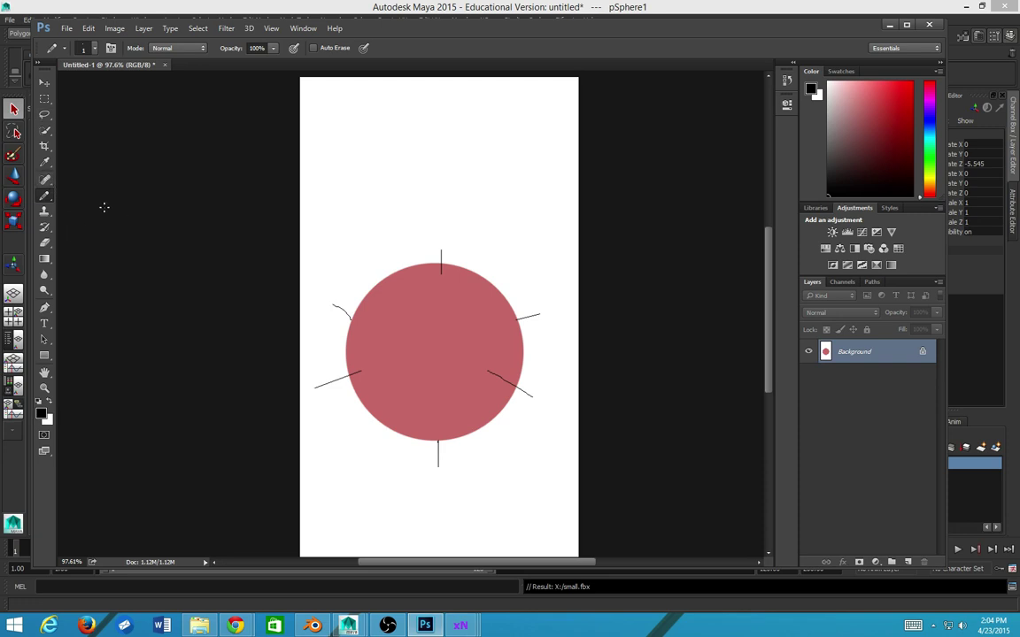
- Outline a narrow tapering strip above the red circle with the Polygonal Lasso, its wider end on the circle's left side
key("l")
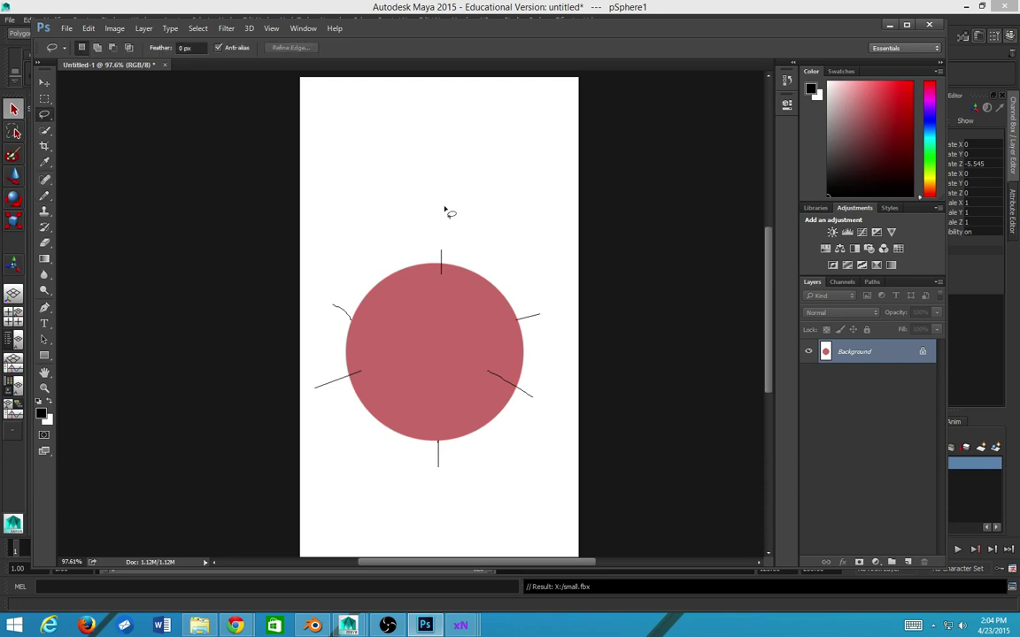
key("shift+l")
left_click(524, 150)
left_click(524, 169)
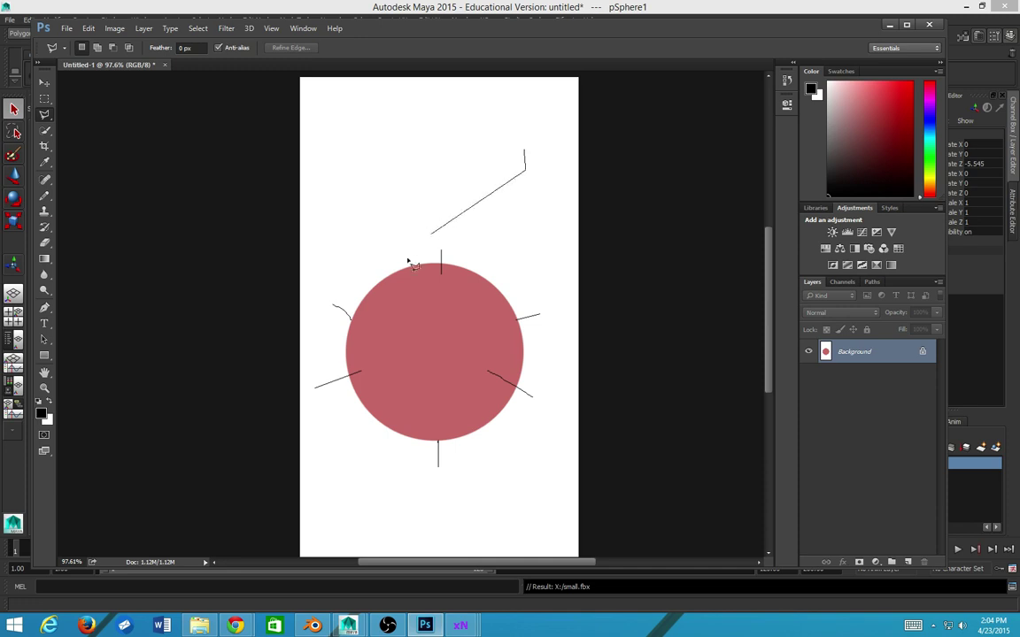
left_click(308, 232)
left_click(306, 192)
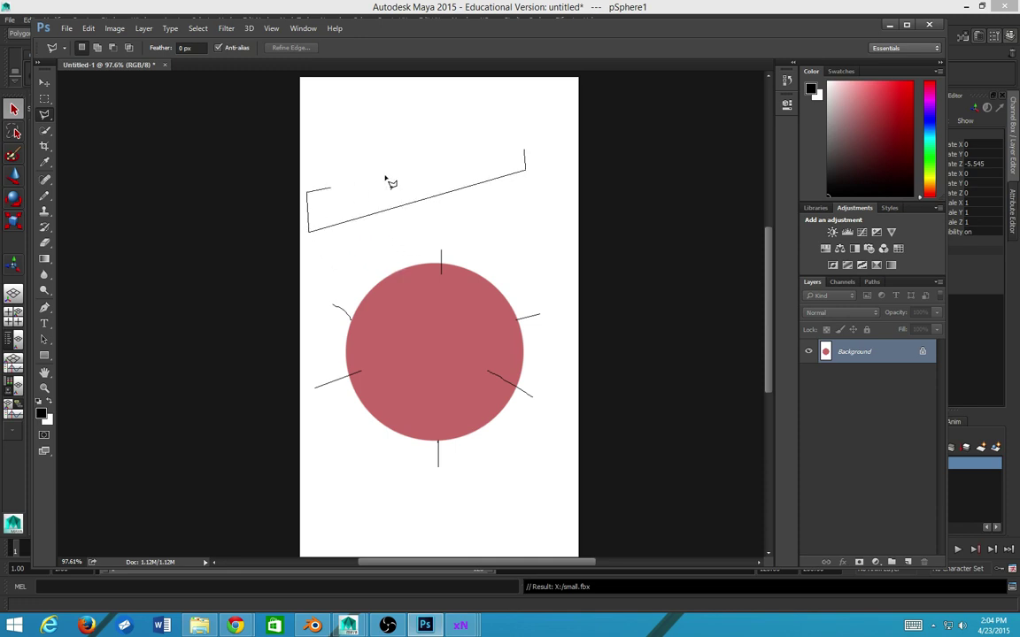
left_click(525, 151)
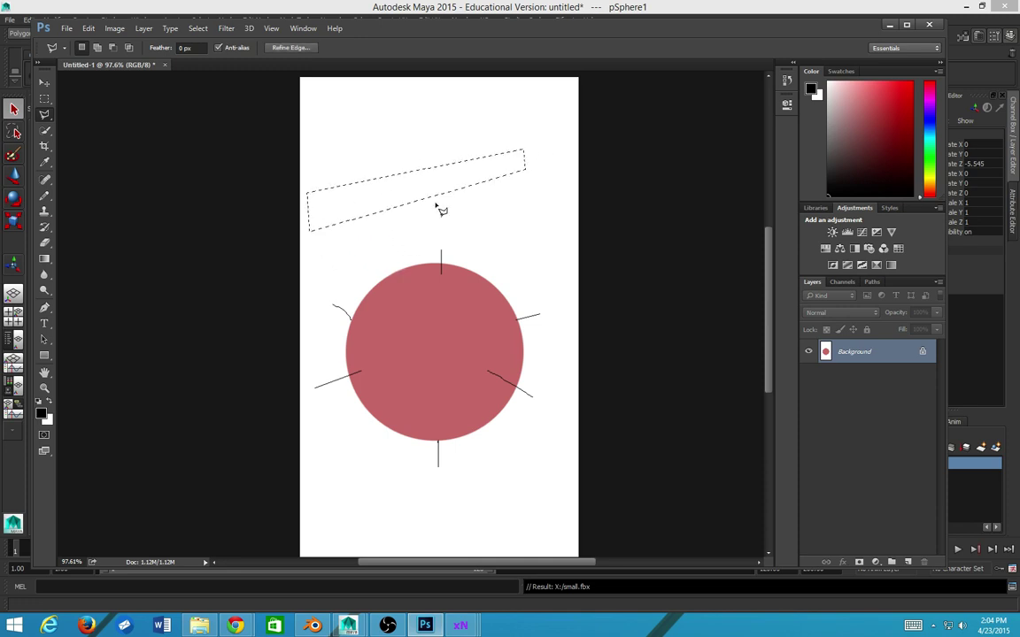
- Fill the selected strip with a linear black-to-white gradient running from its wide end to its narrow end, and deselect it
key("g")
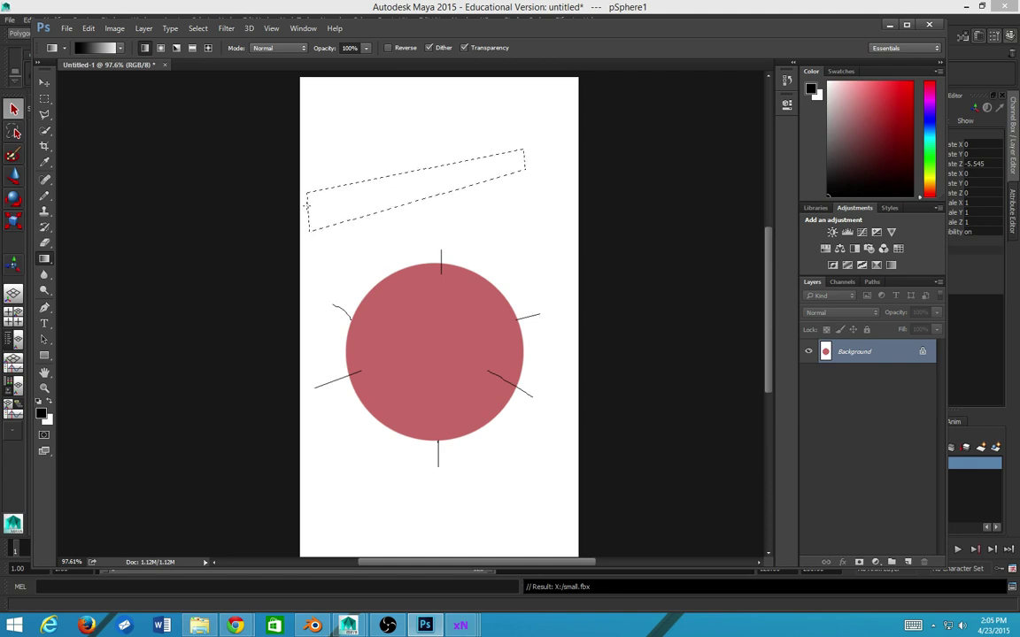
left_click_drag(525, 160, 524, 159)
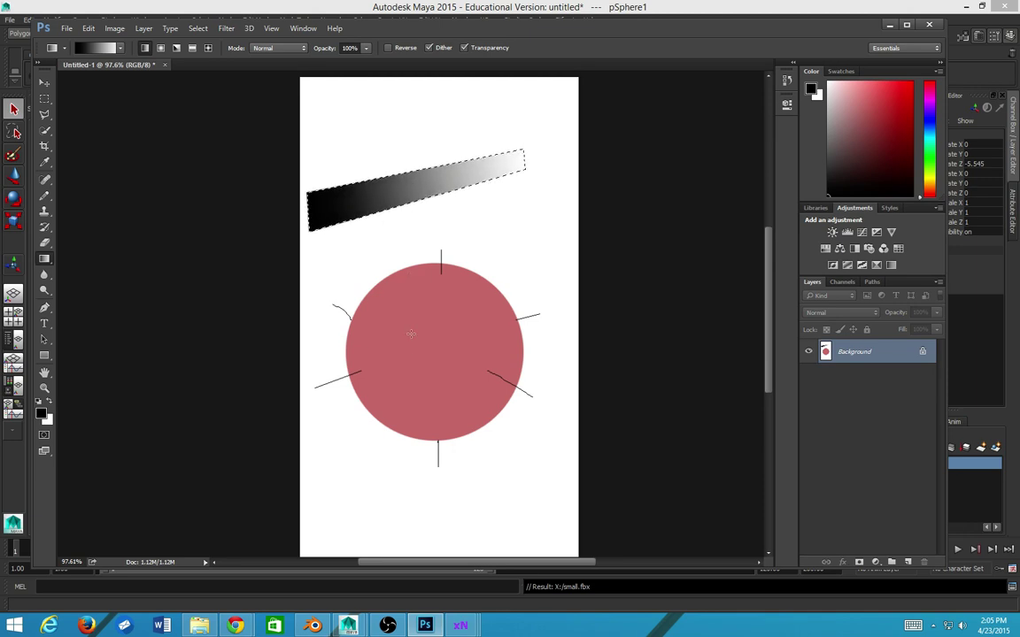
key("ctrl+d")
- Add a second tapering strip running diagonally below and left of the circle, filled with a gradient from black at its narrow upper end to white
key("l")
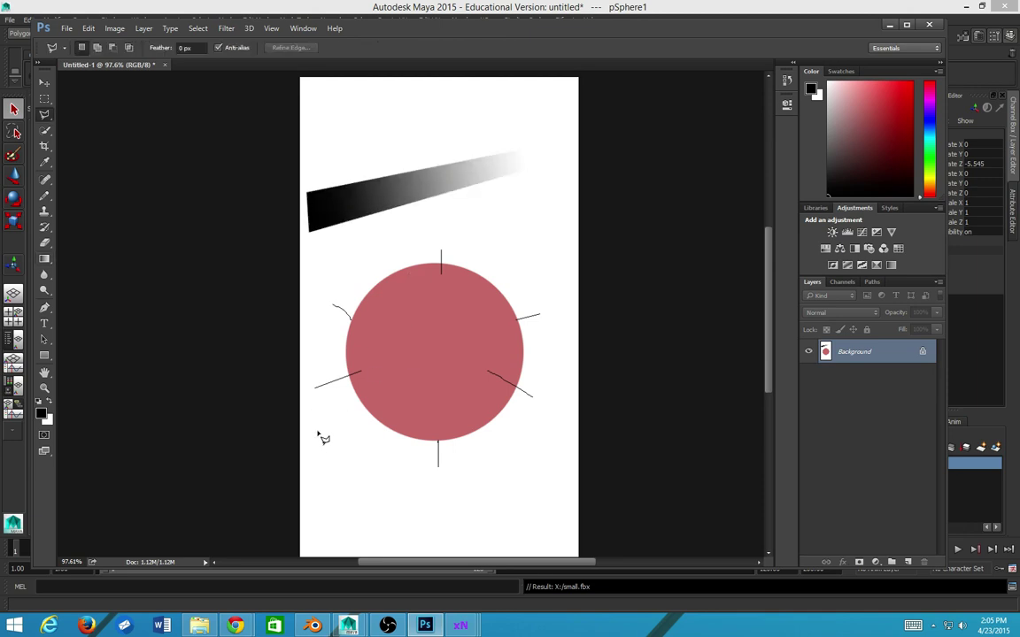
left_click(315, 425)
left_click(432, 521)
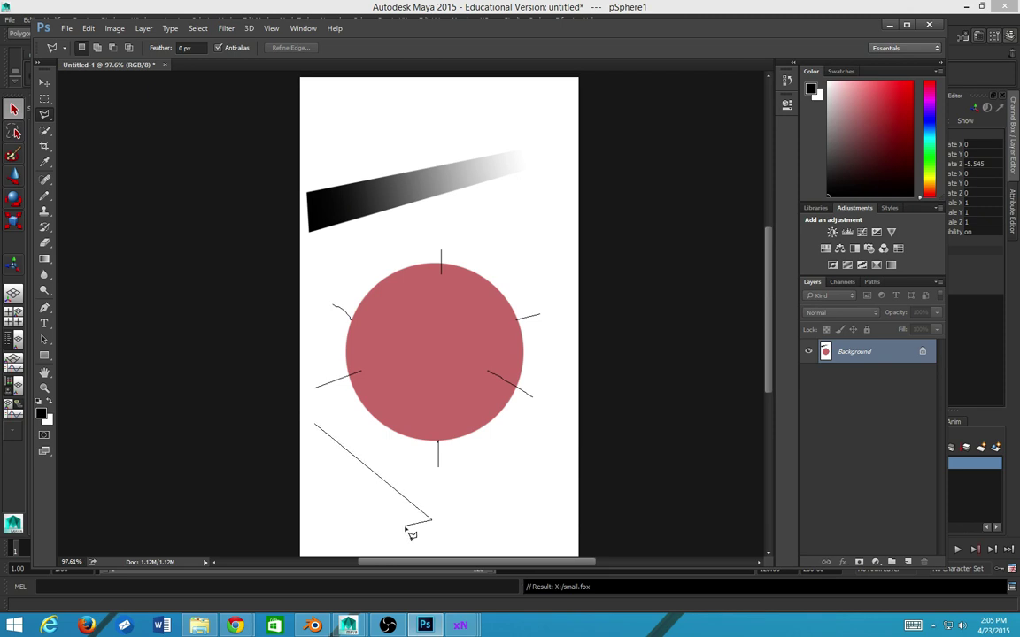
left_click(398, 529)
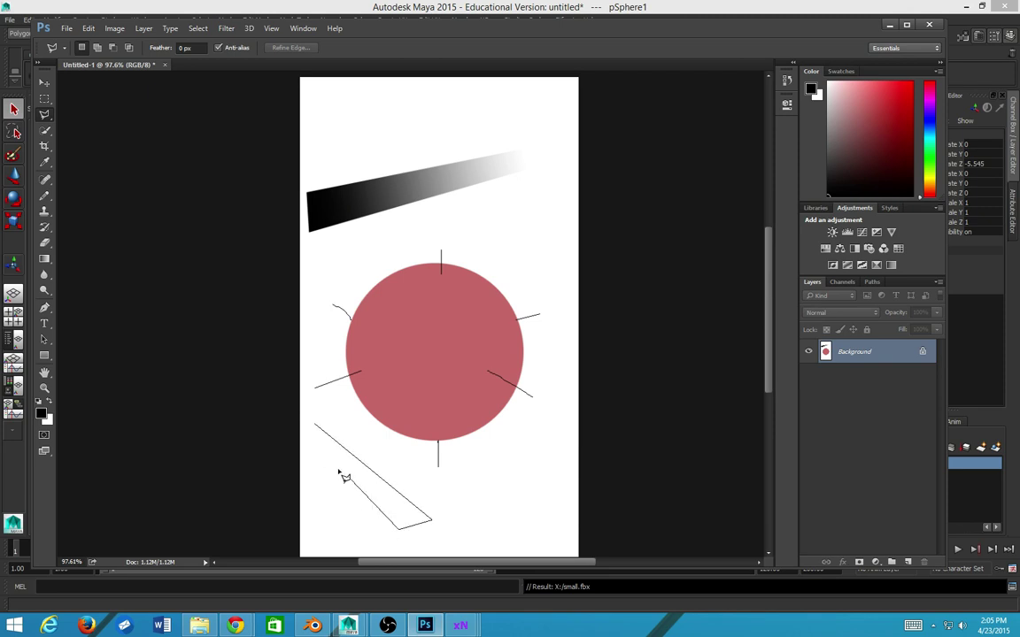
left_click(315, 425)
key("g")
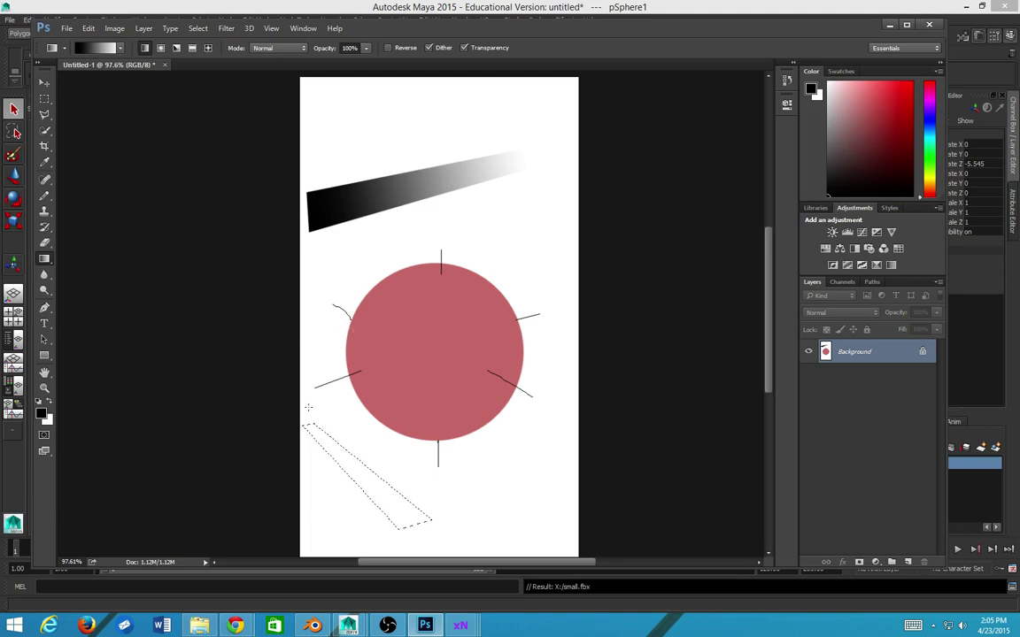
left_click_drag(310, 422, 417, 526)
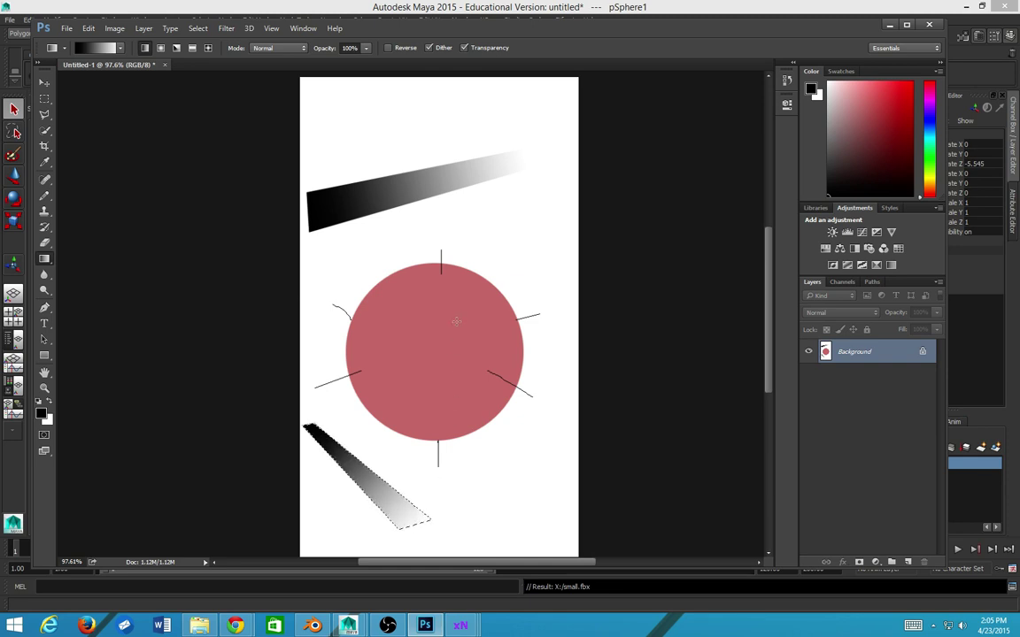
key("ctrl+d")
- Add a thin vertical rectangle beside the circle's right edge, filled with a gradient from black at its base to white, and return to the Pencil tool
key("m")
left_click_drag(550, 203, 564, 400)
key("g")
left_click_drag(556, 204, 550, 400)
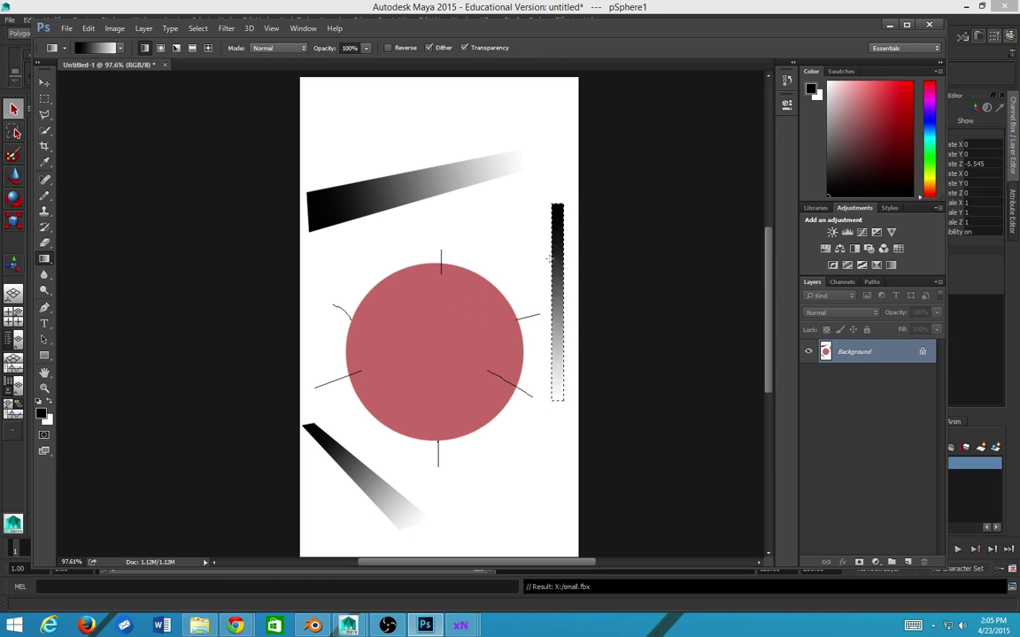
left_click_drag(556, 398, 556, 206)
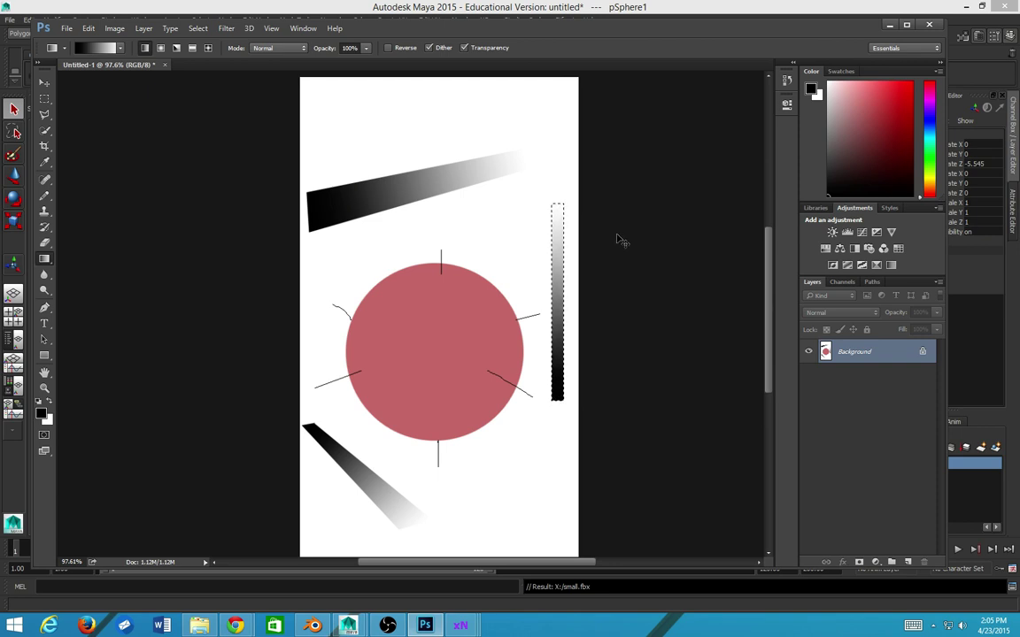
key("ctrl+d")
key("b")
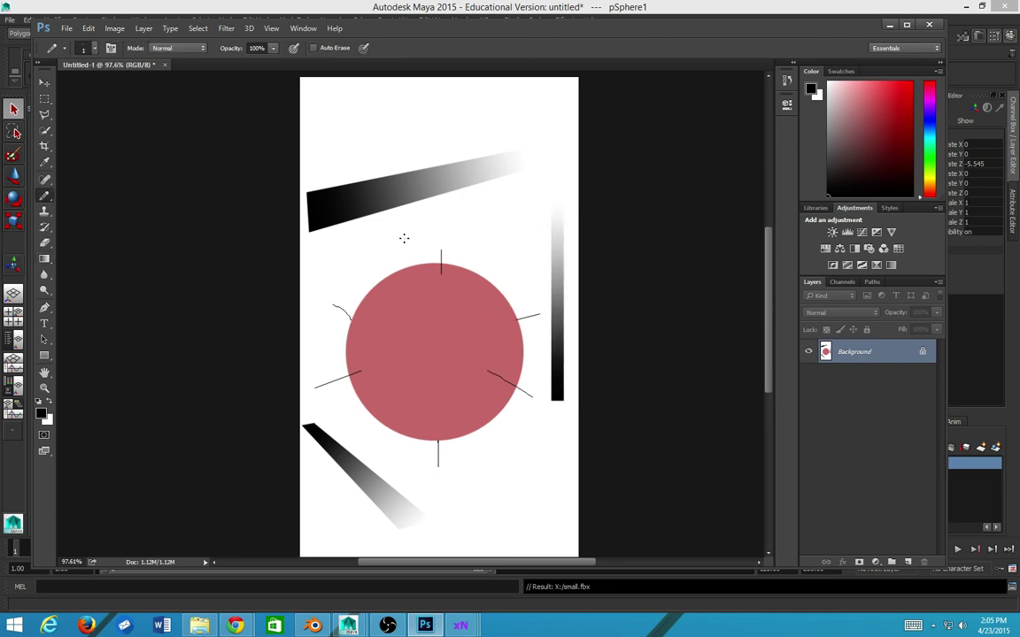
- Confirm overwriting wall_cavity.png and bring up the xNormal bake preview to check the render progress
key("alt+Tab")
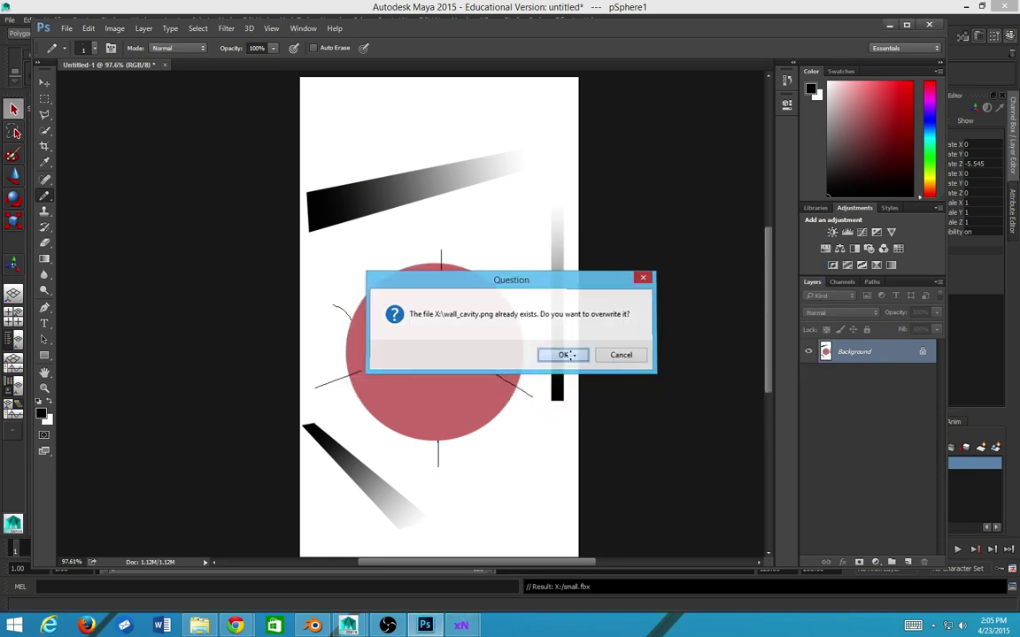
left_click(563, 354)
mouse_move(466, 624)
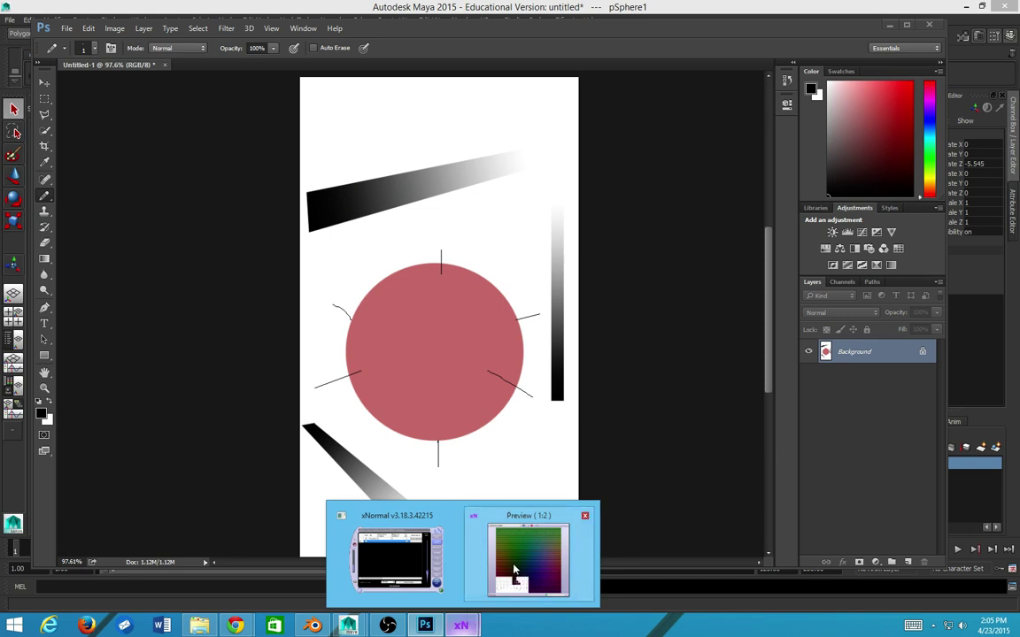
left_click(457, 511)
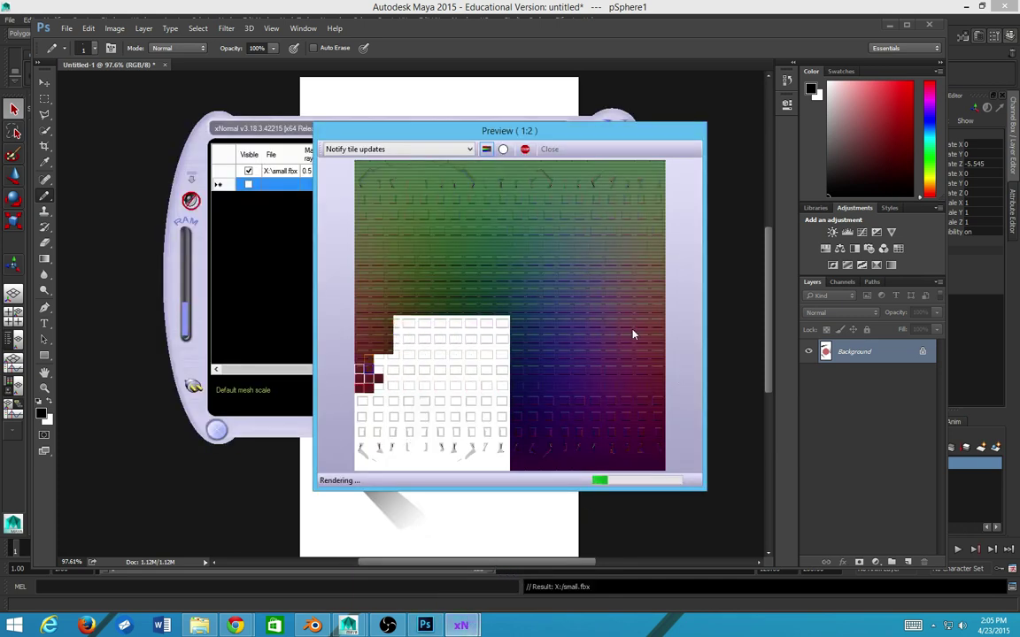
left_click(226, 530)
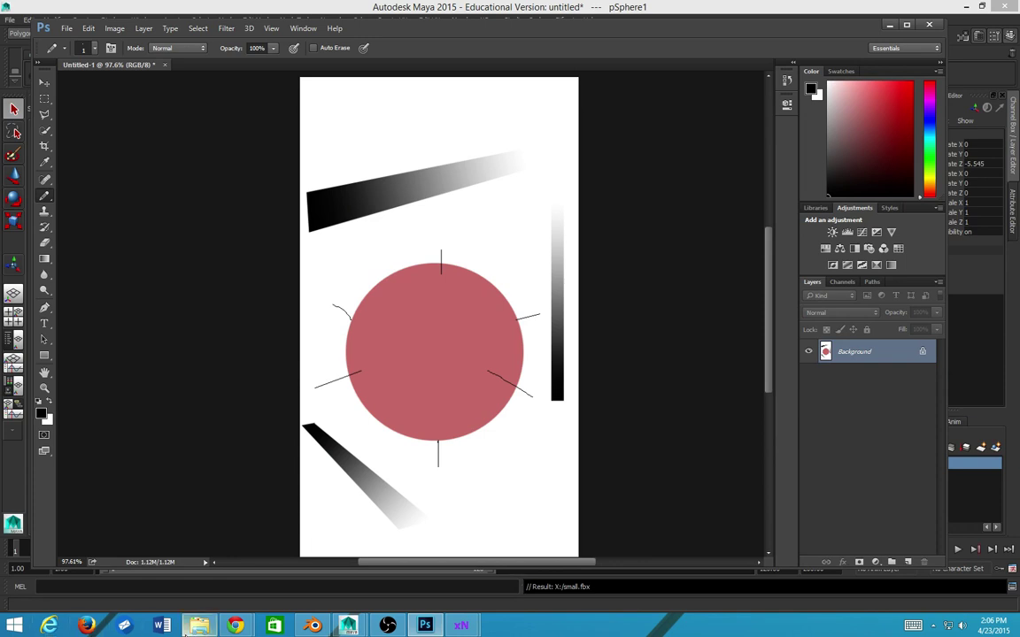
left_click(182, 565)
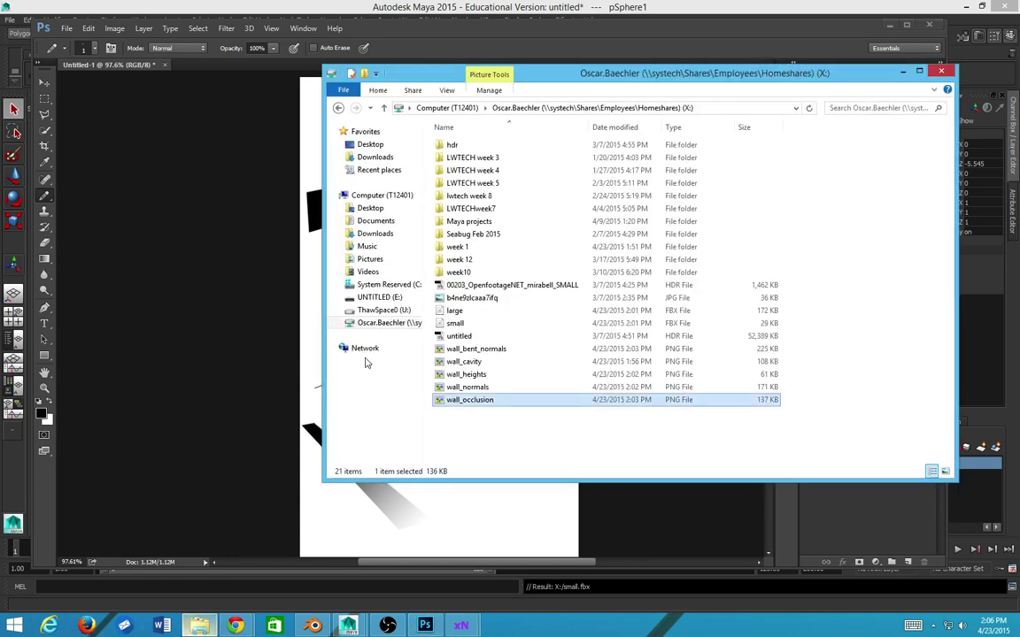
left_click(479, 351)
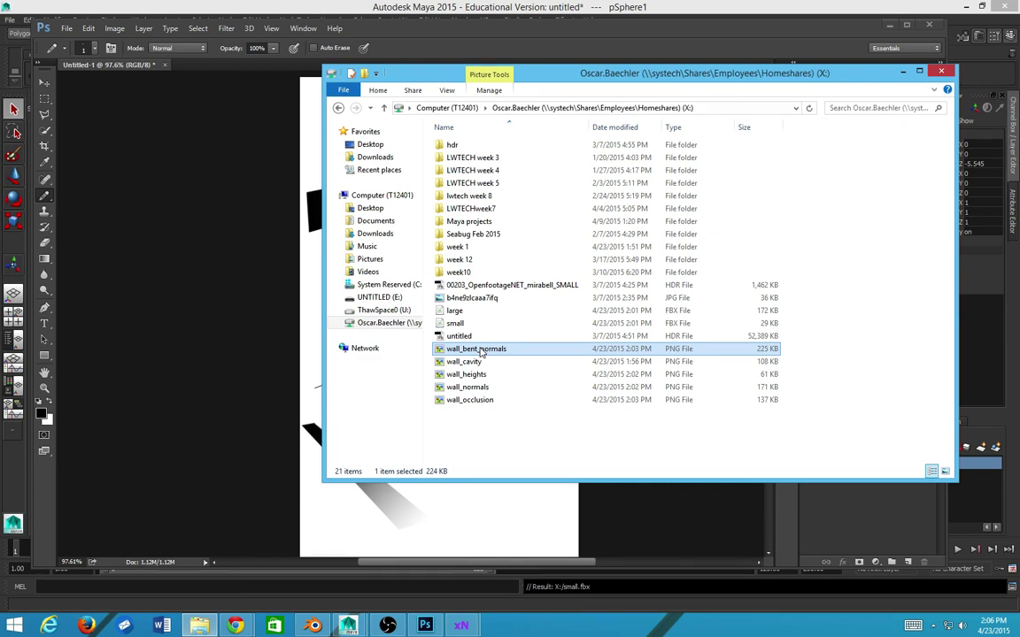
left_click_drag(480, 350, 202, 323)
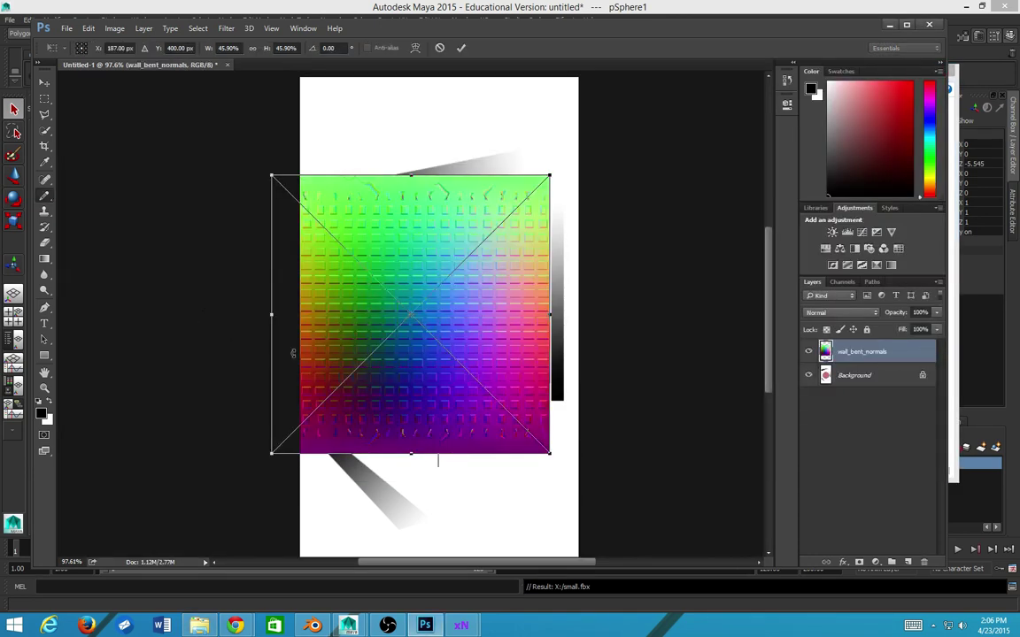
key("Escape")
key("alt+Tab")
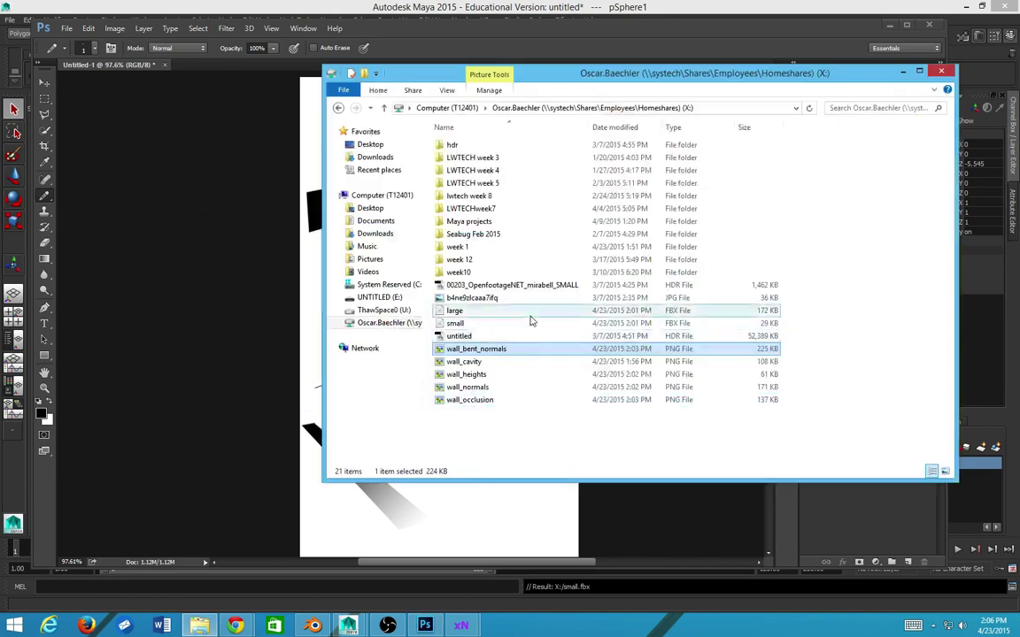
right_click(500, 348)
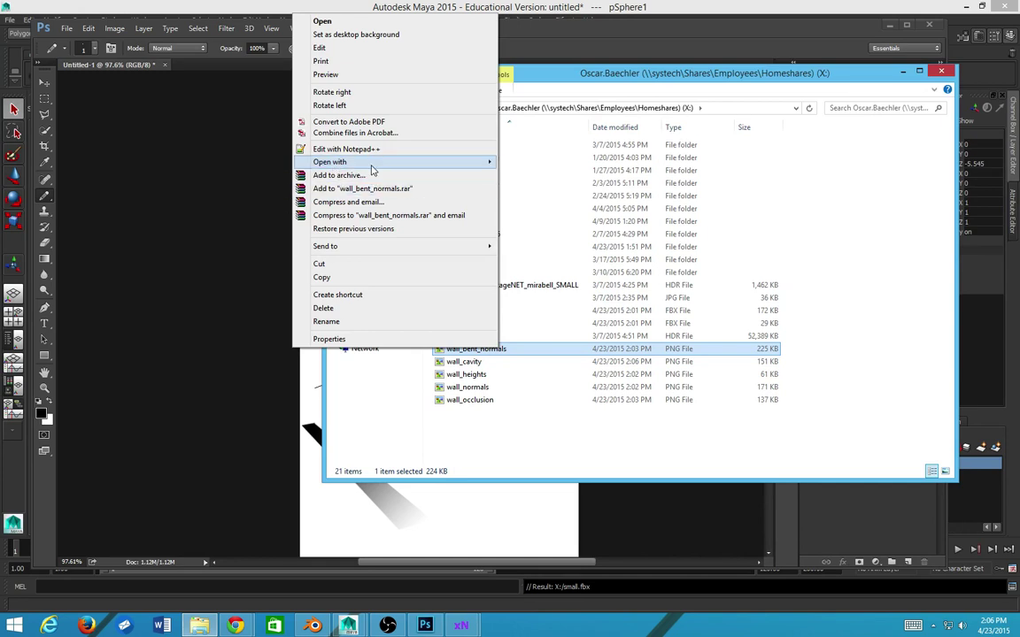
mouse_move(363, 168)
left_click(250, 235)
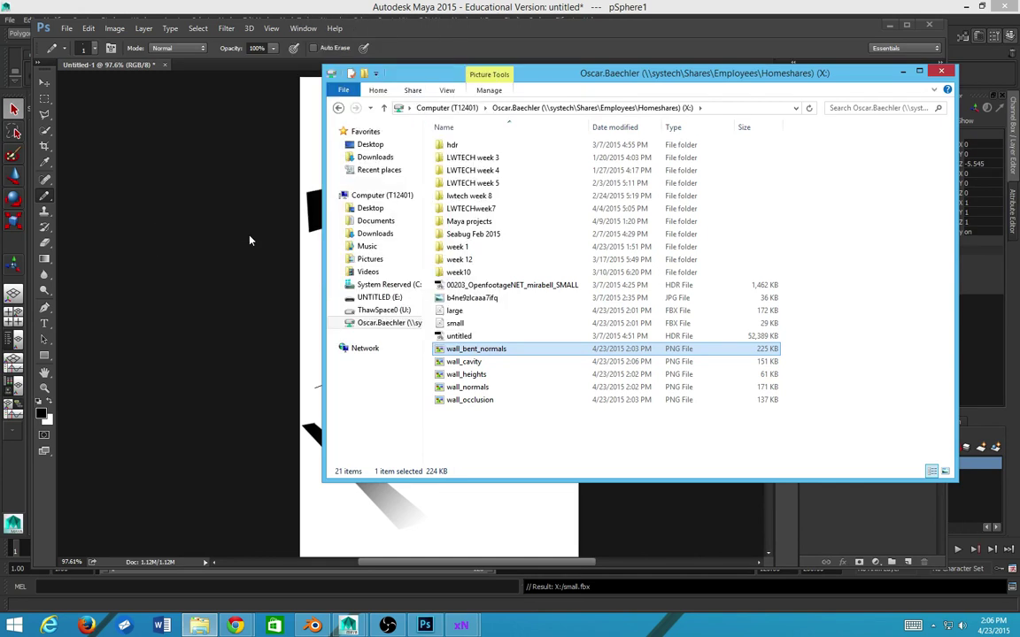
scroll(459, 369, "down", 2)
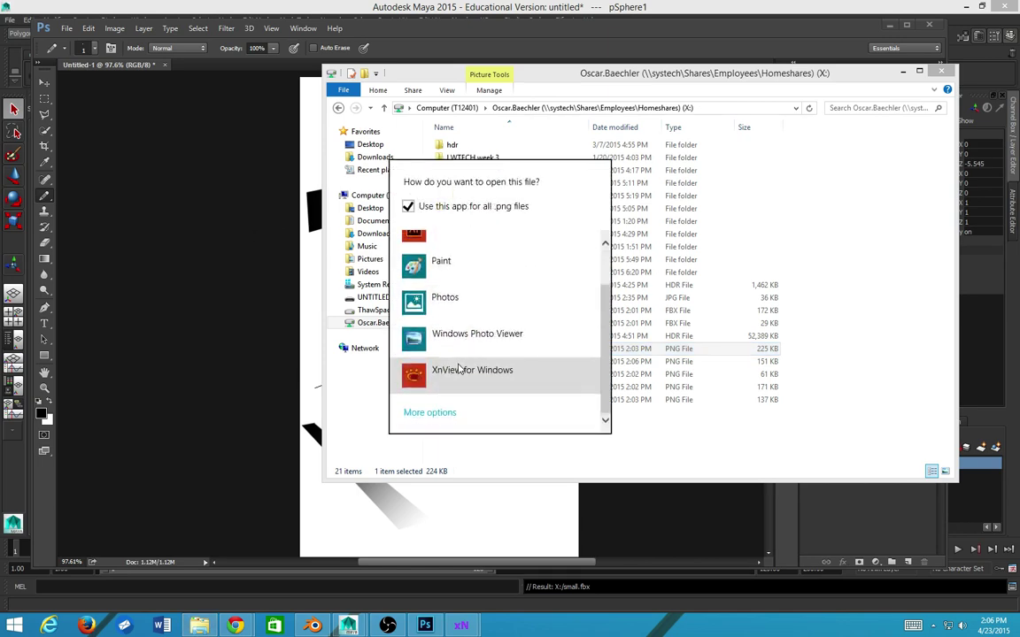
scroll(478, 372, "up", 1)
left_click(496, 365)
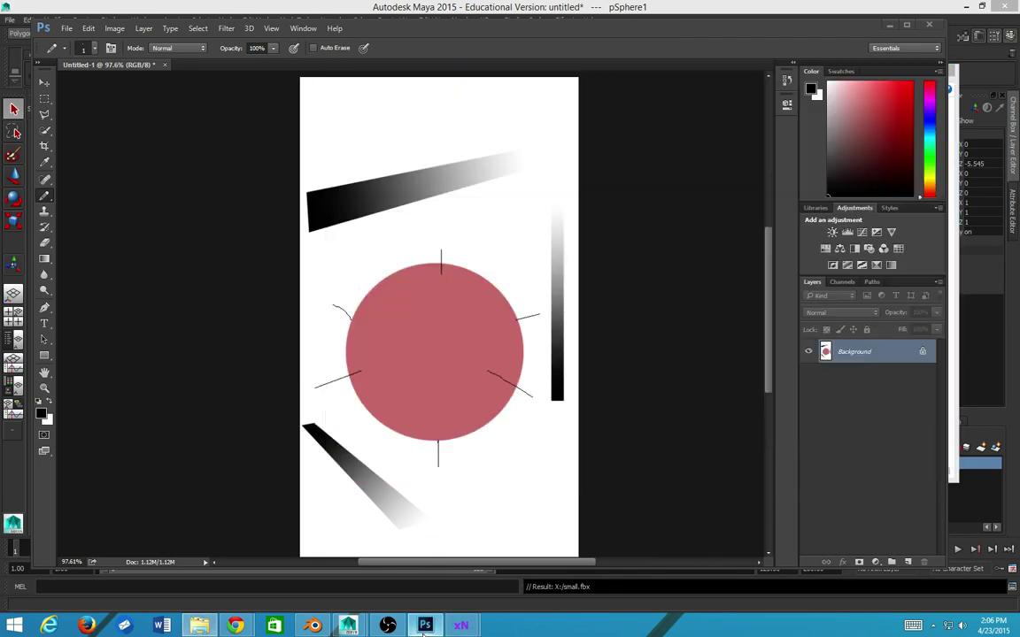
- Open wall_bent_normals.png from the X: drive as a new Photoshop document
left_click(383, 566)
double_click(292, 412)
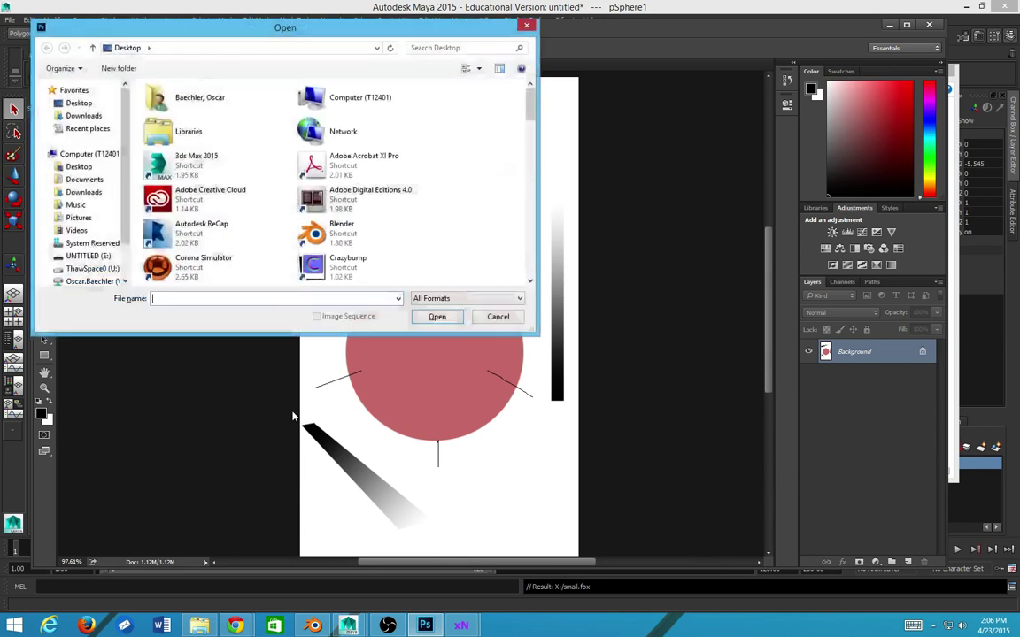
scroll(117, 246, "down", 2)
left_click(108, 238)
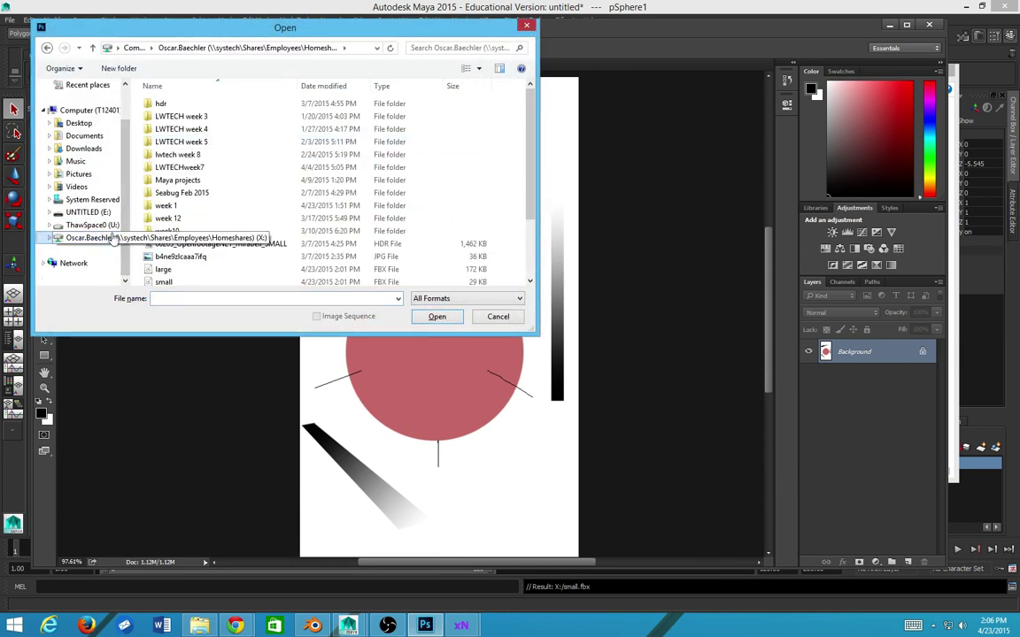
left_click(168, 217)
scroll(168, 230, "down", 2)
left_click(172, 228)
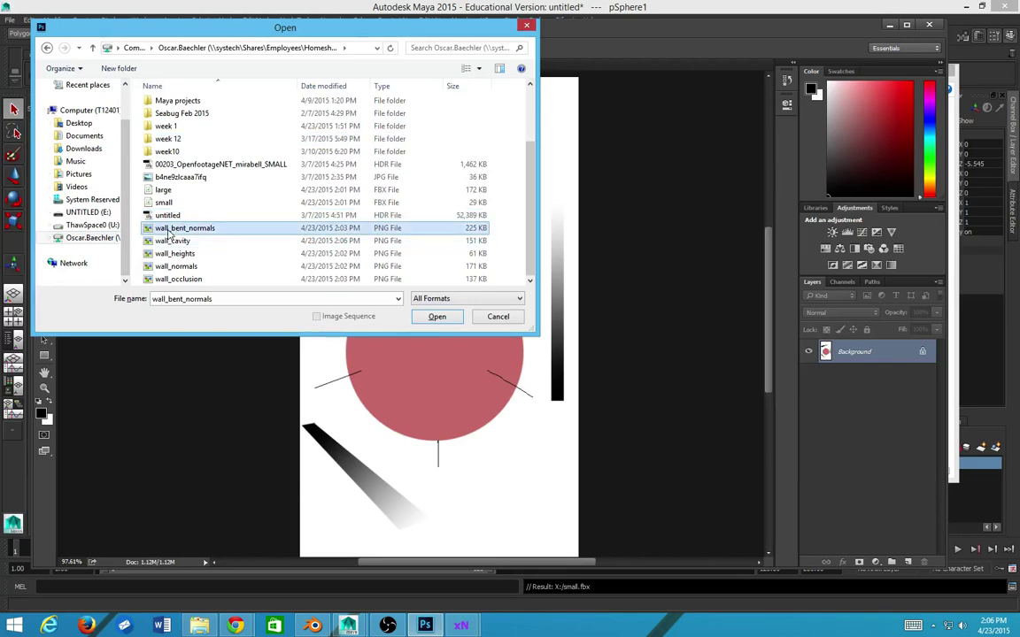
left_click(436, 317)
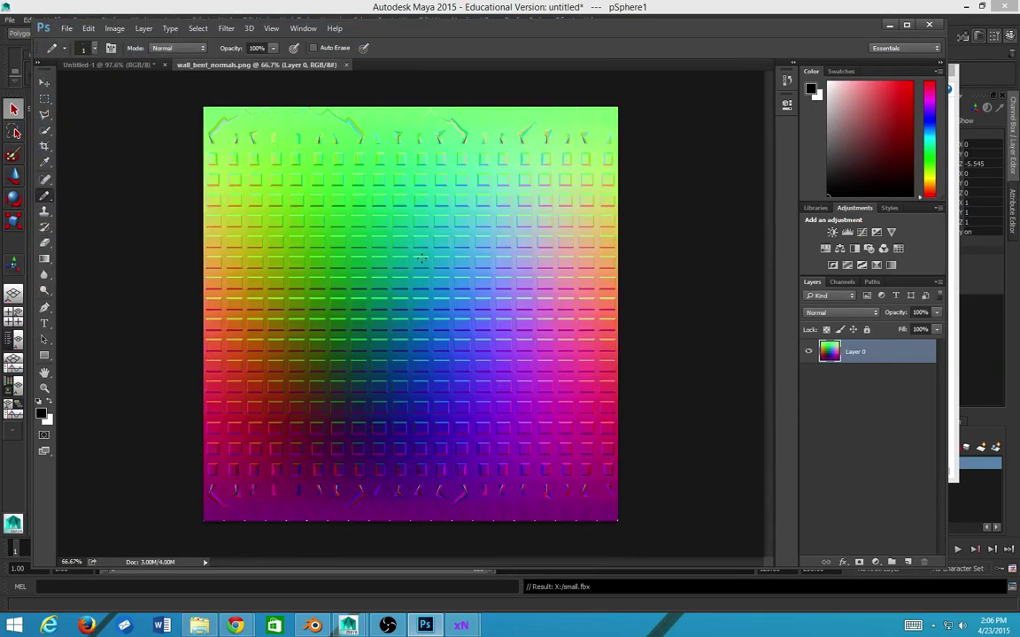
- Place wall_cavity.png from the file window as a full-size layer over the bent normals map
key("alt+Tab")
left_click_drag(403, 364, 508, 379)
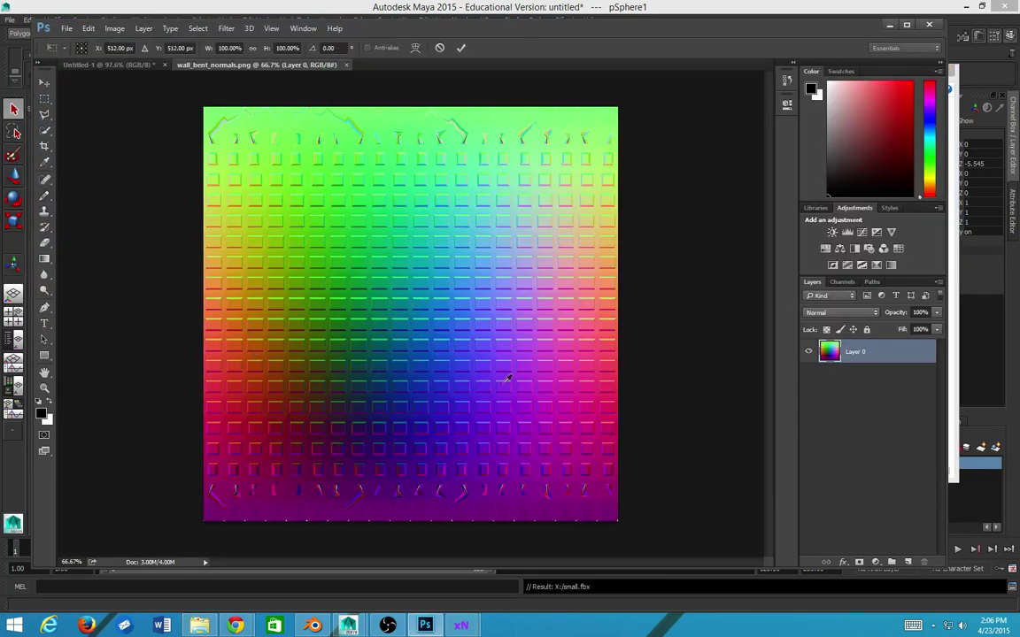
key("alt+Tab")
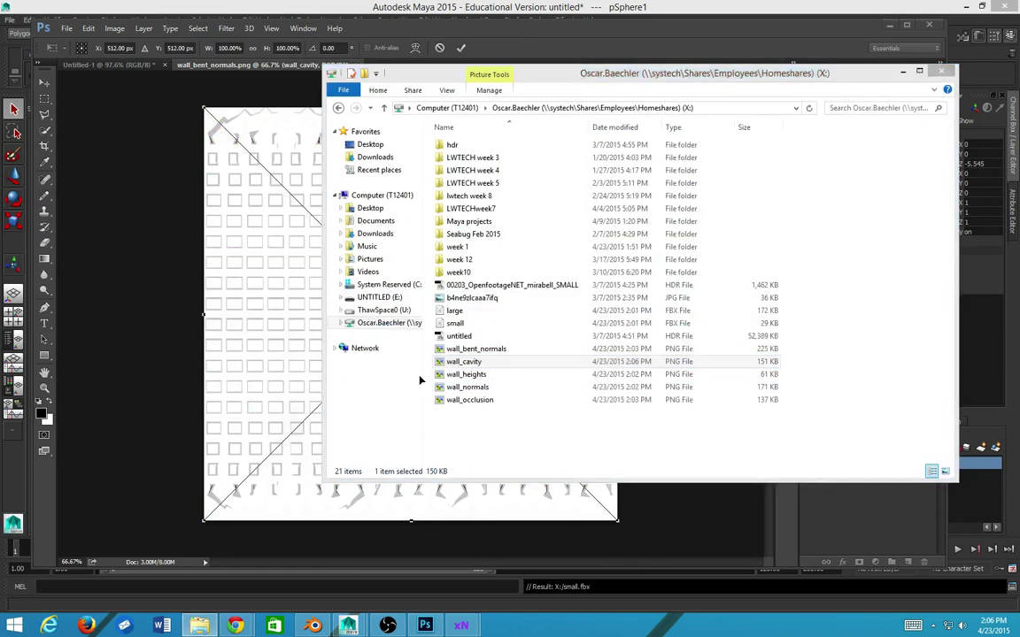
key("alt+Tab")
key("Return")
- Place wall_heights.png as a full-size layer above the wall_cavity layer
key("alt+Tab")
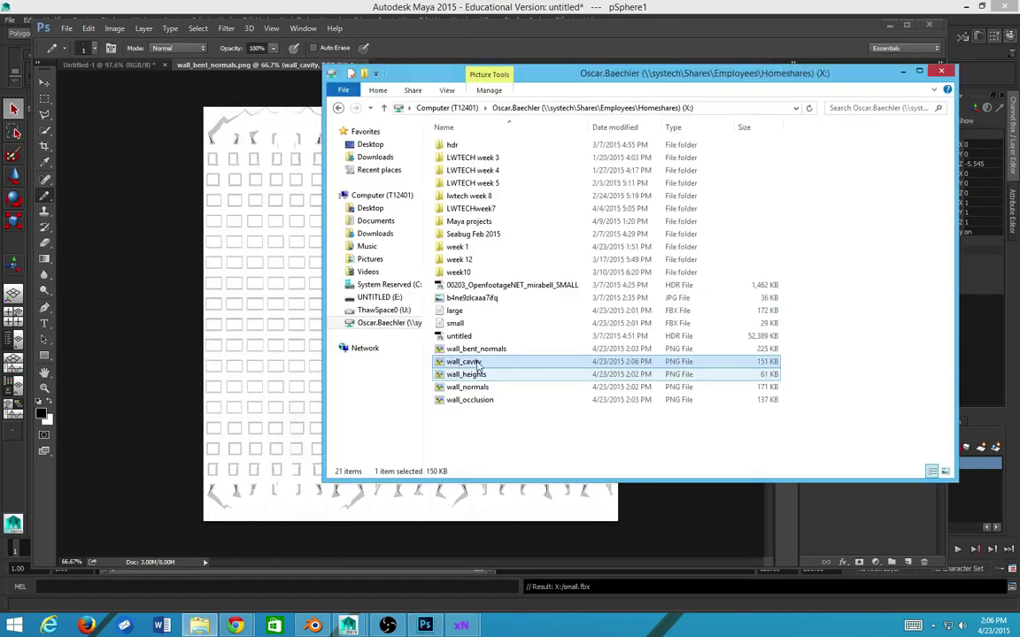
left_click_drag(469, 375, 270, 365)
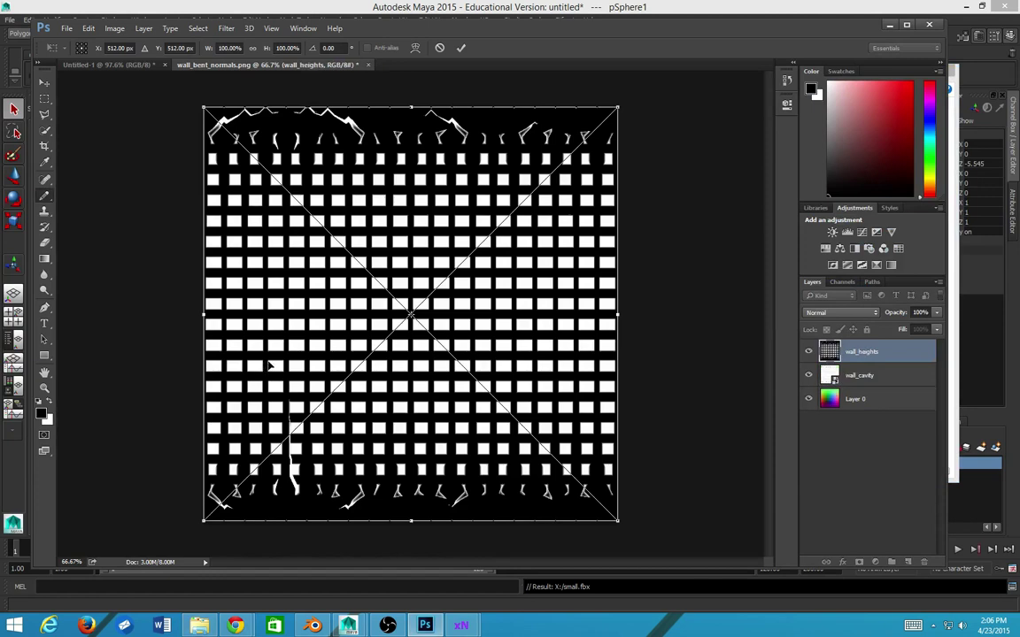
key("Return")
- Place wall_normals.png as a full-size layer above the wall_heights layer
key("alt+Tab")
key("Down")
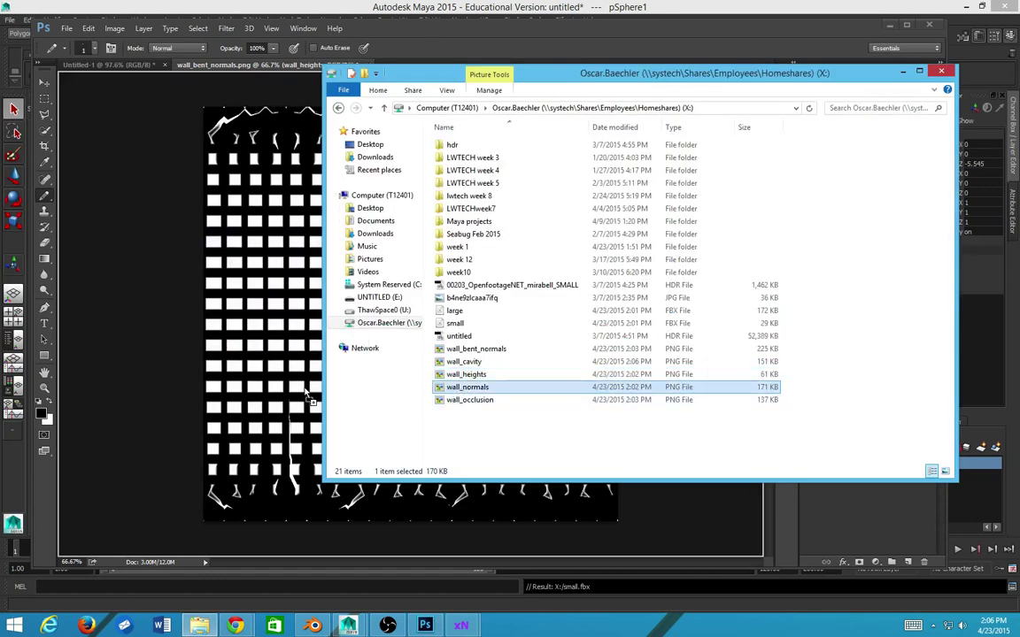
left_click_drag(308, 395, 265, 382)
key("Return")
- Place wall_occlusion.png as a full-size layer above the wall_normals layer
key("alt+Tab")
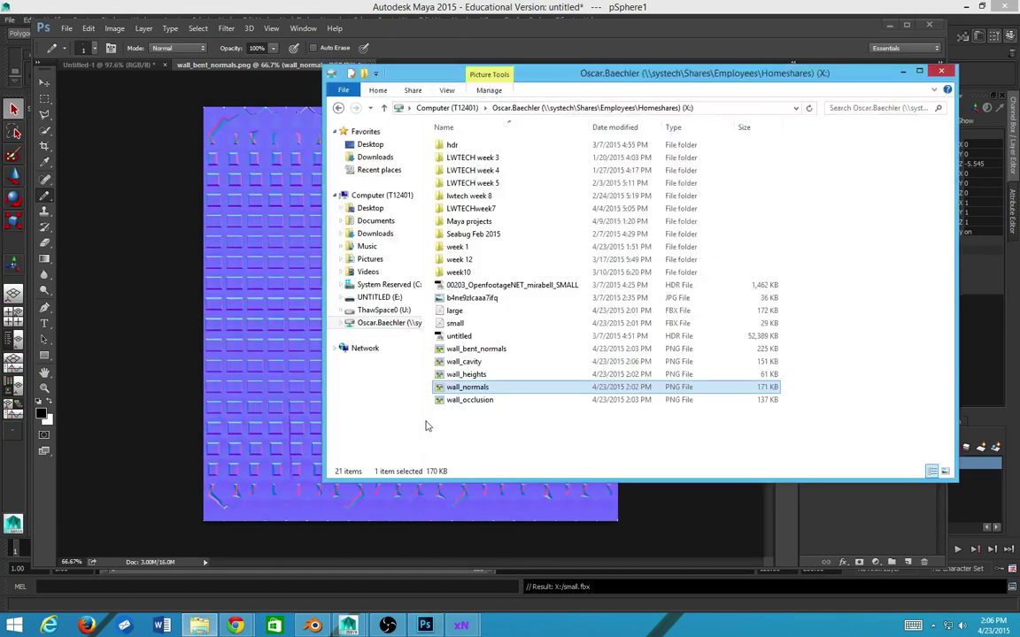
double_click(398, 400)
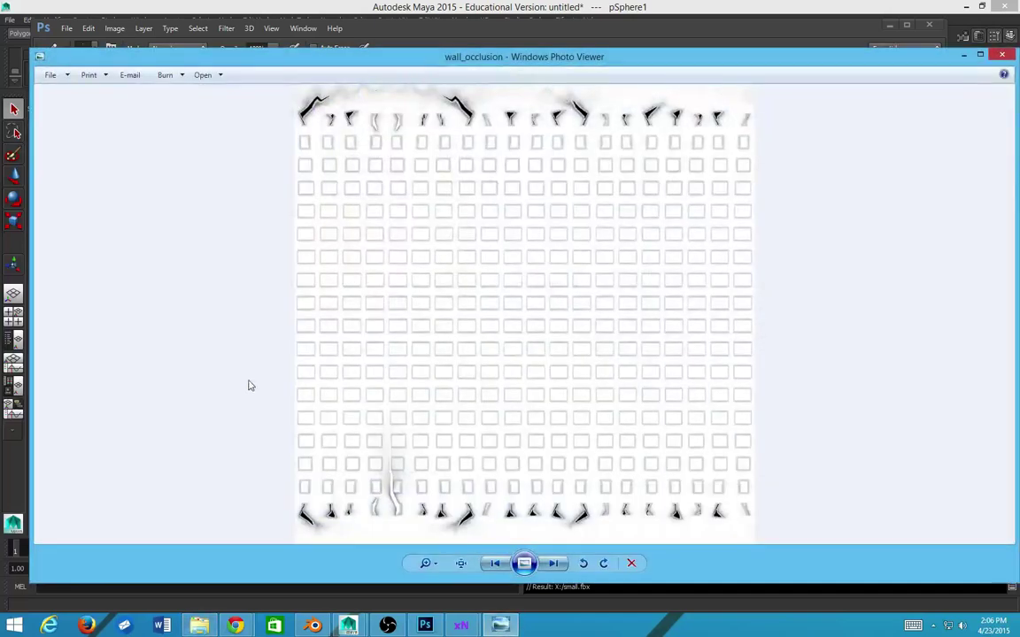
key("alt+F4")
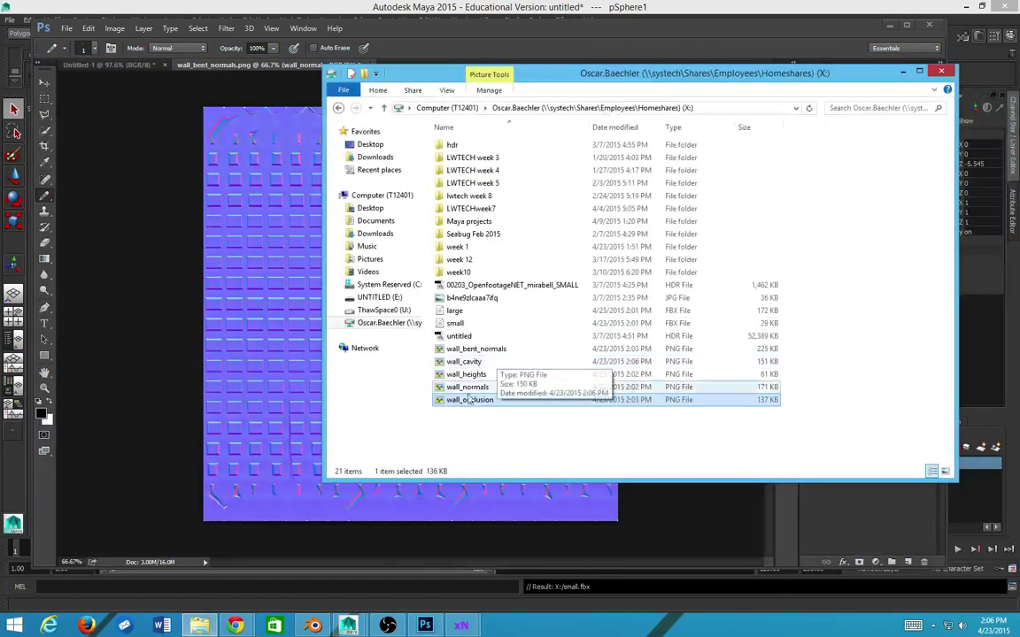
left_click_drag(469, 400, 266, 390)
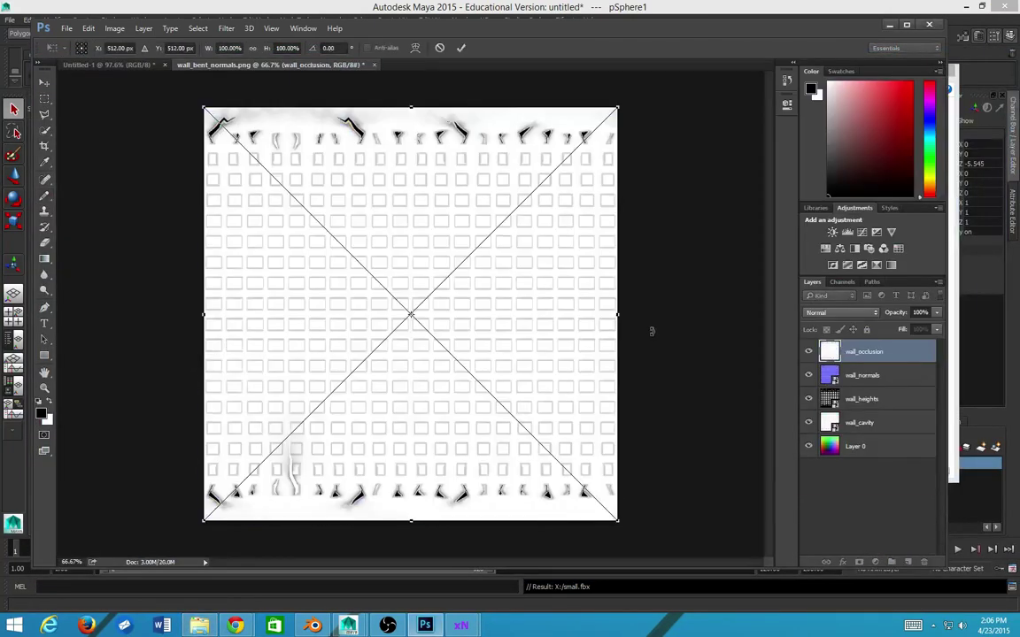
key("Return")
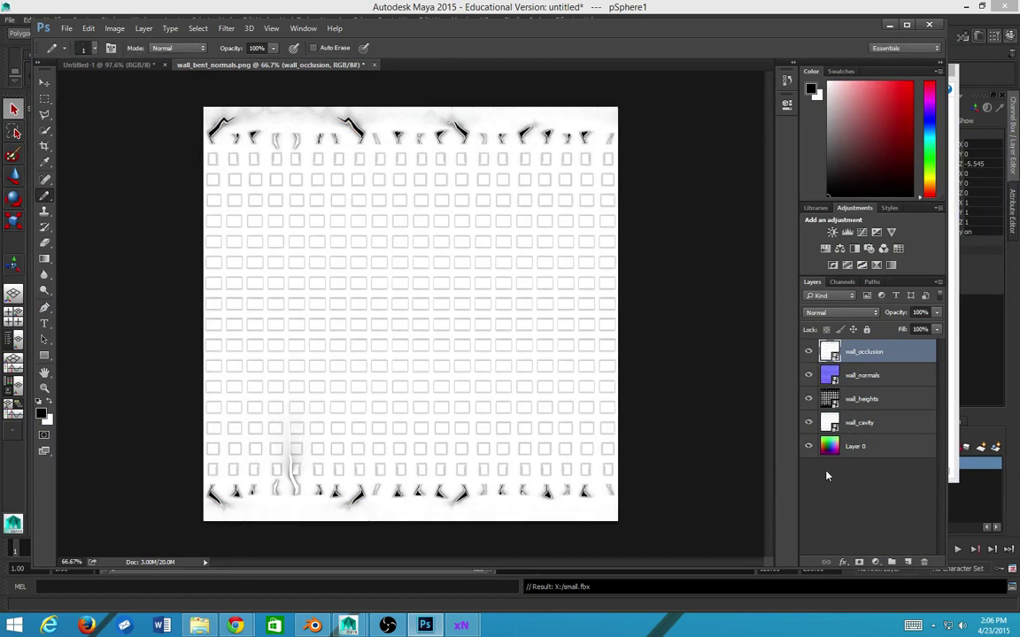
- Move the bent normals layer to the top of the stack and show only its Red channel
left_click_drag(854, 446, 851, 353)
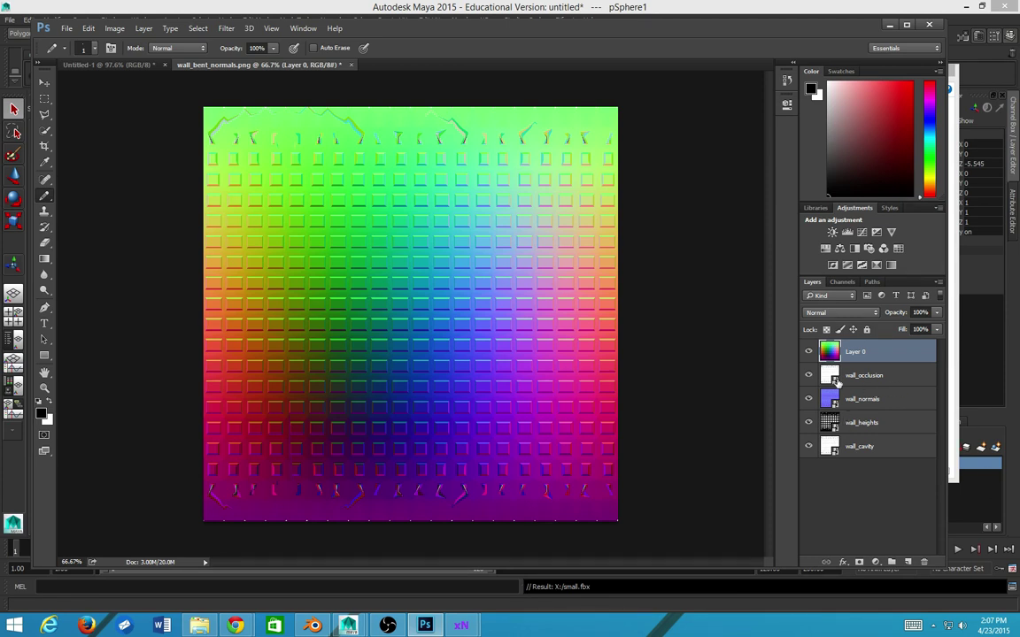
left_click(854, 281)
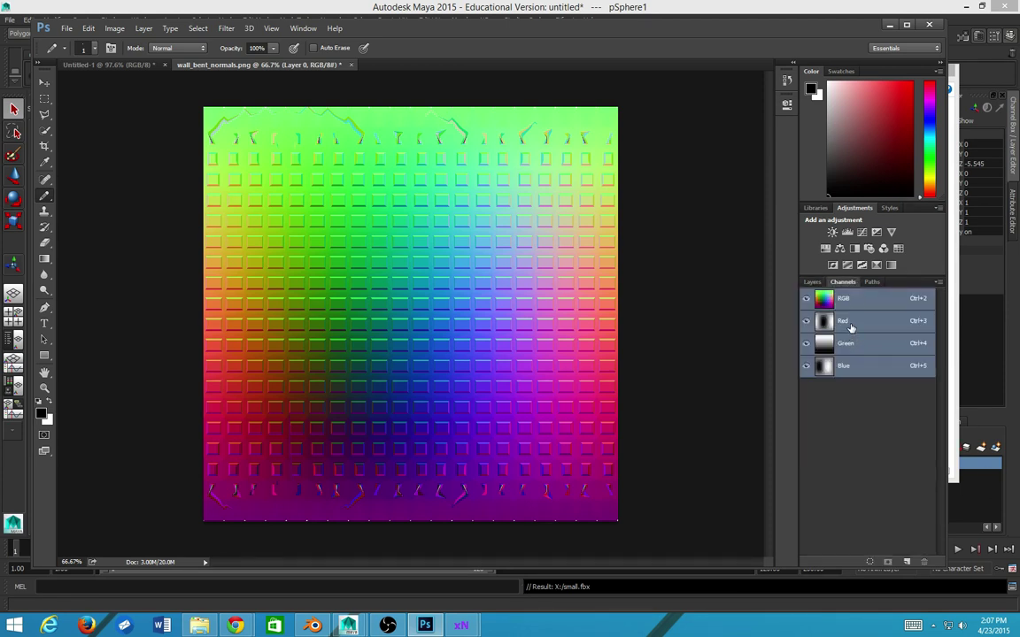
left_click(850, 326)
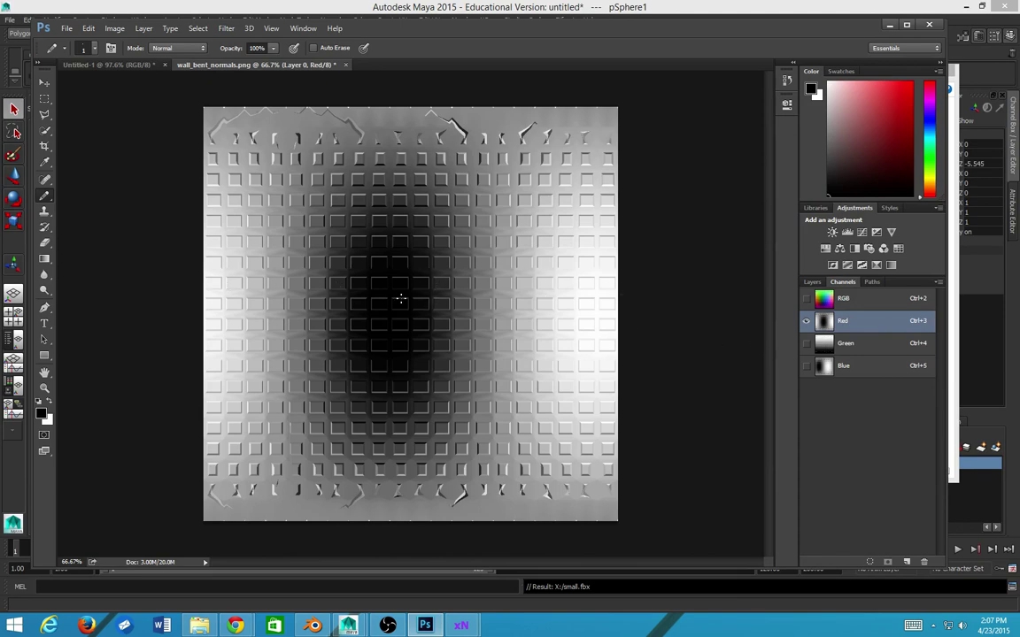
- Switch to Maya and show the plain sphere's UV layout in the UV Texture Editor
key("alt+Tab")
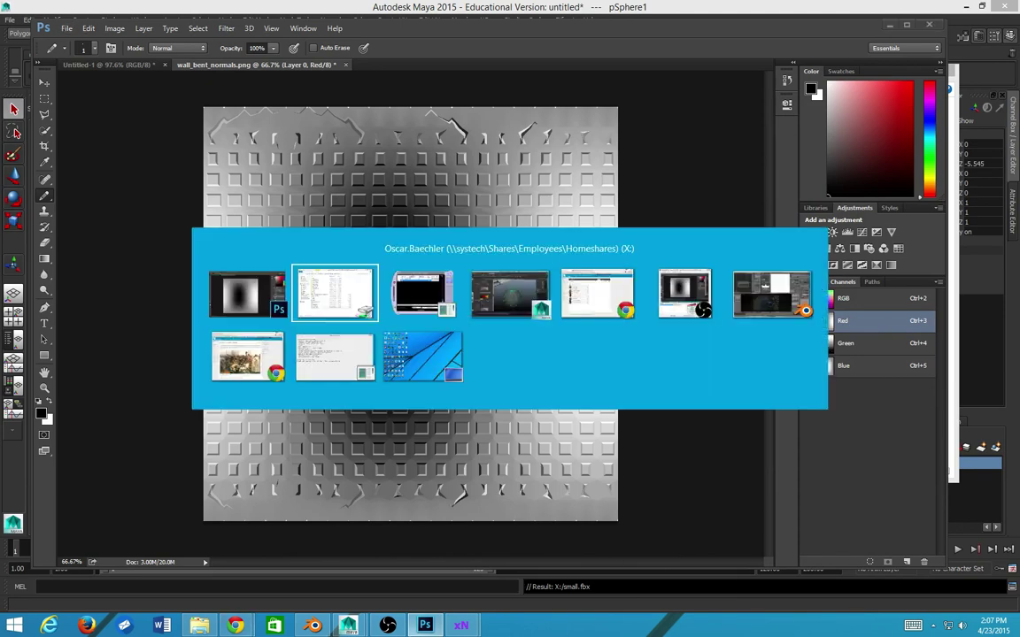
left_click(305, 627)
mouse_move(348, 626)
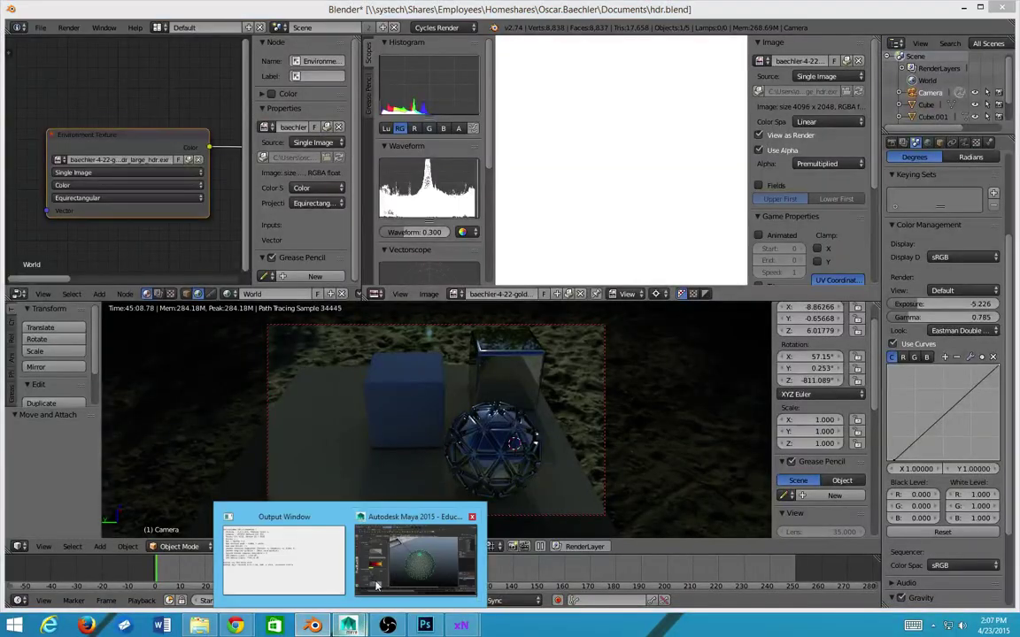
left_click(416, 555)
key("alt+Tab")
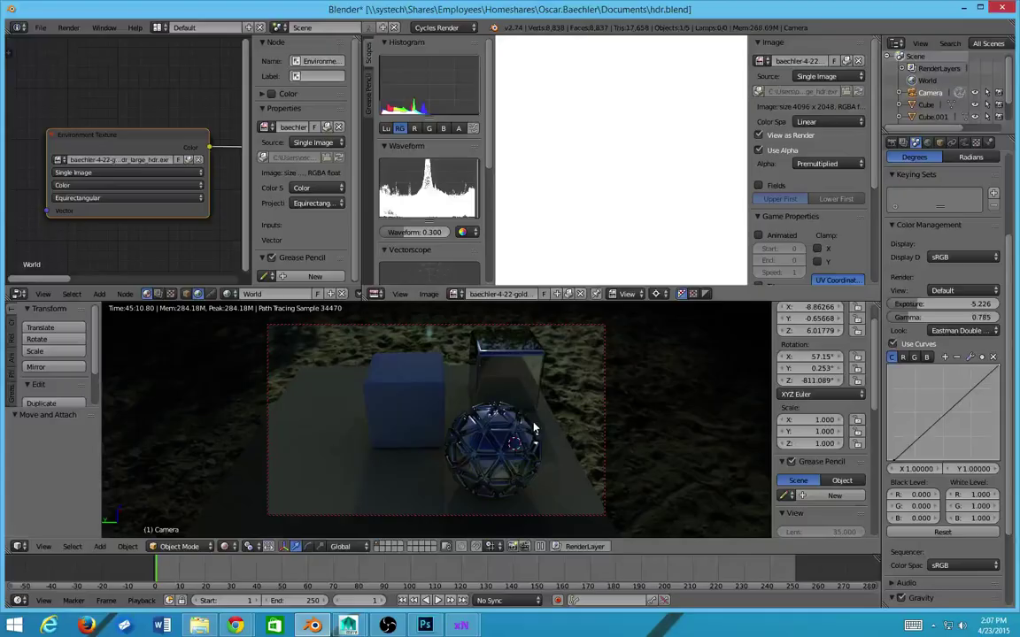
key("alt+Tab")
left_click_drag(511, 394, 500, 352)
left_click(143, 20)
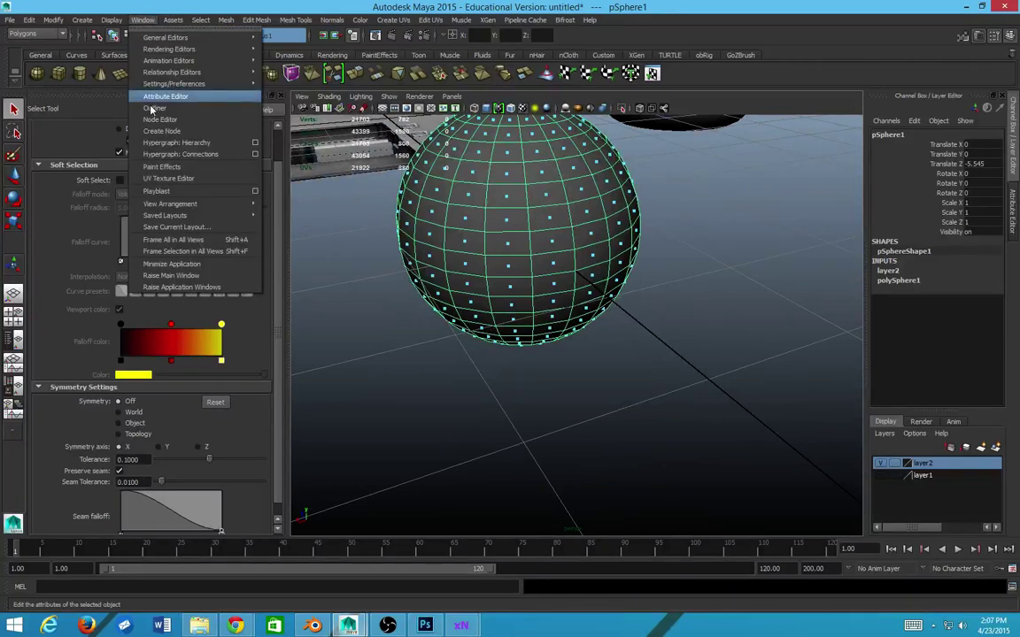
left_click(517, 282)
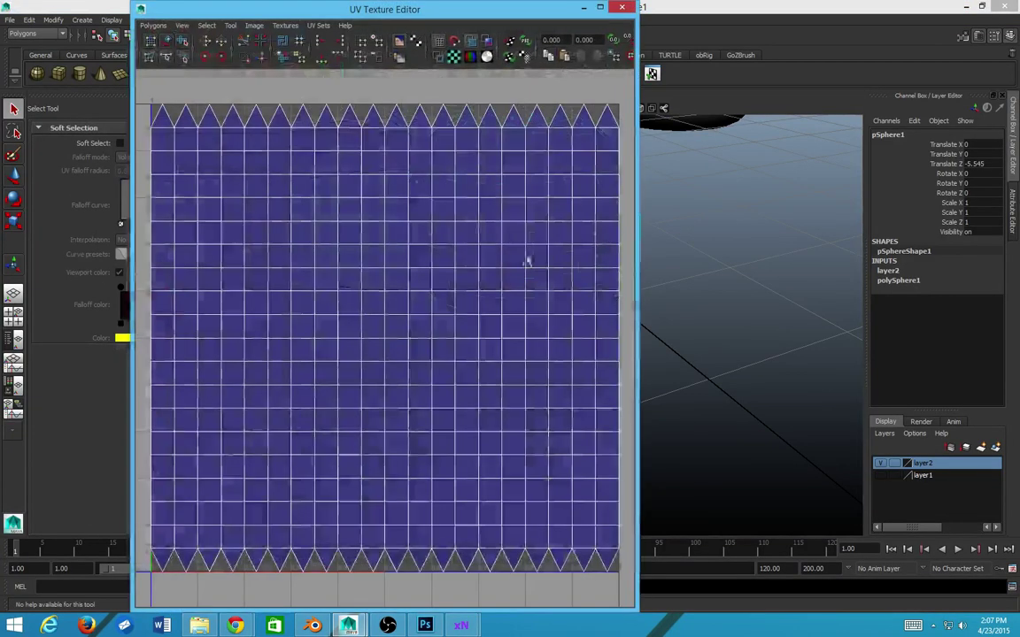
- Select a two-by-two block of faces on the sphere in face mode to locate them in the UV layout
left_click_drag(713, 296, 757, 366)
right_click(756, 366)
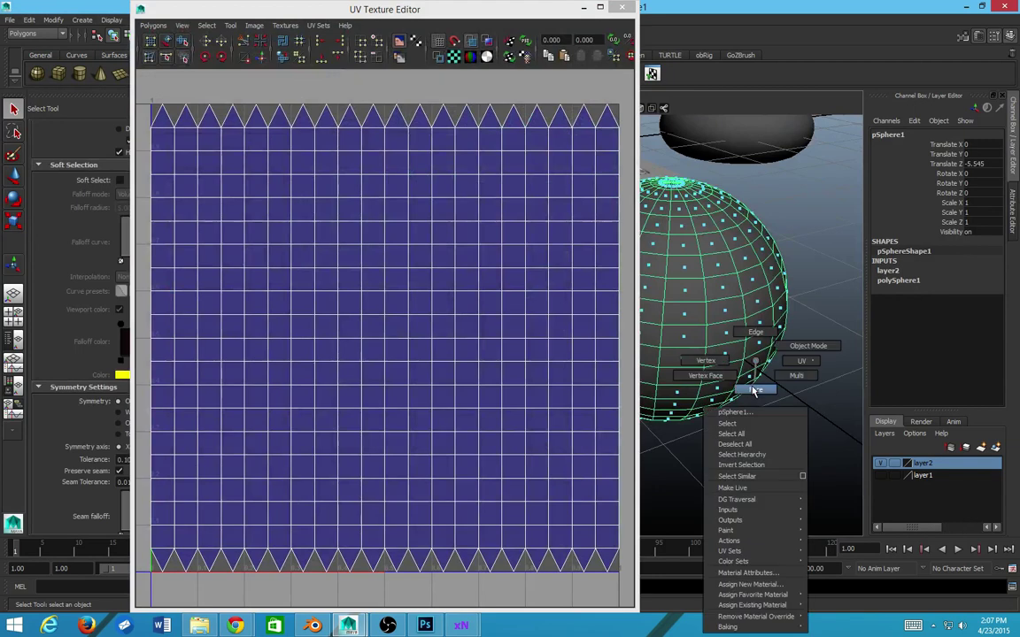
left_click(801, 353)
left_click(730, 352)
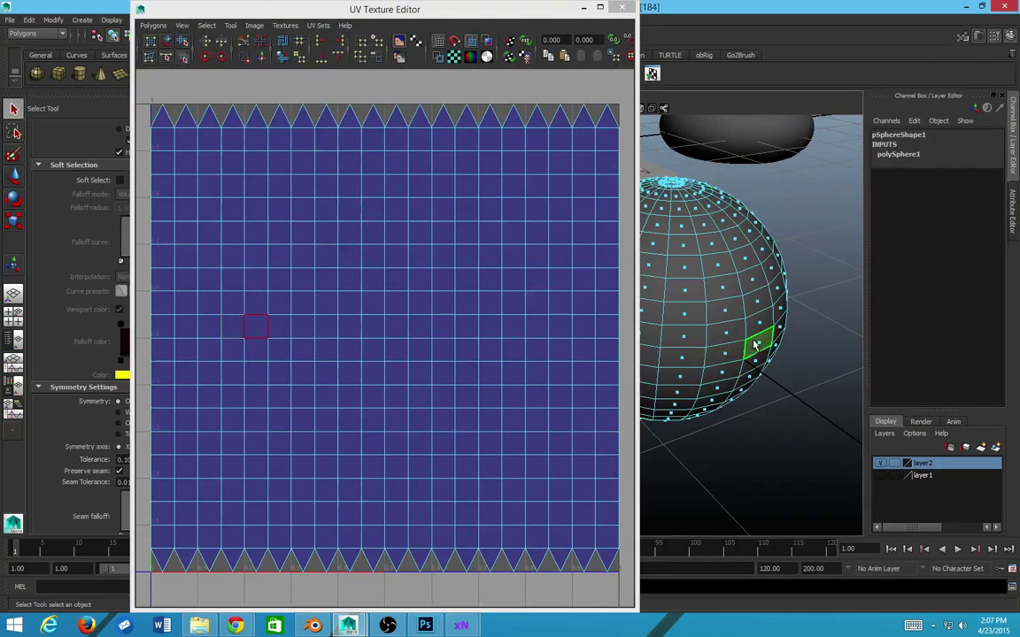
left_click(730, 355)
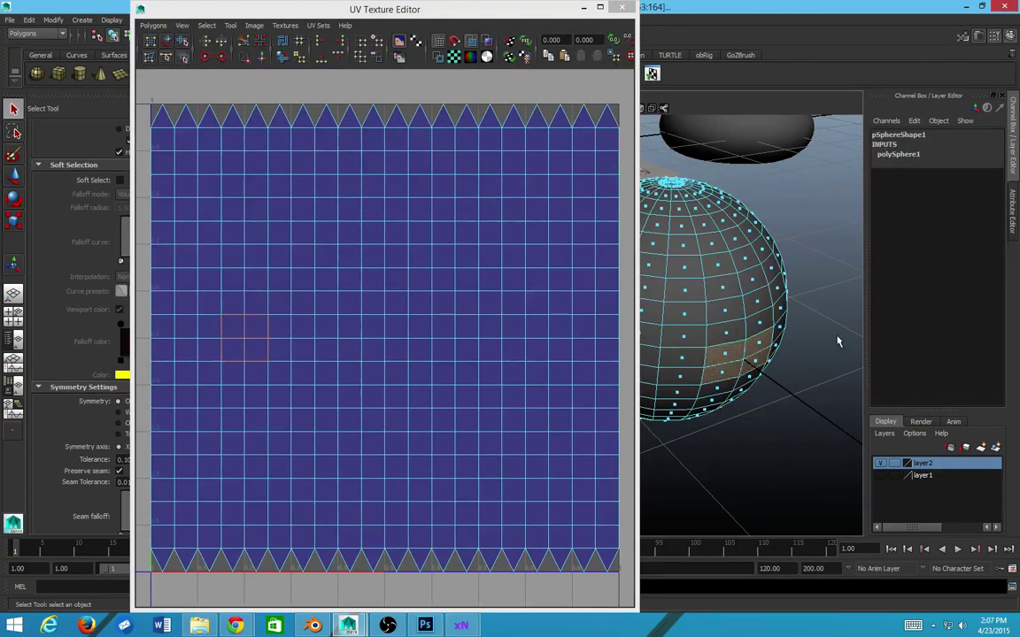
scroll(269, 351, "down", 2)
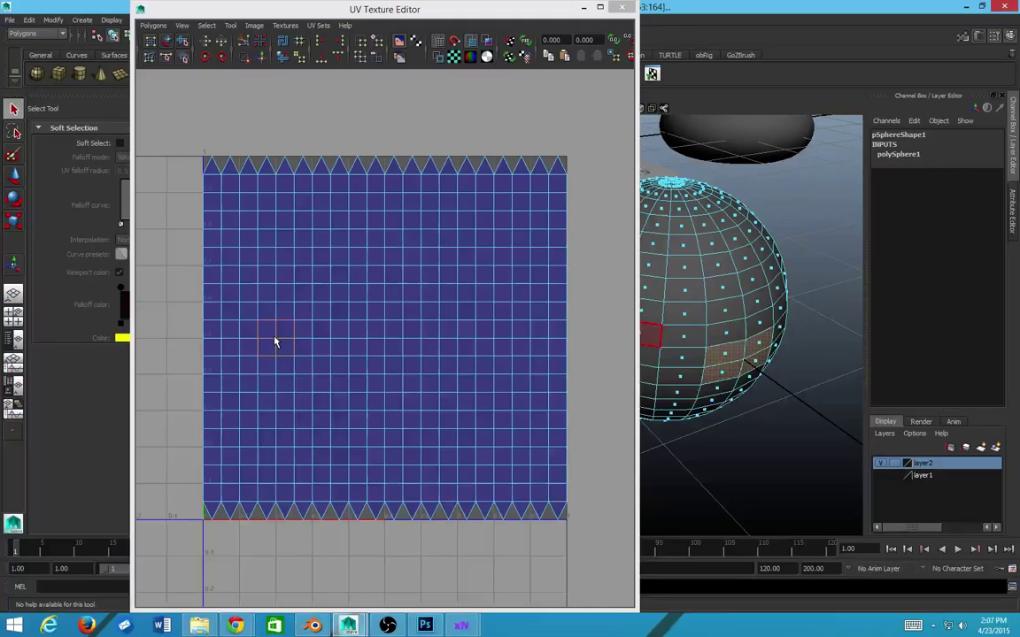
- Compare the selected faces' place in the Maya UV layout with the same area of the Red channel in Photoshop
key("alt+Tab")
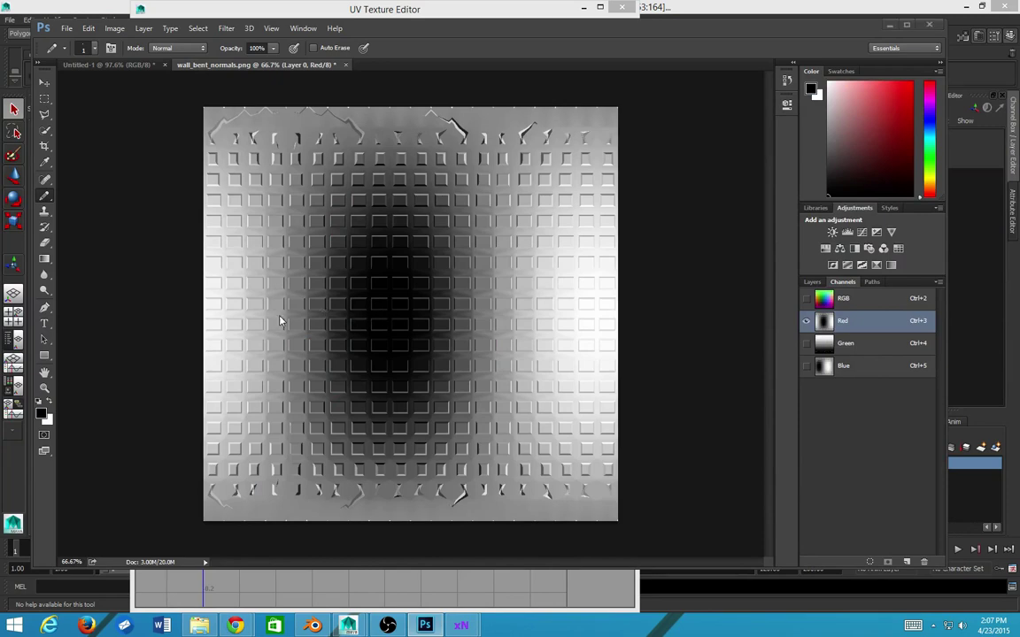
key("alt+Tab")
key("alt+Tab")
key("alt+Tab")
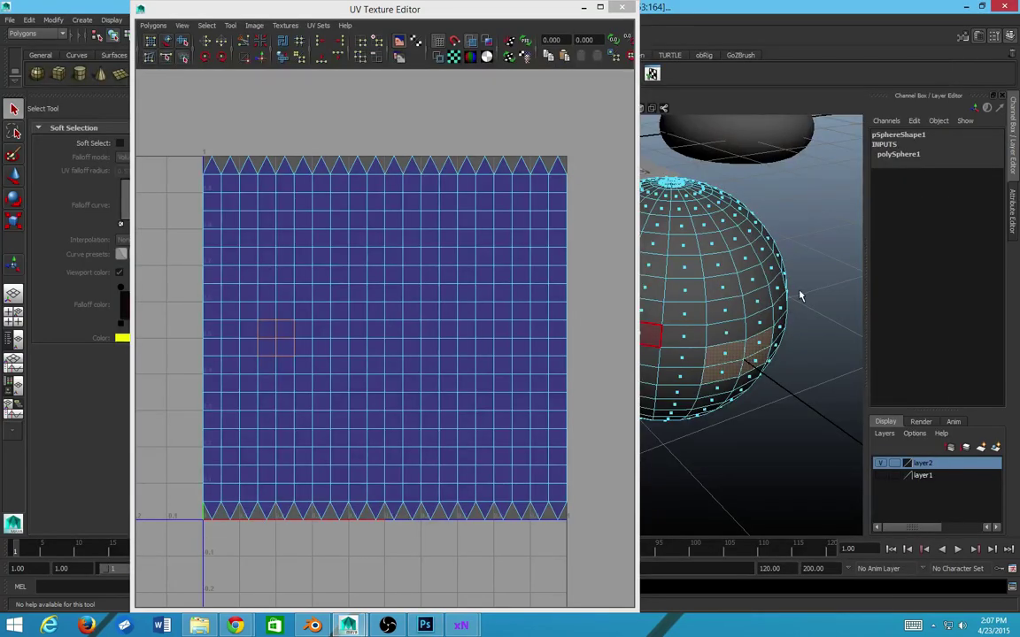
left_click_drag(799, 295, 782, 314)
key("alt+Tab")
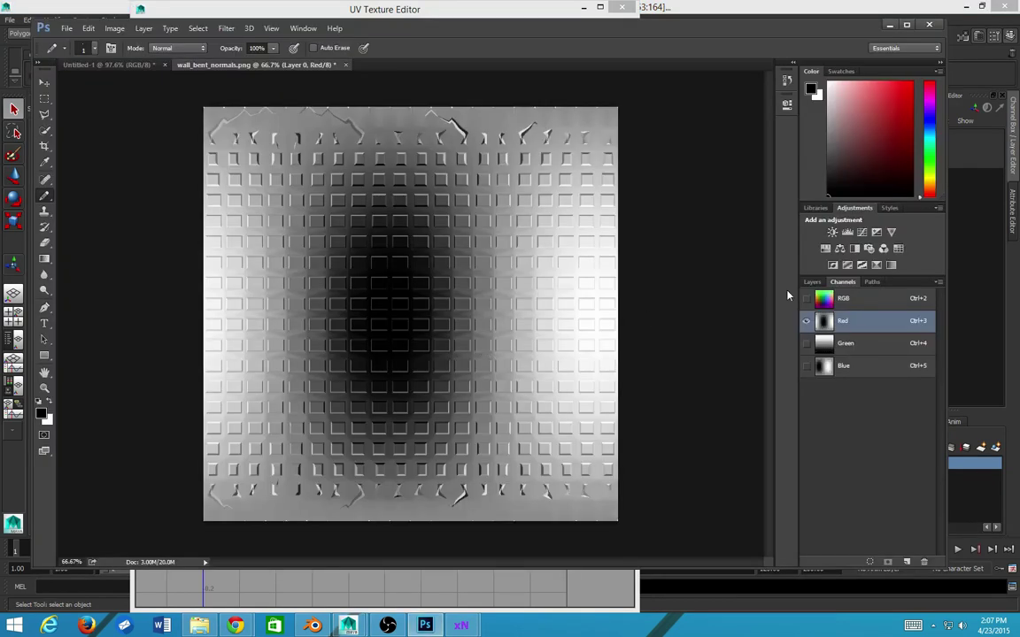
- Show only the Green channel of the bent normals map and compare it with the sphere in Maya
left_click(823, 343)
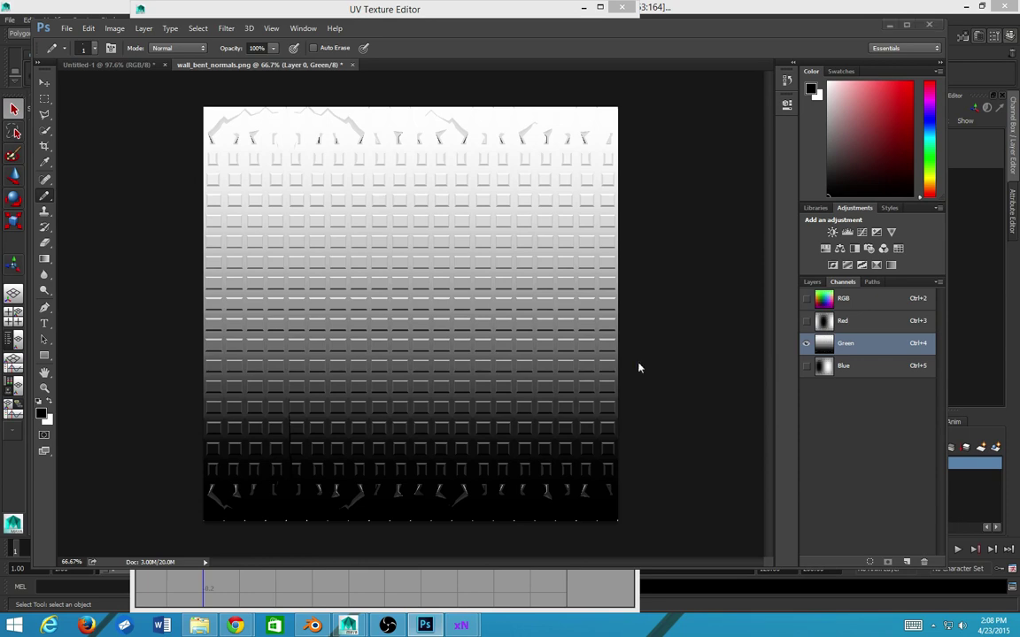
key("alt+Tab")
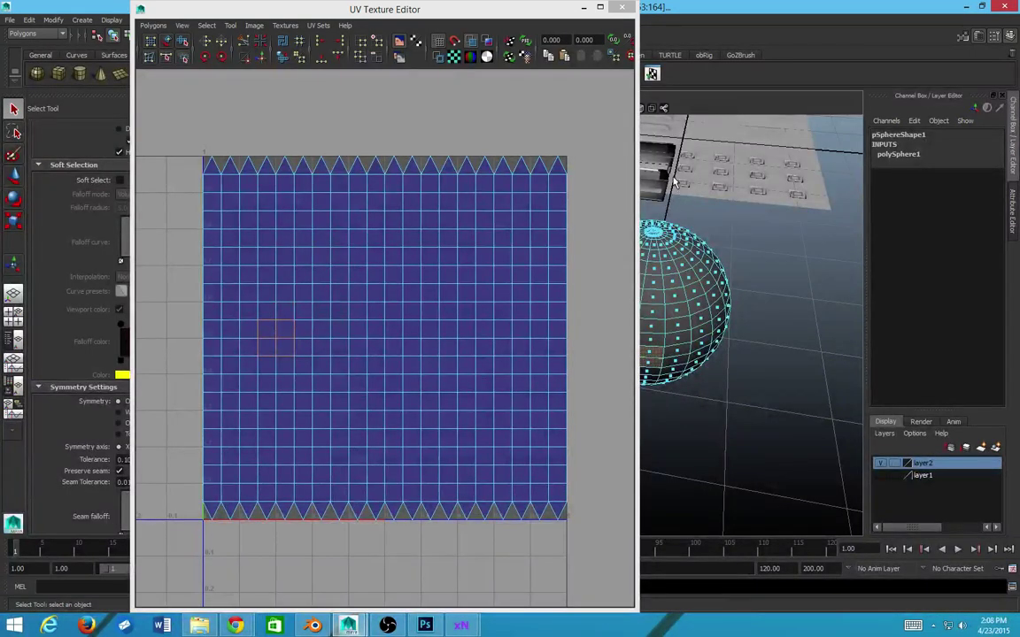
key("alt+Tab")
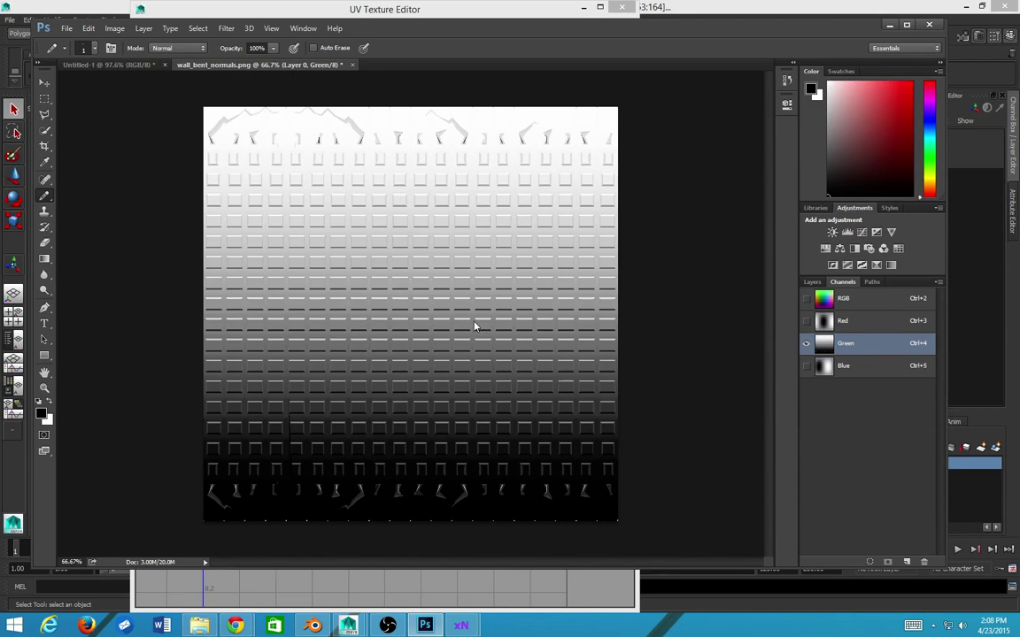
- Save the layered document as wall_bent_normals in Photoshop format on the X: drive with Maximize Compatibility on
key("ctrl+shift+s")
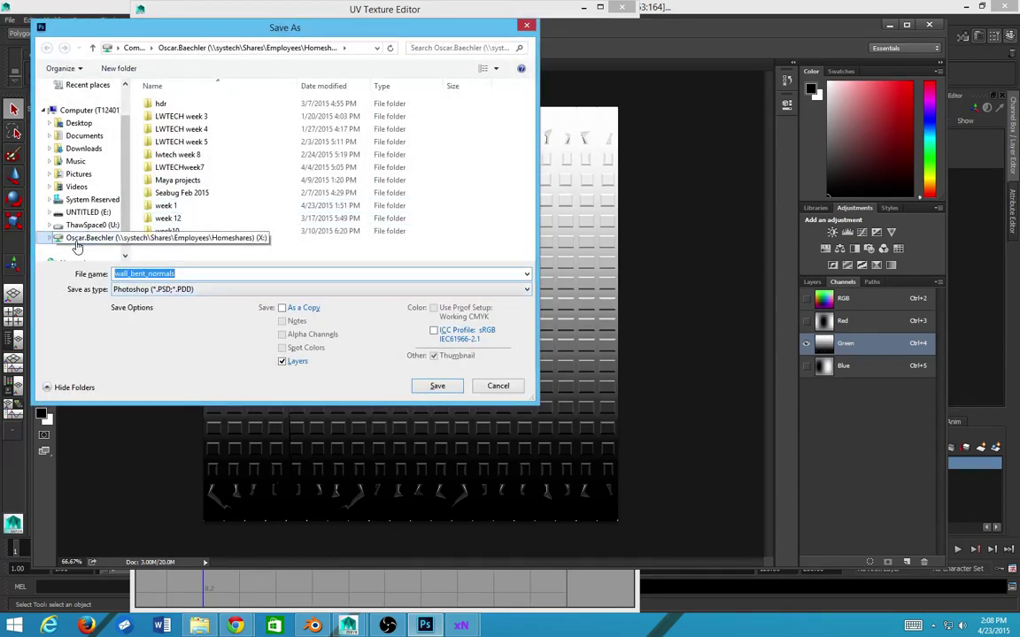
left_click(435, 386)
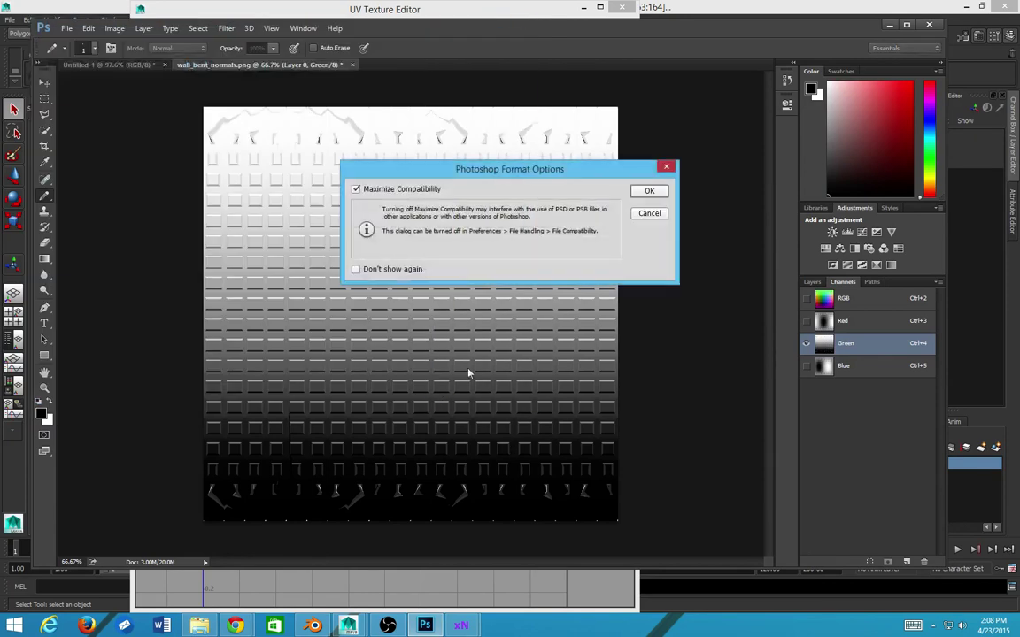
left_click(657, 188)
- Switch to Maya, close the UV Texture Editor, and return the sphere to object selection mode
key("alt+Tab")
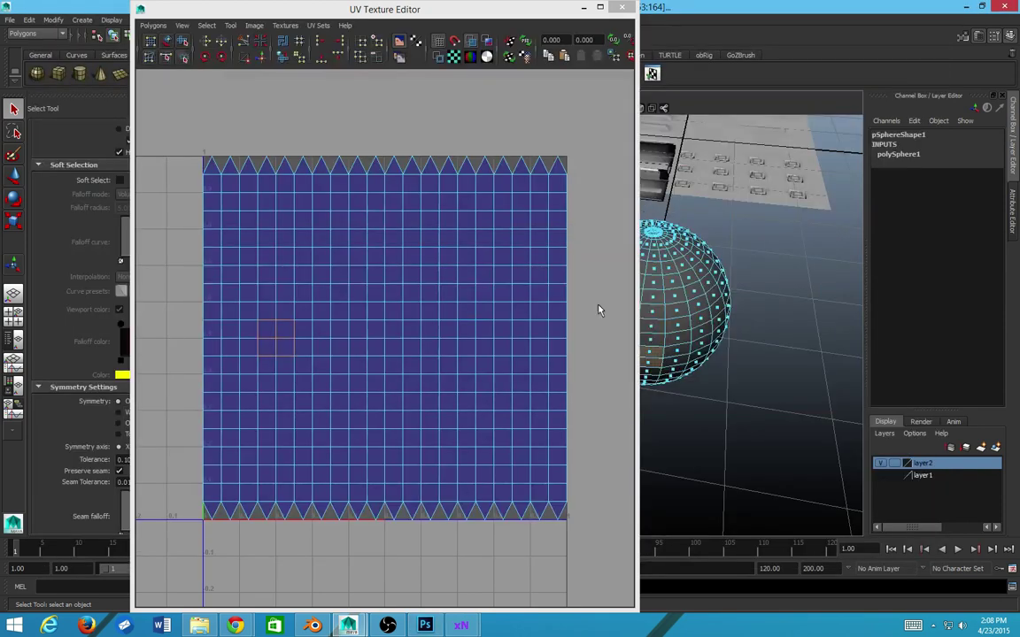
left_click(611, 8)
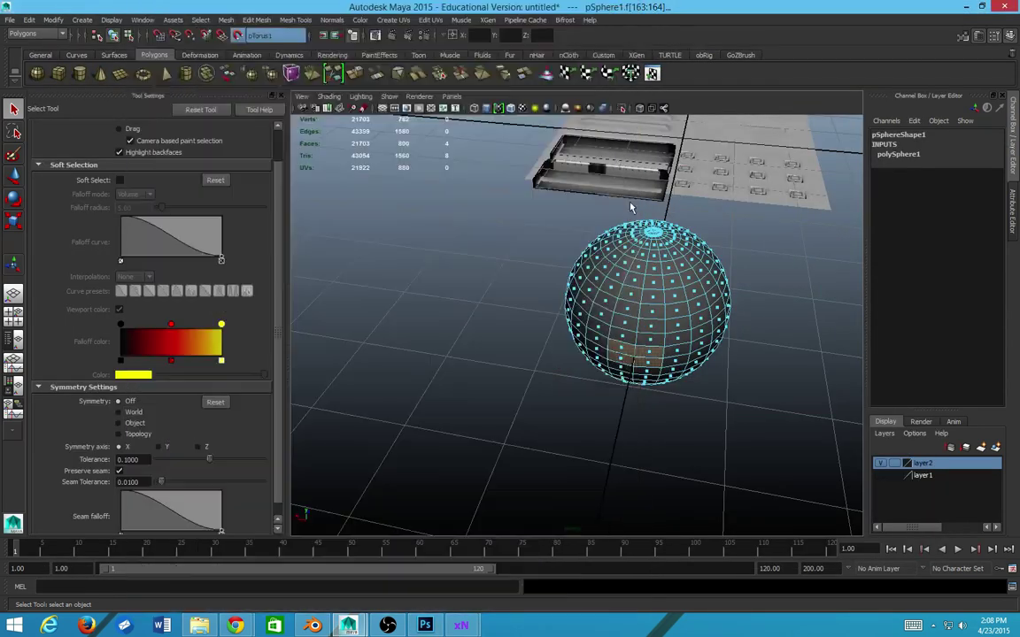
key("F8")
left_click(717, 327)
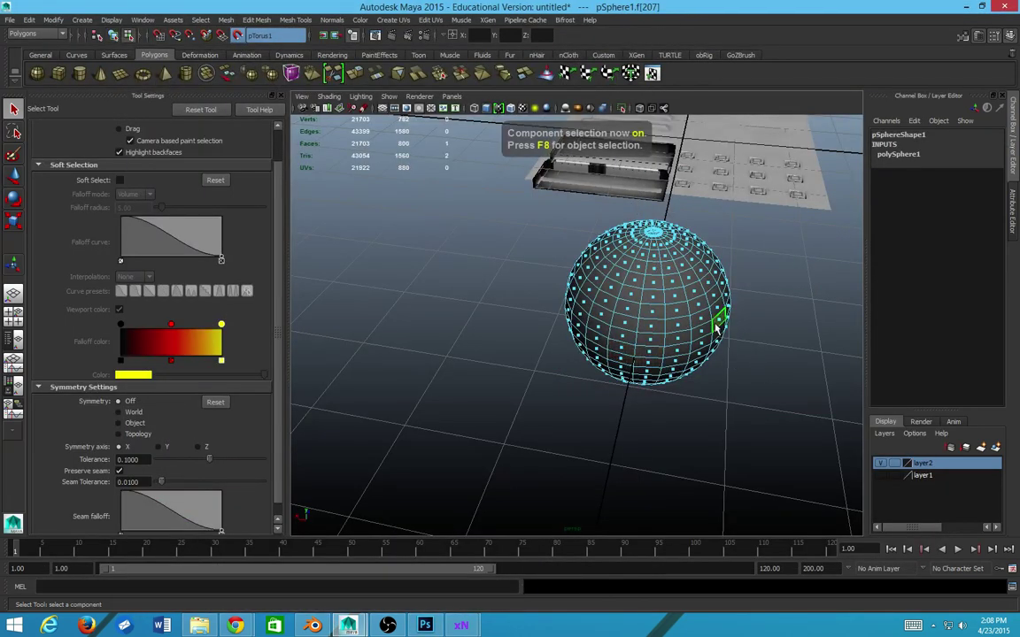
key("F8")
- Assign a new Blinn material to the plain sphere
right_click(677, 294)
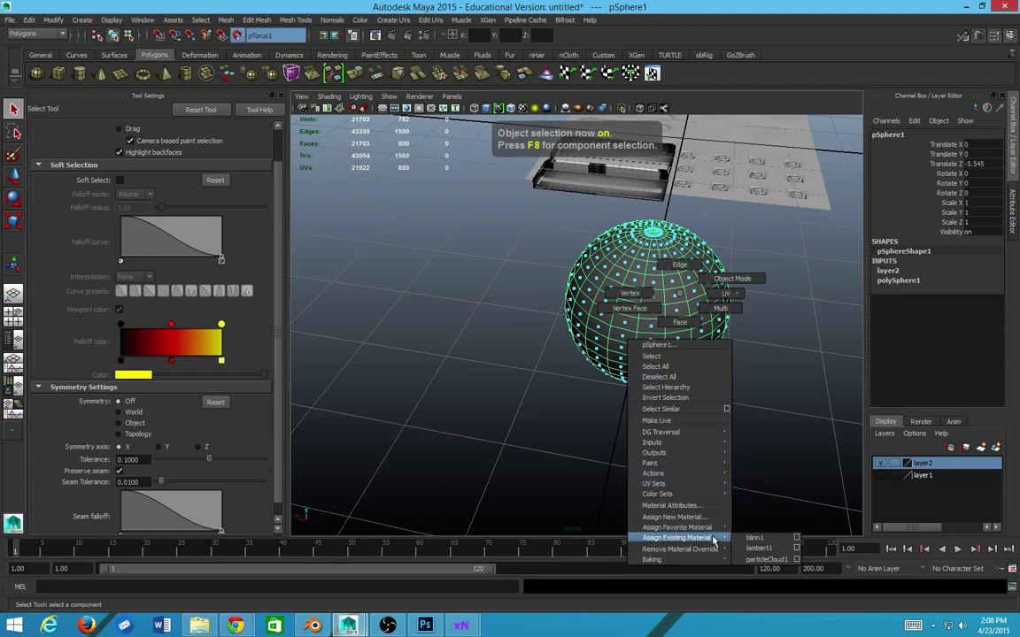
mouse_move(714, 529)
left_click(751, 527)
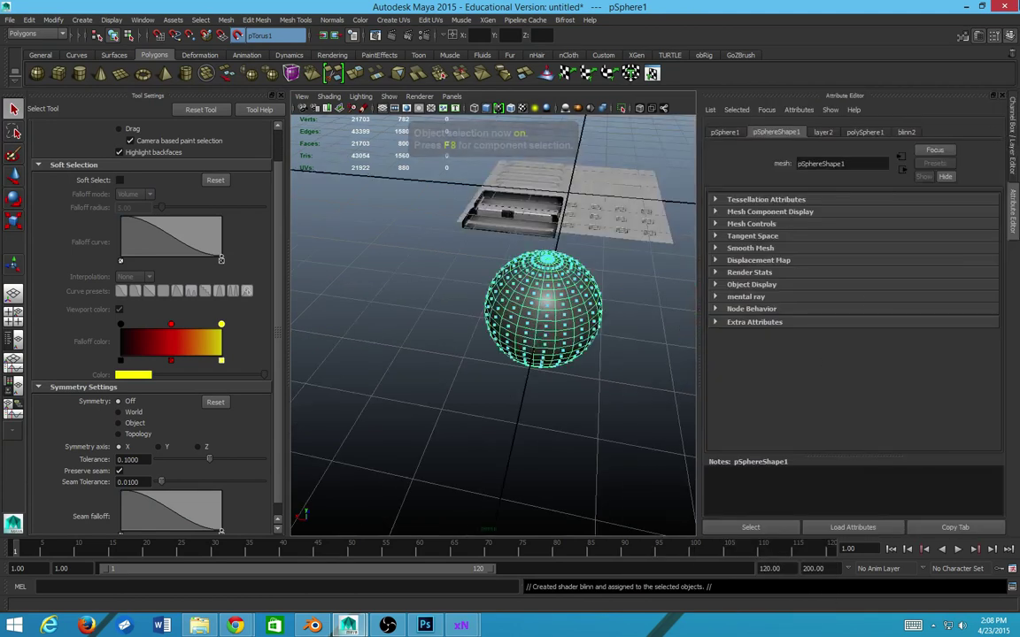
- Connect a File texture to the new Blinn's Color and browse for its image
left_click(914, 132)
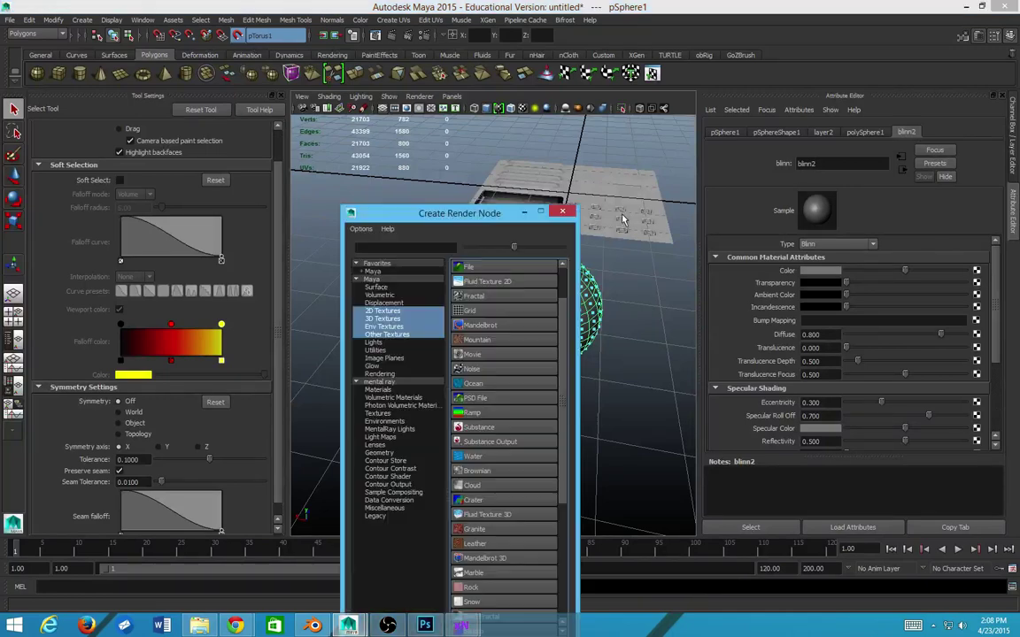
left_click(492, 273)
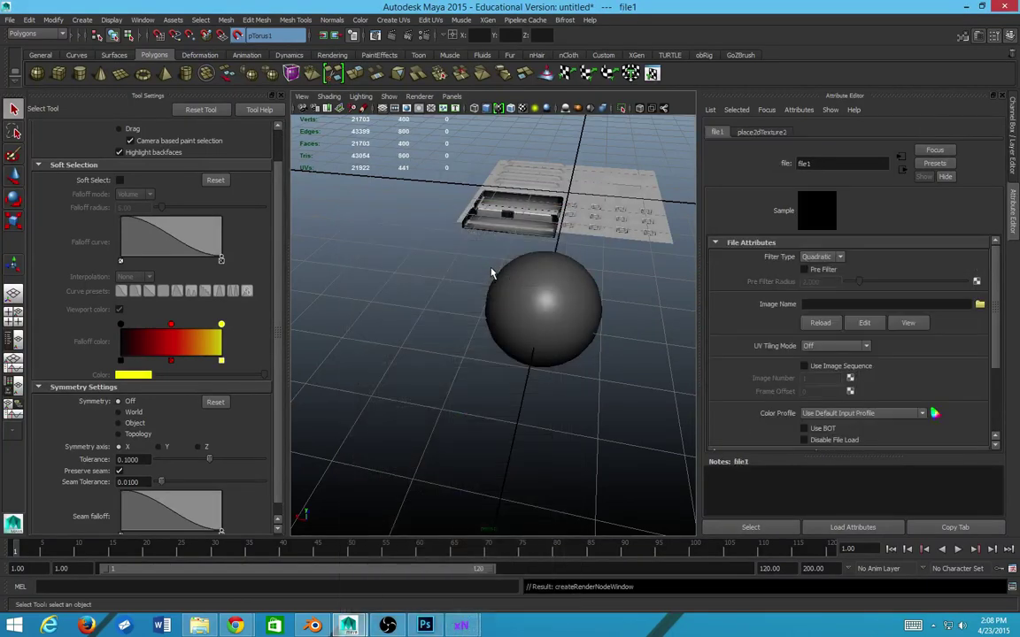
left_click(979, 304)
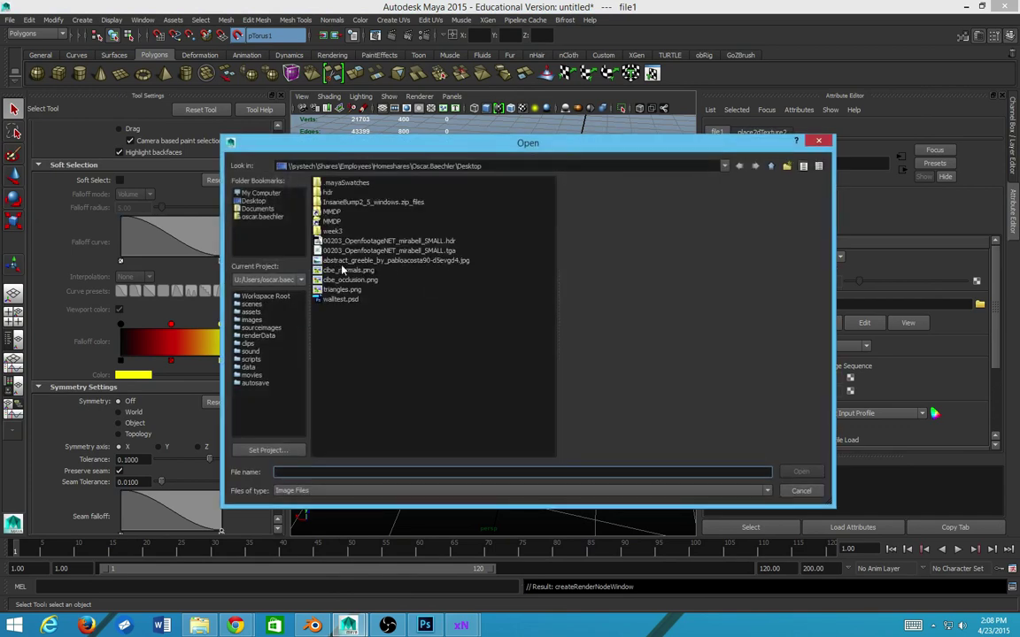
left_click(338, 300)
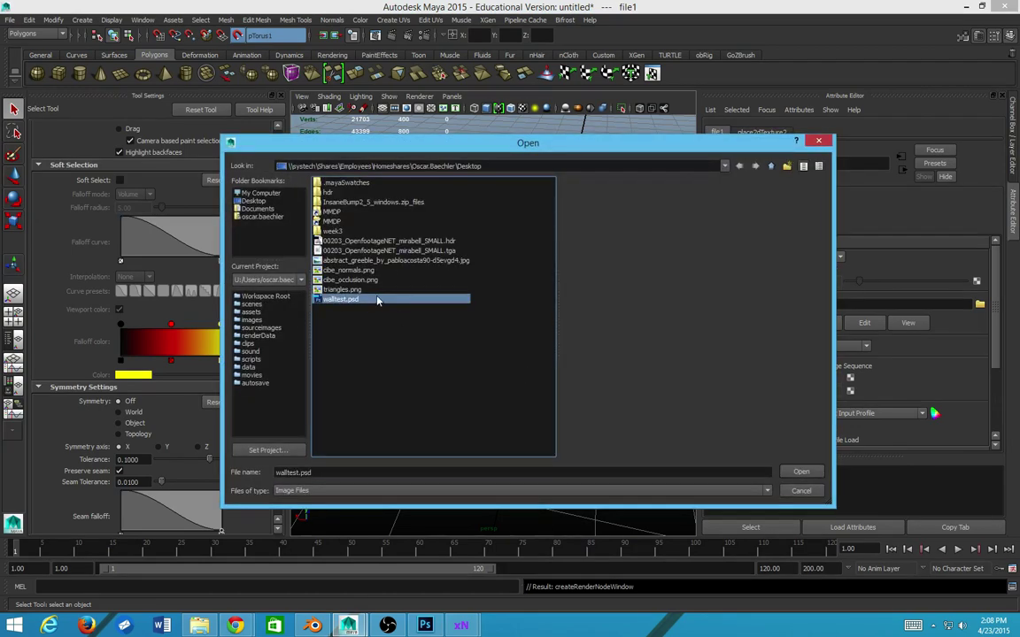
- Switch to Photoshop, check which drive wall_bent_normals is saved on, and return to Maya
key("alt+Tab")
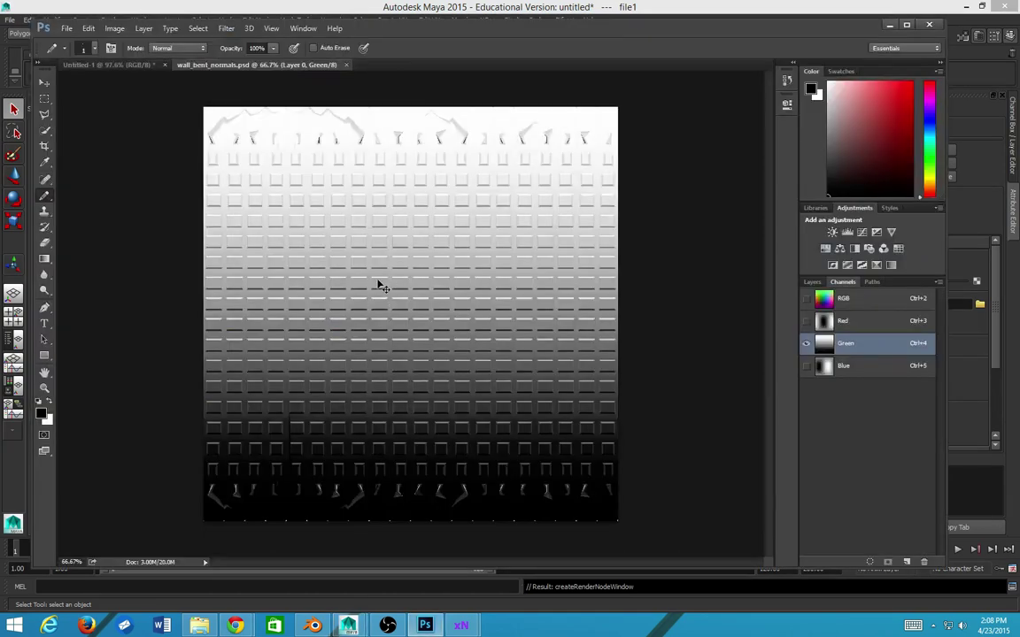
key("ctrl+shift+s")
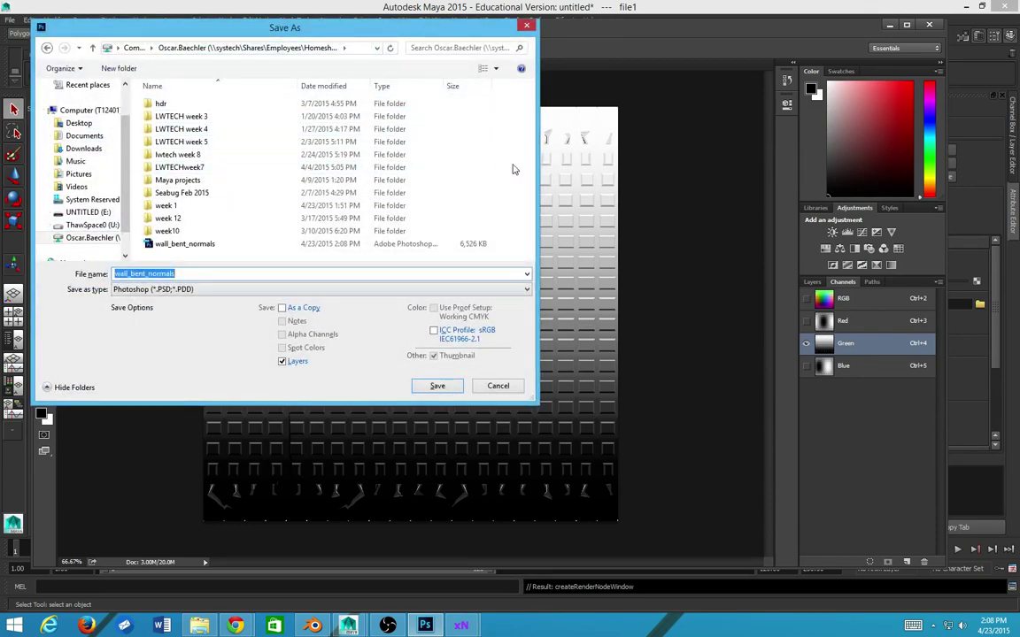
left_click(99, 238)
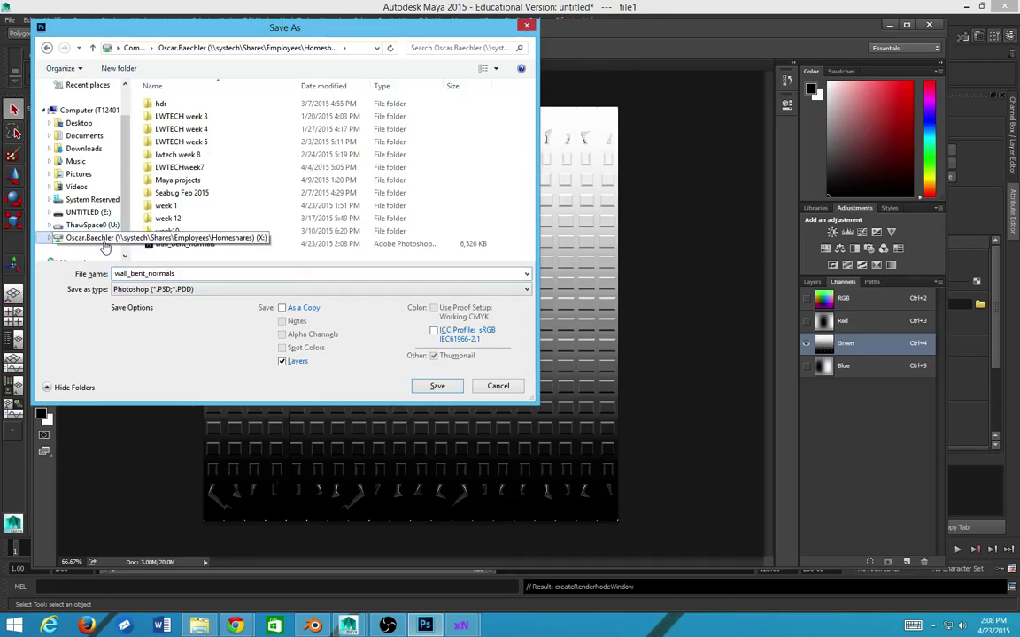
key("Return")
key("alt+Tab")
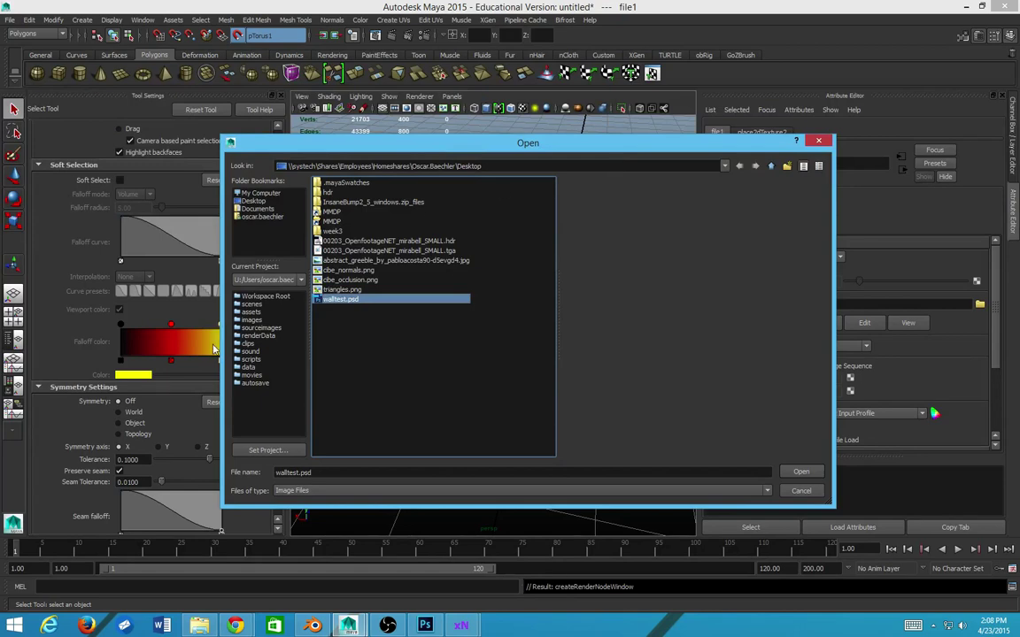
- Load wall_bent_normals.psd from the X: drive as the file texture's image and view it on the sphere
left_click(253, 195)
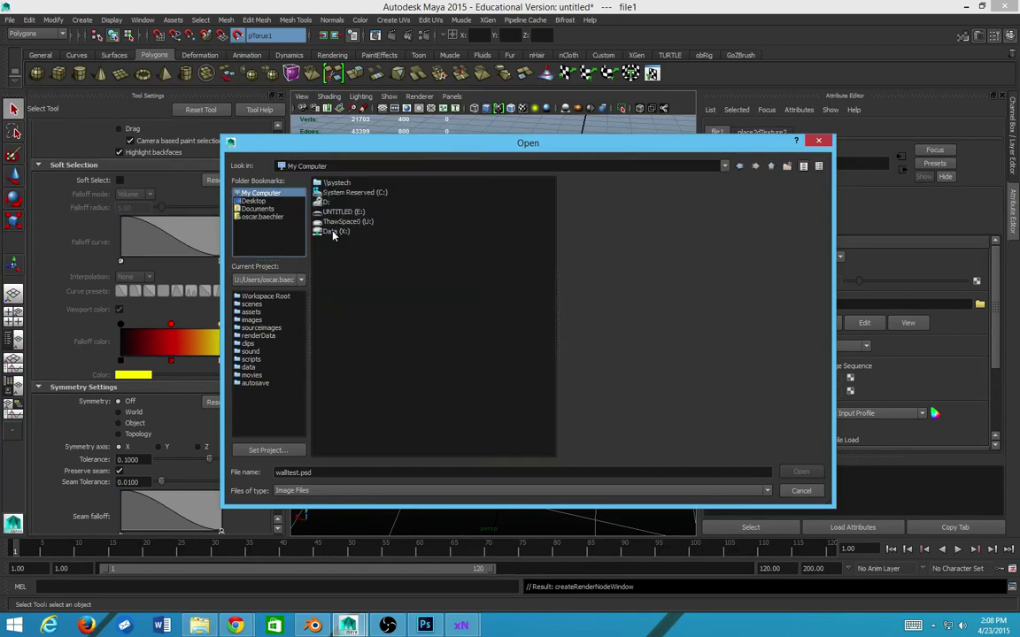
double_click(341, 226)
double_click(334, 329)
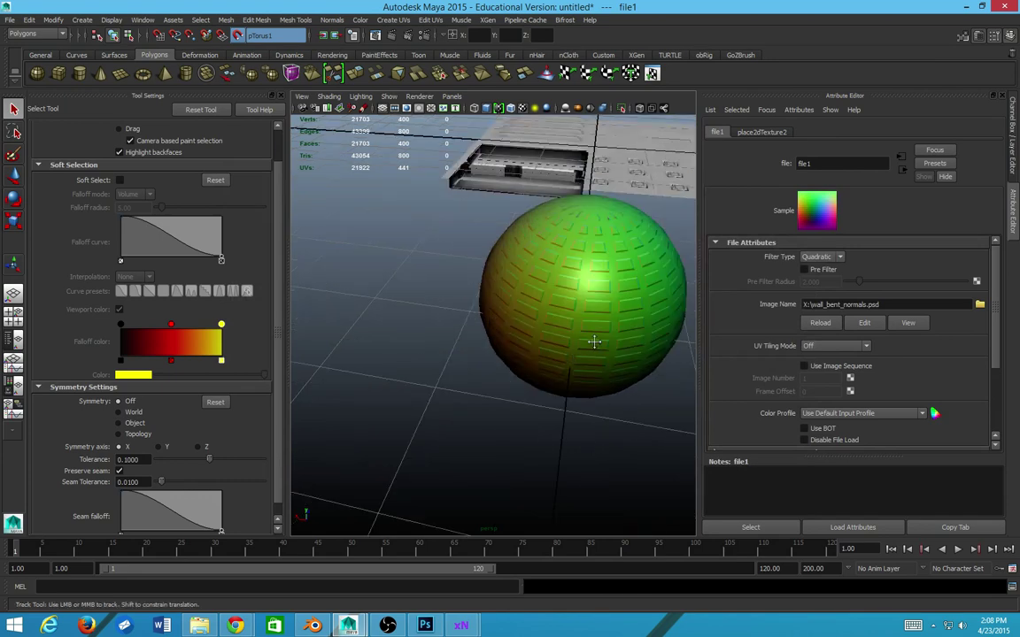
left_click_drag(594, 341, 569, 358)
- Switch to Photoshop, copy the Green channel into a new layer above Layer 0, and save the document
key("alt+Tab")
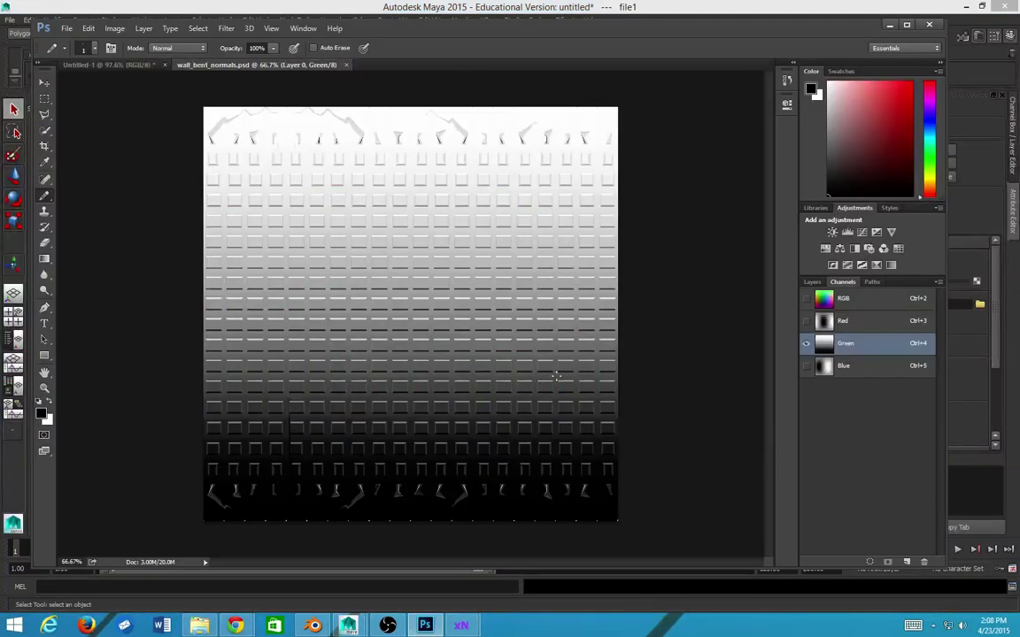
left_click(811, 282)
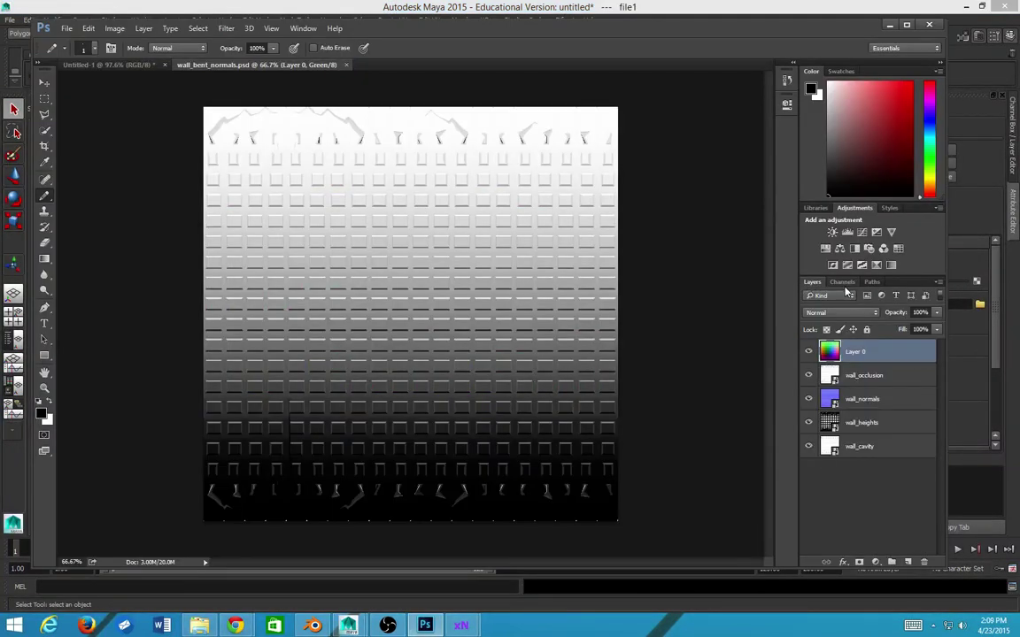
left_click(842, 282)
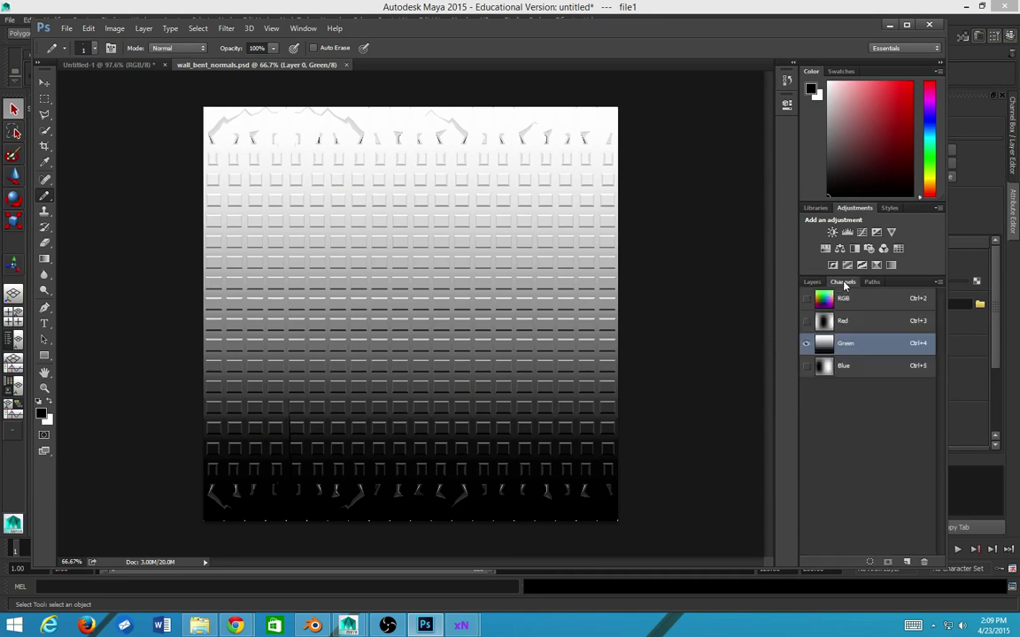
left_click(824, 343, "ctrl")
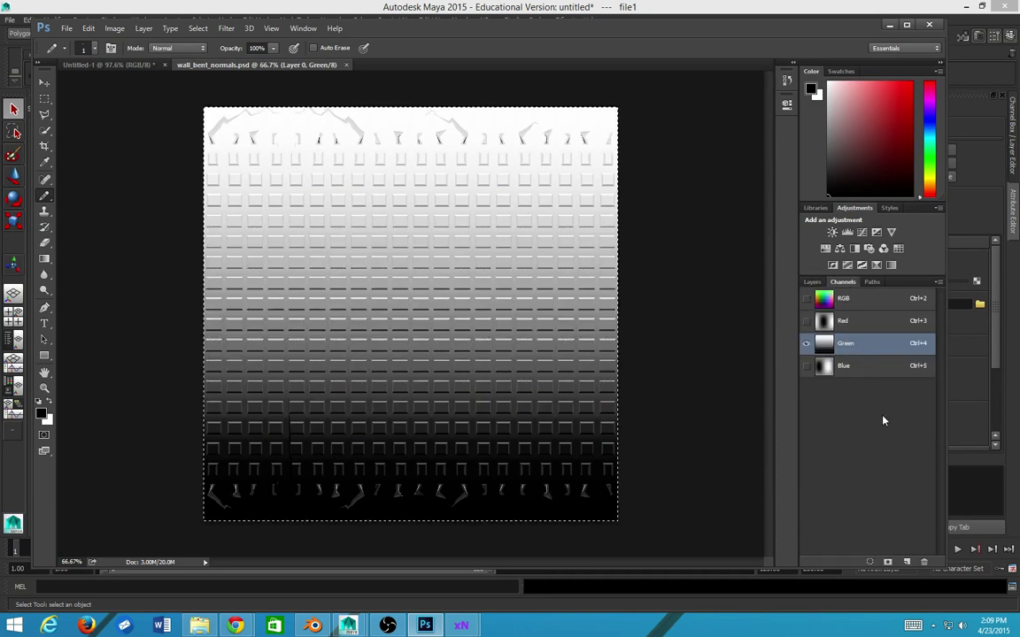
left_click(811, 282)
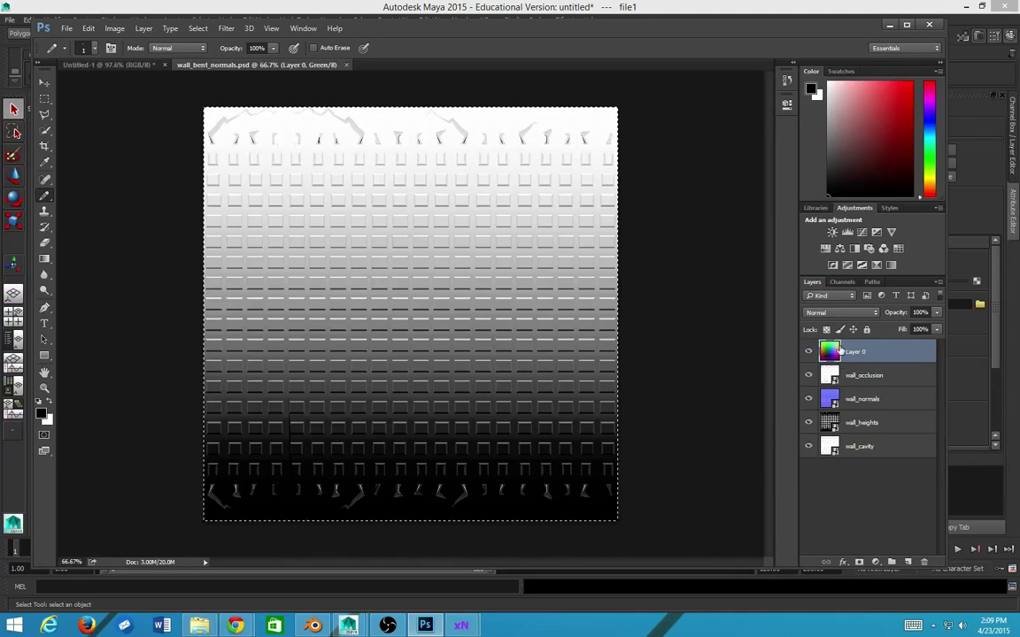
left_click(906, 563)
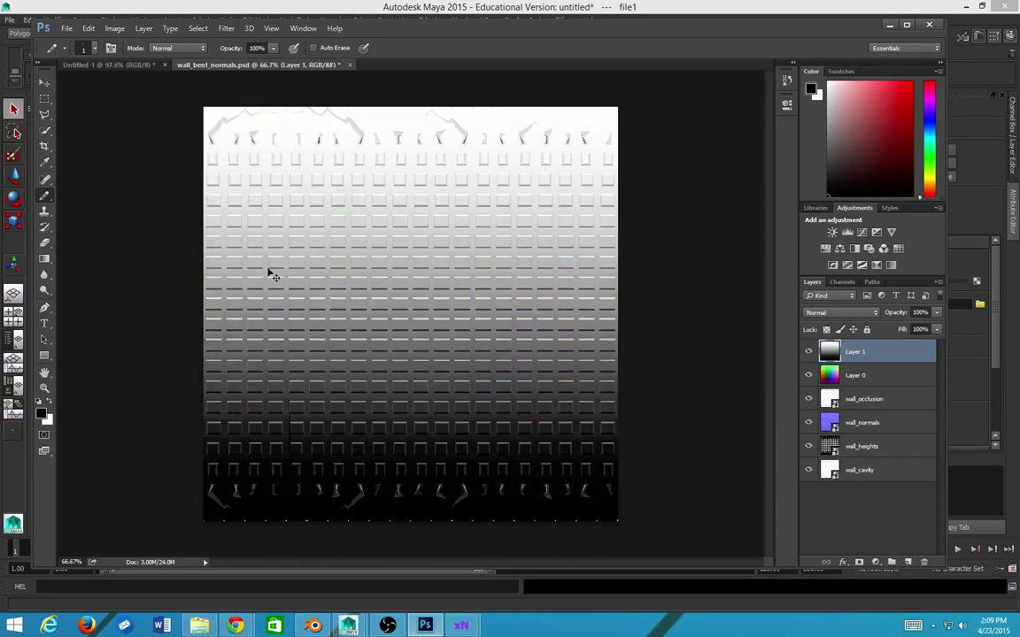
- Switch to Maya and reload the wall_bent_normals.psd file texture on the sphere
key("alt+Tab")
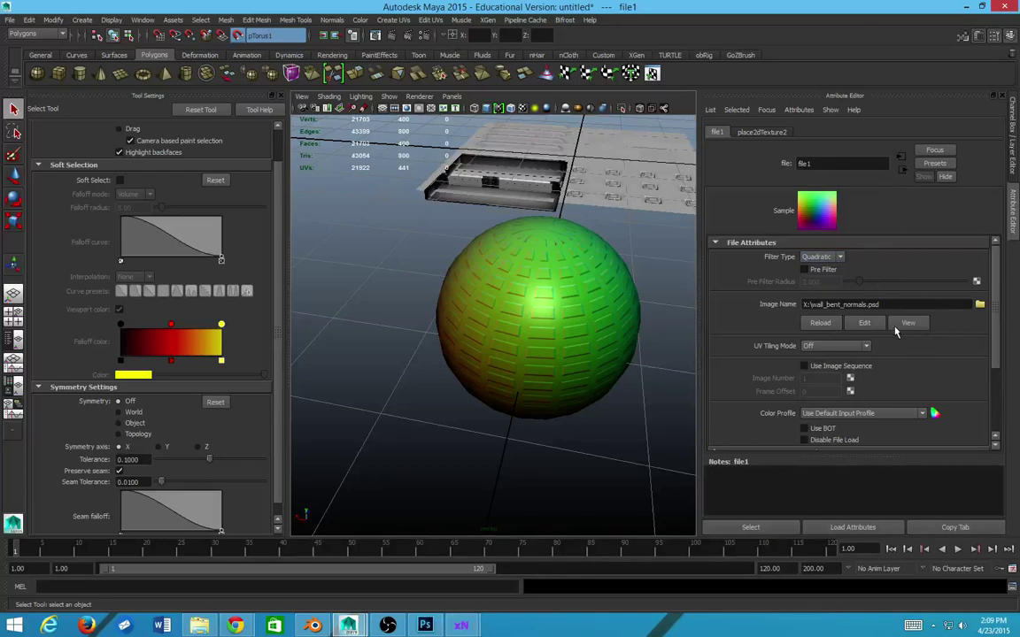
left_click(820, 322)
scroll(514, 310, "down", 3)
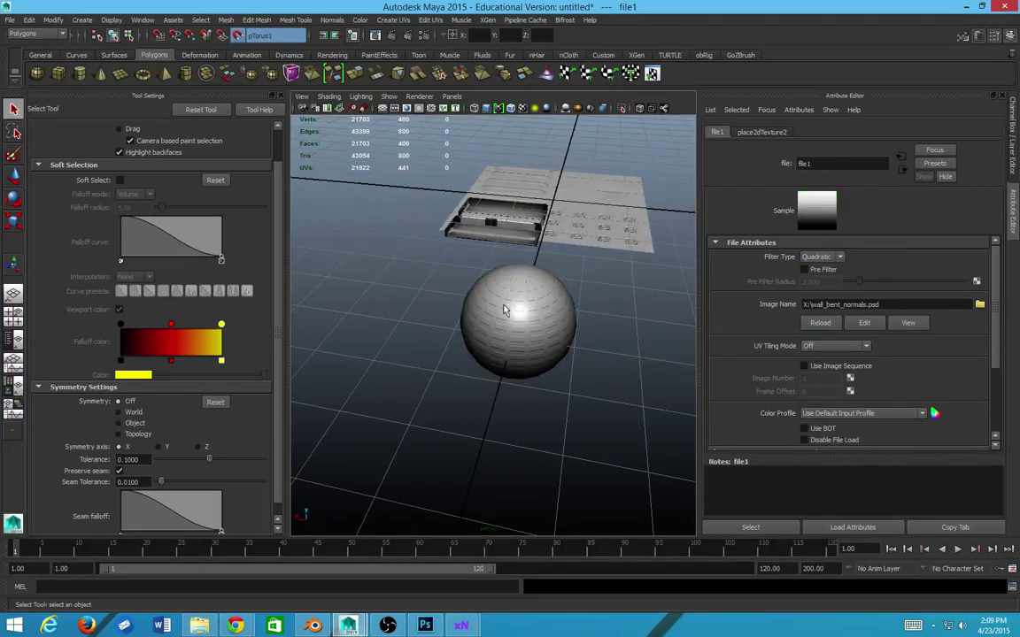
- Set the viewport lighting to Use No Lights and inspect the textured sphere
left_click(360, 96)
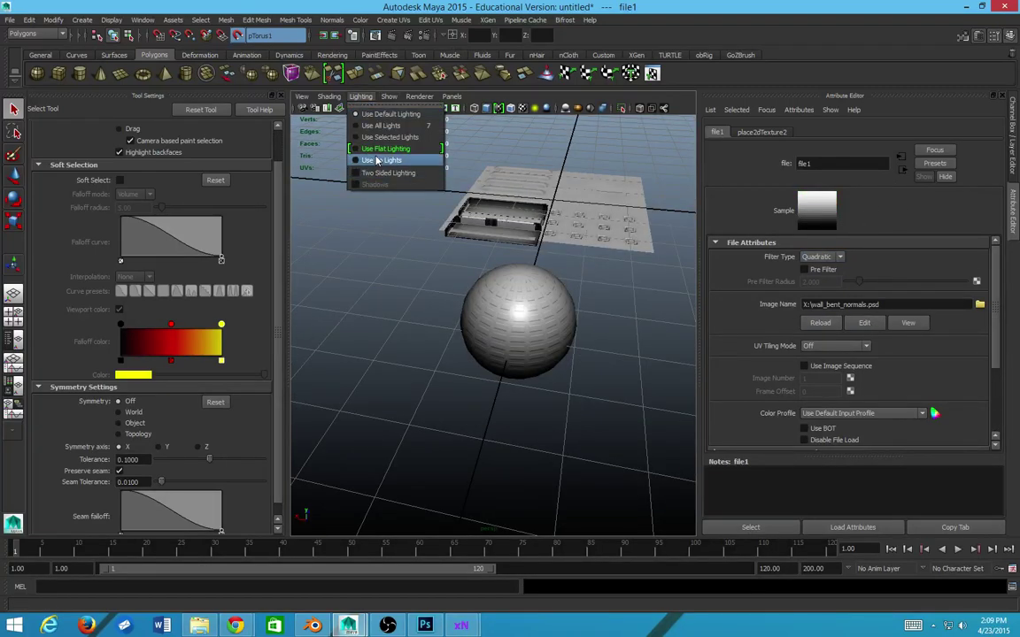
left_click(378, 160)
scroll(452, 323, "up", 3)
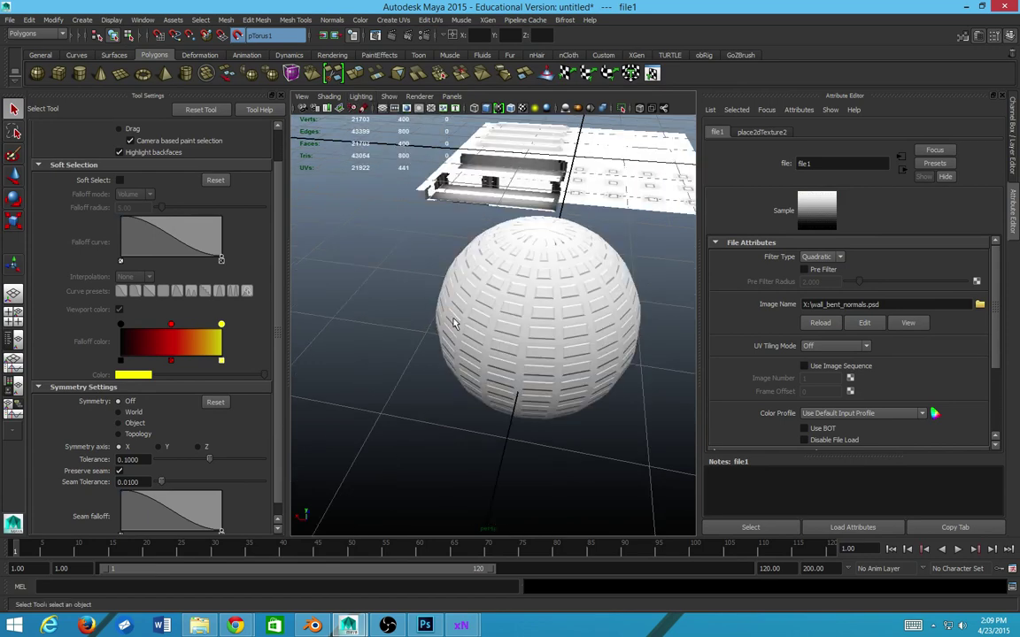
left_click_drag(400, 315, 325, 318)
- Switch to Photoshop, start a Gradient Map adjustment on Layer 1, and open its gradient for editing
key("alt+Tab")
key("alt")
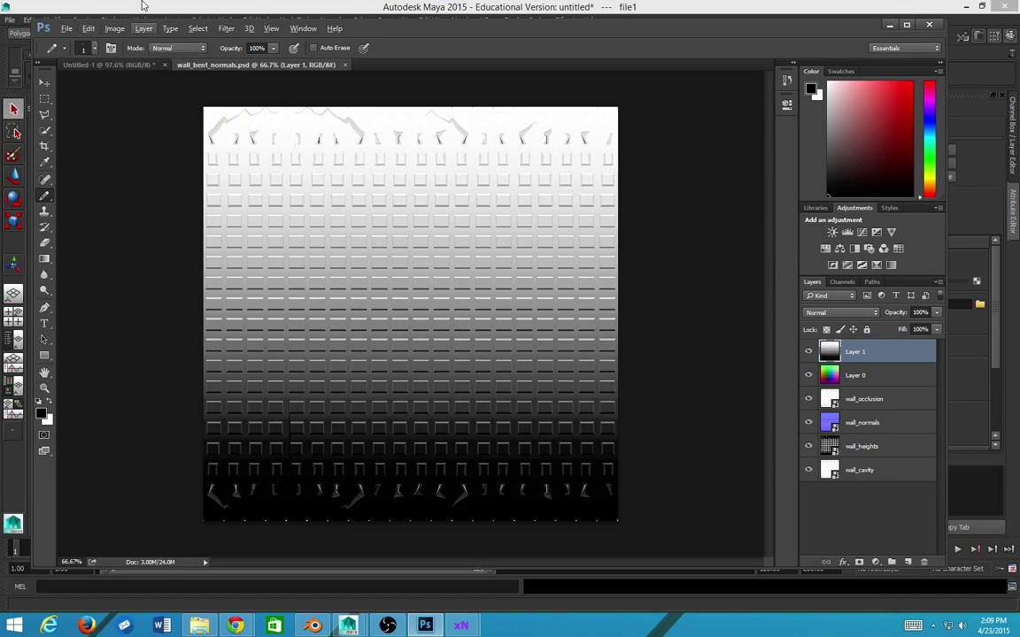
left_click(114, 29)
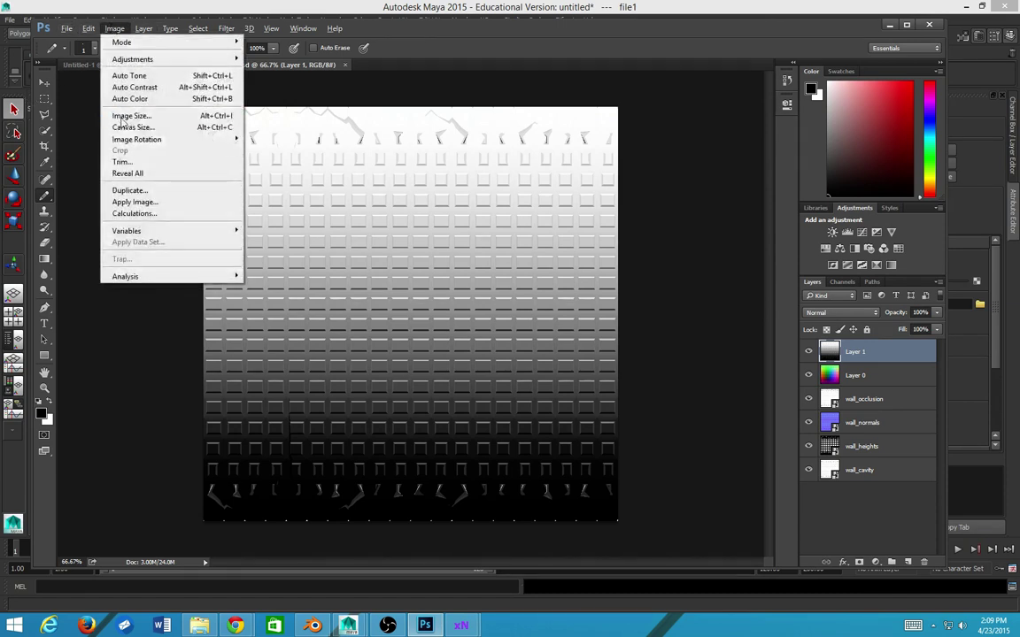
mouse_move(85, 34)
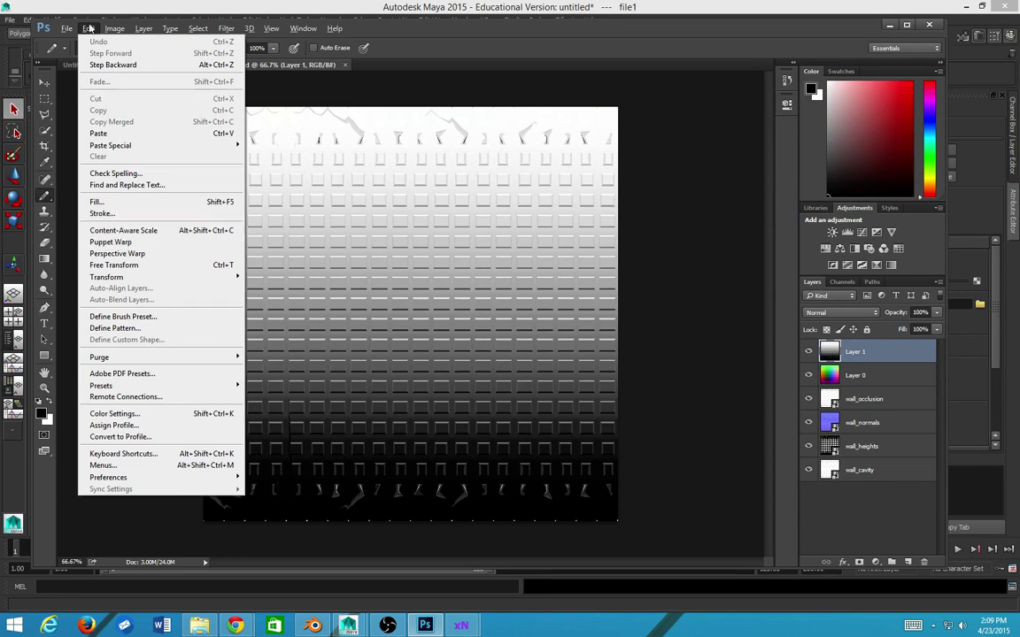
mouse_move(143, 28)
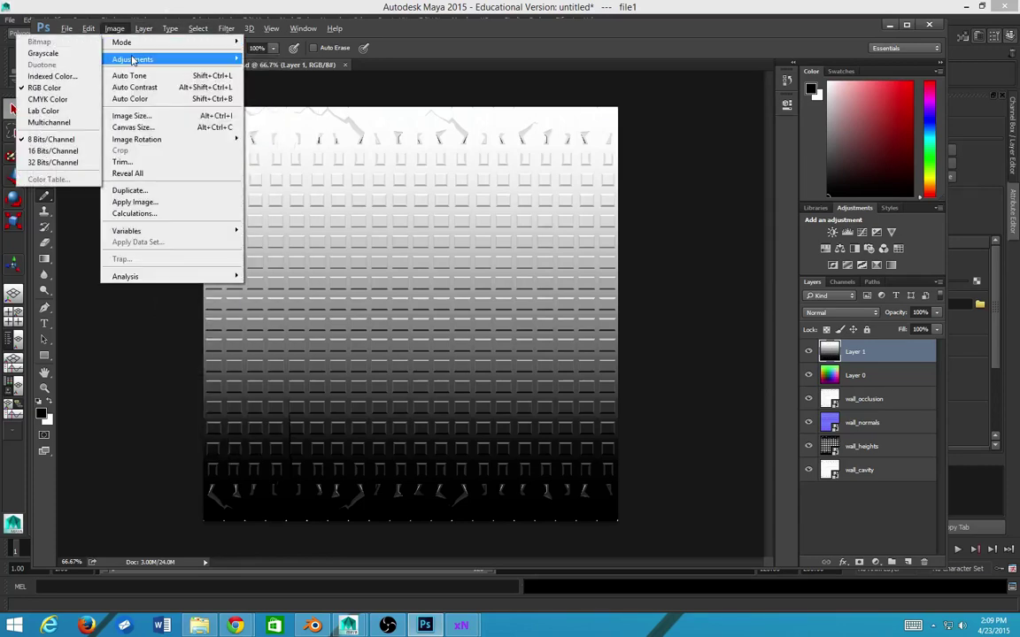
mouse_move(123, 59)
left_click(329, 230)
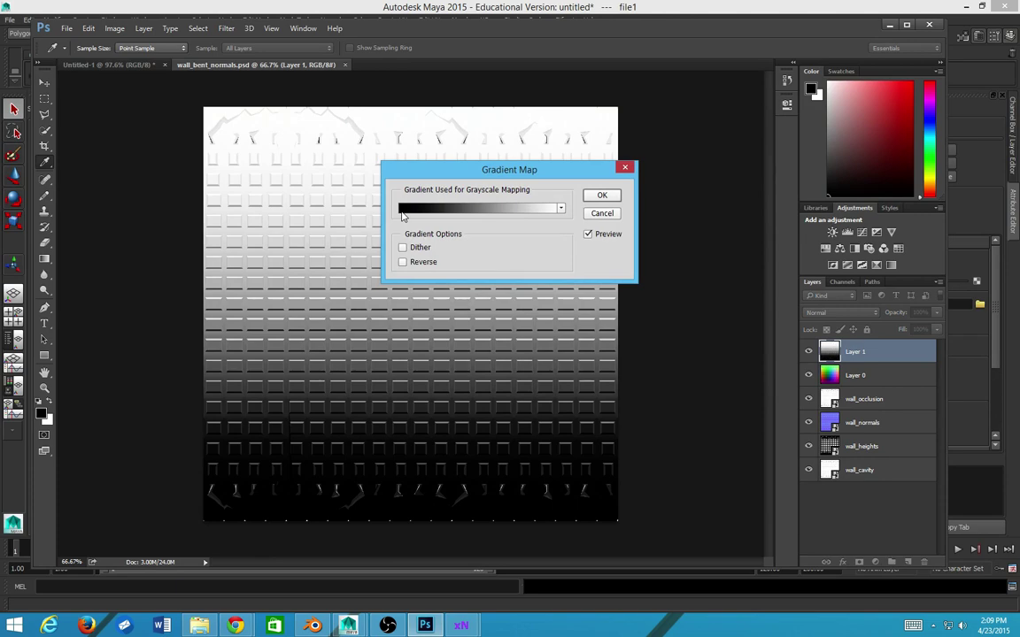
left_click(402, 213)
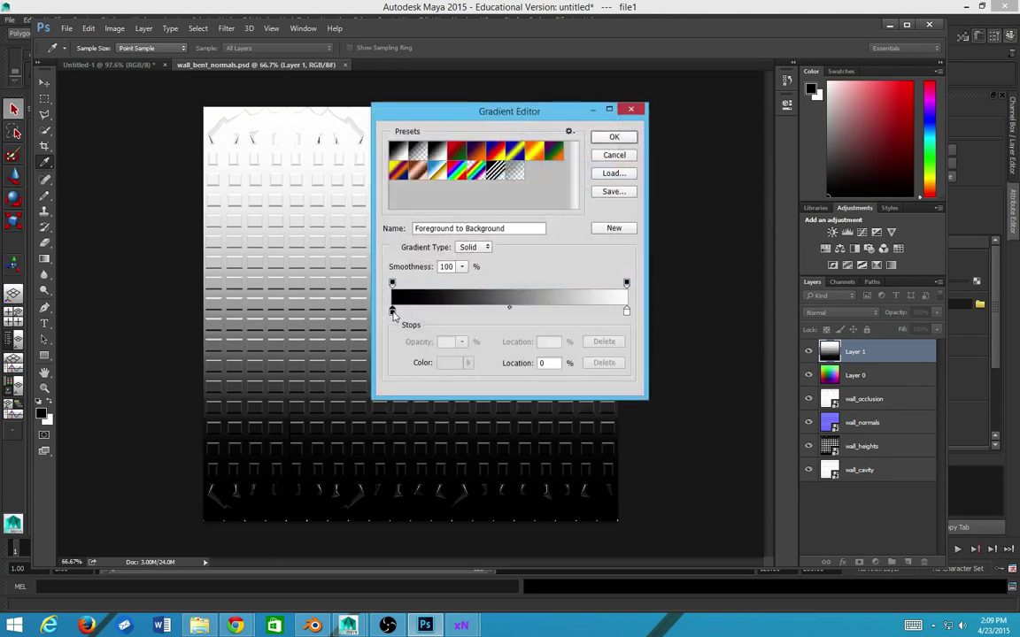
- Move the gradient's black color stop to 28% and set its color to dark purple, hex 292034
left_click_drag(392, 312, 457, 311)
left_click(449, 366)
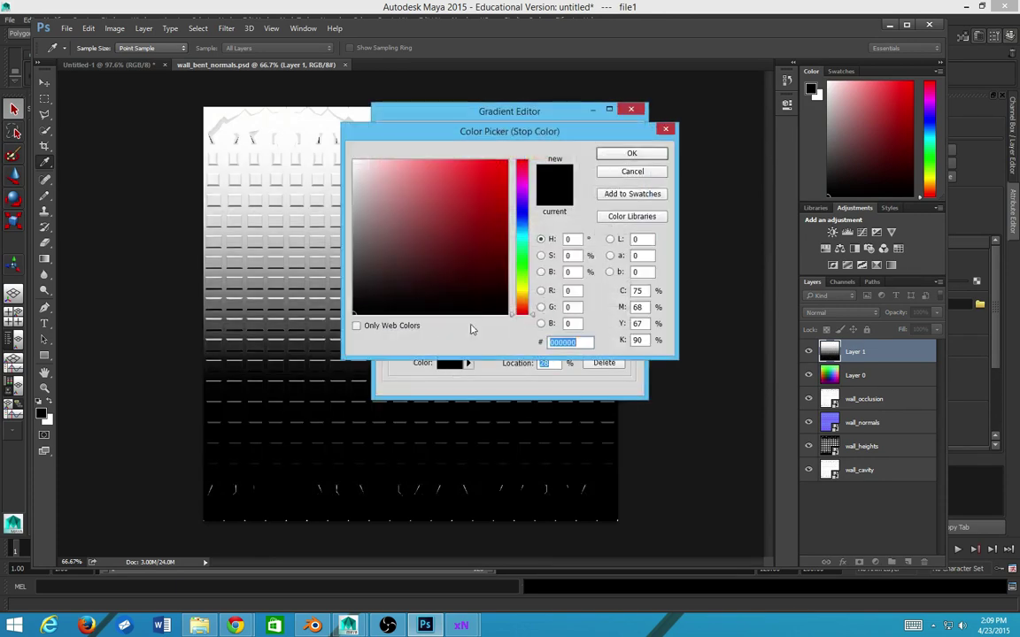
left_click(419, 254)
left_click_drag(419, 254, 414, 282)
left_click_drag(532, 278, 520, 205)
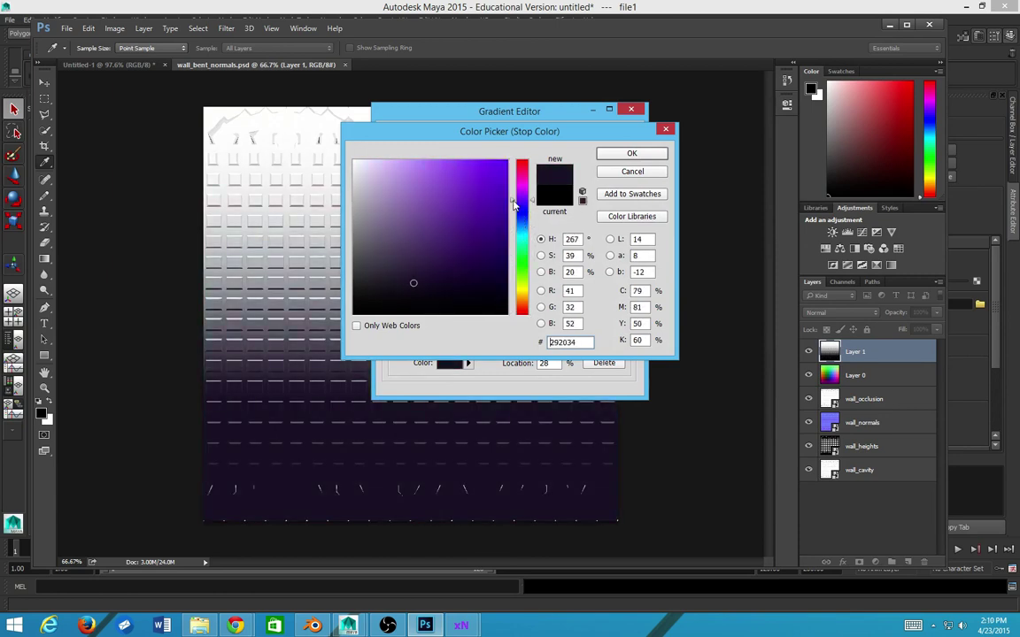
left_click(620, 154)
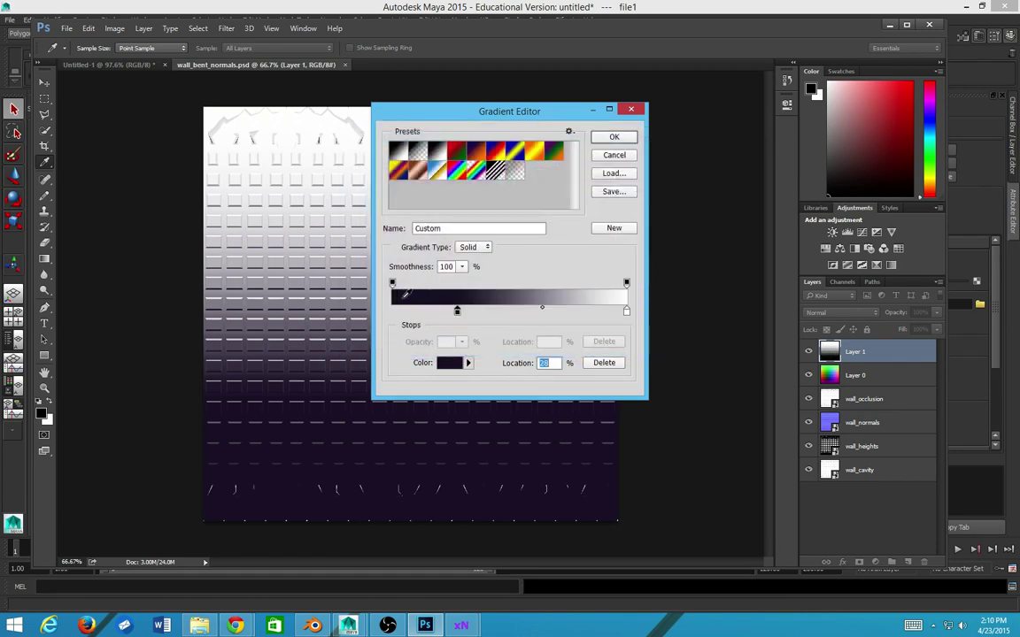
- Add another color stop at 2% near the gradient's dark end, keeping its dark purple color
double_click(396, 310)
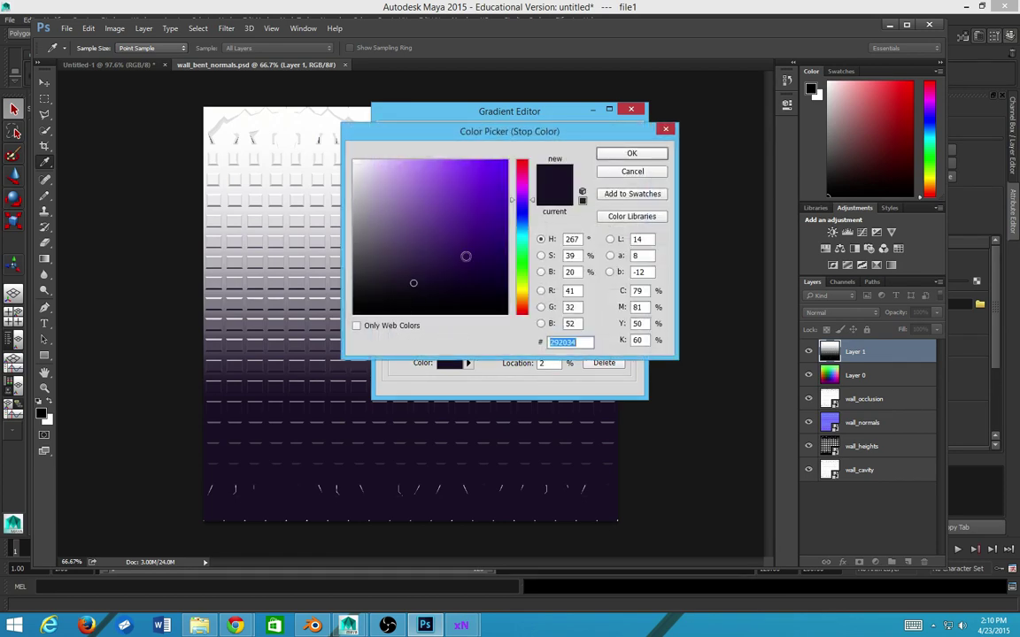
left_click(624, 174)
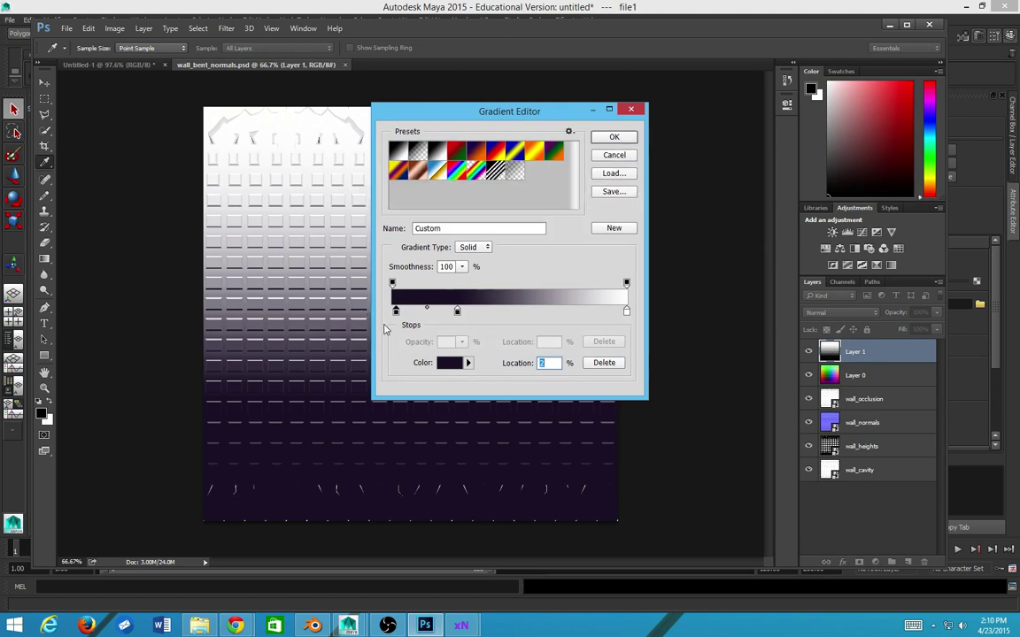
- Set the gradient's dark end stop to a muted teal (#506d6d) and apply the gradient map to Layer 1
left_click(449, 364)
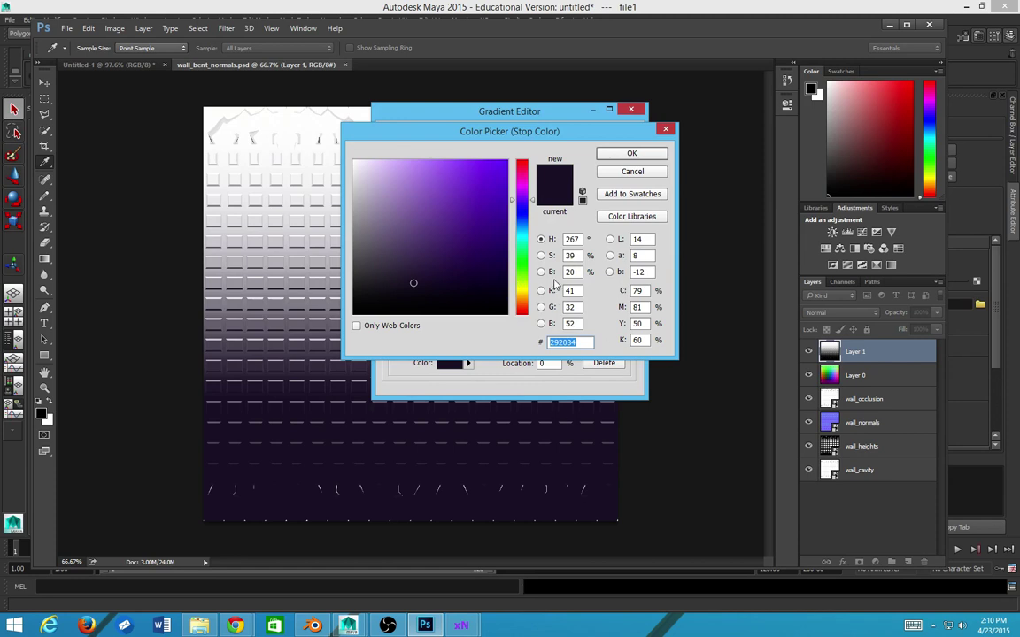
left_click(523, 237)
mouse_move(390, 246)
left_mouse_down()
mouse_move(423, 275)
mouse_move(383, 268)
mouse_move(393, 249)
left_mouse_up()
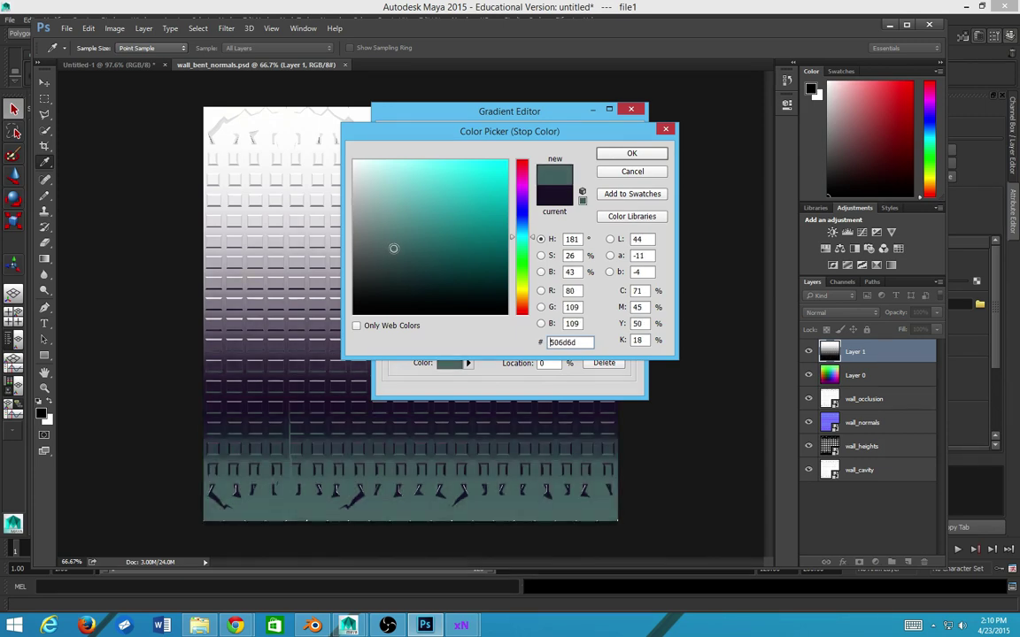
left_click(666, 153)
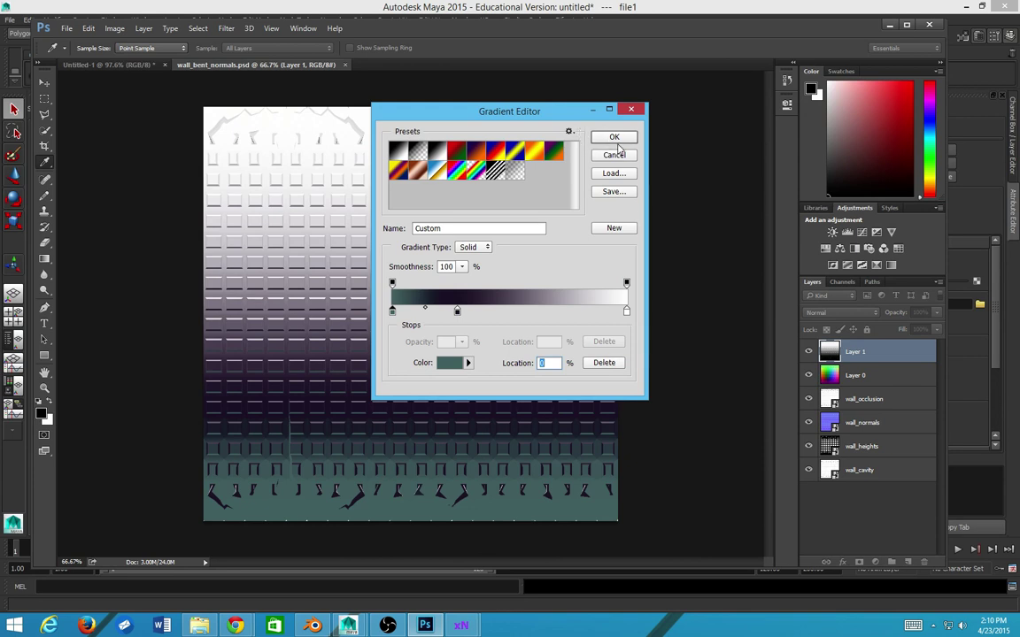
left_click(630, 139)
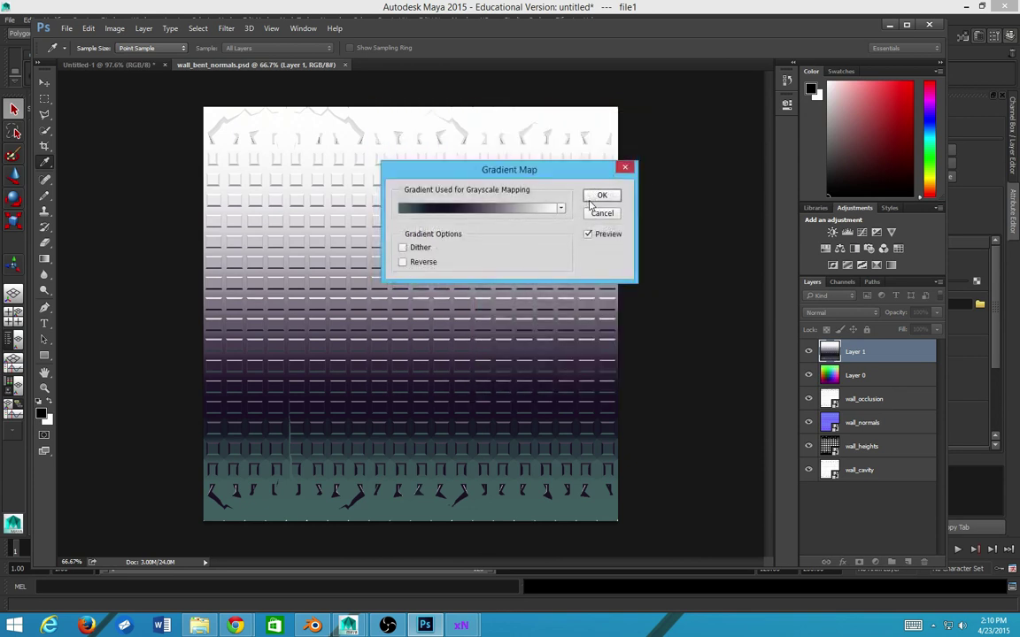
left_click(598, 196)
key("ctrl+w")
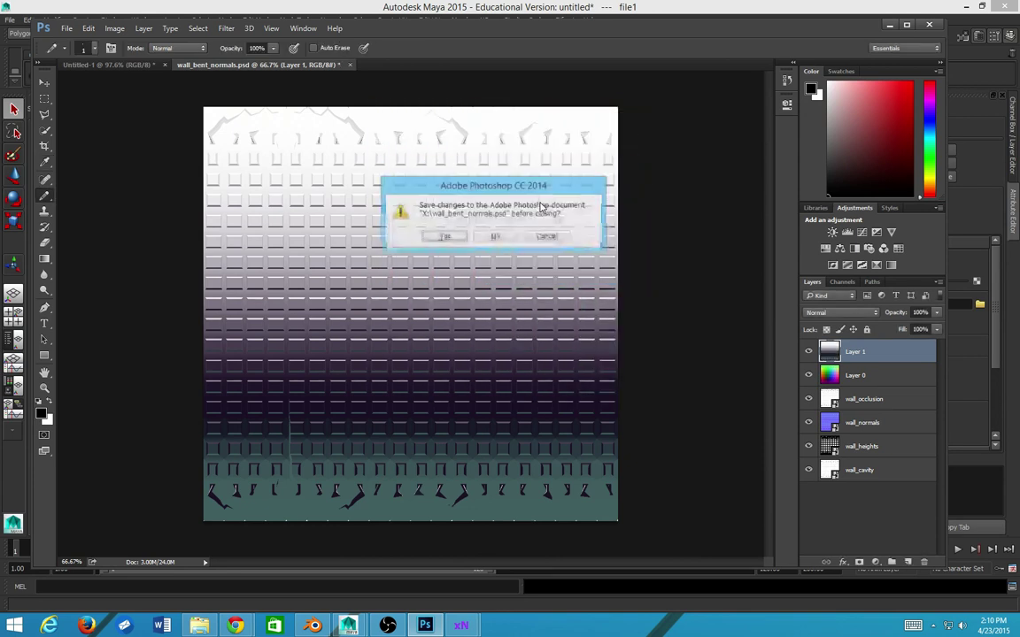
left_click(548, 238)
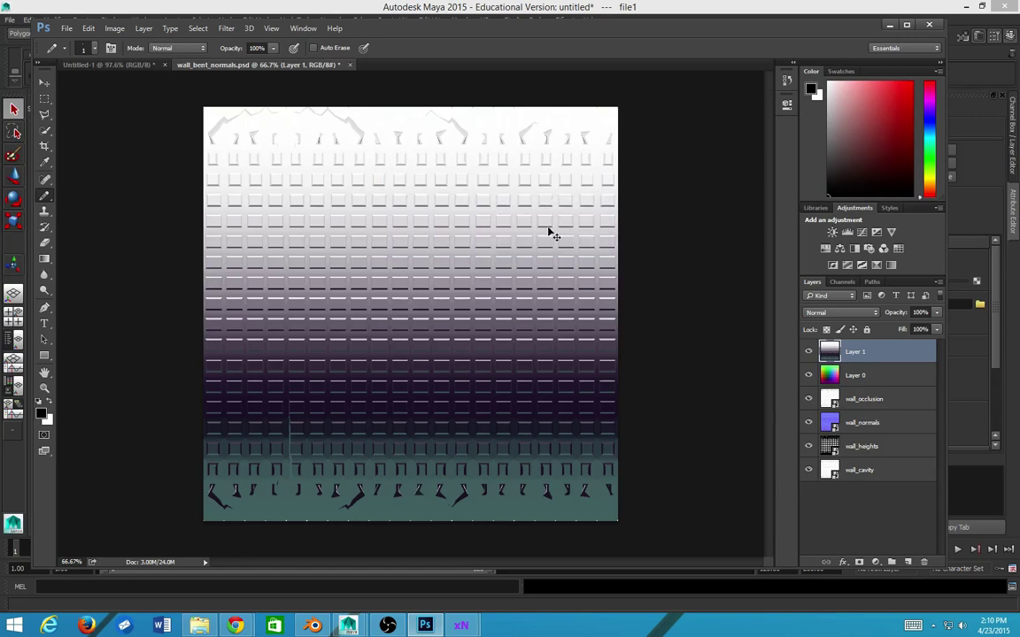
- Switch to Maya, reload the wall_bent_normals.psd file texture and inspect the shading around the sphere
key("alt+Tab")
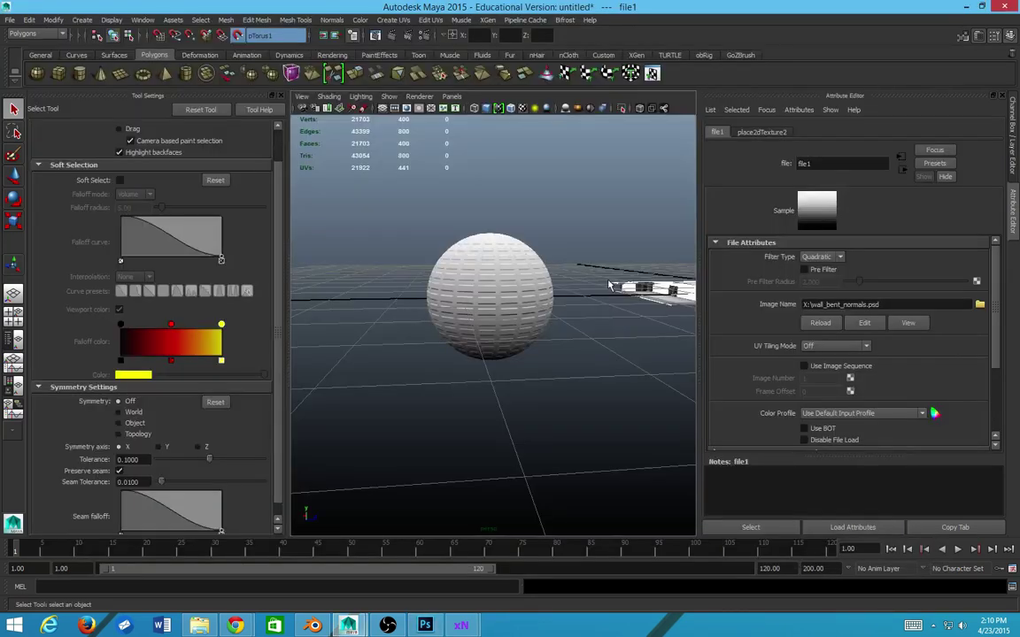
scroll(496, 386, "up", 3)
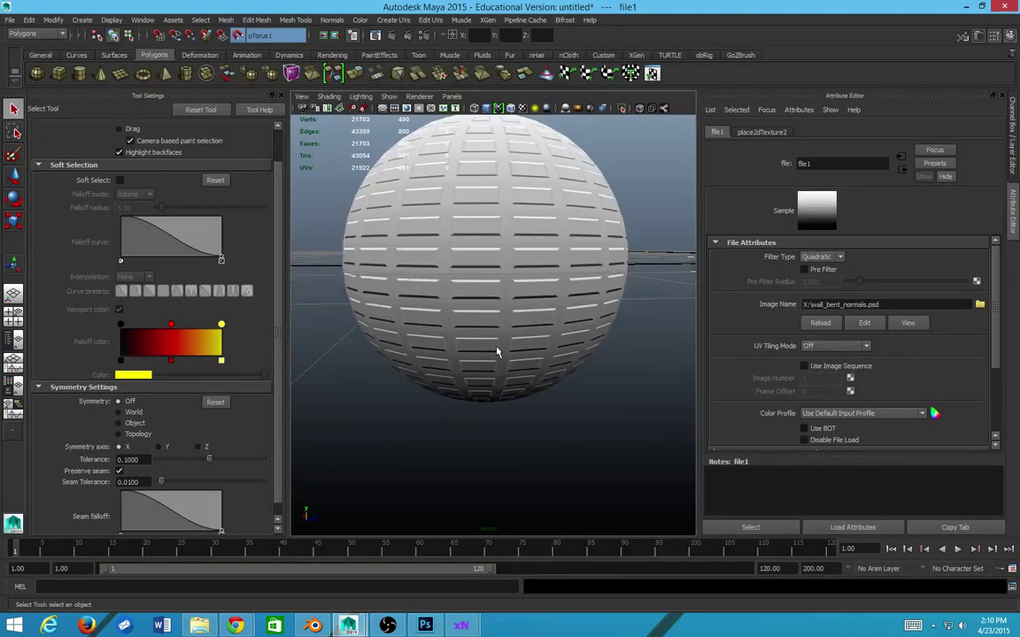
scroll(487, 225, "down", 1)
mouse_move(488, 225)
left_mouse_down()
mouse_move(521, 259)
mouse_move(486, 209)
left_mouse_up()
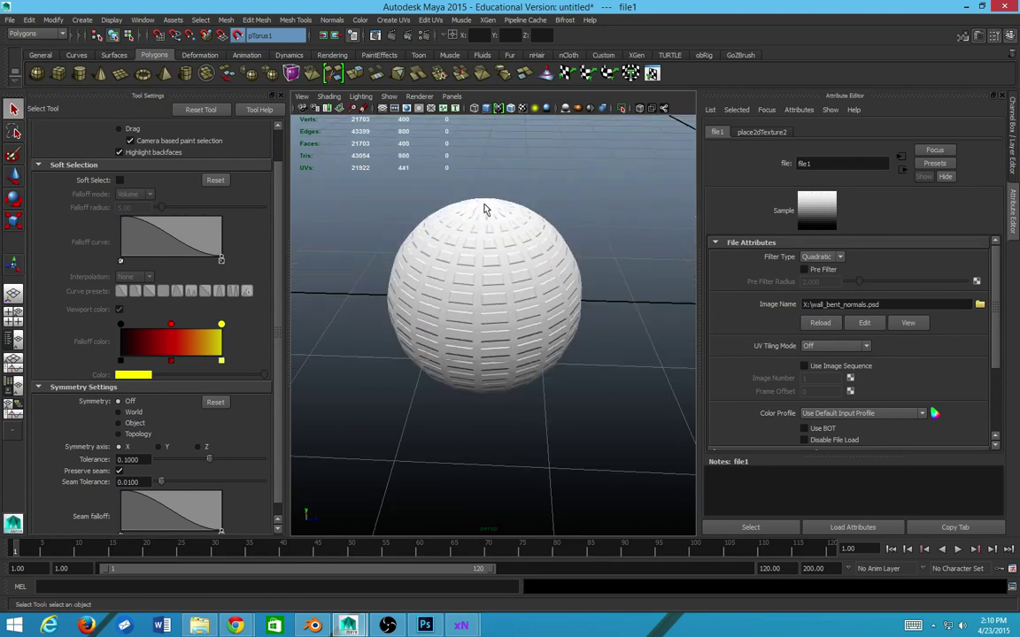
scroll(519, 274, "down", 5)
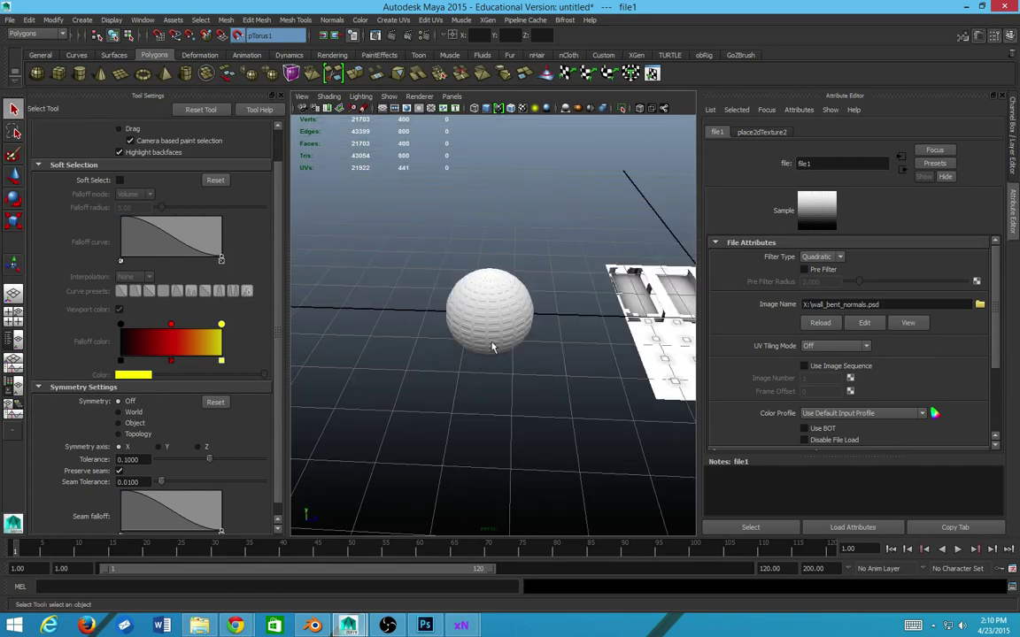
left_click(819, 323)
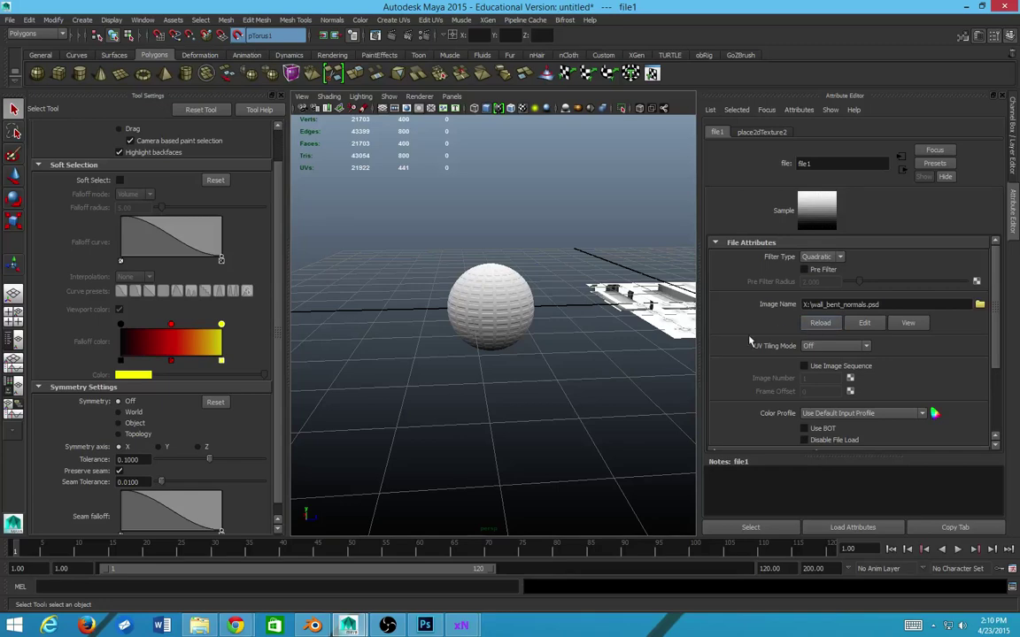
scroll(570, 323, "up", 5)
scroll(492, 343, "down", 4)
mouse_move(492, 344)
left_mouse_down()
mouse_move(546, 332)
mouse_move(653, 337)
mouse_move(514, 345)
mouse_move(586, 352)
left_mouse_up()
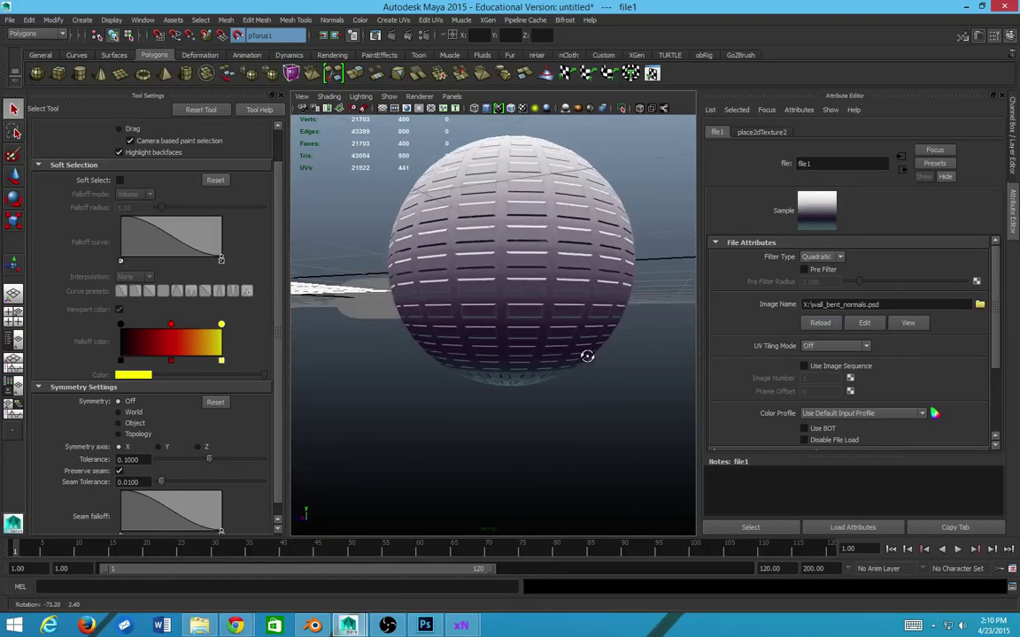
- Back in Photoshop, undo the gradient map and start a new one on Layer 1 with its black stop at 32% recoloured to #211636
key("alt+Tab")
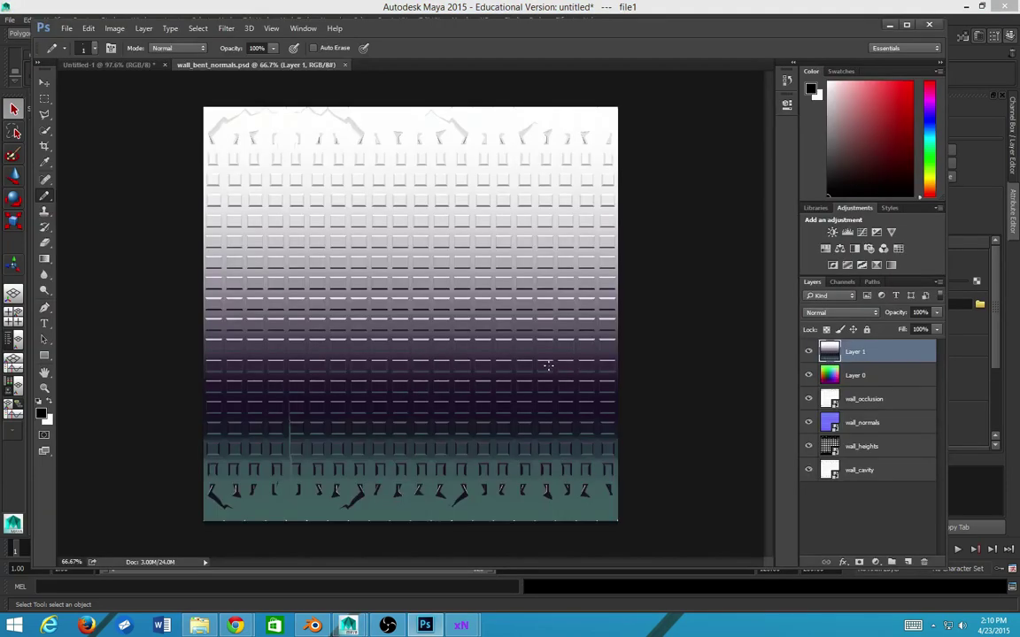
left_click(114, 29)
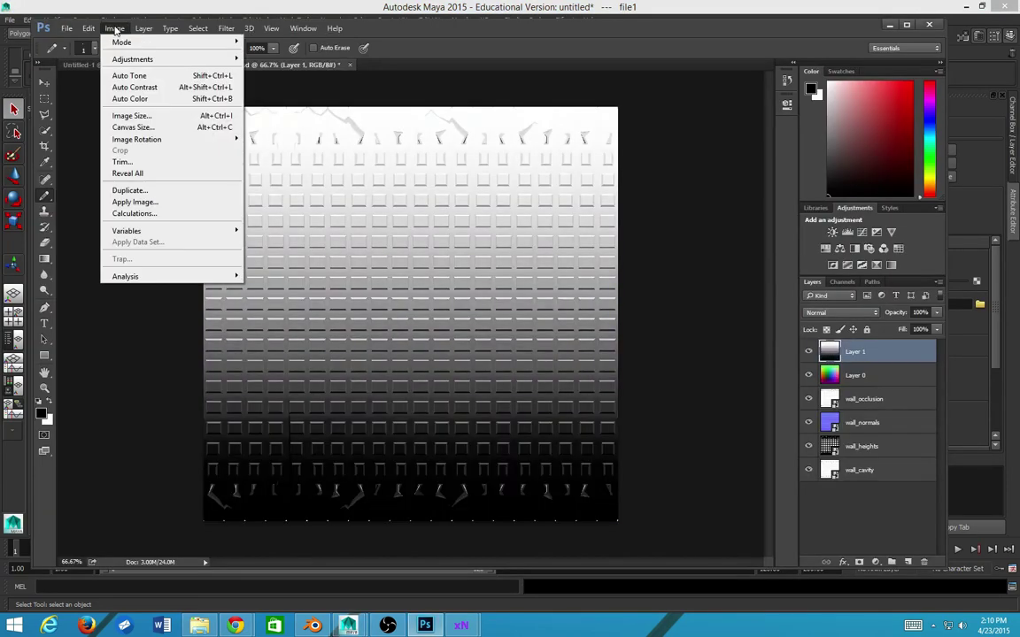
mouse_move(131, 58)
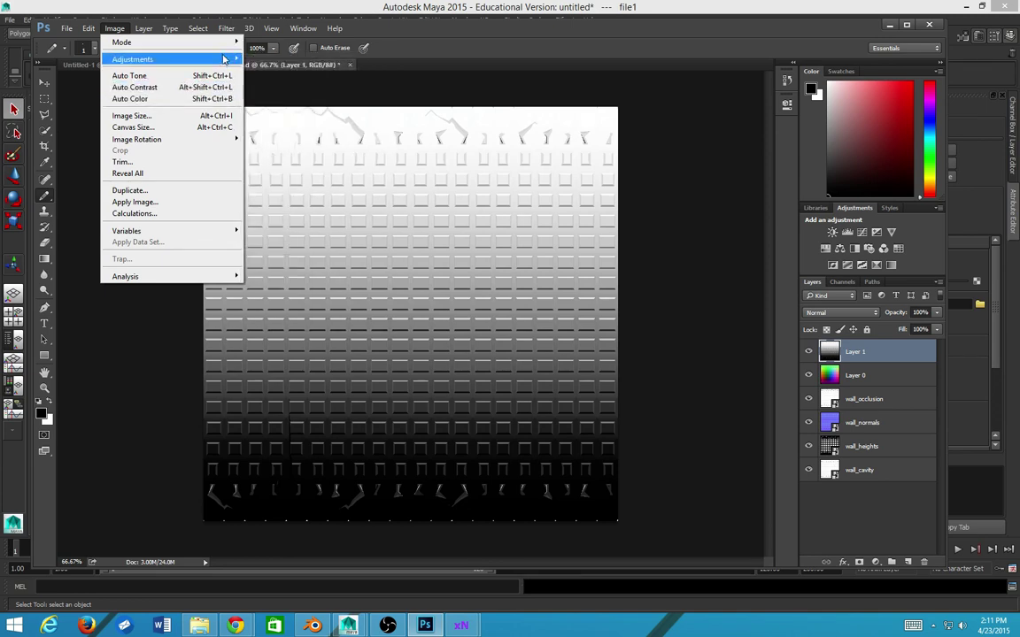
mouse_move(235, 62)
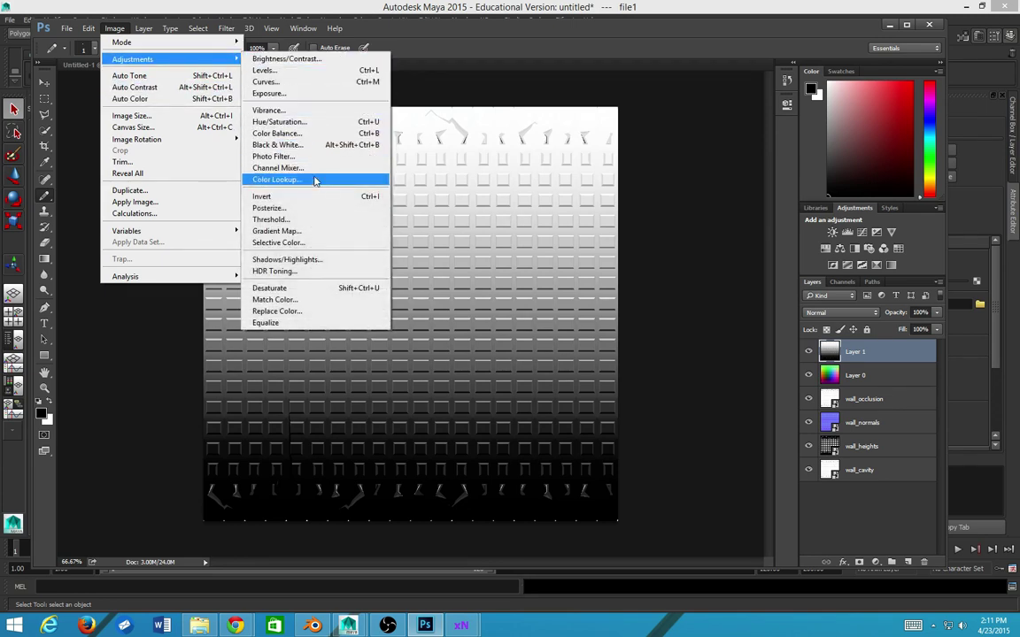
left_click(312, 230)
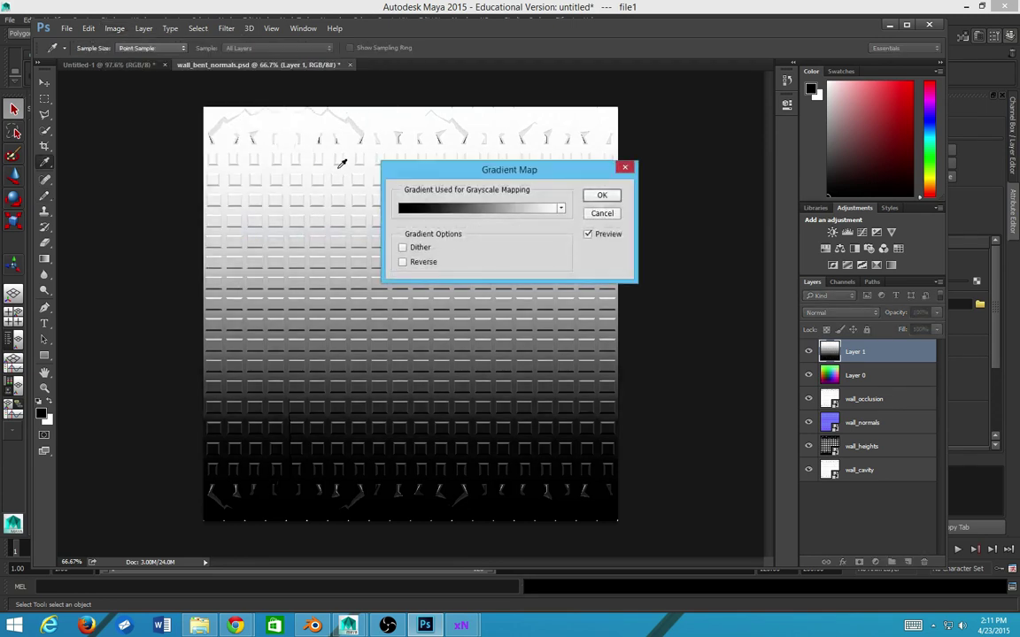
left_click(453, 211)
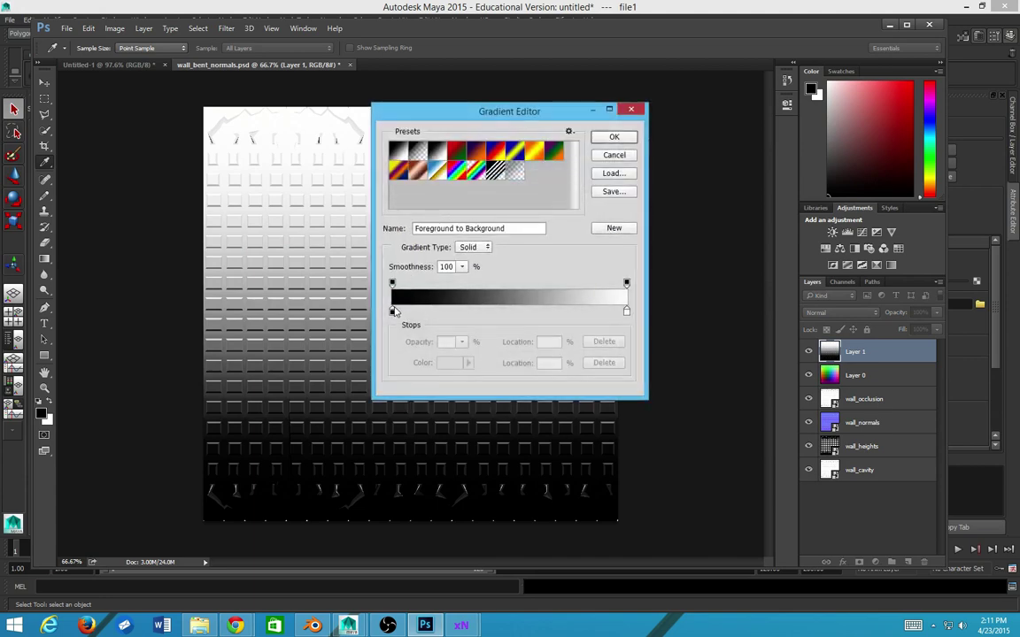
left_click_drag(396, 312, 466, 312)
left_click(448, 363)
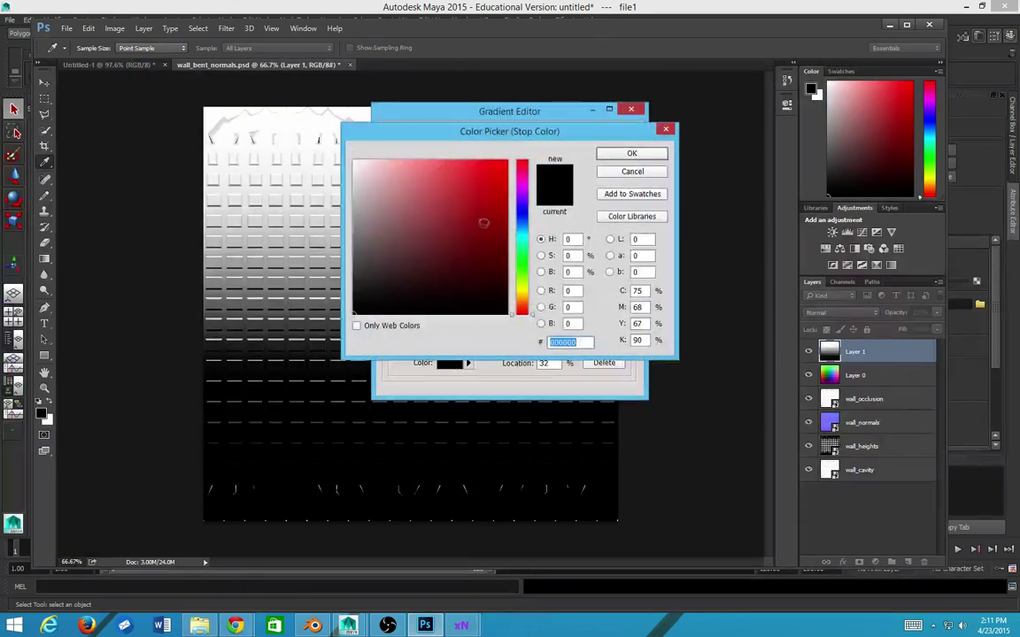
mouse_move(526, 196)
left_mouse_down()
mouse_move(524, 183)
mouse_move(530, 209)
left_mouse_up()
left_click_drag(442, 218, 438, 271)
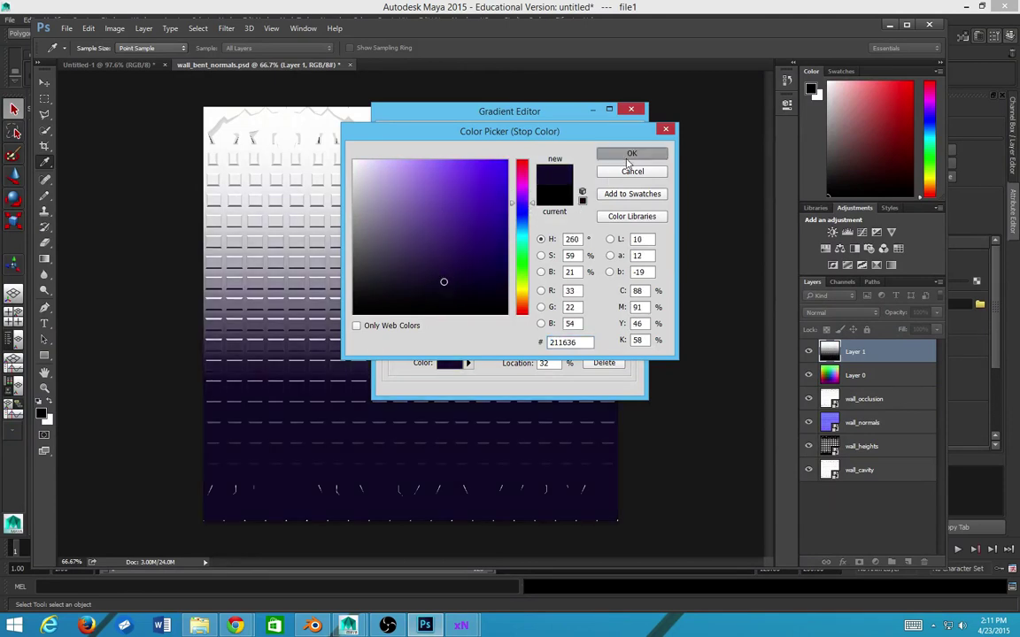
left_click(631, 153)
- Add a dark teal stop (#234143) at 2% in the gradient, apply the gradient map and save the document
double_click(400, 310)
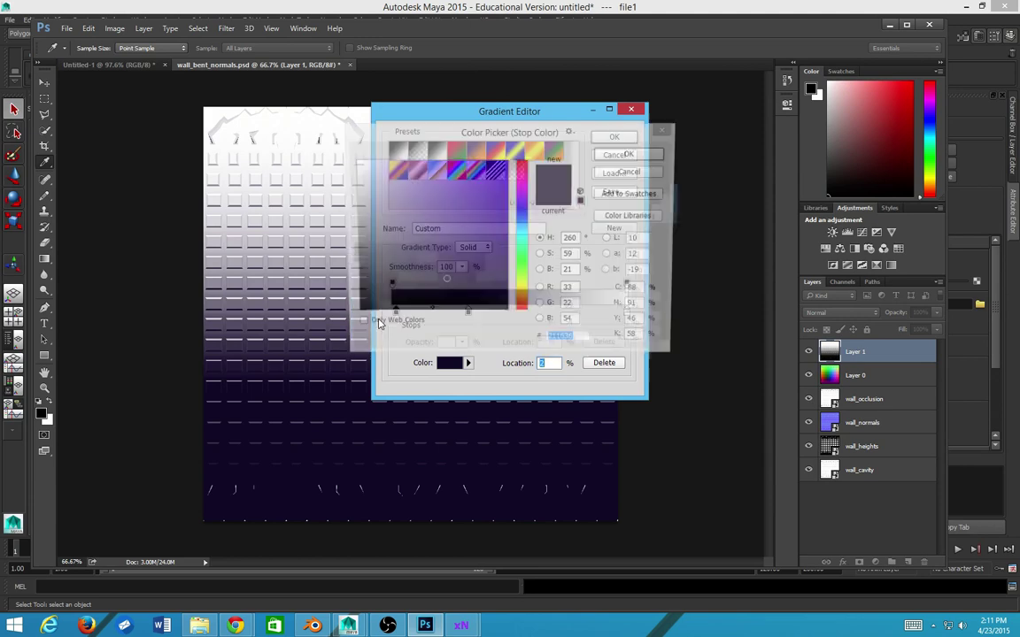
left_click(423, 261)
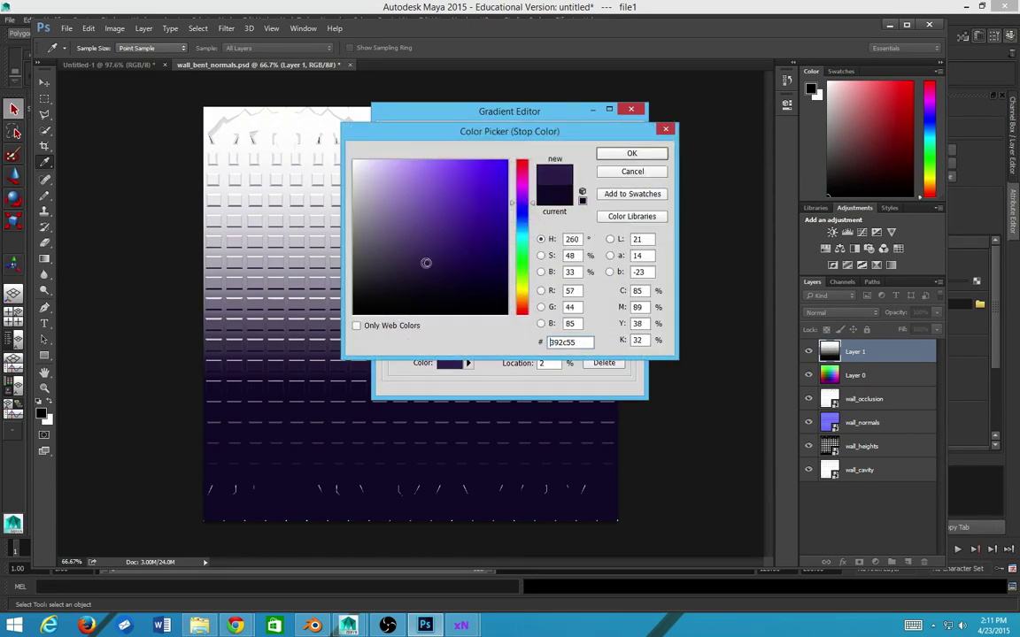
left_click_drag(522, 203, 522, 236)
left_click_drag(423, 262, 427, 274)
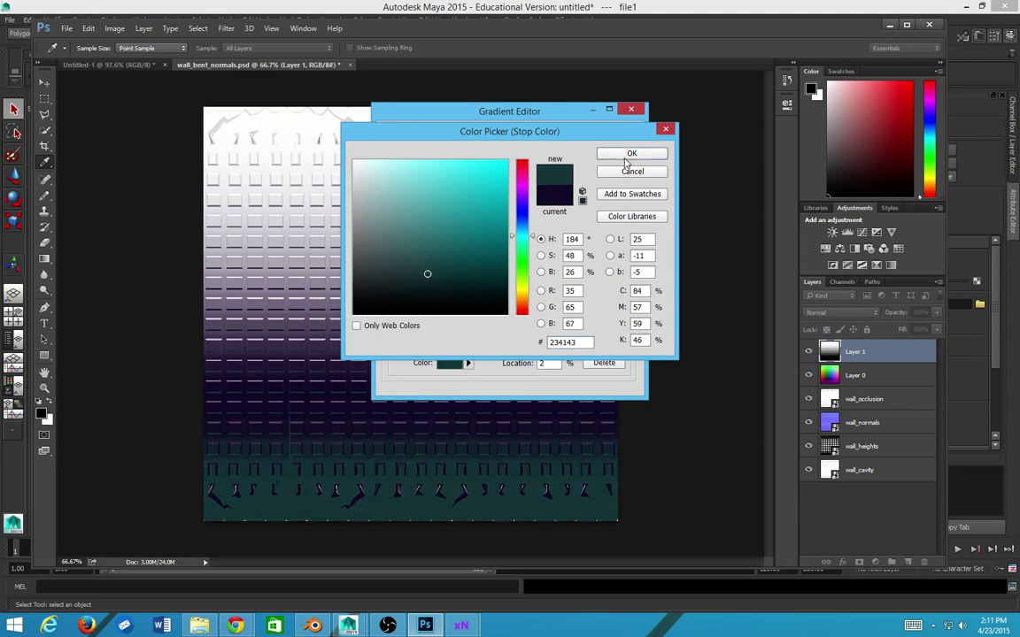
left_click(628, 154)
left_click(622, 133)
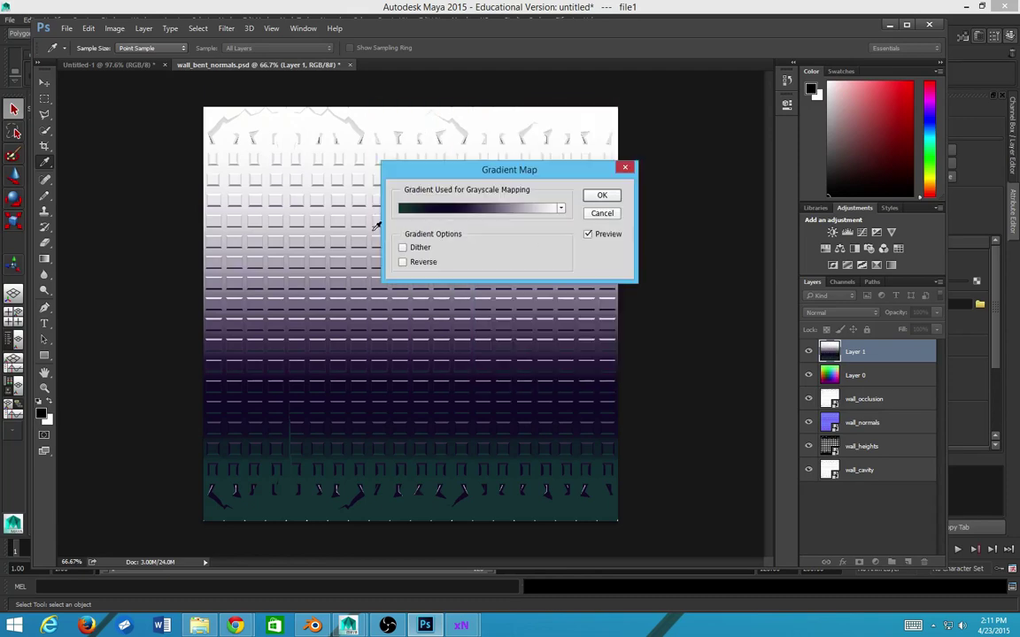
left_click(598, 194)
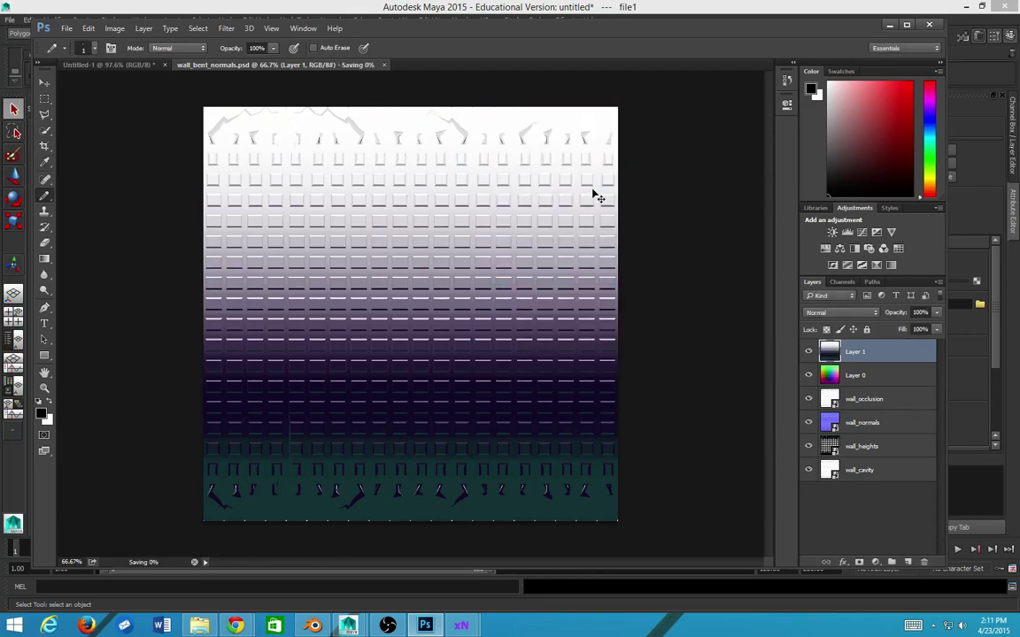
- Switch to Maya, reload the wall_bent_normals.psd texture and inspect the recoloured sphere
key("alt+Tab")
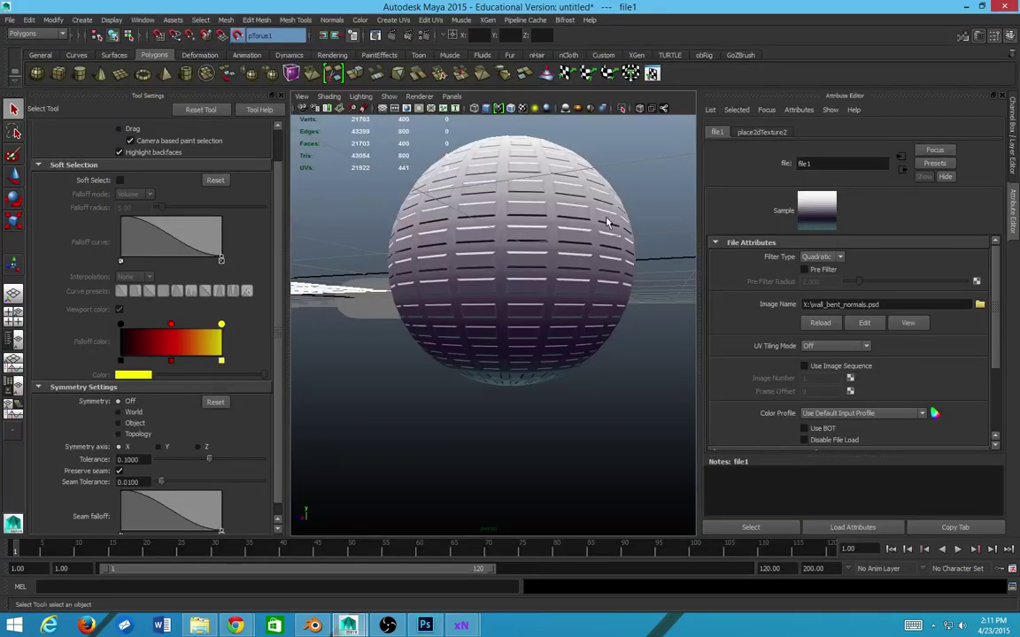
left_click(814, 328)
scroll(505, 346, "down", 3)
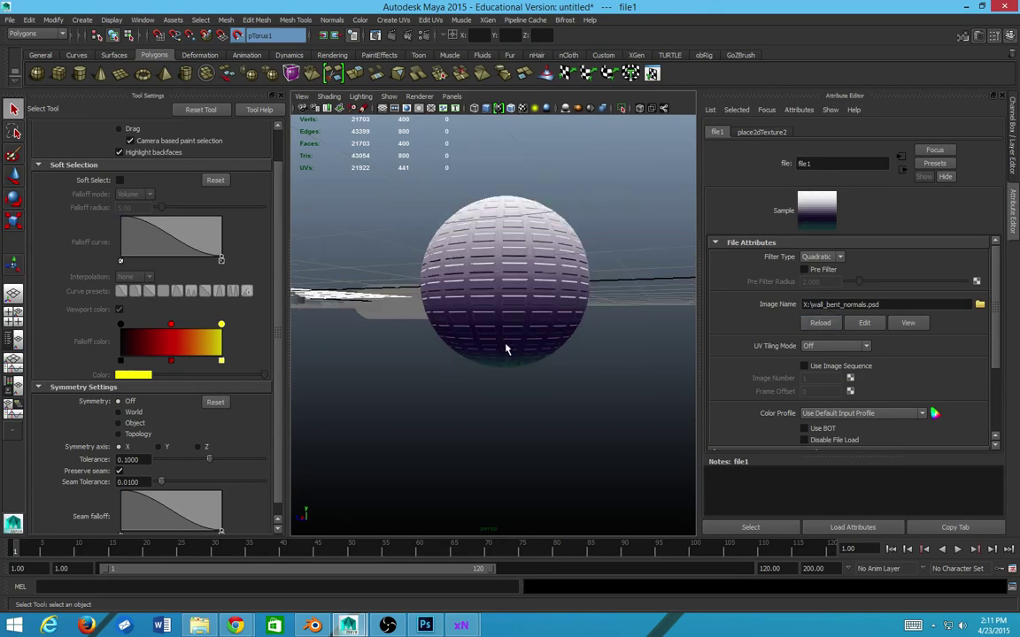
left_click_drag(539, 323, 437, 310)
- Back in Photoshop, reduce Layer 1's contrast with Levels by setting the output range to 48–188
key("alt+Tab")
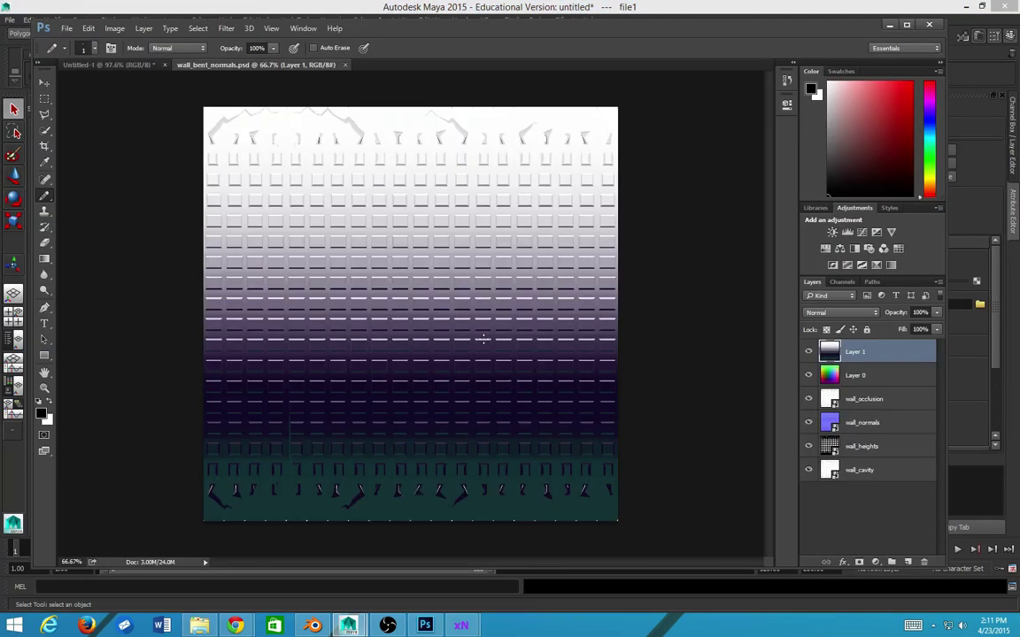
key("ctrl+l")
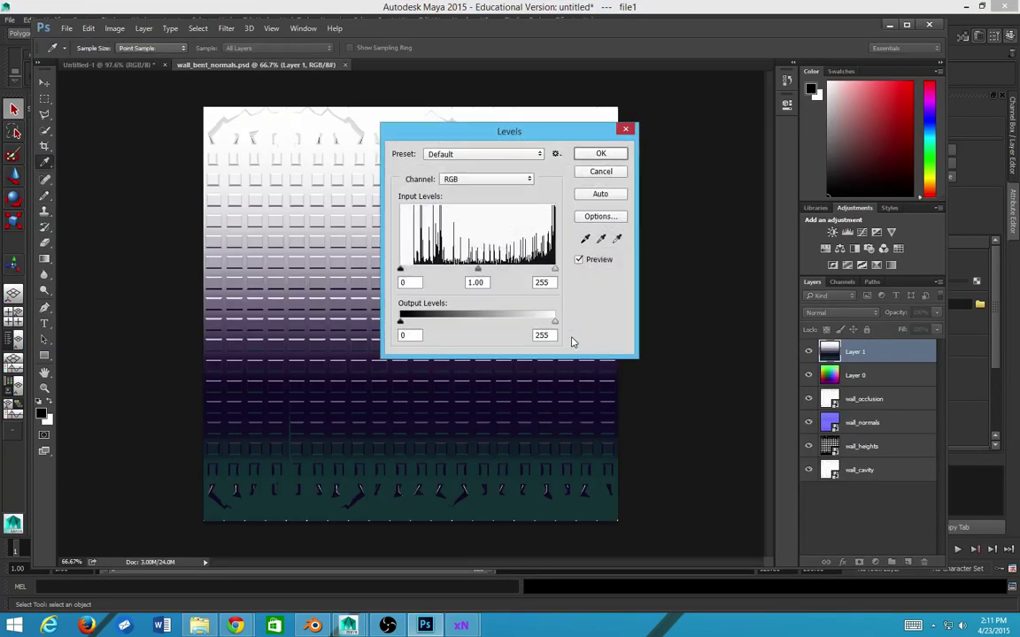
left_click_drag(554, 326, 535, 324)
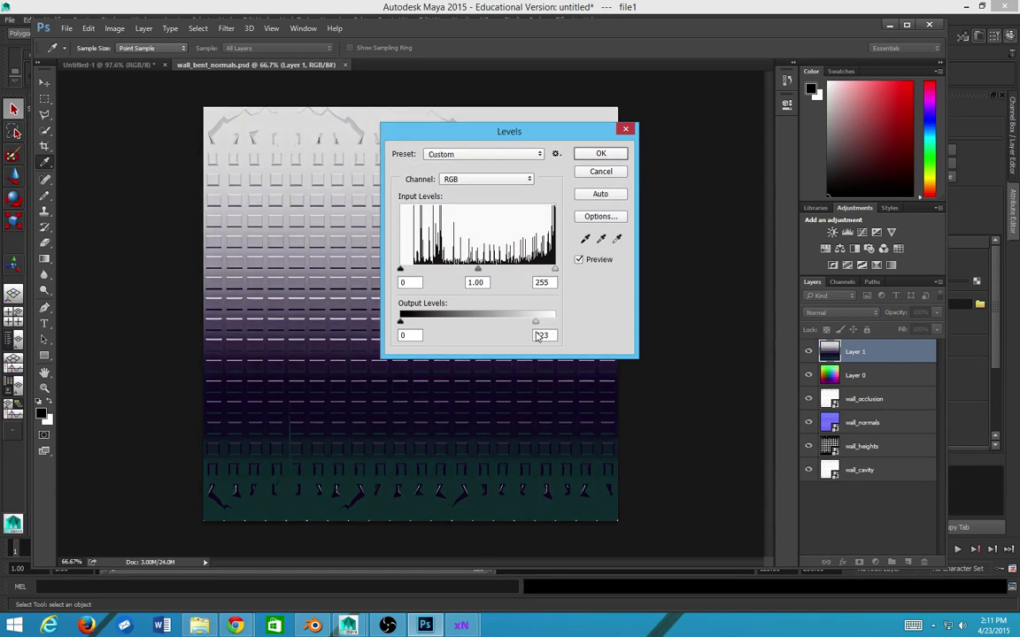
left_click_drag(400, 322, 419, 323)
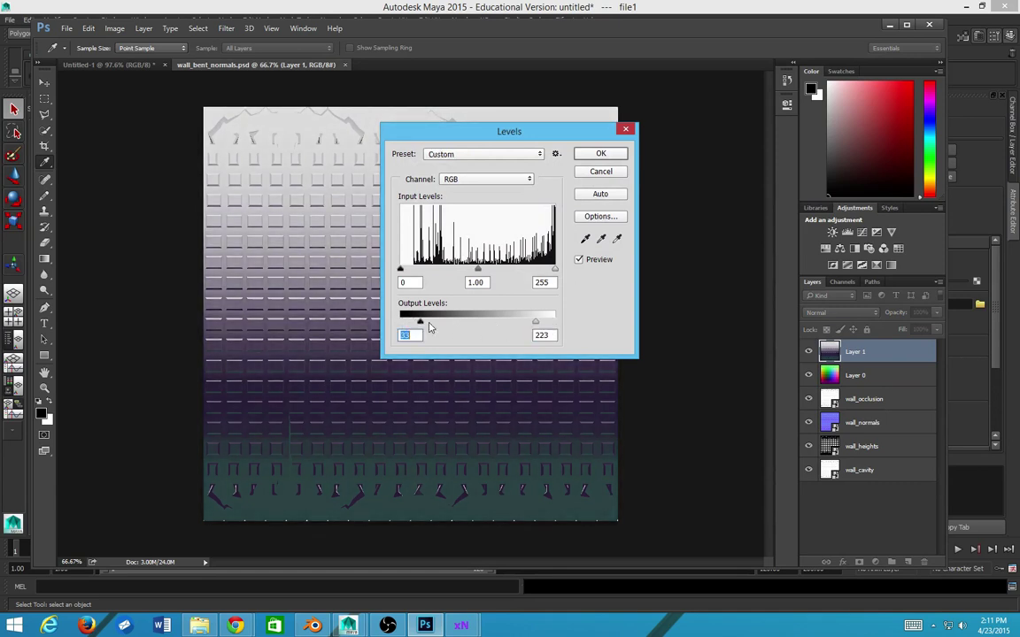
left_click_drag(535, 324, 527, 325)
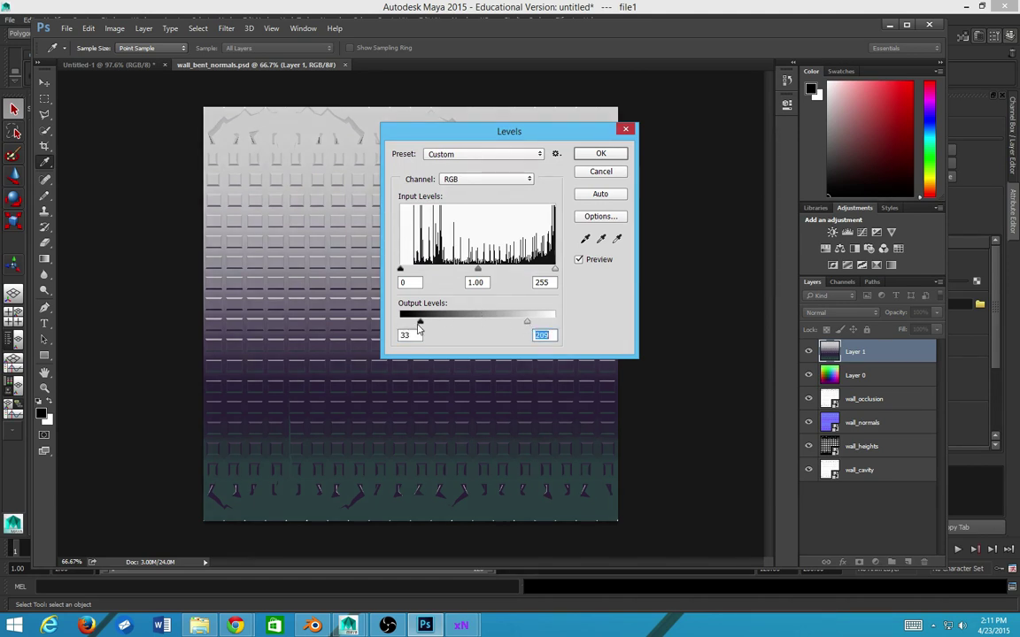
left_click_drag(419, 323, 429, 322)
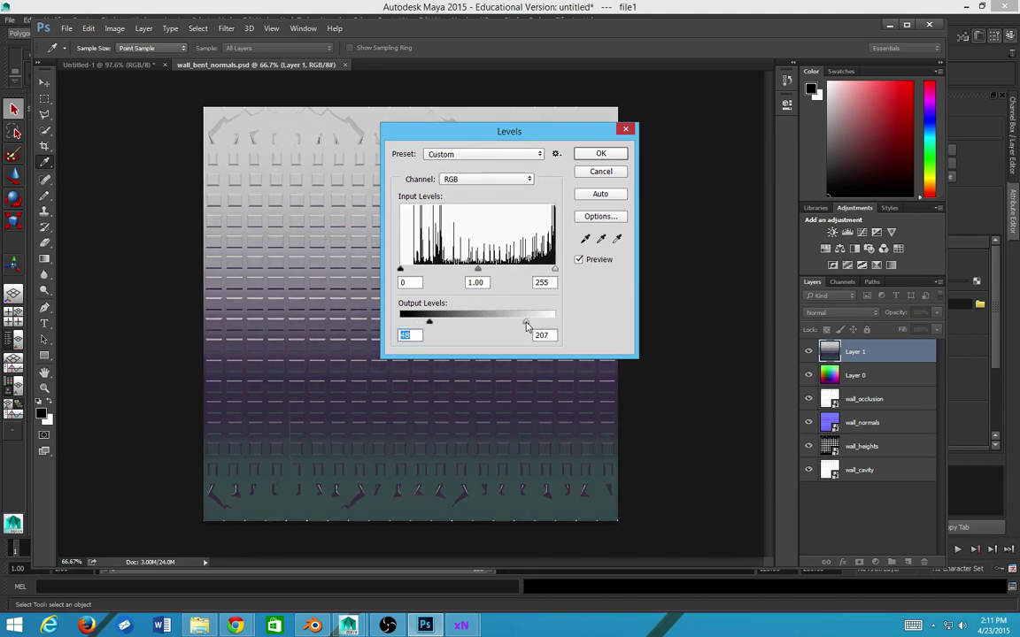
left_click_drag(527, 327, 514, 325)
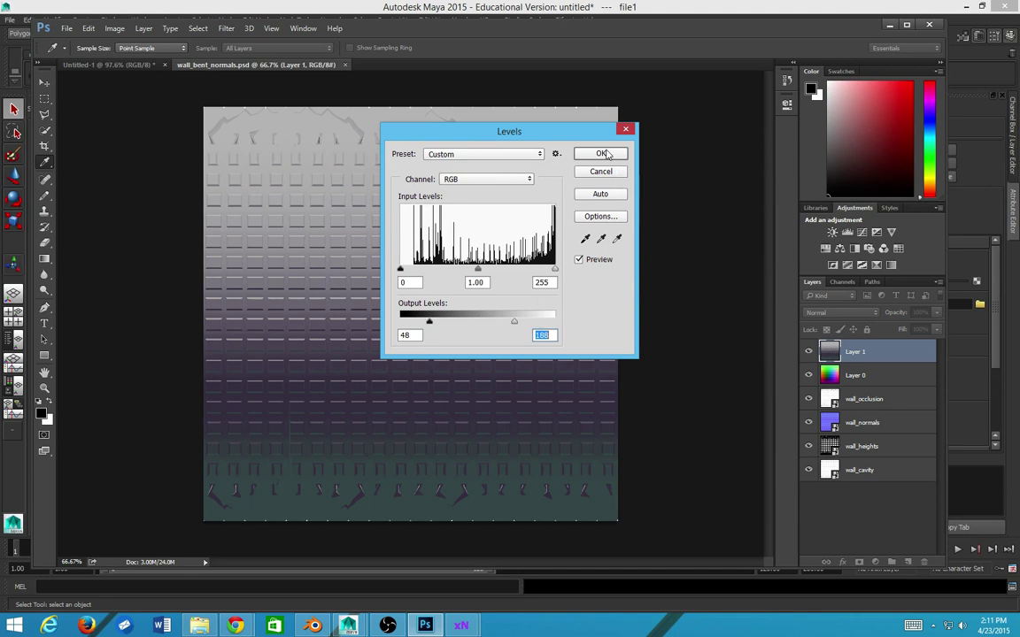
left_click(601, 154)
key("e")
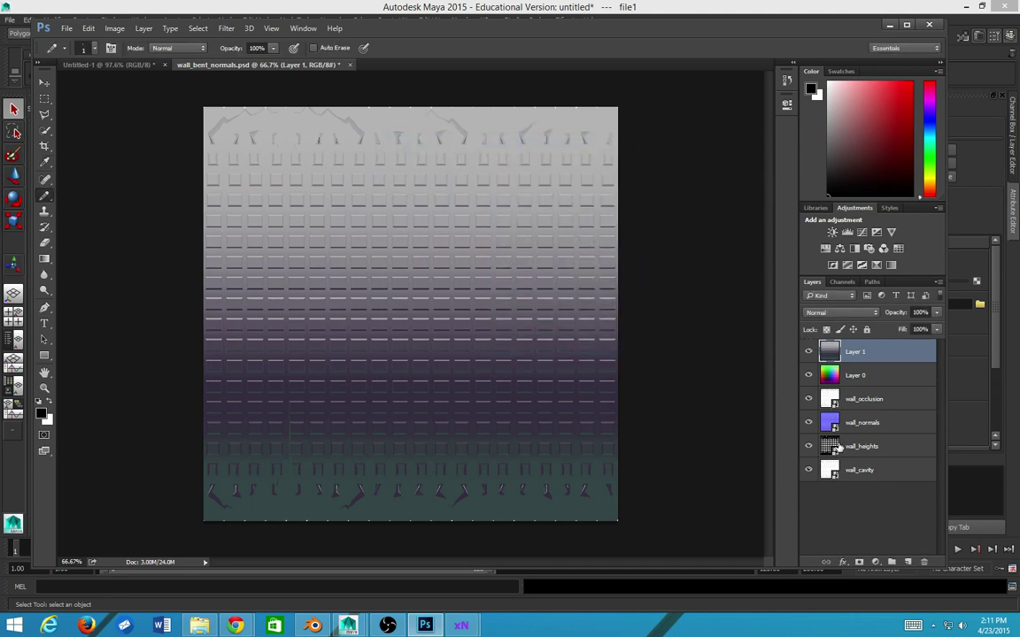
- Move the wall_occlusion layer above Layer 1, set it to Multiply, and compare the image with the layer hidden and shown
left_click_drag(869, 398, 868, 352)
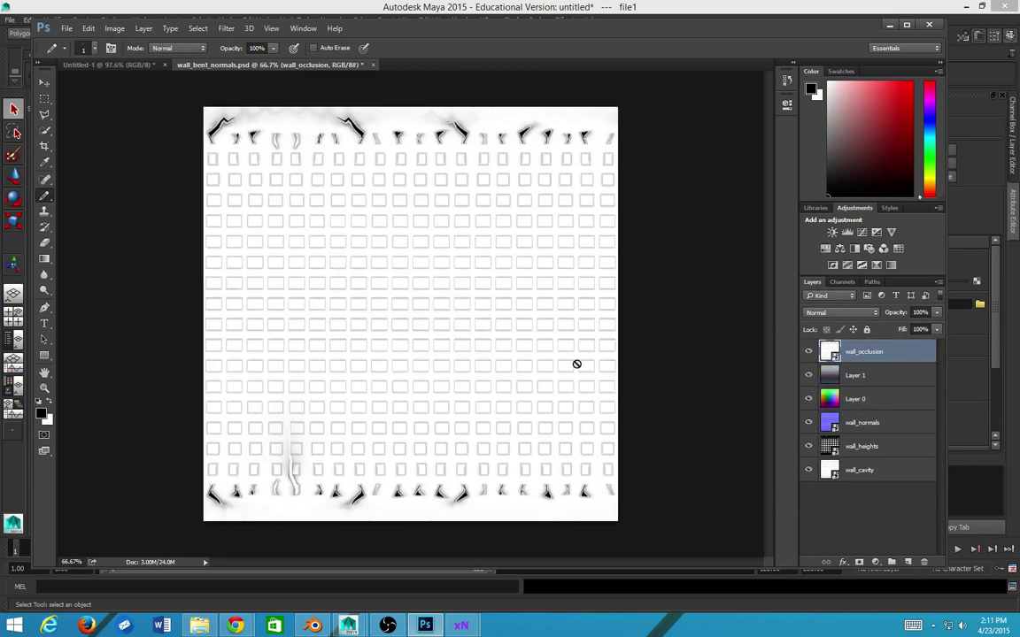
key("v")
key("shift+alt+m")
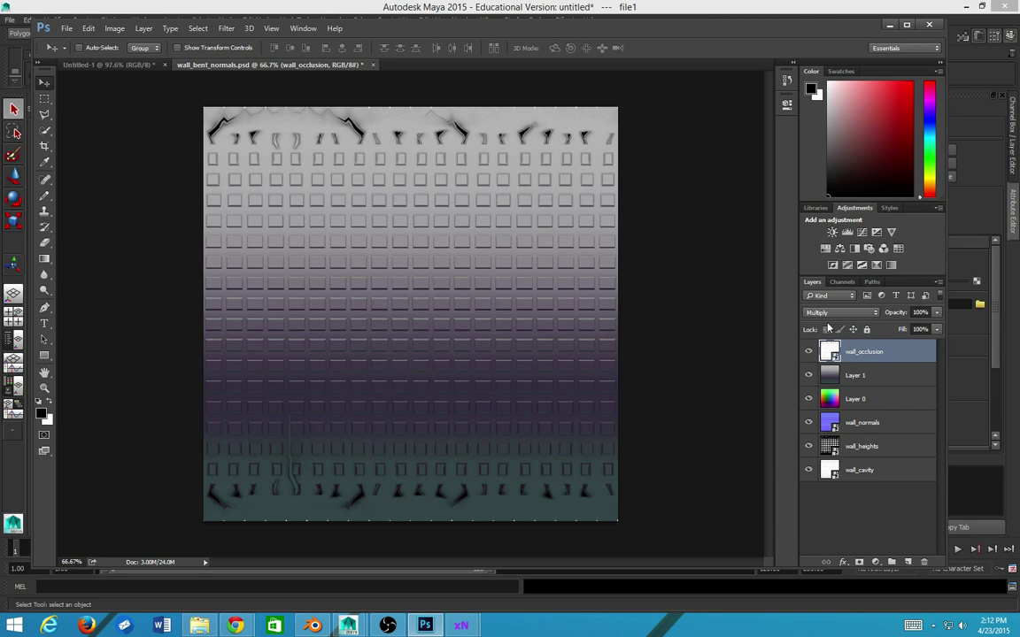
left_click(807, 352)
left_click(807, 353)
left_click(807, 352)
left_click(807, 352)
left_click(809, 352)
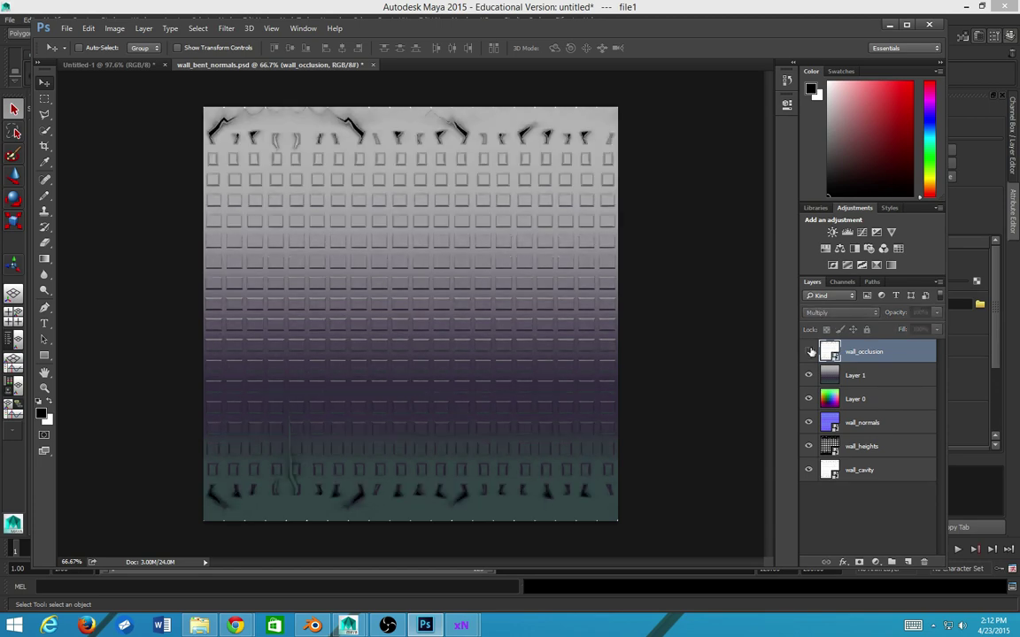
left_click(807, 352)
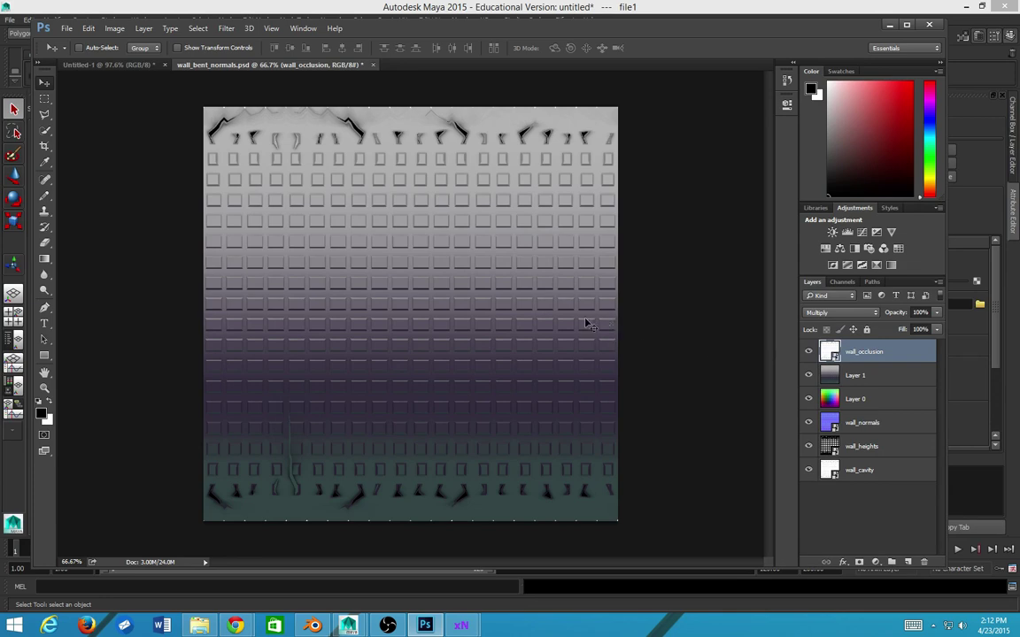
- Switch to Maya, reload the wall_bent_normals.psd texture and inspect the occlusion shading on the sphere from below
key("alt+Tab")
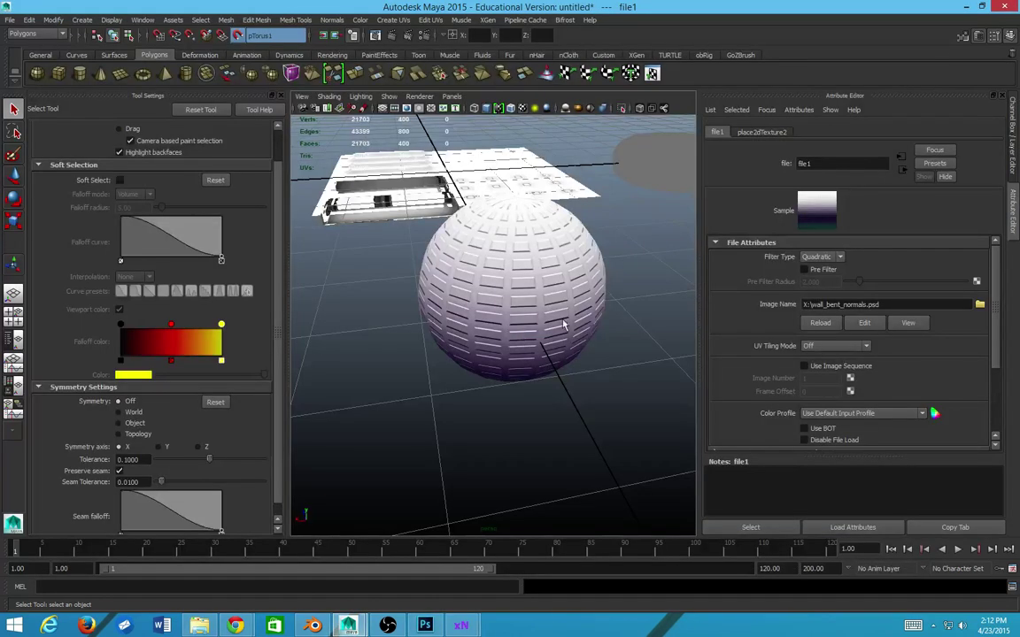
left_click(819, 322)
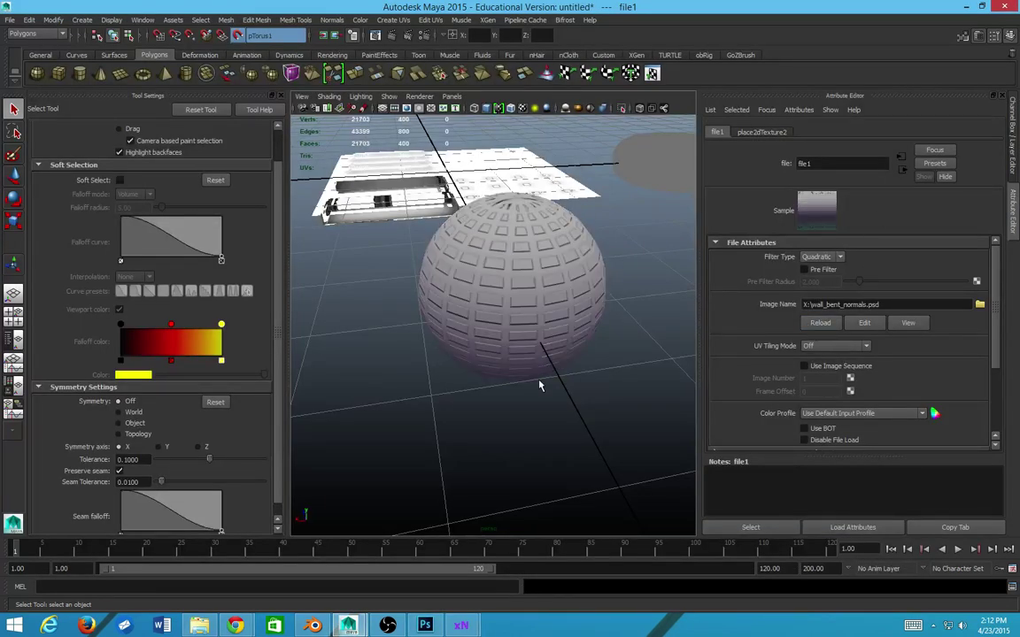
scroll(518, 384, "up", 3)
left_click_drag(519, 384, 499, 318)
- Back in Photoshop, try the Color Dodge blend mode on the wall_occlusion layer and undo it
key("alt+Tab")
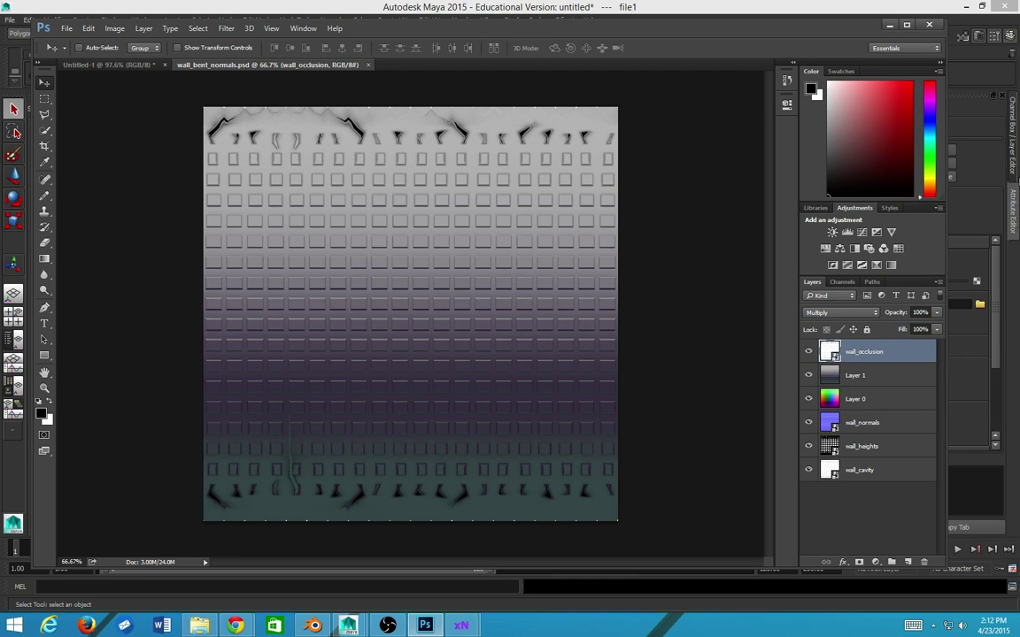
left_click(840, 313)
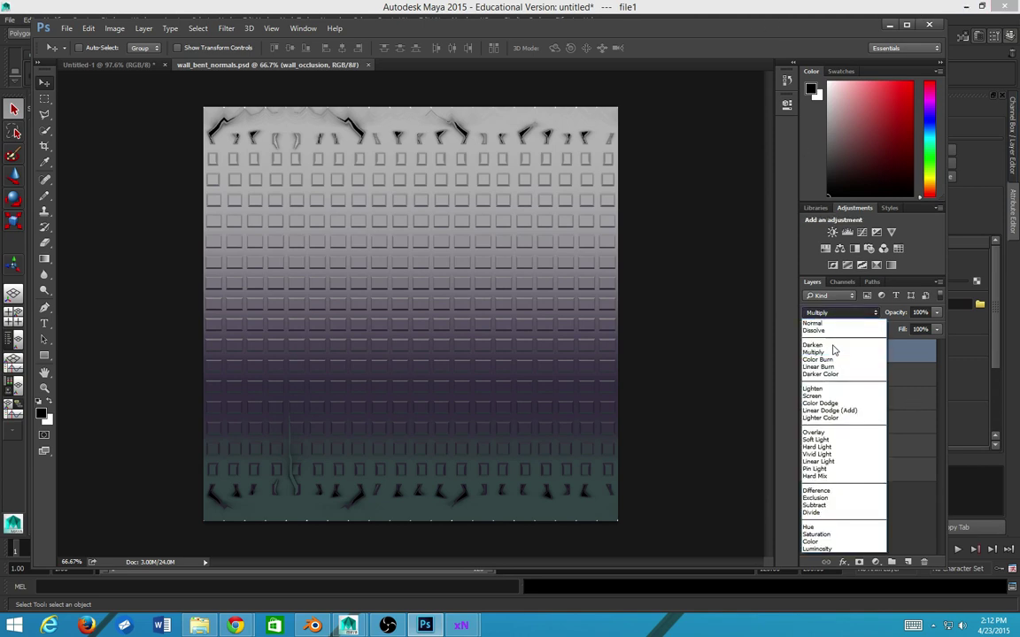
left_click(823, 404)
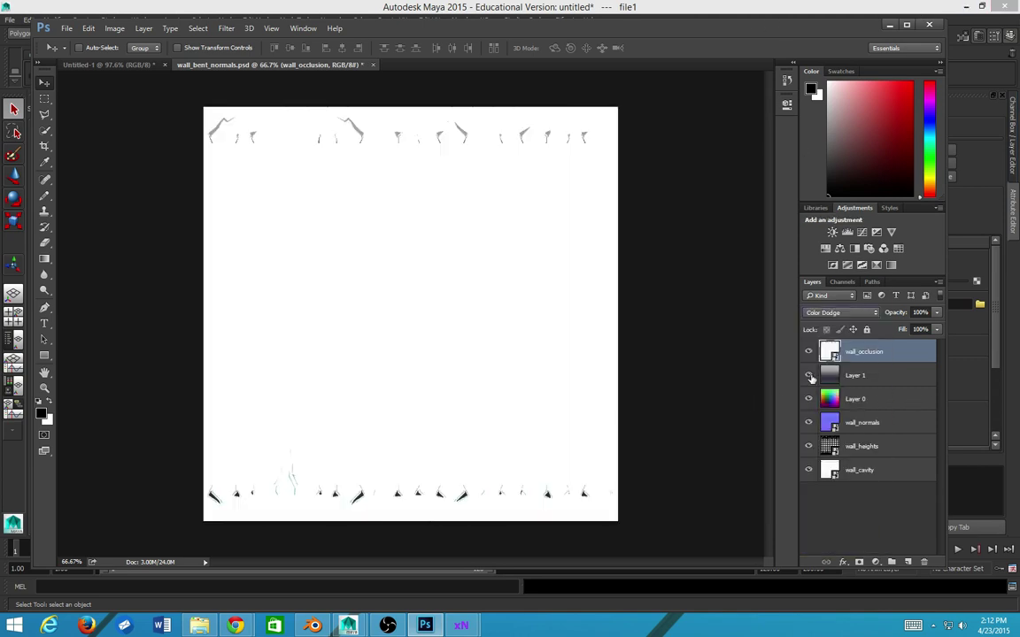
key("ctrl+z")
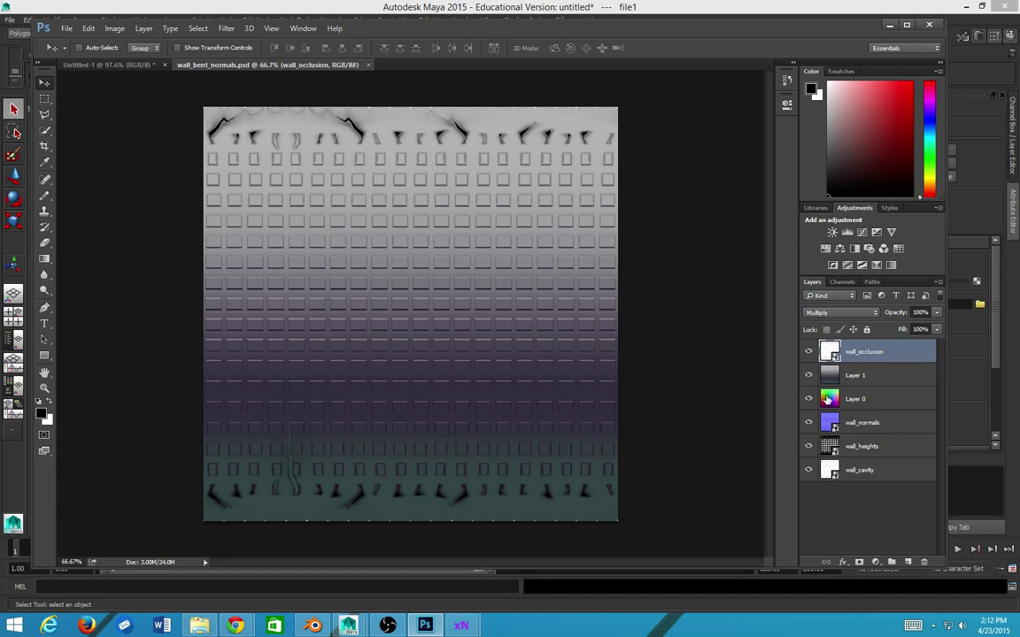
- Duplicate Layer 0 to the top of the stack, blend the copy with Color Dodge at 44% opacity and save the document
left_click_drag(827, 399, 907, 562)
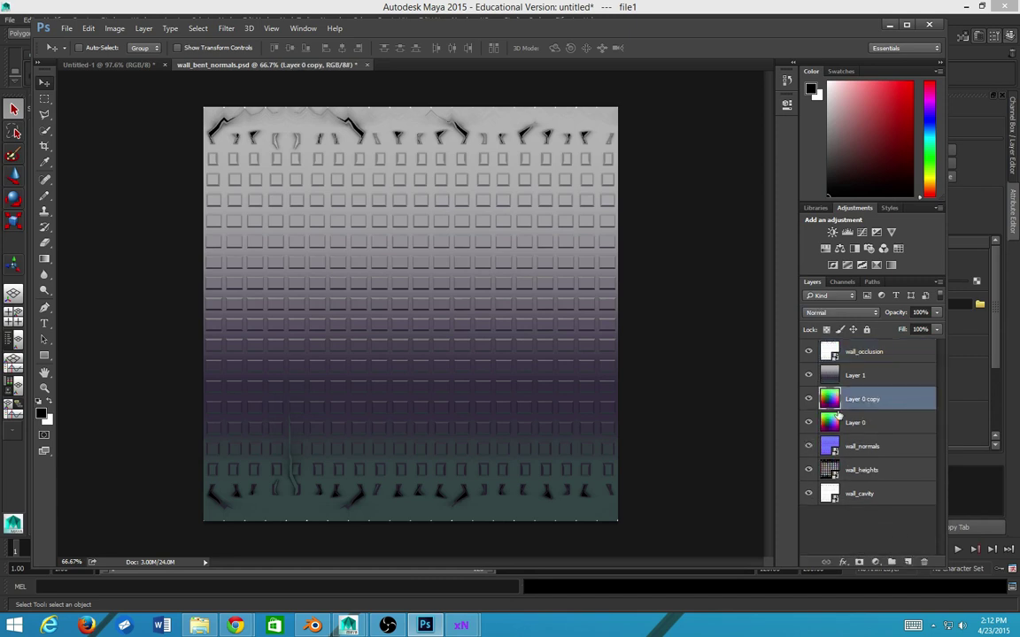
key("ctrl+shift+bracketright")
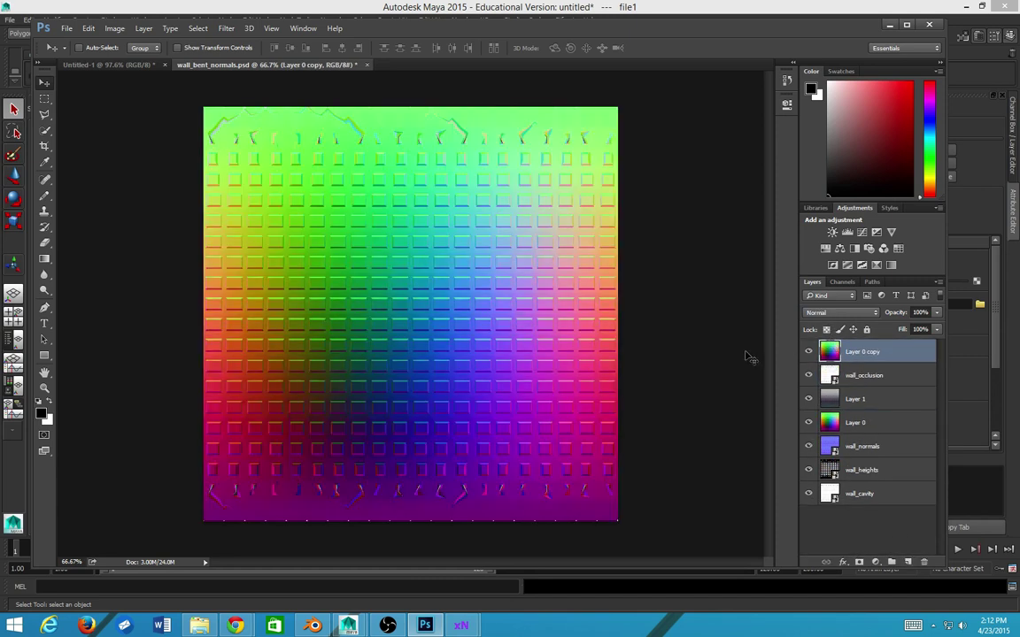
key("shift+alt+c")
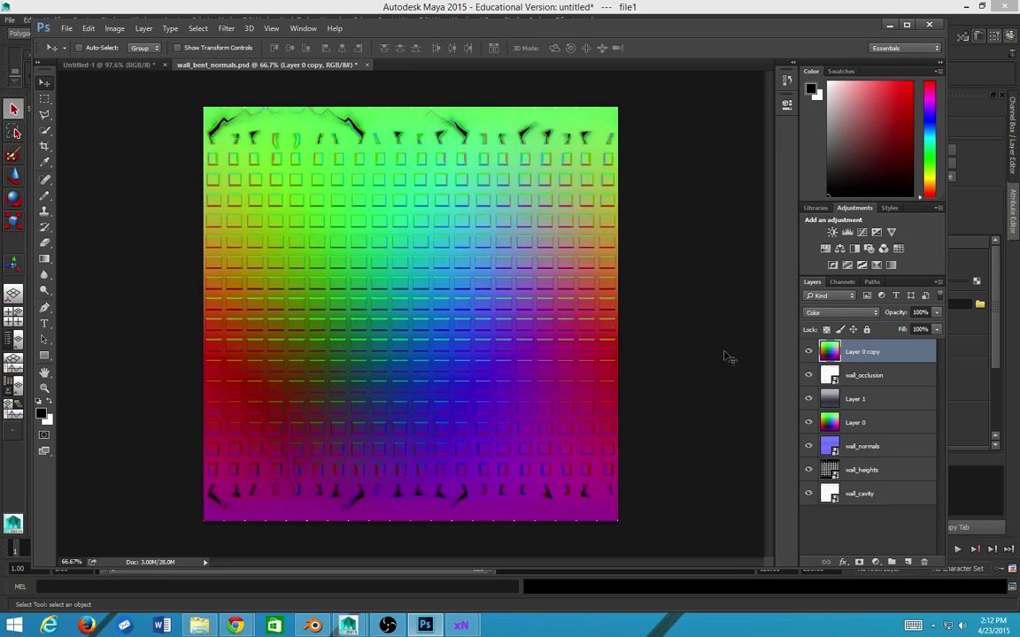
key("shift+alt+d")
key("shift+alt+b")
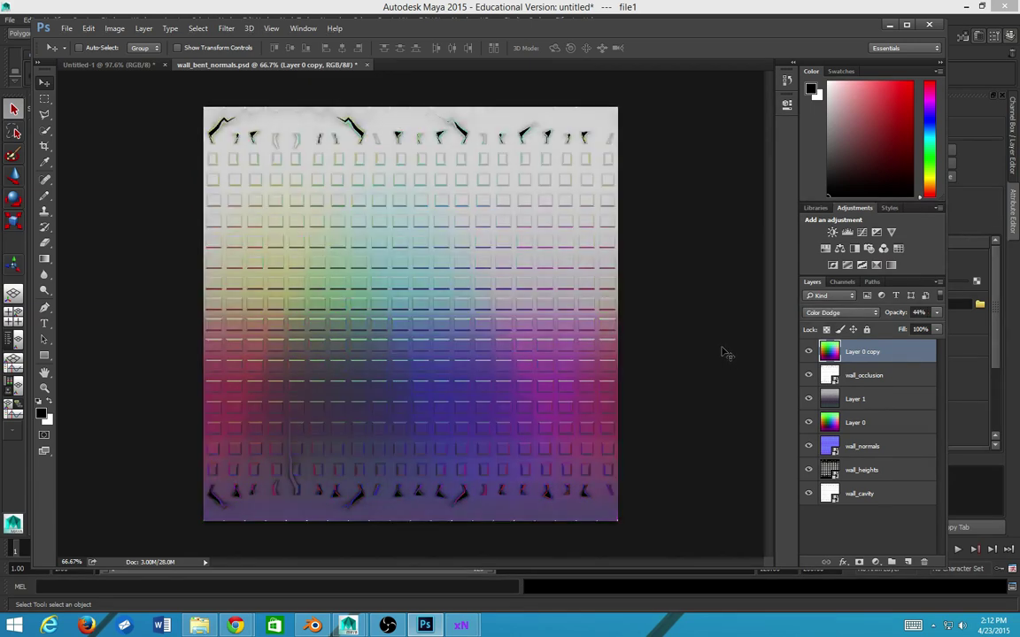
key("ctrl+s")
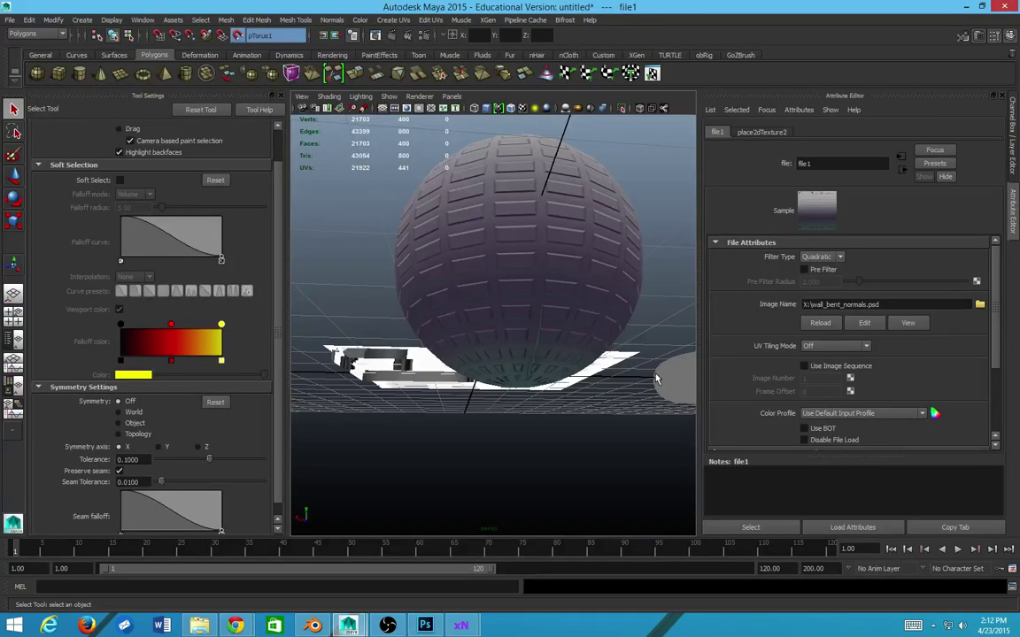
- Switch to Maya, reload the texture, check the colour-dodged result on the sphere and return to Photoshop
key("alt+Tab")
left_click(820, 323)
mouse_move(620, 283)
left_mouse_down()
mouse_move(581, 268)
mouse_move(518, 311)
mouse_move(670, 299)
mouse_move(619, 292)
left_mouse_up()
key("alt+Tab")
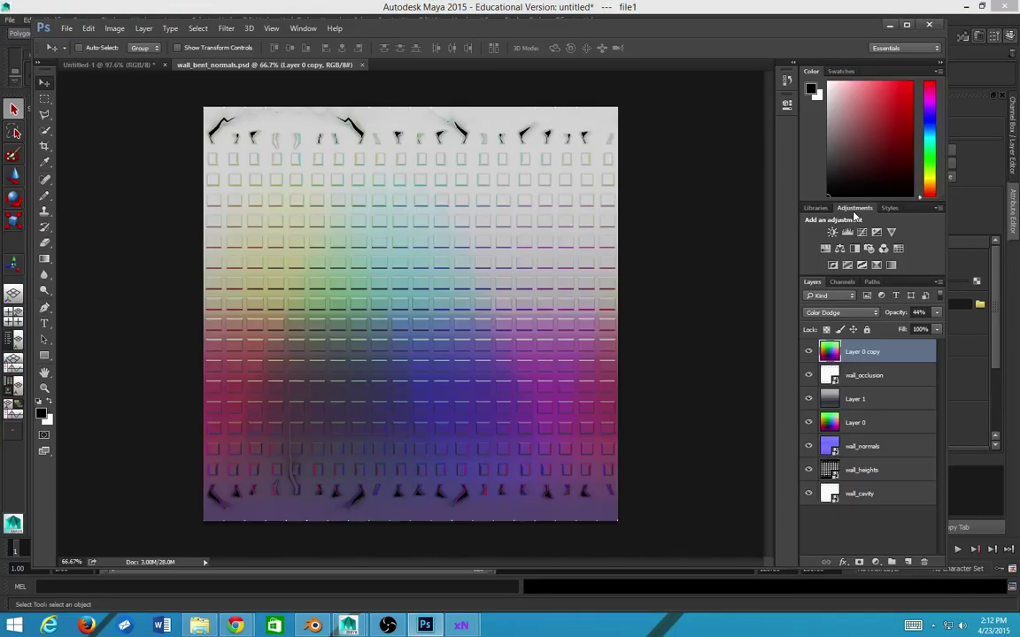
key("alt+Tab")
key("alt+Tab")
key("alt")
- Hide the Layer 0 copy and delete it from the document
left_click(809, 352)
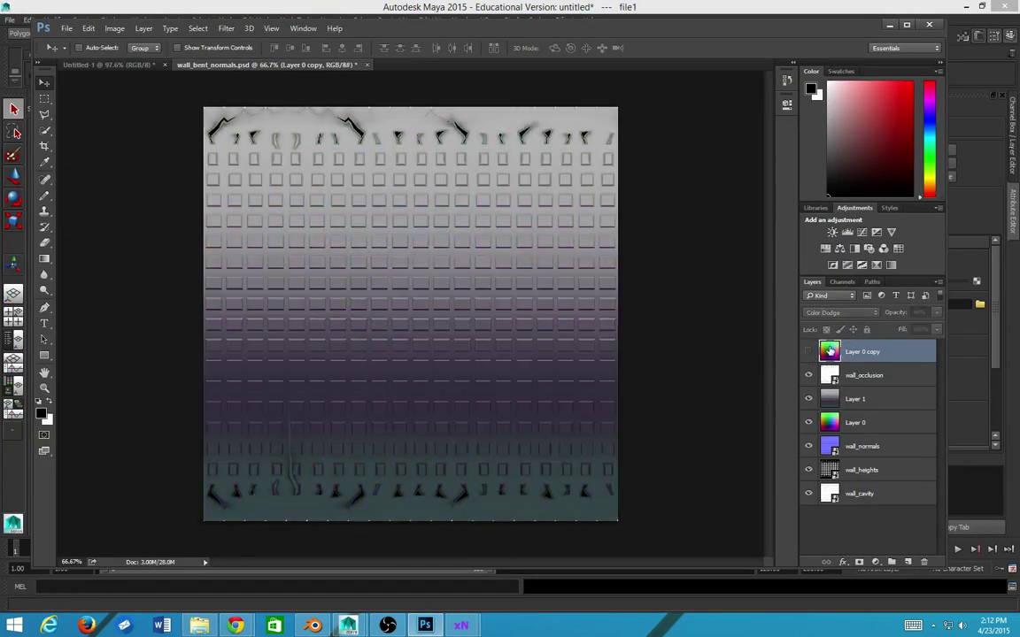
key("Delete")
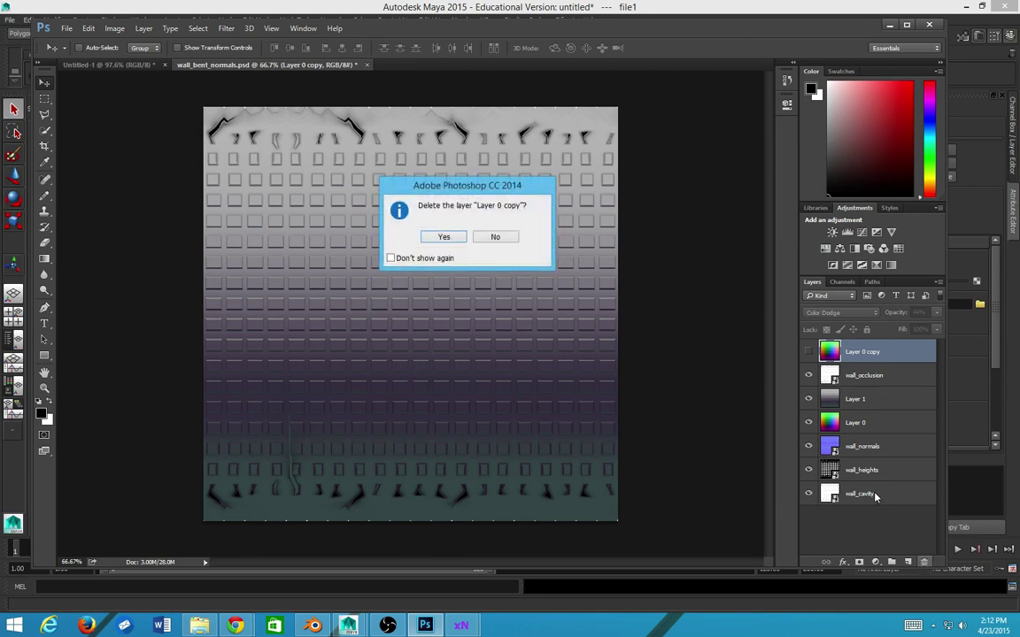
key("Return")
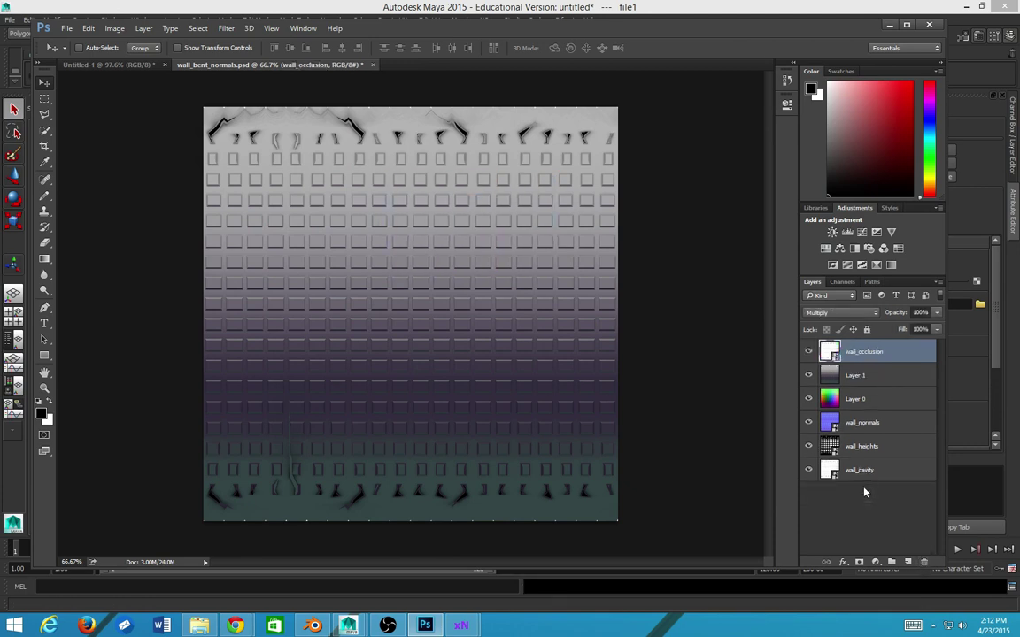
- Select the wall_normals layer and hide Layer 0, Layer 1 and wall_occlusion so the normal map is the top visible layer
left_click(830, 423)
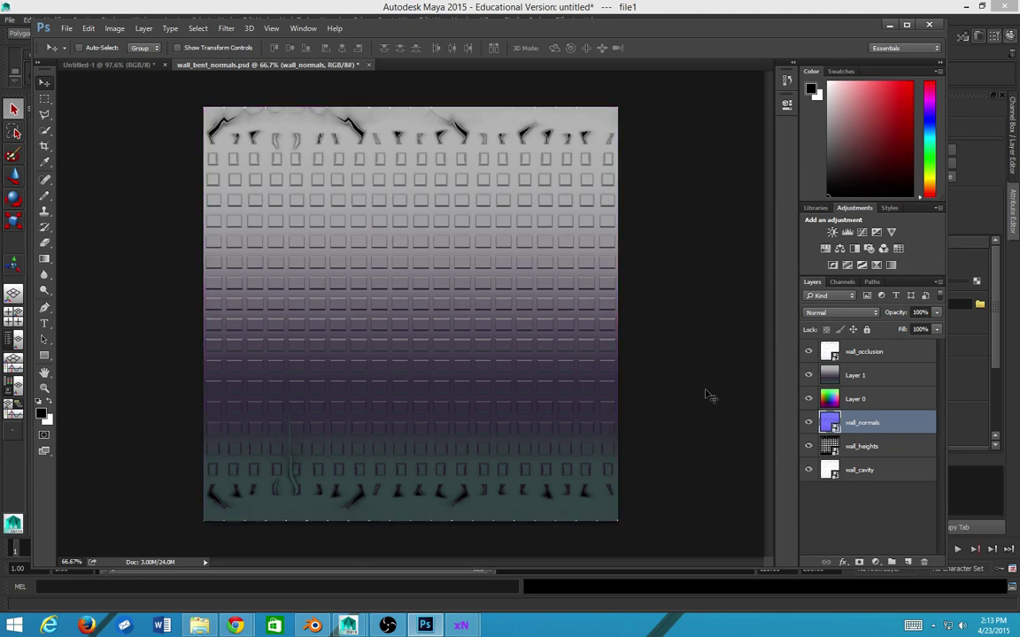
left_click(807, 398)
left_click(808, 375)
left_click(808, 351)
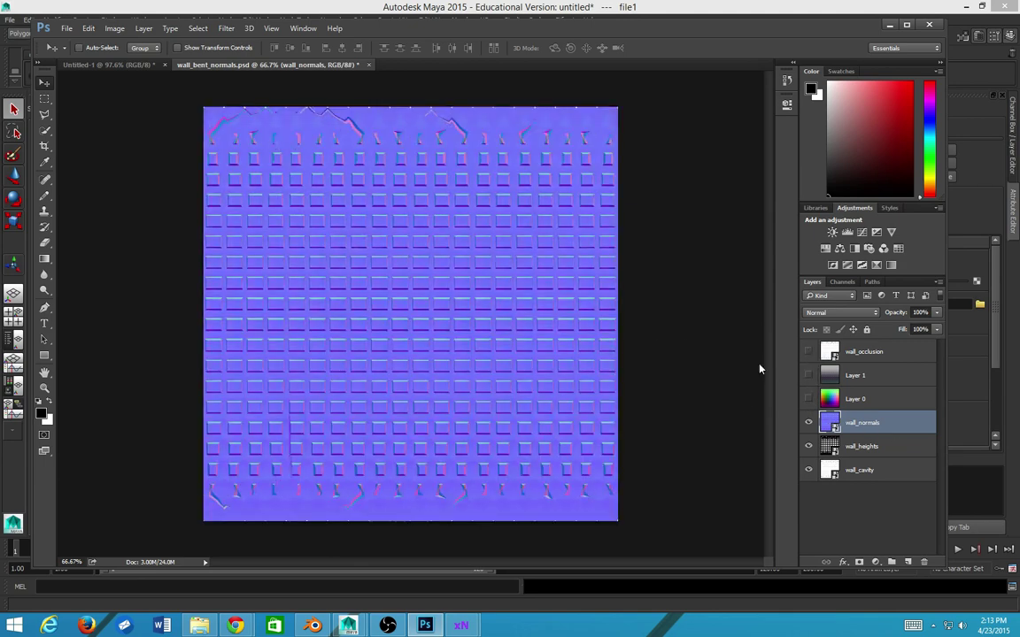
- Try to save the visible normal map as a PNG copy named wall_bent_normals in the network home folder
key("ctrl+shift+s")
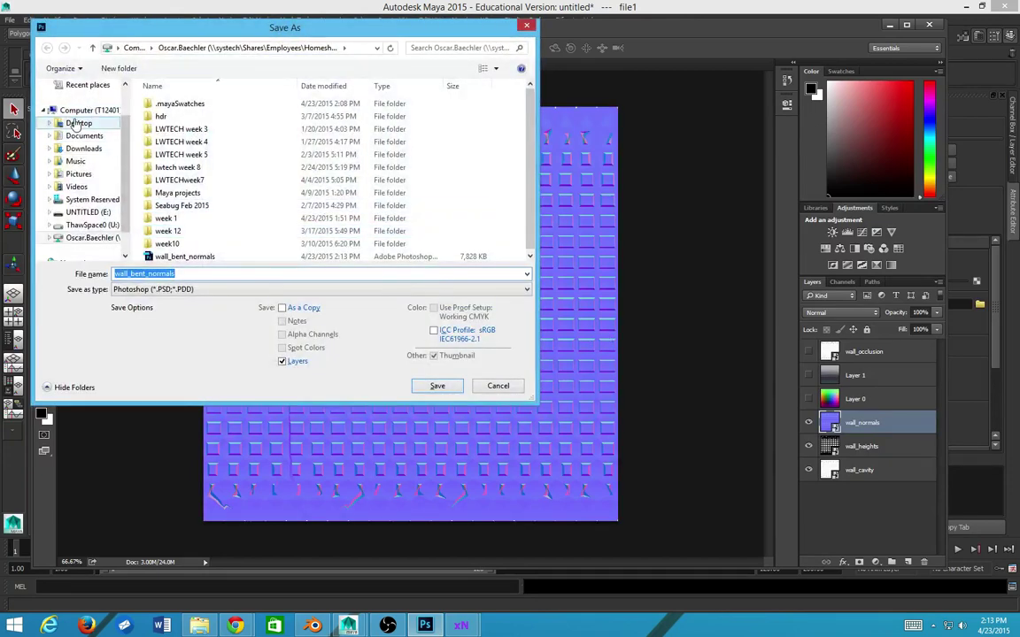
left_click(77, 123)
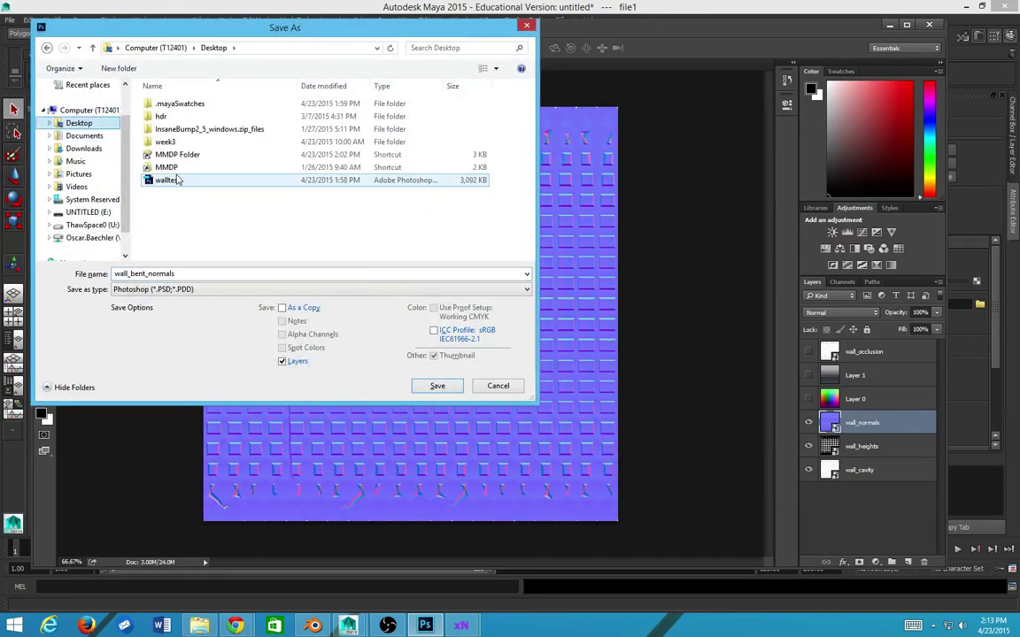
left_click(177, 289)
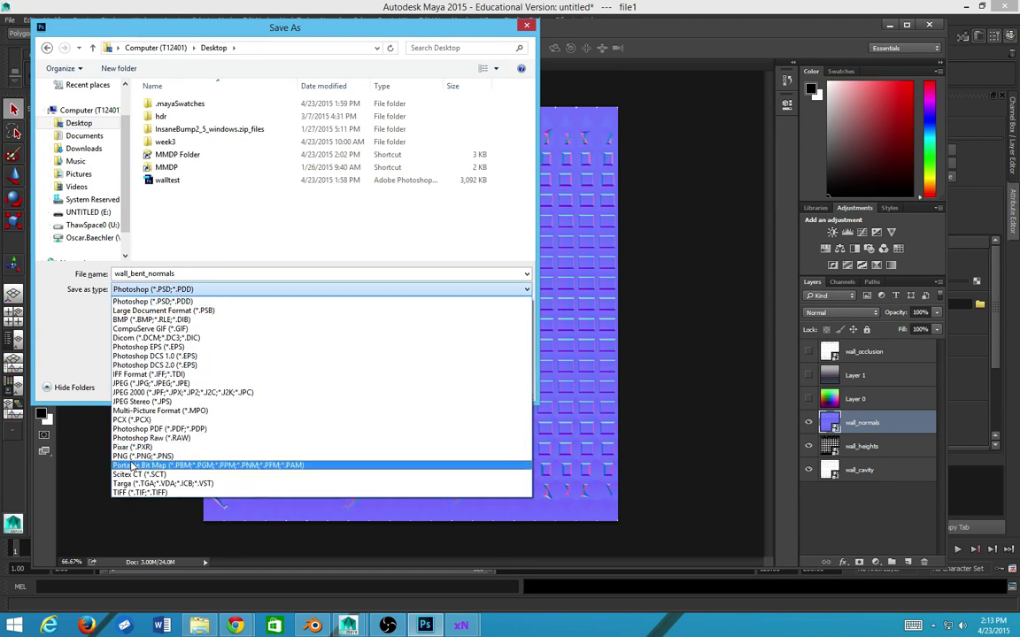
left_click(140, 456)
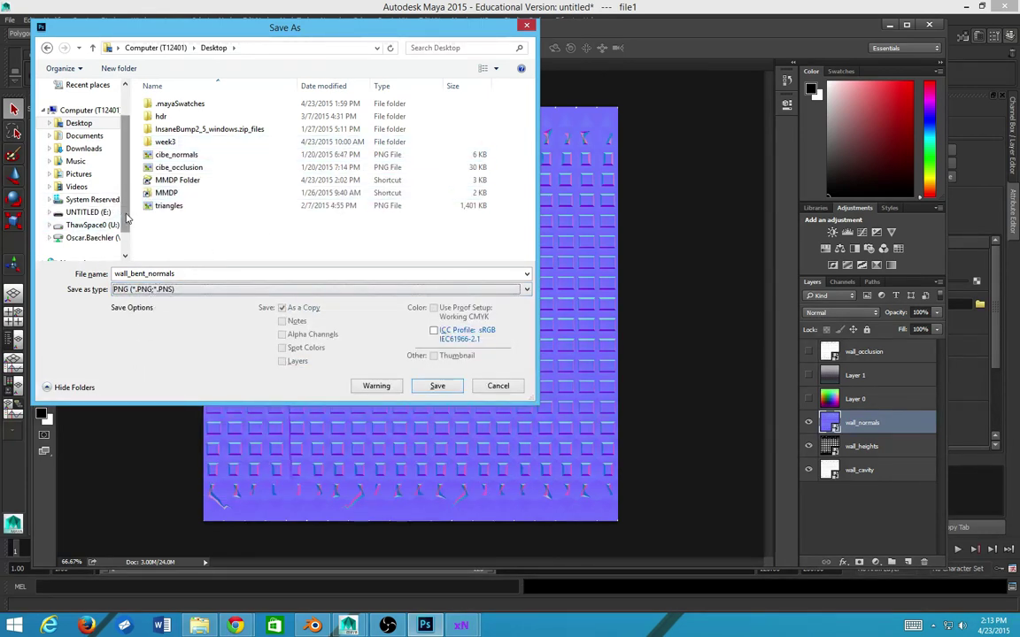
scroll(106, 222, "down", 1)
left_click(89, 225)
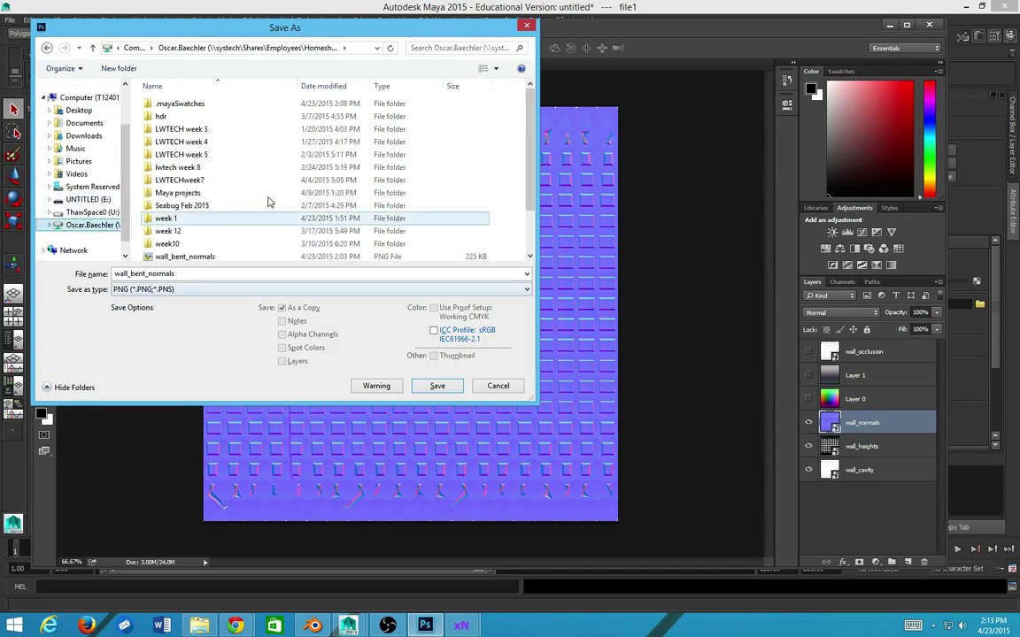
left_click(200, 218)
scroll(200, 220, "down", 1)
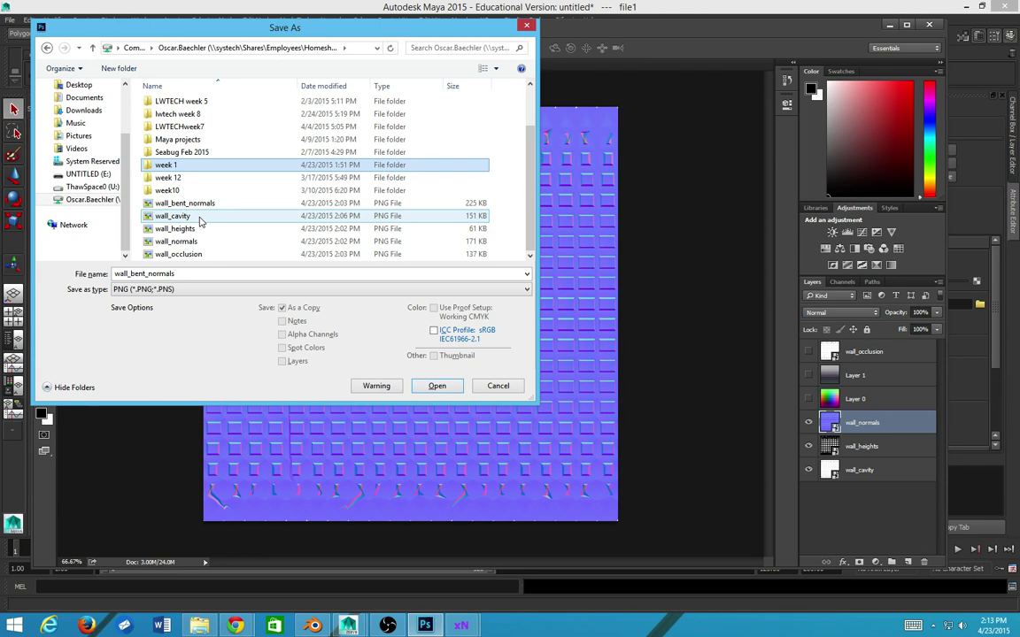
left_click(183, 276)
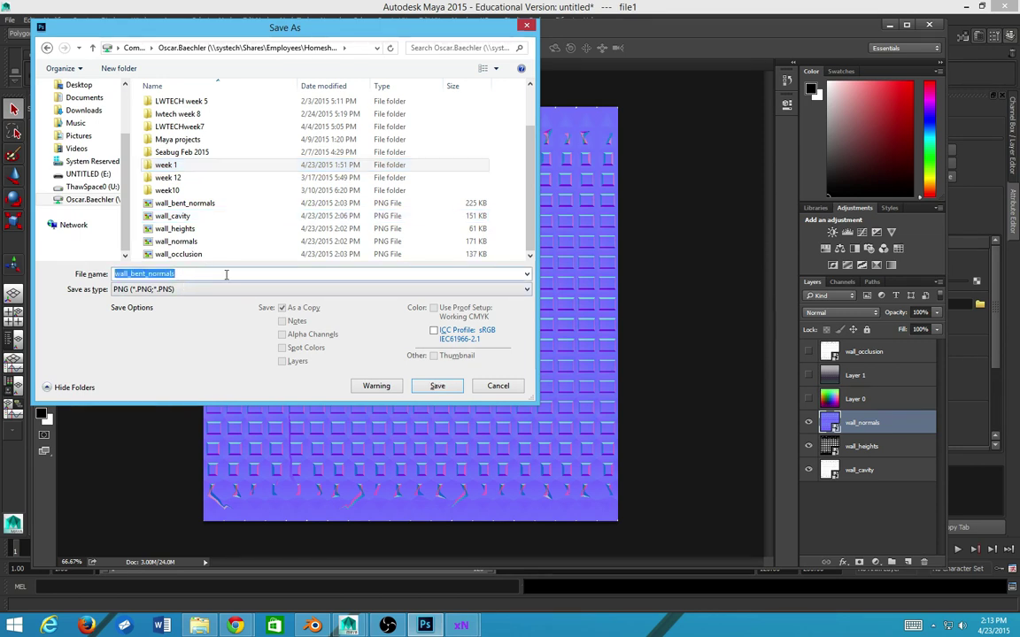
key("Return")
- Switch to Maya, select the sphere and connect a File texture to the Bump Mapping of its blinn2 material
key("alt+Tab")
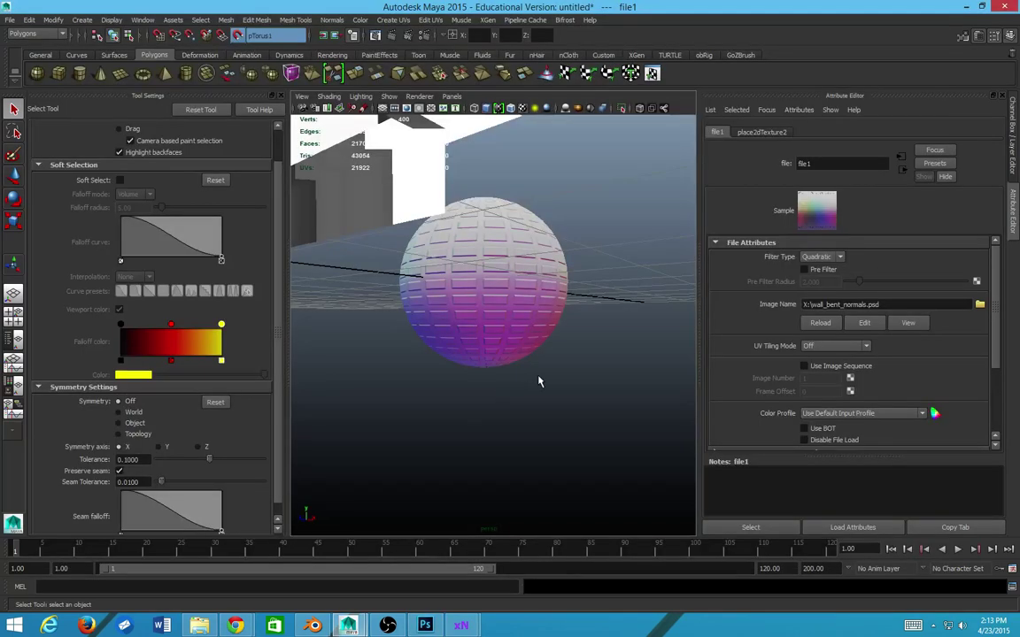
left_click(447, 263)
left_click_drag(496, 354, 677, 354)
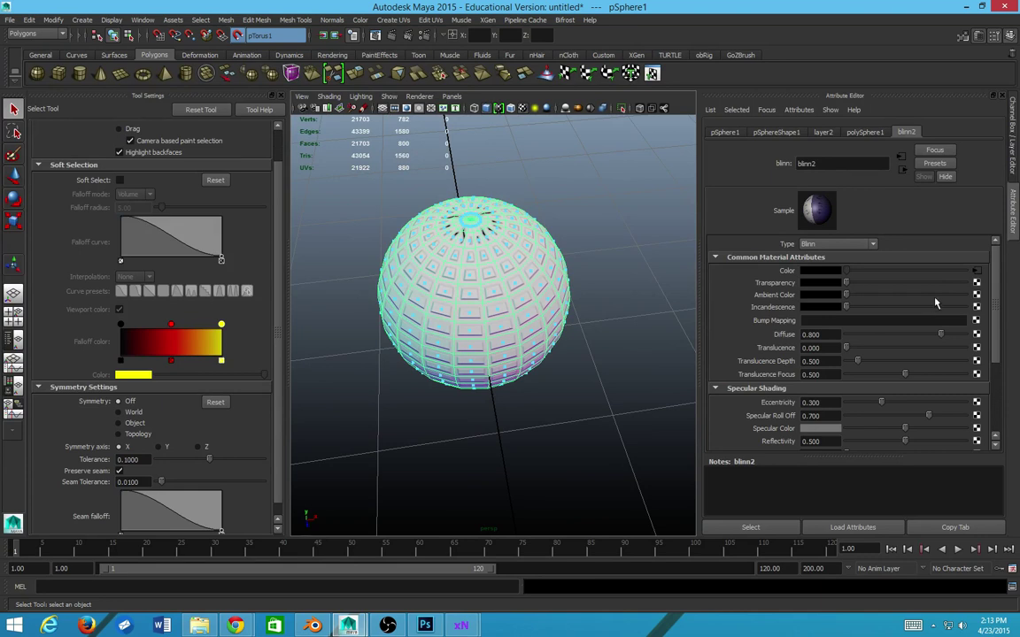
left_click(976, 323)
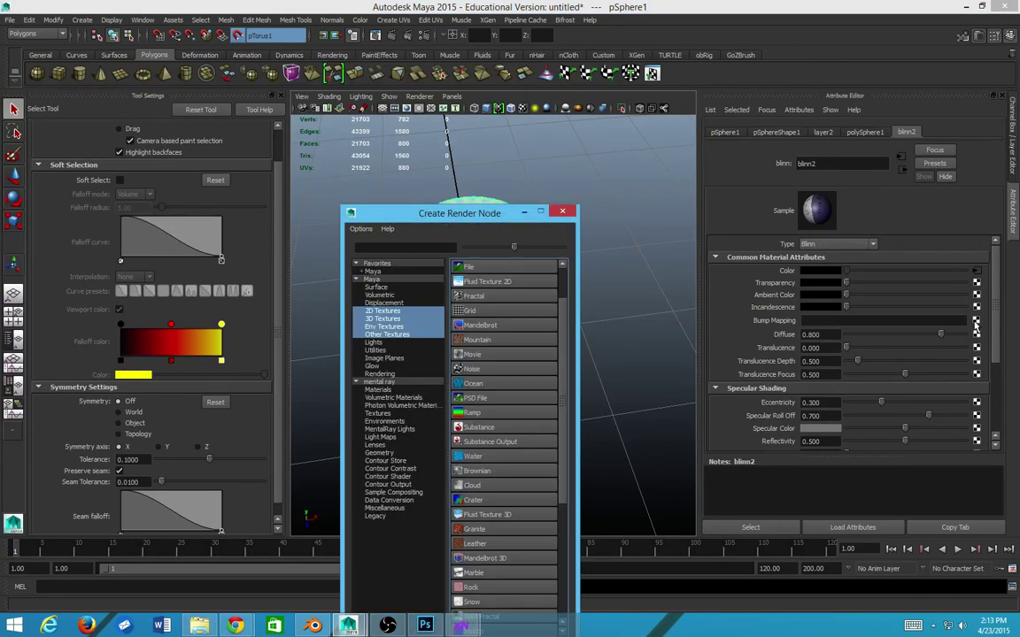
left_click(469, 266)
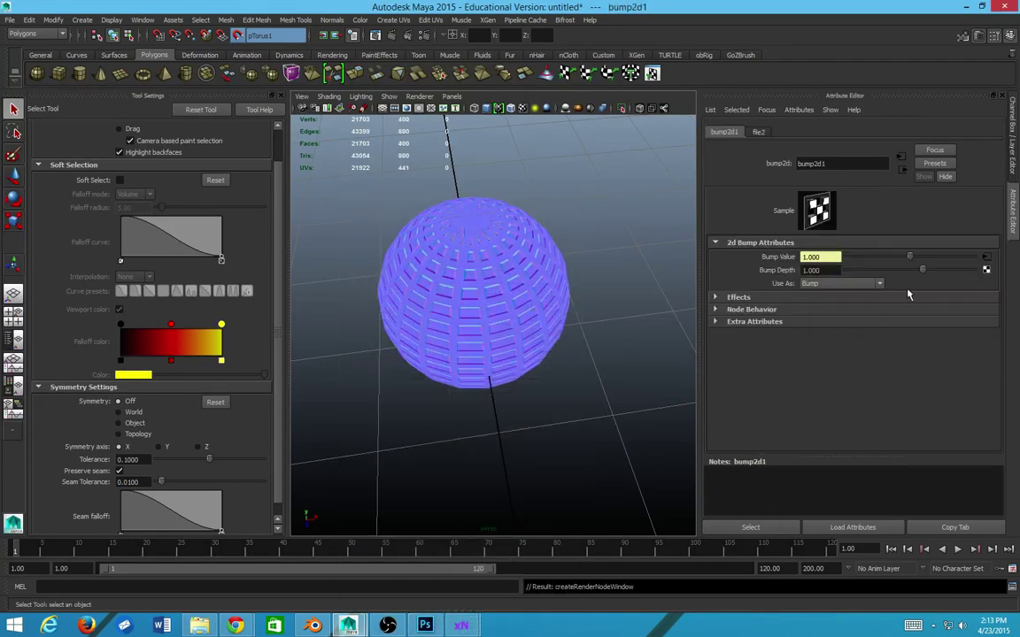
- Set the bump node to be used as Tangent Space Normals and open the attributes of its file texture
left_click(857, 284)
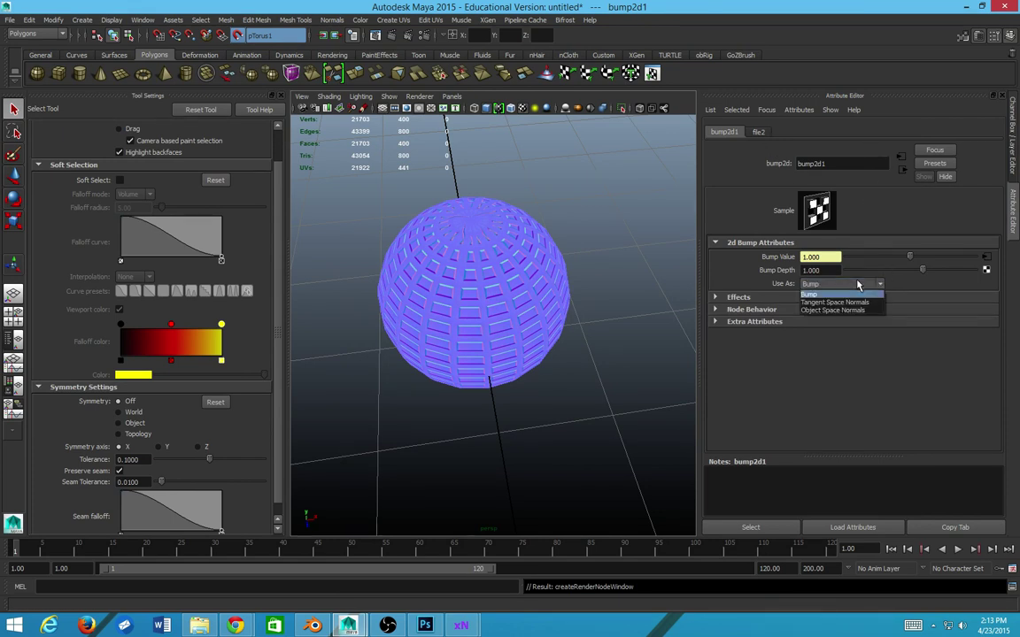
left_click(853, 304)
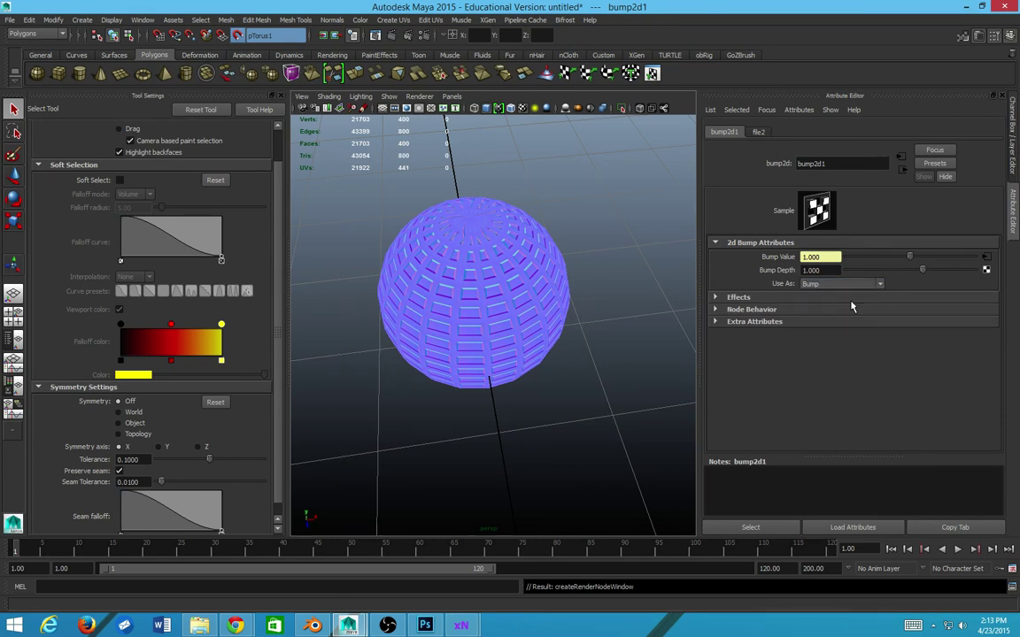
left_click(986, 265)
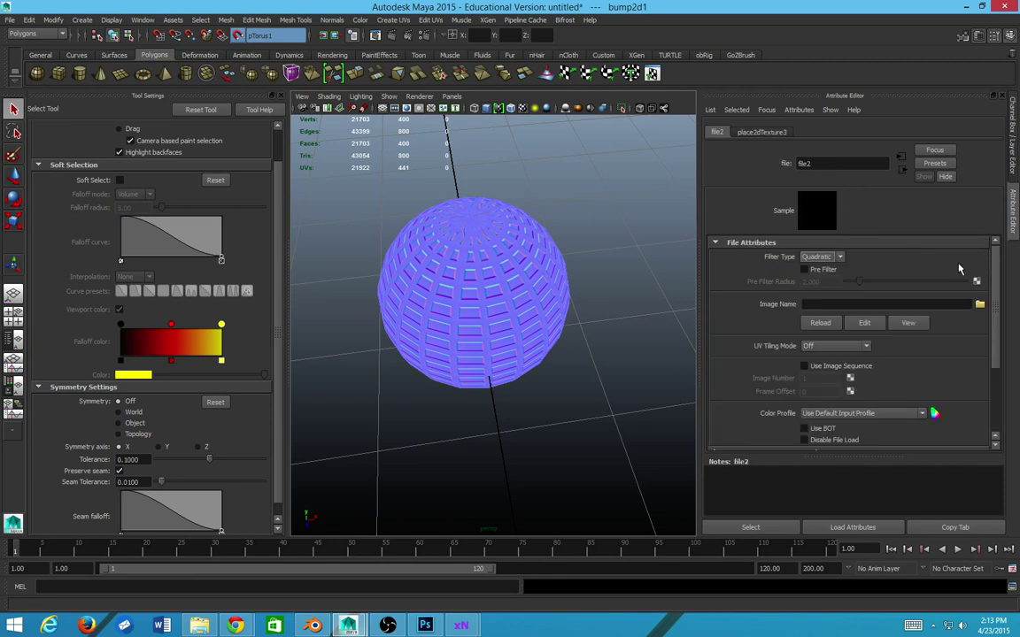
- Load wall_normals.png from the X: drive as the image of the bump's file texture
scroll(958, 268, "down", 1)
scroll(839, 251, "up", 1)
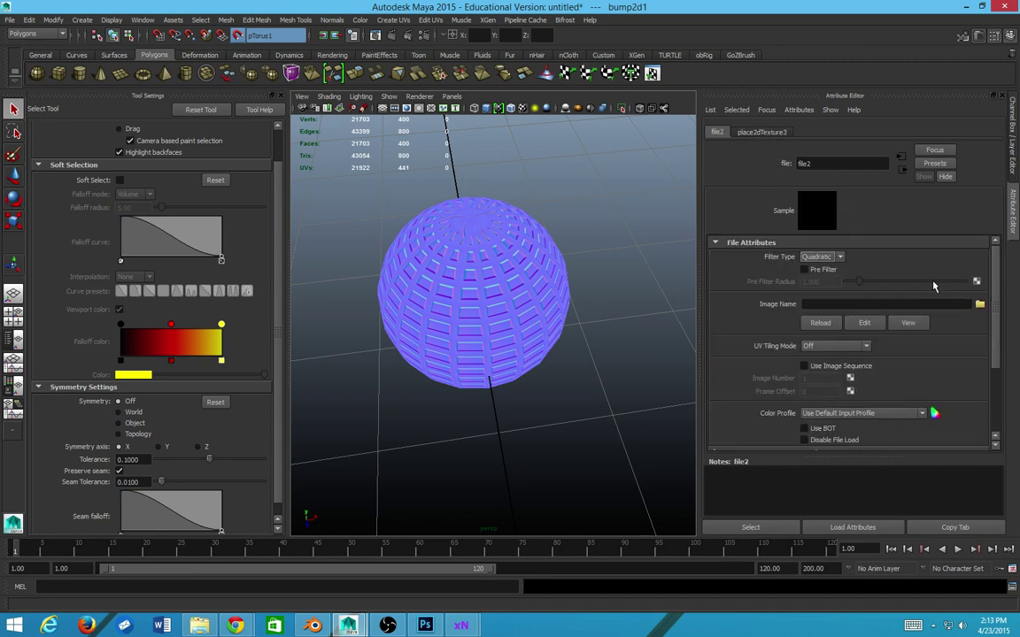
left_click(979, 305)
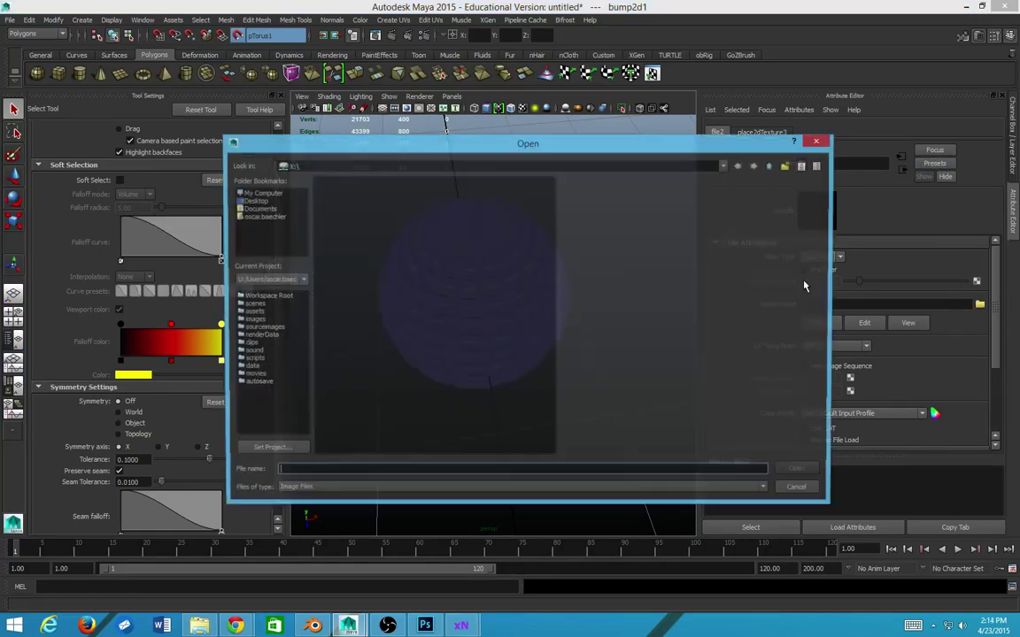
double_click(347, 366)
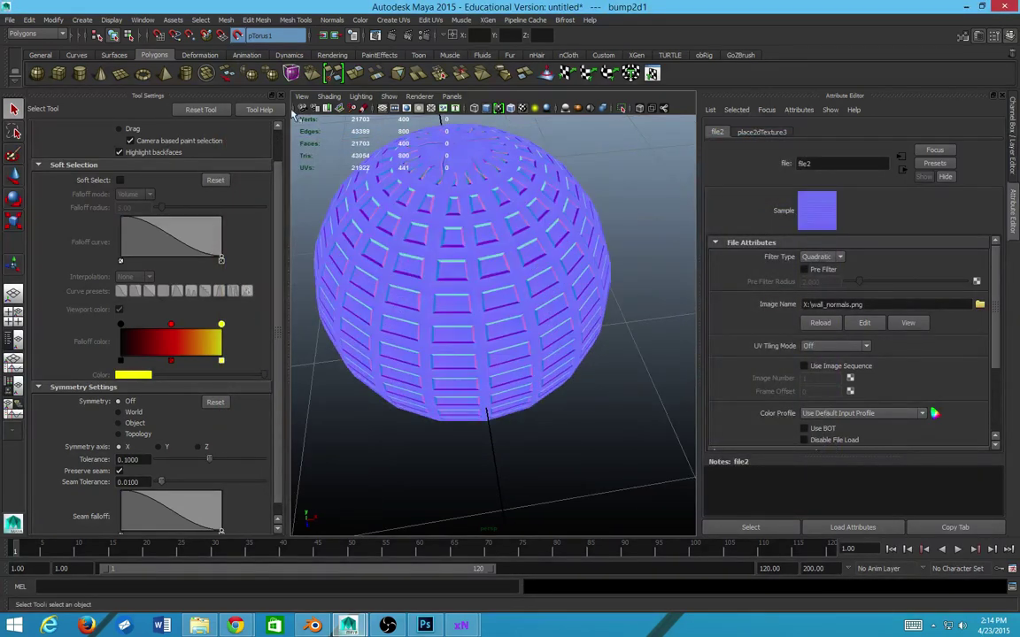
- Switch the viewport to default lighting and inspect the normal-mapped sphere from another angle
left_click(361, 95)
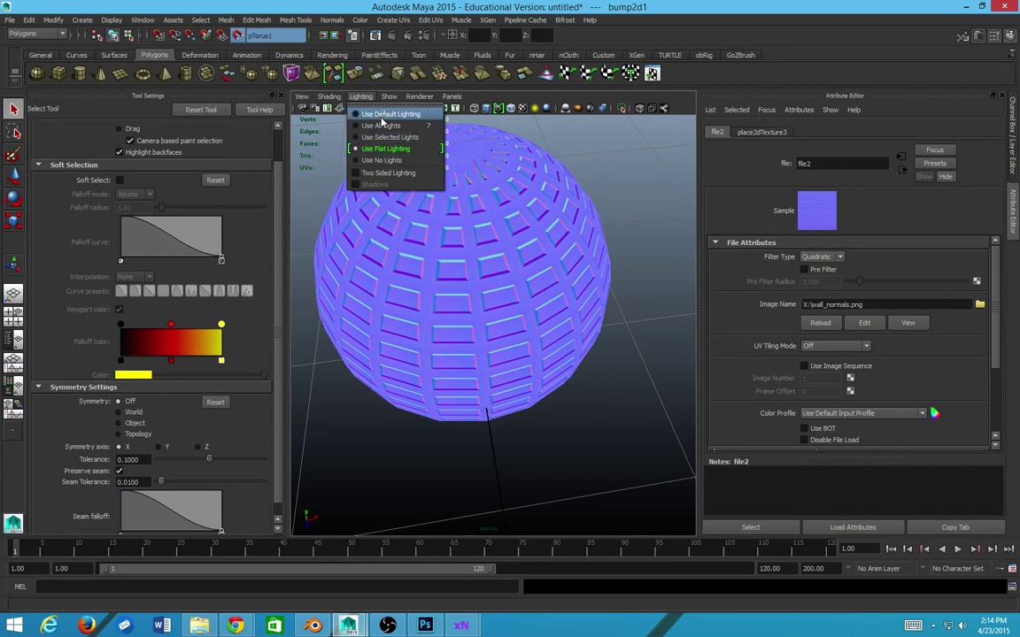
left_click(381, 116)
scroll(501, 289, "up", 5)
scroll(466, 299, "down", 5)
left_click_drag(466, 299, 510, 306)
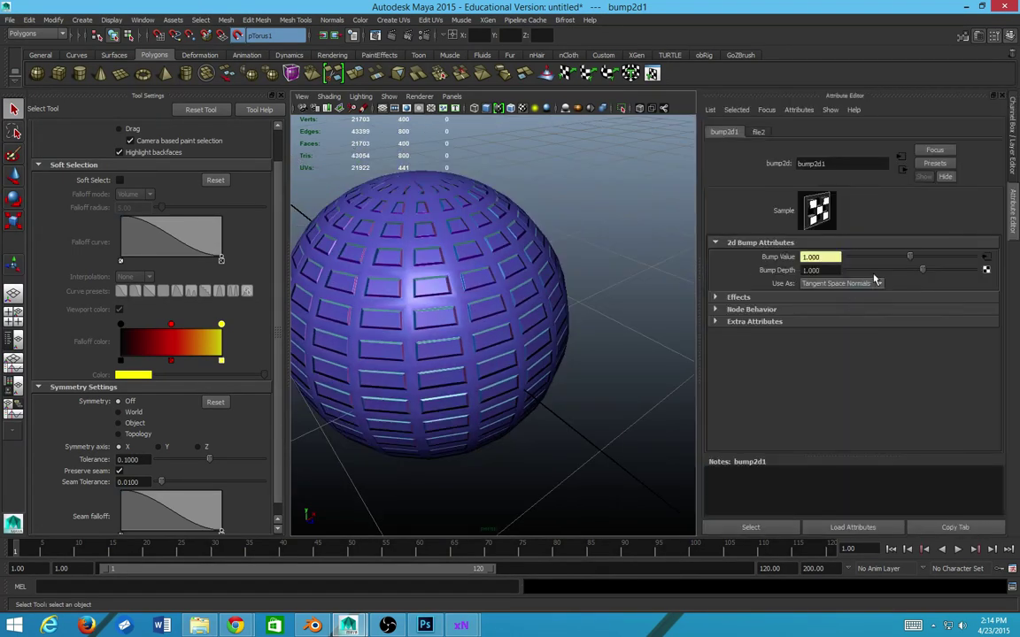
- Set the Bump Depth of the bump2d1 node to 0
left_click_drag(920, 272, 916, 270)
left_click(815, 270)
type("0")
key("Return")
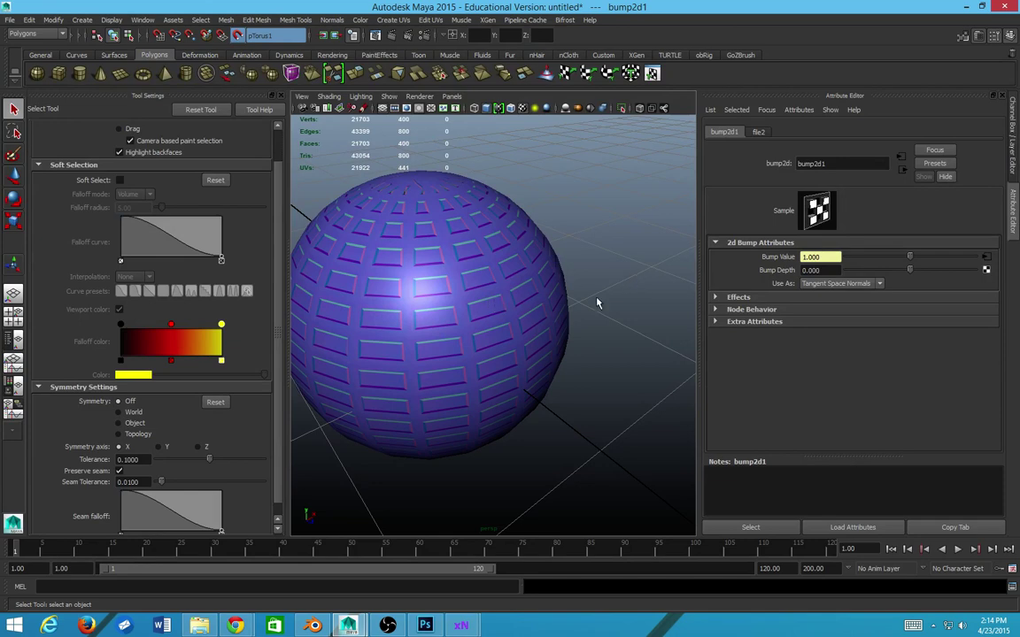
- Switch to Photoshop, show Layer 0, Layer 1 and wall_occlusion again, and save the PSD
key("alt+Tab")
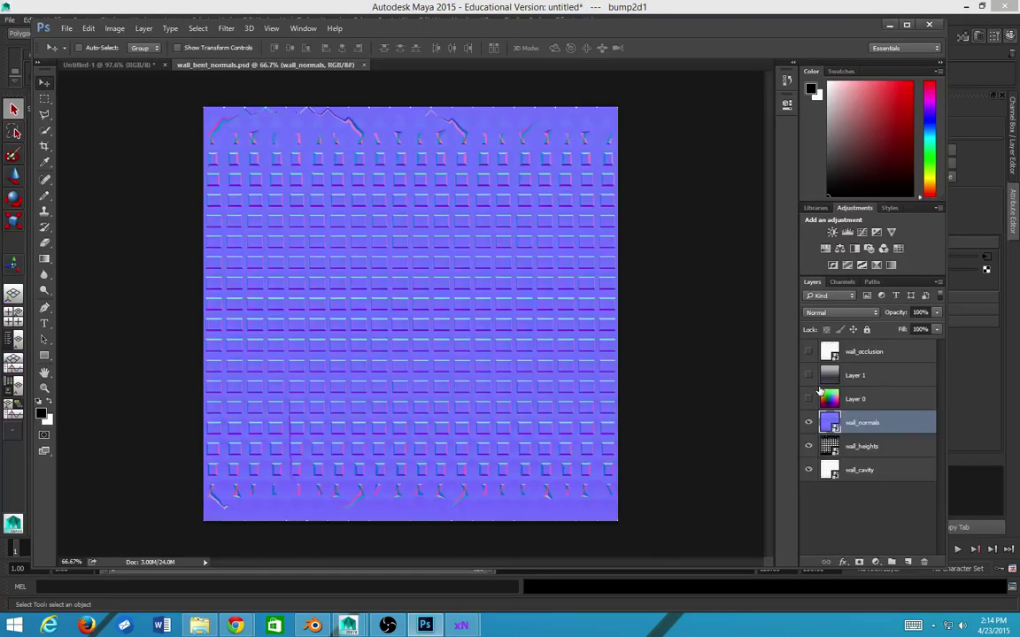
left_click_drag(808, 401, 808, 351)
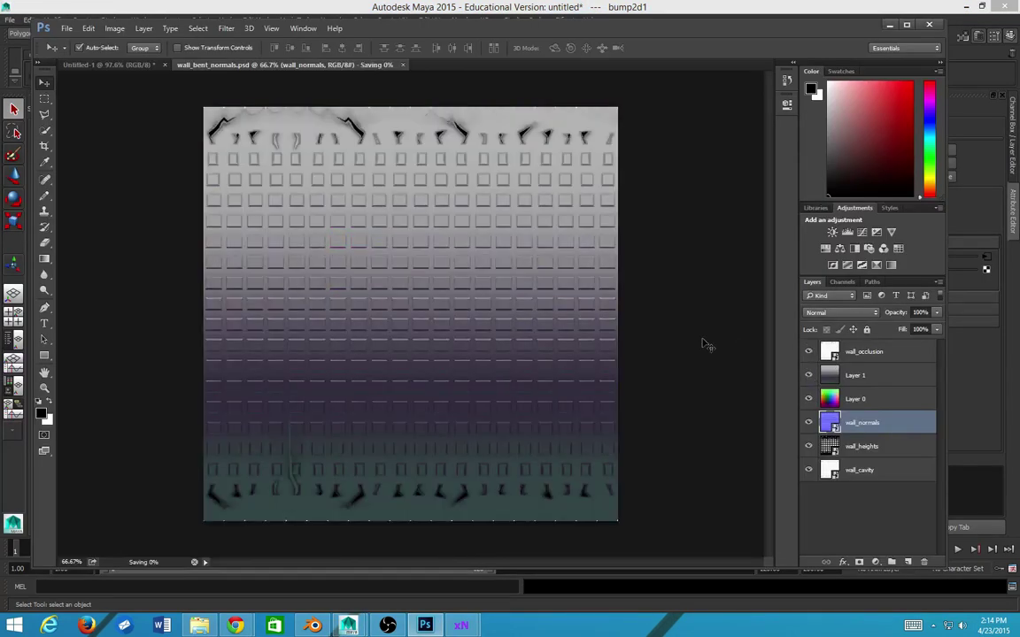
- Switch to Maya, reload wall_bent_normals.psd as the sphere's color texture and deselect the sphere
key("alt+Tab")
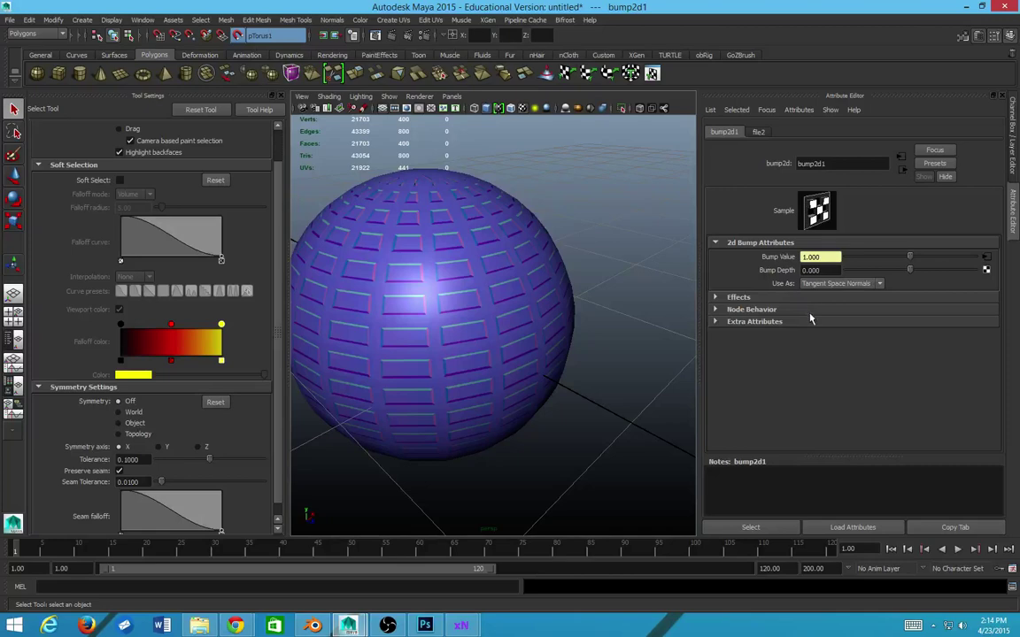
left_click(463, 299)
left_click(976, 270)
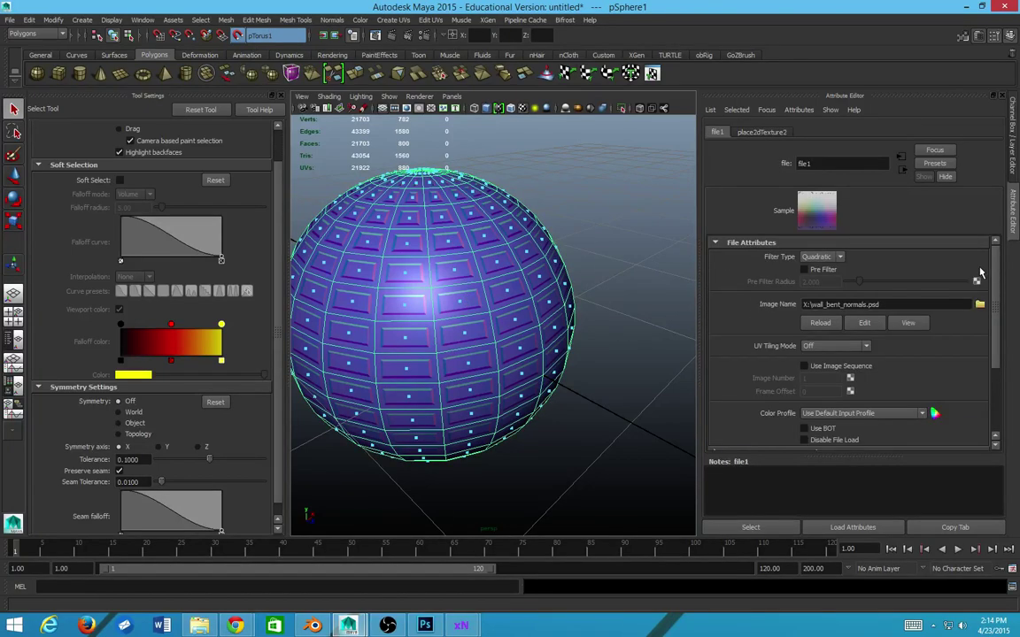
left_click(617, 275)
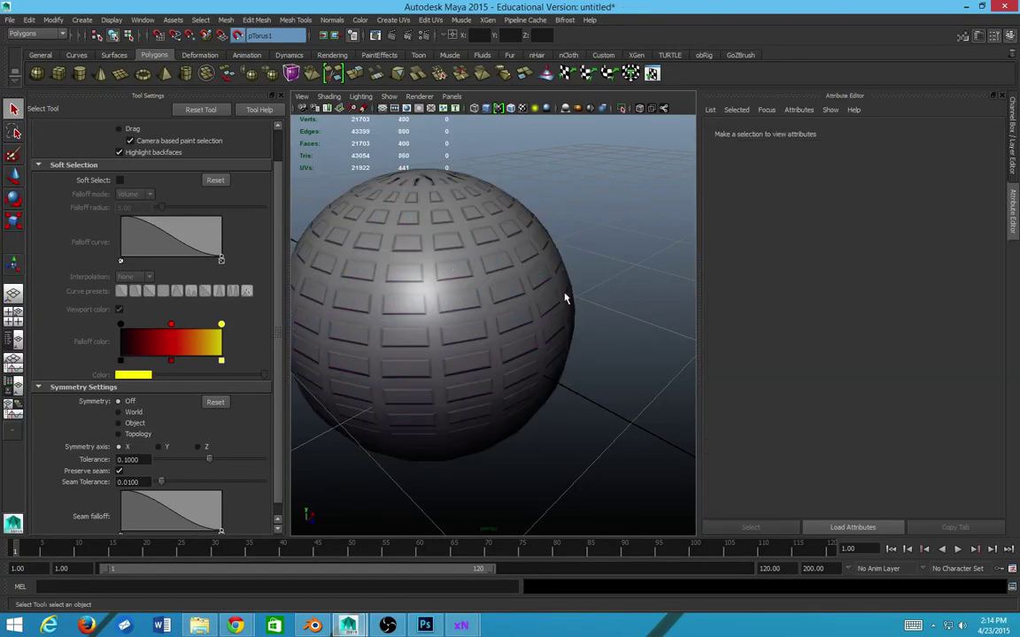
- Select the sphere and open the attributes of the bump2d1 node connected to its blinn2 material
left_click_drag(567, 296, 534, 289)
left_click(534, 290)
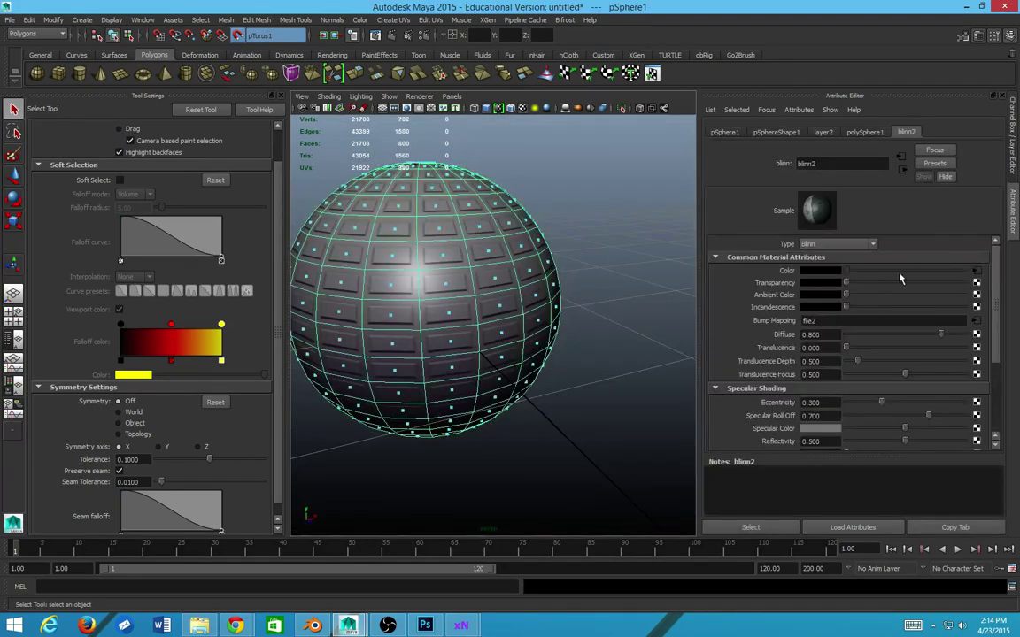
left_click(976, 274)
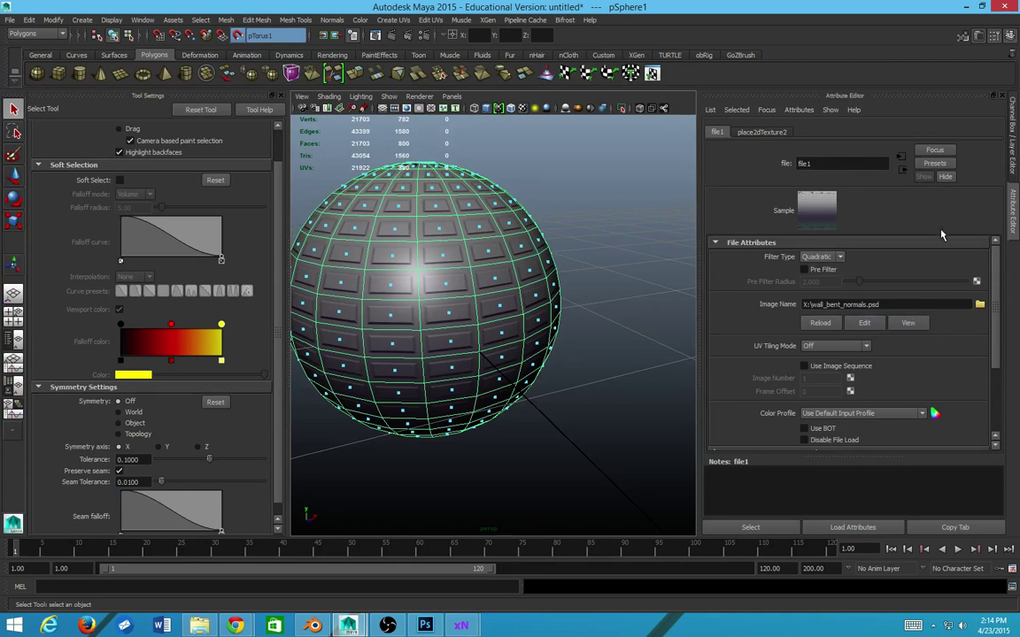
left_click(898, 160)
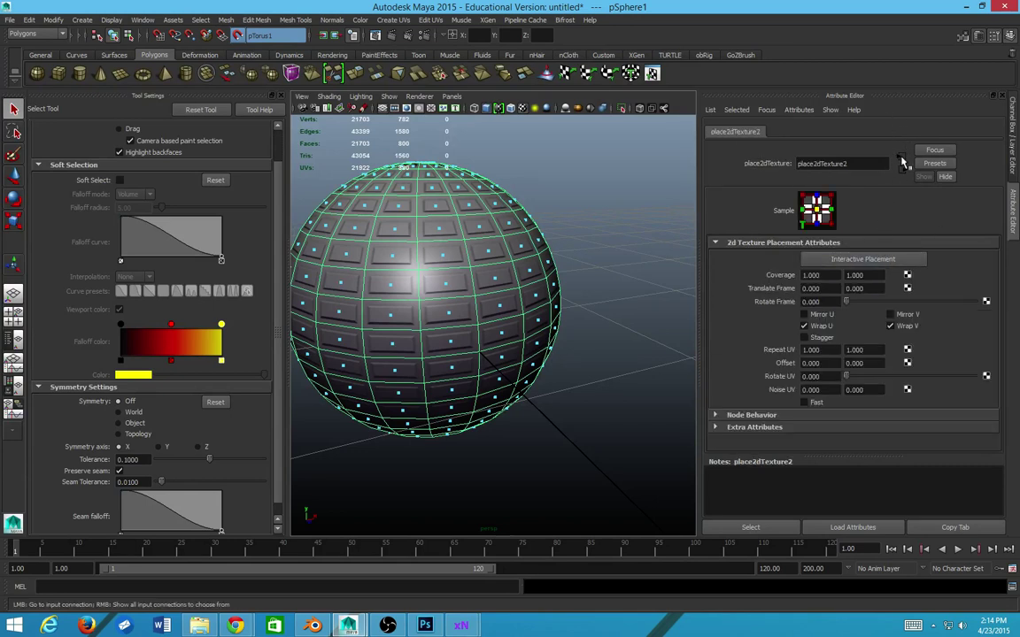
left_click(901, 169)
left_click(903, 171)
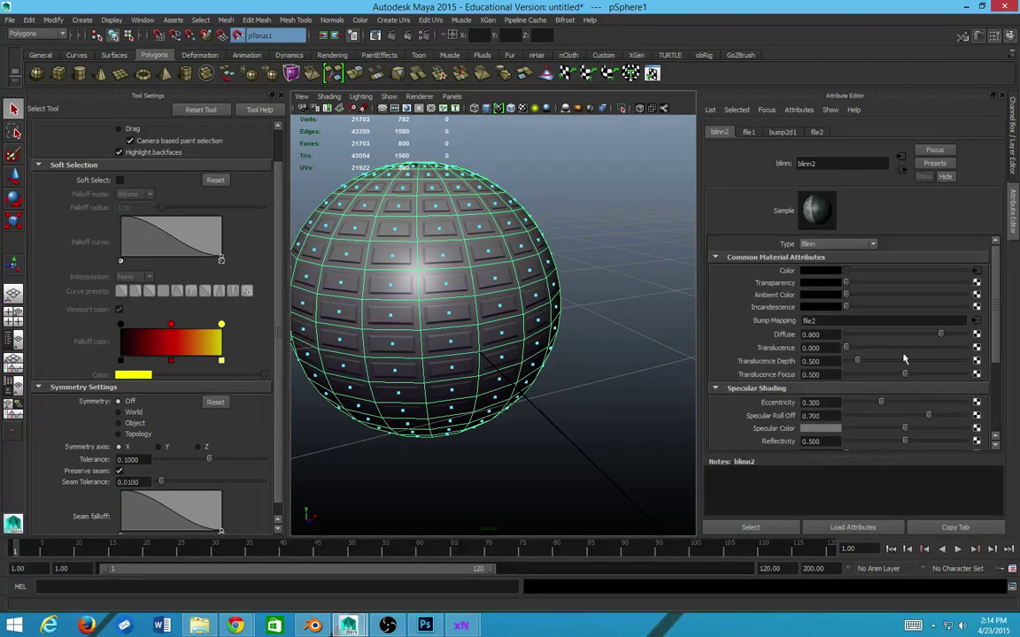
left_click(979, 322)
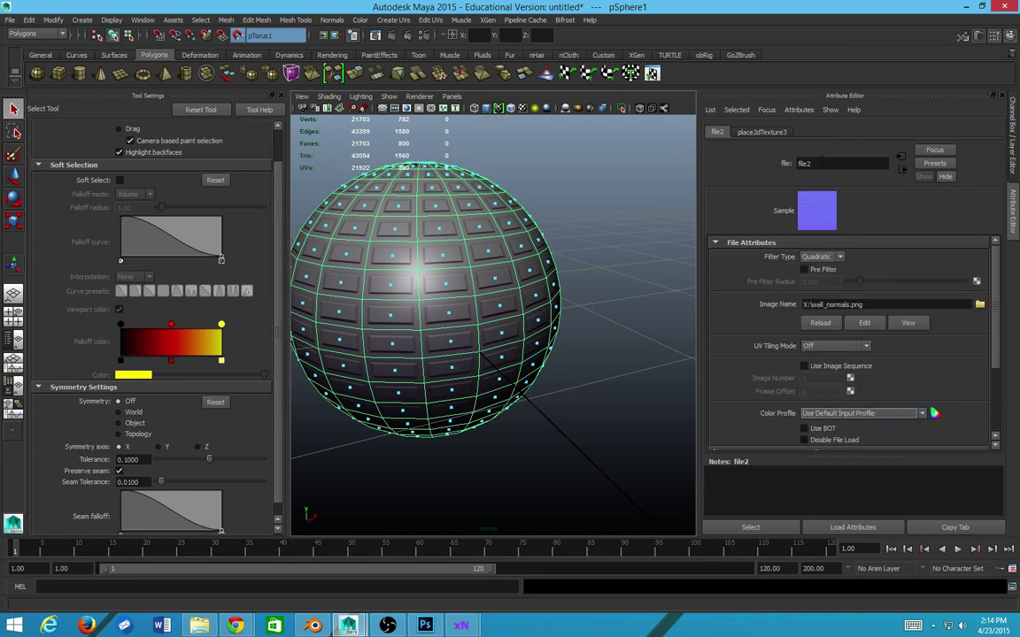
left_click(901, 161)
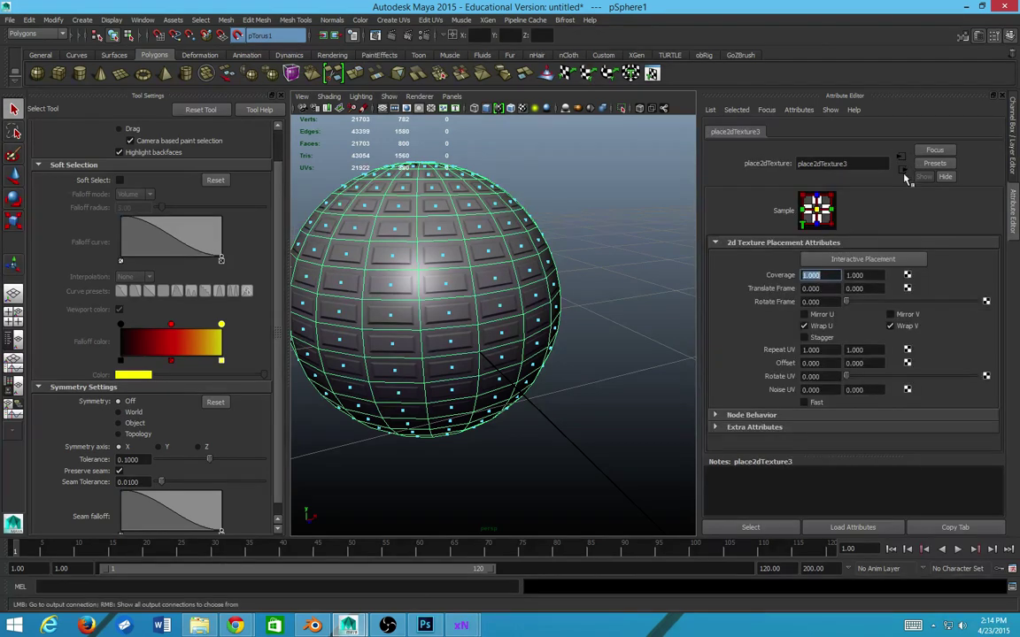
left_click(902, 173)
left_click(903, 173)
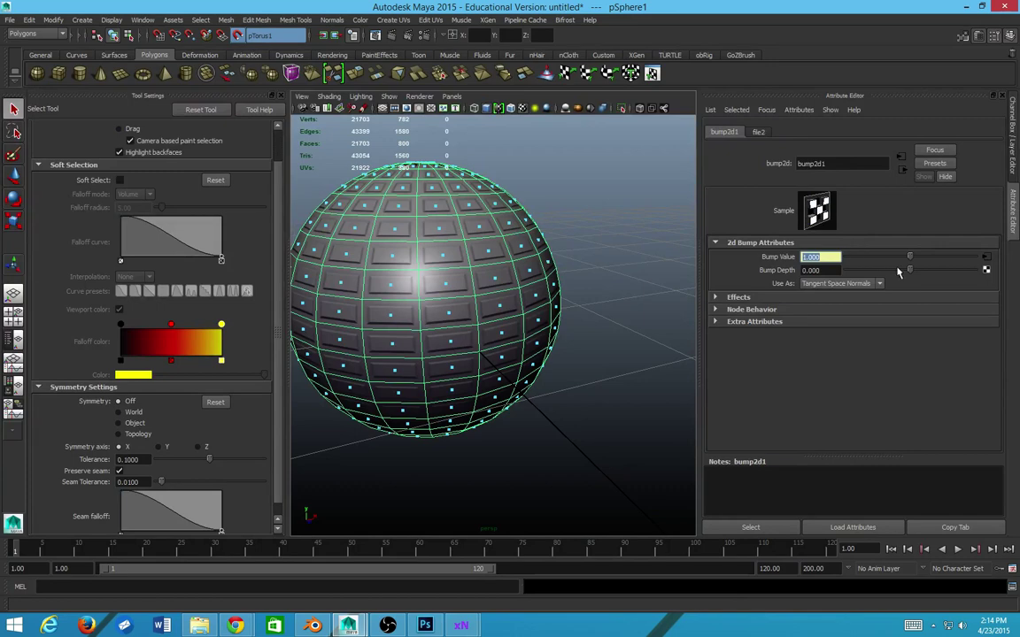
- Try a Bump Depth of -5, set it to 1, and deselect the sphere to inspect the shading
left_click(846, 271)
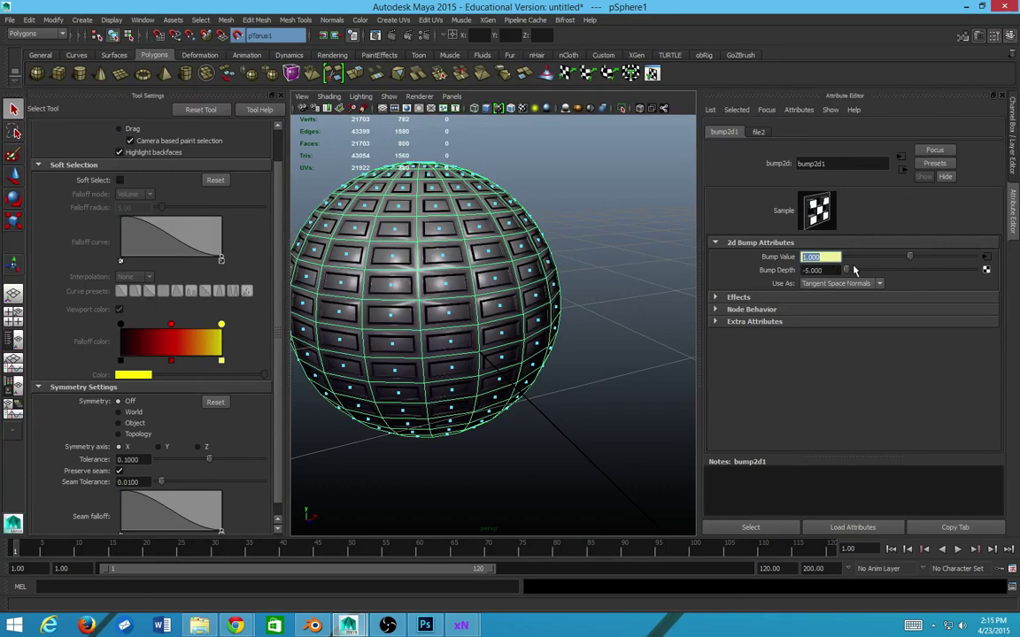
key("Tab")
type("1")
key("Return")
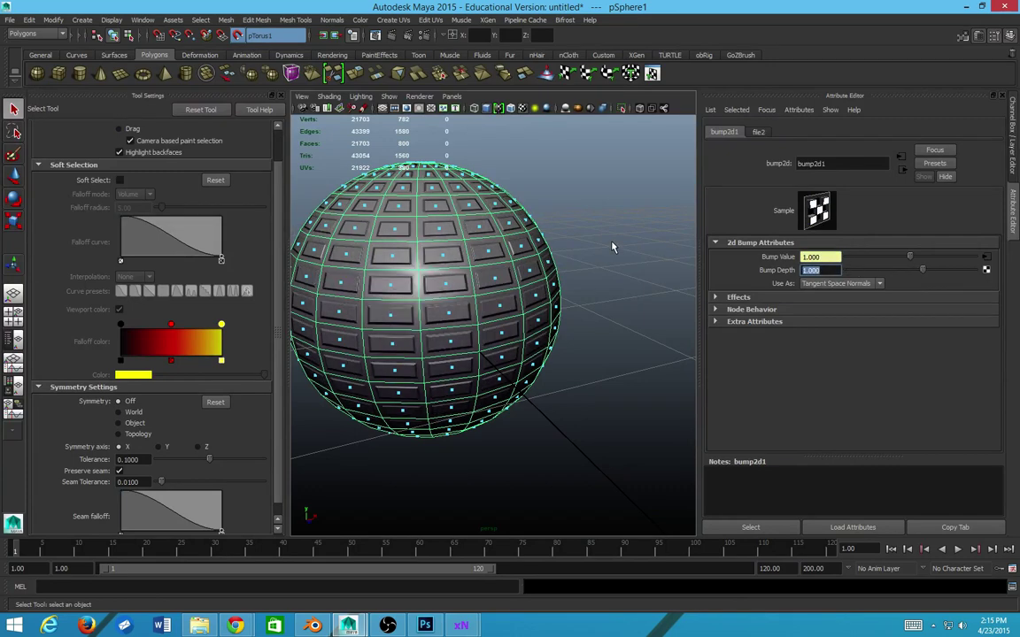
mouse_move(608, 311)
left_mouse_down()
mouse_move(489, 338)
mouse_move(415, 216)
mouse_move(403, 241)
mouse_move(464, 221)
mouse_move(387, 359)
mouse_move(398, 381)
left_mouse_up()
left_click(442, 422)
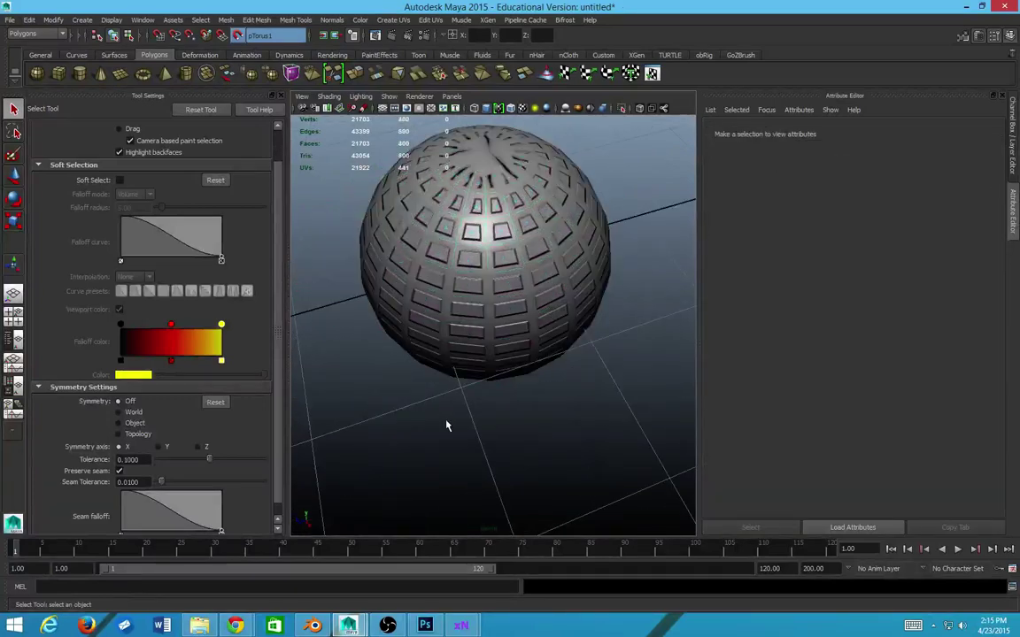
left_click_drag(446, 423, 538, 305)
- Switch to Photoshop and hide and reshow Layer 0 and Layer 1 to compare the lighting with the normal map
key("alt+Tab")
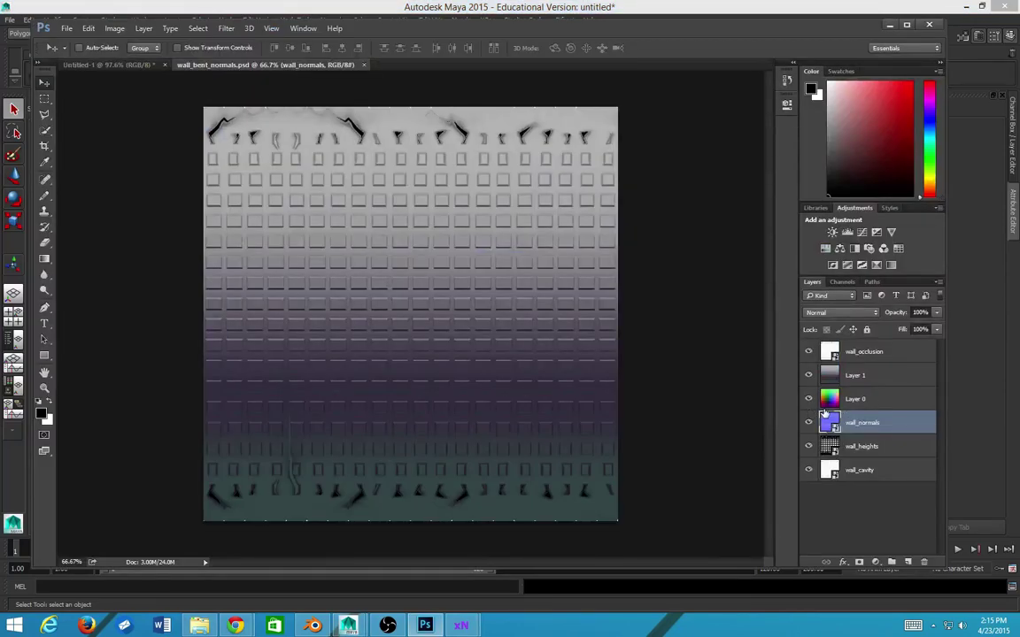
left_click(808, 375)
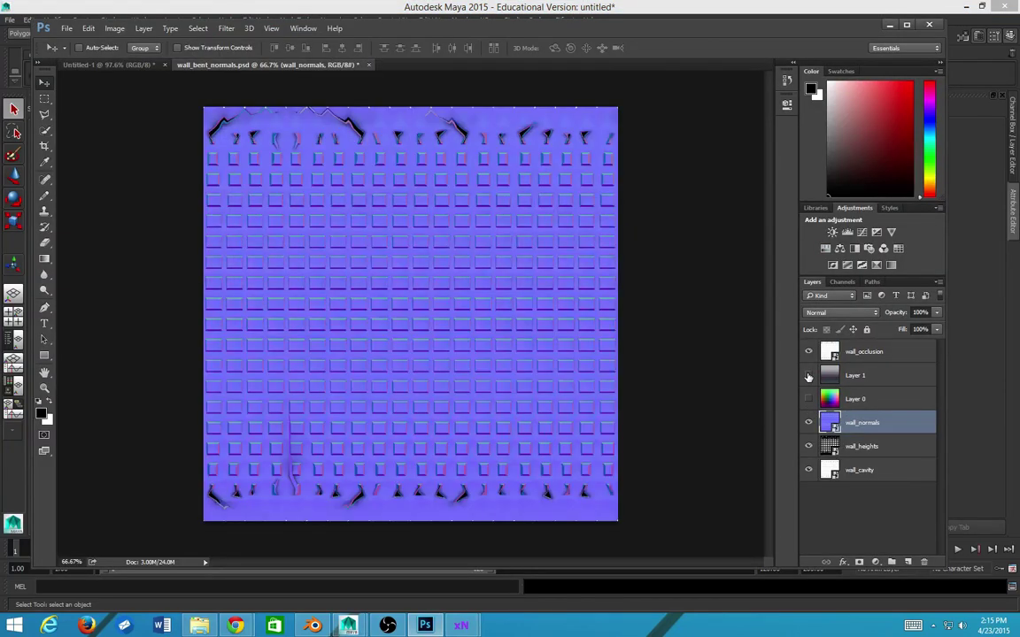
left_click(808, 375)
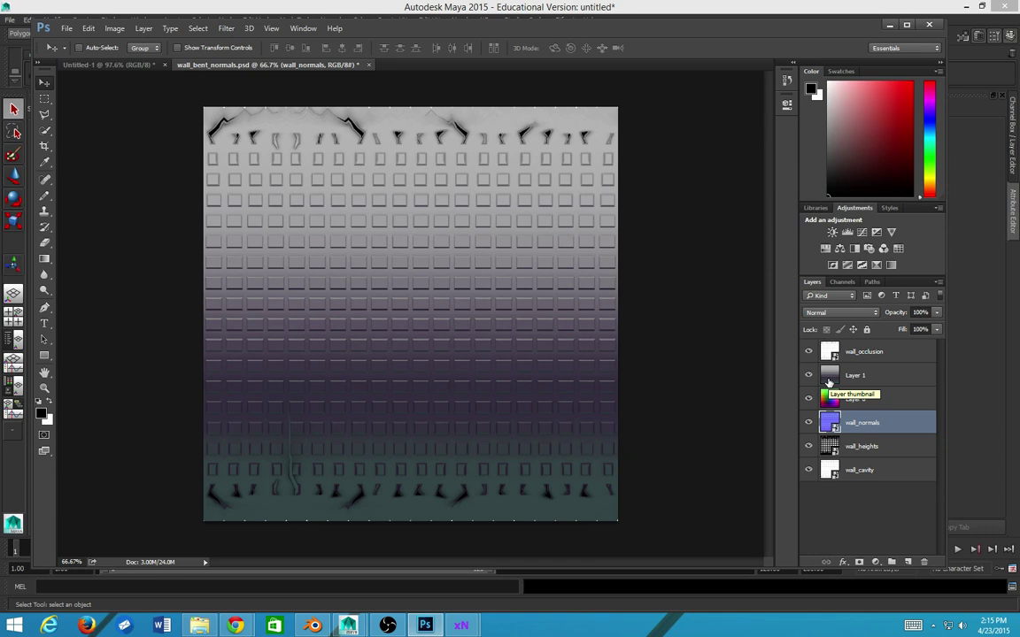
- Move the wall_heights layer to the top of the layer stack and inspect its black-and-white pattern
left_click(863, 451)
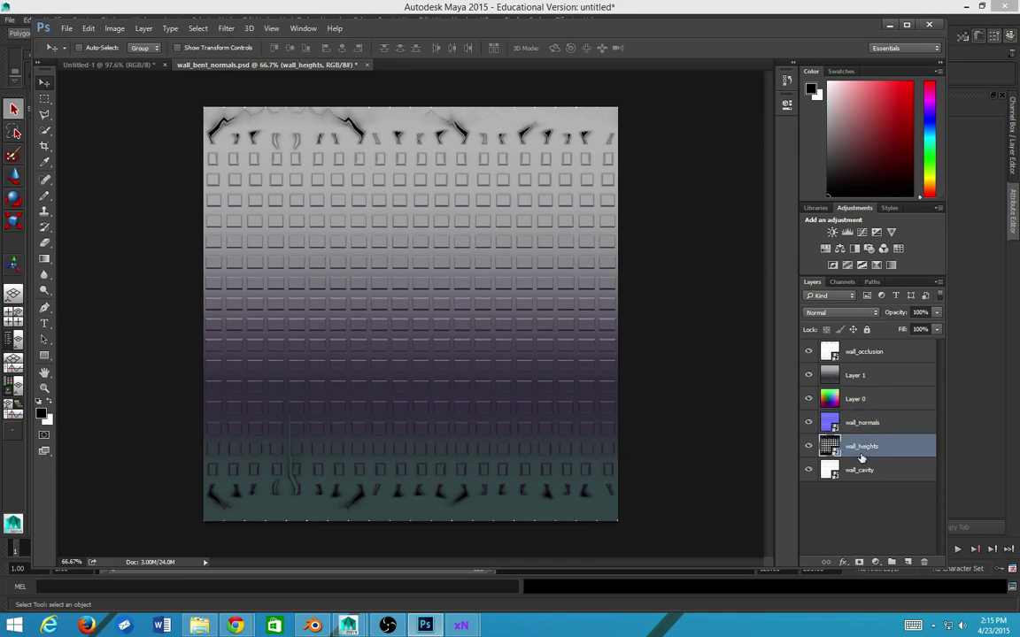
left_click_drag(861, 450, 851, 351)
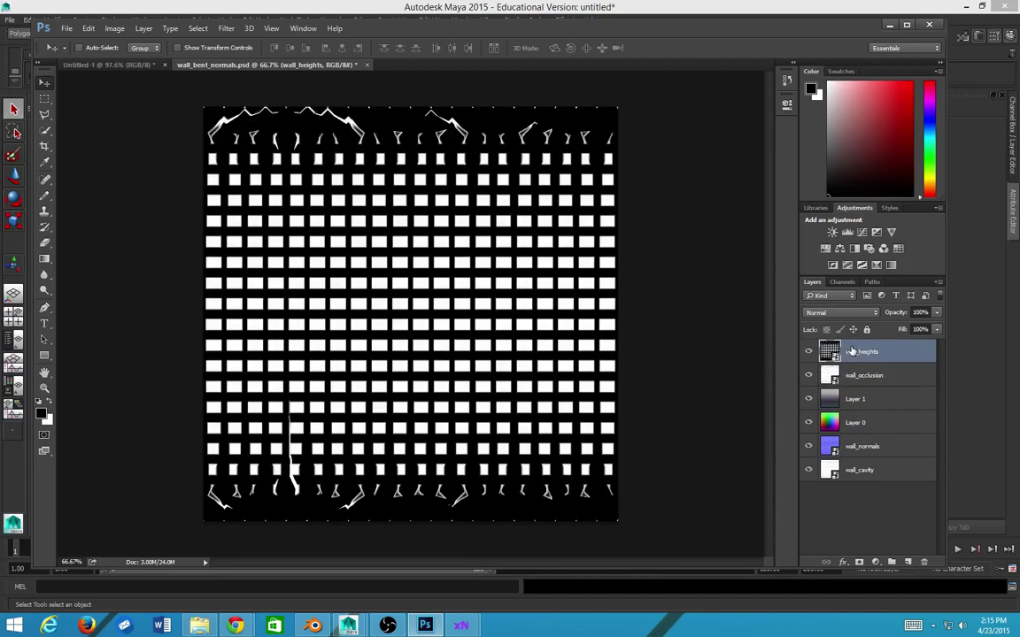
scroll(295, 259, "up", 5)
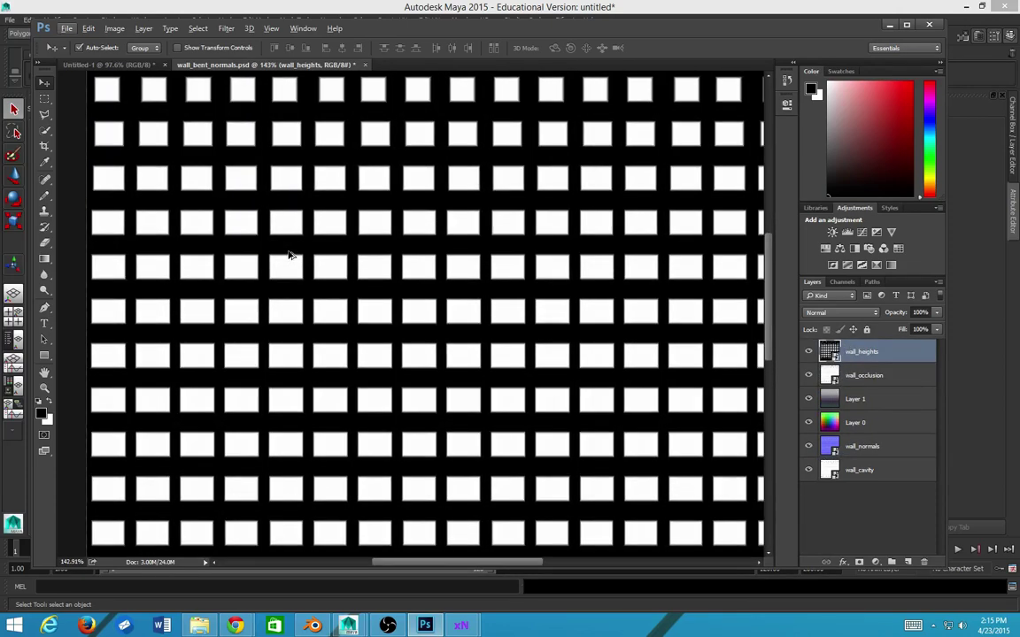
scroll(295, 261, "down", 3)
scroll(294, 262, "down", 1)
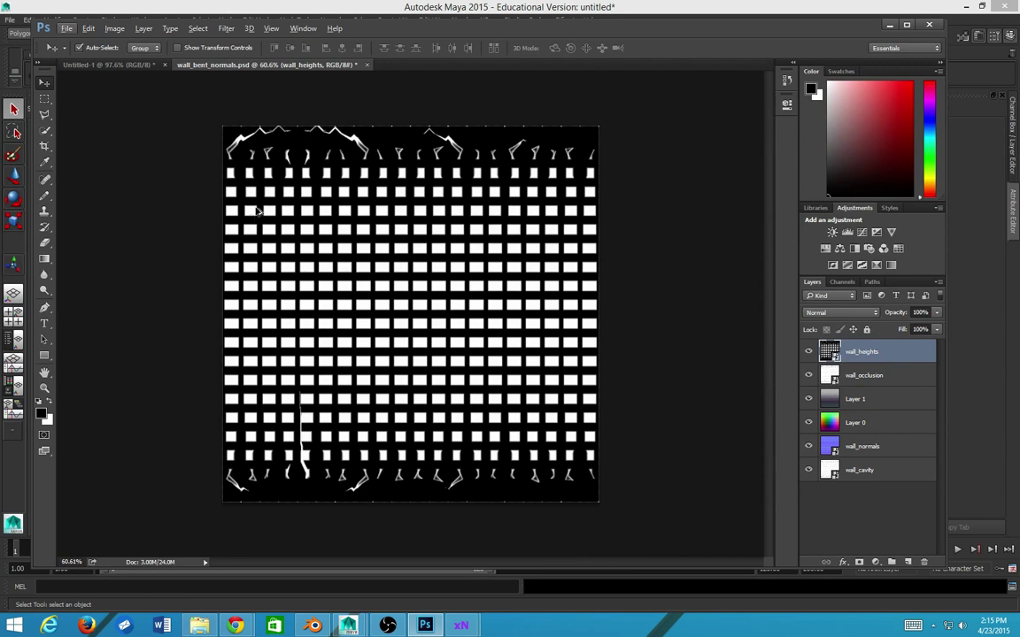
key("ctrl")
mouse_move(235, 624)
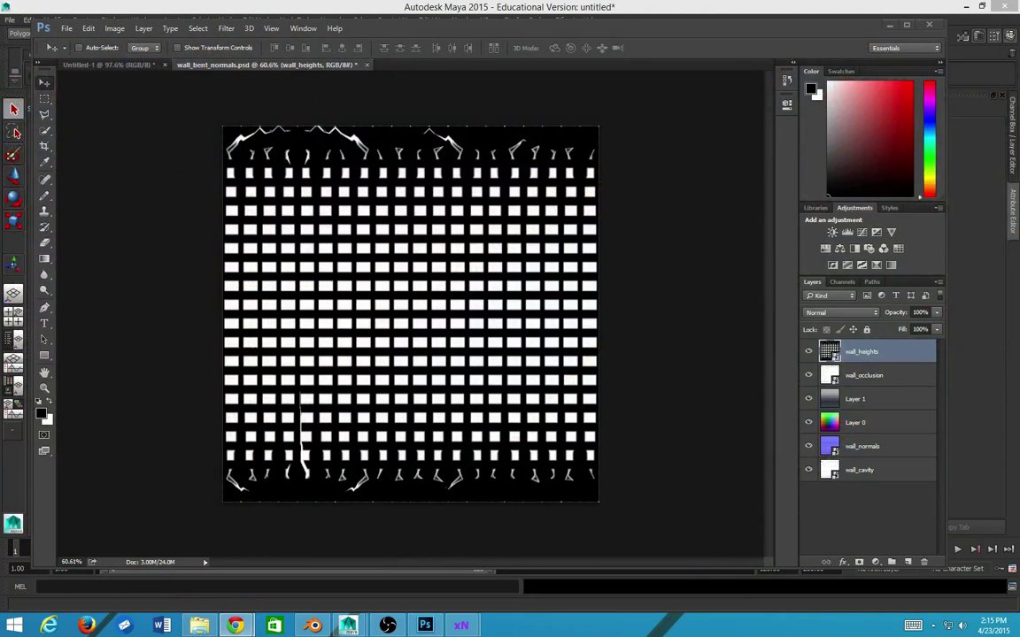
left_click_drag(0, 64, 770, 50)
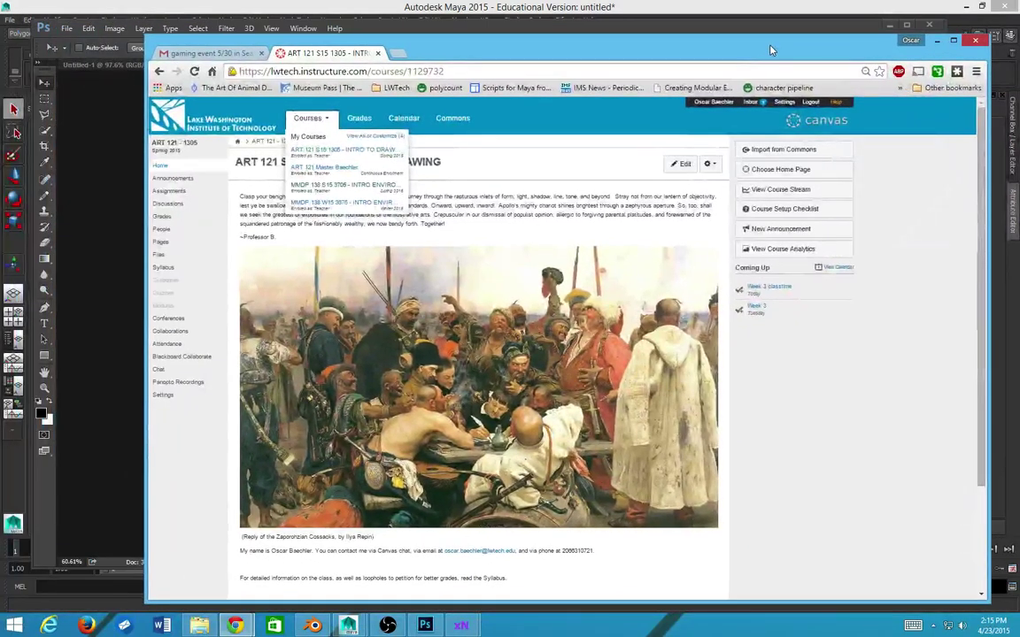
key("ctrl+t")
type("cgte")
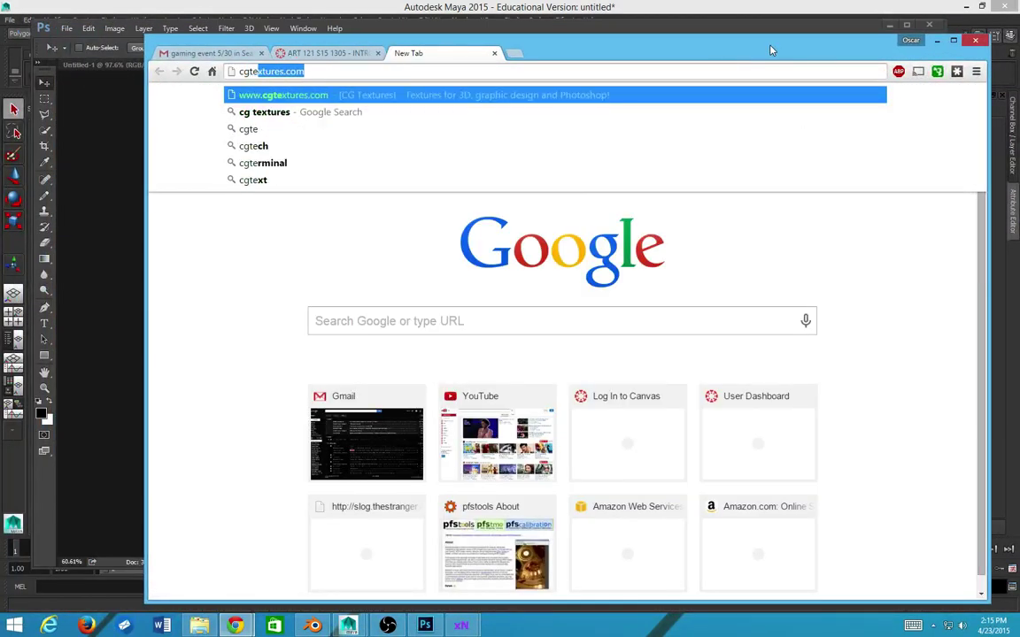
key("Return")
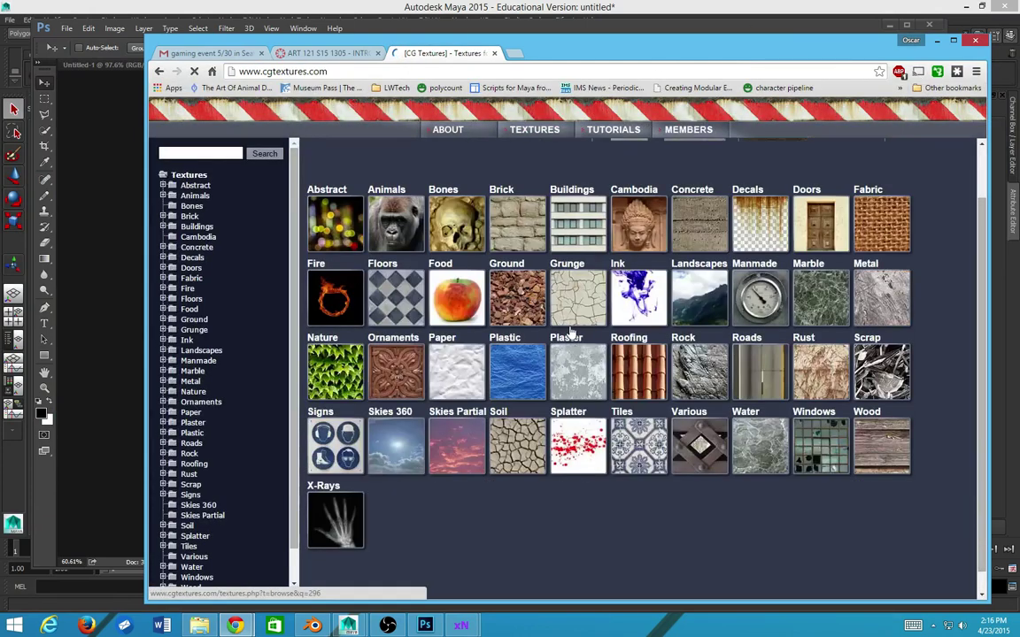
- Open the Metal category on CG Textures and look through its sub-categories
left_click(877, 278)
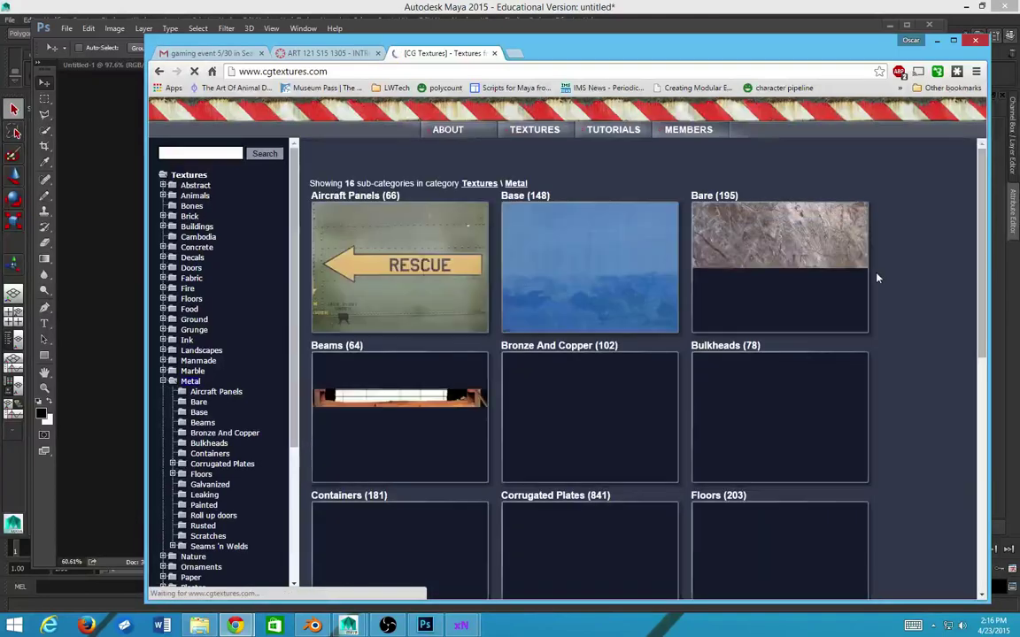
scroll(868, 283, "down", 2)
scroll(863, 288, "up", 1)
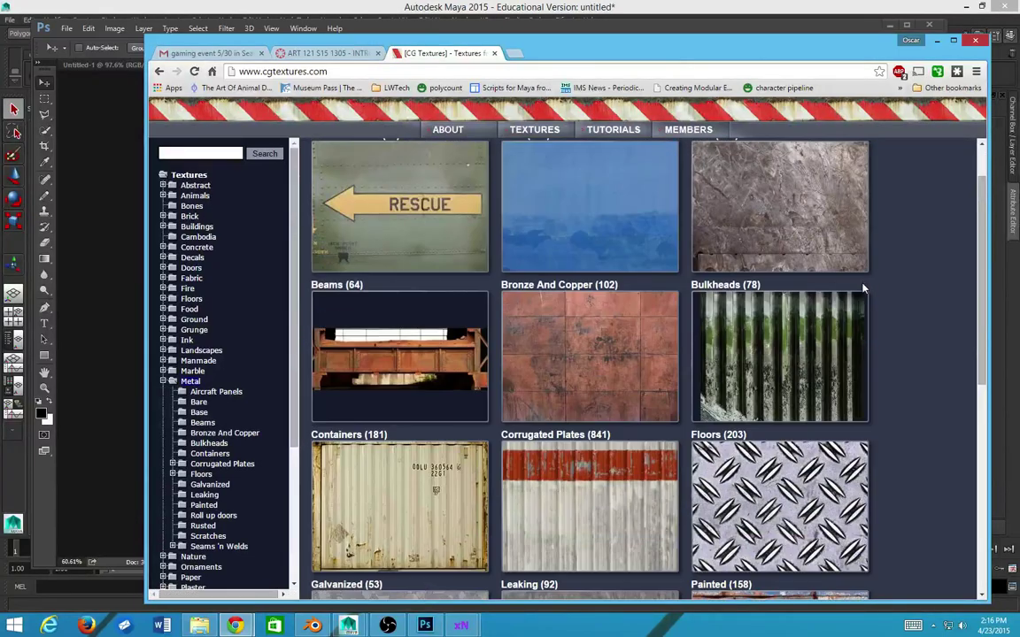
scroll(863, 288, "down", 3)
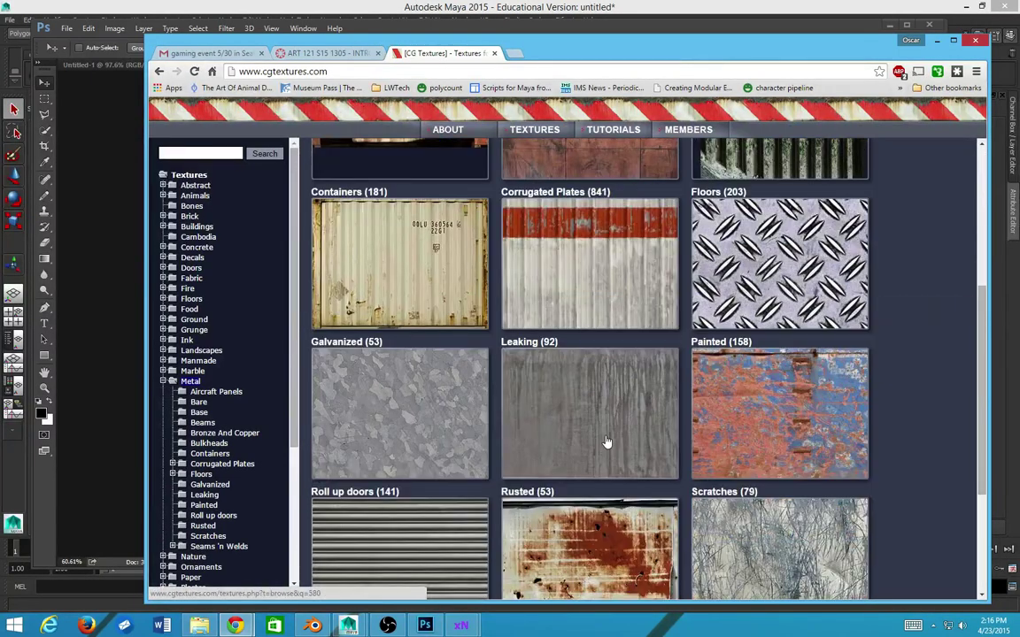
scroll(607, 442, "up", 5)
scroll(604, 442, "down", 4)
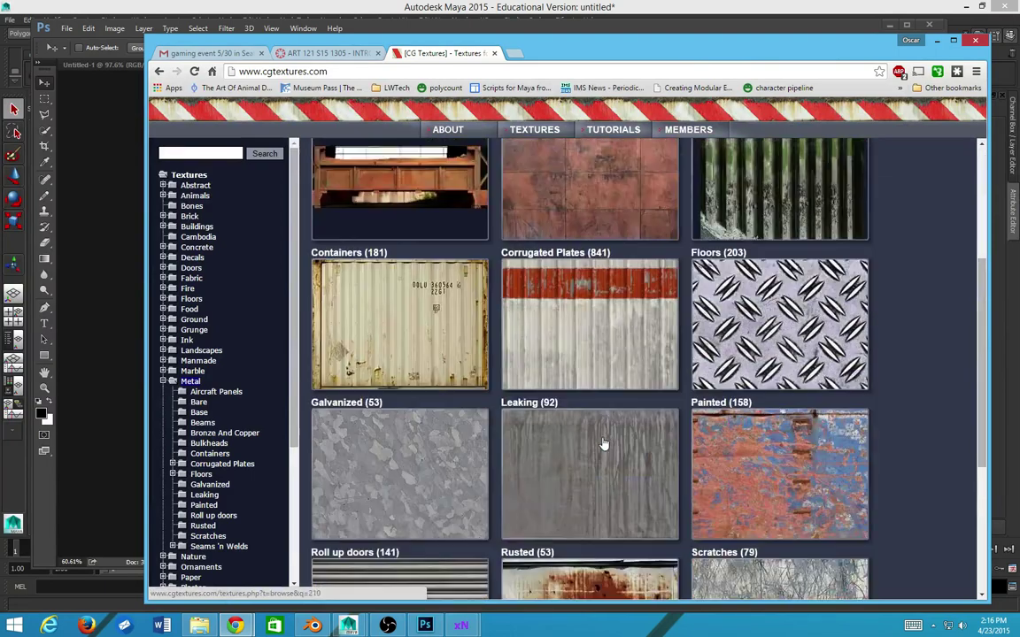
scroll(602, 443, "down", 2)
- Open the Galvanized sub-category and view the images of its first tiled texture, MetalGalvanized0022
left_click(400, 371)
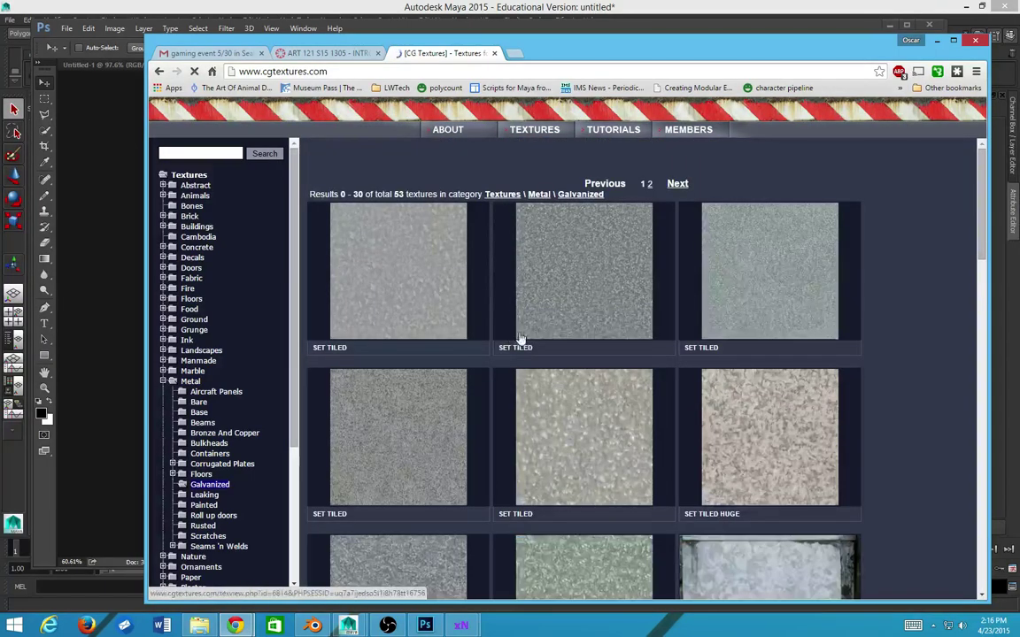
left_click(404, 309)
scroll(496, 267, "down", 2)
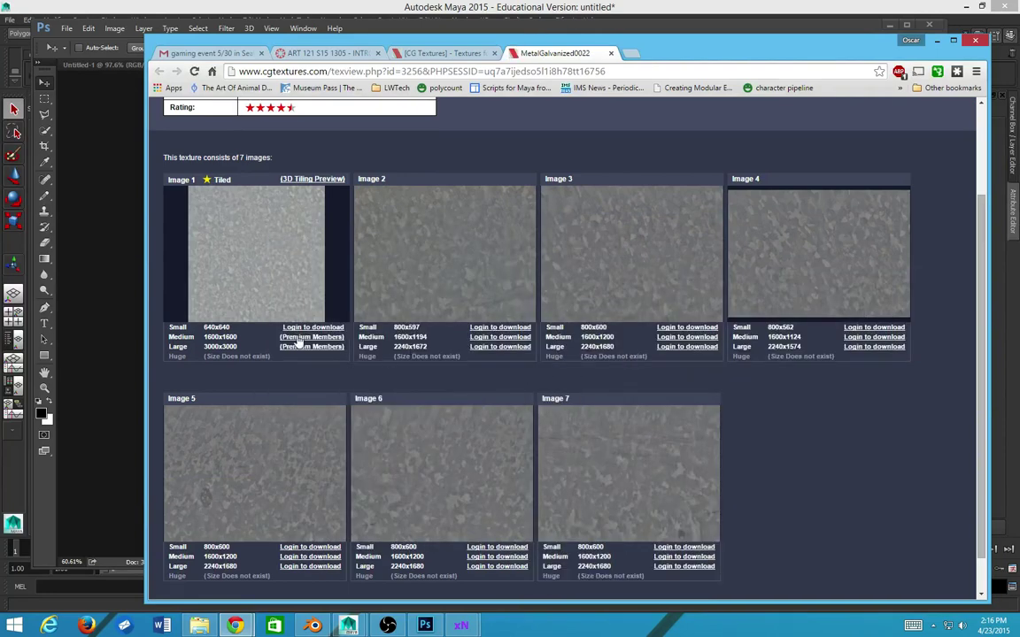
- Try to capture the enlarged preview of the tiled galvanized metal and paste it into the wall_bent_normals.psd document in Photoshop, then delete the pasted layer
mouse_move(272, 267)
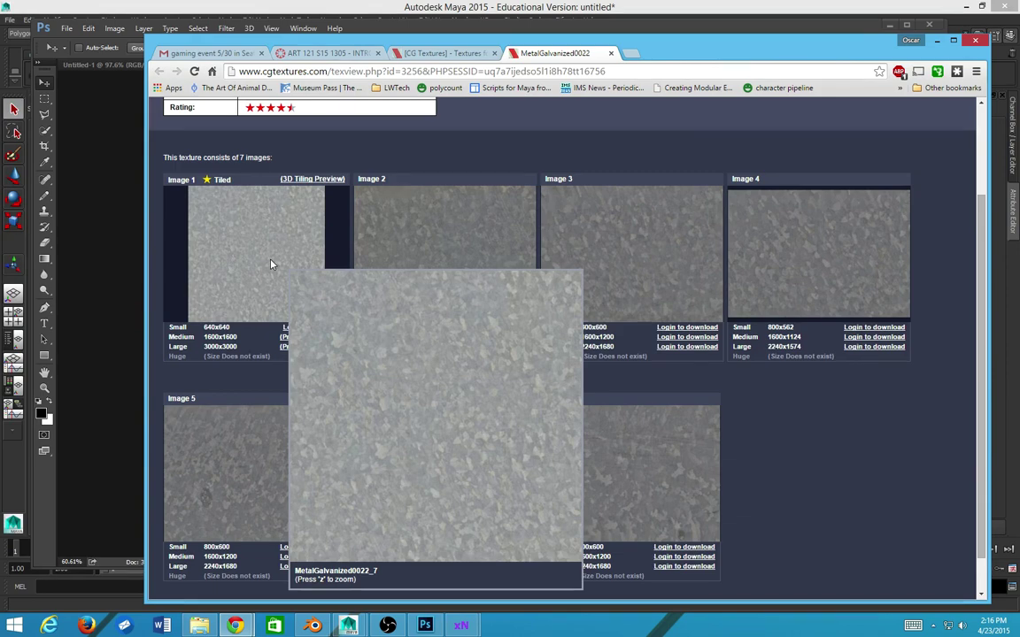
key("Print")
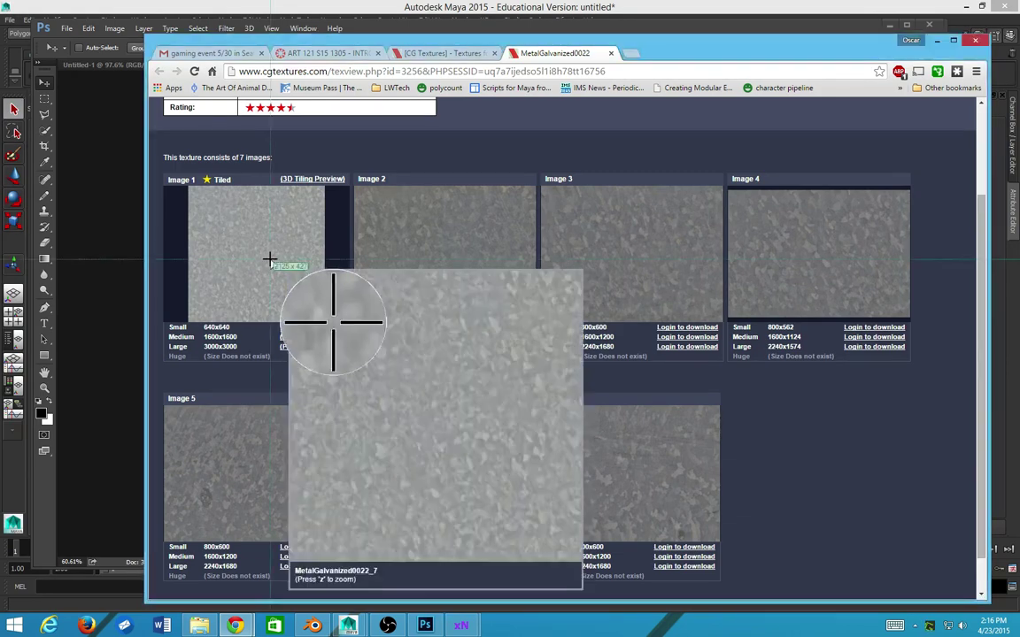
key("alt+Tab")
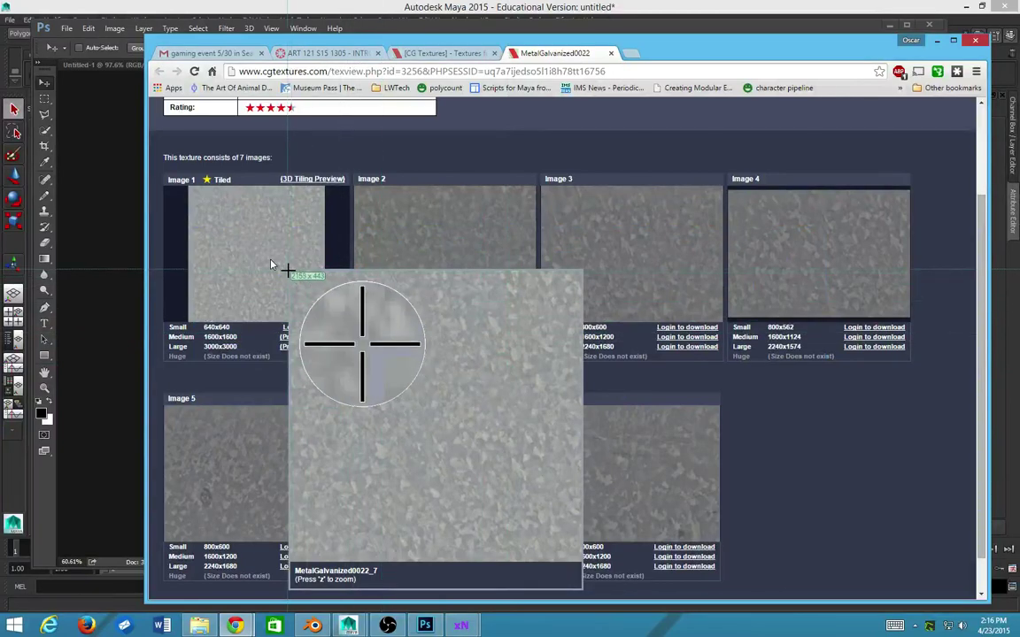
left_click_drag(290, 270, 580, 561)
key("alt+Tab")
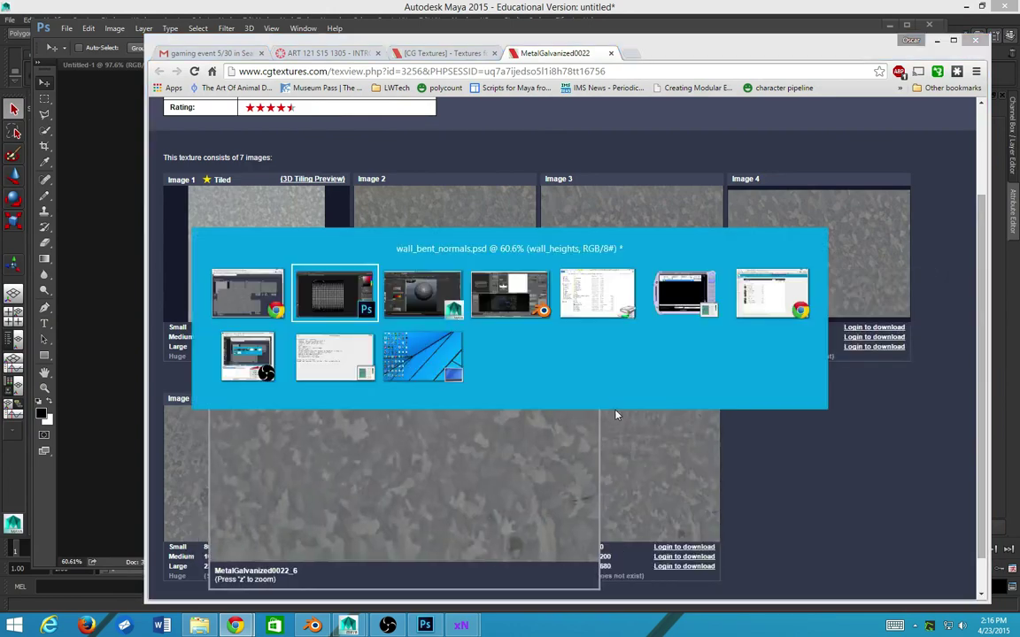
key("ctrl+v")
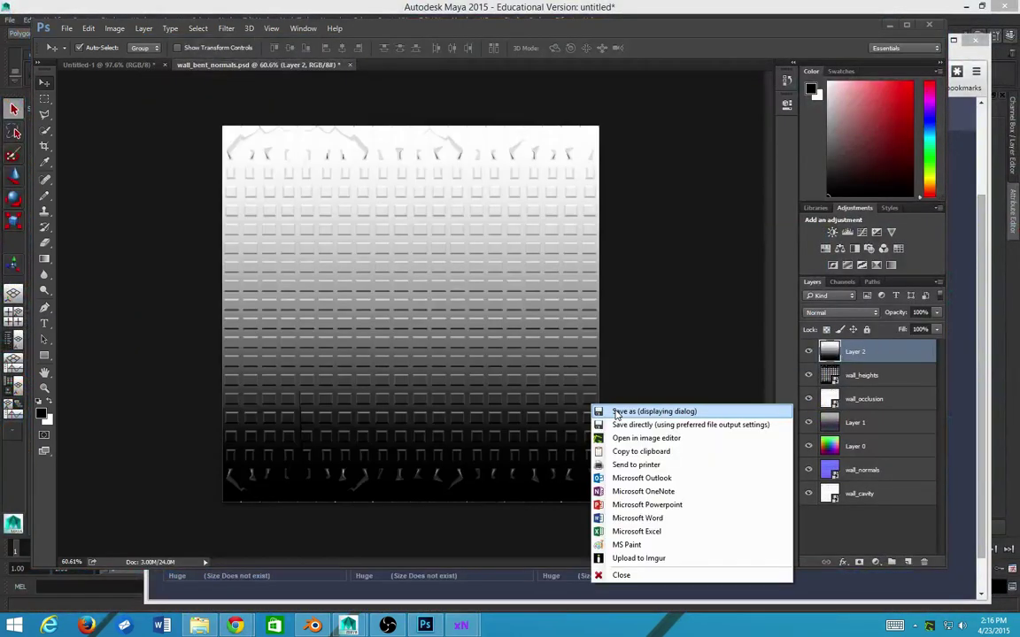
left_click(617, 411)
key("Delete")
- Switch to Chrome, close the MetalGalvanized0022 tab and open mayang.com in a new tab
key("alt+Tab")
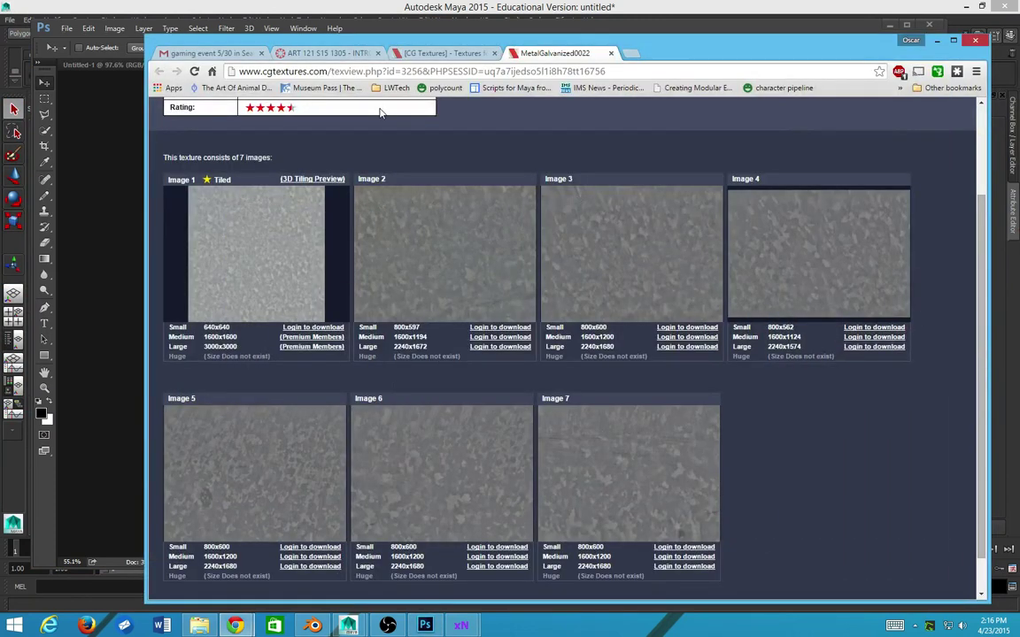
key("ctrl+w")
key("ctrl+t")
type("mayan")
key("BackSpace")
key("BackSpace")
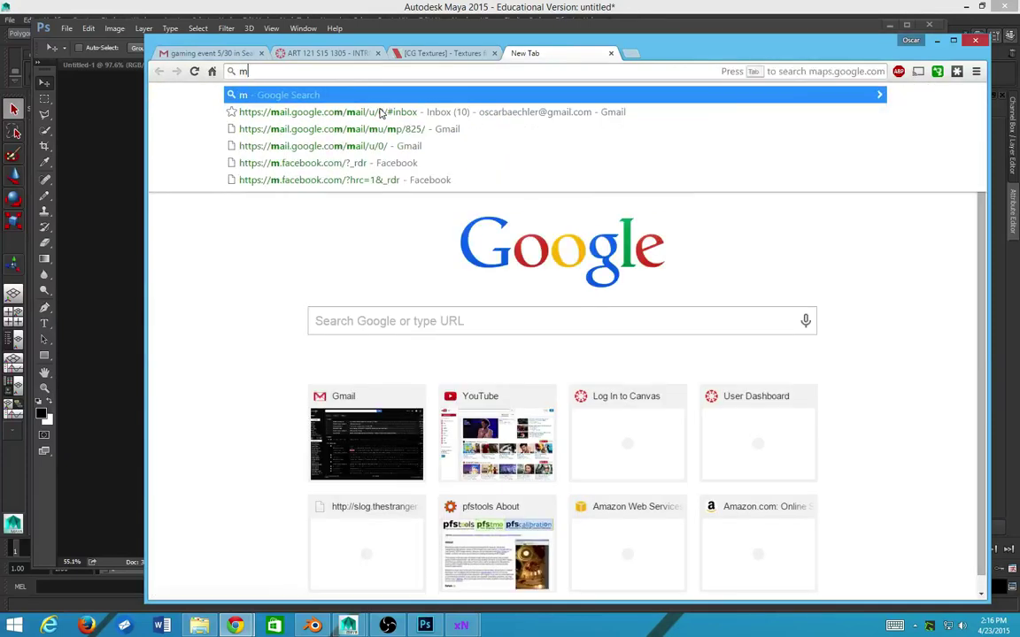
type("ay")
key("Return")
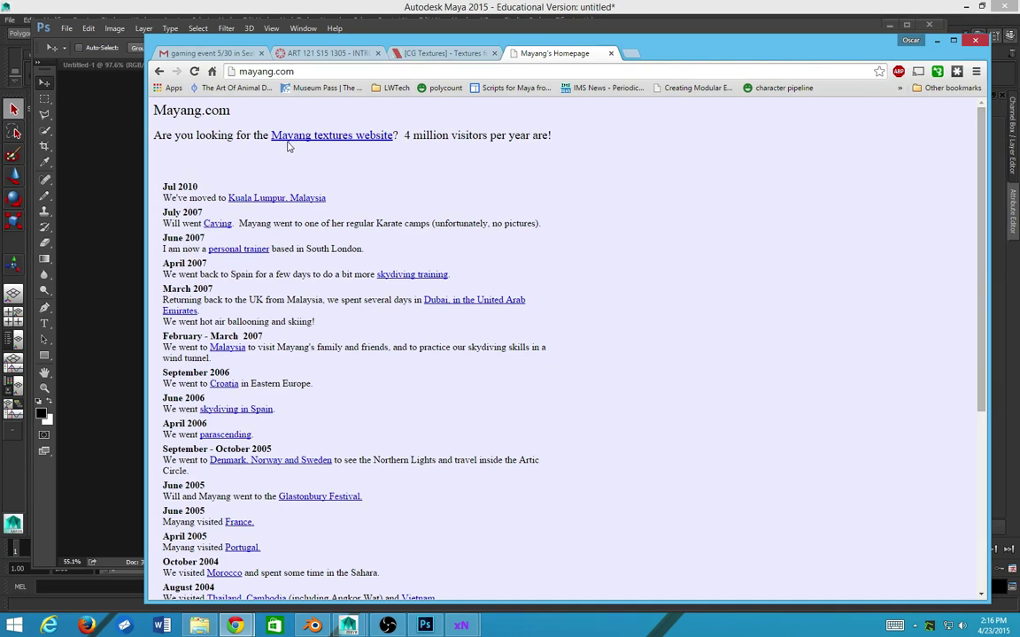
- Open the Mayang textures website from the Mayang.com homepage
scroll(289, 144, "down", 3)
scroll(290, 145, "up", 3)
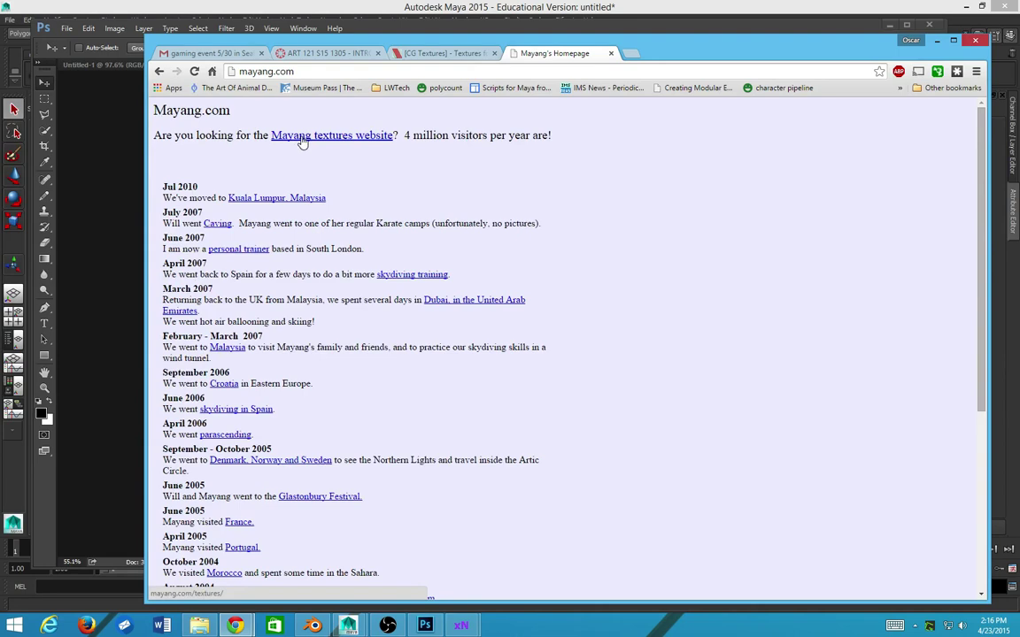
left_click(300, 138)
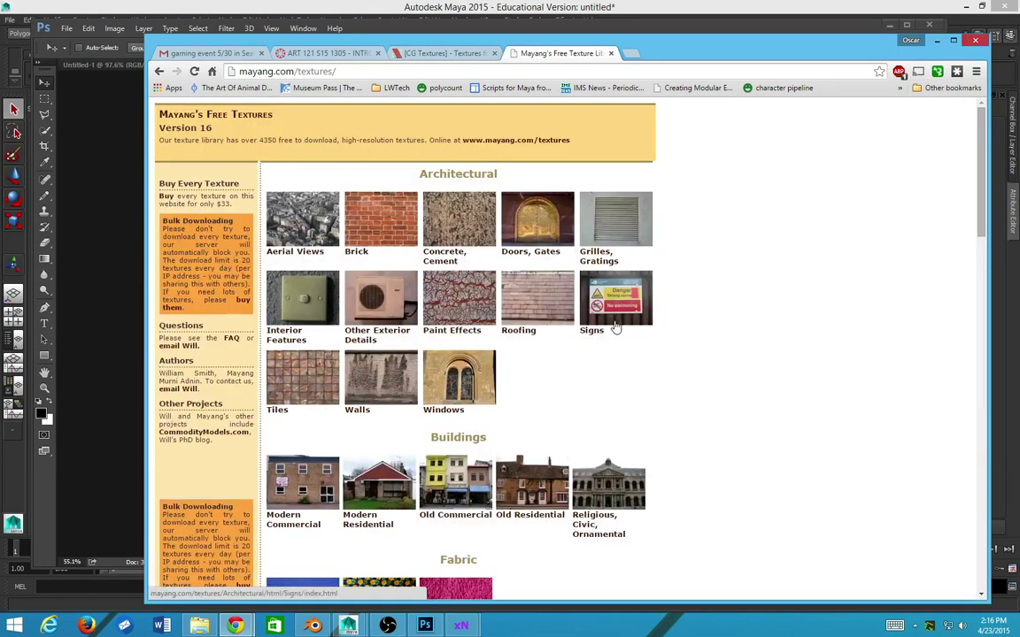
- Look through the texture library's categories, from Architectural and Fabric through Metal, Nature and Stone to Wood
scroll(849, 358, "down", 4)
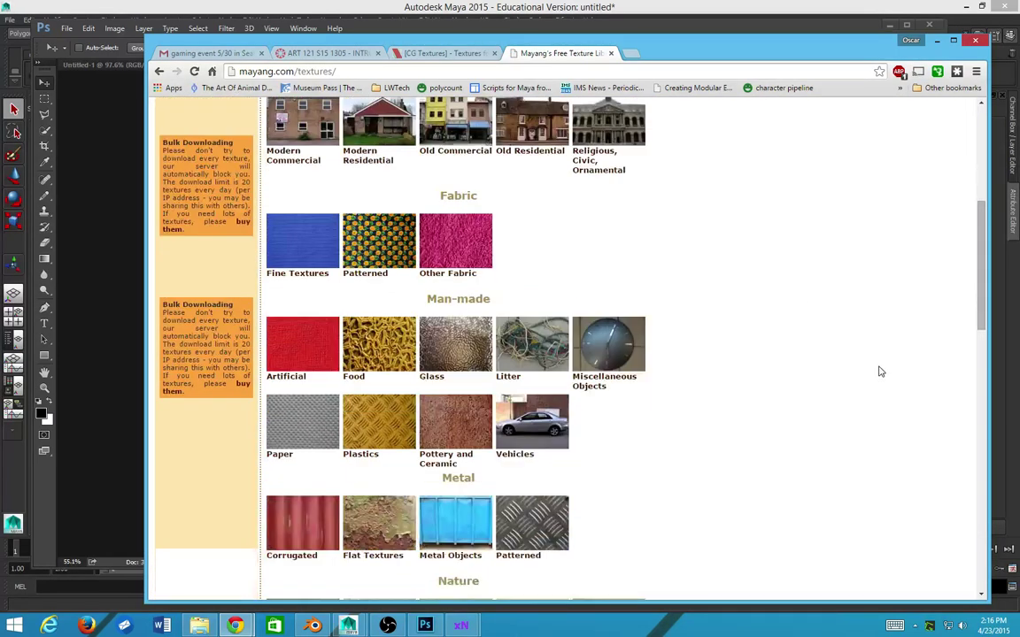
scroll(880, 371, "down", 2)
scroll(854, 380, "down", 2)
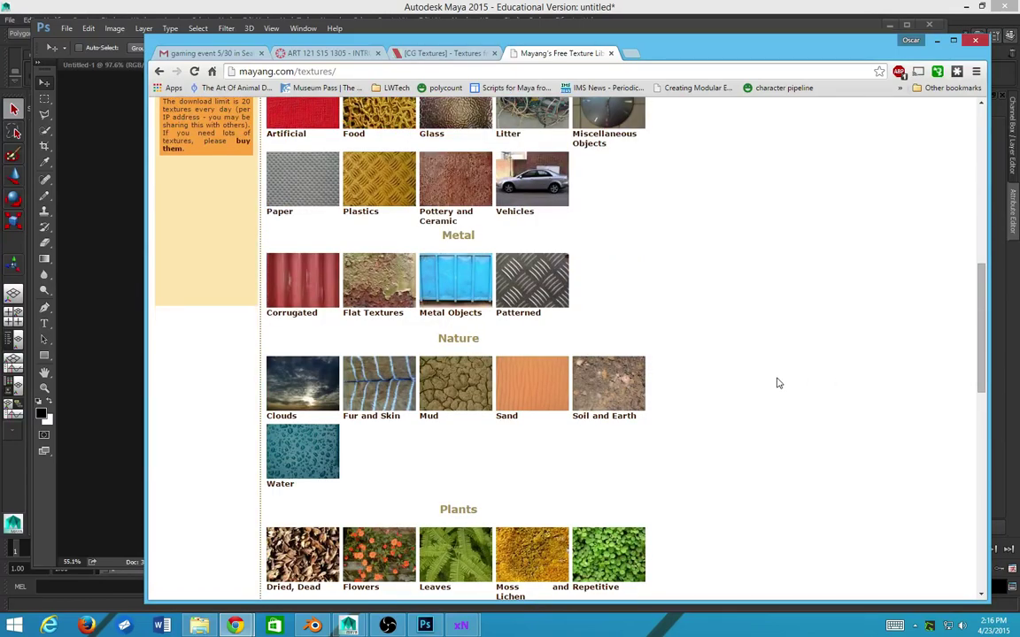
scroll(731, 369, "up", 10)
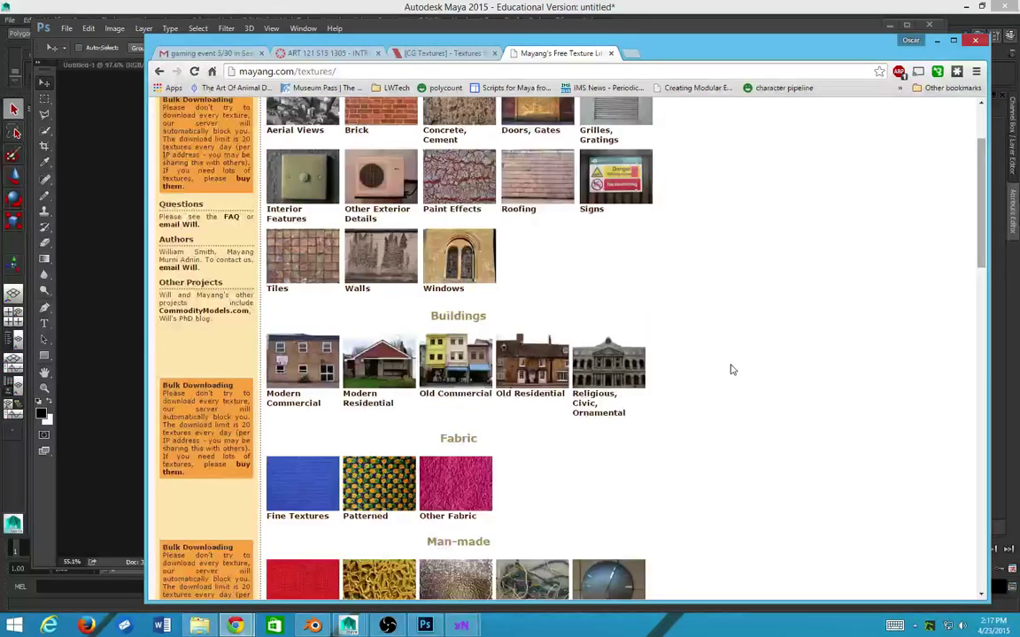
scroll(731, 369, "down", 18)
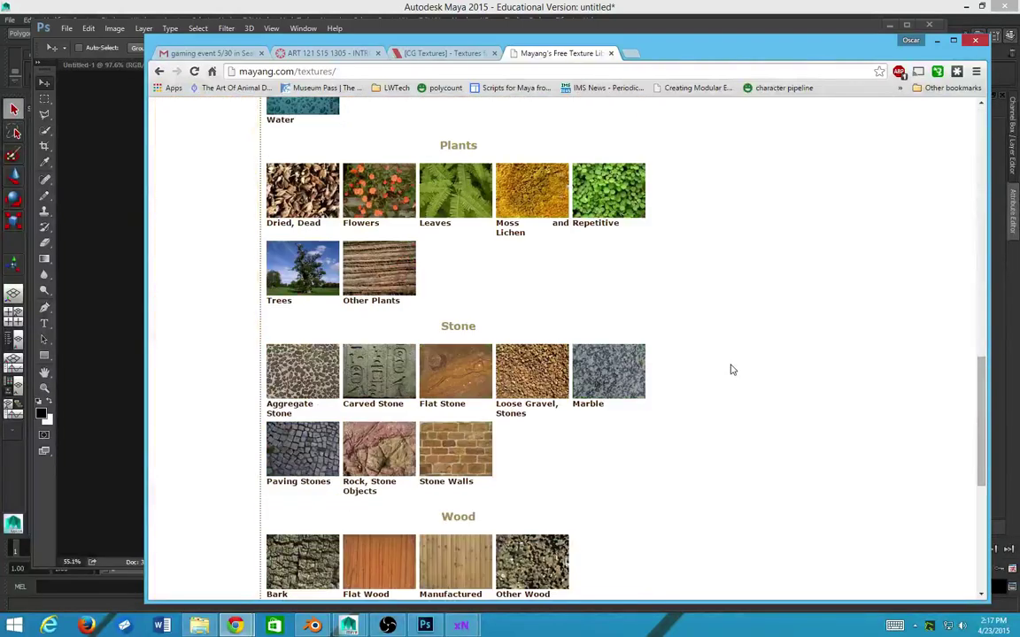
scroll(722, 372, "down", 1)
scroll(721, 371, "up", 4)
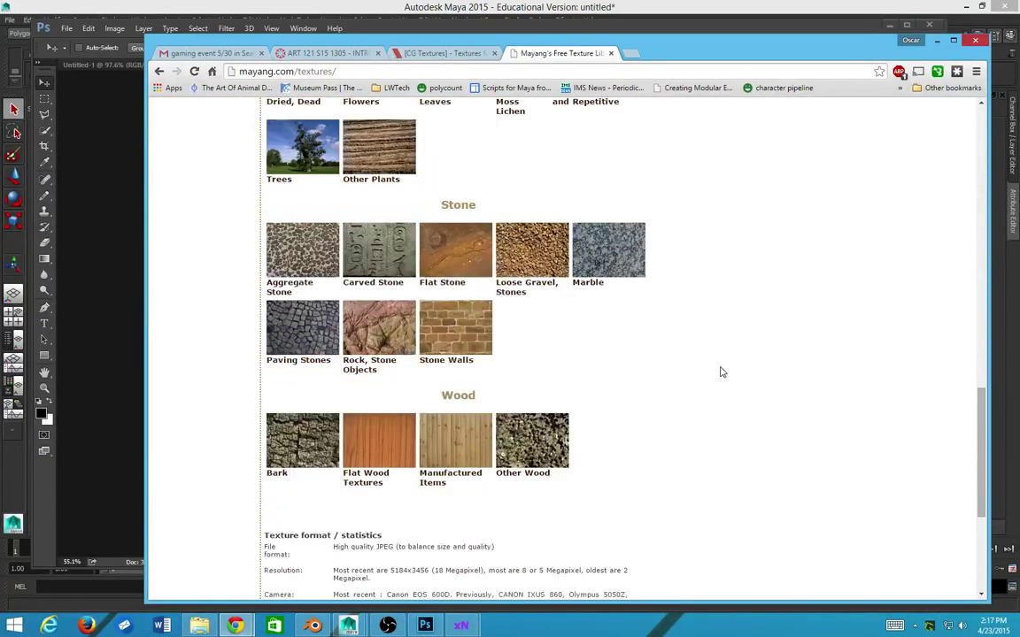
scroll(721, 372, "up", 4)
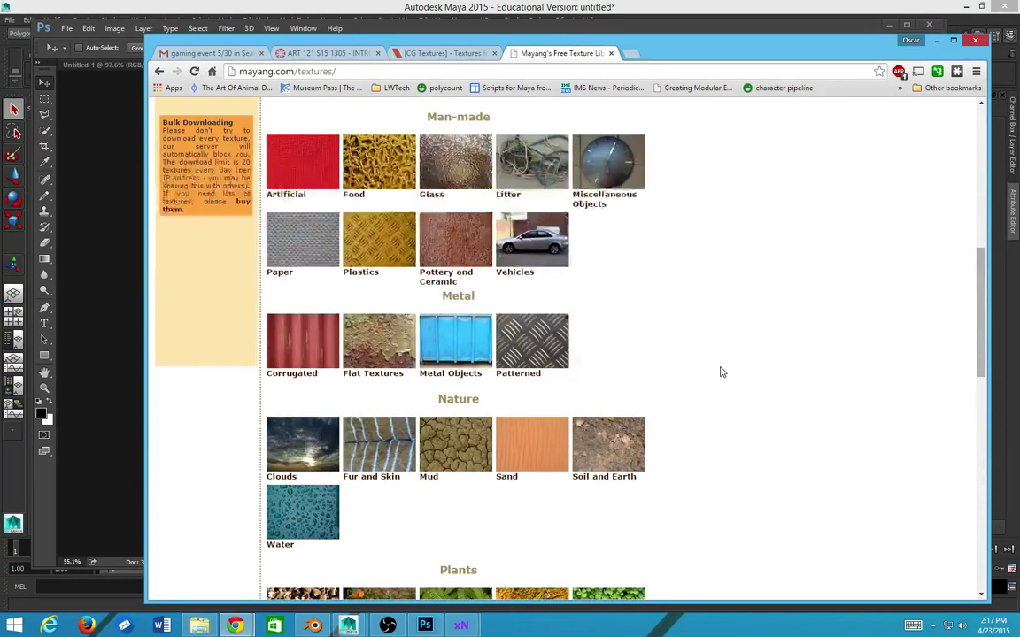
scroll(531, 336, "up", 2)
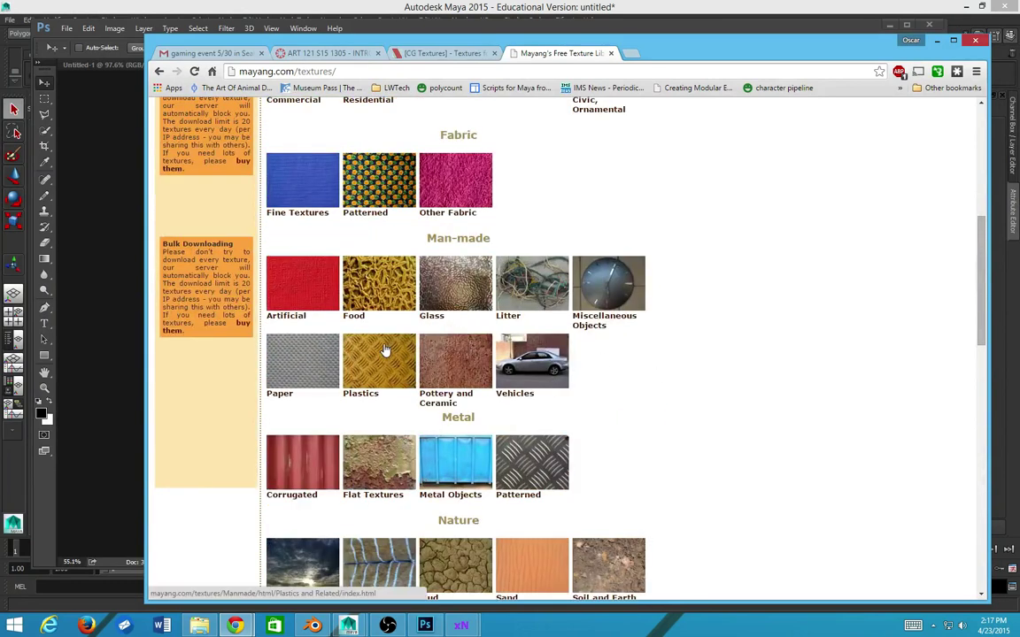
scroll(416, 345, "up", 1)
scroll(478, 347, "up", 1)
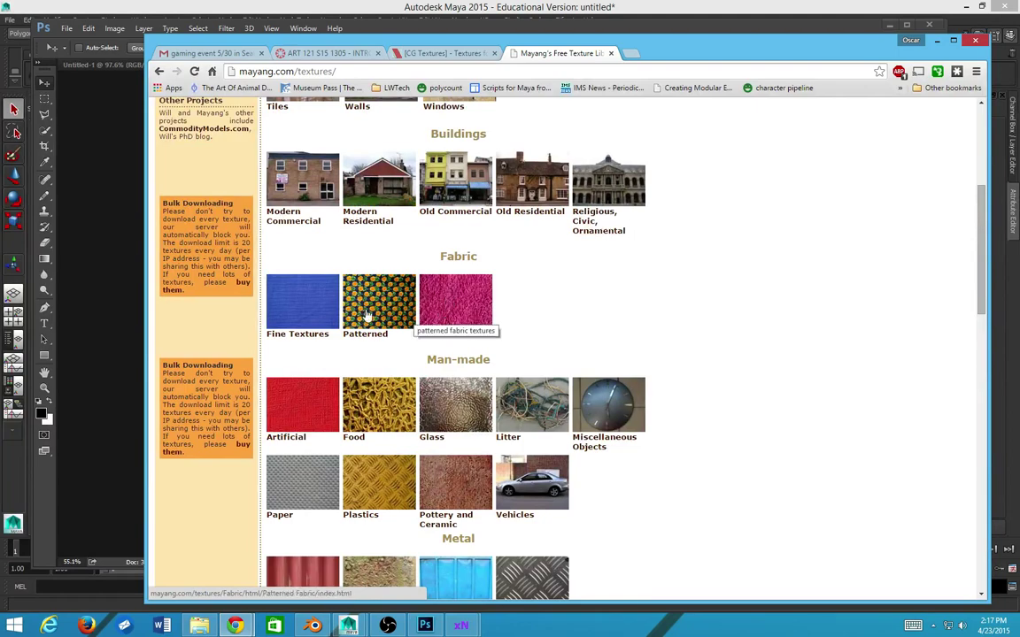
- View the floor mat closeup texture in the Other Fabric category and return to the texture library's main page
left_click(447, 299)
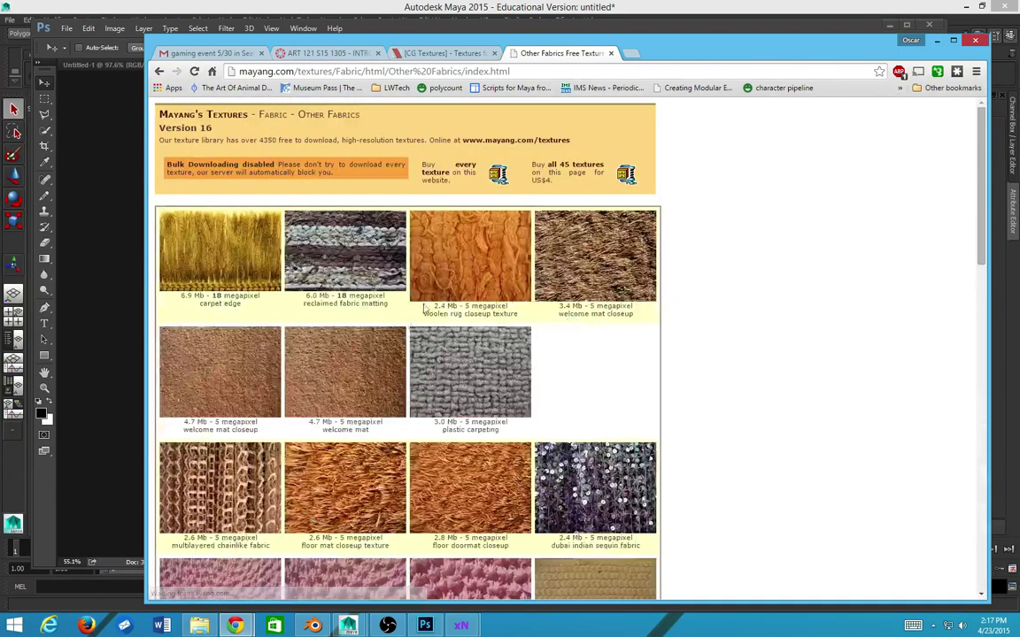
scroll(325, 318, "down", 5)
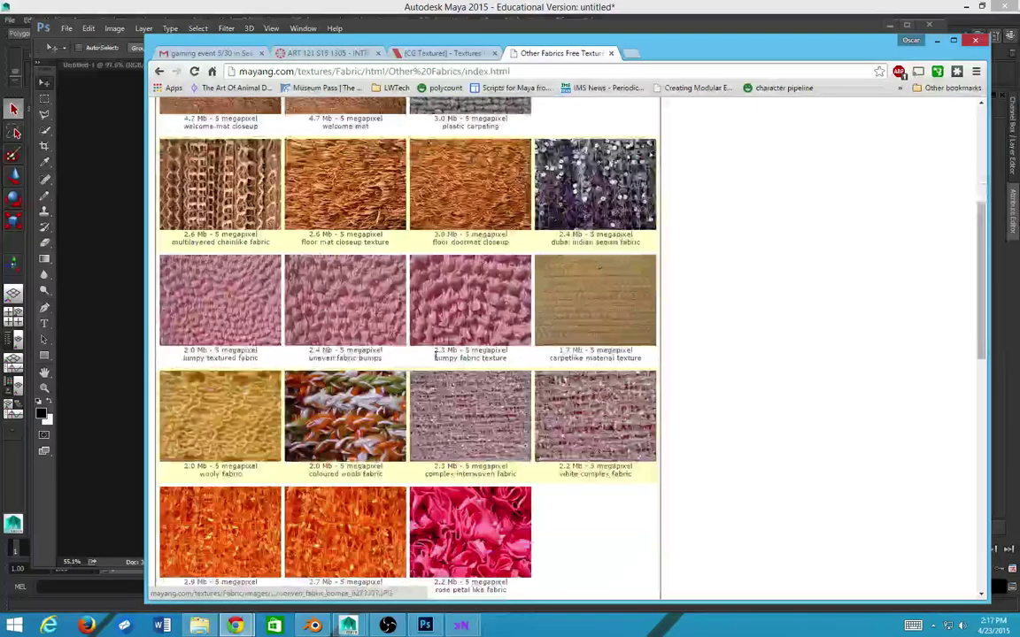
left_click(354, 199)
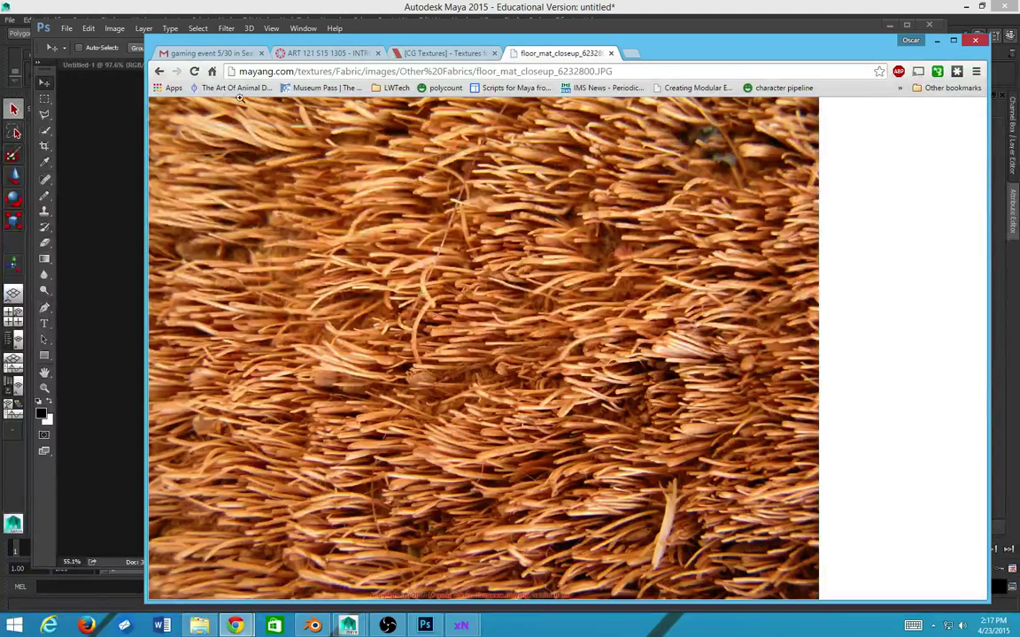
left_click(159, 70)
scroll(310, 291, "up", 8)
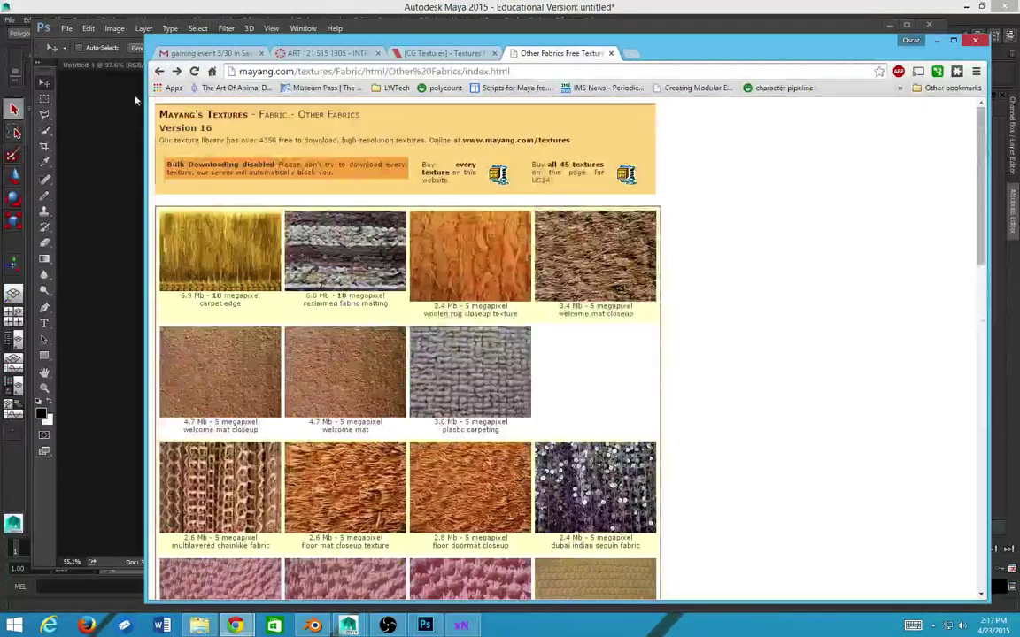
left_click(159, 71)
scroll(236, 168, "up", 4)
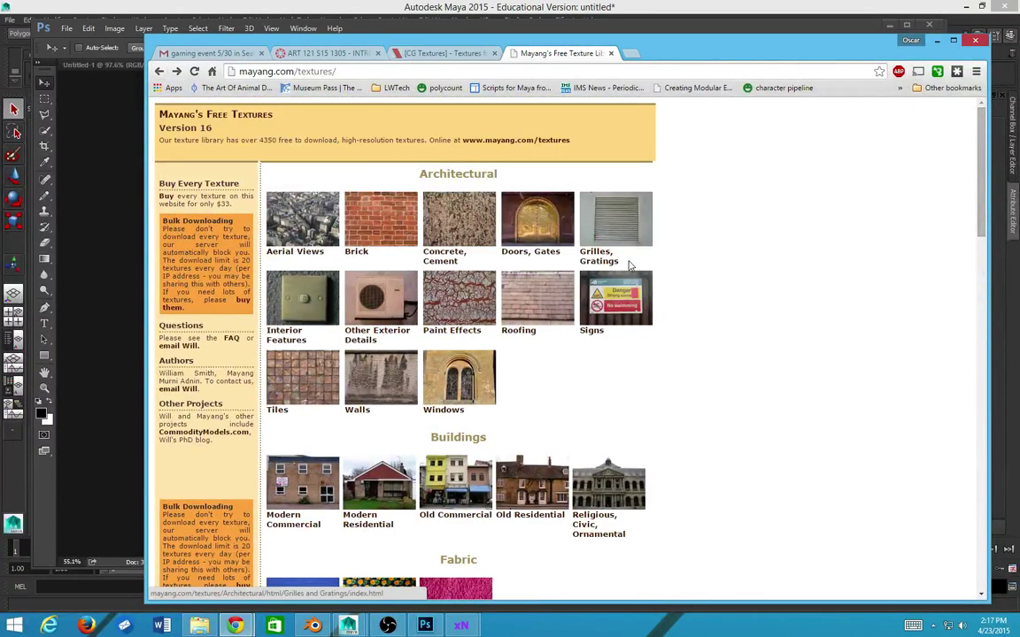
- Open the Paint Effects category under Architectural and find the grey cracked and peeling paint textures
left_click(435, 299)
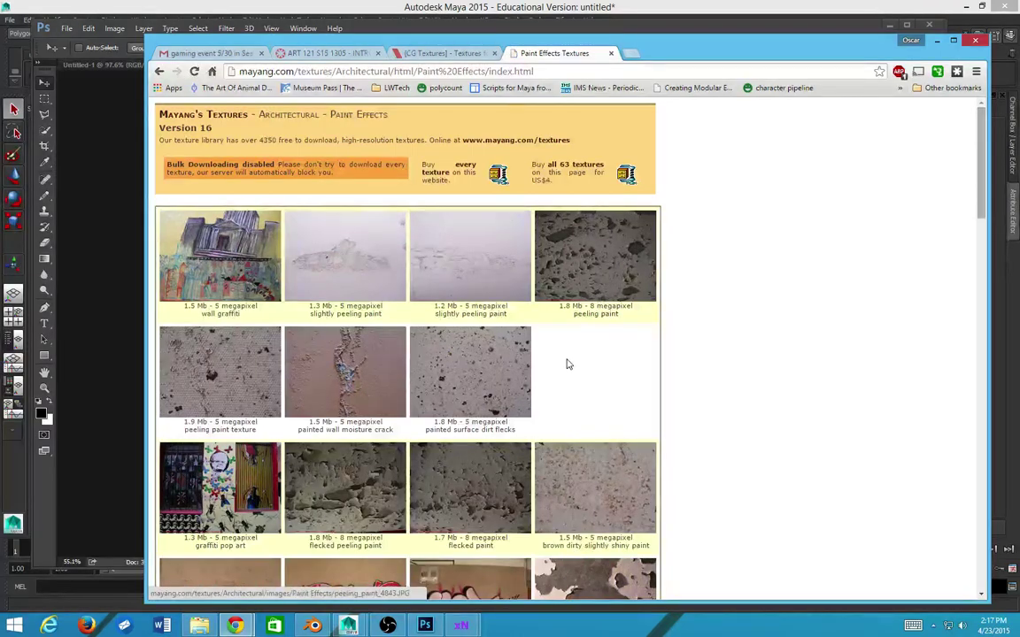
scroll(567, 361, "down", 2)
scroll(566, 361, "down", 7)
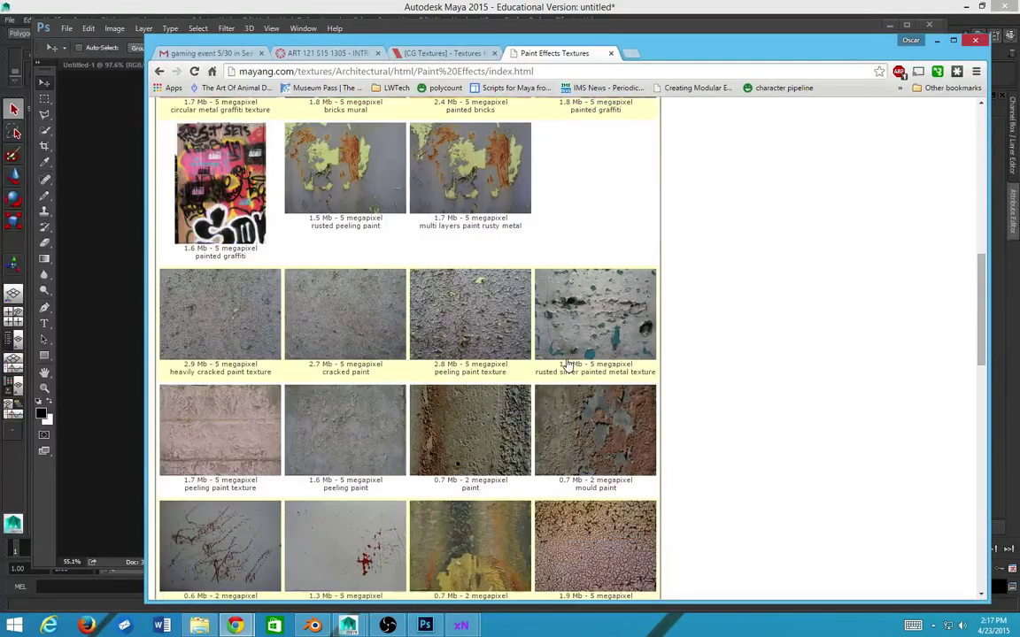
scroll(559, 363, "down", 1)
- Open the 1.6 Mb grey peeling paint image at full size and copy it to the clipboard
left_click(321, 270)
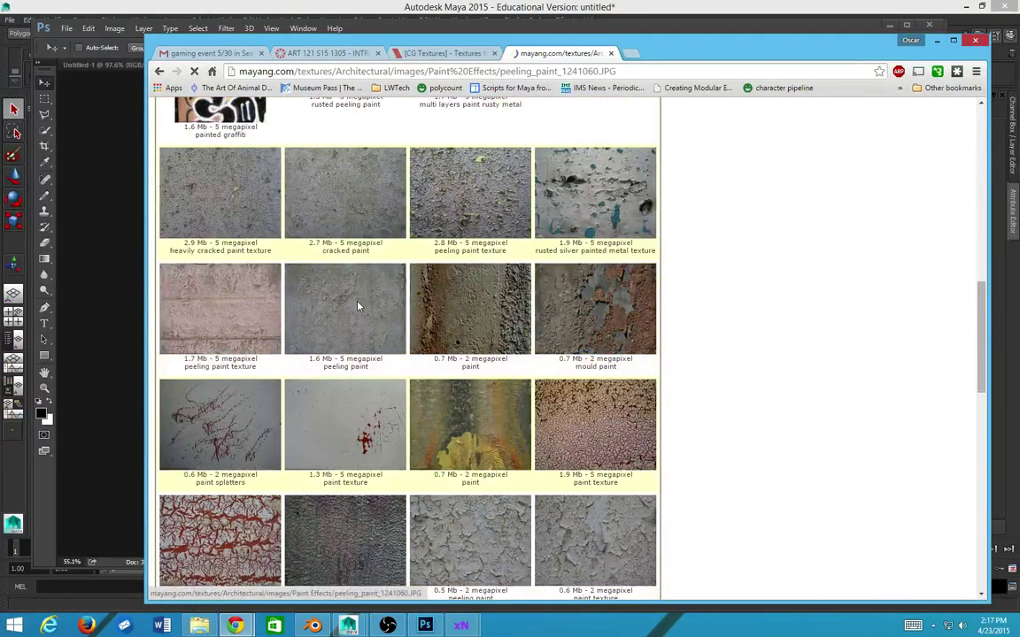
left_click(539, 266)
right_click(549, 254)
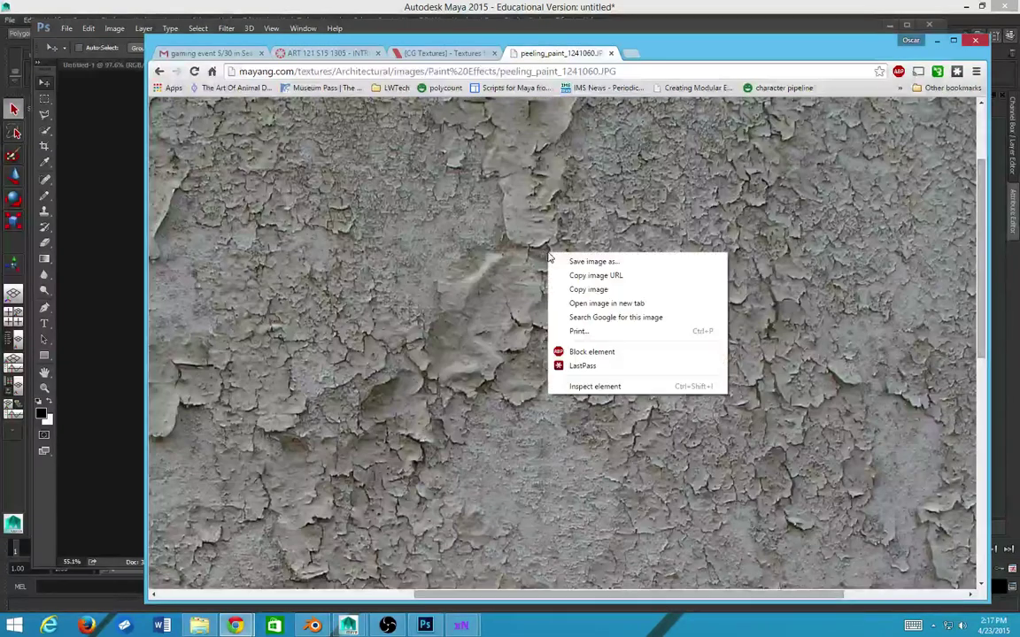
left_click(599, 293)
- Switch to Photoshop and paste the copied peeling paint image as a new layer above wall_heights
key("alt+Tab")
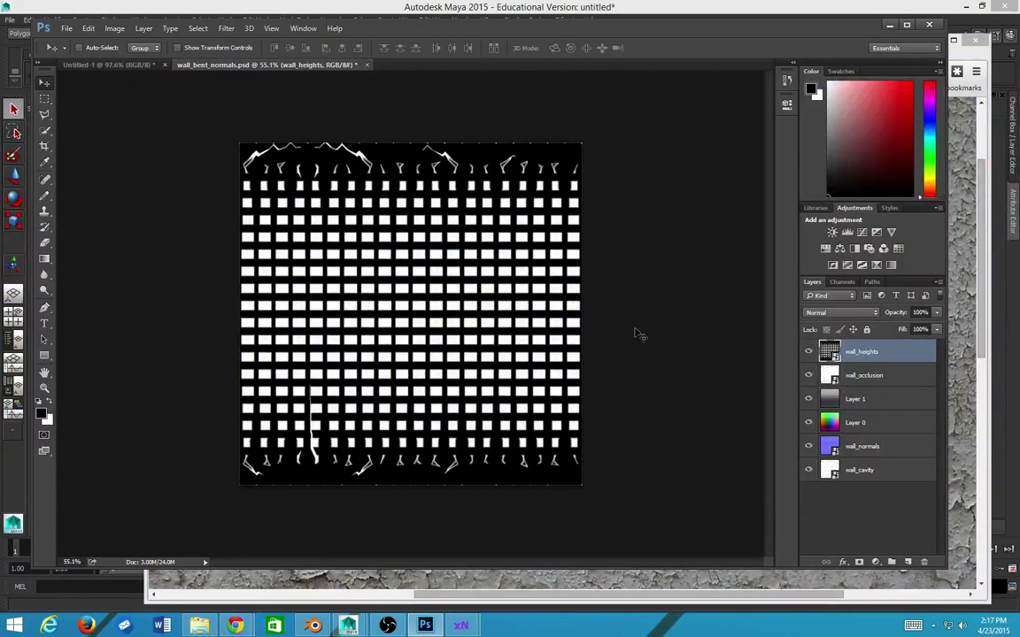
left_click(855, 373)
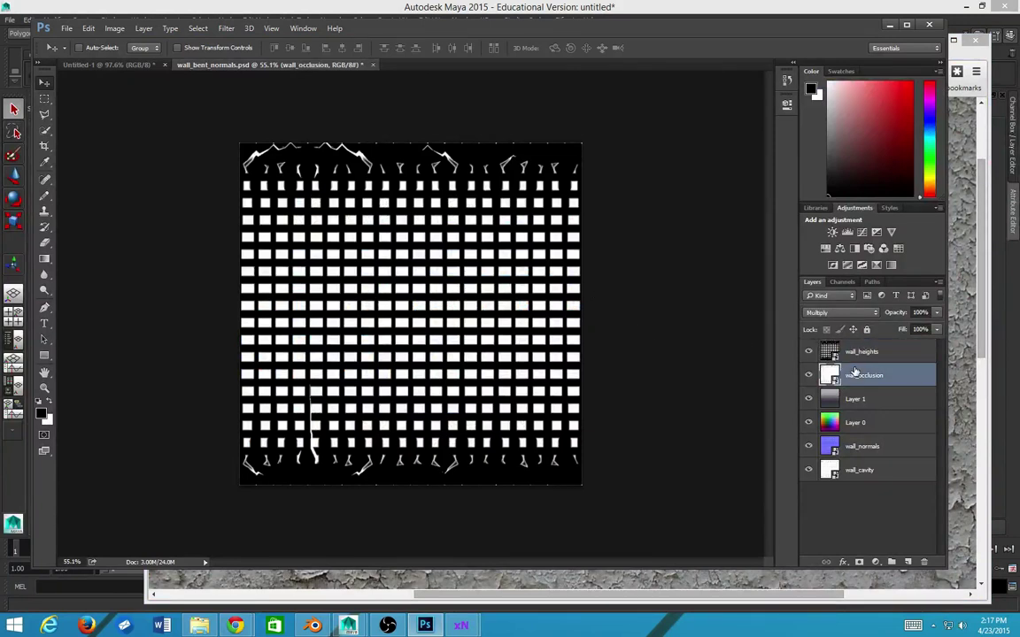
left_click(867, 351)
key("ctrl+v")
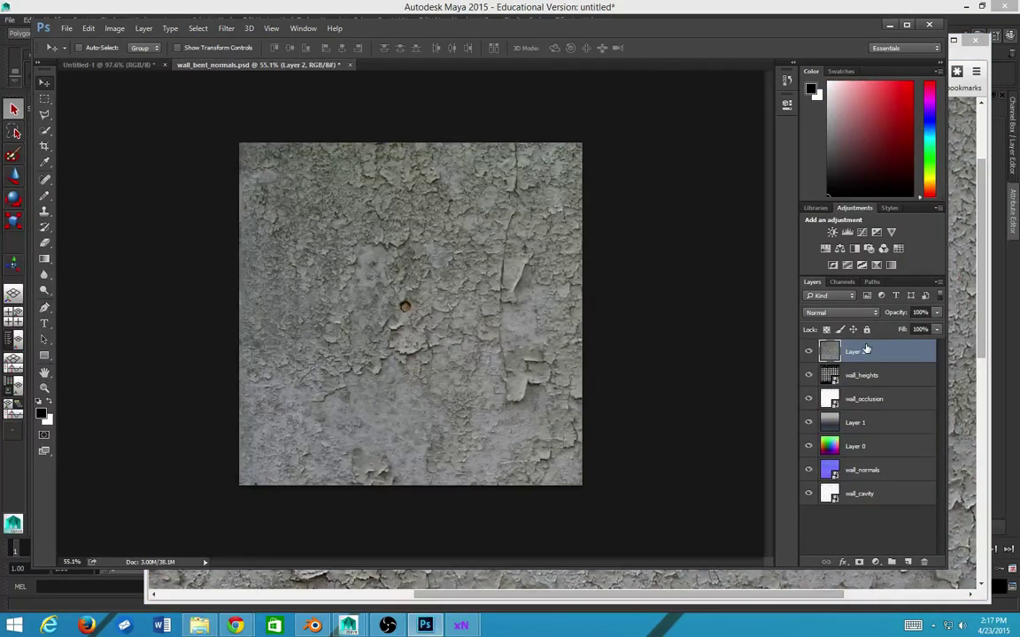
left_click(827, 374)
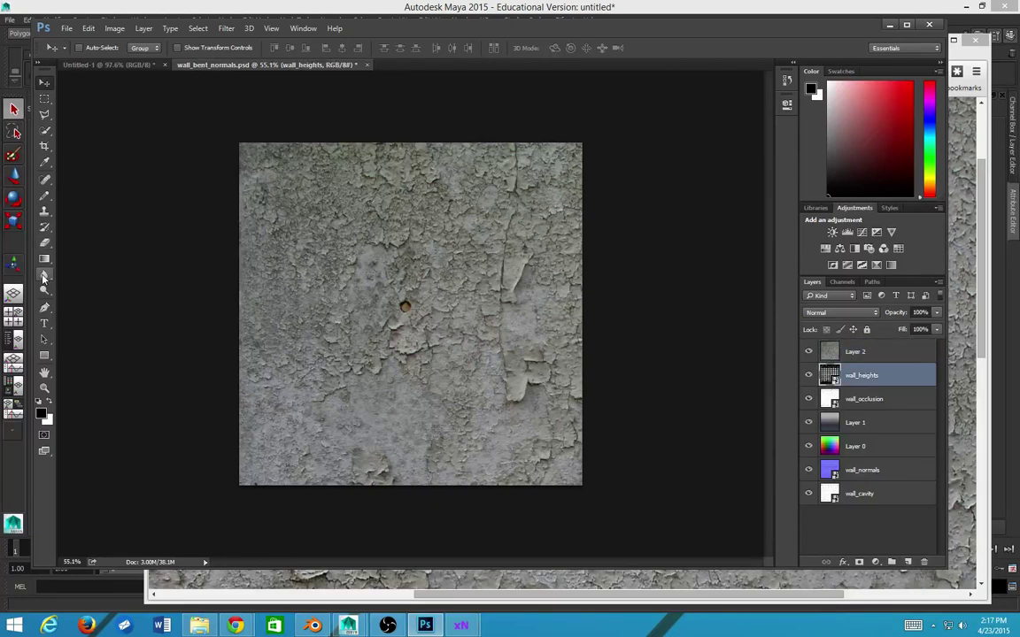
key("b")
left_click(137, 233)
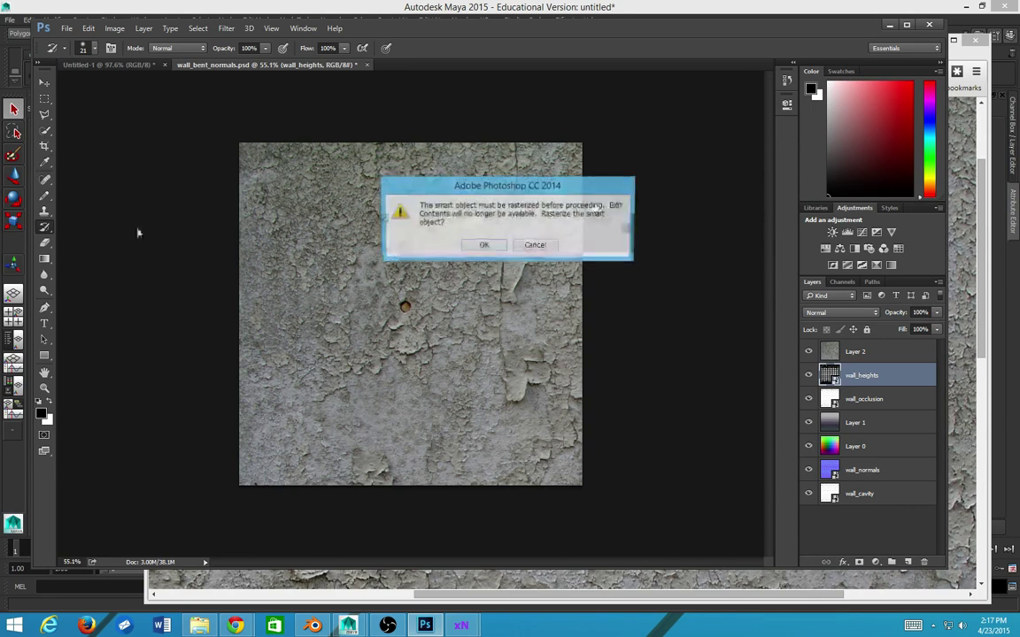
key("Escape")
- Remove the rusty hole near the centre of the peeling paint layer with the Spot Healing Brush at size 70
key("j")
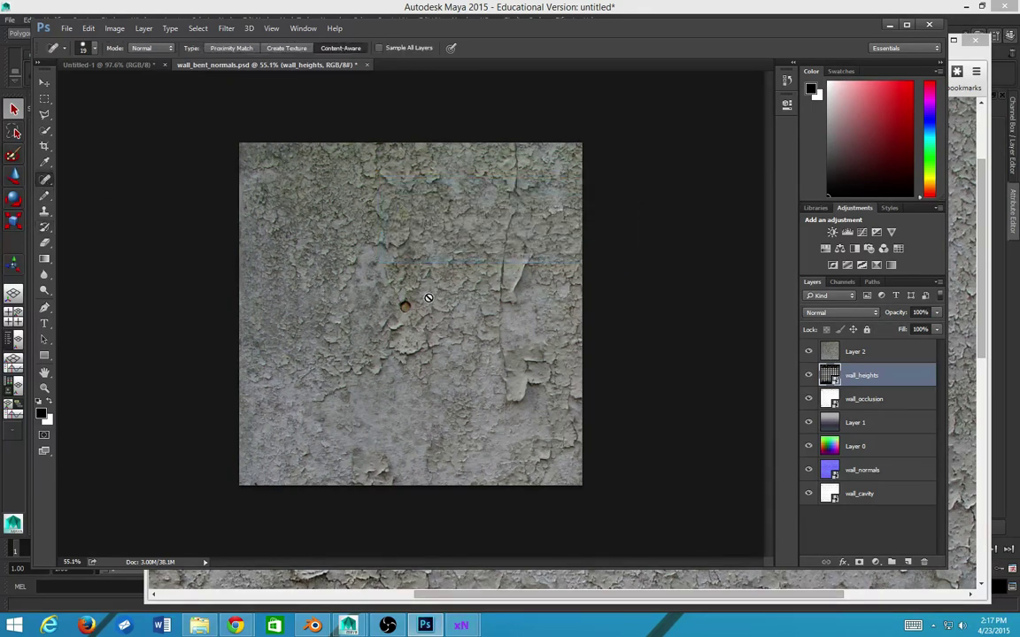
left_click(842, 350)
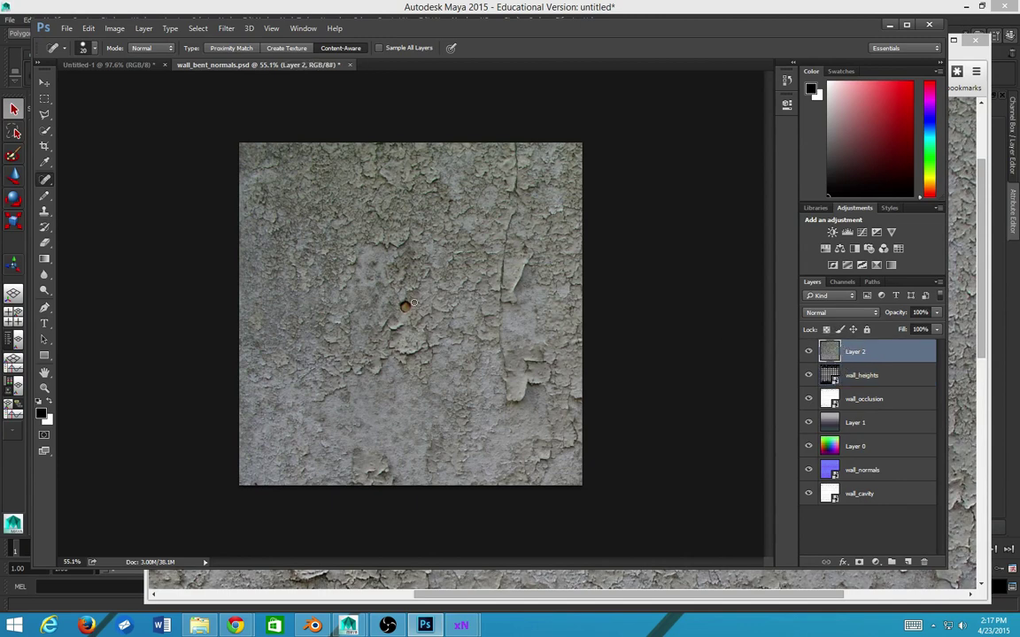
key("bracketright")
key("bracketright")
key("bracketright")
left_click(409, 302)
scroll(351, 349, "down", 2)
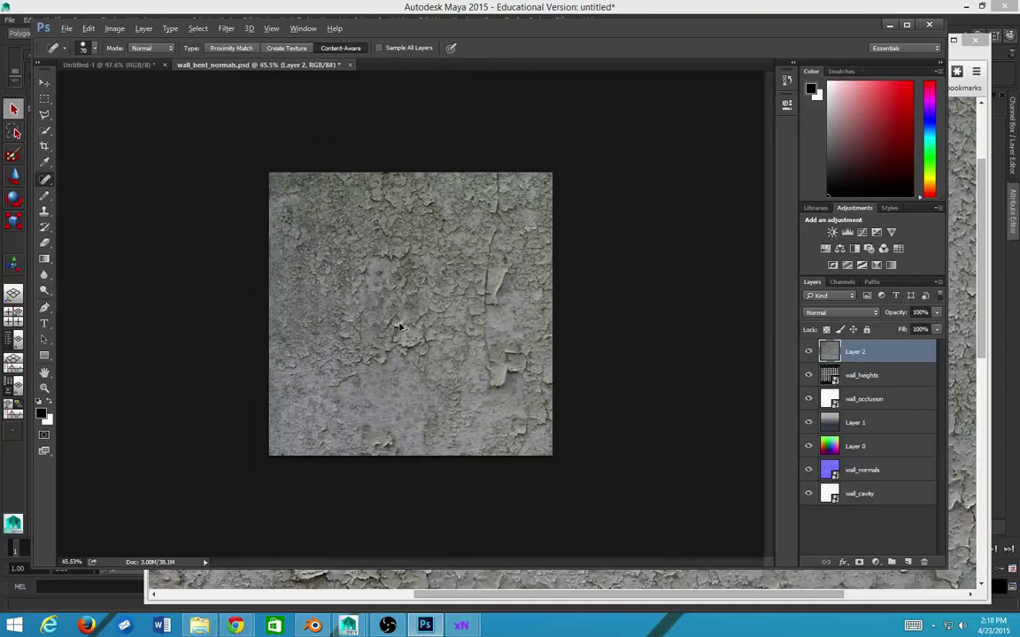
- Crop the document to its existing canvas bounds so the peeling paint layer's overhanging pixels are deleted, and test by shifting the layer
key("c")
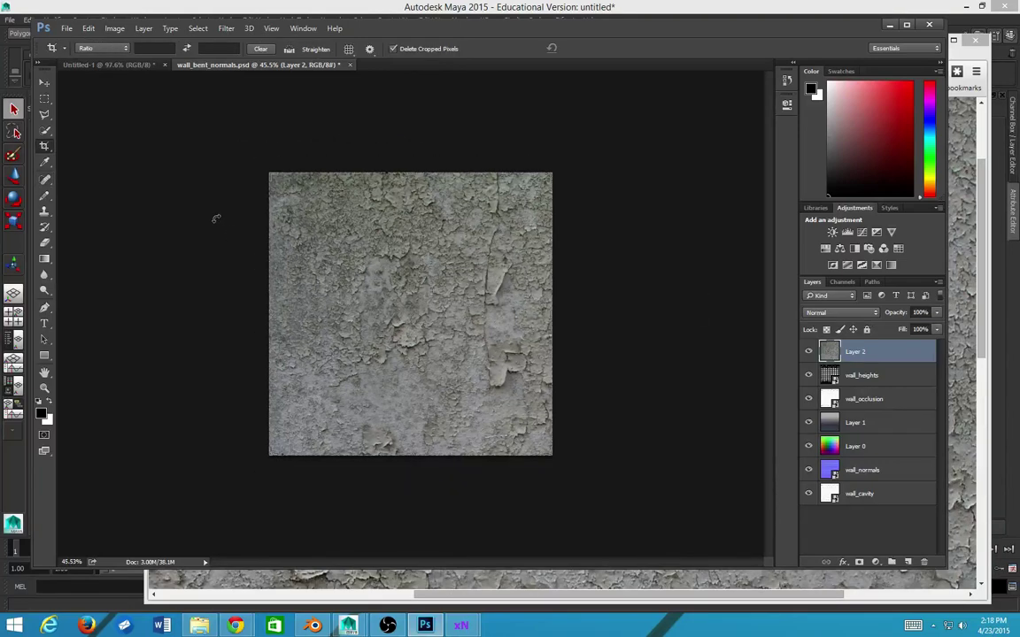
left_click(214, 142)
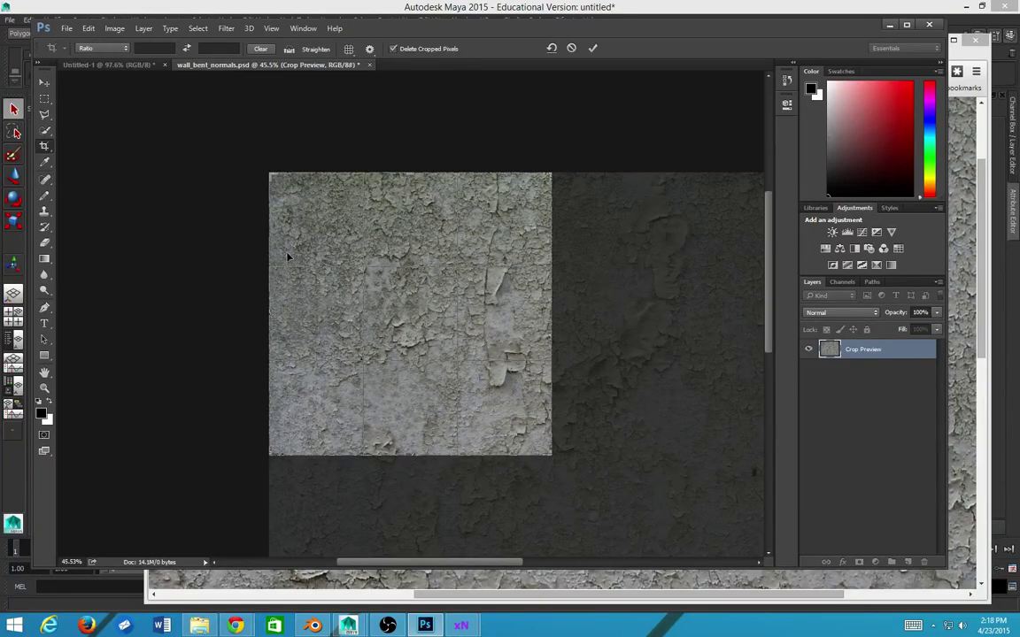
key("Return")
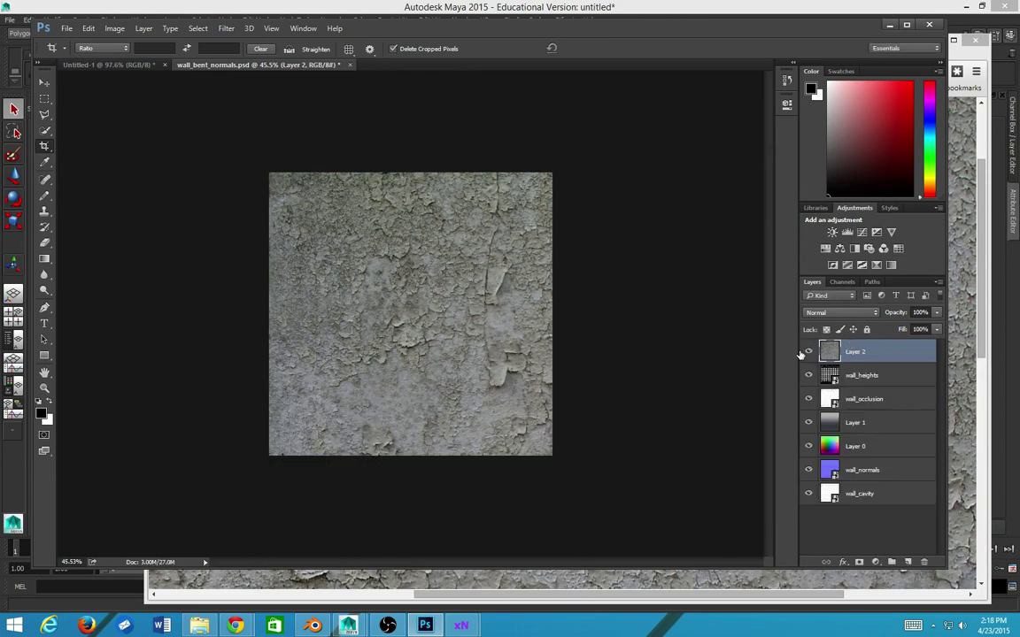
key("v")
left_click_drag(457, 311, 347, 286)
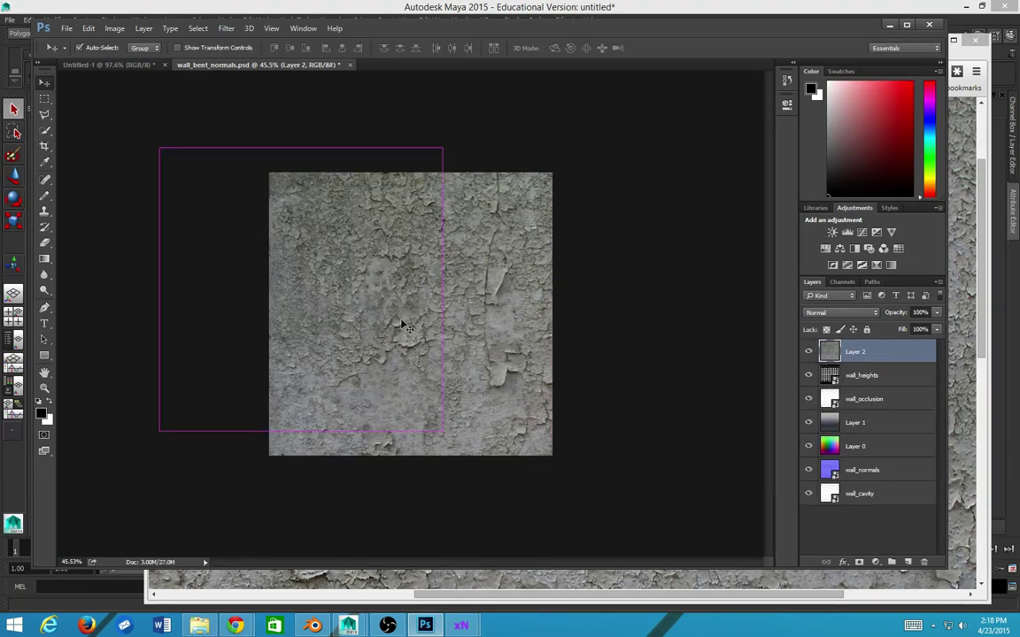
left_click(120, 28)
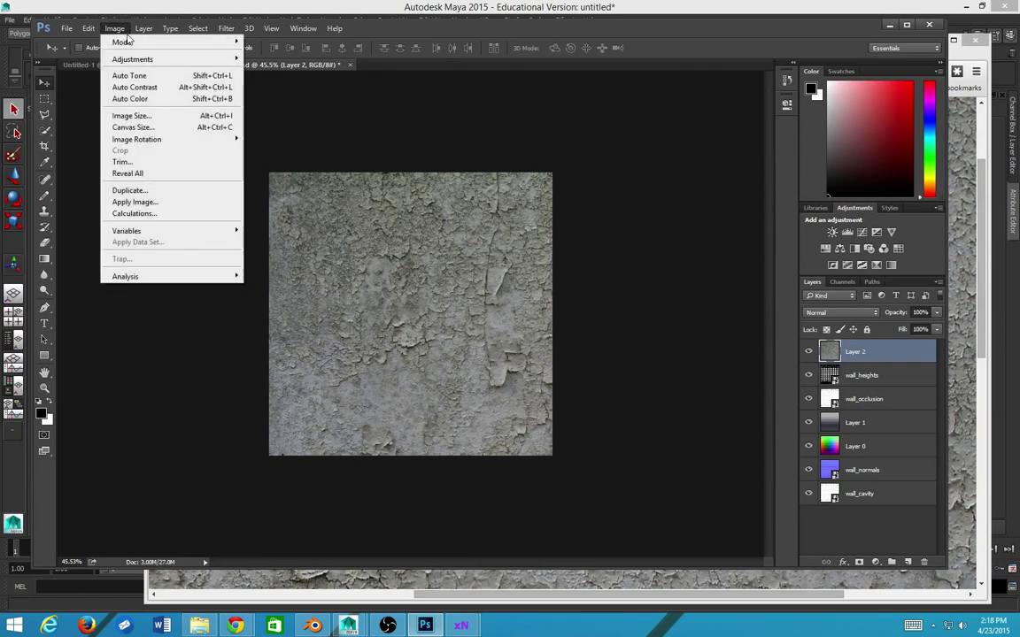
mouse_move(146, 32)
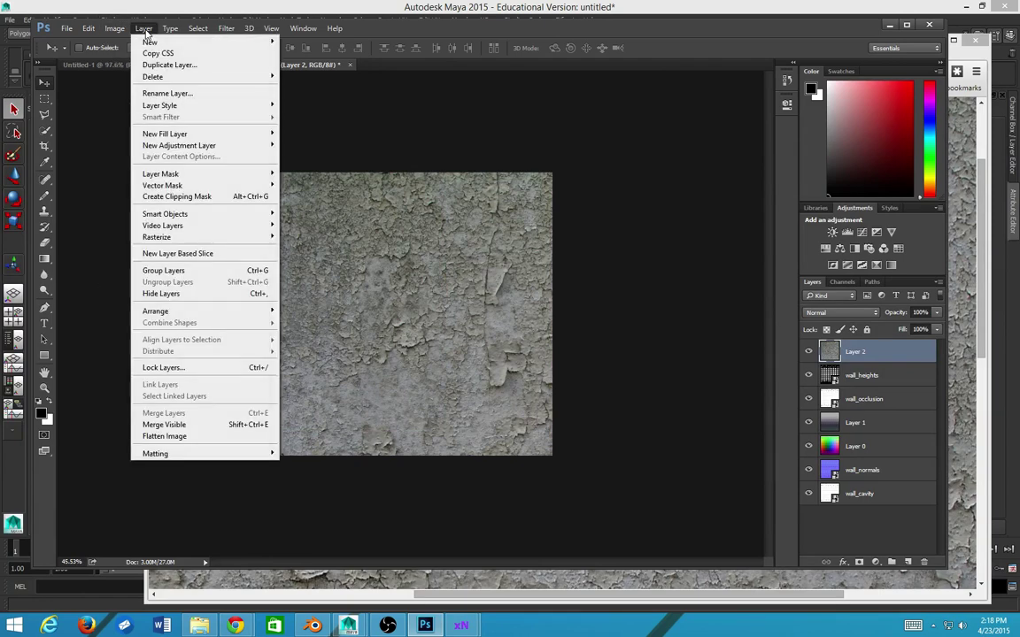
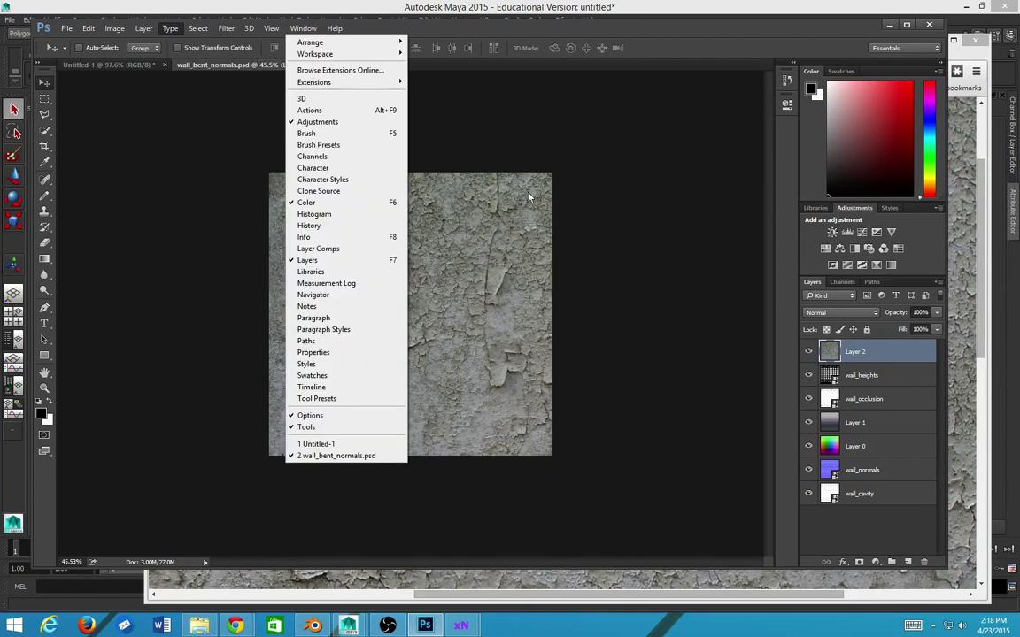
key("Escape")
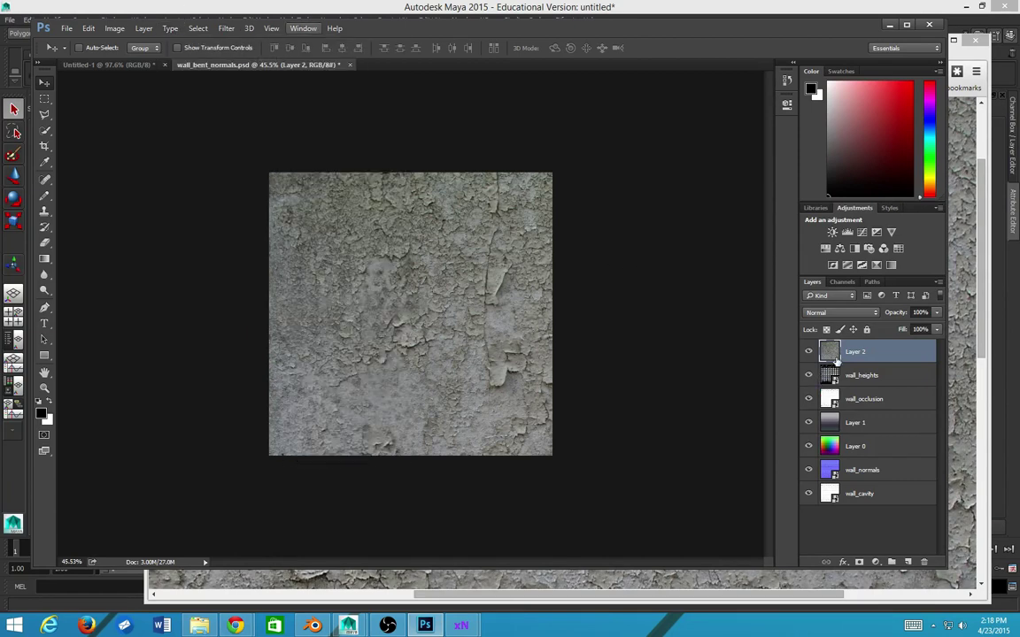
- Duplicate the wall_heights layer and merge the copy with a new empty layer to rasterize it
left_click_drag(858, 375, 912, 478)
key("ctrl+j")
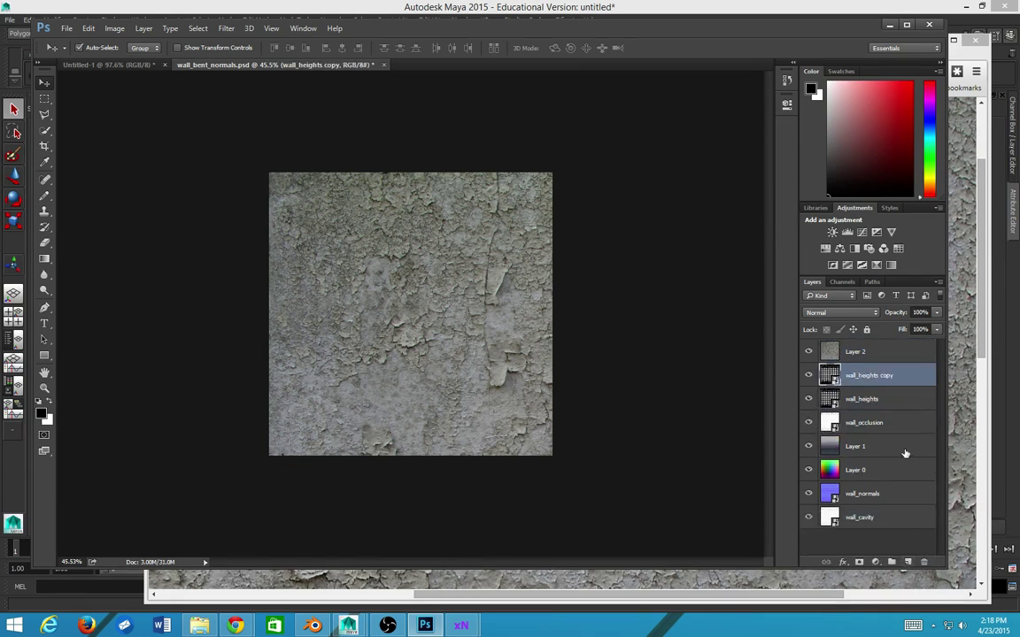
left_click(908, 562)
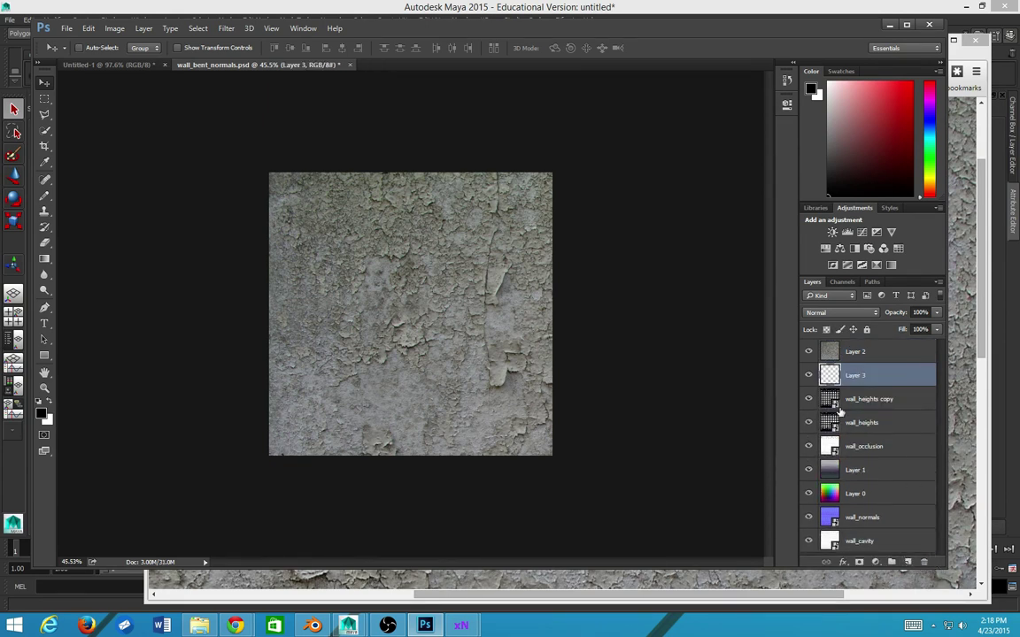
left_click(842, 399, "shift")
key("ctrl+e")
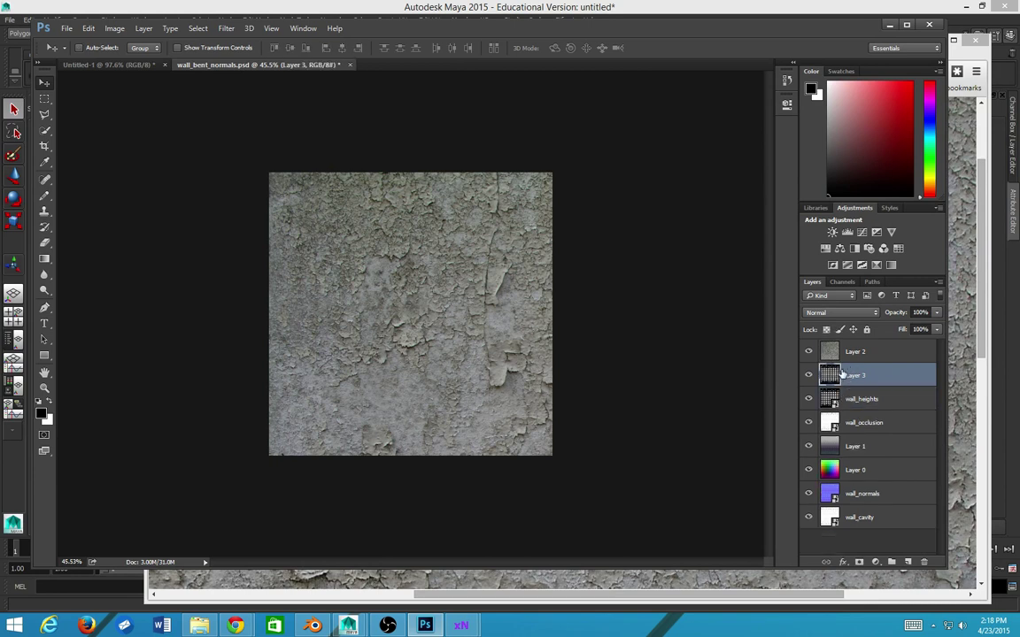
- Select the full area of the rasterized height layer and add a layer mask to the peeling paint layer
left_click(834, 362, "shift")
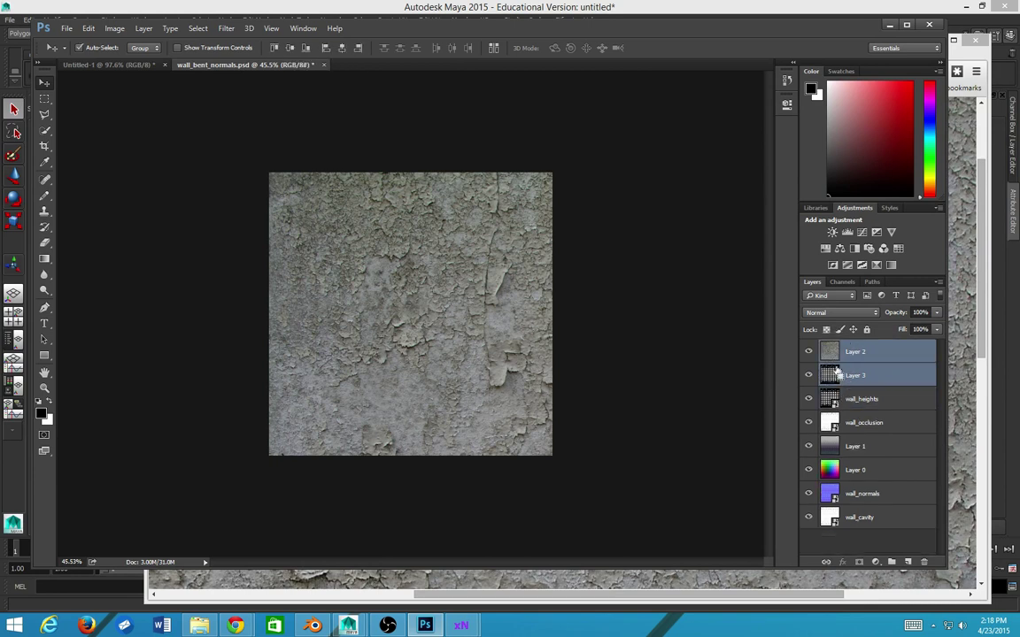
left_click(834, 380)
left_click(831, 376, "ctrl")
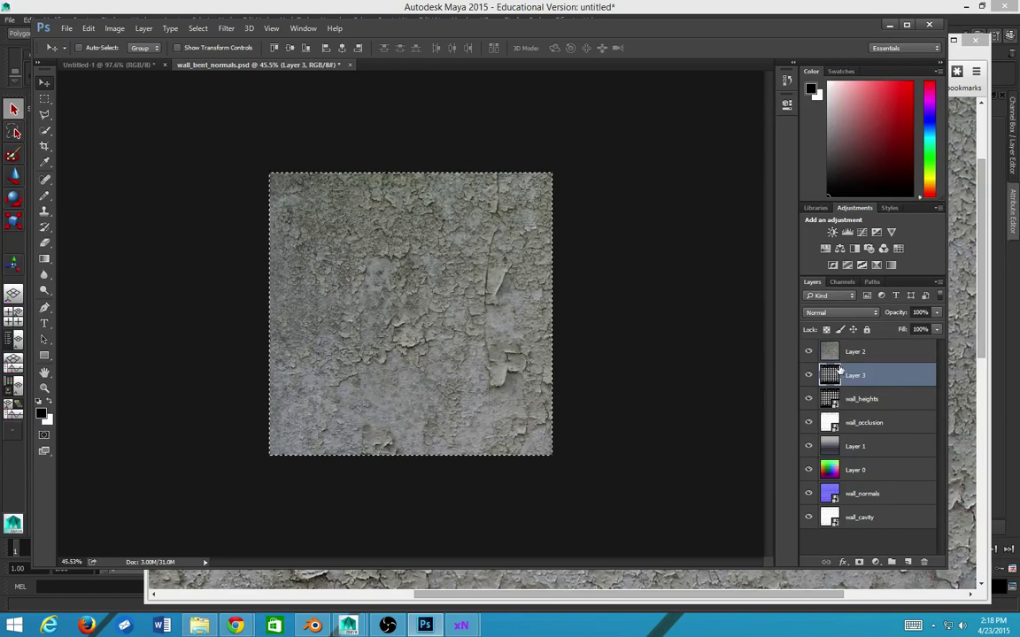
left_click(808, 351)
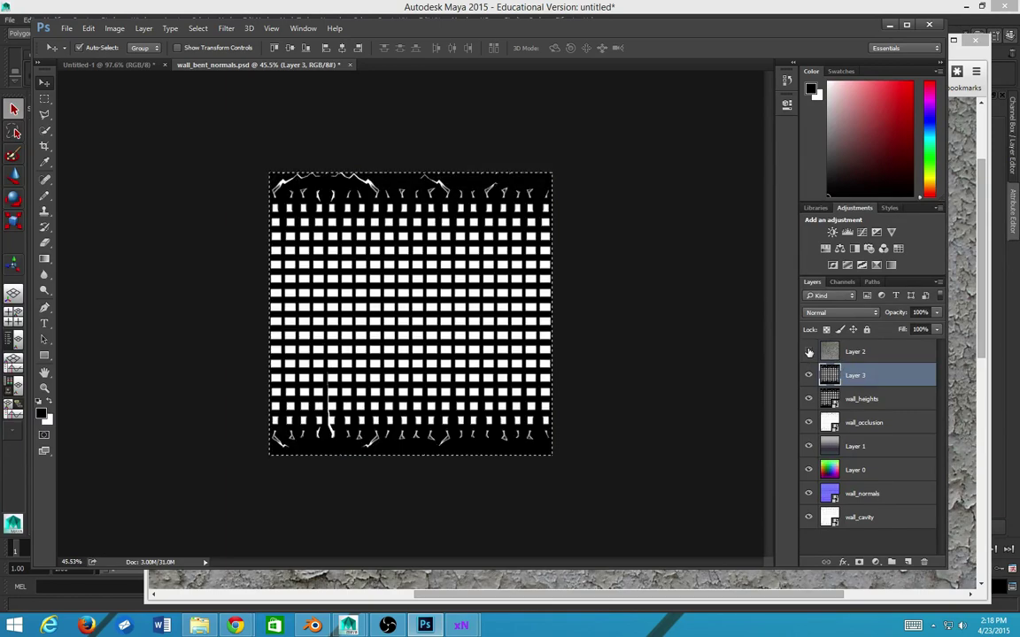
left_click(808, 352)
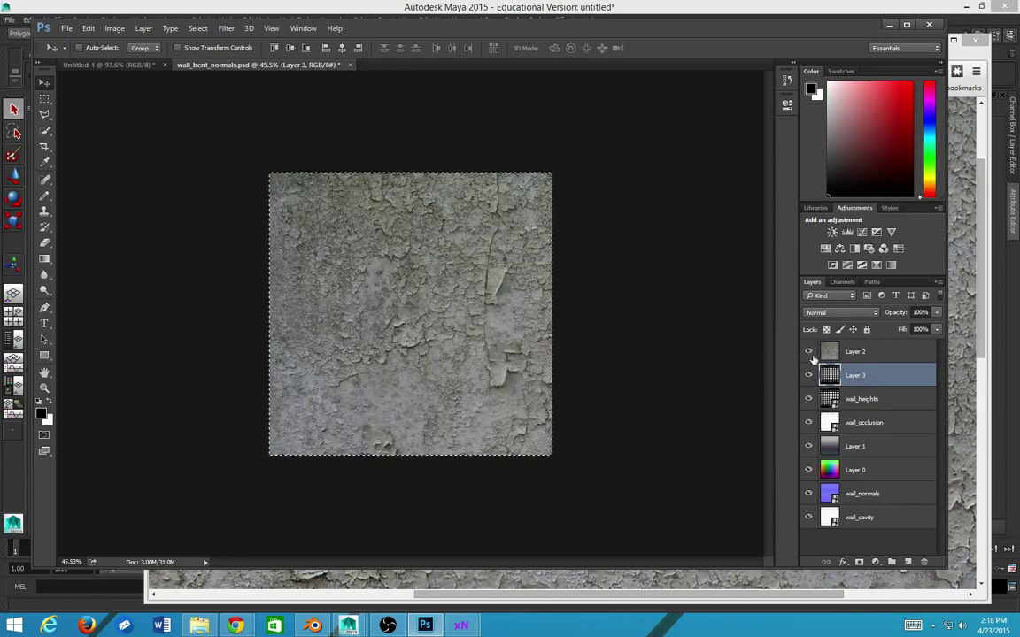
left_click(841, 354)
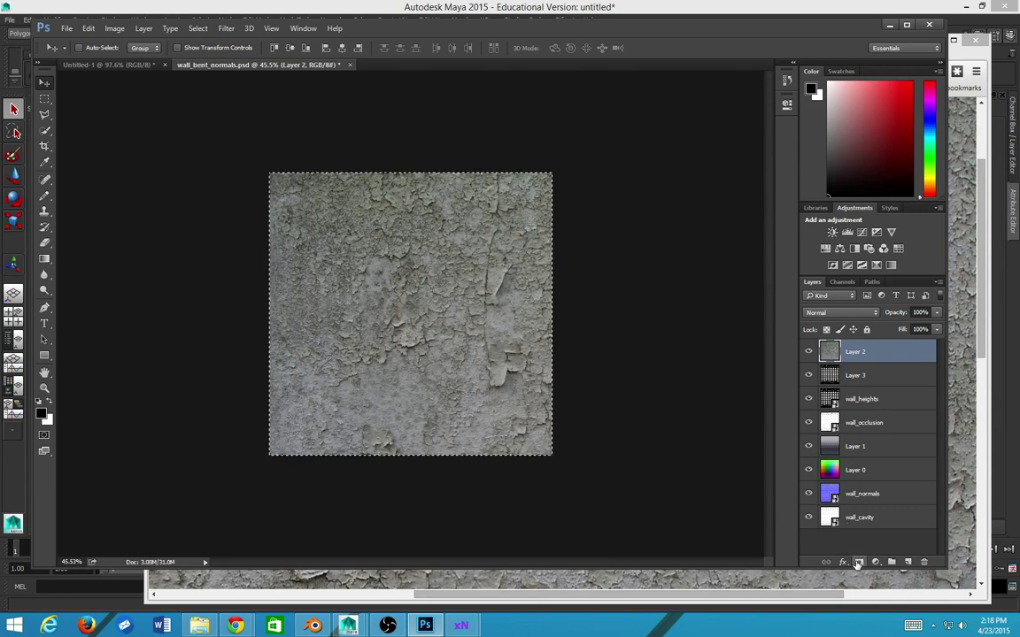
left_click(858, 563)
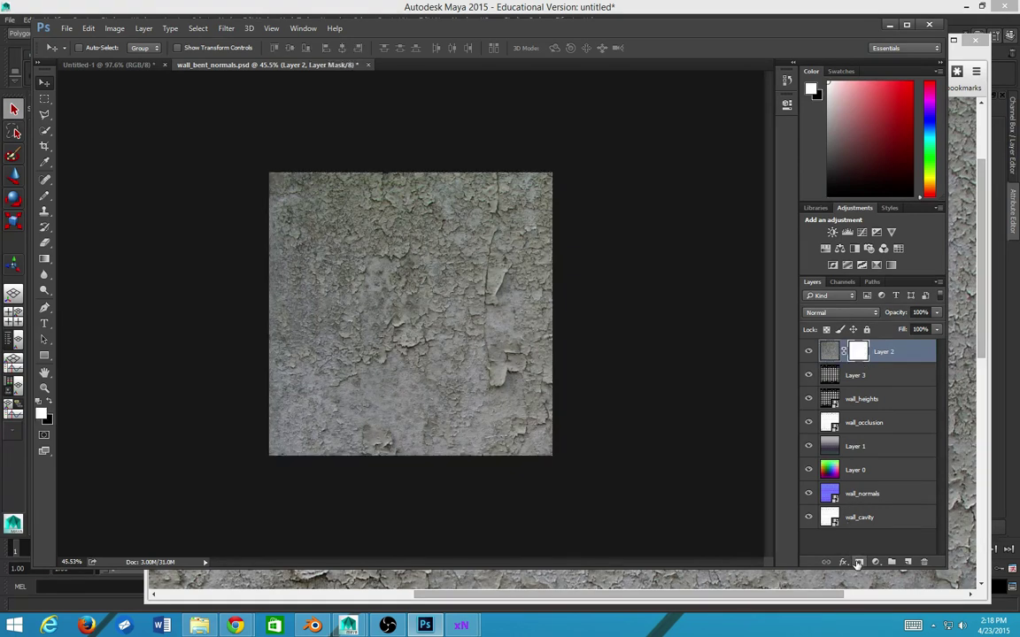
- Try to paste the copied height image into the peeling paint layer's mask
left_click(856, 352, "alt")
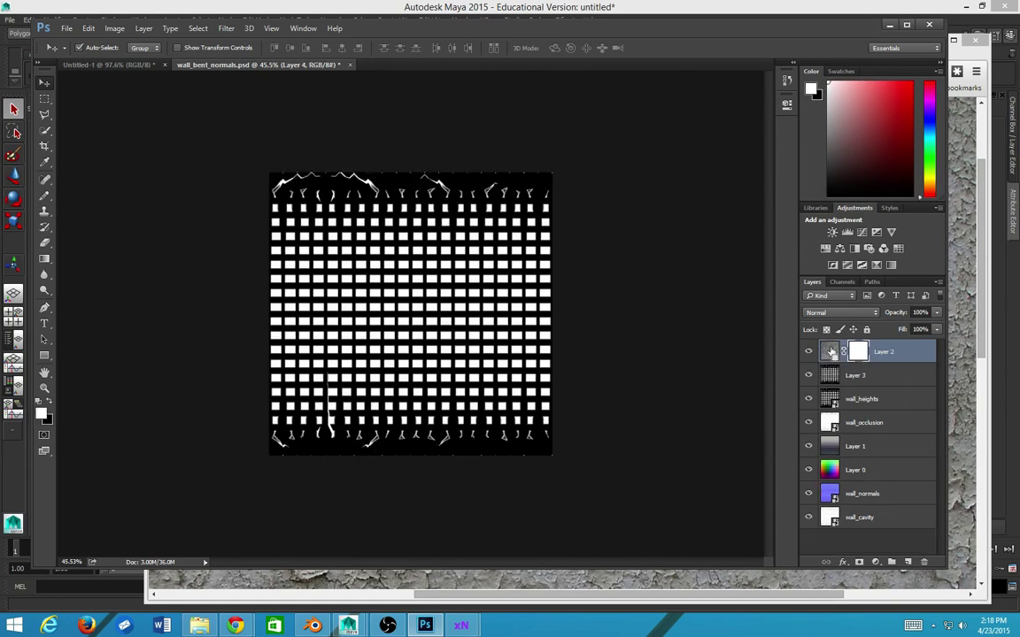
left_click(863, 353, "alt")
key("ctrl+v")
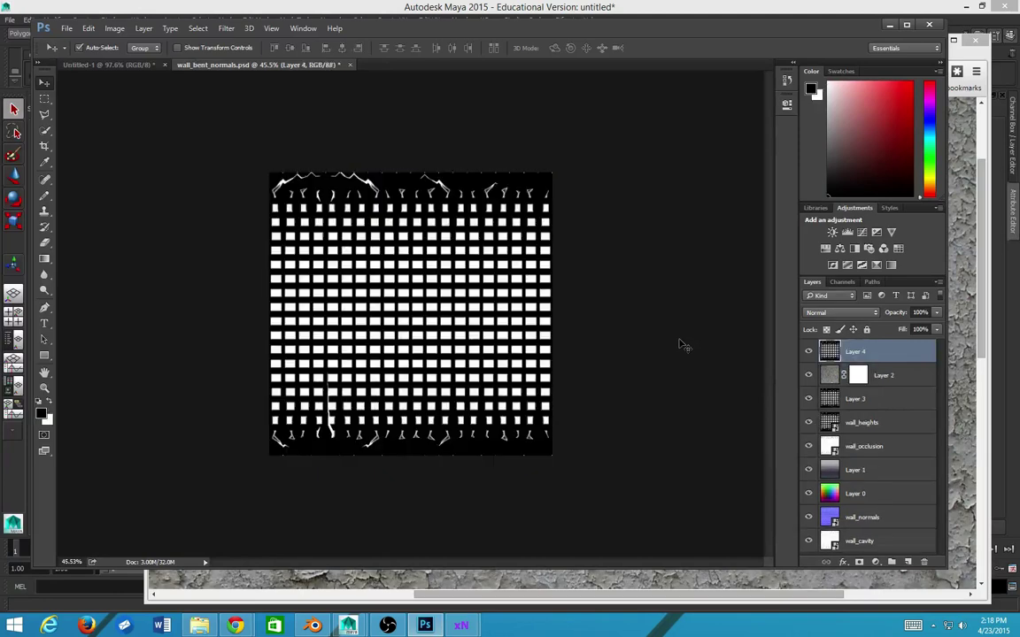
- Try to reach the peeling paint layer's mask for pasting by toggling Quick Mask mode and inspecting the channels
left_click(858, 378)
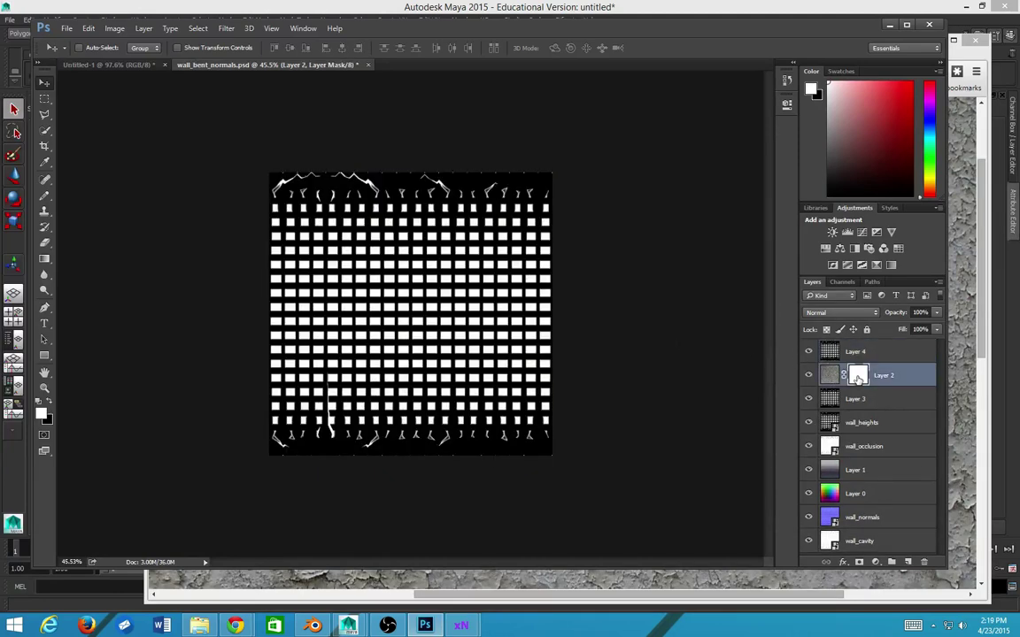
left_click(857, 375, "ctrl")
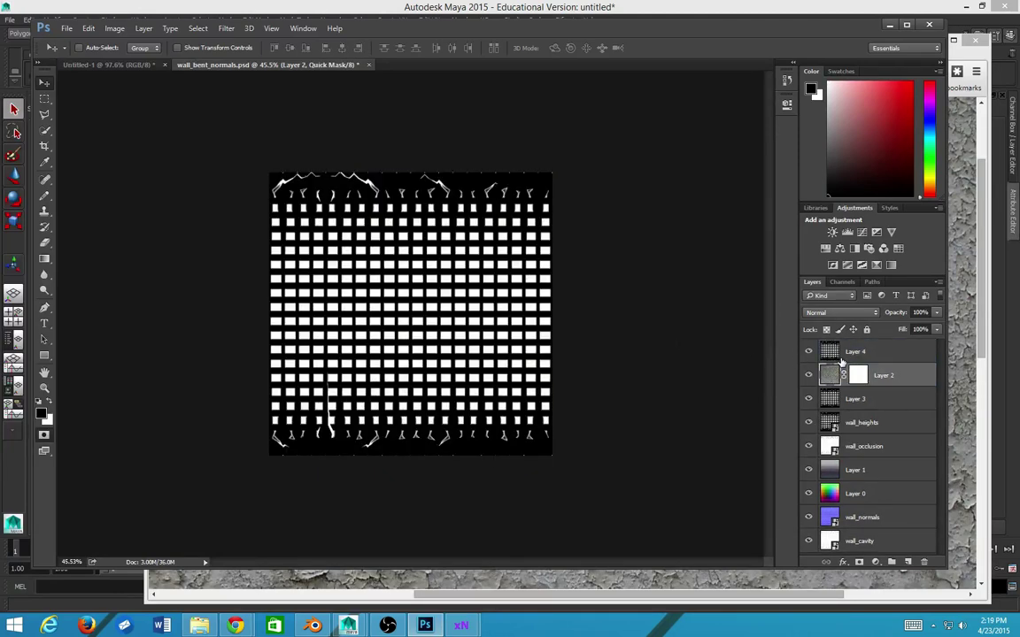
key("q")
key("q")
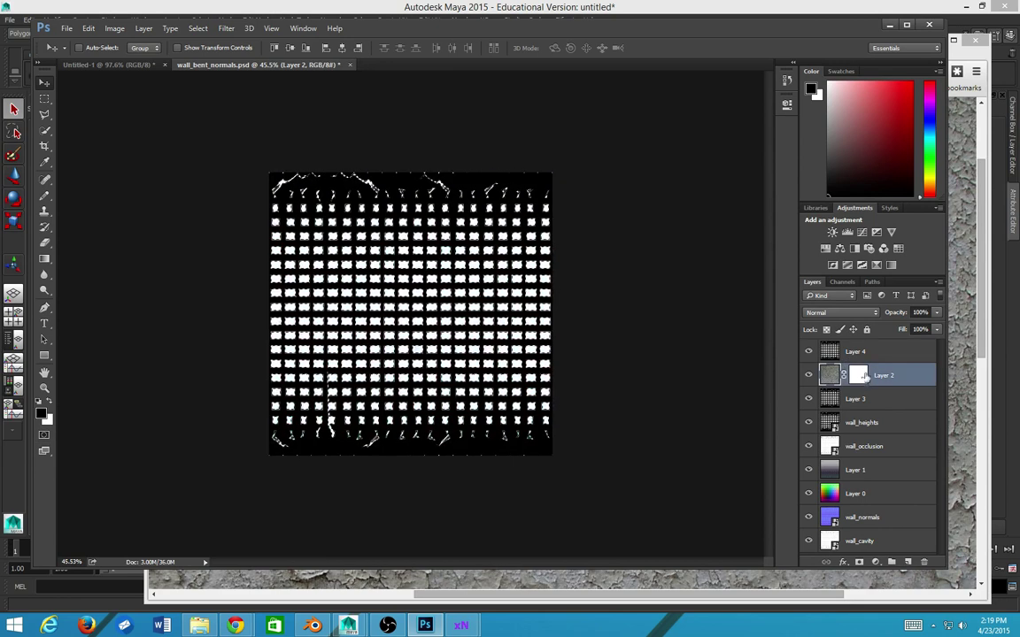
key("ctrl+j")
left_click(842, 281)
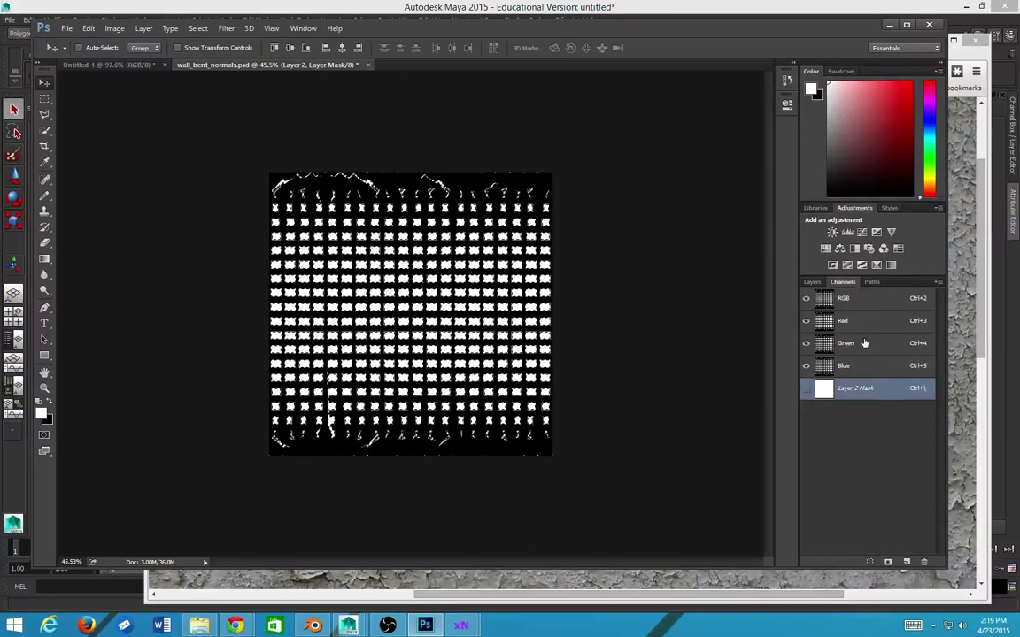
key("ctrl+z")
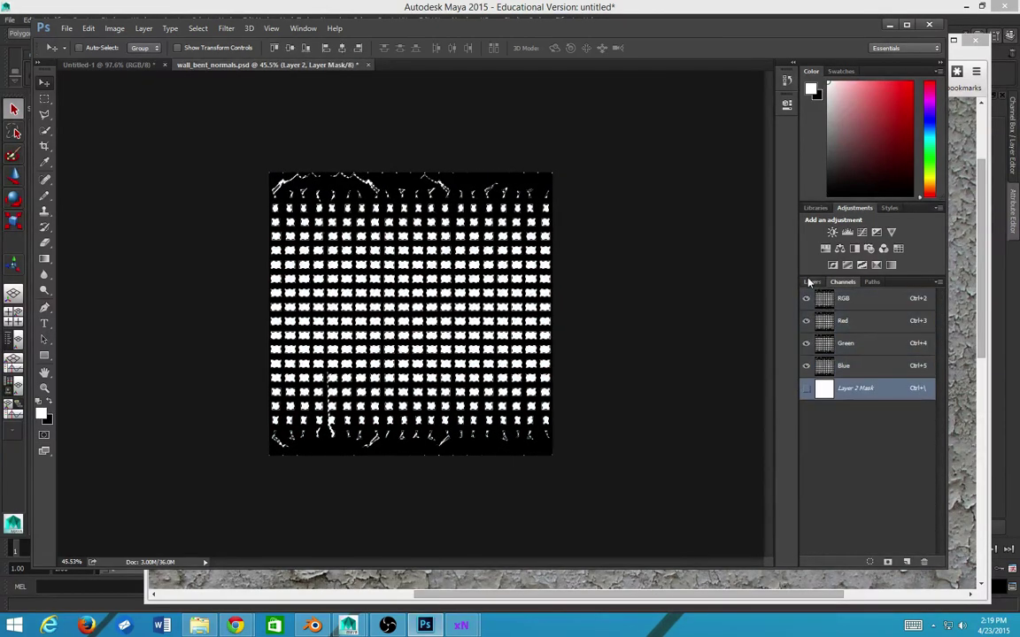
left_click(812, 281)
- Load the RGB brightness of Layer 4 as a selection and target the peeling paint layer's mask
left_click(834, 353)
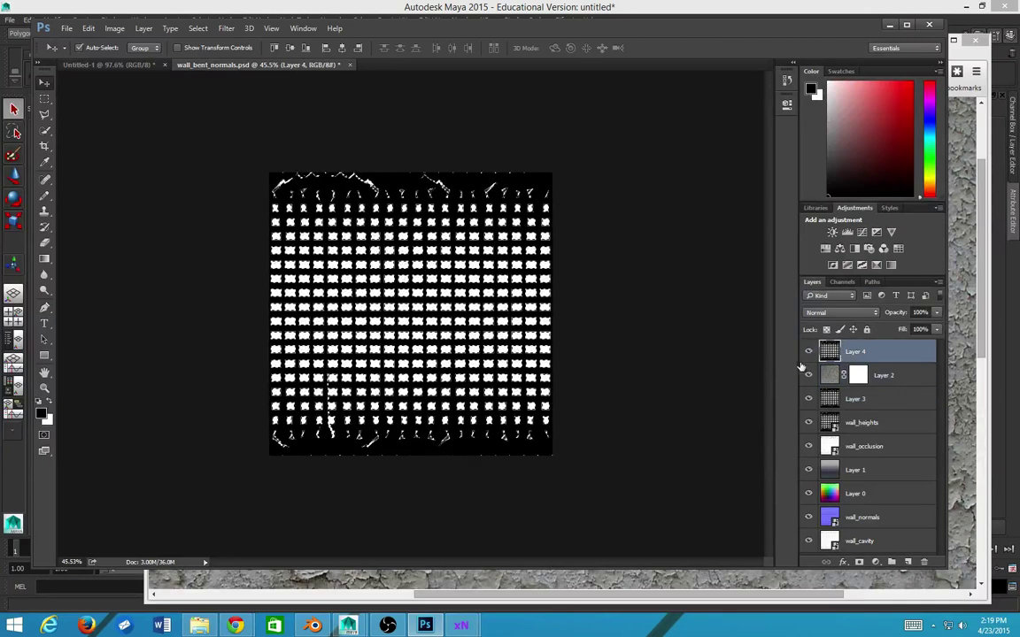
key("ctrl+a")
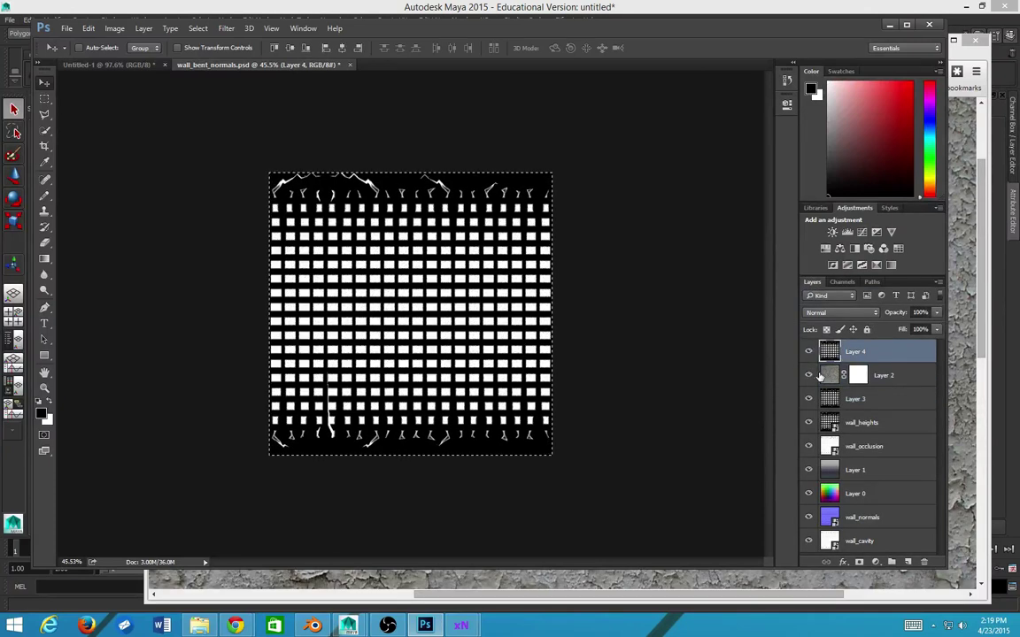
left_click(868, 382)
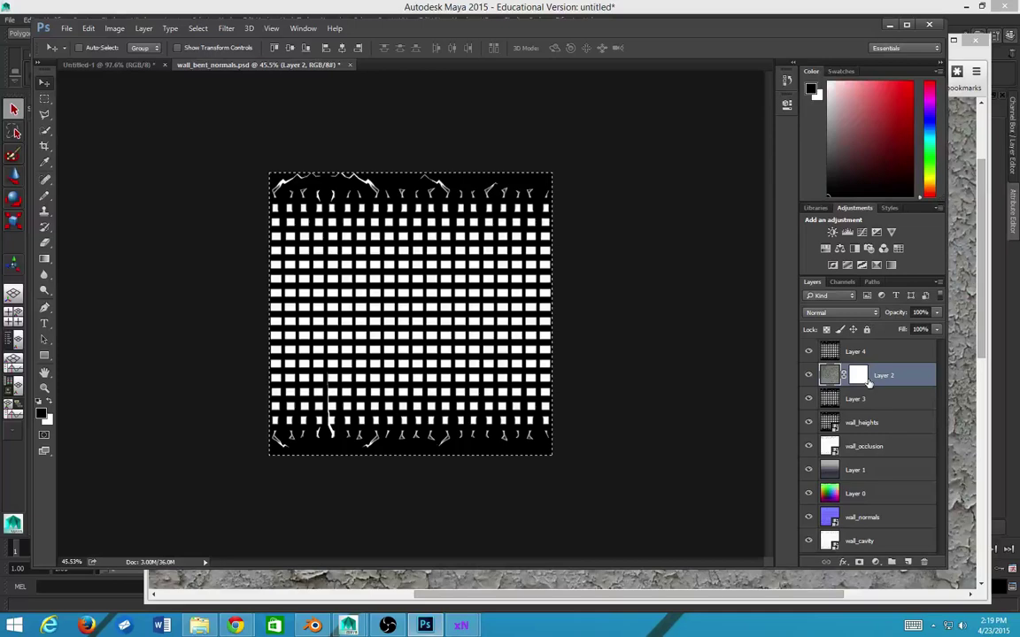
left_click(828, 355)
left_click(842, 281)
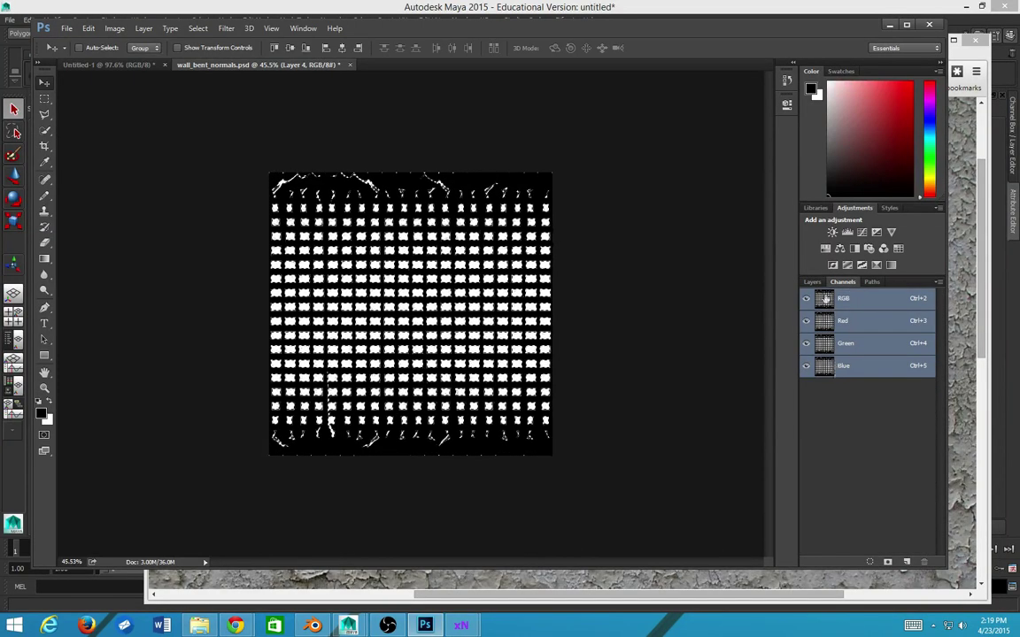
left_click(811, 282)
left_click(858, 375)
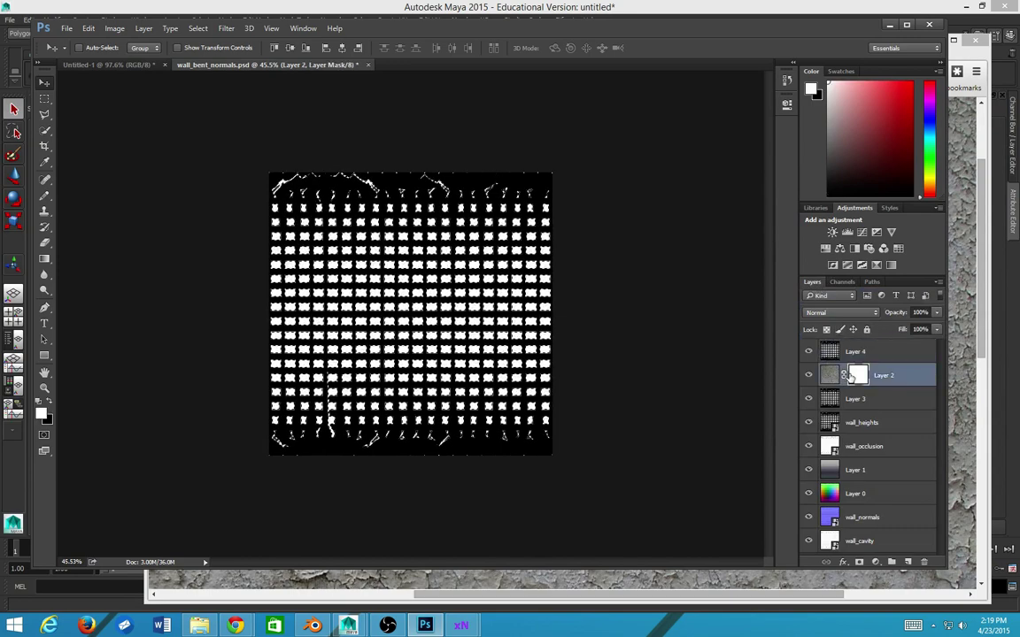
- Hide Layer 4, fill the selected areas of the peeling paint layer's mask with black, and invert the mask
left_click(807, 351)
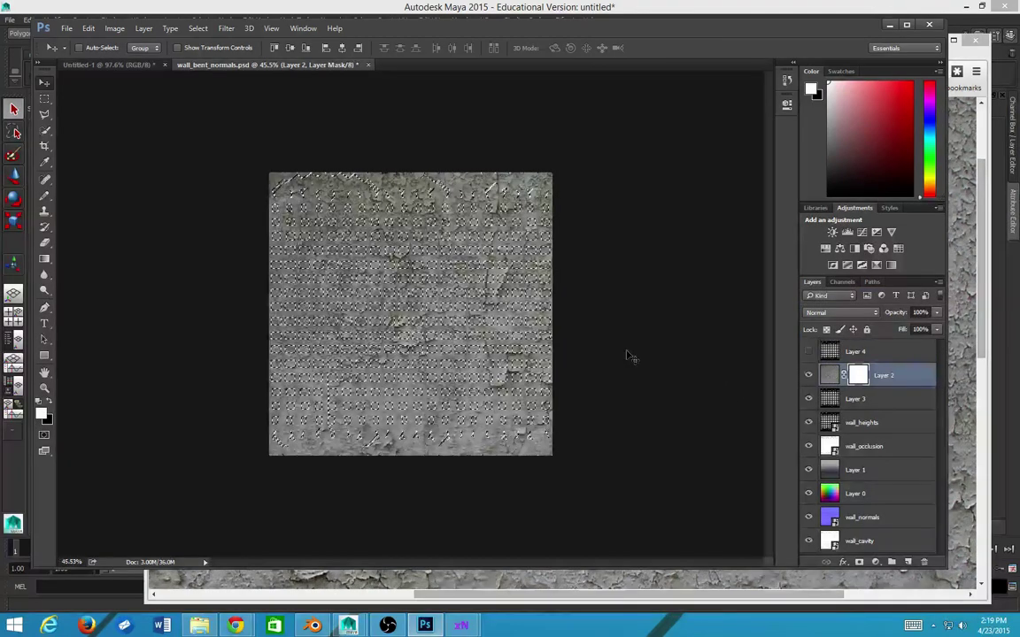
key("ctrl+v")
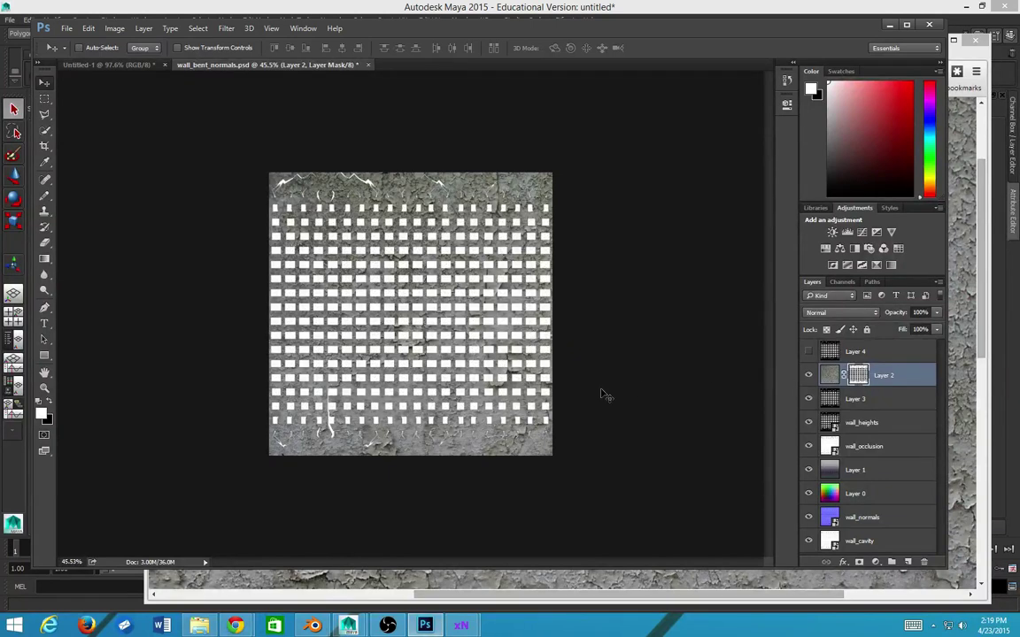
key("ctrl+i")
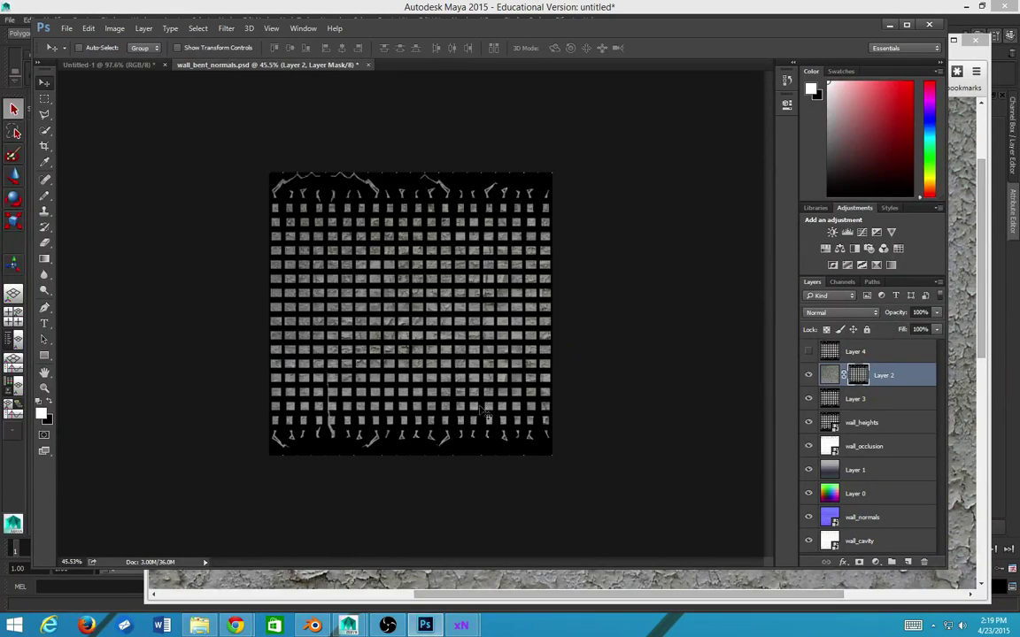
left_click_drag(613, 389, 623, 381)
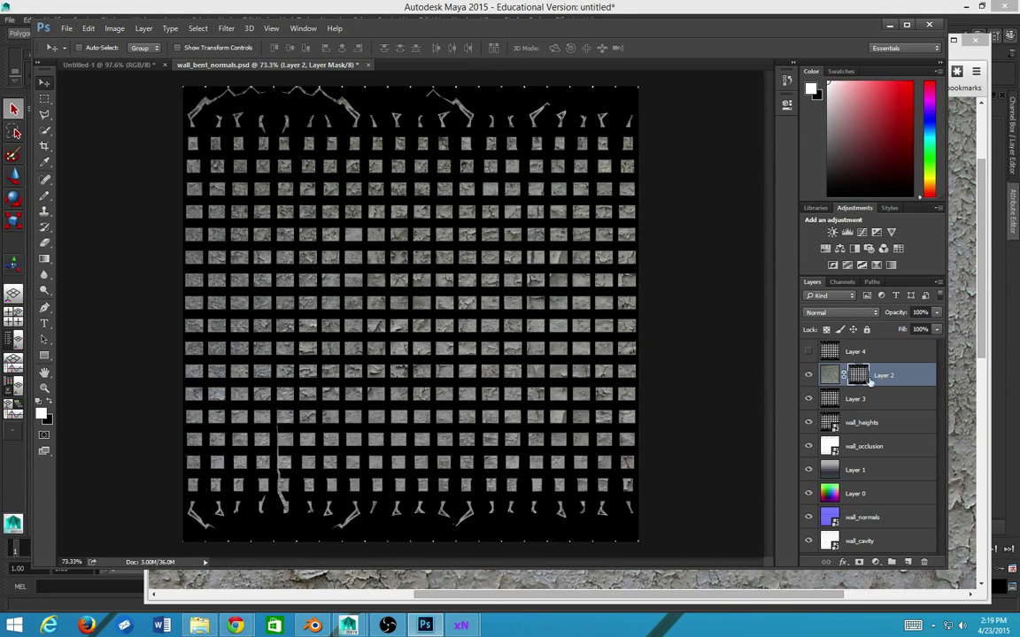
- Hide Layer 3 and wall_heights, keep the masked peeling paint layer visible, and save the texture document
left_click(807, 376)
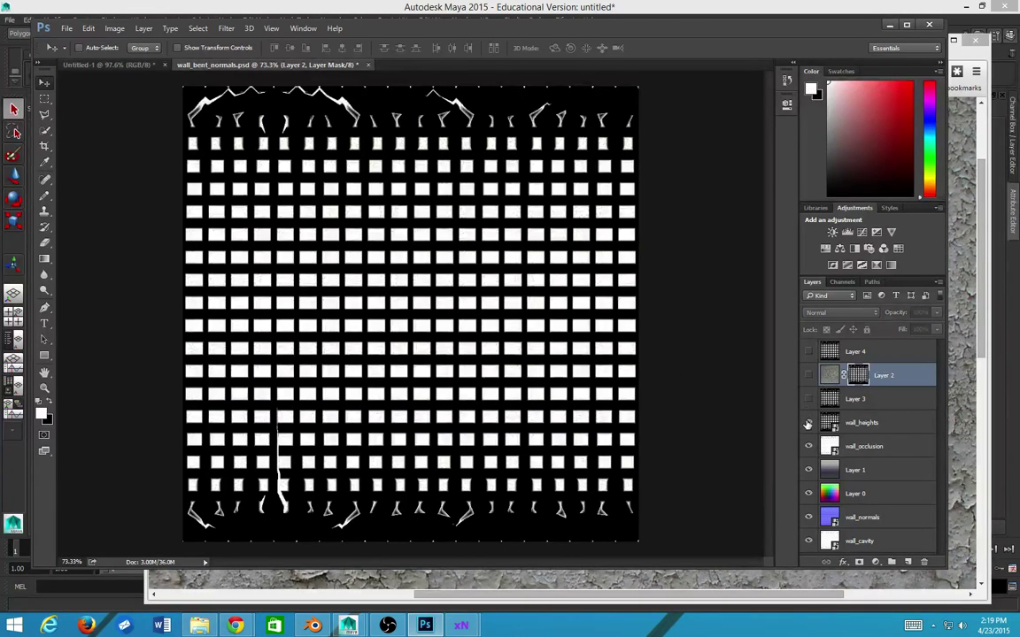
left_click(807, 423)
left_click(807, 375)
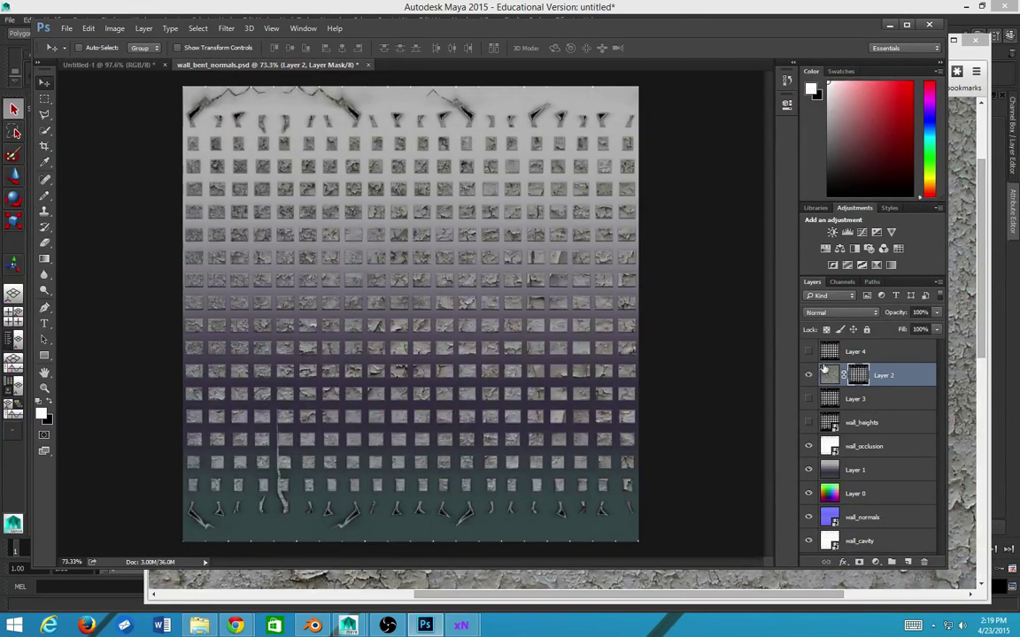
key("ctrl+minus")
scroll(604, 354, "up", 6)
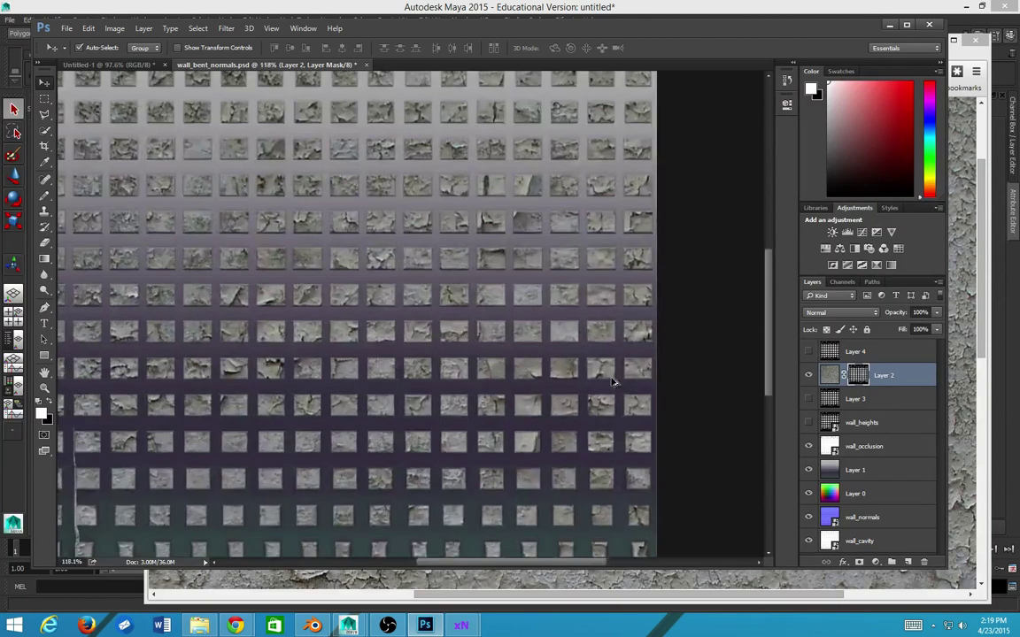
scroll(610, 392, "down", 6)
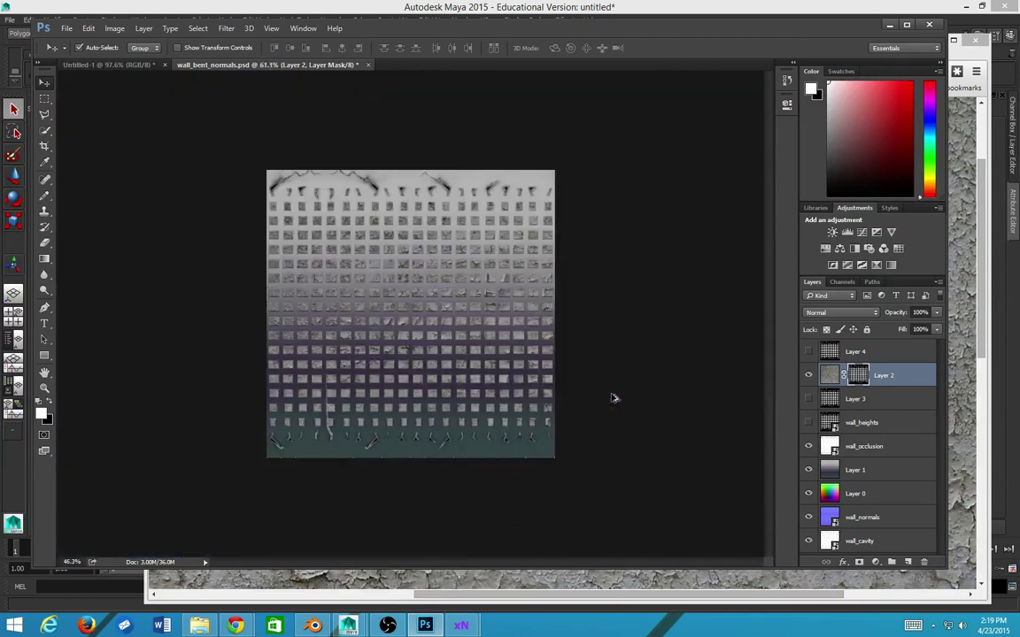
key("ctrl+s")
- Switch to Maya, reload wall_bent_normals.psd as the sphere material's color texture, and inspect the textured sphere up close
key("alt+Tab")
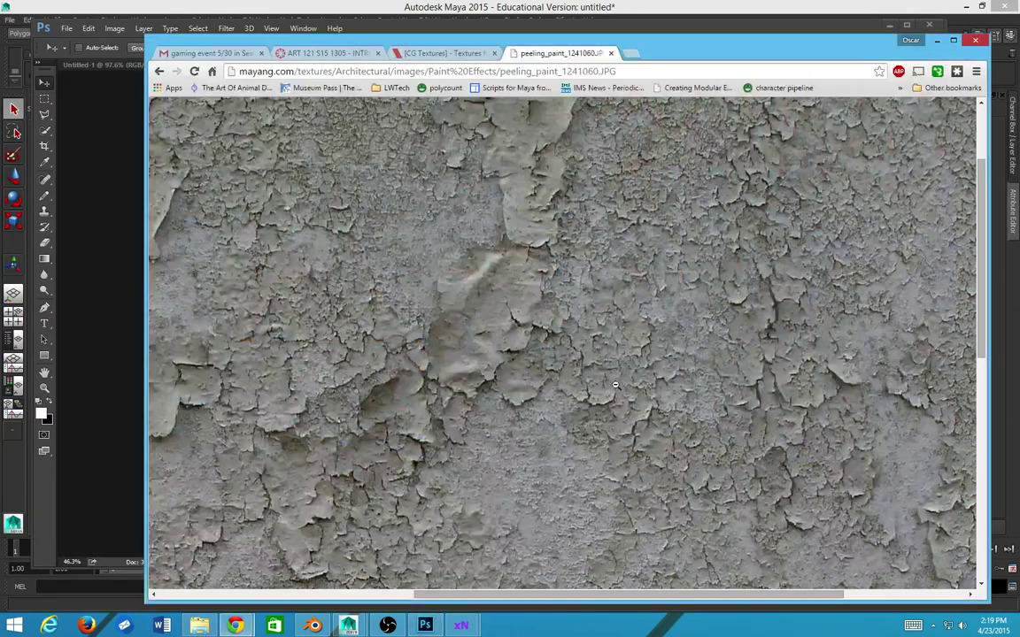
key("alt+Tab")
key("alt+Tab")
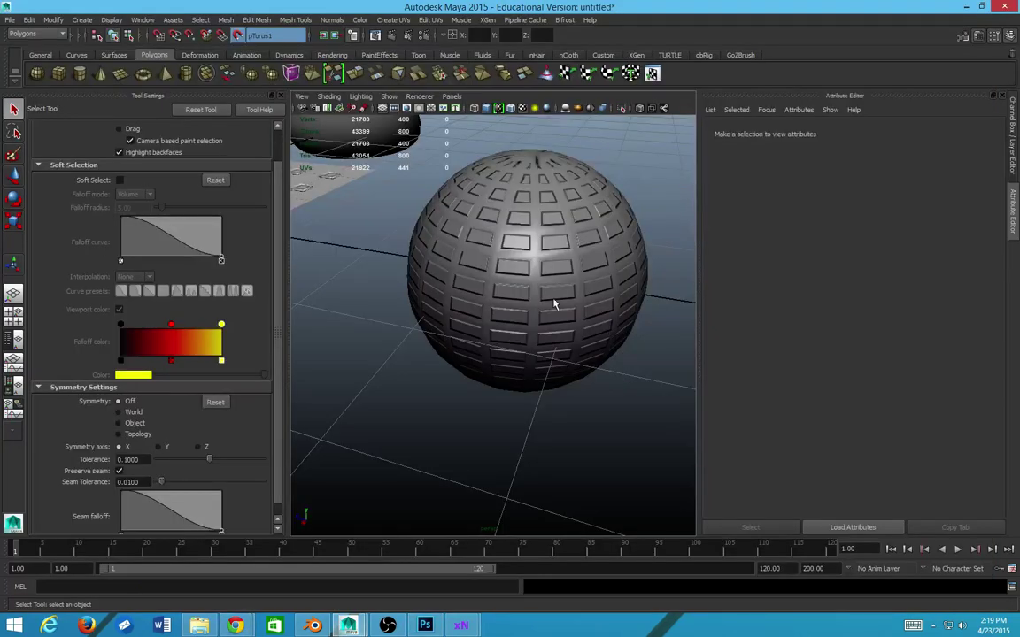
left_click(553, 299)
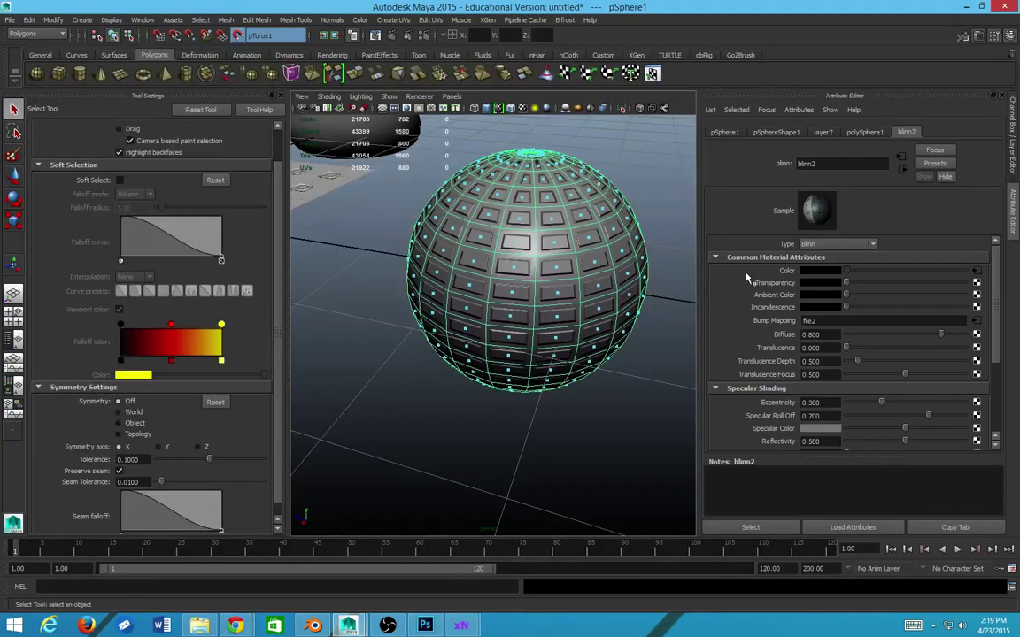
left_click(976, 271)
scroll(566, 389, "up", 5)
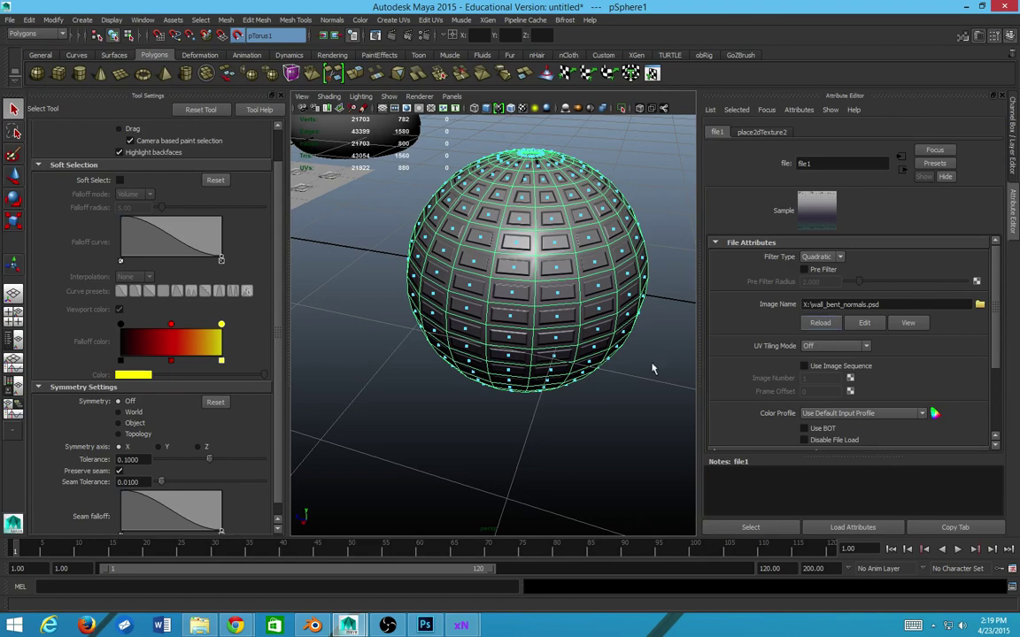
scroll(566, 390, "down", 6)
left_click(568, 386)
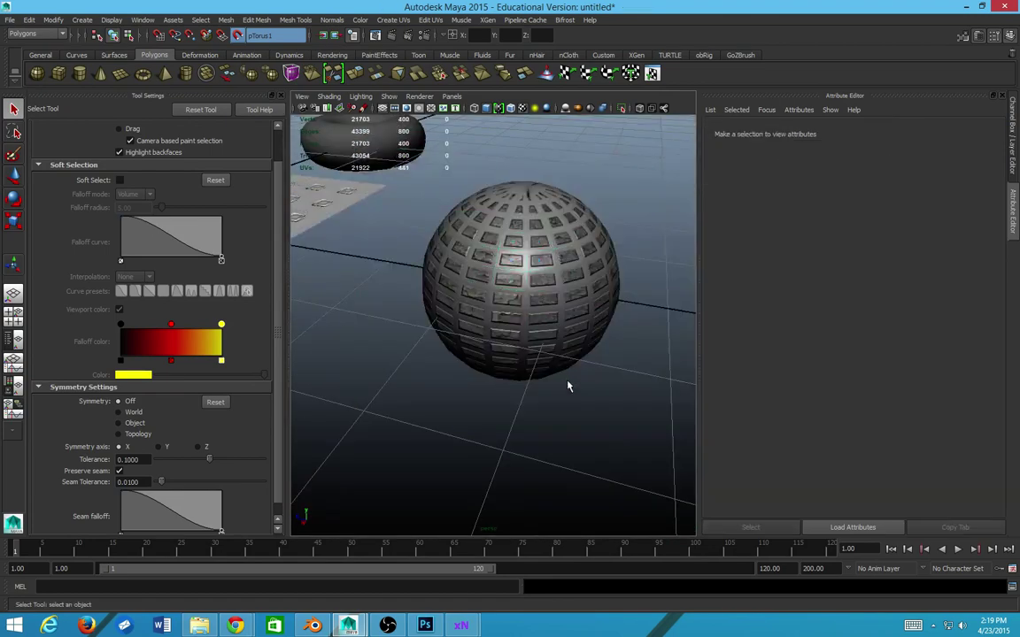
scroll(567, 398, "up", 4)
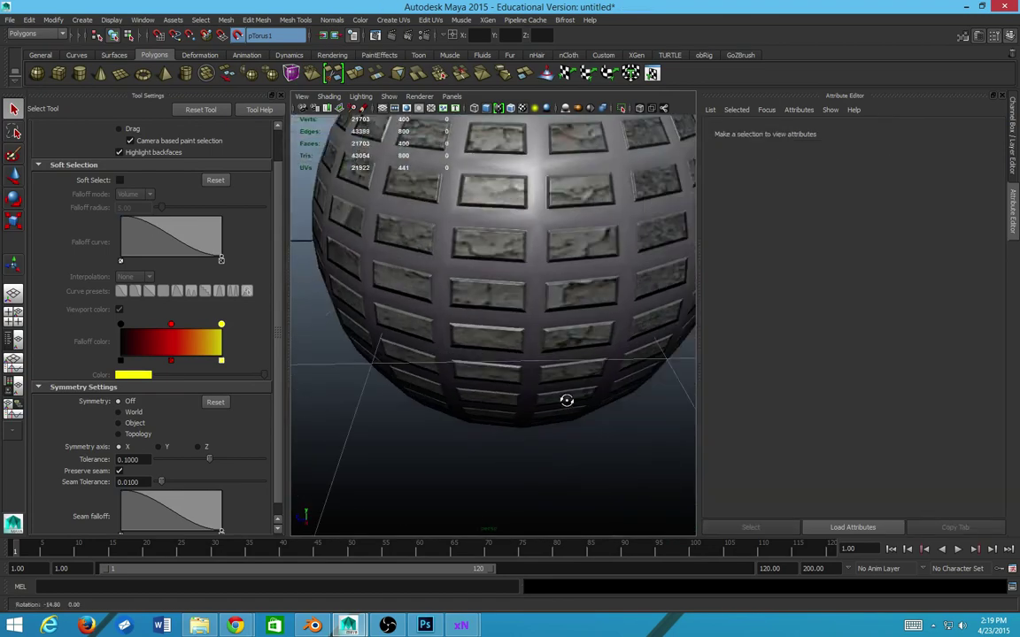
mouse_move(567, 400)
left_mouse_down()
mouse_move(619, 353)
mouse_move(662, 290)
mouse_move(546, 364)
mouse_move(587, 357)
mouse_move(557, 382)
mouse_move(652, 304)
mouse_move(596, 348)
mouse_move(513, 315)
mouse_move(546, 358)
mouse_move(525, 309)
mouse_move(593, 244)
mouse_move(460, 266)
mouse_move(411, 243)
left_mouse_up()
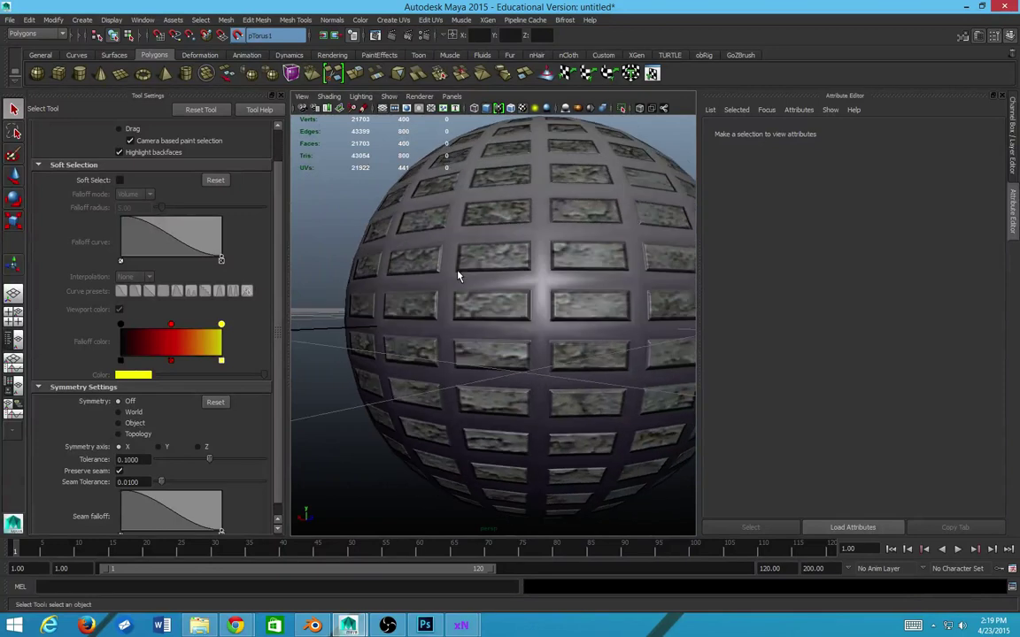
scroll(417, 254, "down", 5)
- Switch back to Photoshop, show Layer 4, and invert its colors
key("alt+Tab")
key("alt+Tab")
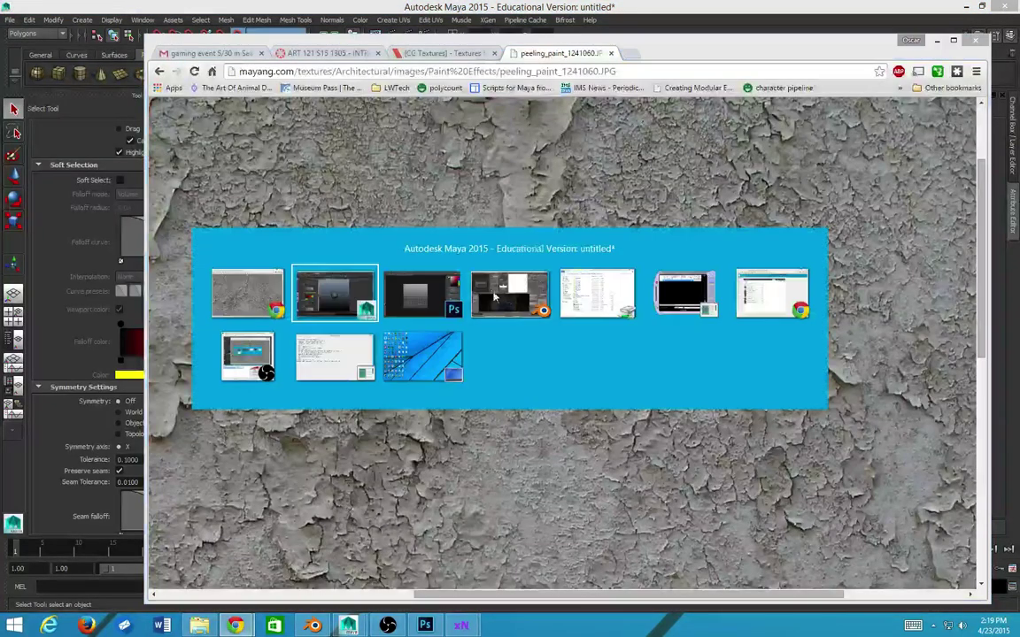
key("alt+Tab")
key("alt+Tab")
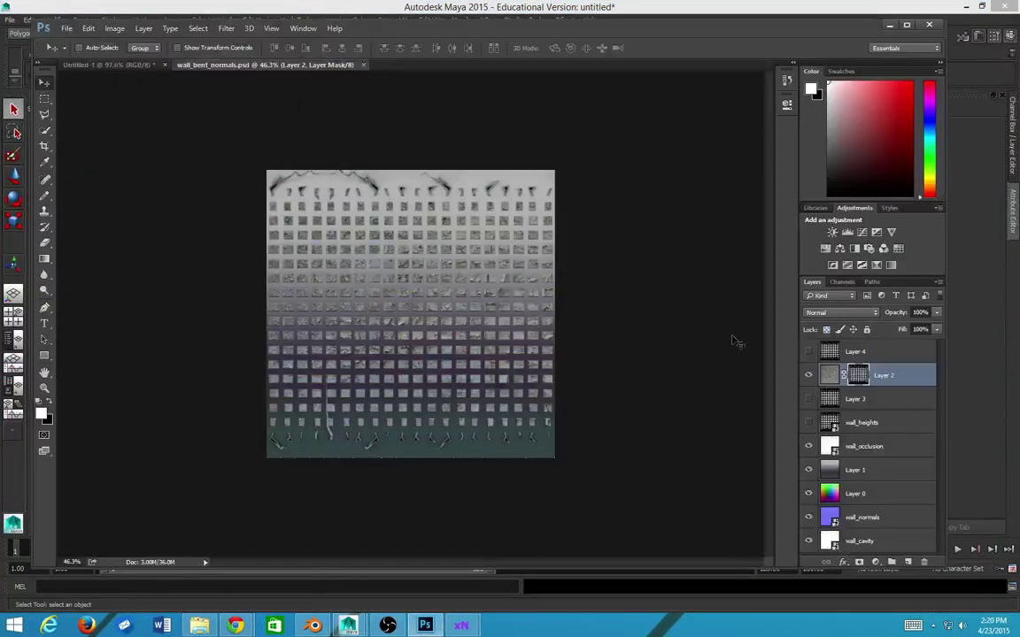
left_click(809, 352)
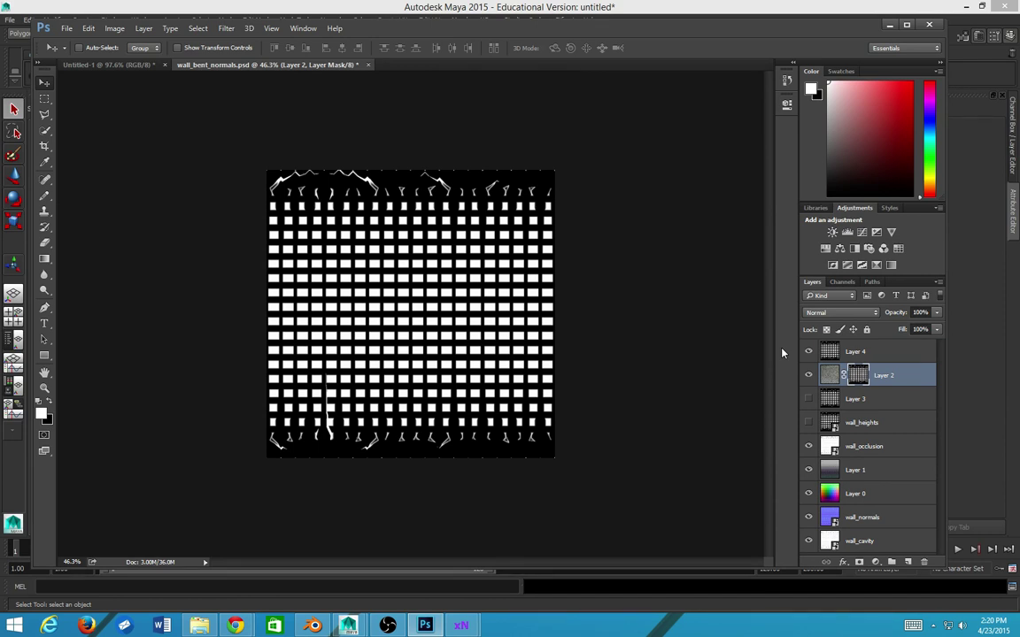
left_click(840, 353)
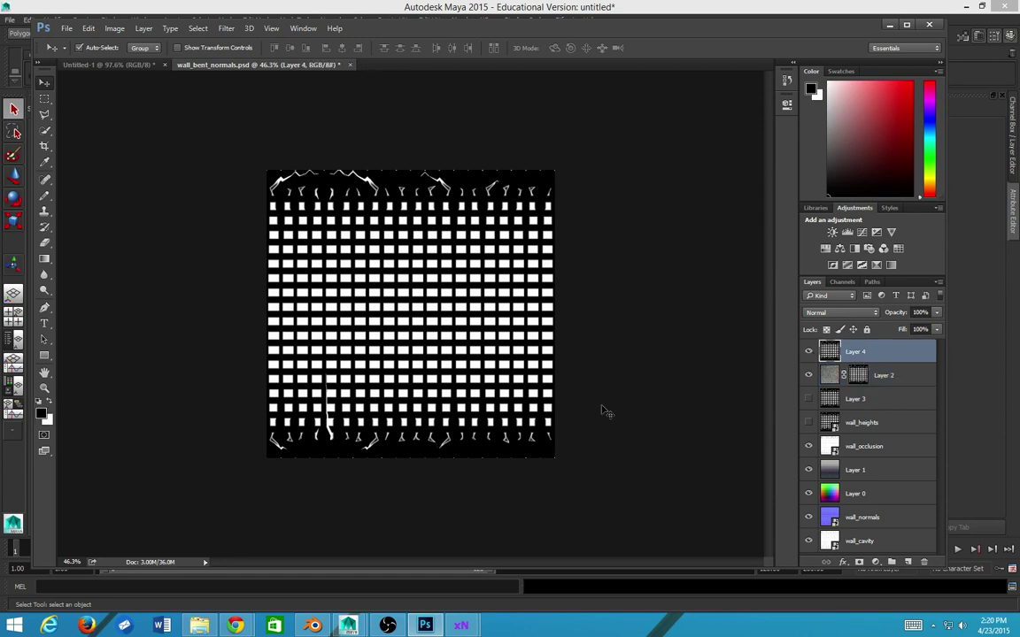
key("ctrl+i")
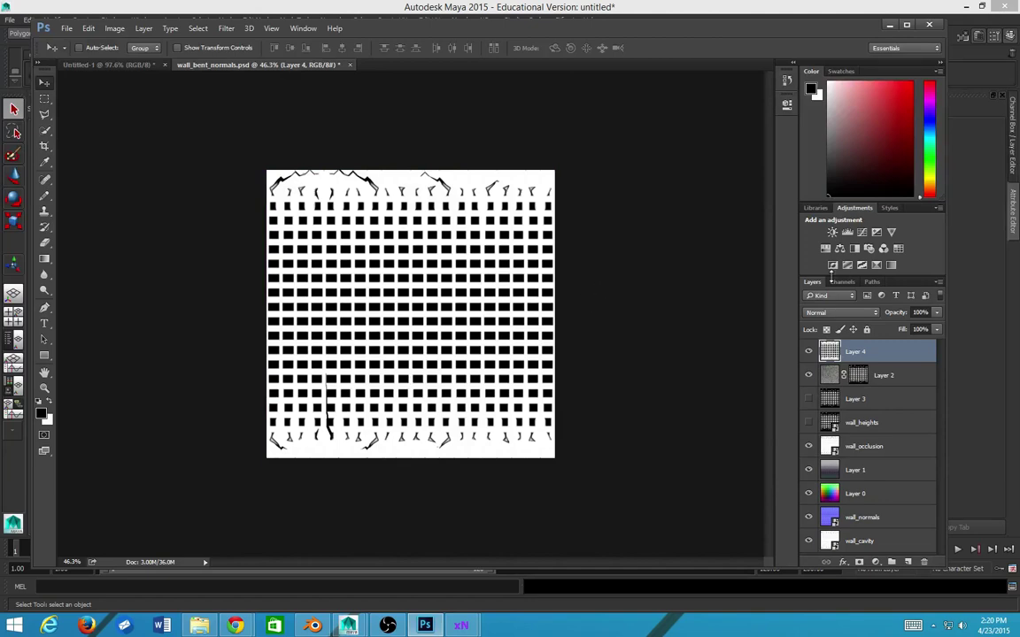
scroll(491, 352, "up", 2)
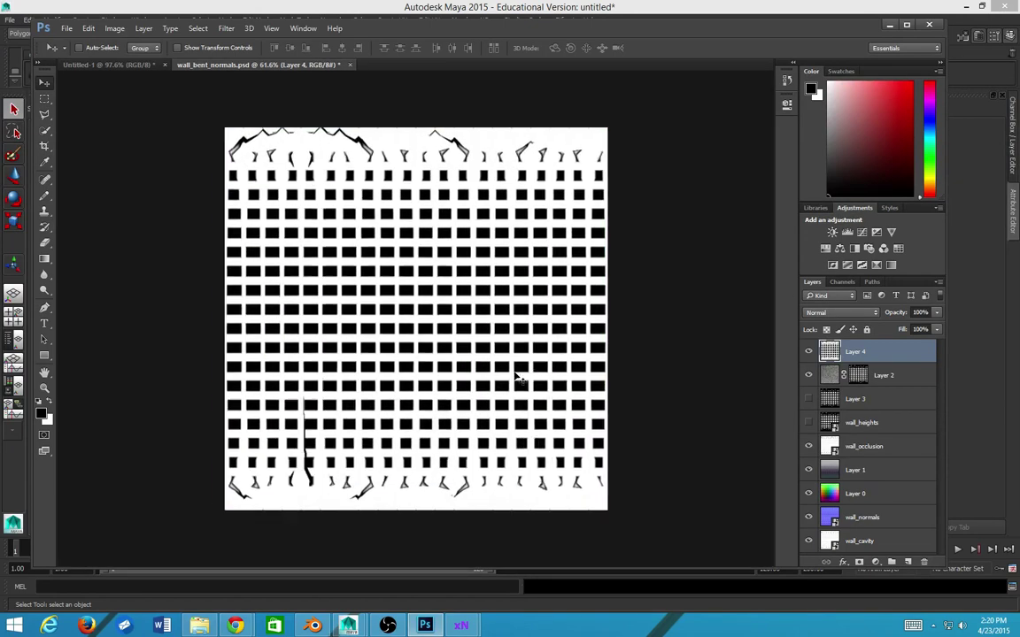
- Save a flattened copy of the document with inverted Layer 4 showing as a PNG named wall_specular, using Smallest / Slow compression without interlacing
key("f")
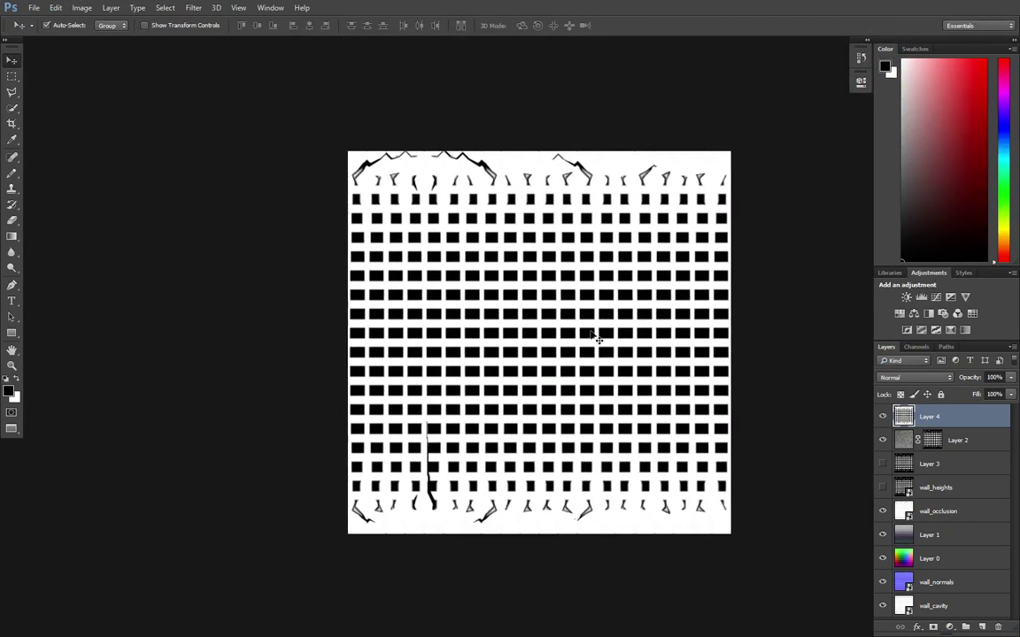
key("ctrl+shift+s")
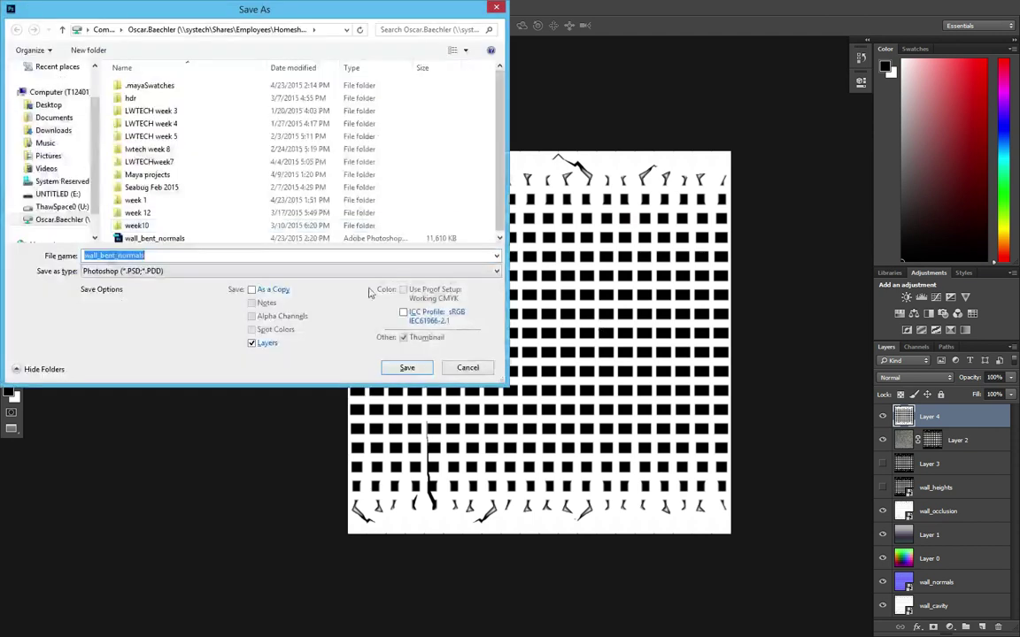
left_click(141, 271)
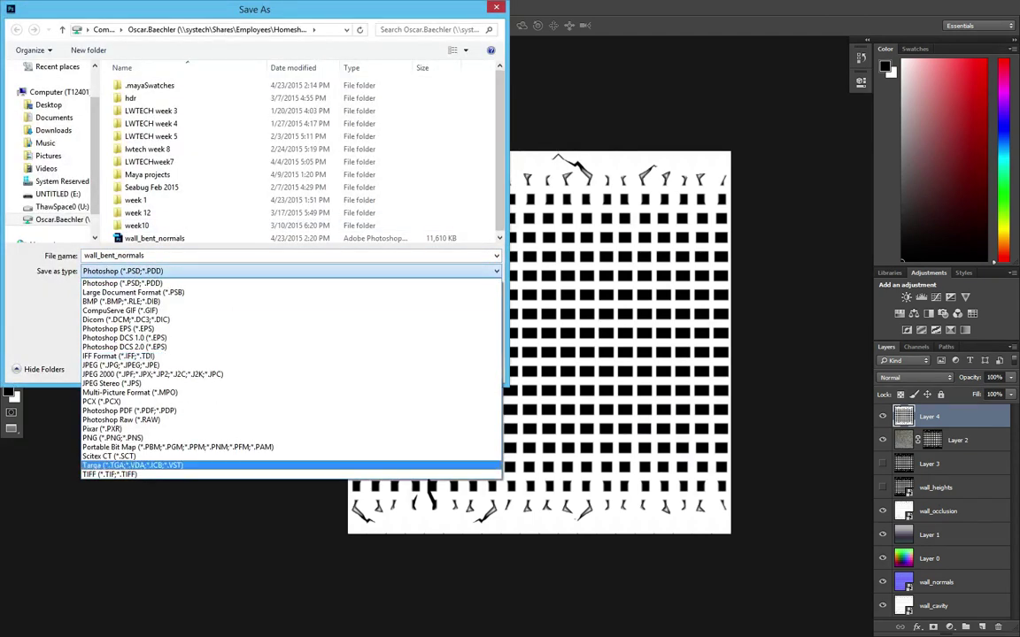
left_click(107, 438)
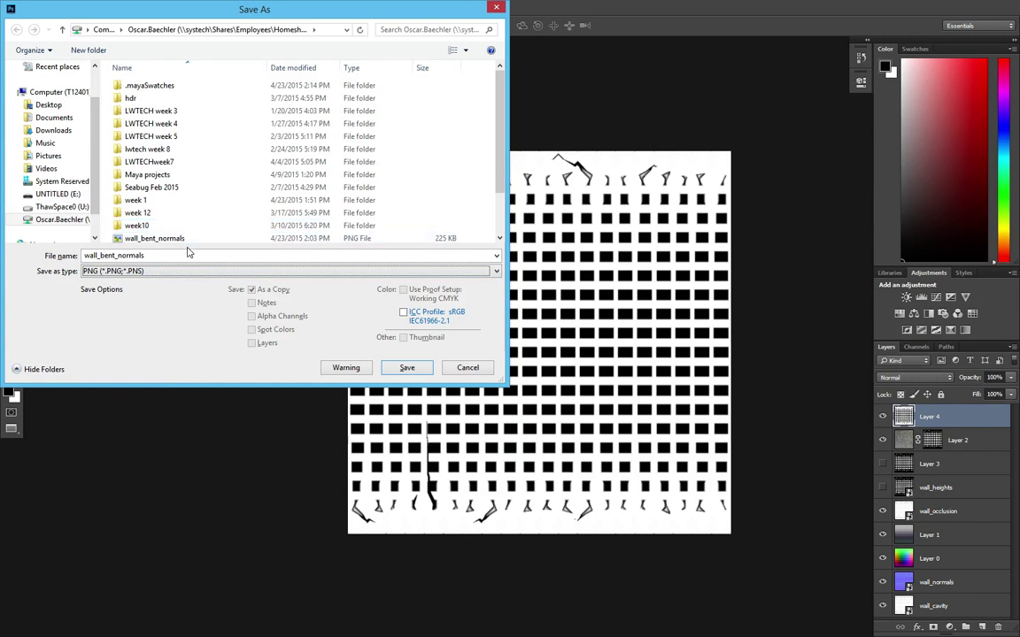
left_click(181, 236)
scroll(183, 239, "down", 2)
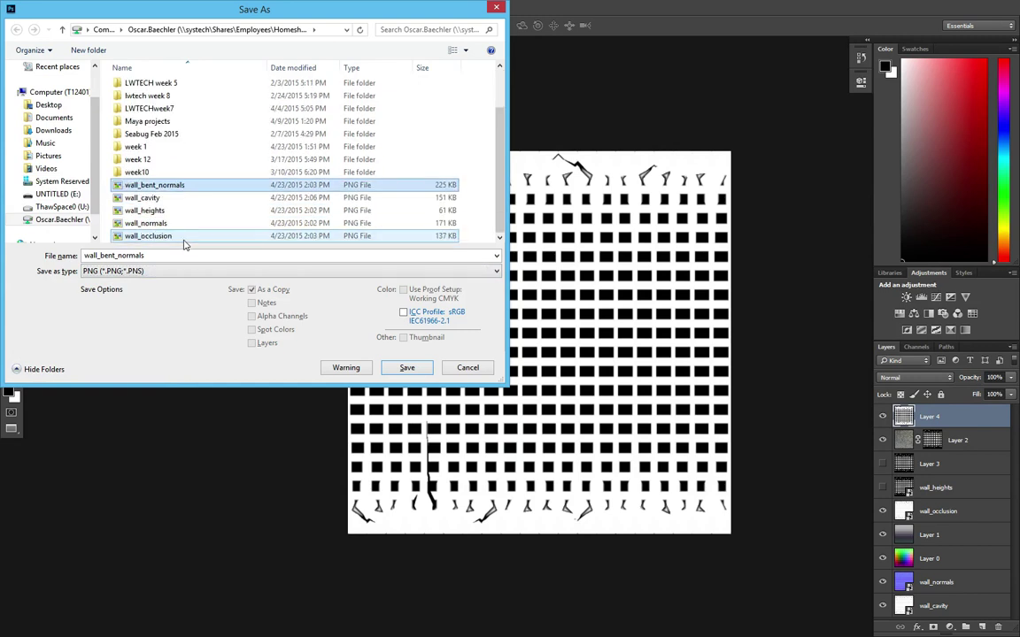
double_click(104, 255)
left_click(104, 255)
double_click(104, 255)
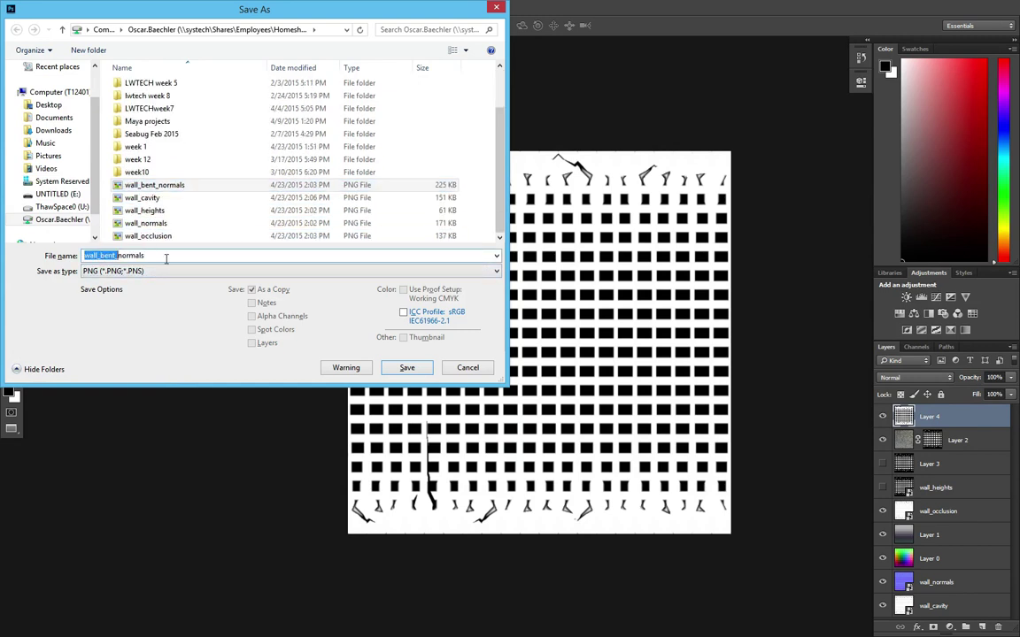
left_click(197, 256)
key("BackSpace")
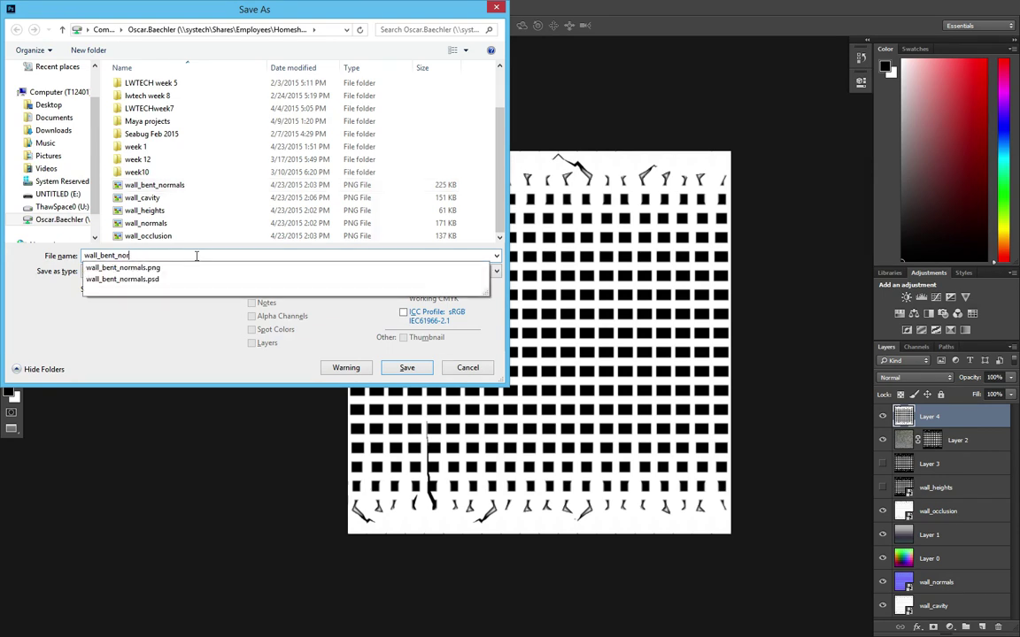
type("specular")
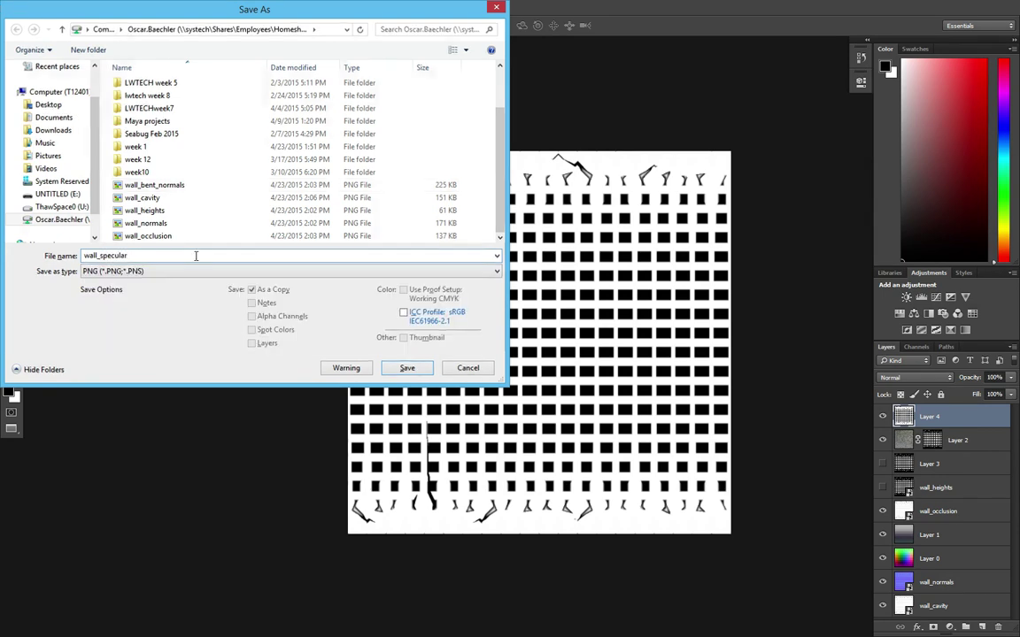
key("Return")
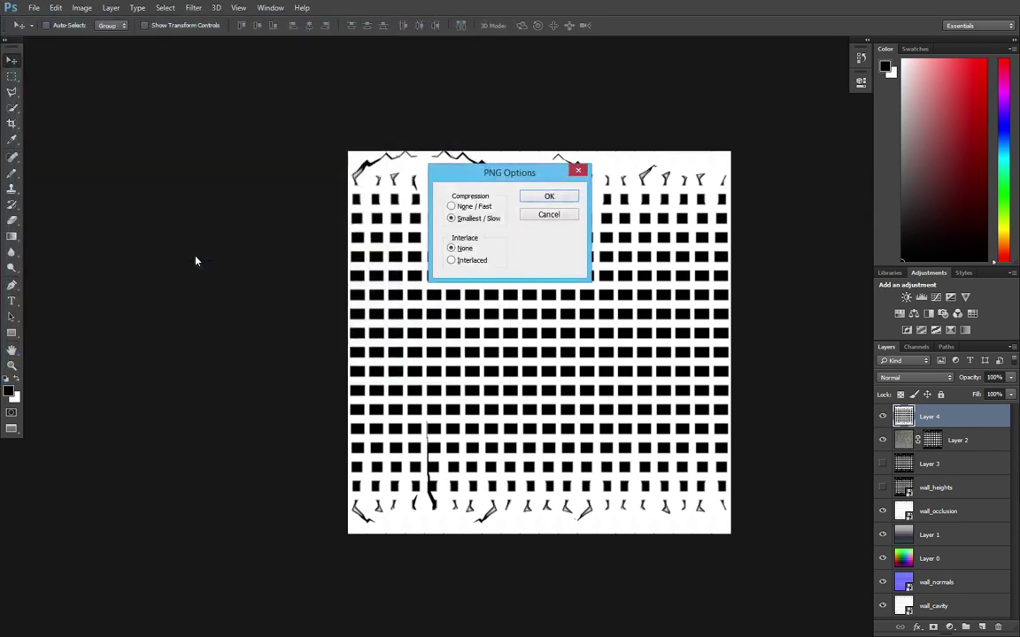
key("Return")
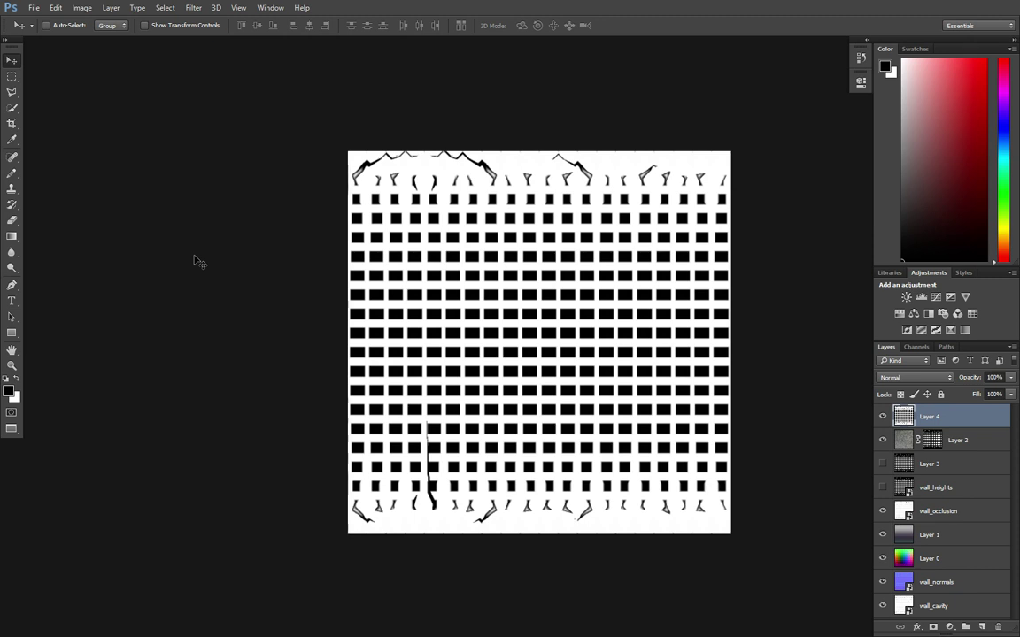
- Switch to Maya and assign a new Blinn material to the textured sphere
key("alt+Tab")
scroll(487, 319, "up", 5)
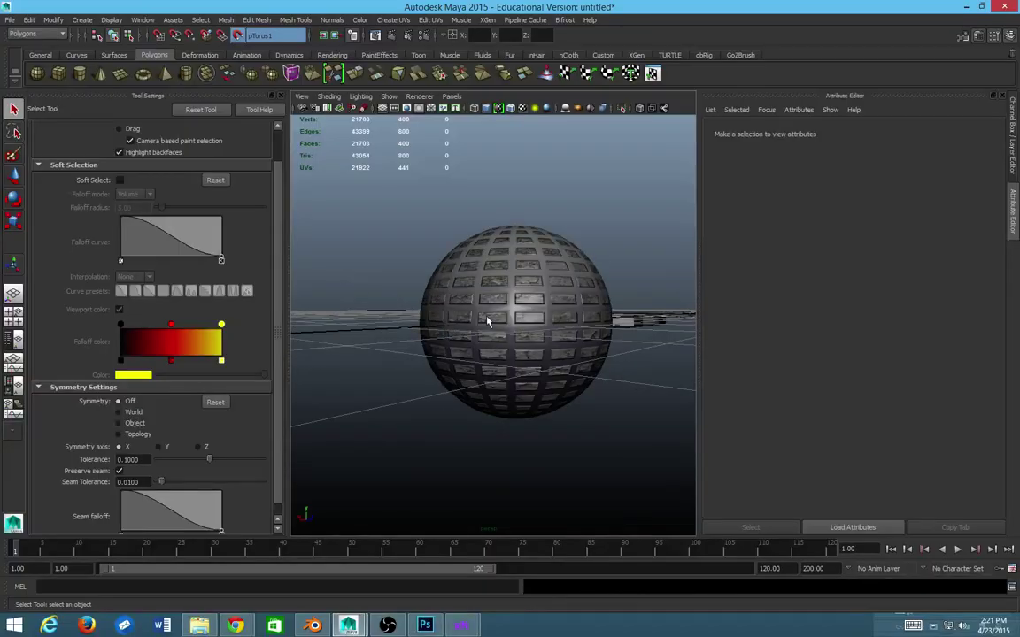
left_click(513, 301)
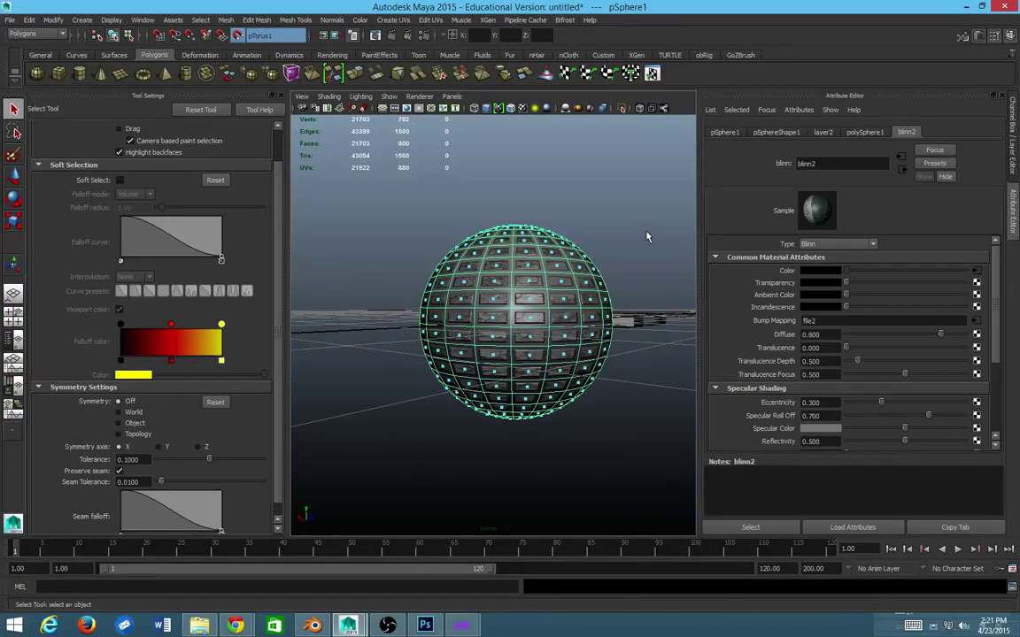
right_click(516, 318)
mouse_move(522, 551)
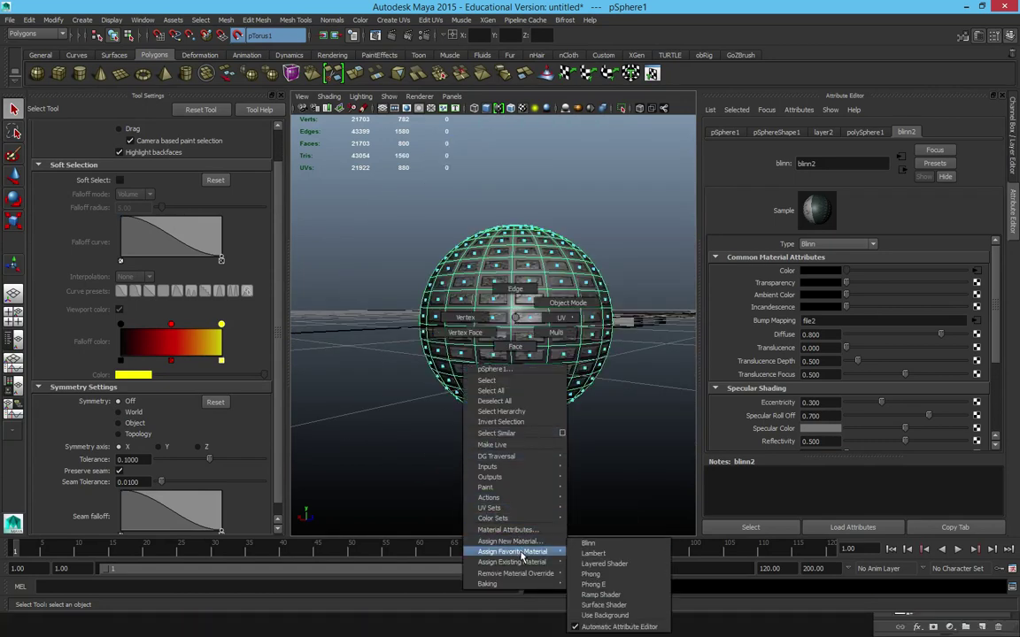
left_click(588, 542)
scroll(524, 423, "up", 3)
left_click(634, 166)
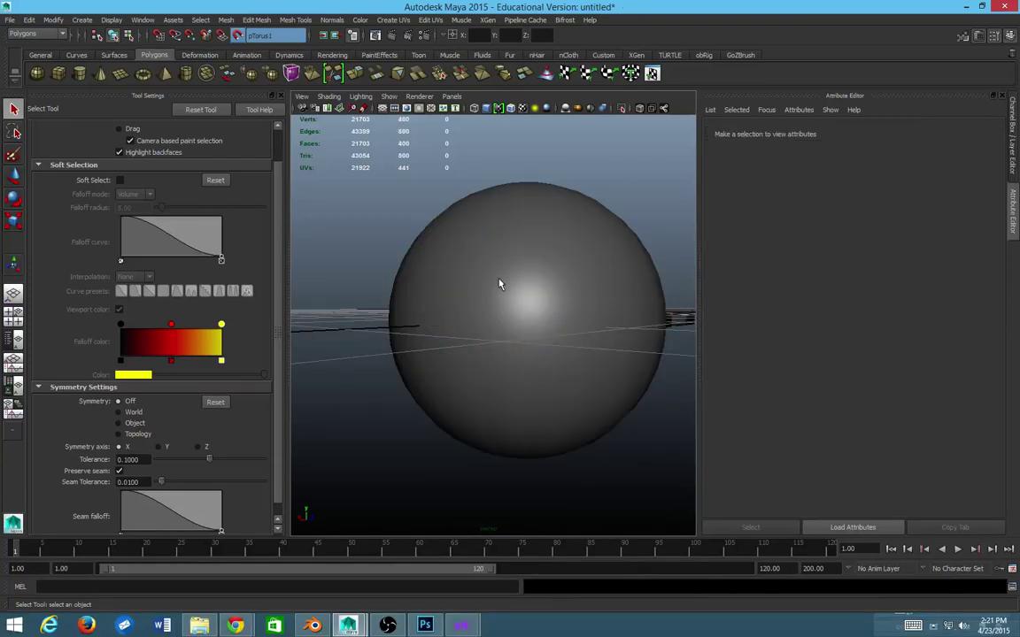
- Map a File texture to the Specular Color of the sphere's new Blinn material
left_click(498, 282)
scroll(783, 357, "down", 2)
scroll(783, 356, "up", 1)
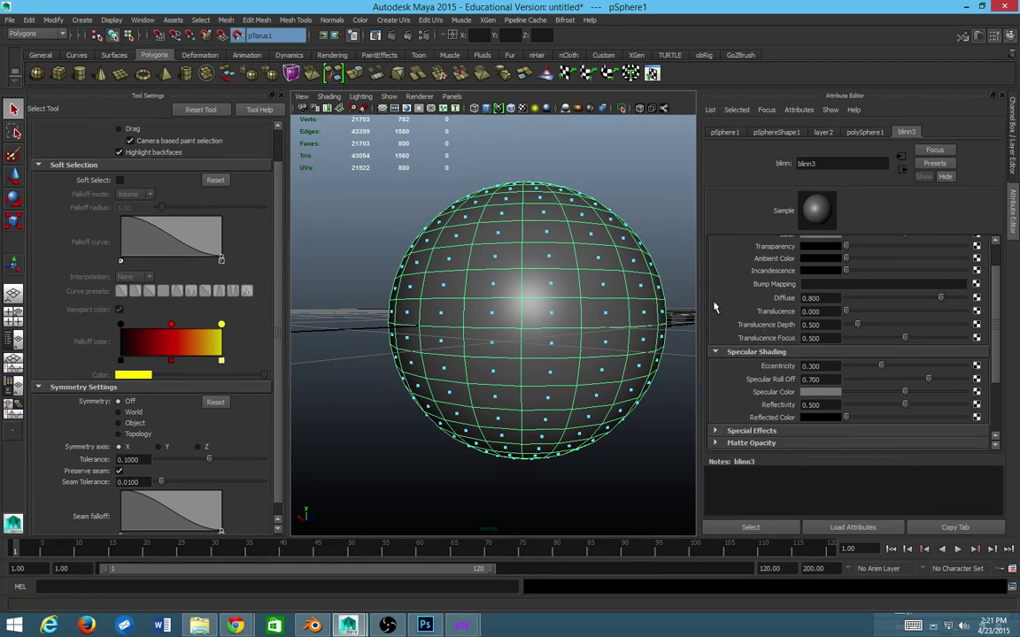
left_click(976, 404)
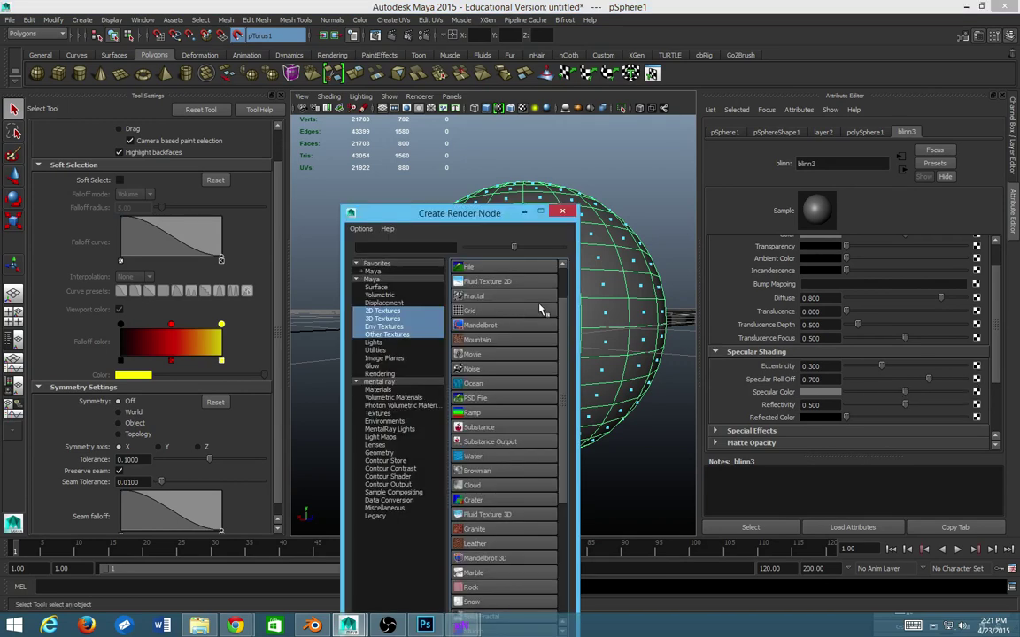
left_click(561, 213)
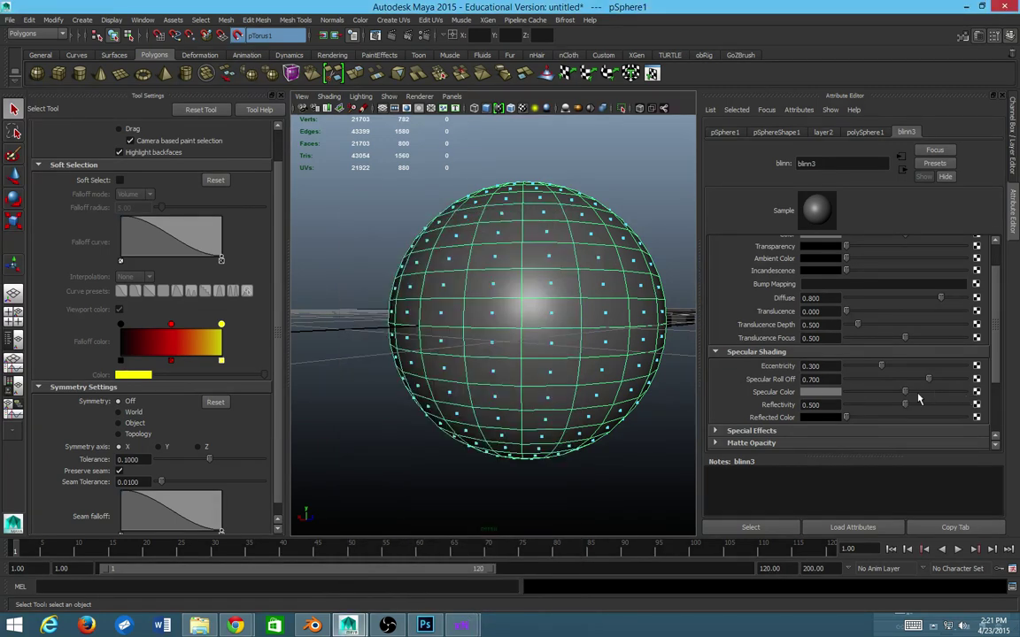
left_click(975, 392)
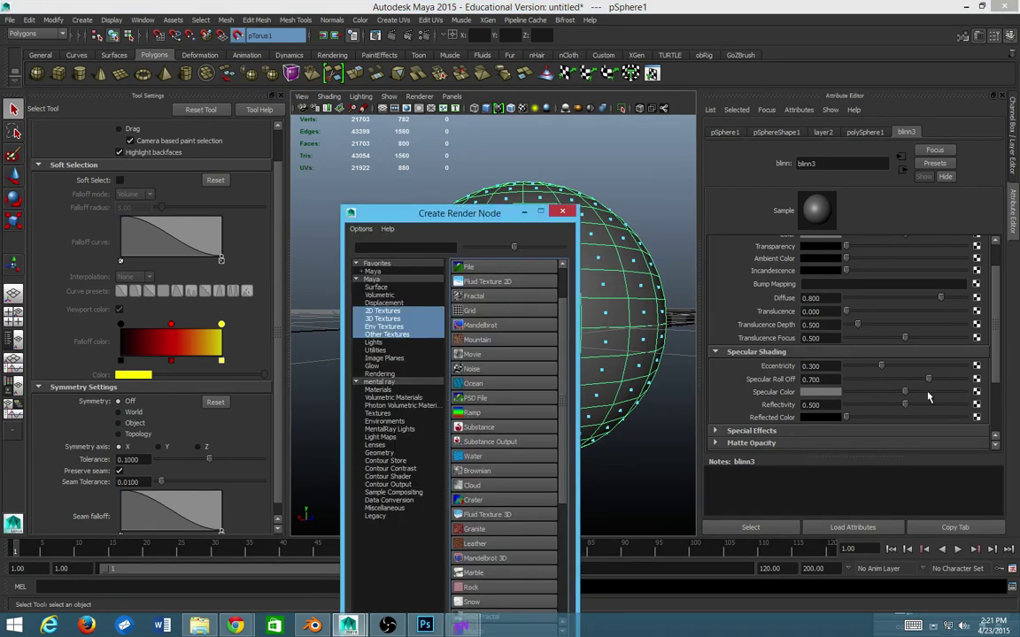
left_click(456, 267)
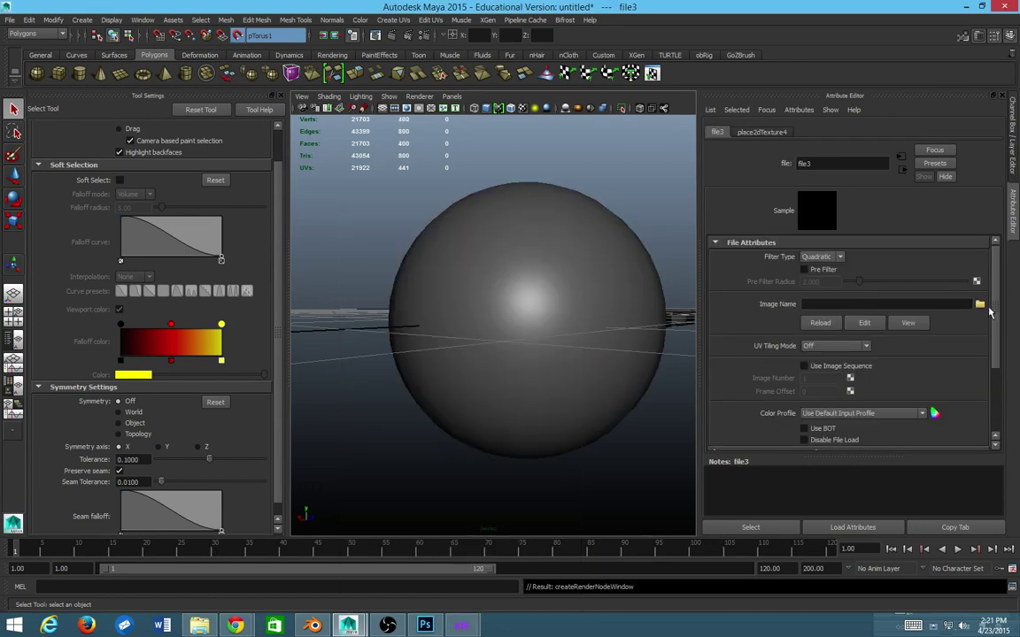
- Load wall_specular.png as the image of the specular color's file texture
left_click(980, 305)
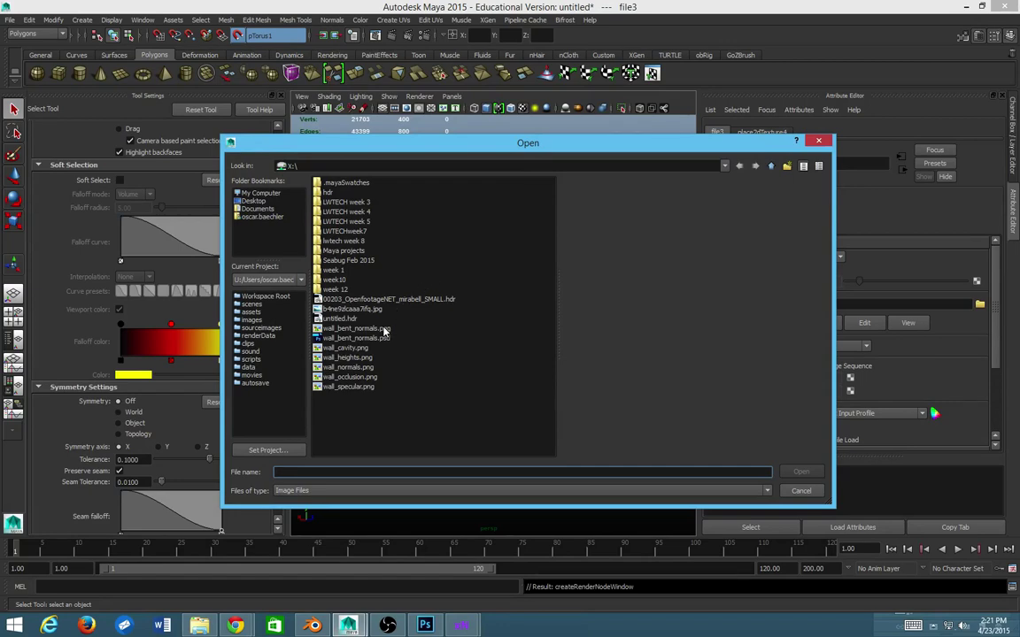
left_click(358, 337)
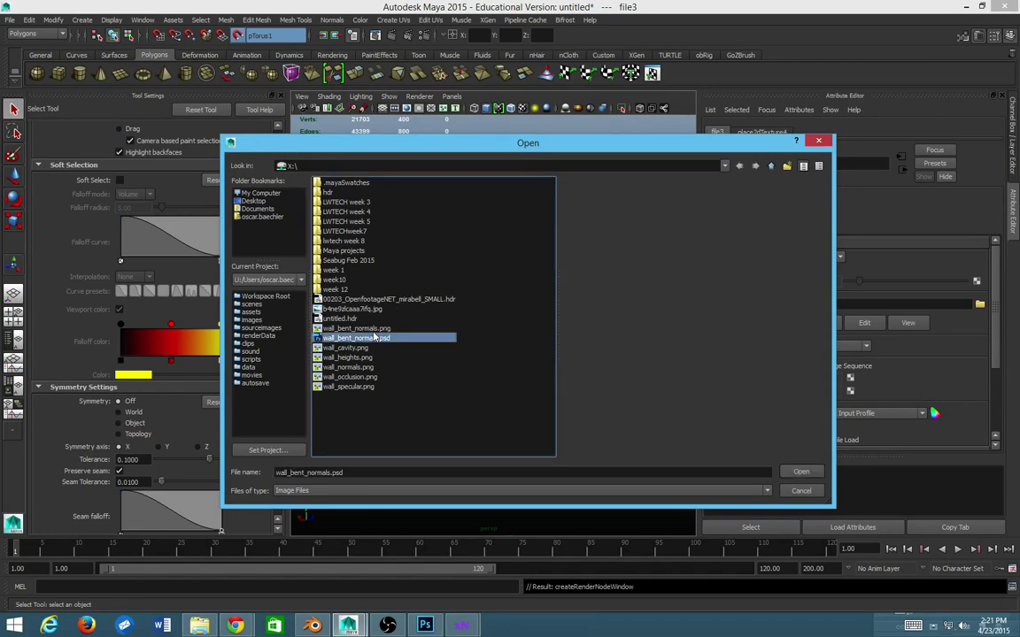
key("Down")
key("Down")
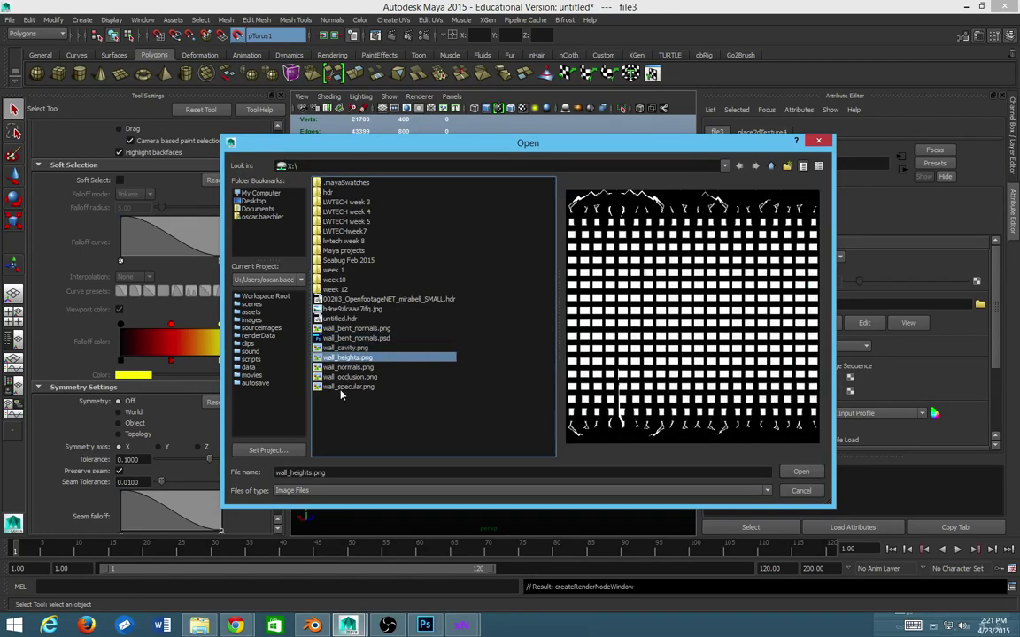
left_click(345, 387)
left_click(797, 472)
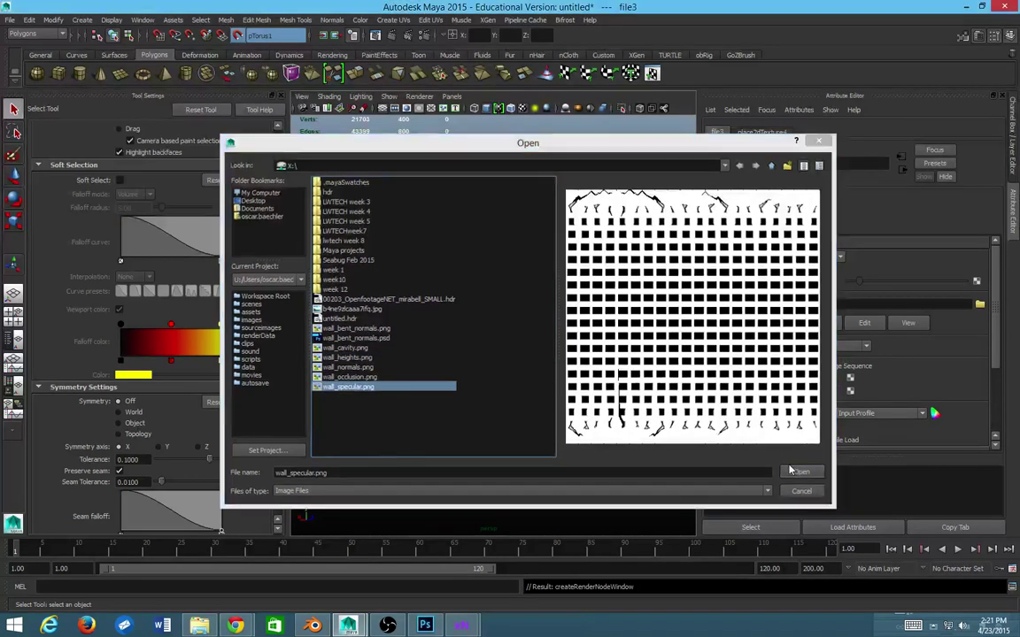
- Examine how the specular map shapes the highlight on the sphere from several angles and distances
scroll(332, 215, "up", 3)
scroll(473, 267, "down", 5)
left_click_drag(474, 267, 455, 292)
left_click(579, 292)
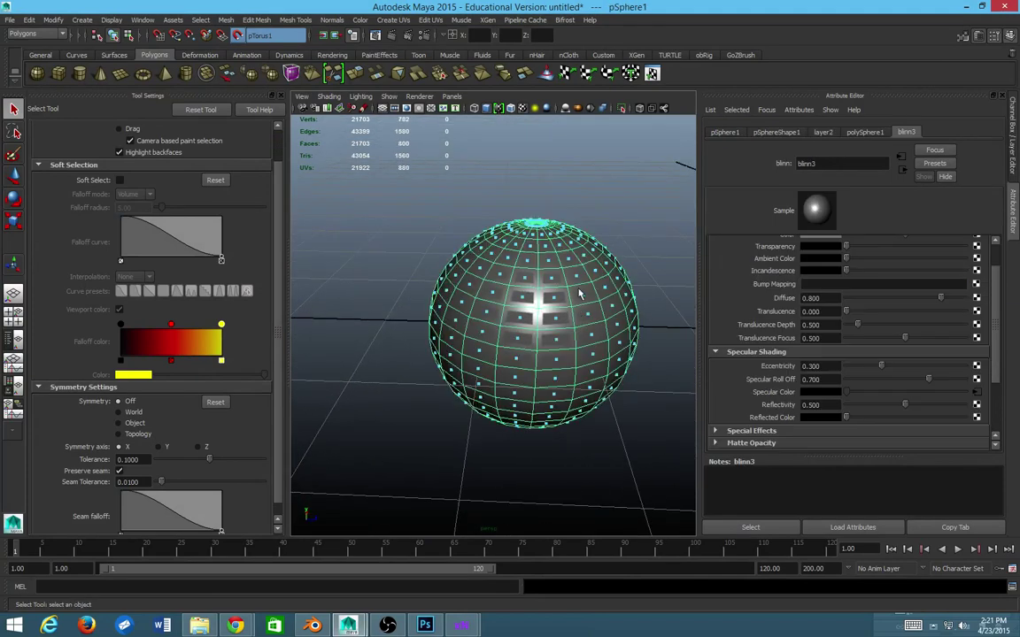
left_click(618, 220)
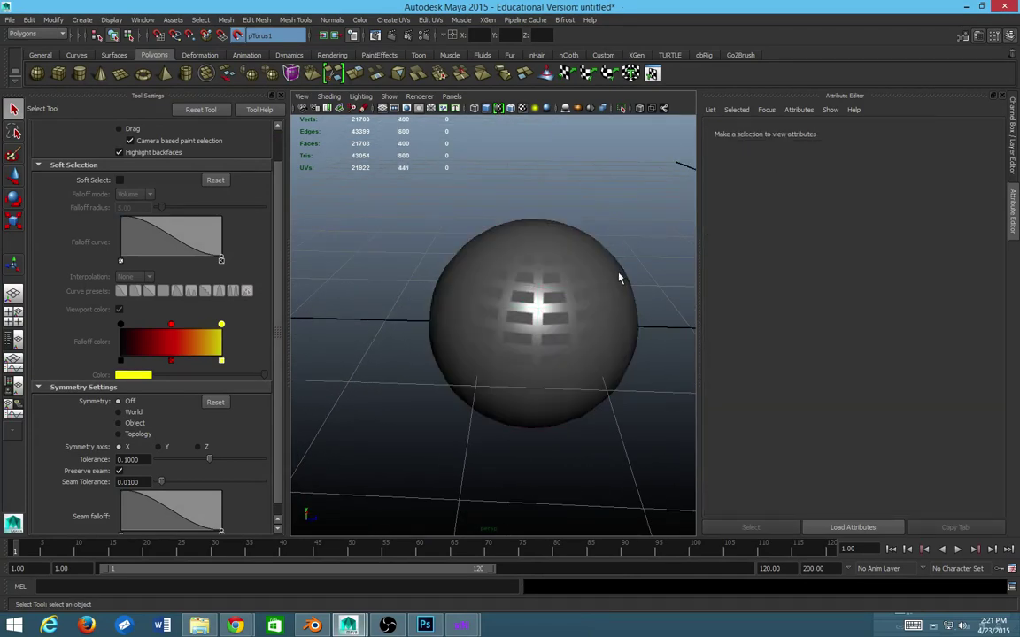
scroll(619, 278, "up", 5)
scroll(618, 277, "down", 5)
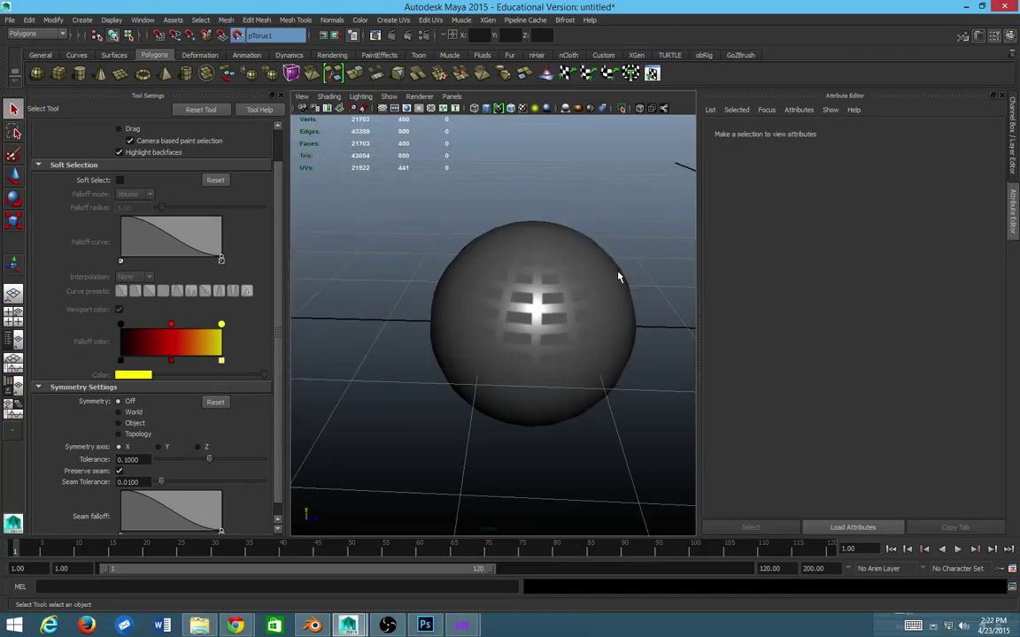
key("alt+Tab")
key("alt+Tab")
scroll(566, 258, "up", 2)
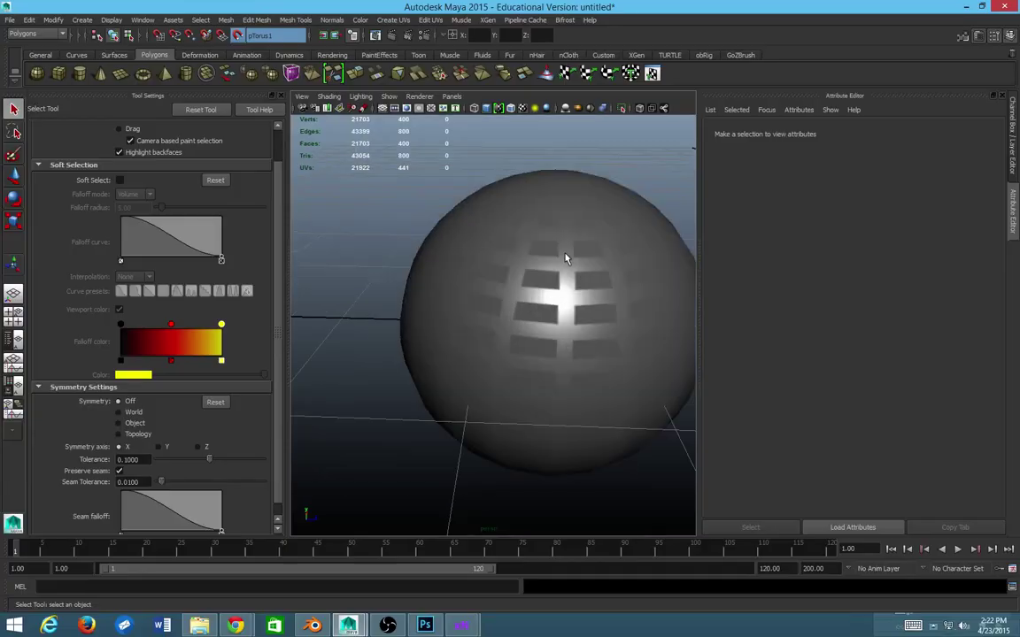
left_click_drag(590, 323, 596, 271)
scroll(483, 309, "down", 5)
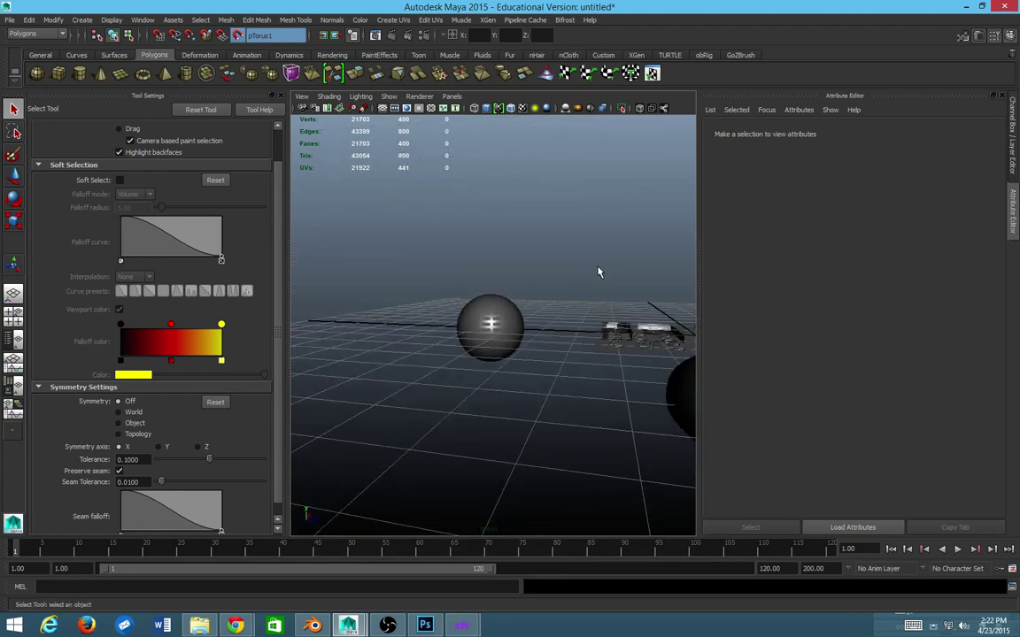
scroll(598, 272, "up", 8)
mouse_move(542, 275)
left_mouse_down()
mouse_move(532, 264)
mouse_move(585, 266)
mouse_move(538, 278)
left_mouse_up()
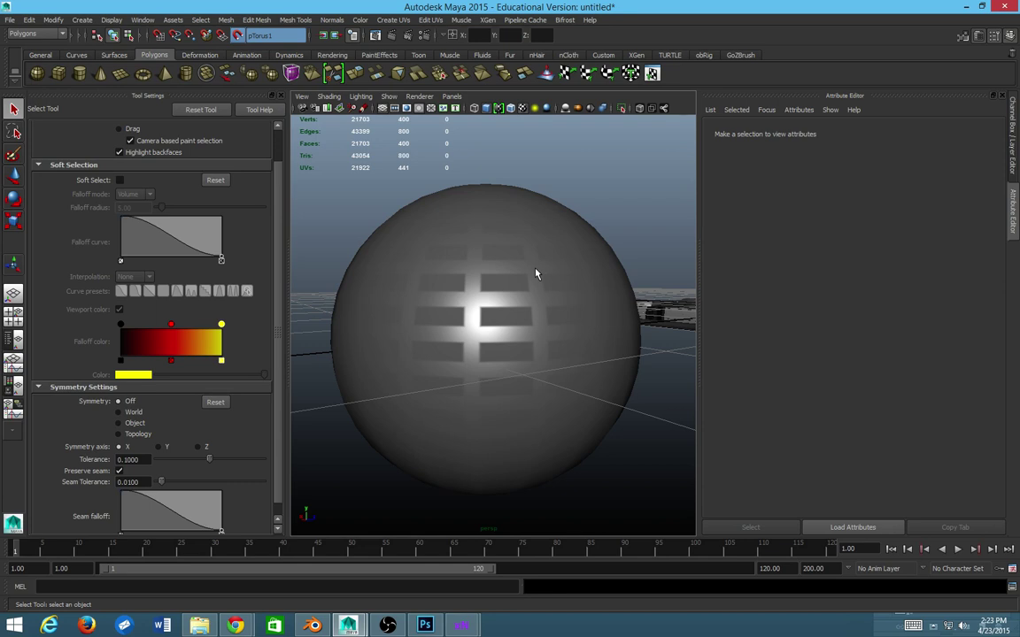
- Assign the existing blinn2 material, with its color and bump textures, back to the sphere
left_click(525, 310)
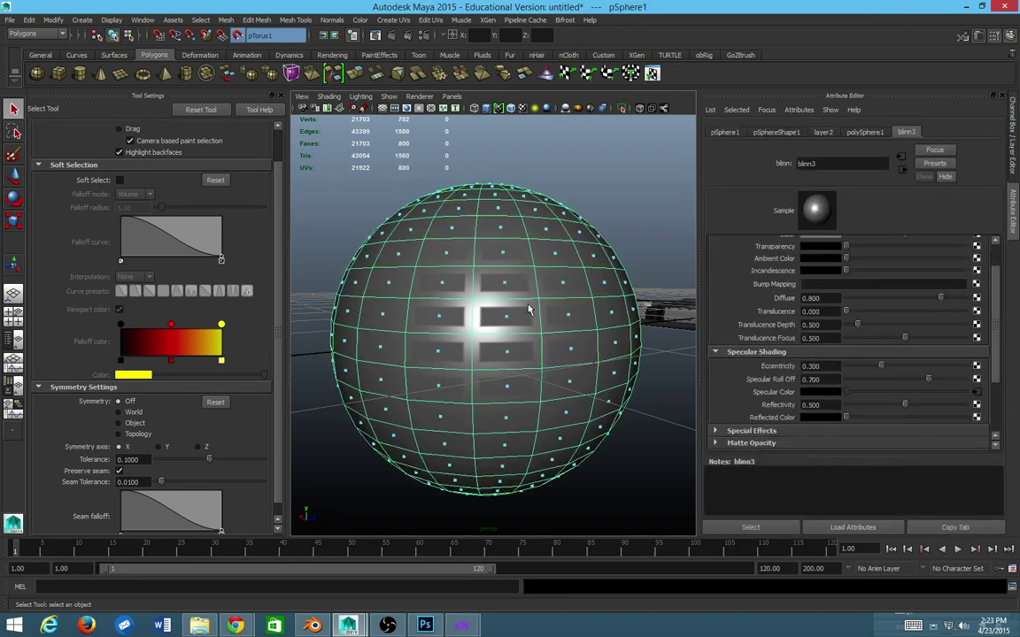
right_click(583, 314)
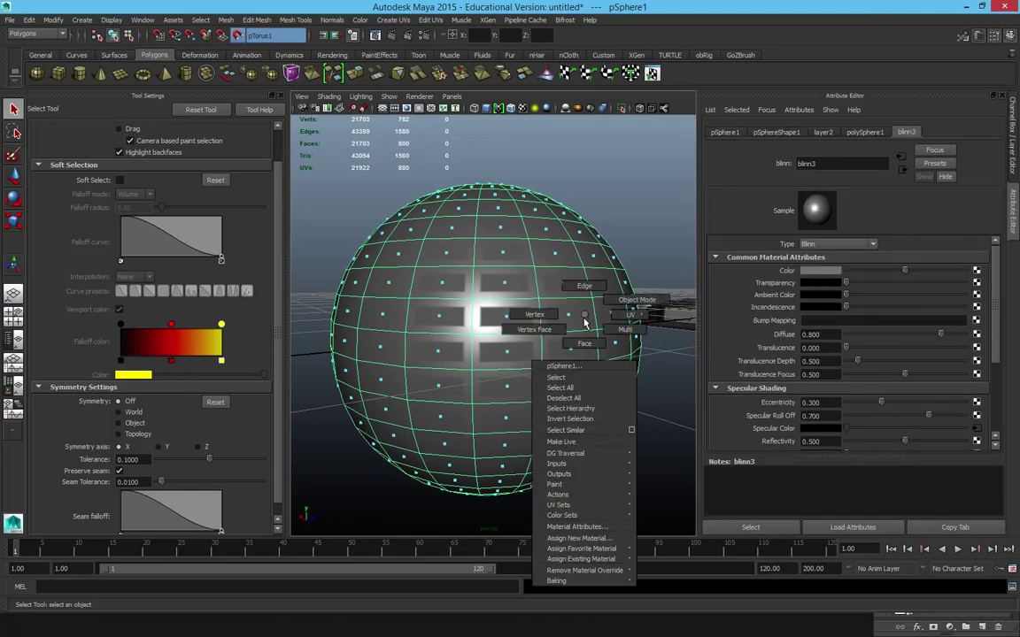
mouse_move(580, 559)
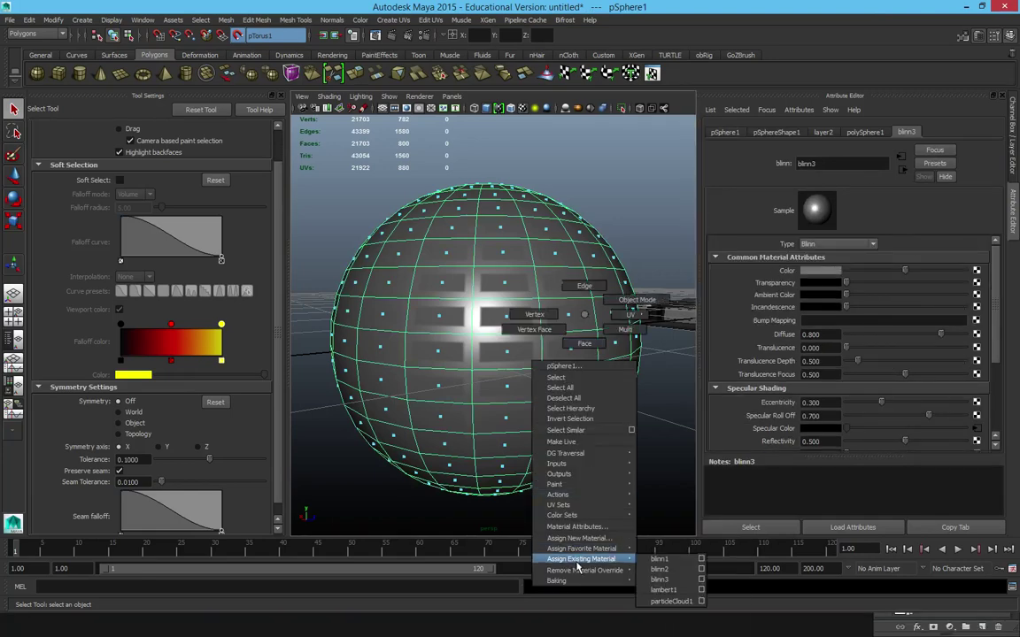
left_click(661, 580)
right_click(536, 361)
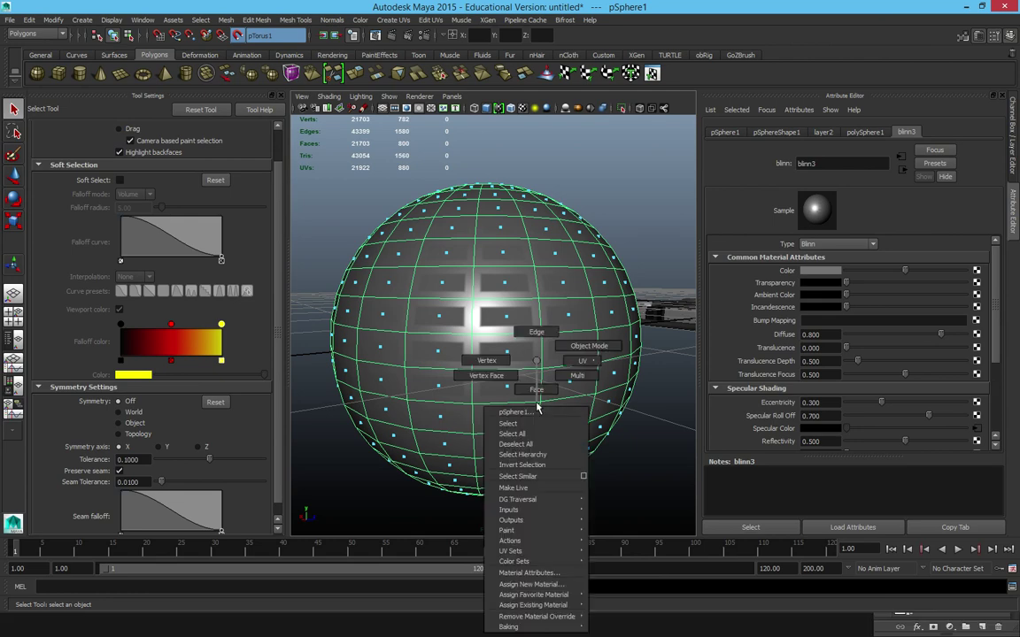
mouse_move(533, 595)
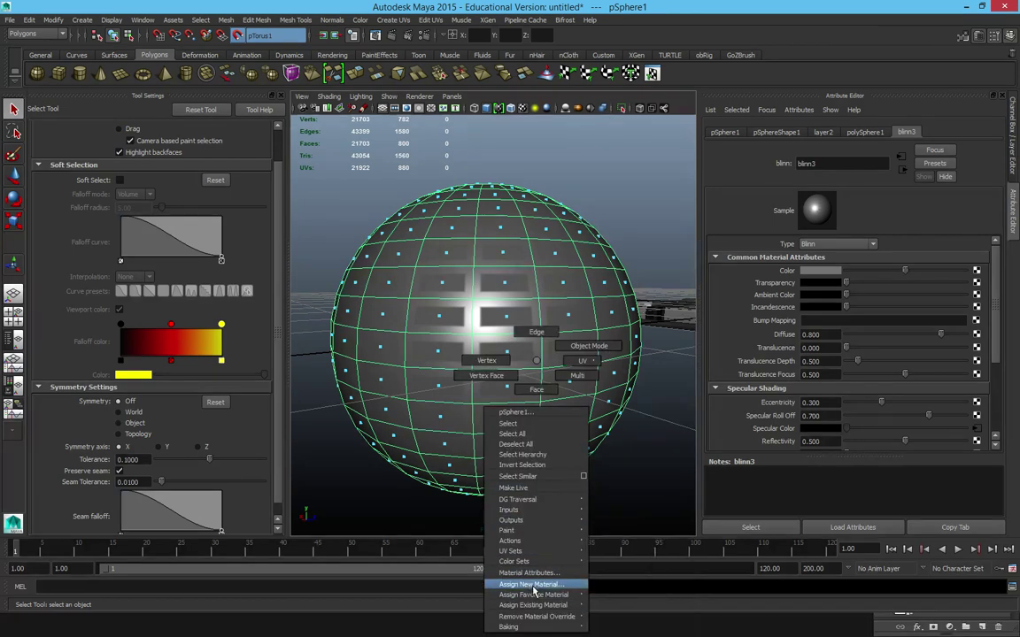
mouse_move(566, 604)
left_click(623, 597)
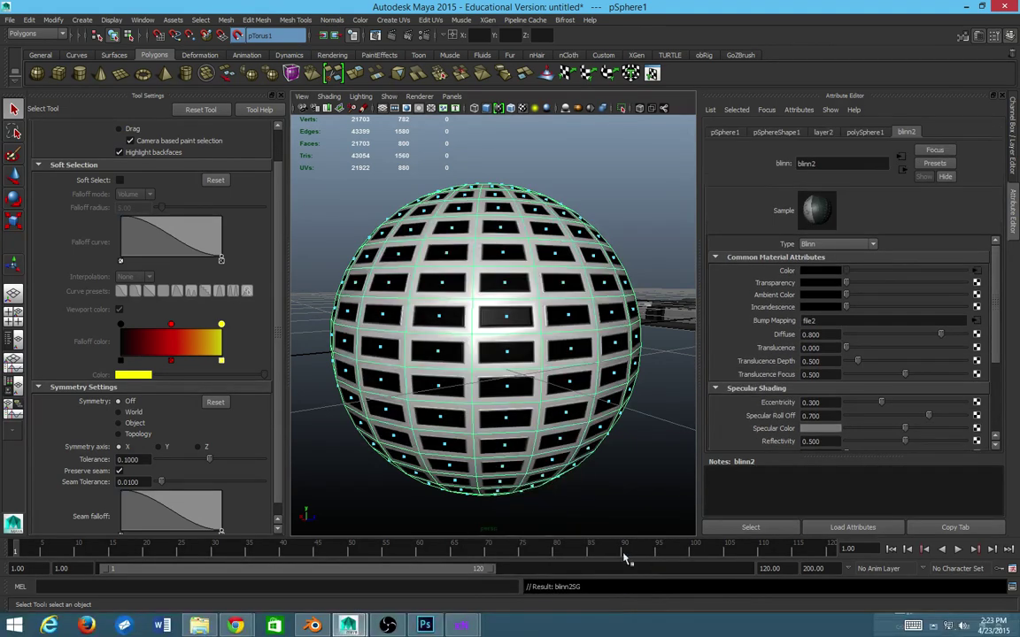
- Switch to Photoshop, hide Layer 4 of the wall texture, and back in Maya reload wall_bent_normals.psd in the sphere's color file texture
scroll(610, 387, "up", 10)
scroll(581, 384, "down", 12)
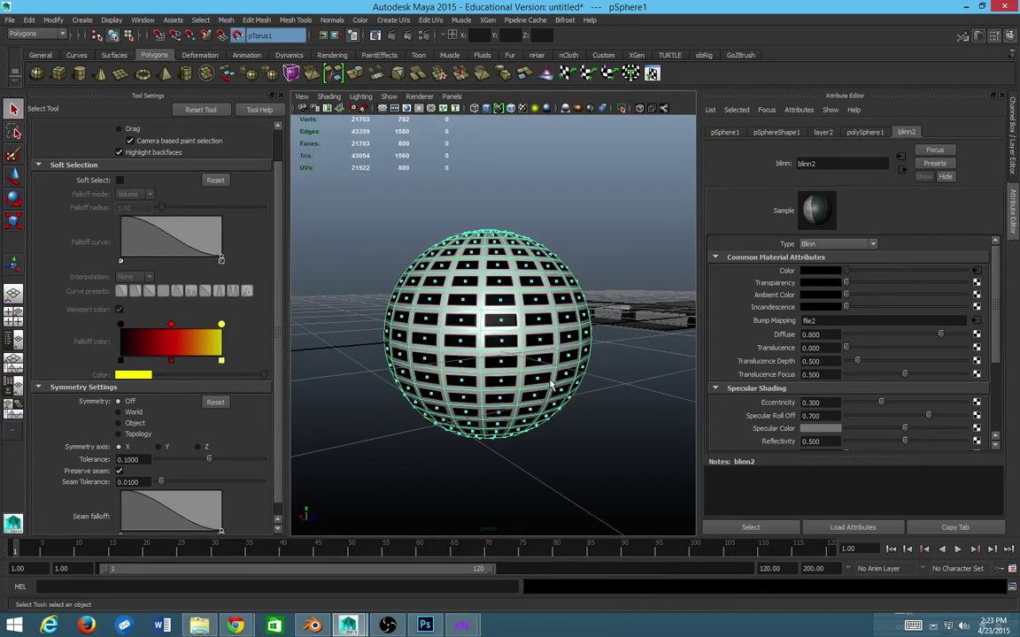
key("alt+Tab")
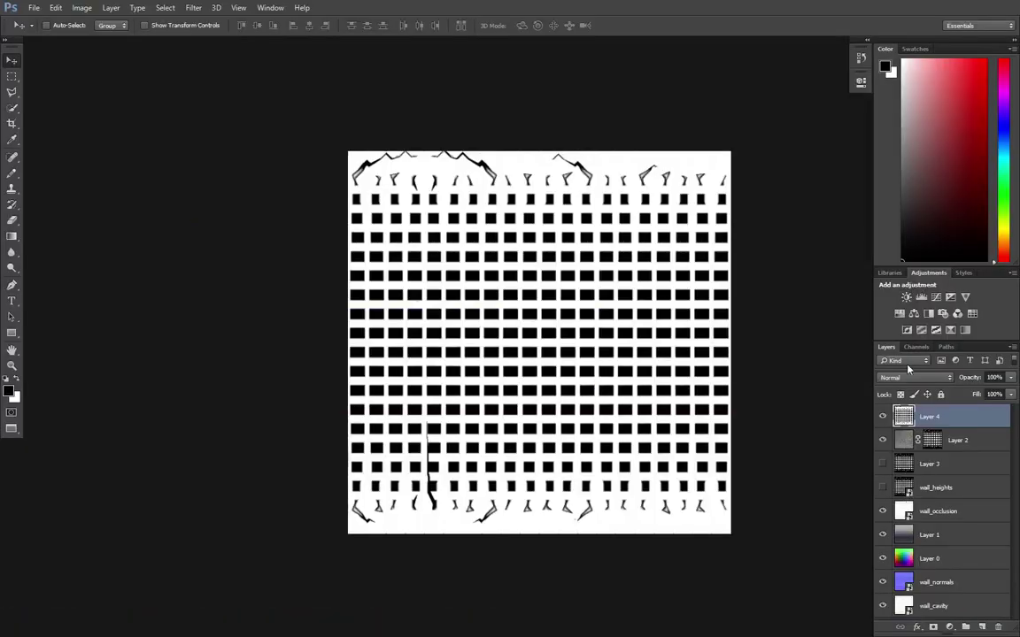
left_click(882, 418)
key("alt+Tab")
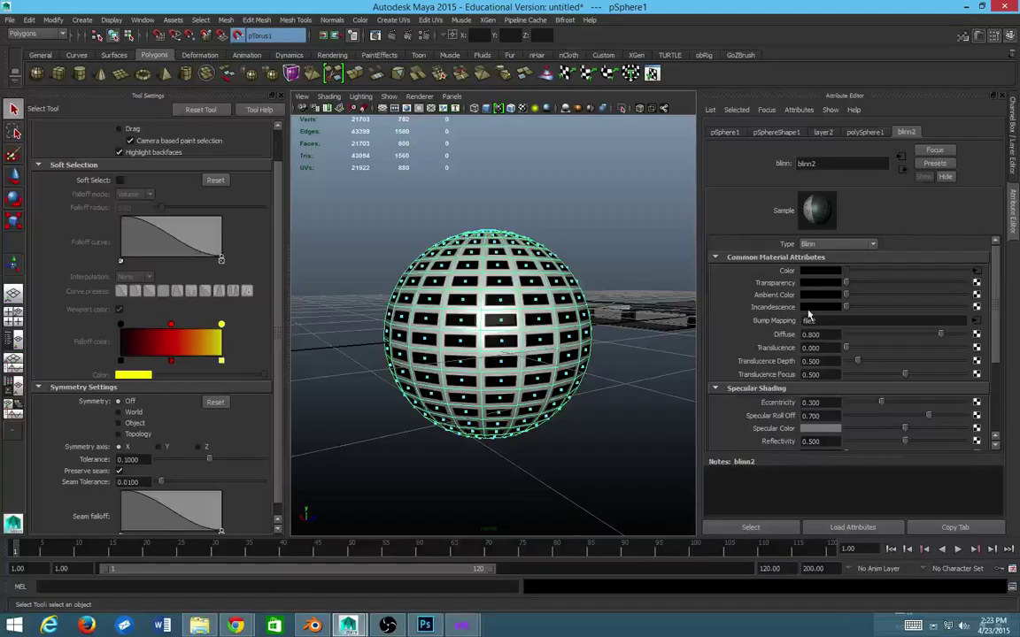
left_click(975, 273)
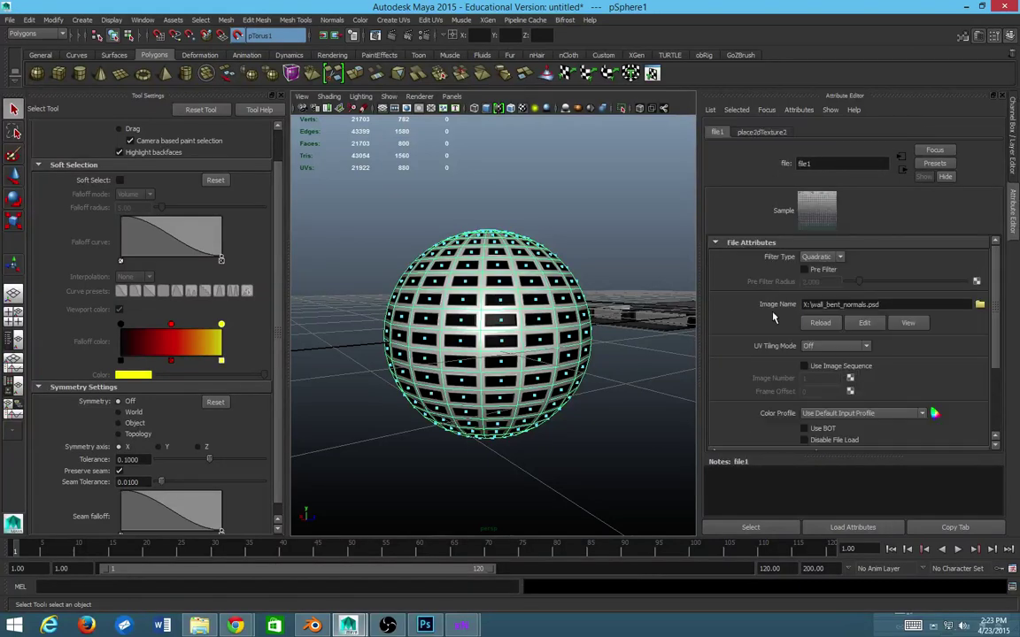
left_click(582, 200)
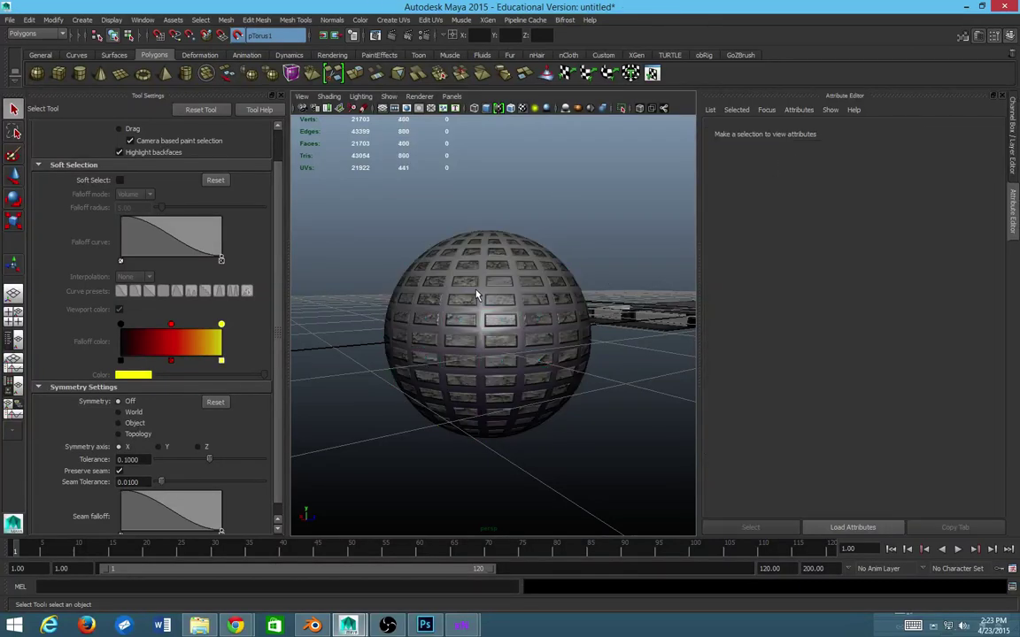
- Map a File texture with the image wall_specular.png to the Specular Color of the sphere's blinn2 material
left_click(427, 261)
scroll(427, 260, "up", 5)
scroll(814, 425, "down", 3)
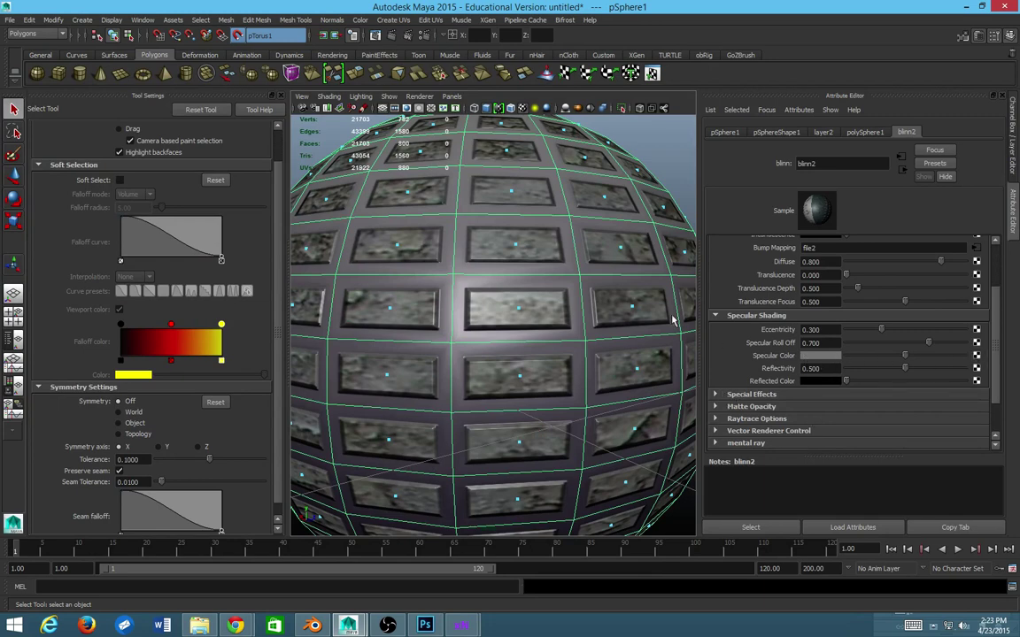
left_click(975, 355)
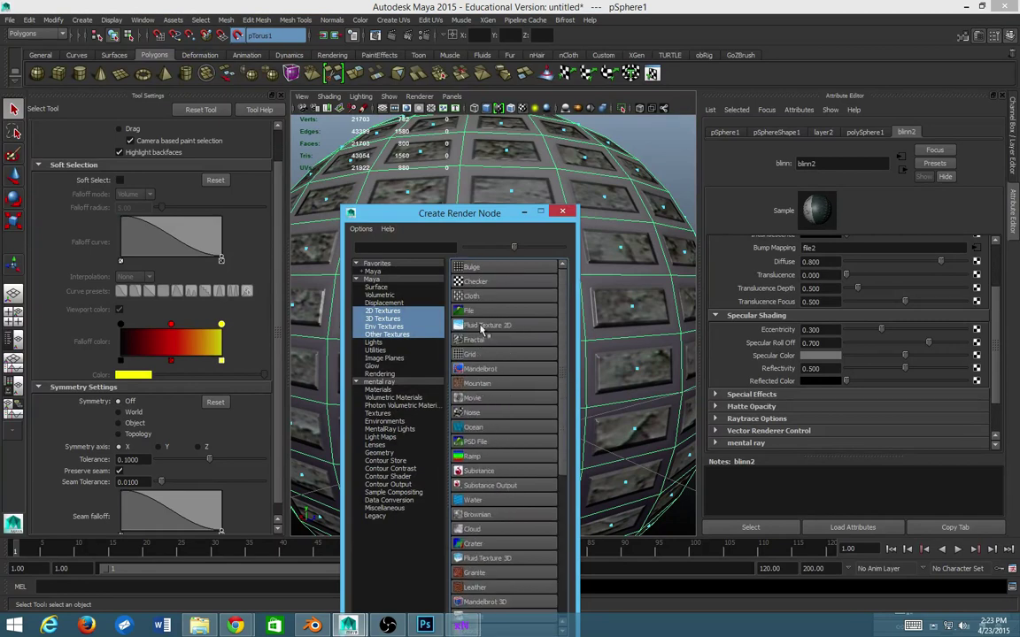
left_click(467, 267)
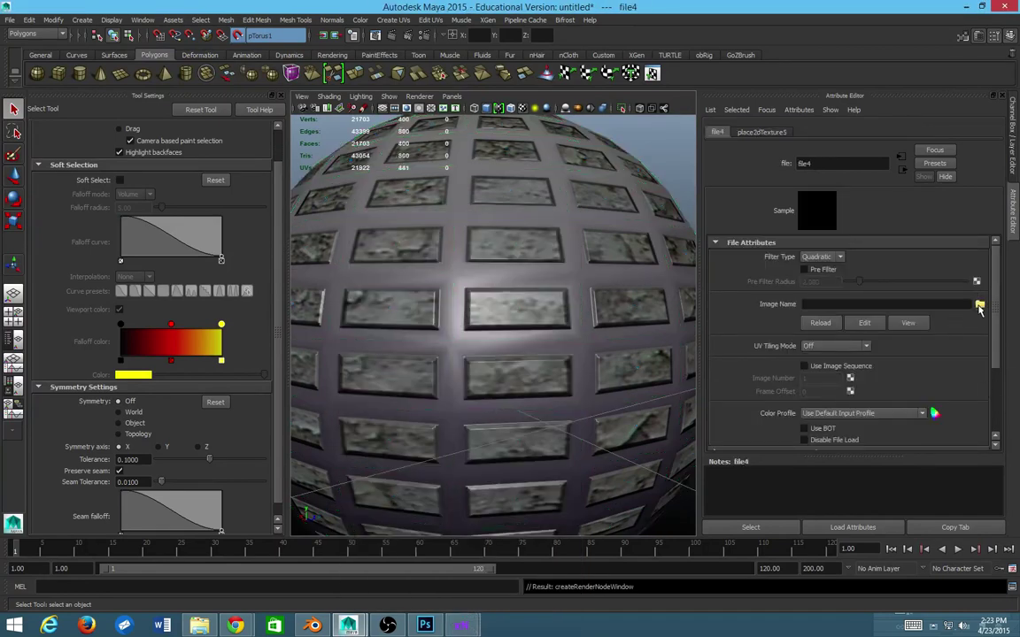
left_click(979, 303)
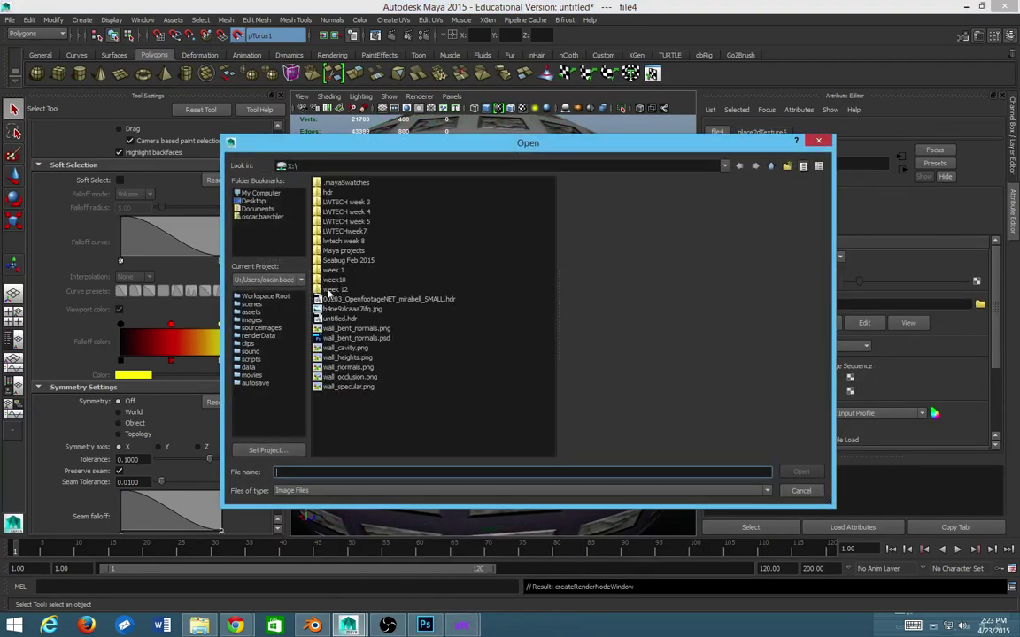
left_click(345, 387)
left_click(799, 472)
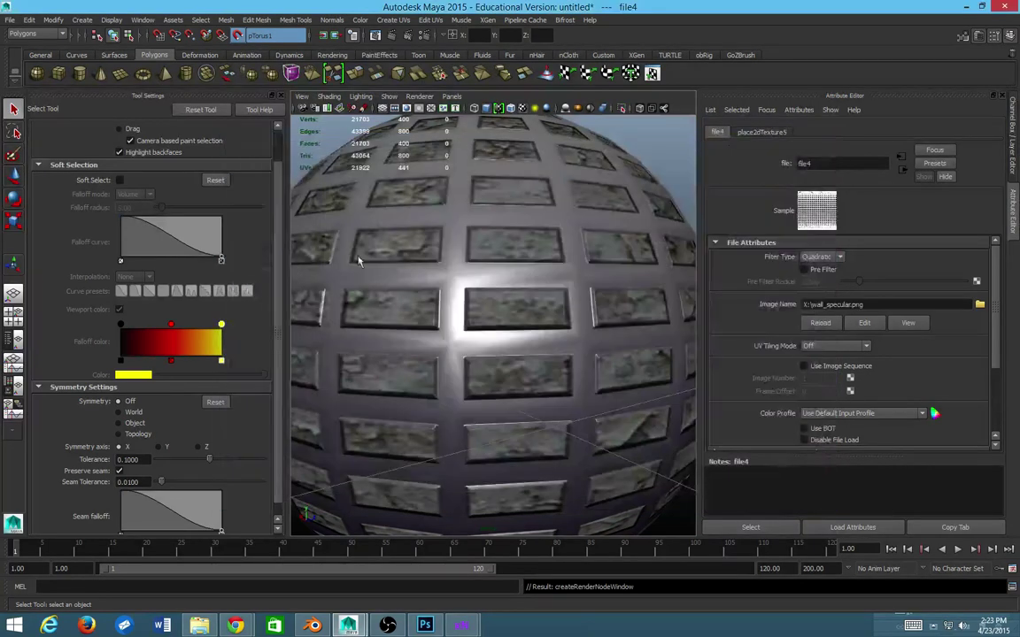
- Set the Eccentricity of the sphere's blinn2 material to 0.467 and its Specular Roll Off to 0.754
scroll(424, 301, "down", 3)
mouse_move(416, 283)
left_mouse_down()
mouse_move(425, 301)
mouse_move(398, 251)
mouse_move(405, 266)
left_mouse_up()
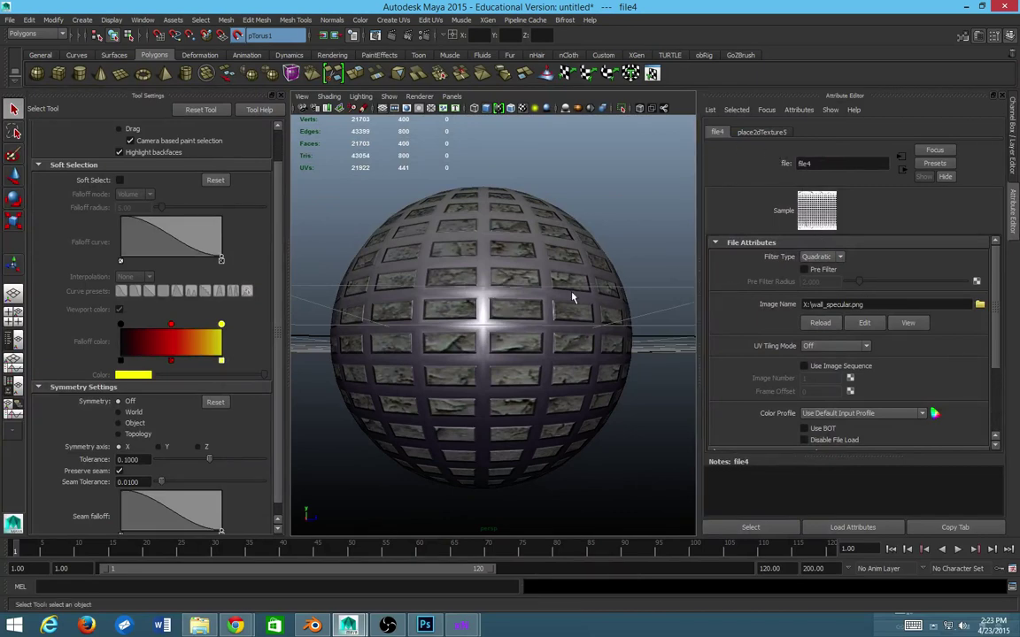
key("ctrl+a")
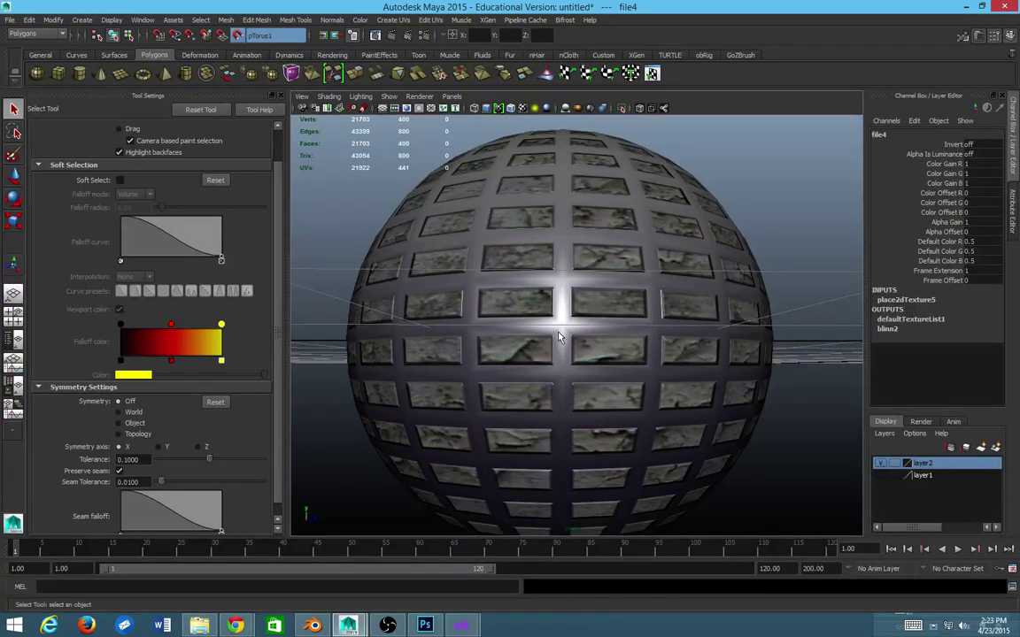
key("ctrl+a")
left_click(484, 227)
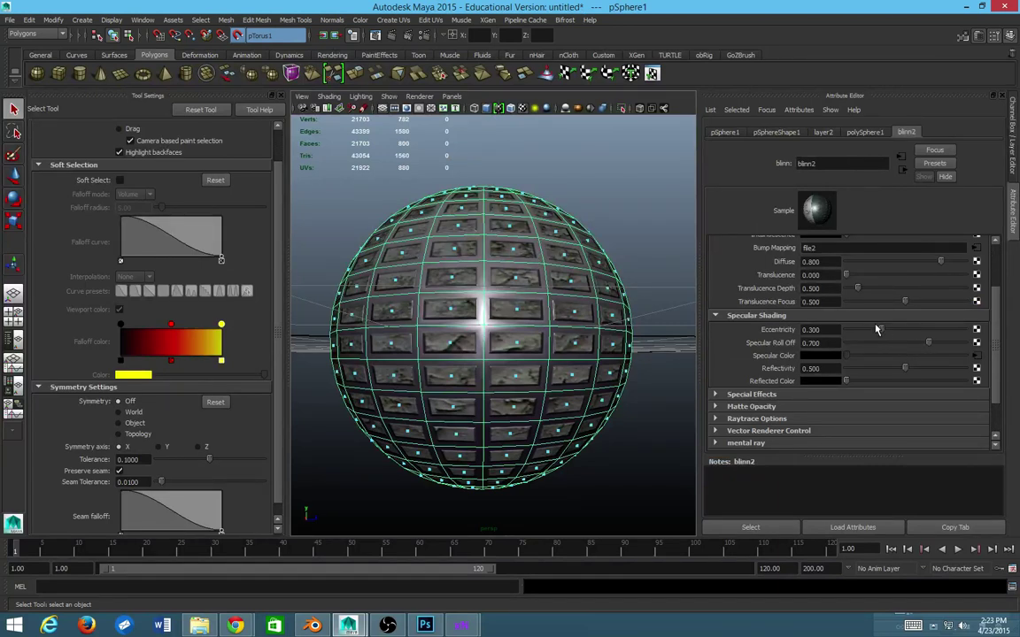
mouse_move(876, 330)
left_mouse_down()
mouse_move(923, 331)
mouse_move(902, 333)
mouse_move(899, 352)
mouse_move(934, 344)
left_mouse_up()
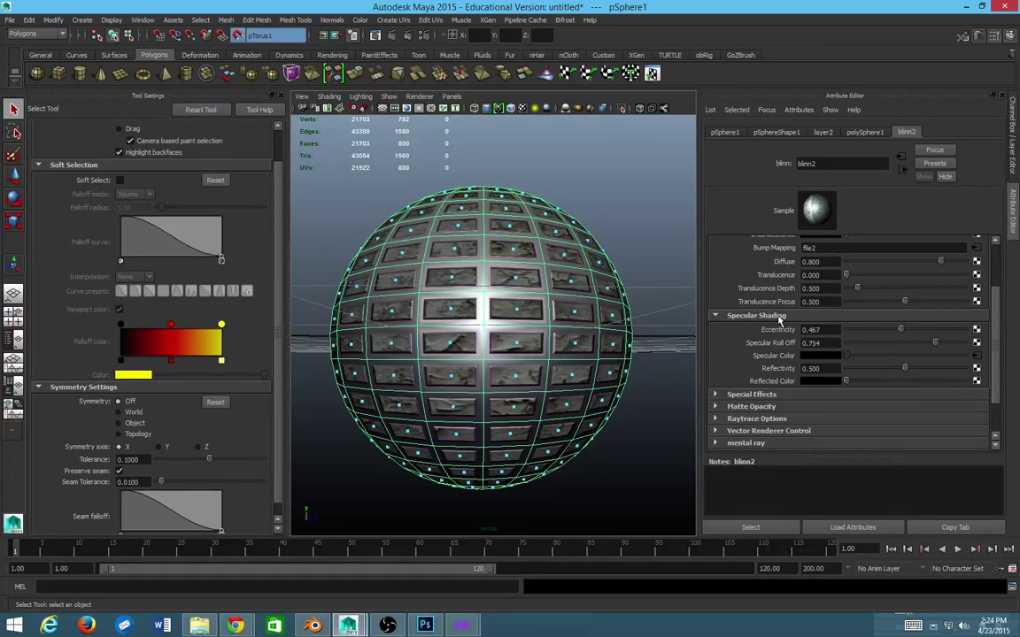
- Switch the perspective view's lighting mode to Use All Lights
left_click_drag(646, 239, 513, 151, "alt")
left_click(358, 97)
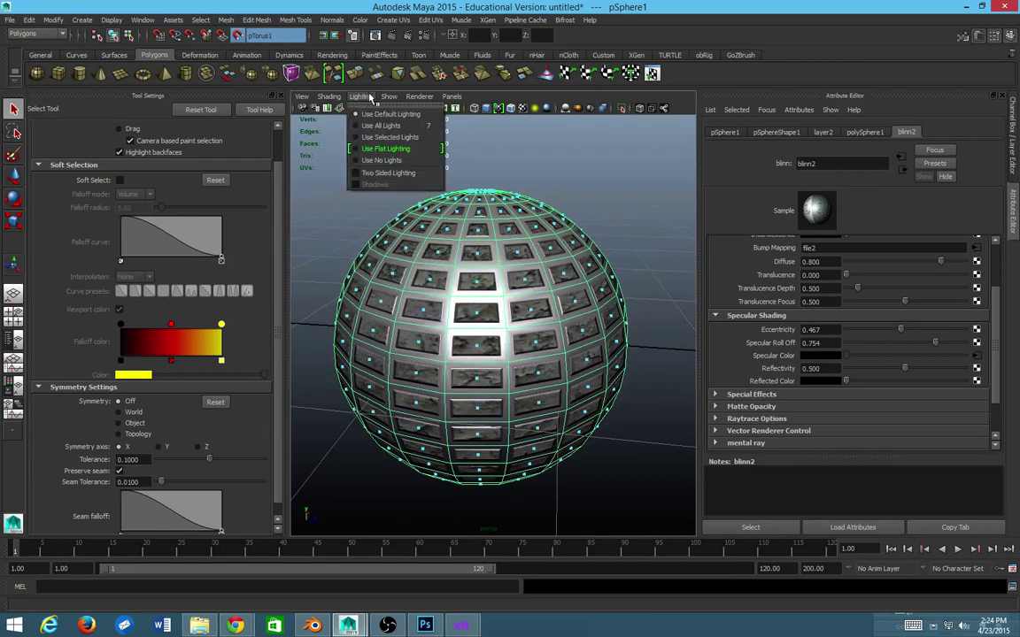
left_click(381, 125)
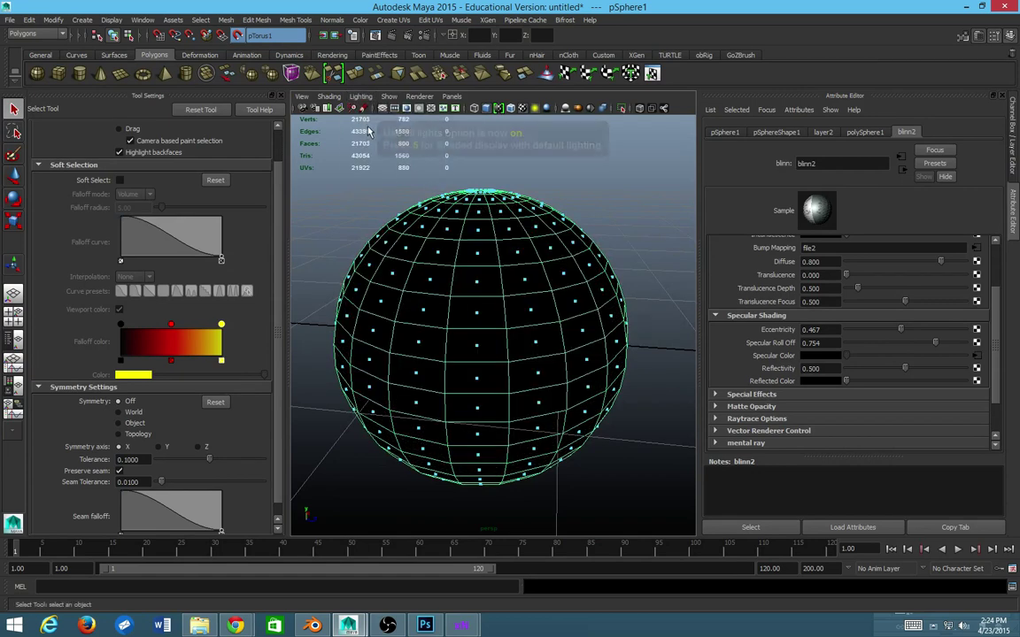
scroll(337, 145, "down", 5)
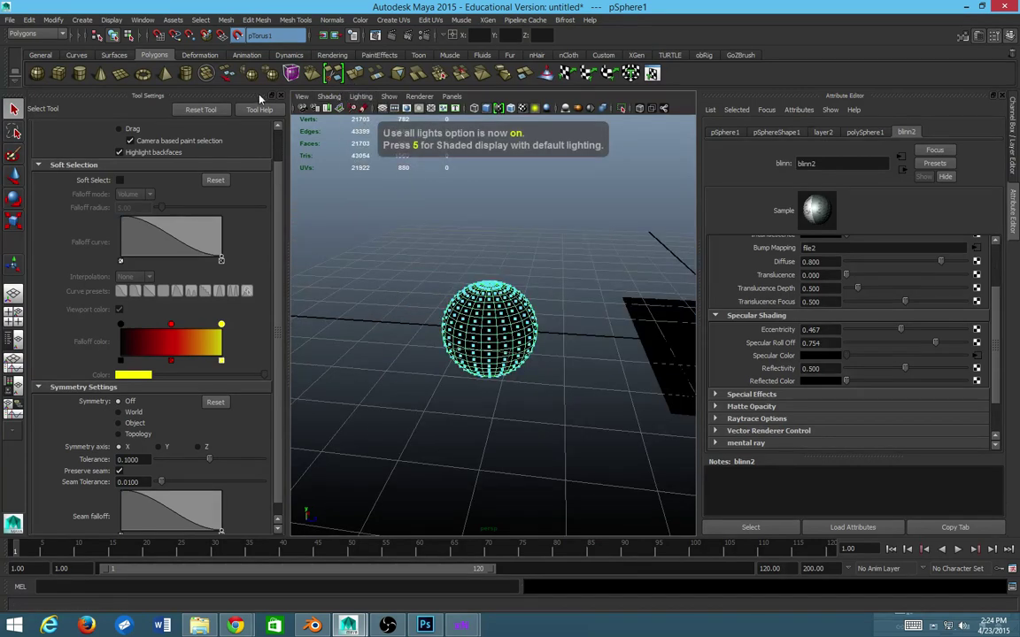
- Create a point light in the scene to illuminate the sphere
left_click(82, 19)
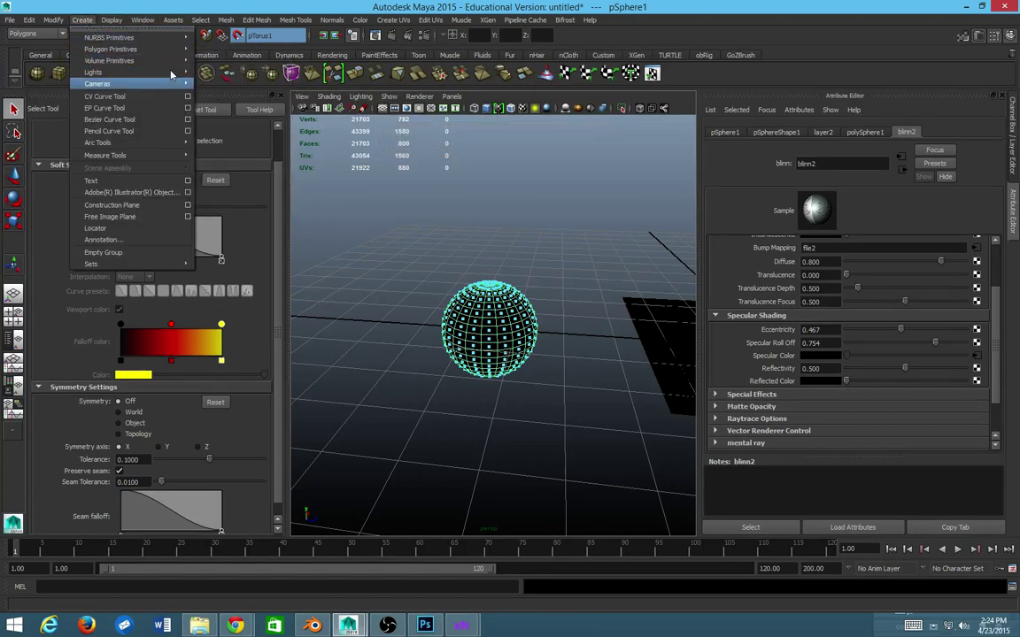
mouse_move(177, 71)
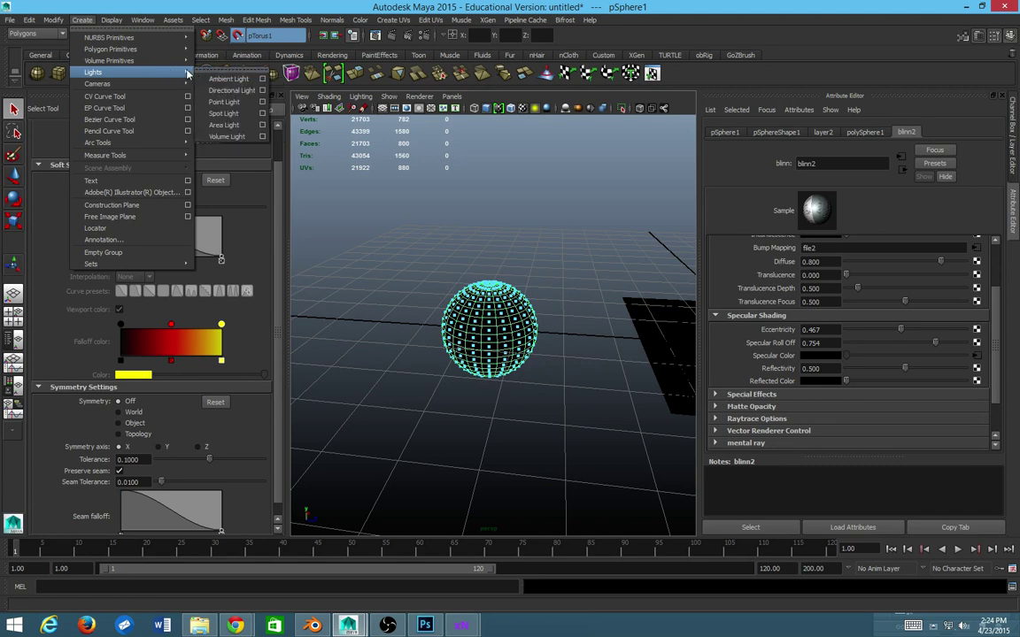
left_click(225, 102)
scroll(586, 320, "up", 5)
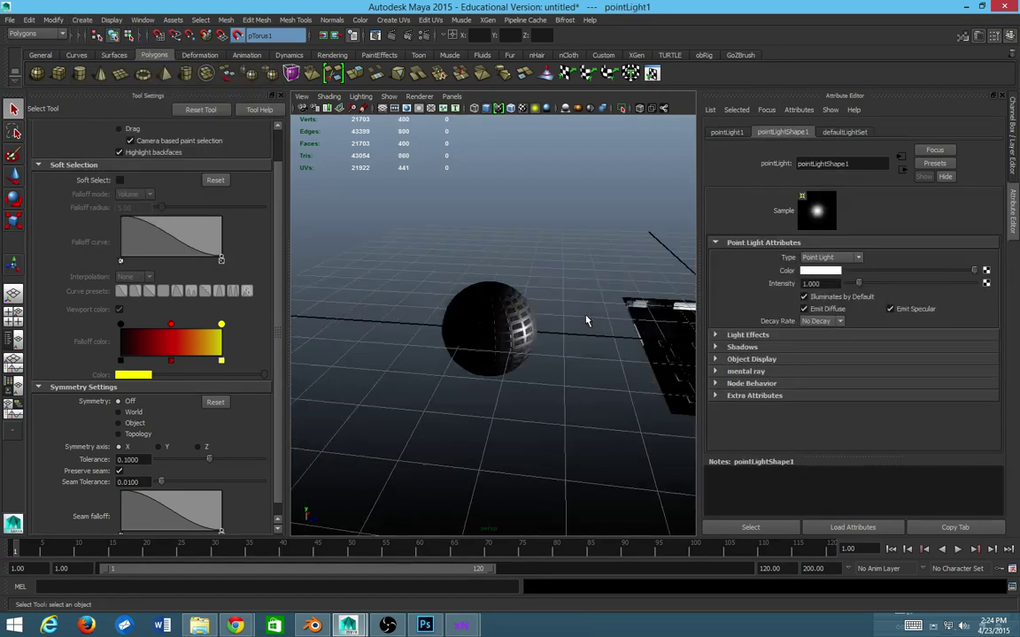
- Move the point light around the sphere and place it a short distance beside the sphere's surface
scroll(527, 283, "down", 5)
key("w")
left_click_drag(583, 333, 482, 360)
left_click_drag(300, 375, 272, 333)
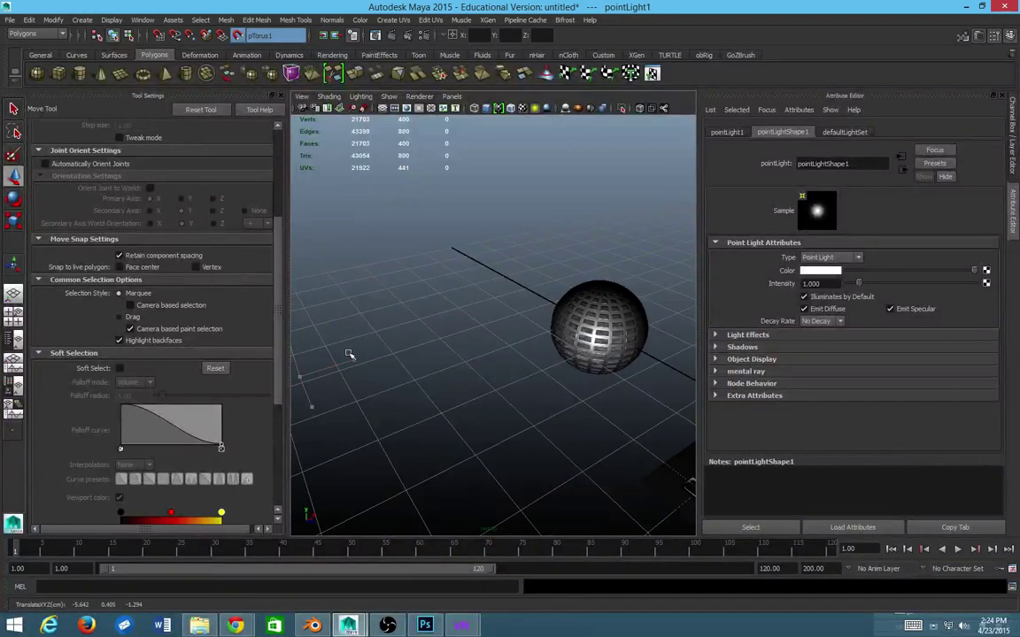
scroll(377, 357, "down", 6)
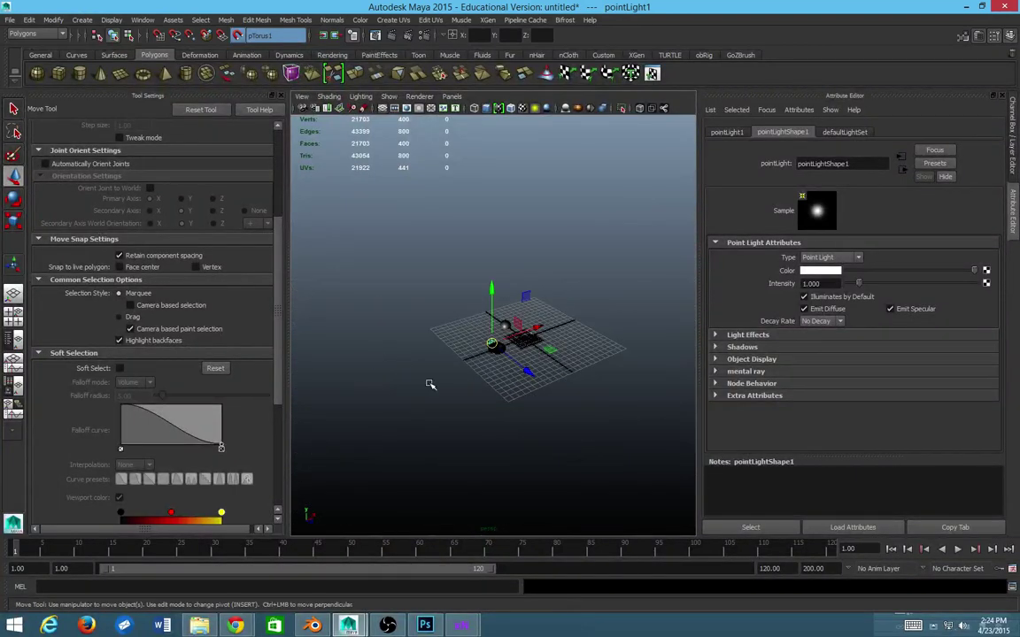
left_click_drag(527, 370, 490, 372)
scroll(490, 372, "up", 5)
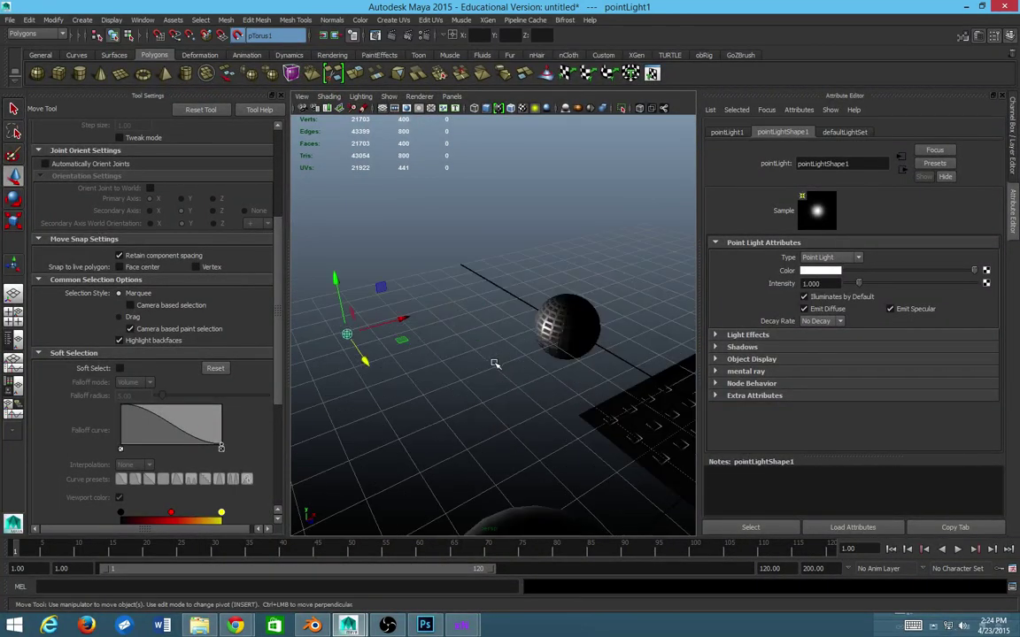
left_click_drag(363, 290, 572, 390)
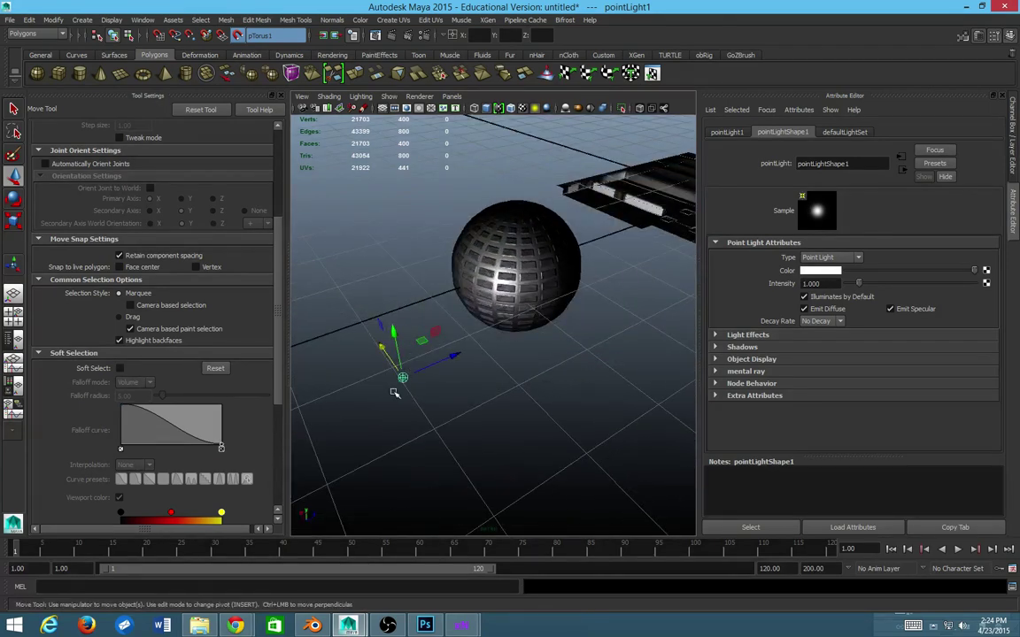
left_click_drag(402, 378, 482, 288)
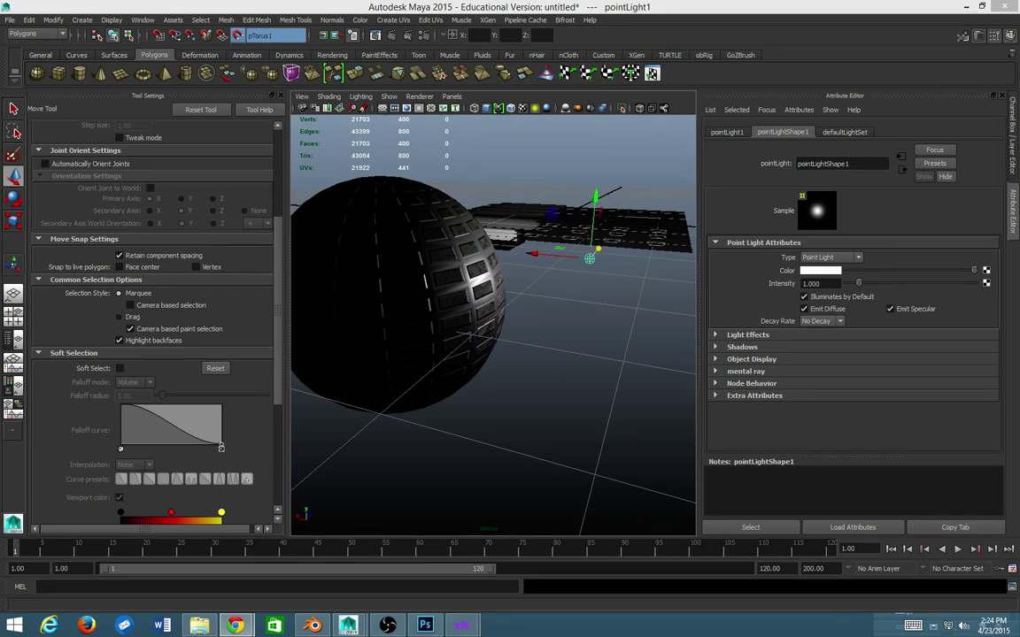
- Look up "rivulets" in a Chrome web search, close the results, and return to Maya
left_click(235, 626)
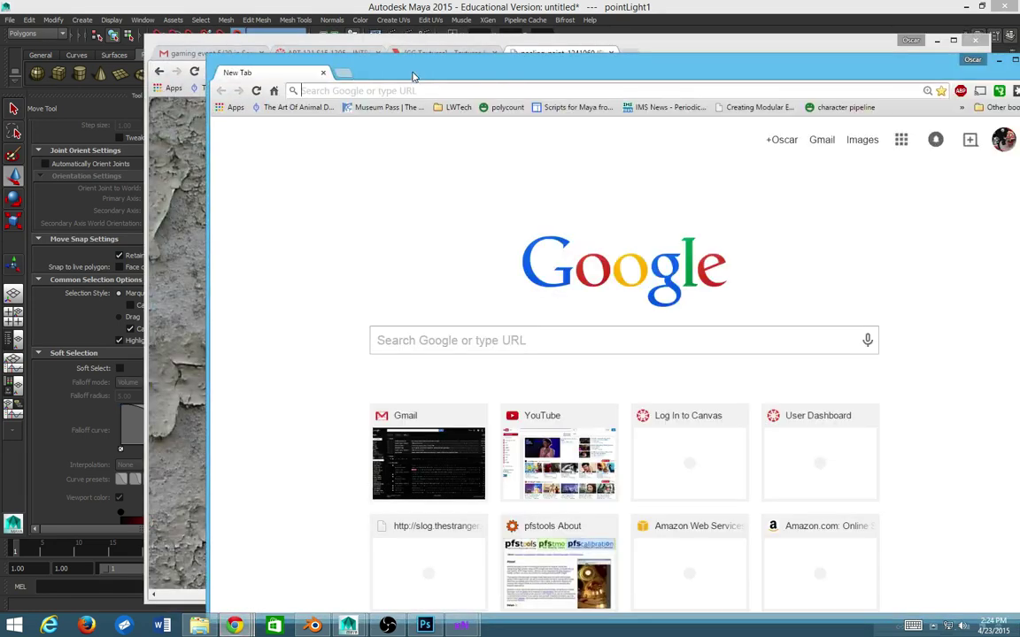
type("rivulets")
key("Return")
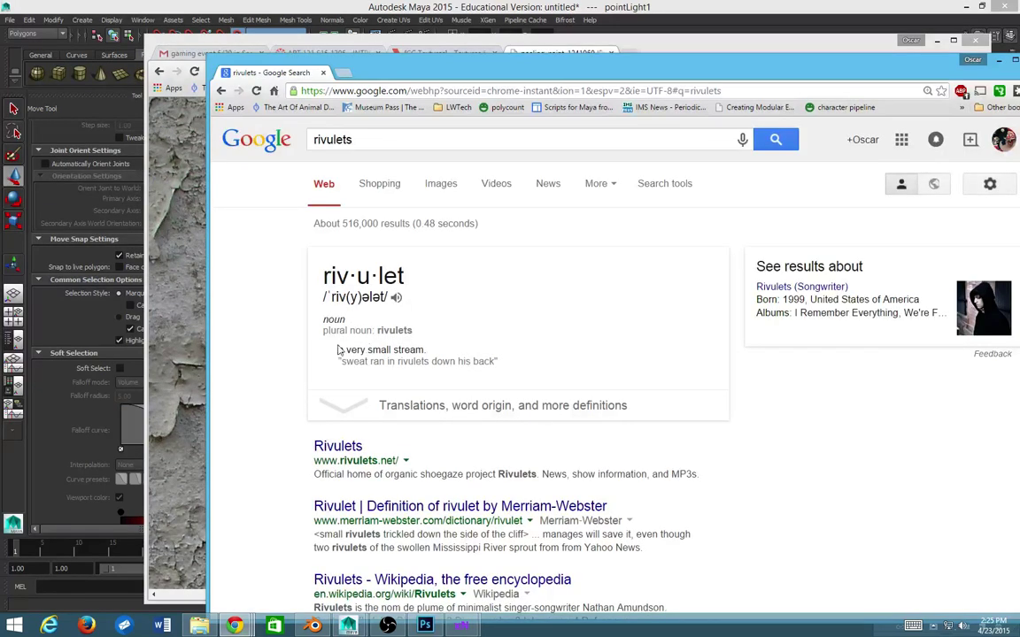
key("ctrl+w")
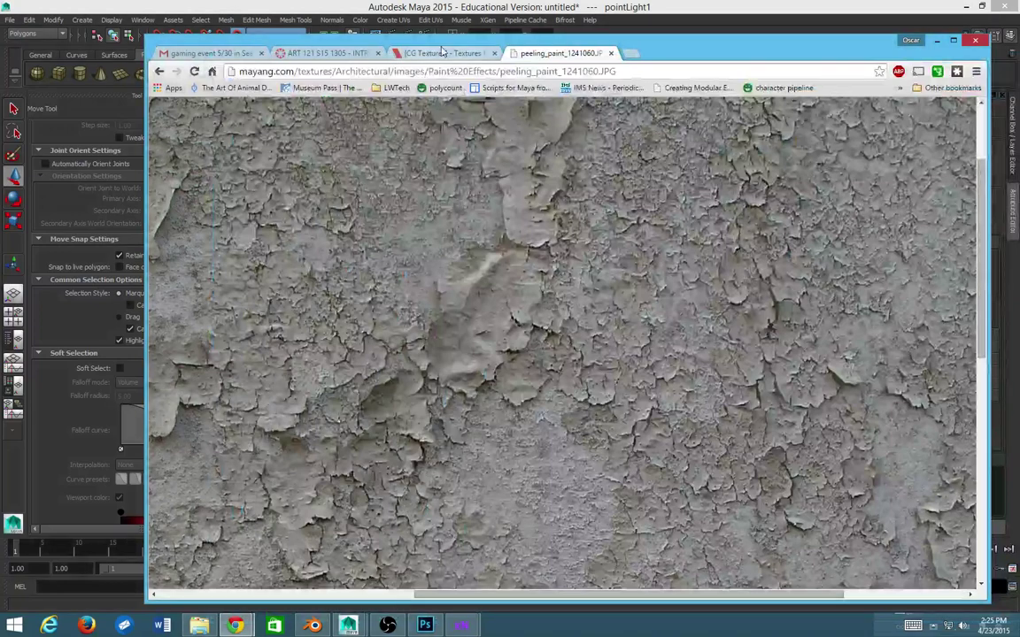
left_click(455, 55)
left_click(522, 53)
key("alt+Tab")
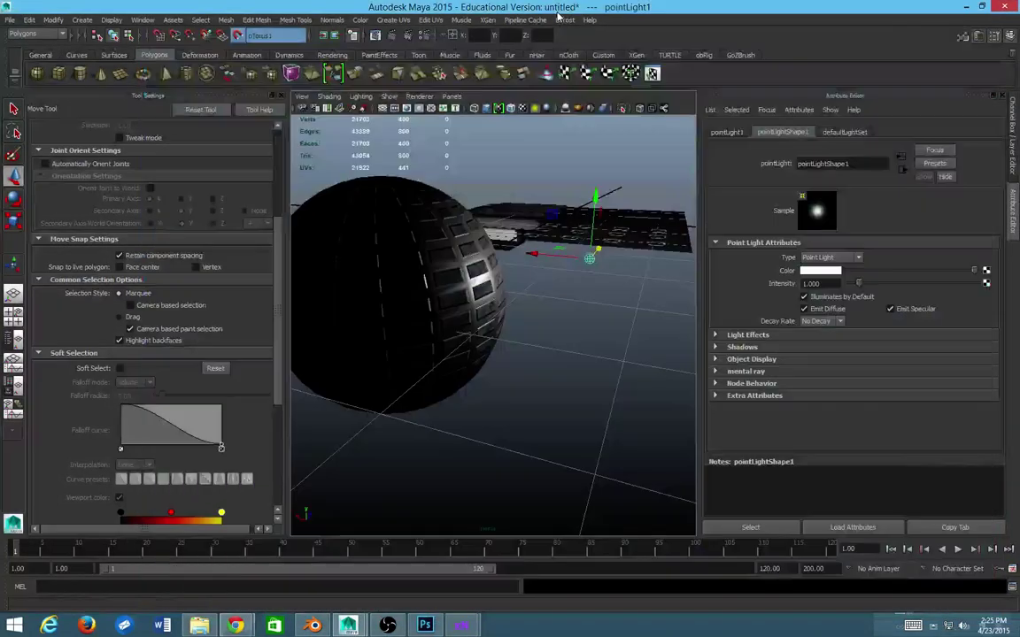
- Examine how the point light's highlight falls on the textured sphere from several angles and distances
left_click_drag(470, 207, 389, 292)
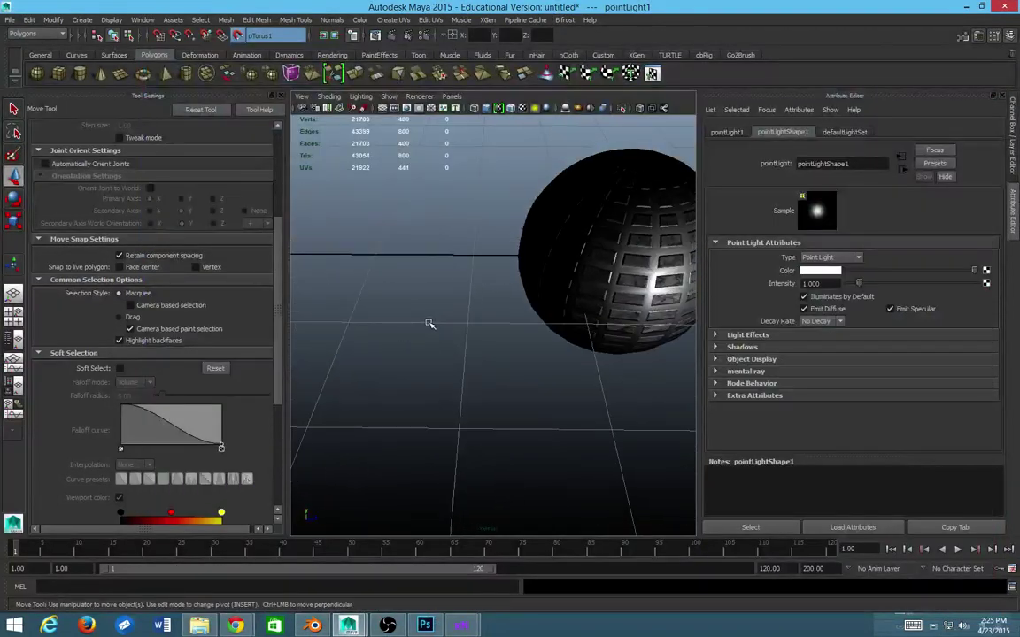
key("f")
scroll(493, 298, "down", 5)
scroll(493, 297, "up", 1)
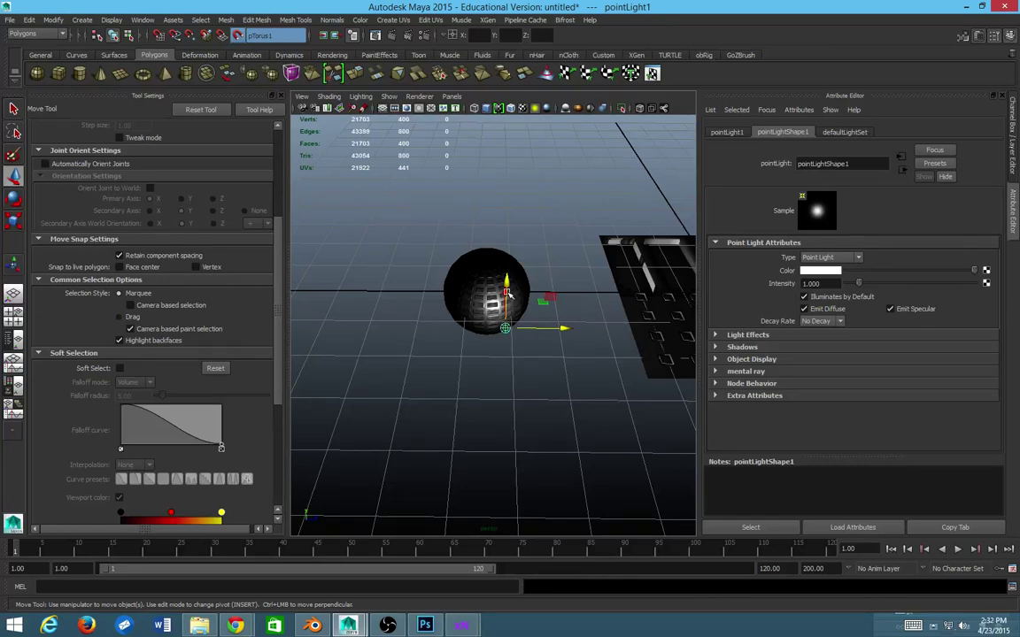
scroll(508, 295, "up", 5)
scroll(507, 294, "down", 5)
left_click_drag(495, 301, 478, 336)
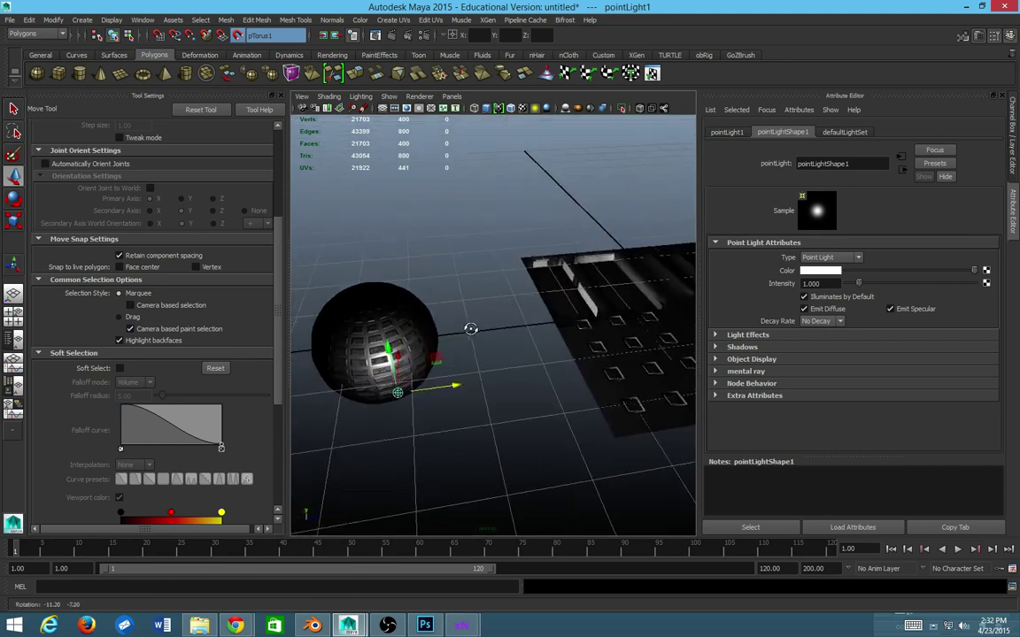
scroll(603, 296, "up", 4)
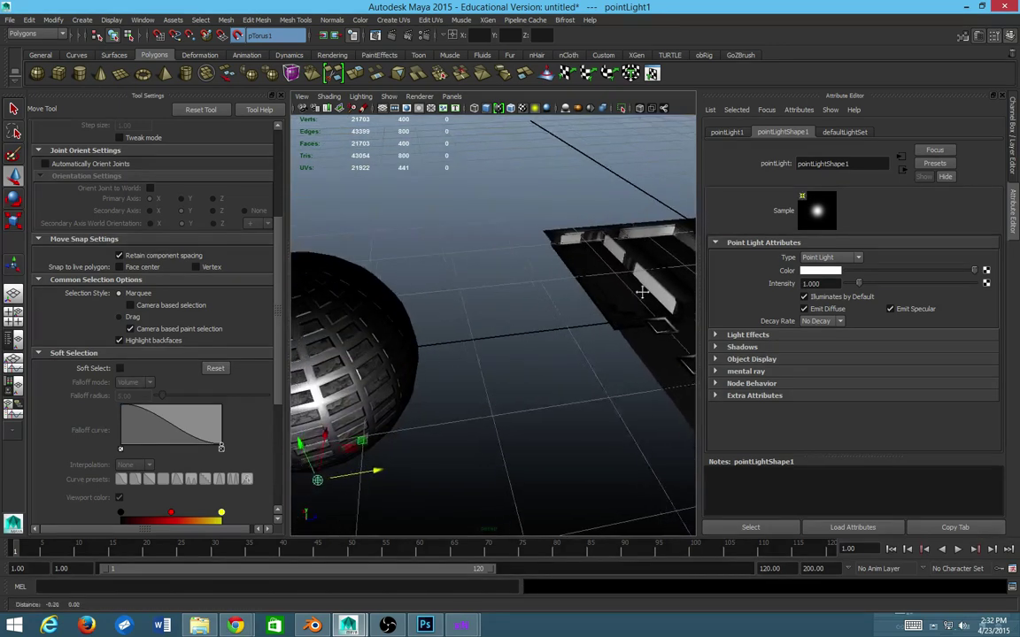
scroll(644, 291, "down", 2)
scroll(402, 363, "down", 3)
left_click_drag(401, 363, 416, 337)
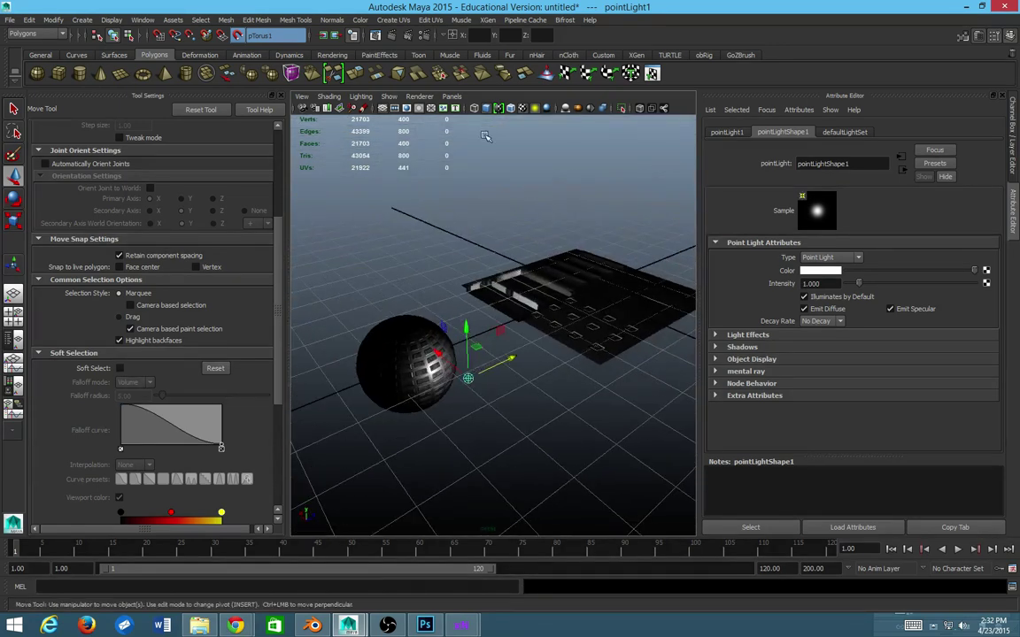
- Set the scene's renderer to mental ray in the render settings and close them
left_click(383, 36)
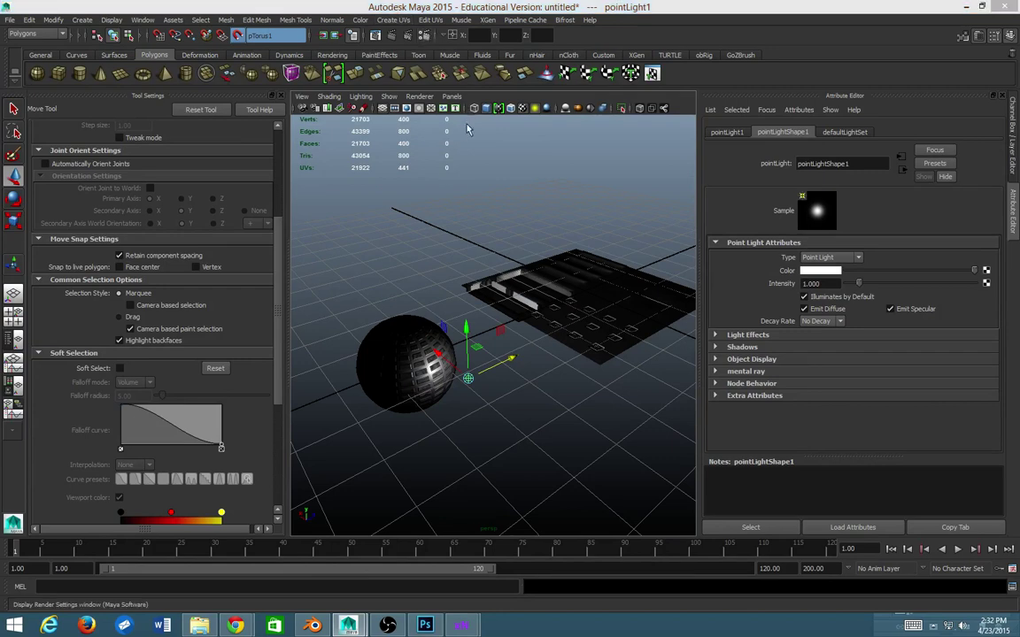
left_click(668, 132)
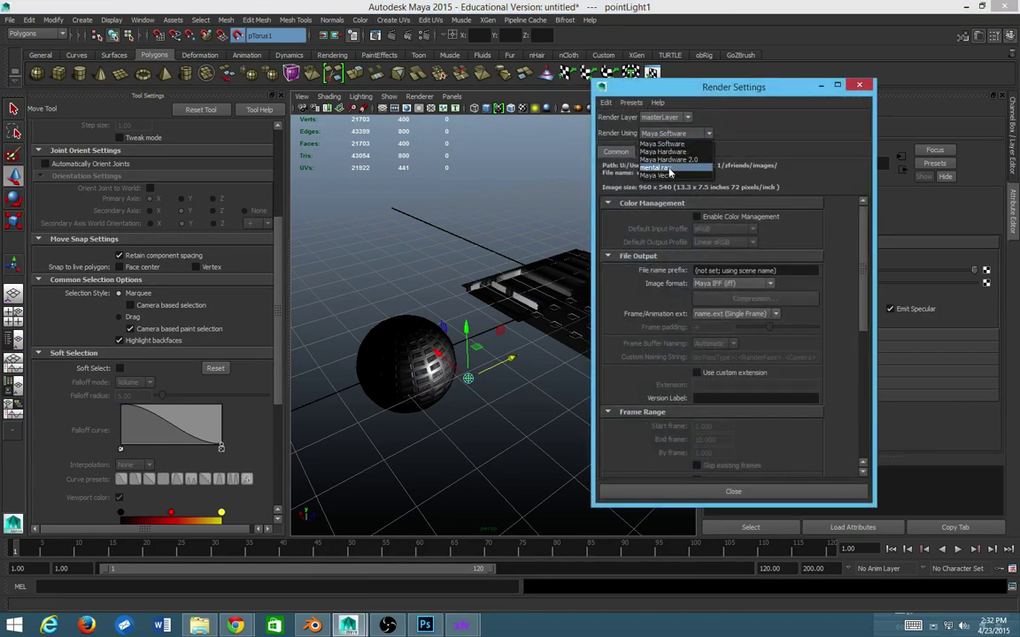
left_click(659, 167)
left_click(859, 85)
- Deselect the point light and create a small polygon pyramid on the grid between the textured sphere and the dark plane
scroll(432, 342, "down", 5)
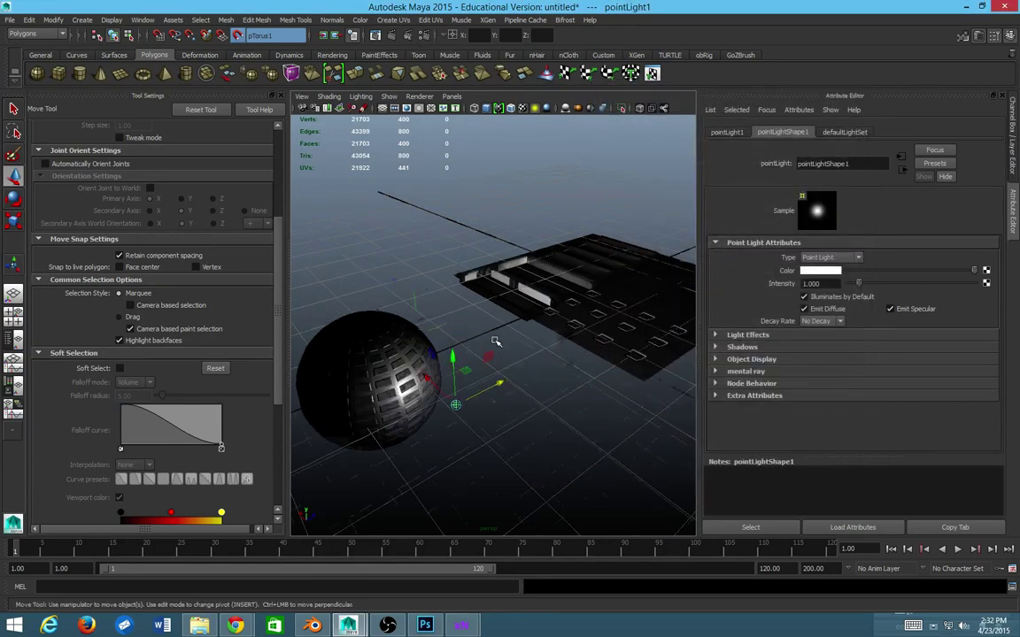
left_click(432, 342)
scroll(432, 342, "up", 5)
scroll(410, 342, "down", 4)
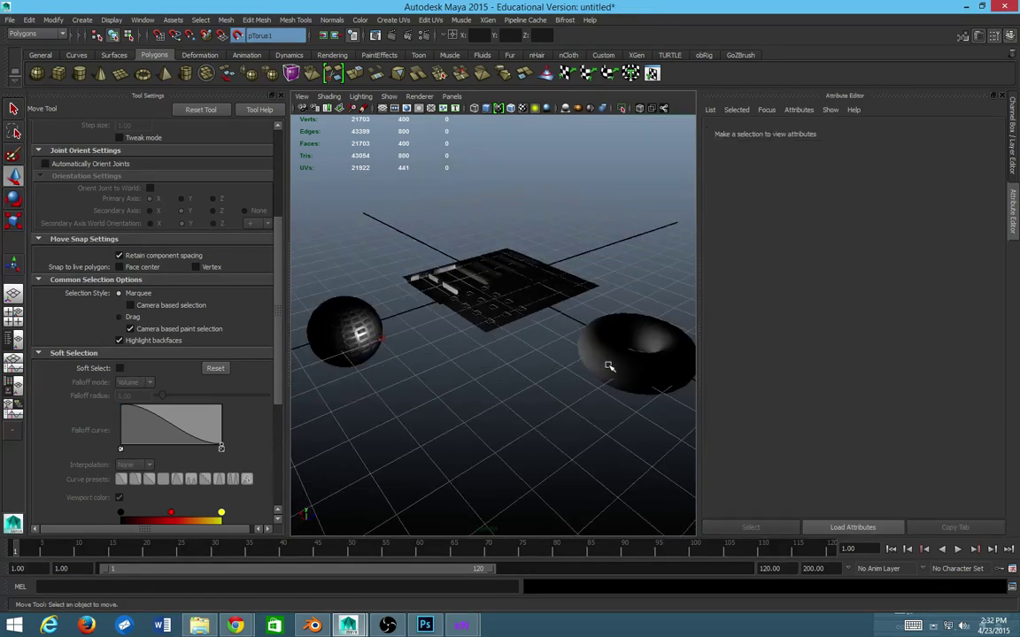
scroll(624, 352, "up", 4)
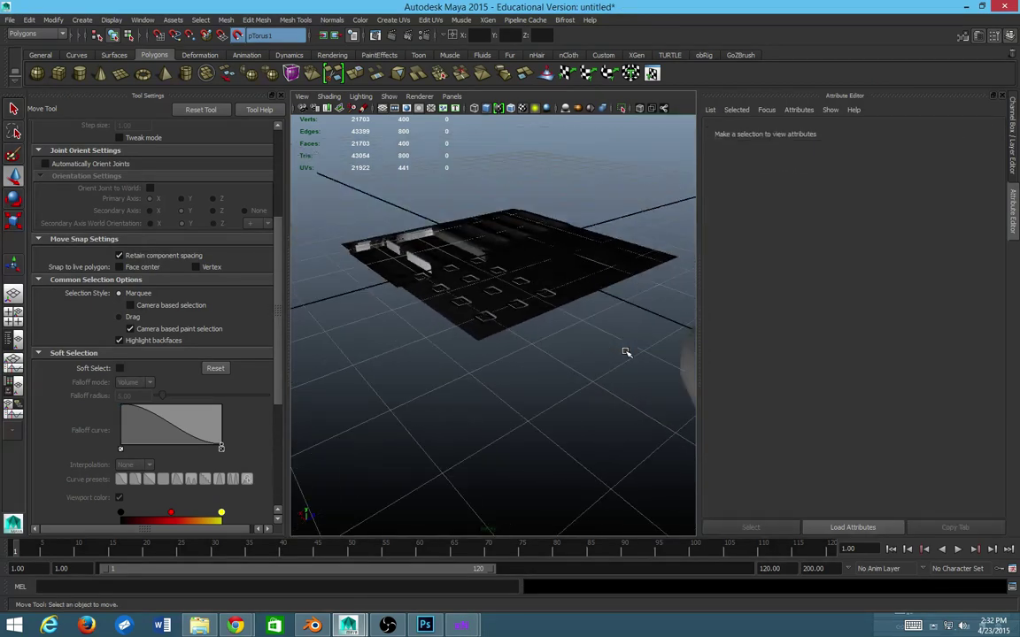
scroll(389, 199, "down", 4)
left_click(143, 69)
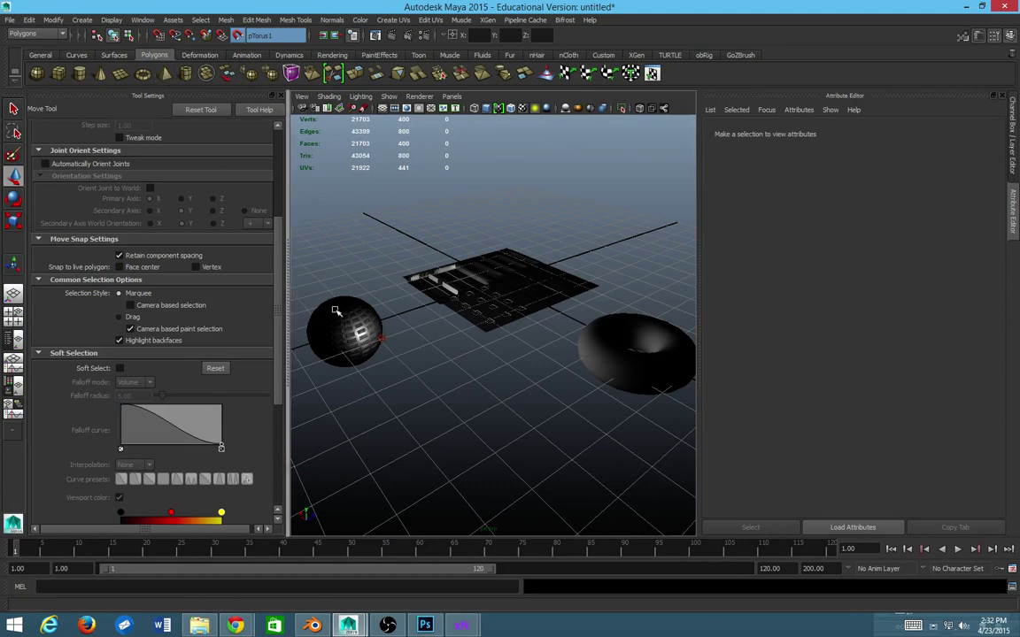
left_click_drag(537, 269, 461, 326)
scroll(479, 317, "up", 3)
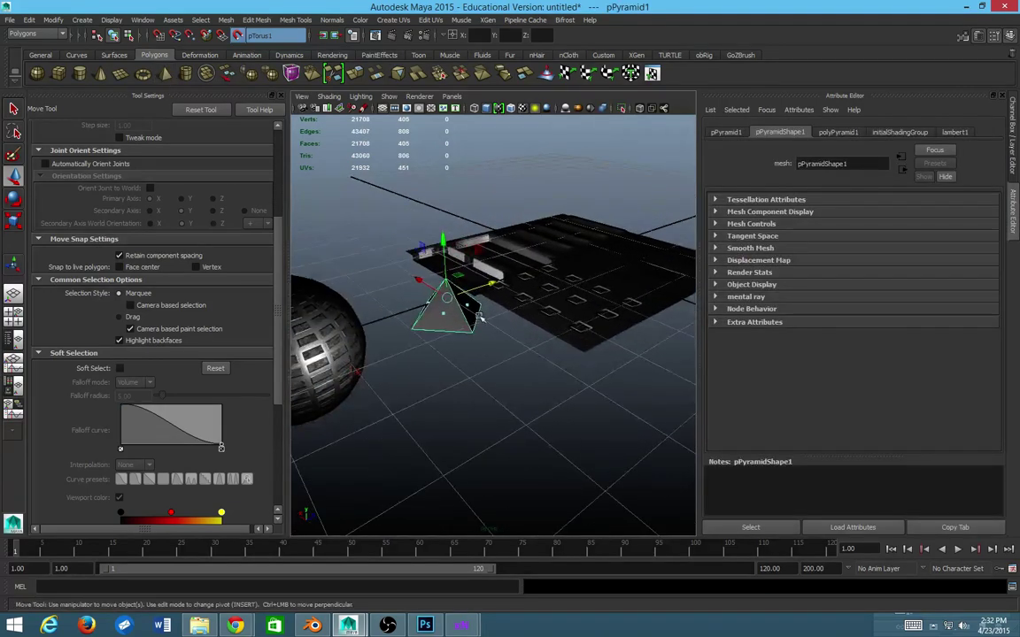
- Assign a new mental ray mia_material_x material to the pyramid
right_click(477, 317)
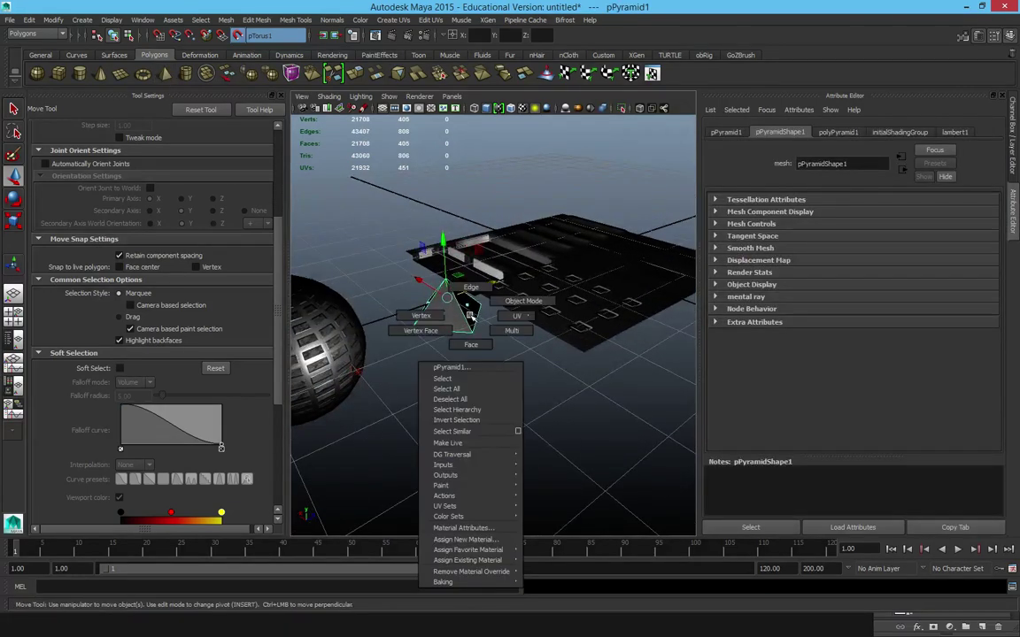
mouse_move(489, 559)
left_click(501, 540)
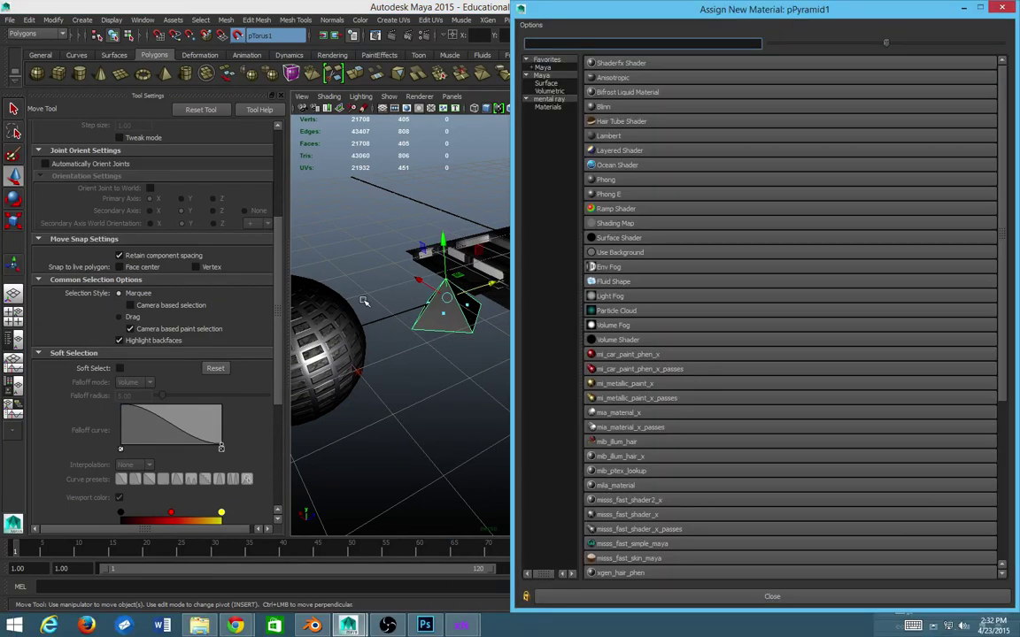
key("ctrl+a")
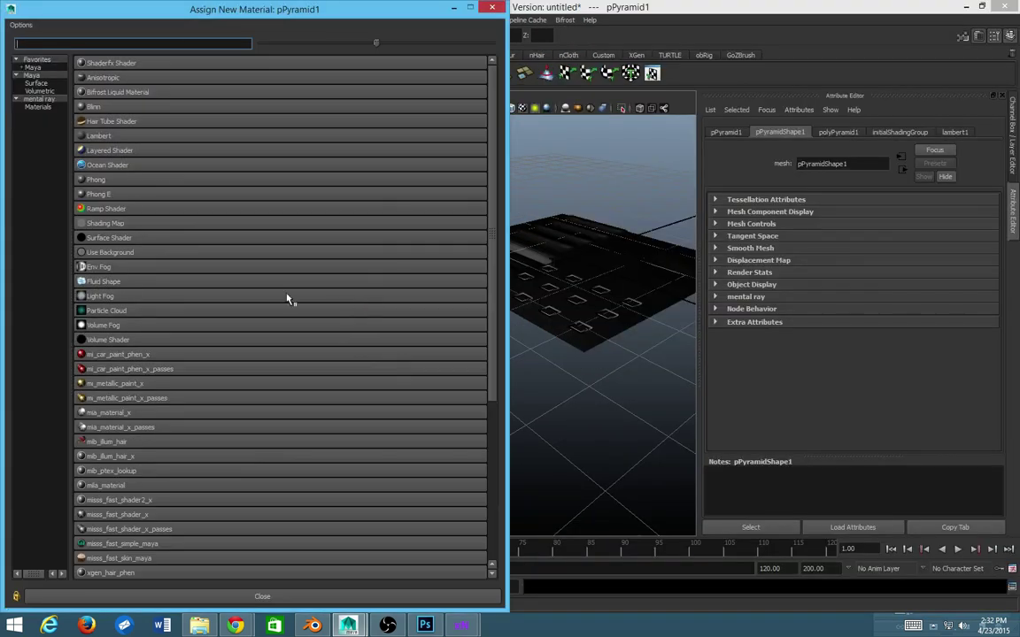
left_click(41, 99)
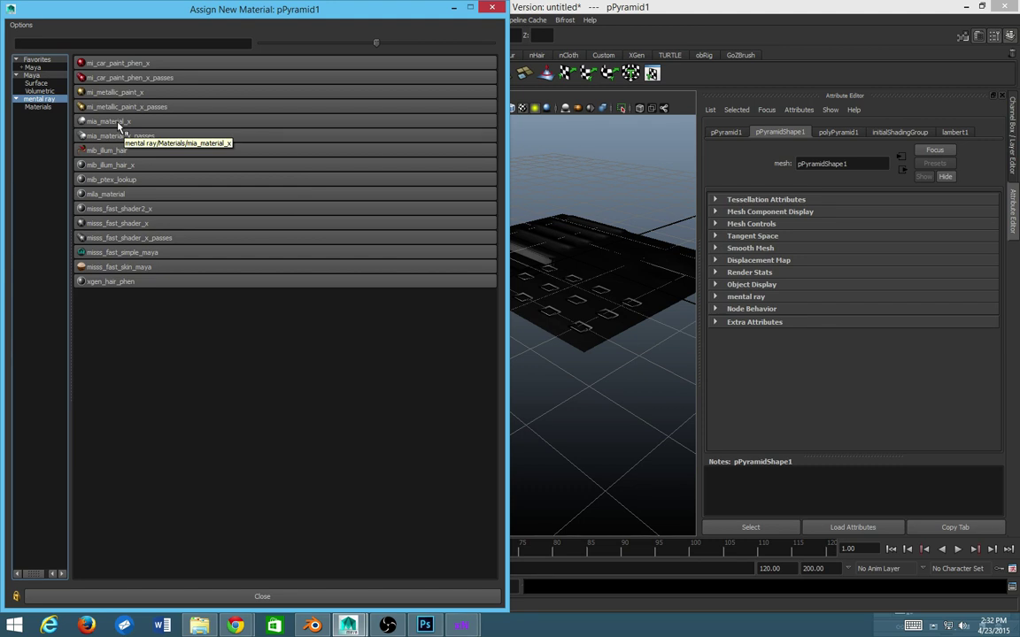
left_click(34, 84)
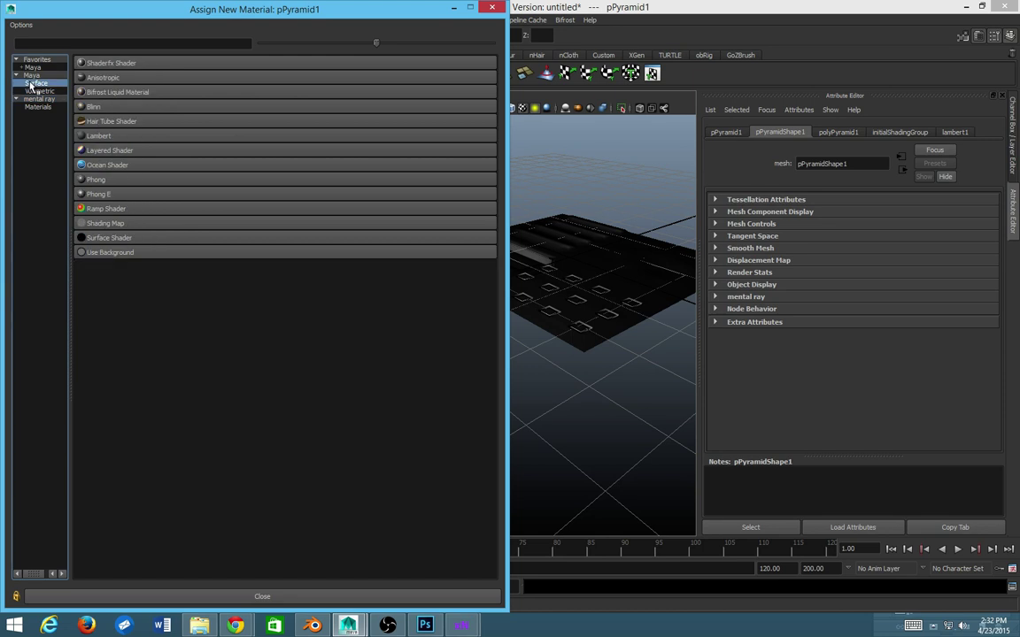
left_click(40, 106)
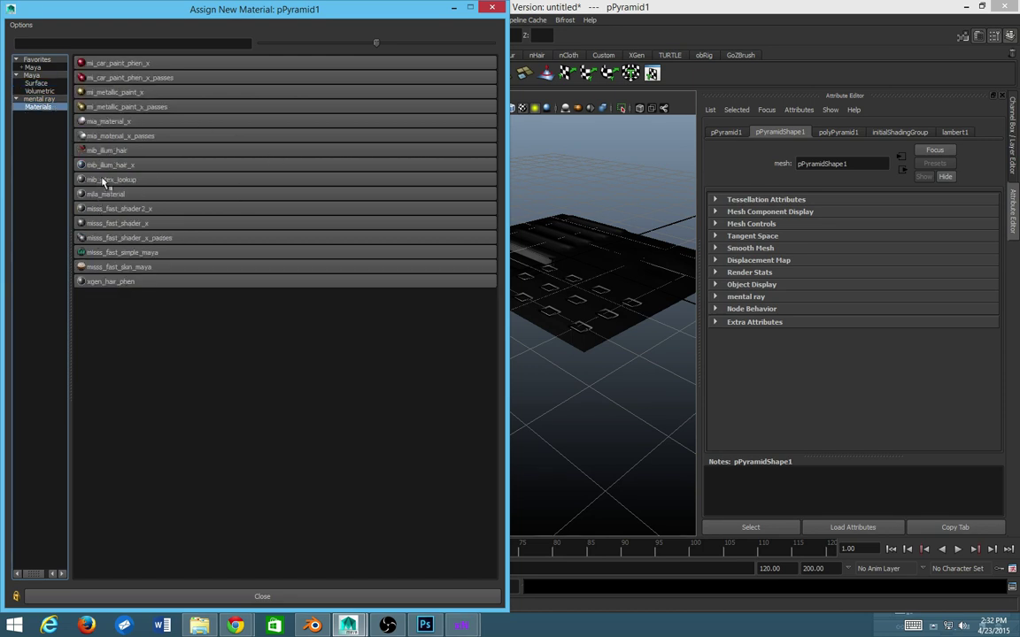
left_click(109, 124)
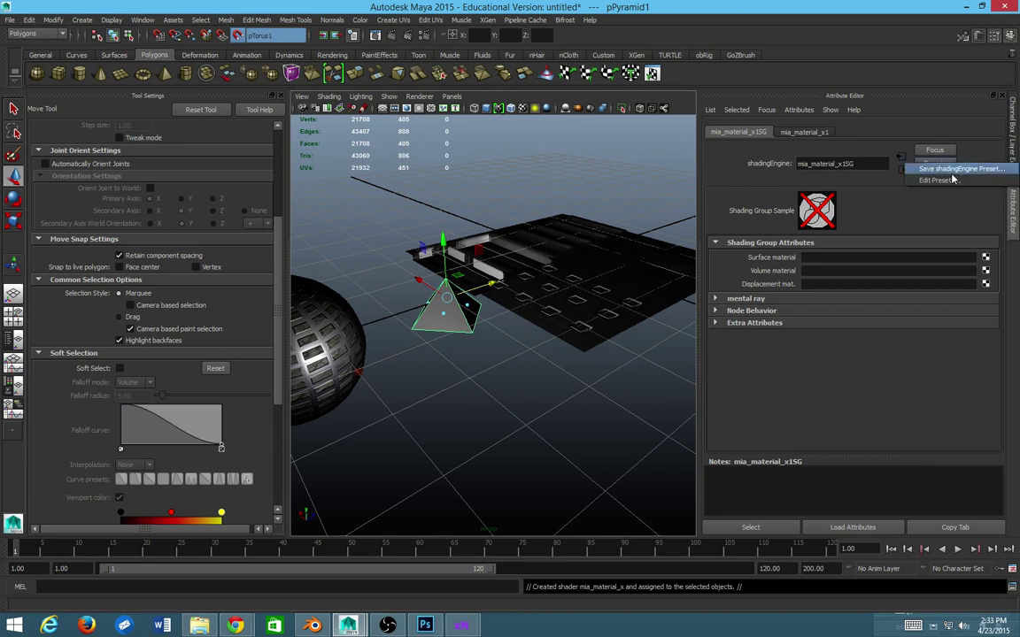
- Look through the presets available for the pyramid's mia_material_x material without applying one
left_click(806, 132)
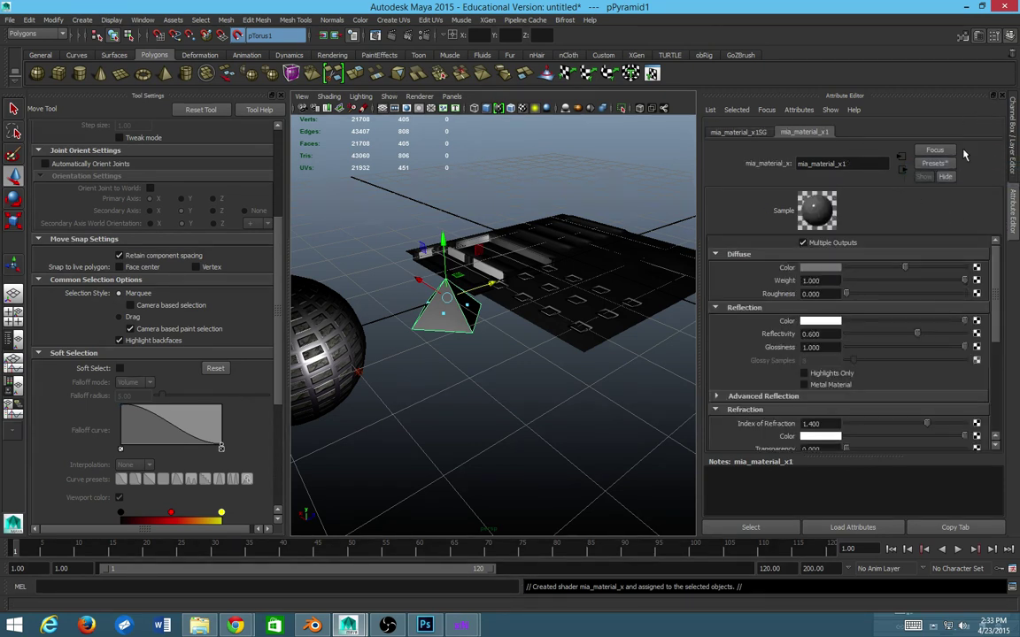
left_click(937, 163)
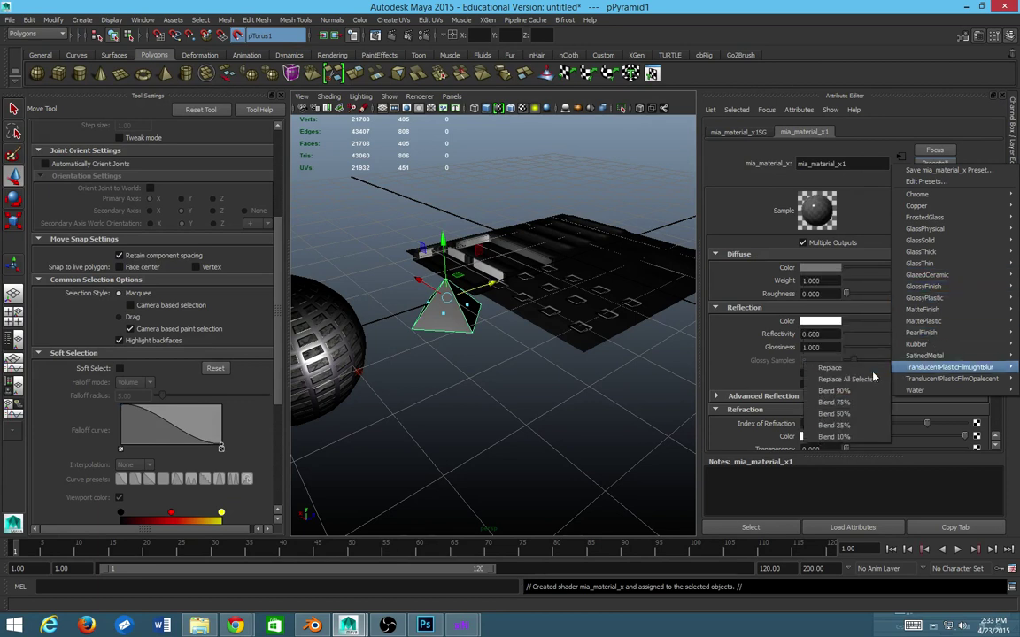
mouse_move(923, 392)
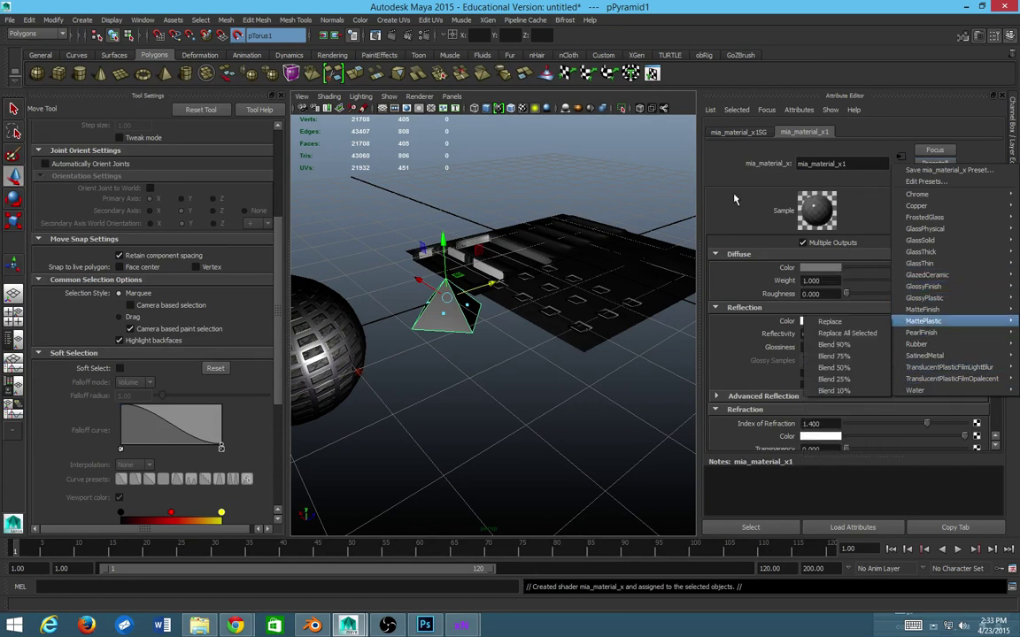
left_click(682, 167)
- Examine the mia_material_x material's reflection, refraction, advanced refraction, anisotropy and indirect illumination attributes
scroll(784, 306, "down", 2)
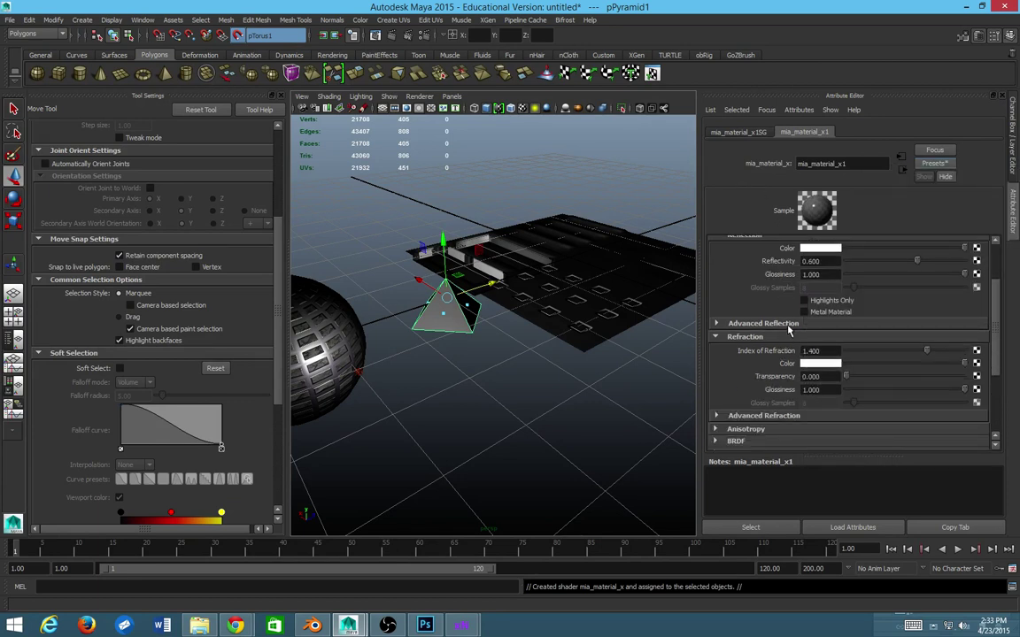
scroll(796, 331, "down", 3)
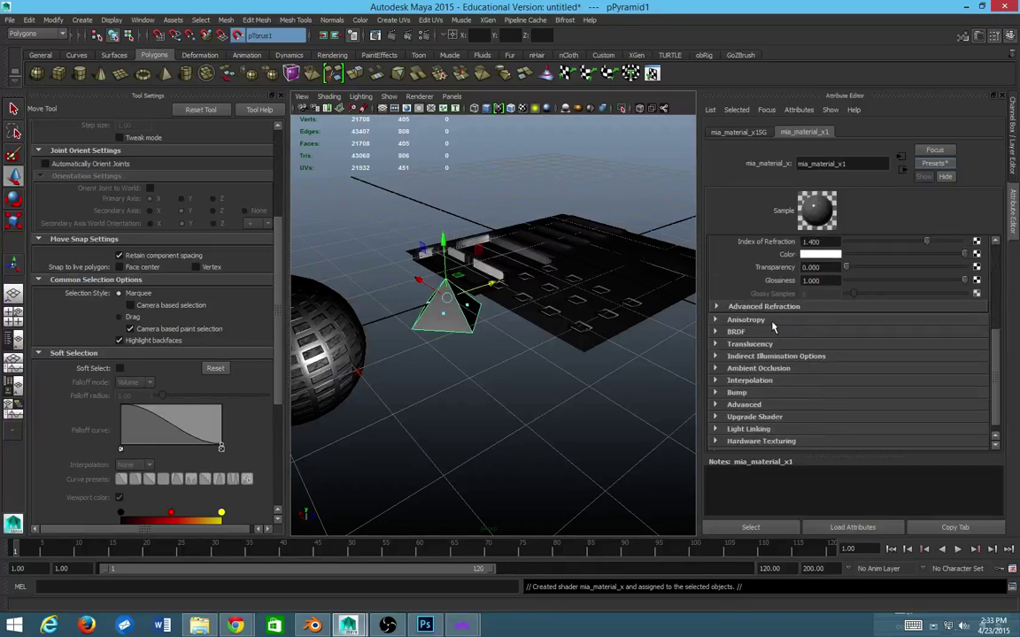
scroll(773, 326, "up", 4)
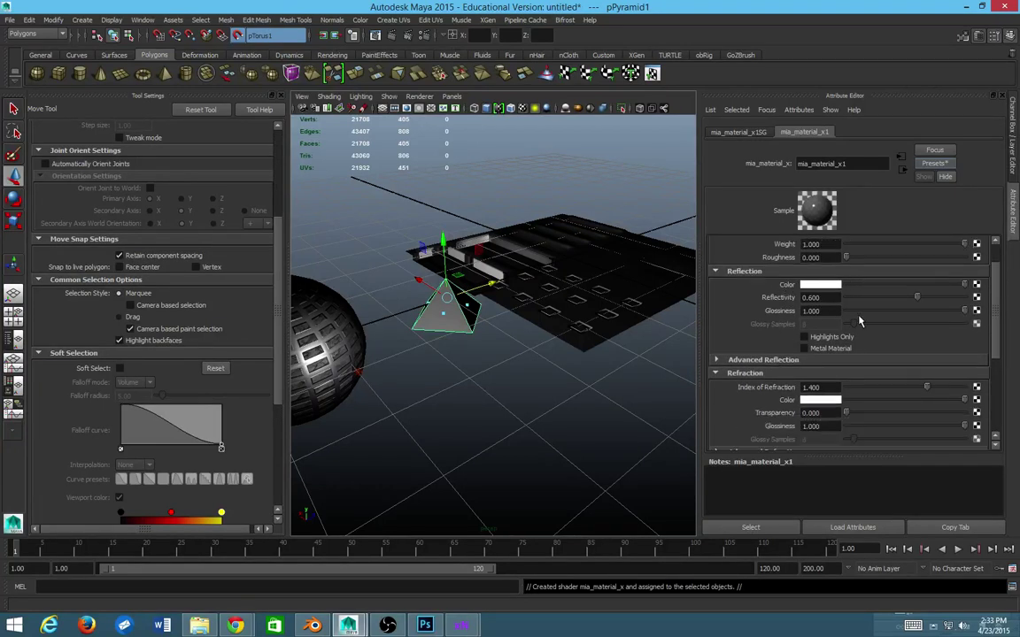
scroll(841, 327, "down", 2)
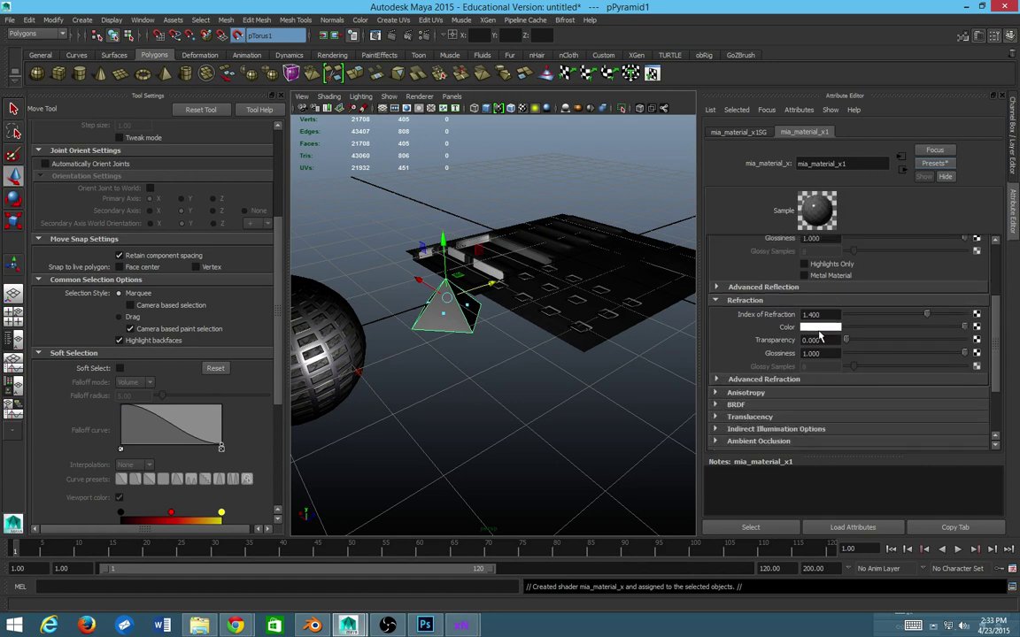
scroll(820, 336, "down", 2)
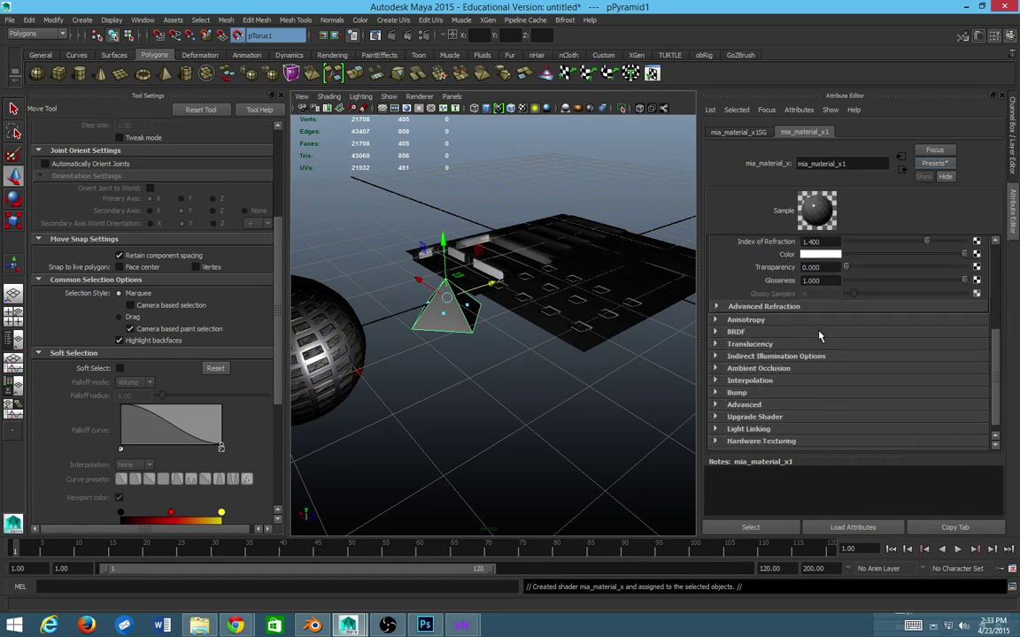
left_click(755, 305)
scroll(783, 324, "down", 4)
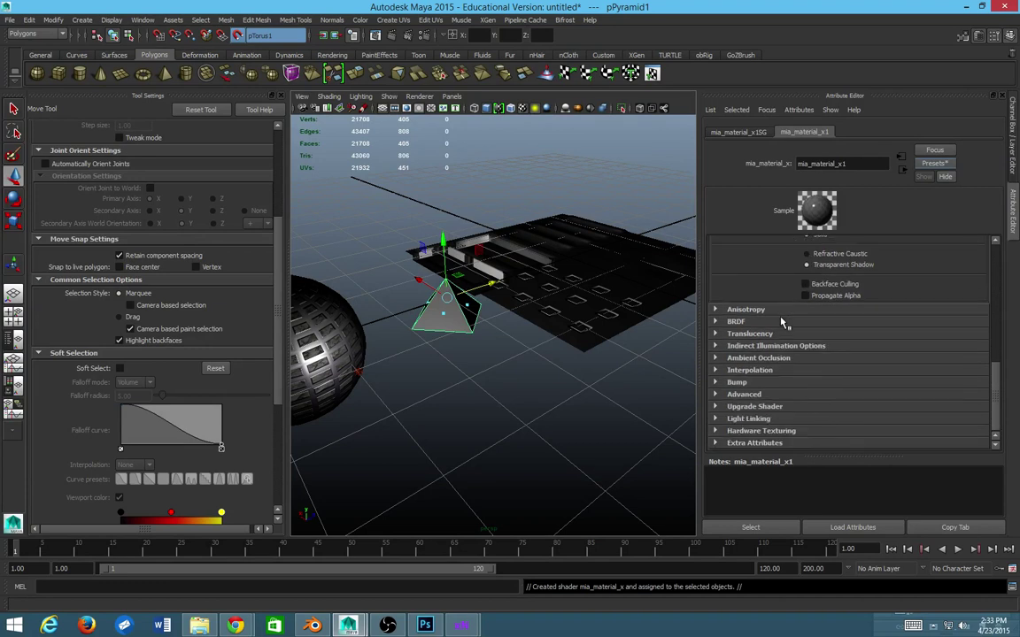
left_click(764, 310)
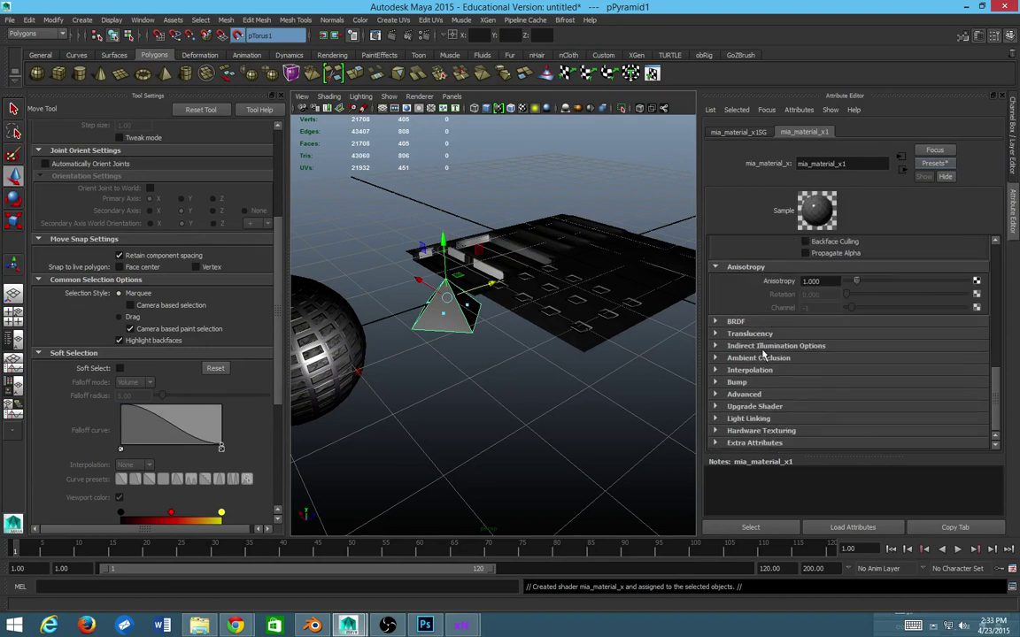
left_click(765, 346)
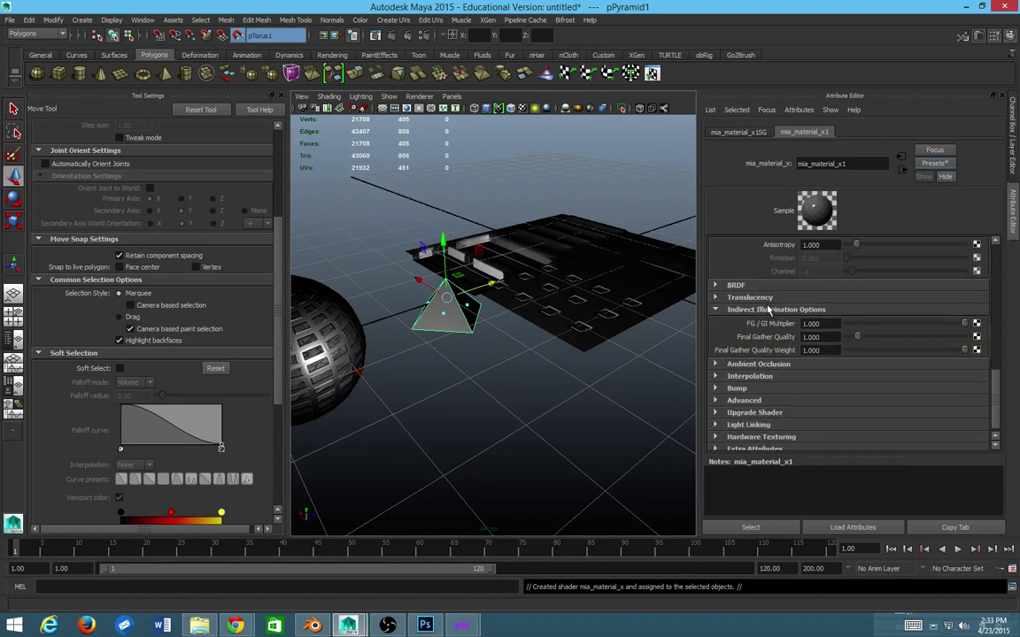
left_click(768, 309)
scroll(767, 312, "up", 3)
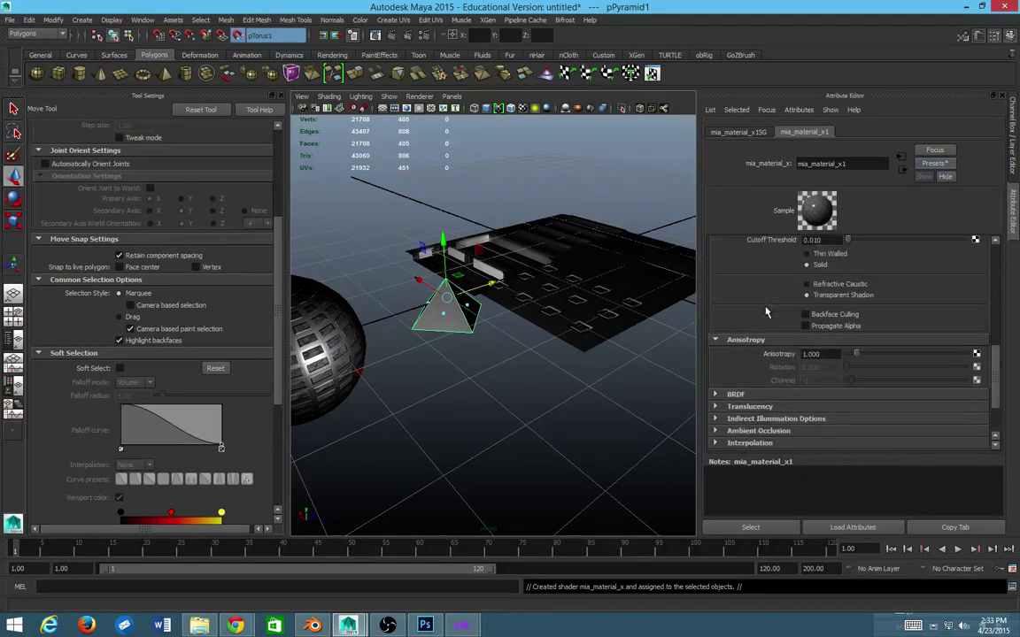
scroll(766, 311, "up", 1)
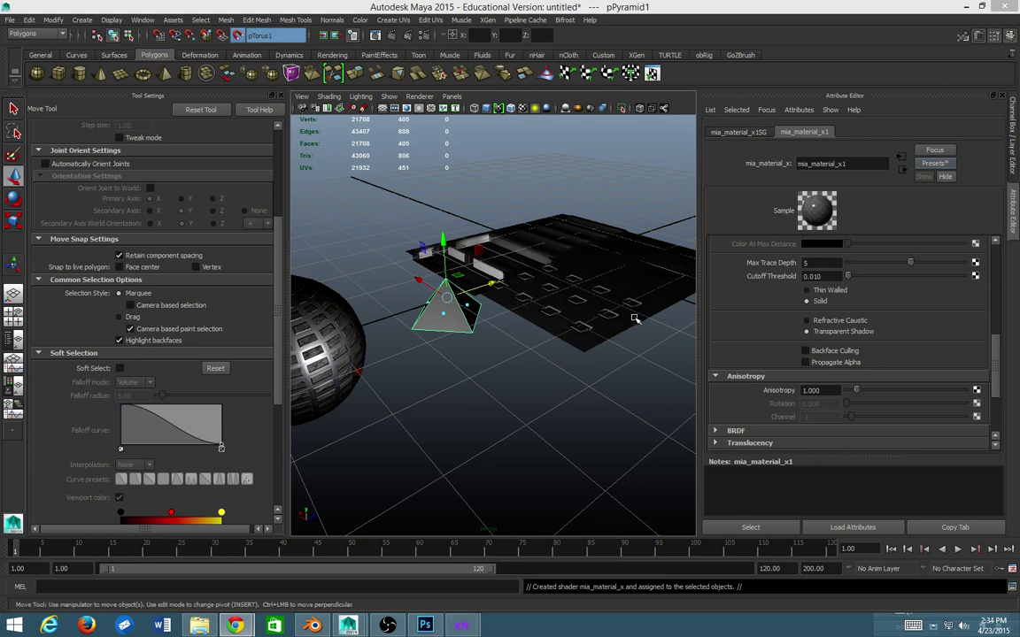
scroll(767, 352, "up", 10)
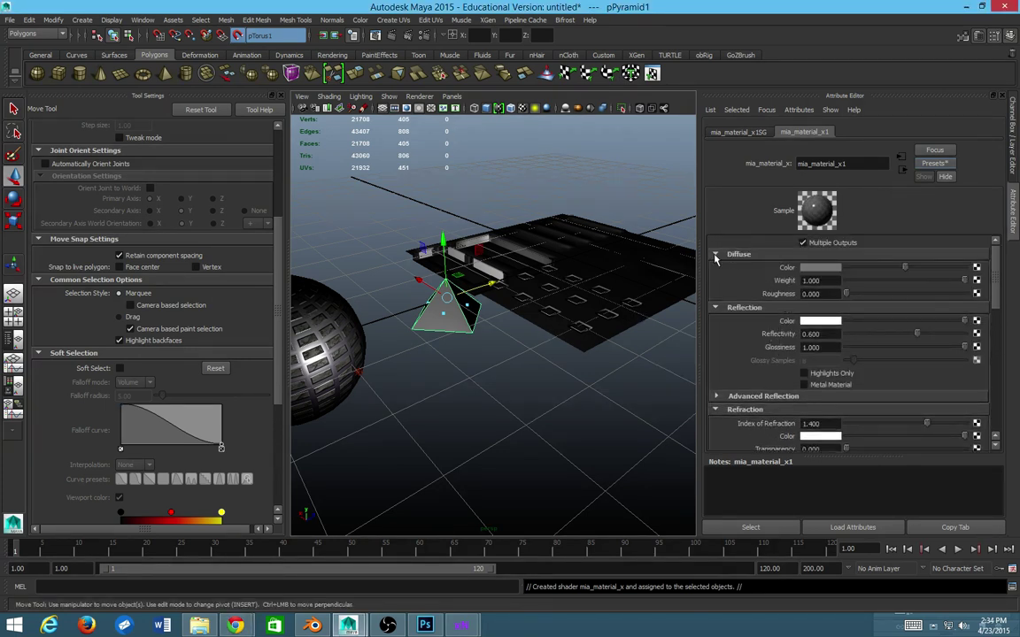
- Compare the mental ray materials and Maya surface shaders that can be assigned to the pyramid, alongside the current material's attributes
right_click(448, 321)
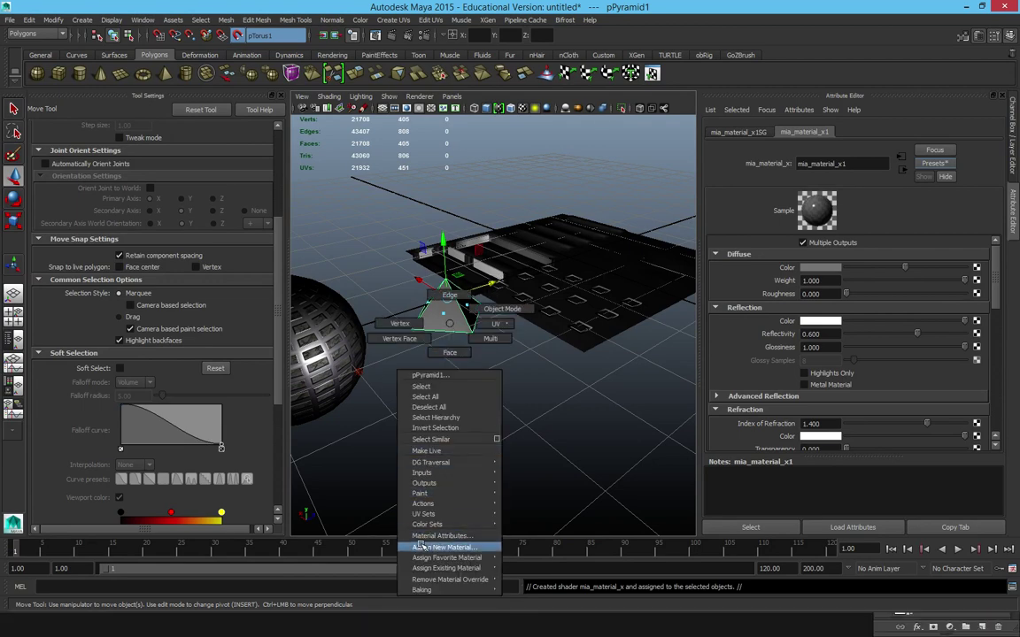
left_click(380, 492)
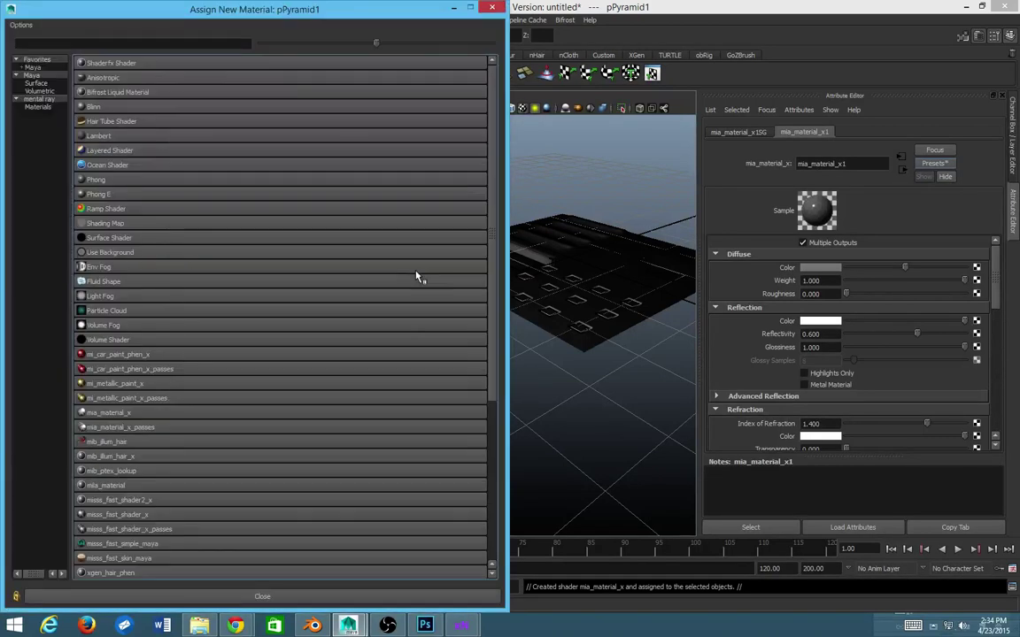
left_click(39, 106)
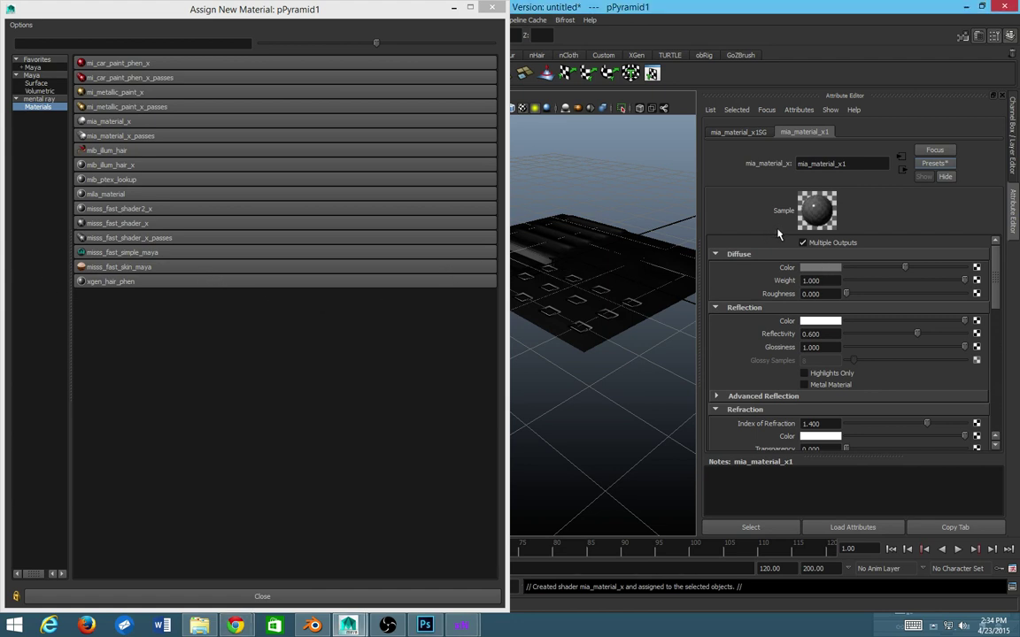
left_click_drag(995, 286, 989, 416)
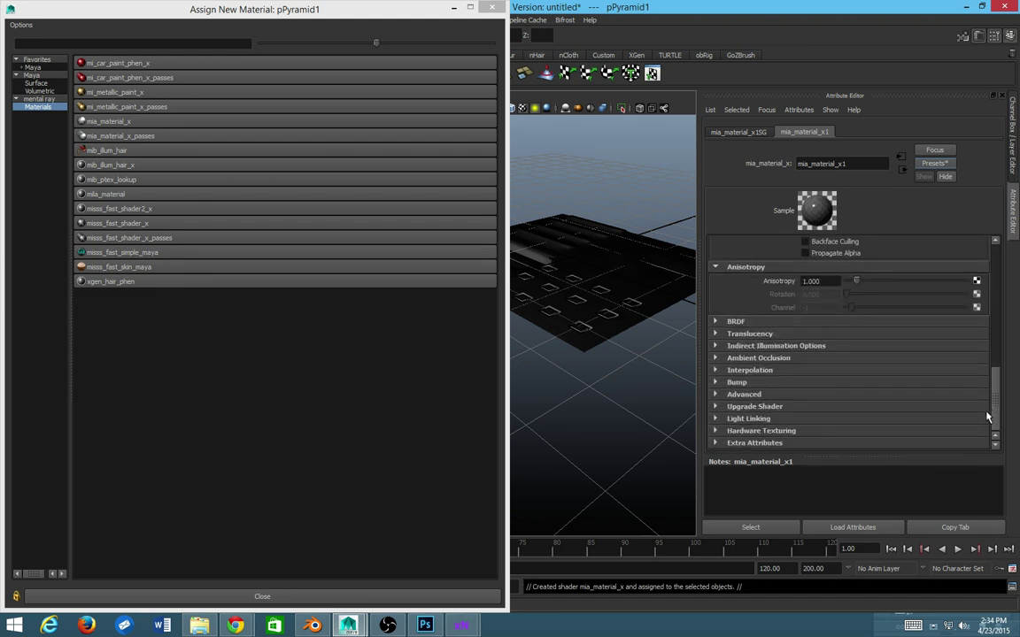
left_click_drag(993, 401, 998, 394)
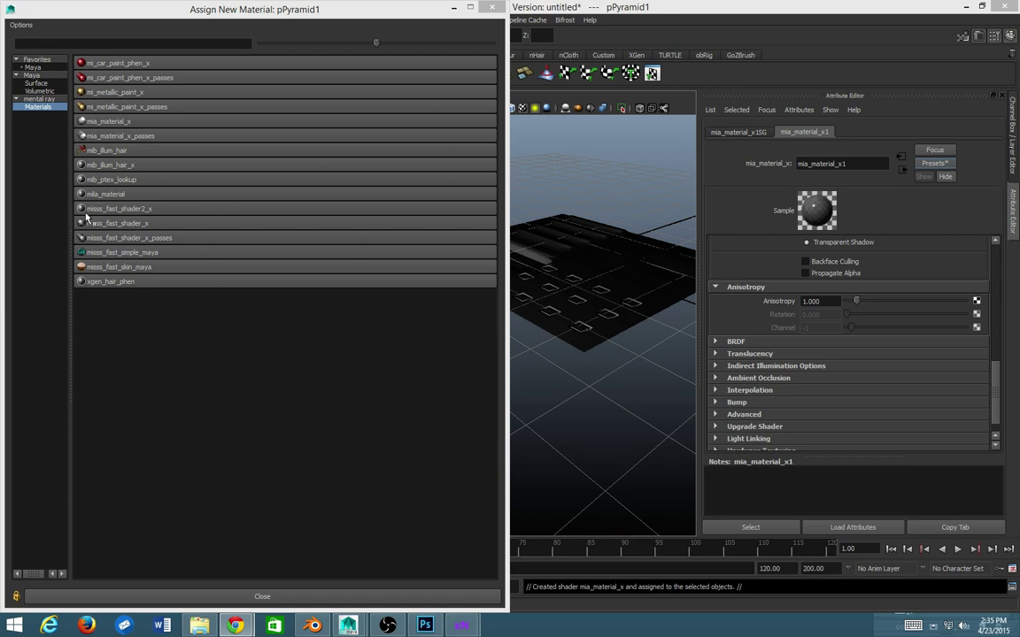
left_click(36, 84)
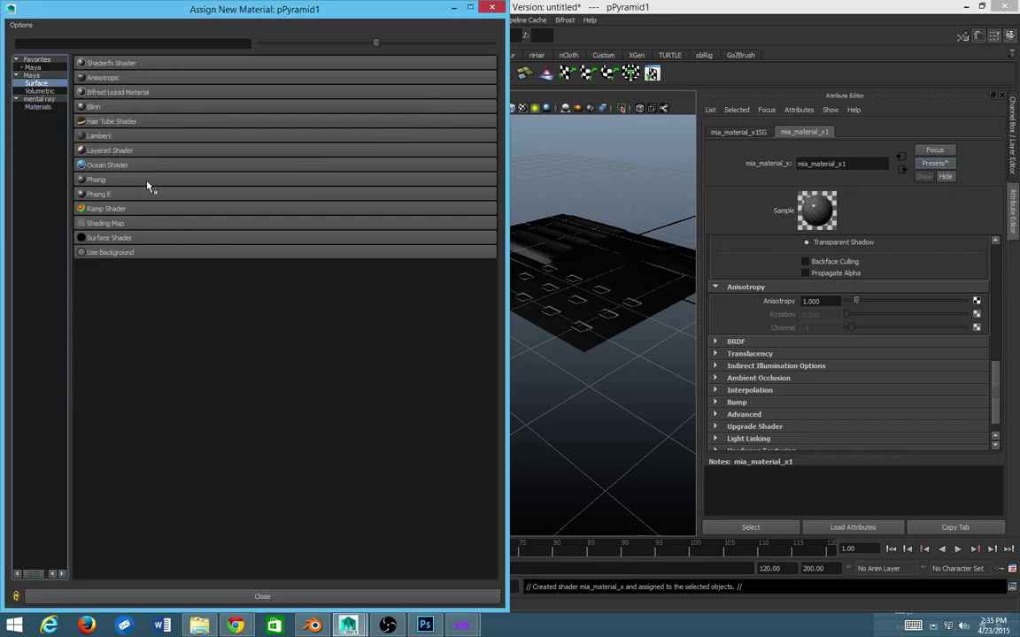
left_click(35, 107)
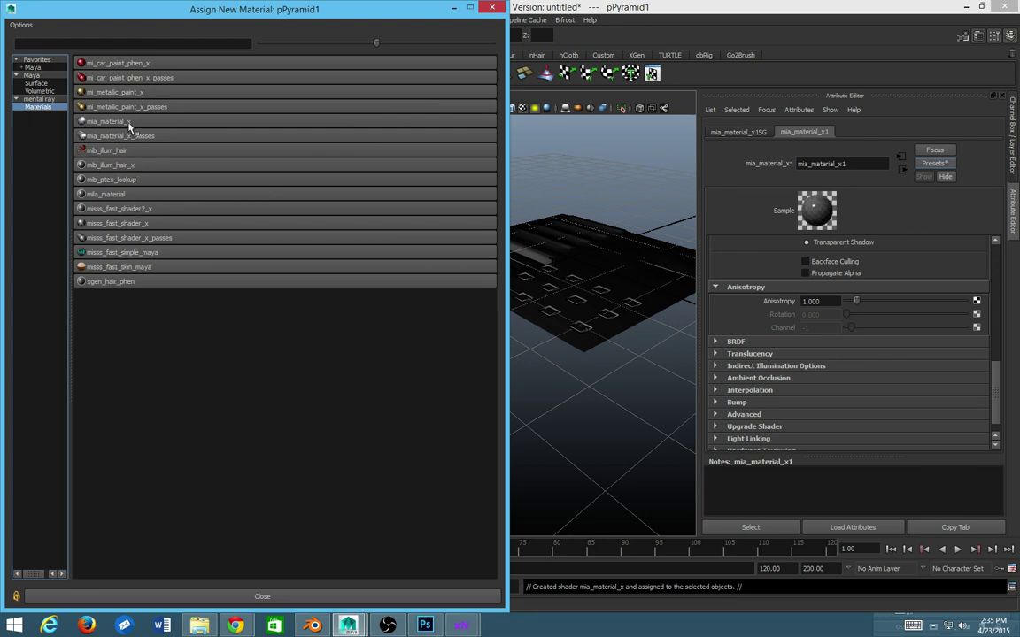
- Assign a new Maya Surface Shader material to the pyramid and set its Out Glow Color to red
left_click(37, 83)
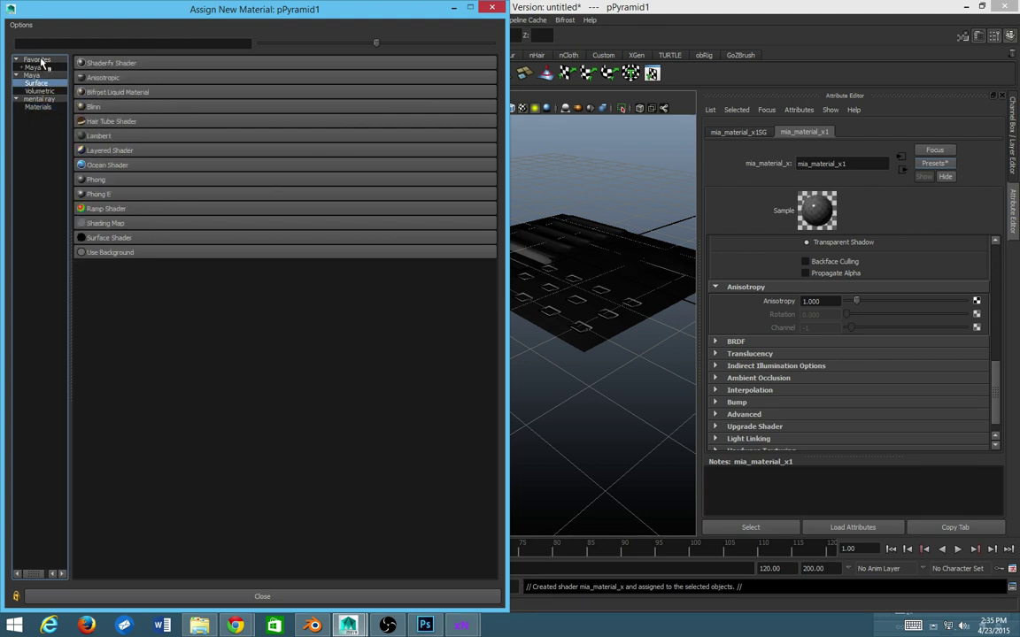
left_click(116, 237)
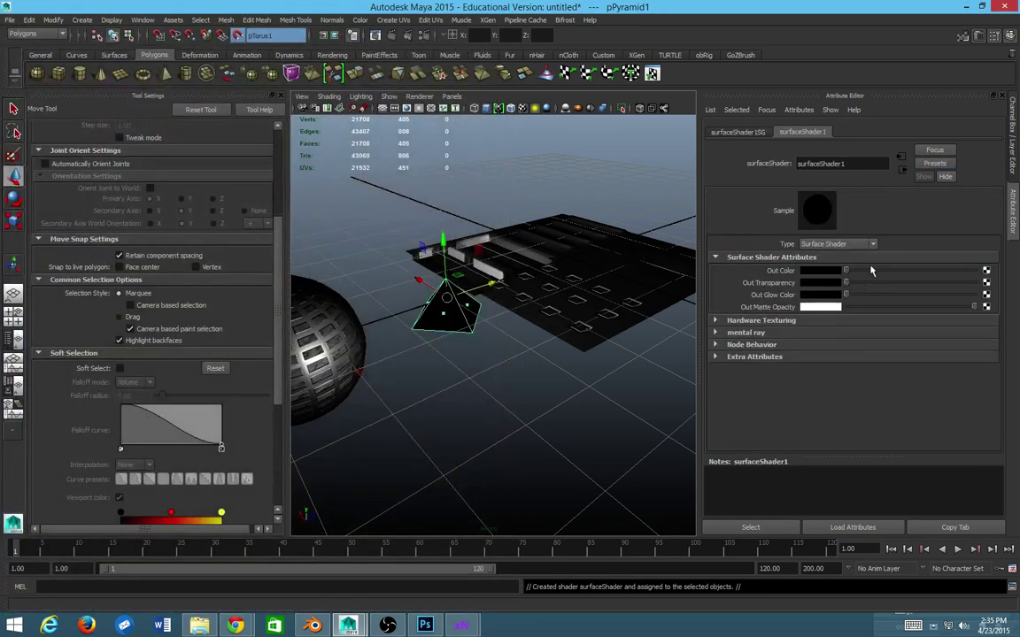
left_click_drag(845, 294, 816, 301)
left_click(815, 296)
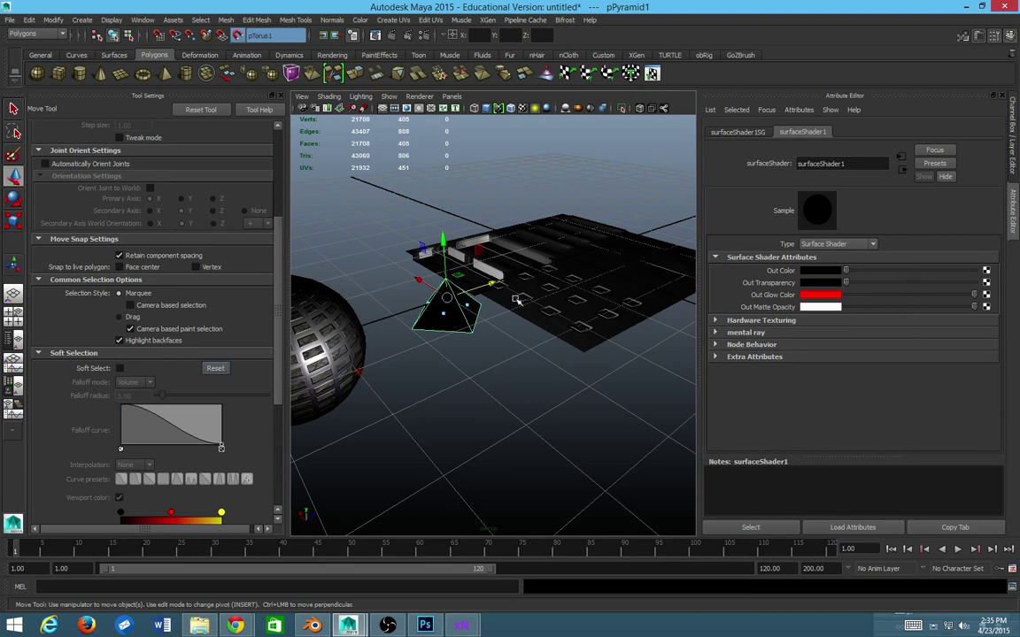
- Move the pyramid about 4 cm along Z towards the sphere and raise its surface shader's Out Color to light grey
left_click(450, 259)
left_click(451, 303)
left_click_drag(493, 283, 443, 302)
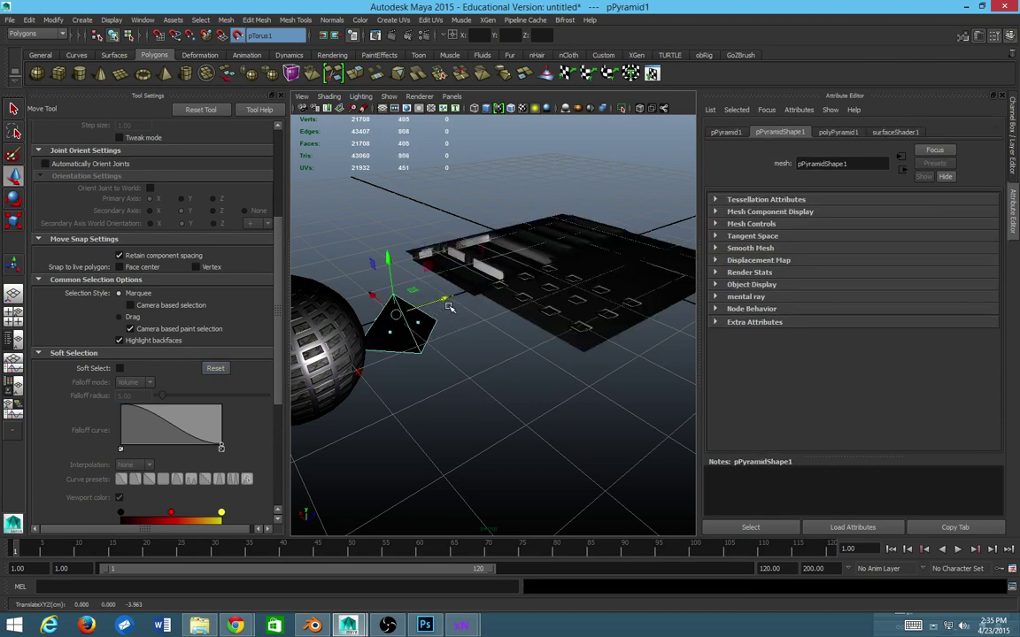
left_click(895, 132)
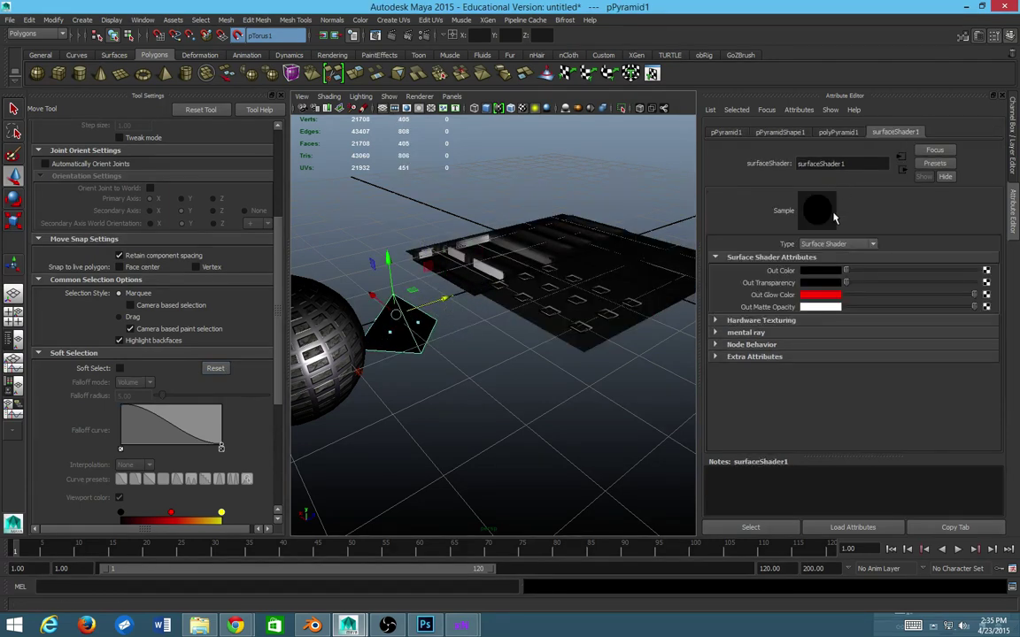
left_click_drag(854, 272, 947, 266)
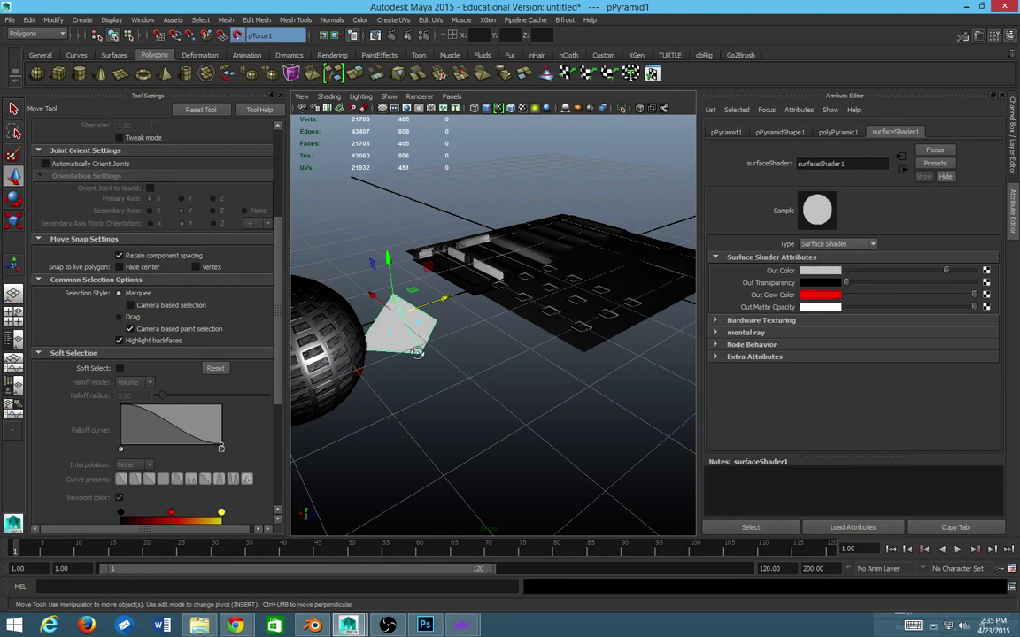
- Frame the sphere and pyramid together and render the current frame with mental ray
left_click_drag(496, 328, 604, 43)
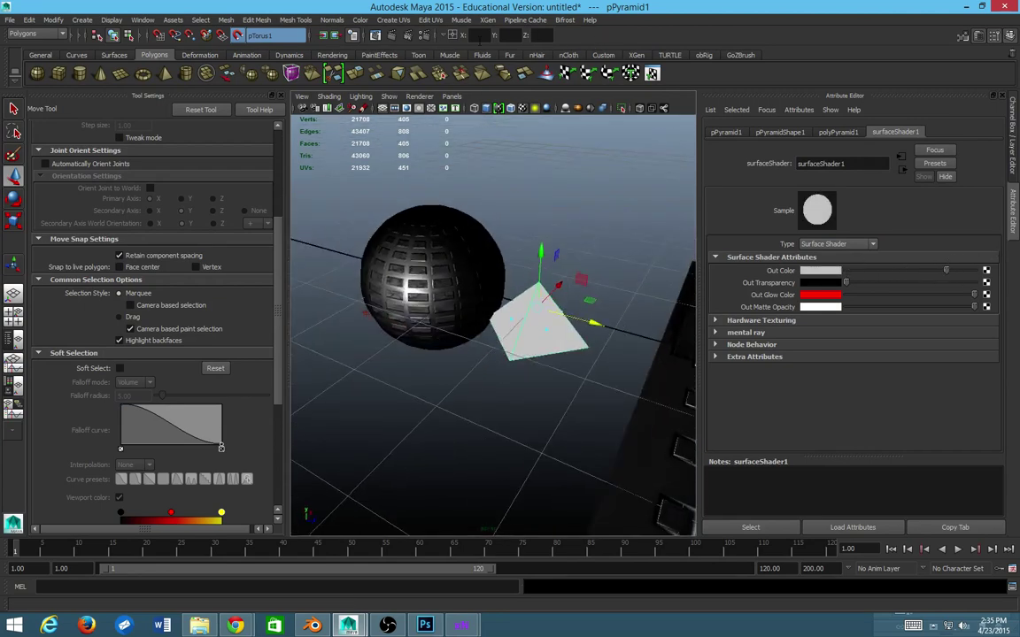
left_click(393, 34)
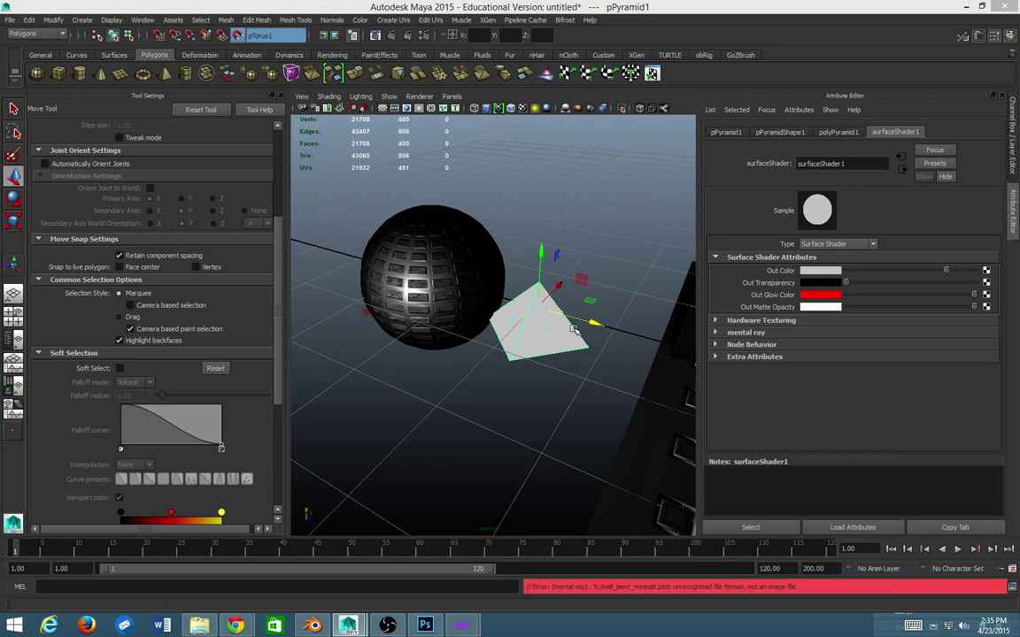
left_click_drag(574, 329, 510, 299)
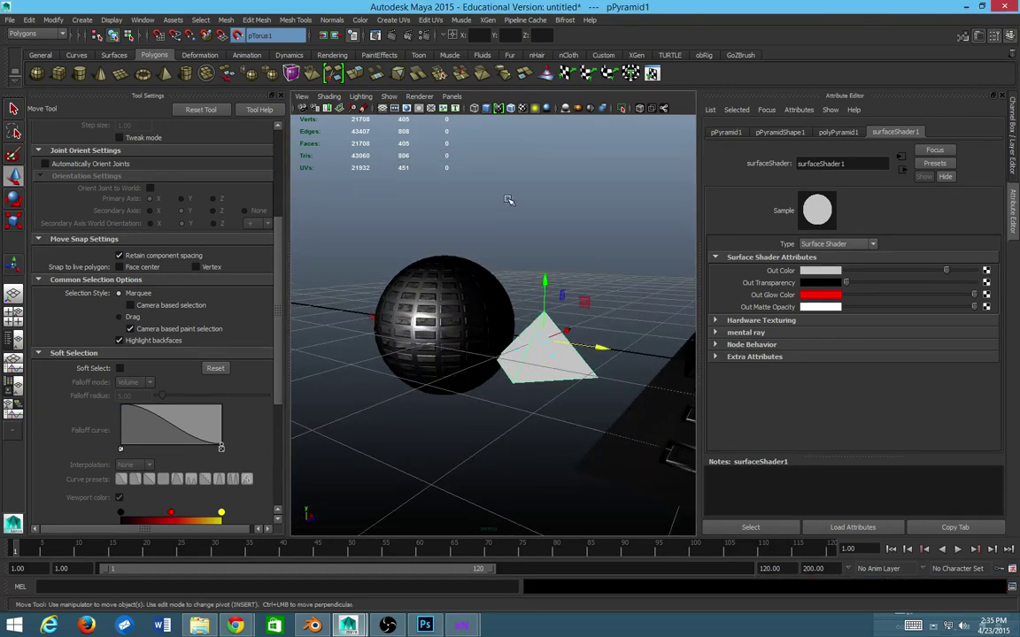
- Minimize the CGTextures browser window and switch back to Maya, cancelling the scene save
key("alt+Tab")
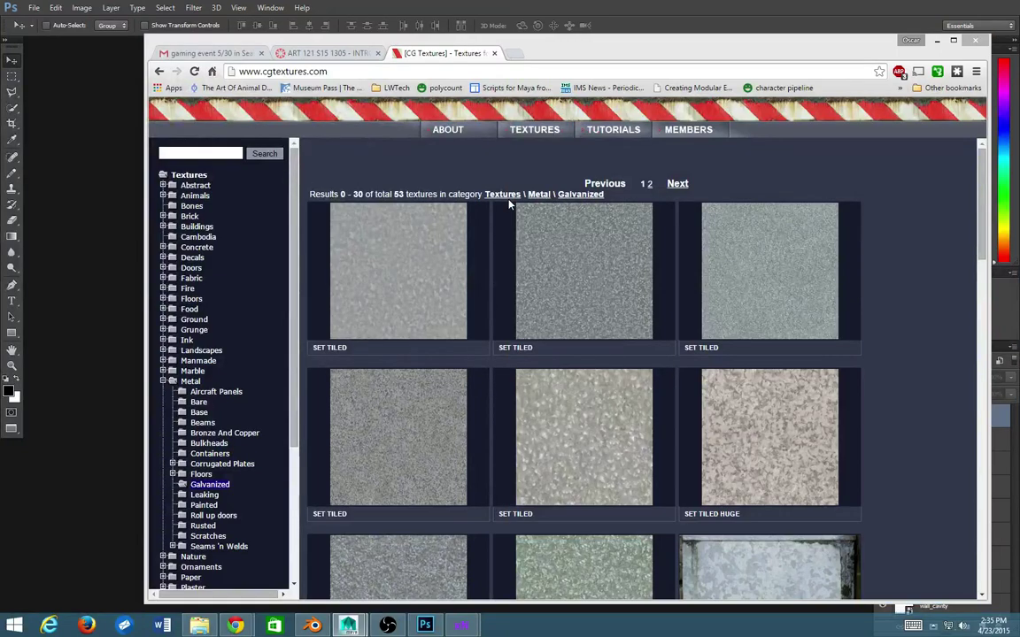
key("super+Left")
key("super+Left")
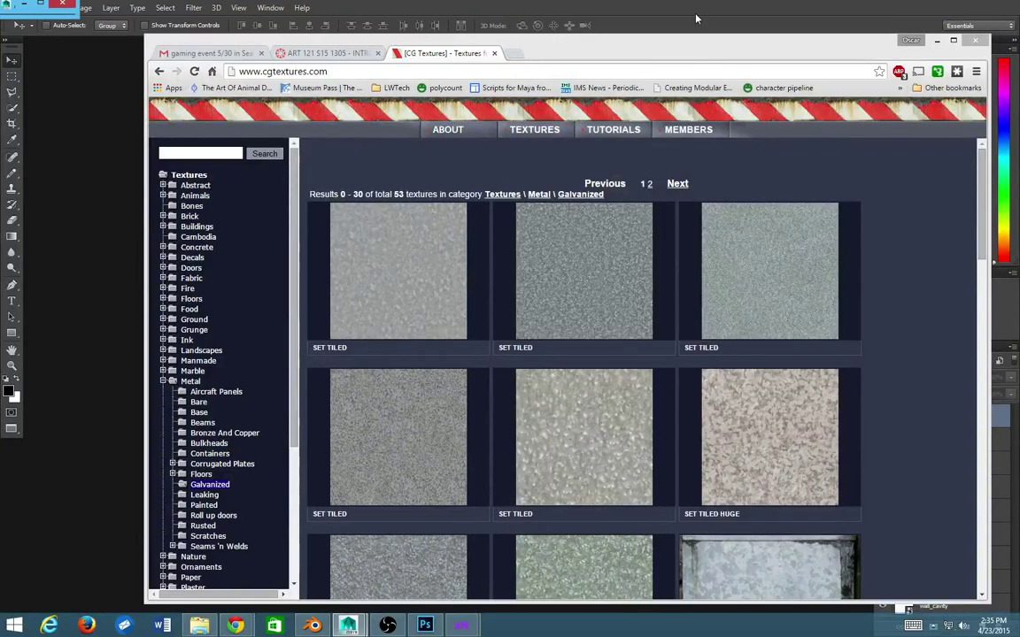
left_click(937, 40)
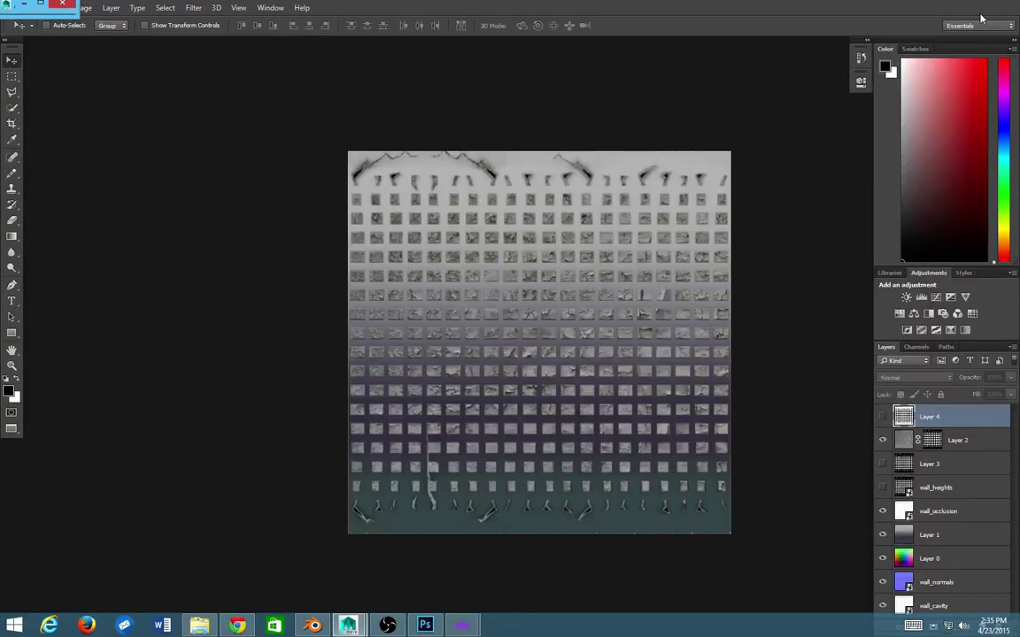
key("ctrl+shift+s")
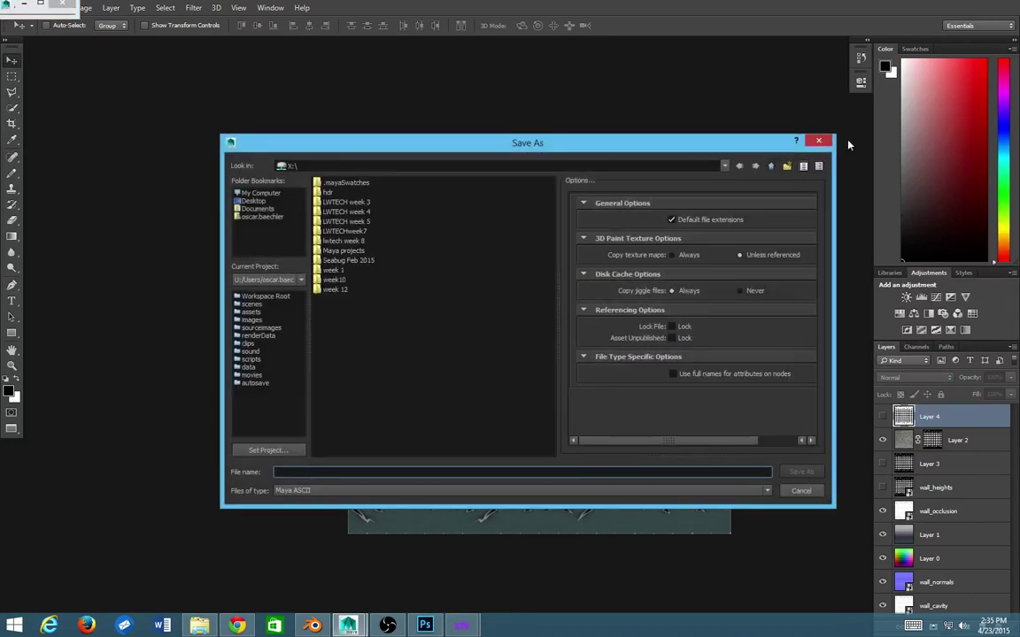
key("Escape")
key("space")
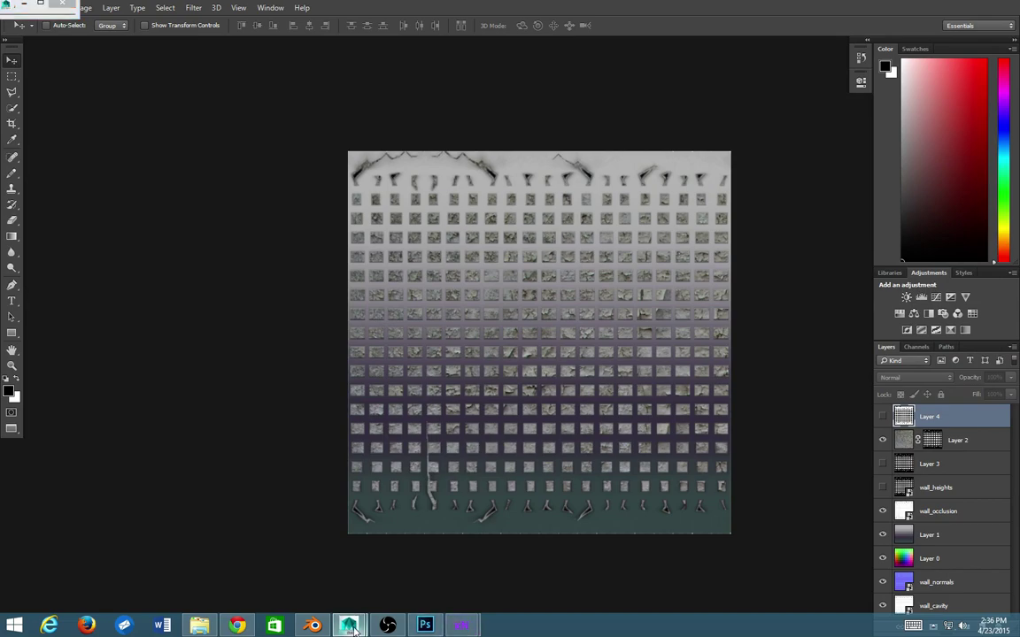
mouse_move(347, 626)
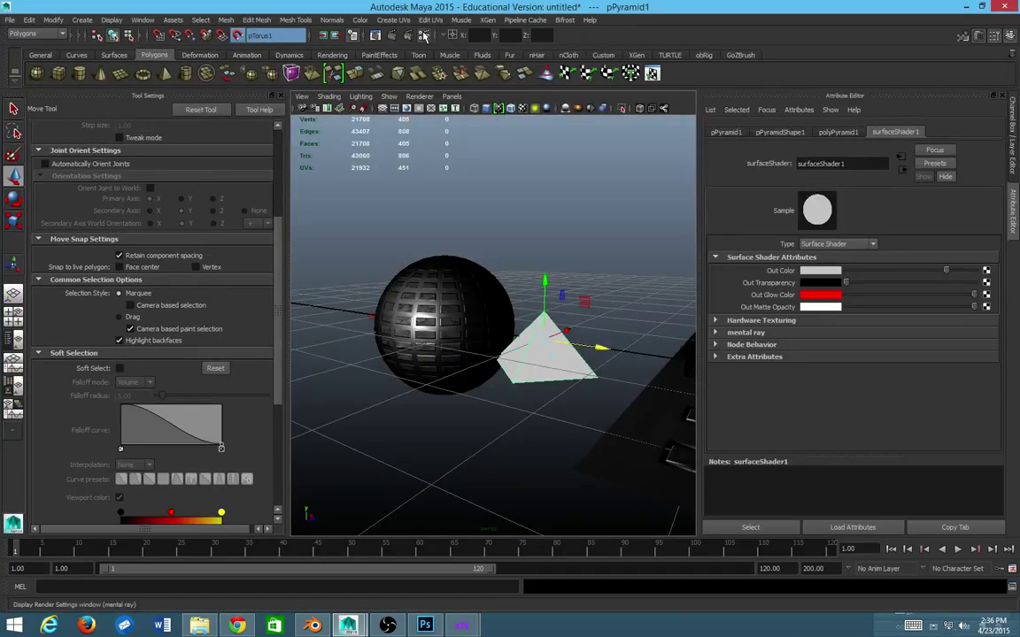
- Set the renderer to Maya Software and start an IPR render of the current frame
left_click(423, 35)
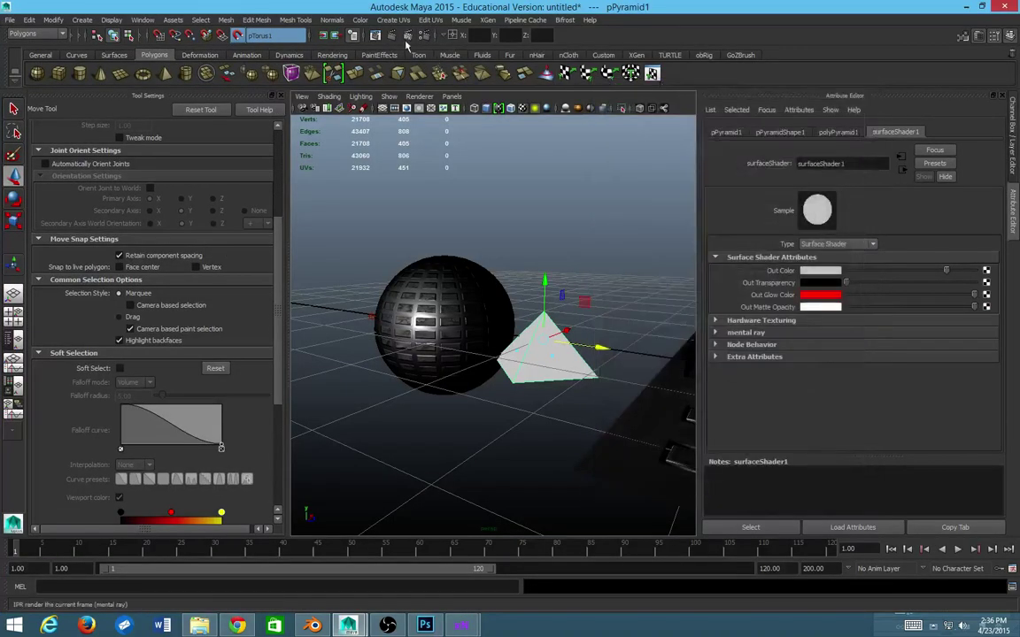
left_click(392, 35)
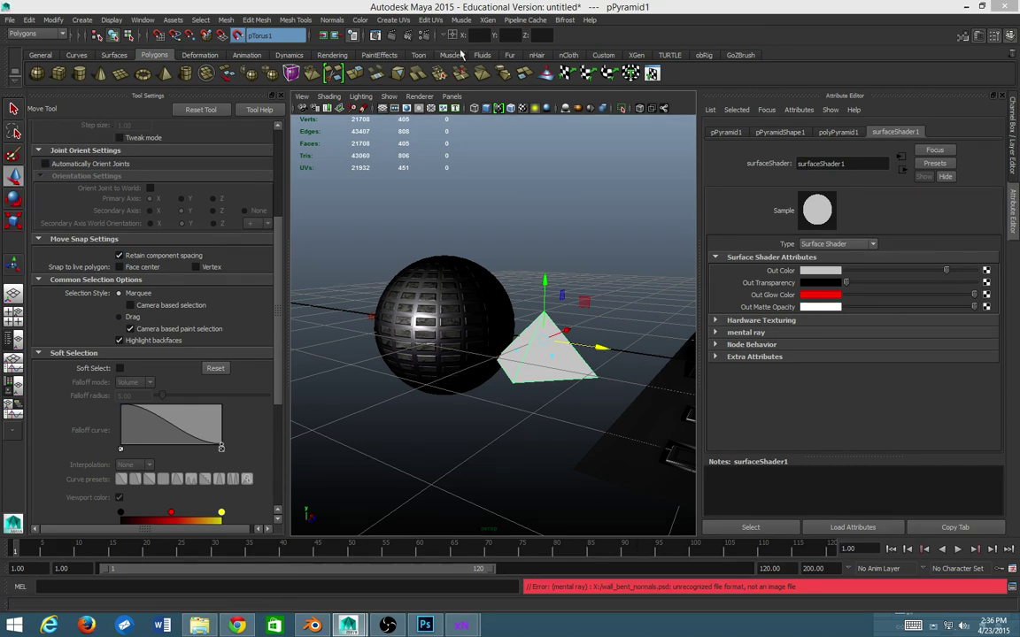
left_click(381, 33)
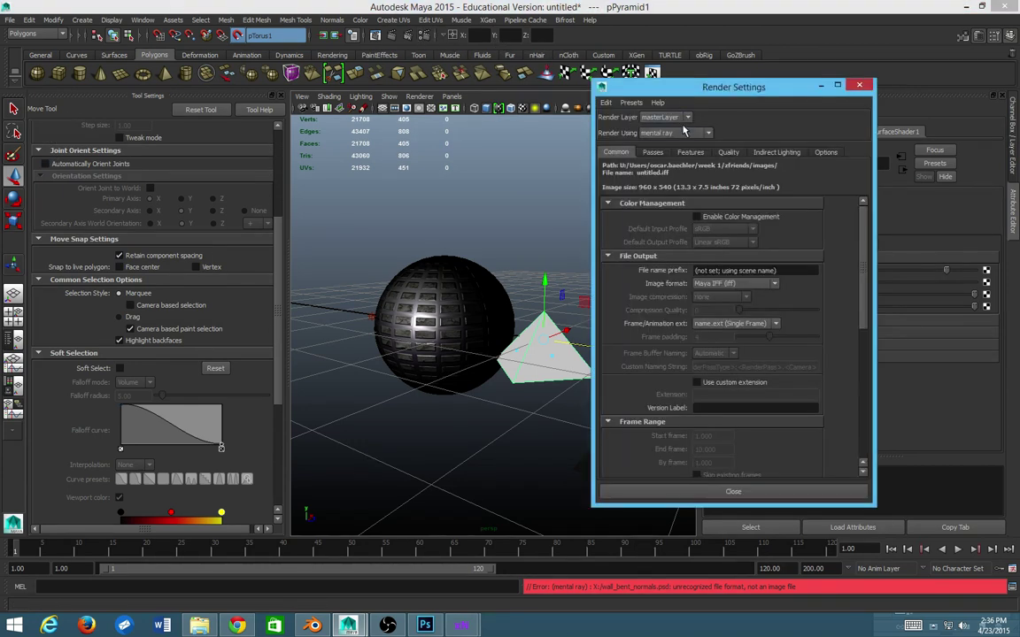
left_click(678, 132)
left_click(655, 143)
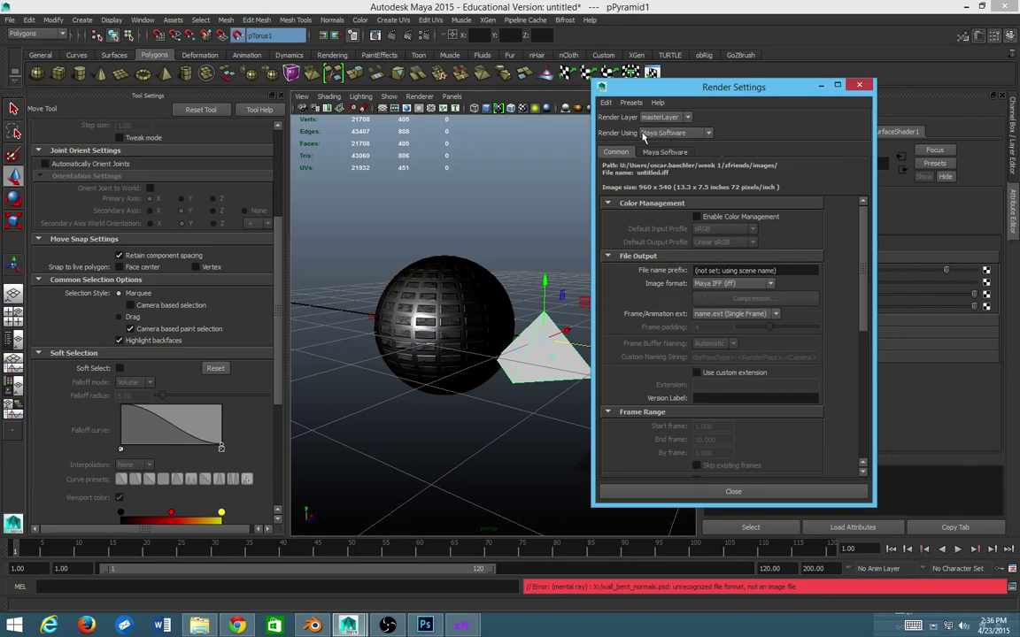
left_click(858, 85)
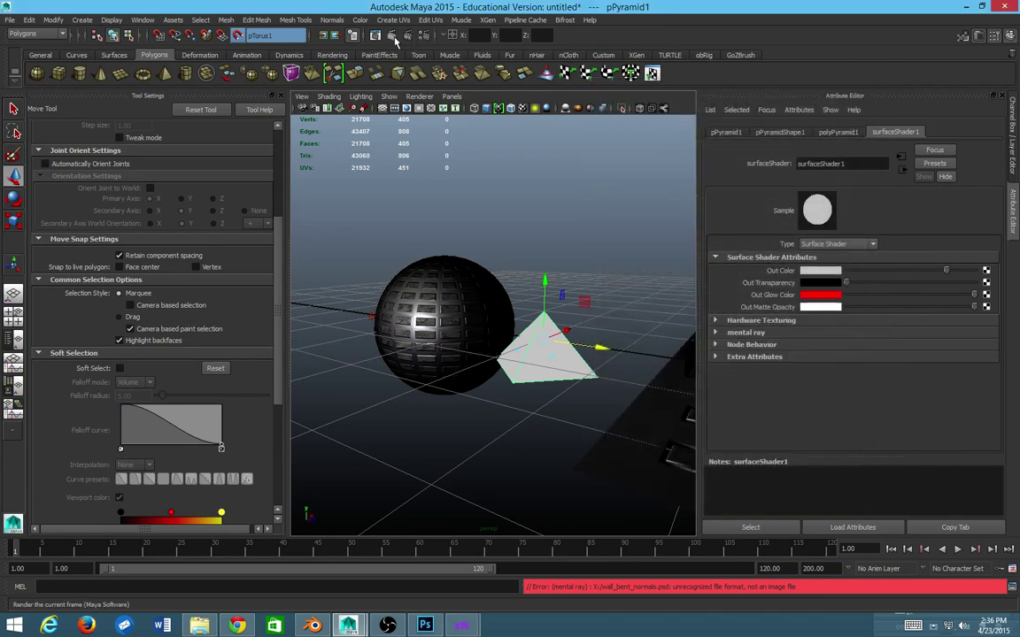
left_click(405, 35)
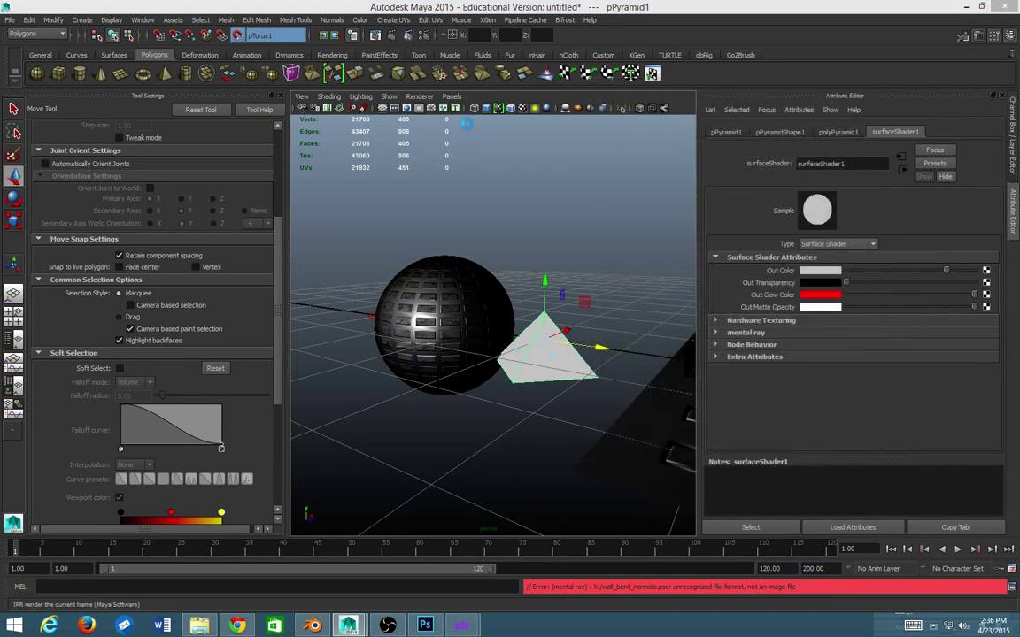
- Select the wall plane and save the scene to the Desktop as a Maya ASCII file named asdf
left_click(610, 476)
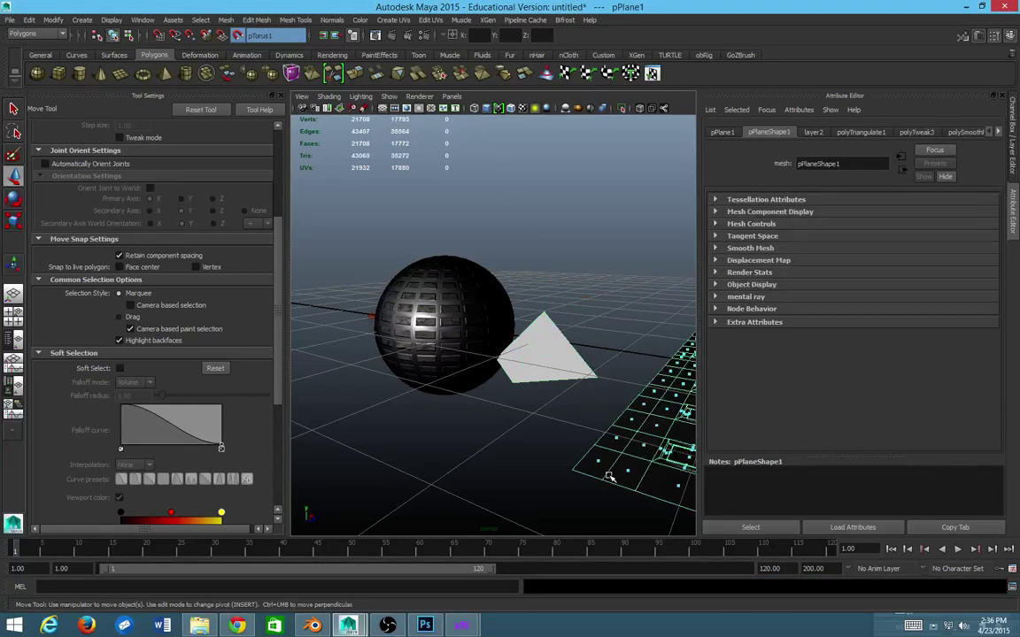
left_click_drag(609, 475, 518, 335)
key("ctrl+shift+s")
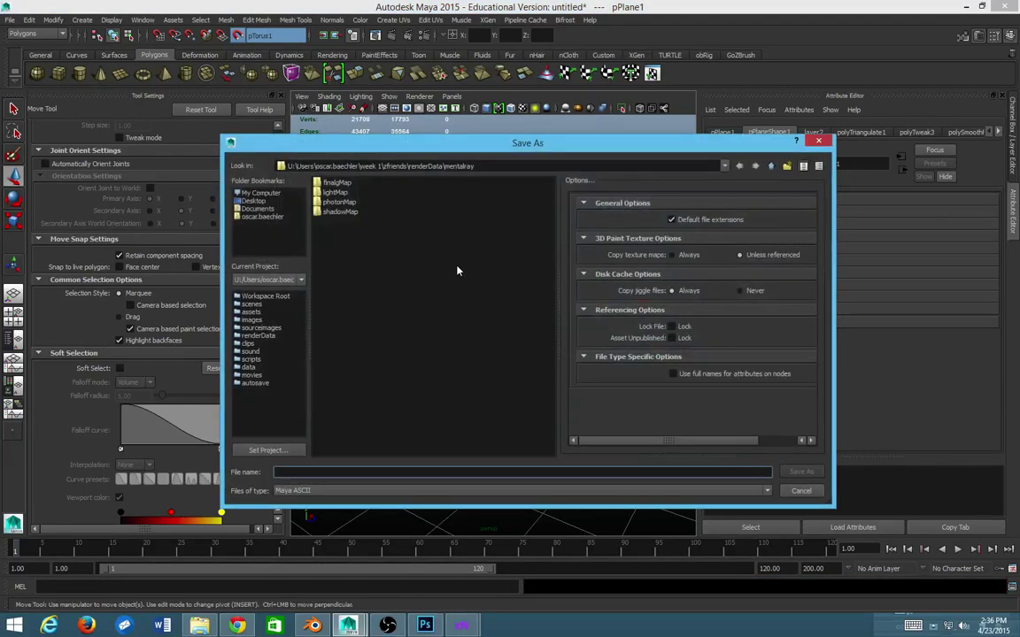
left_click(257, 209)
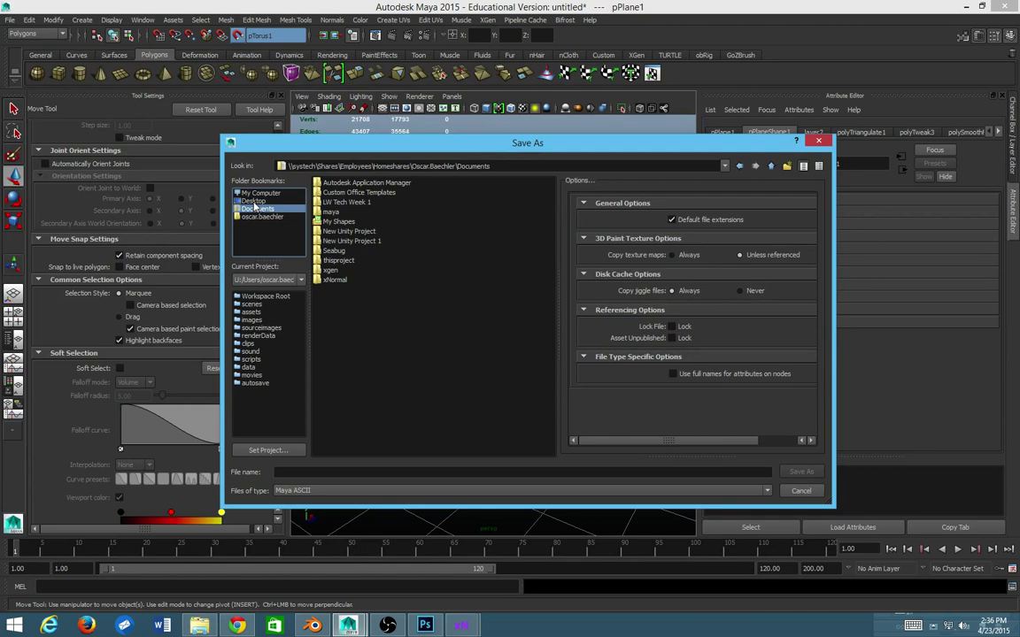
left_click(254, 201)
left_click(396, 471)
type("asdf")
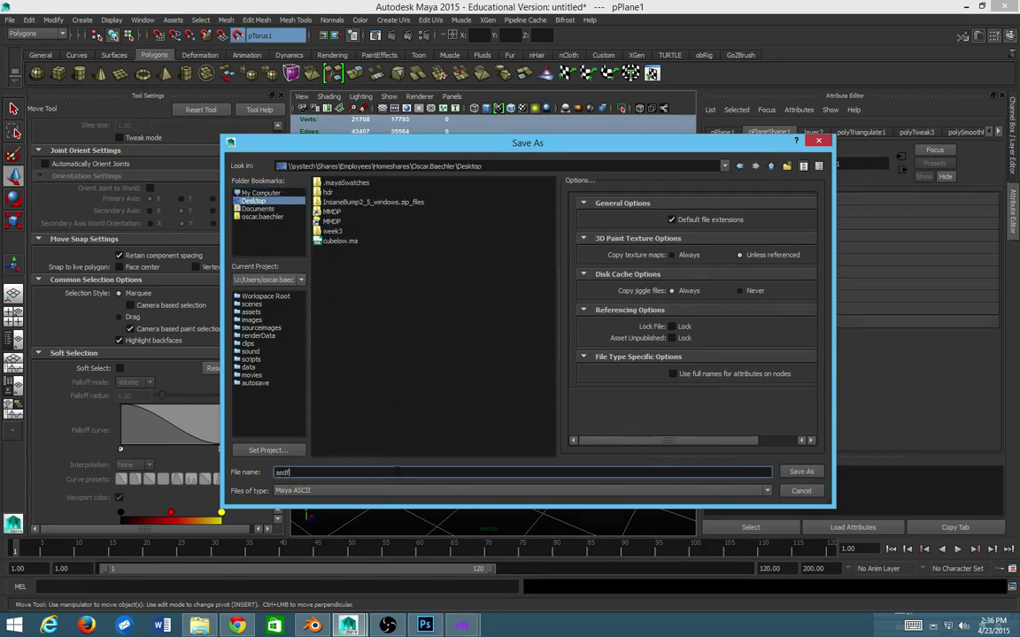
left_click(801, 470)
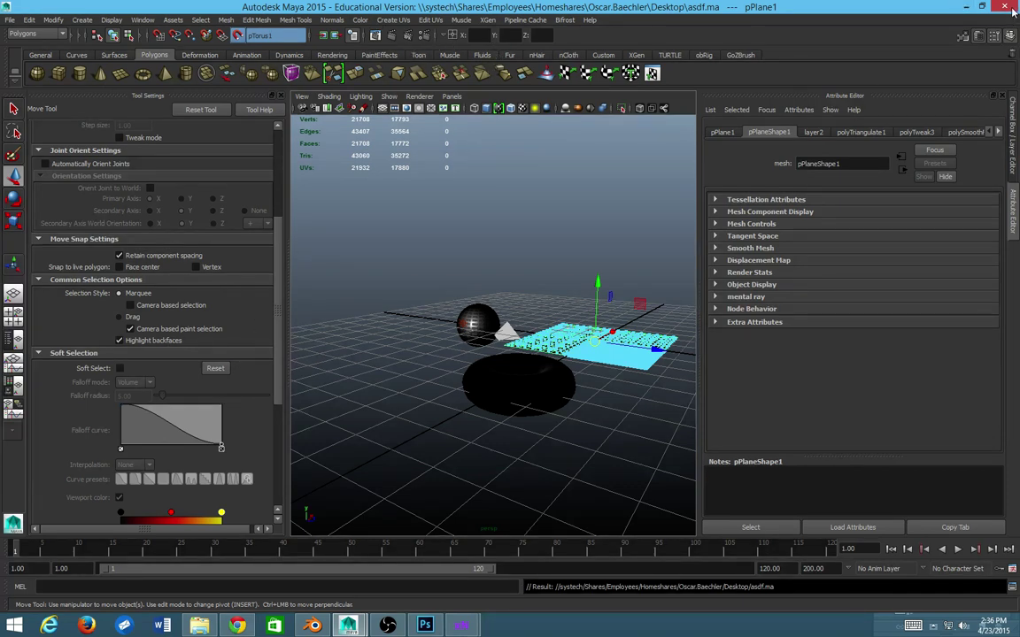
- Close the xNormal map preview and quit Photoshop, discarding the changes to Untitled-1
mouse_move(461, 626)
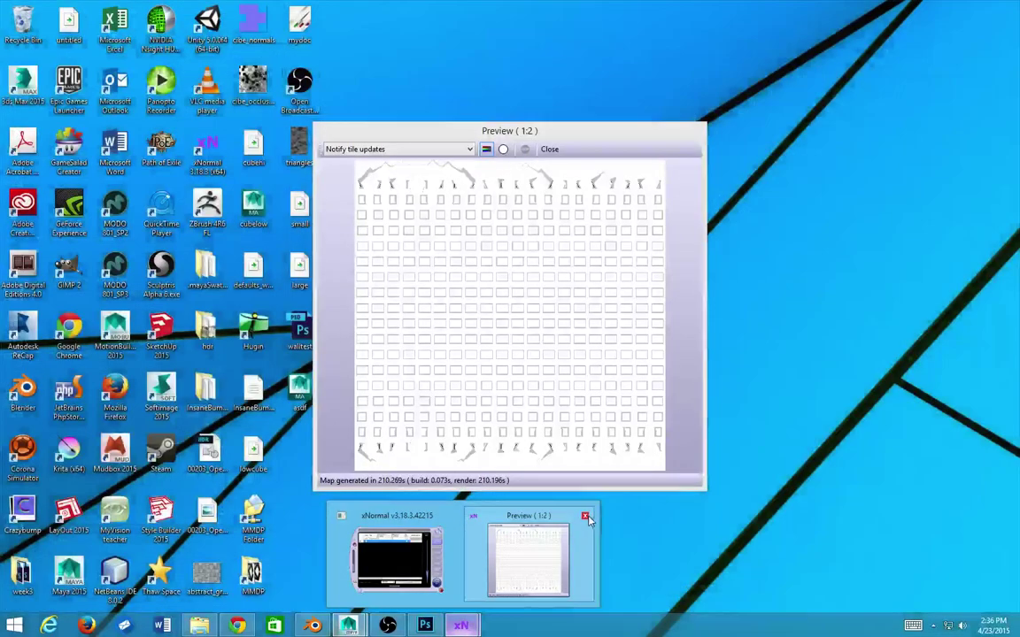
left_click(585, 517)
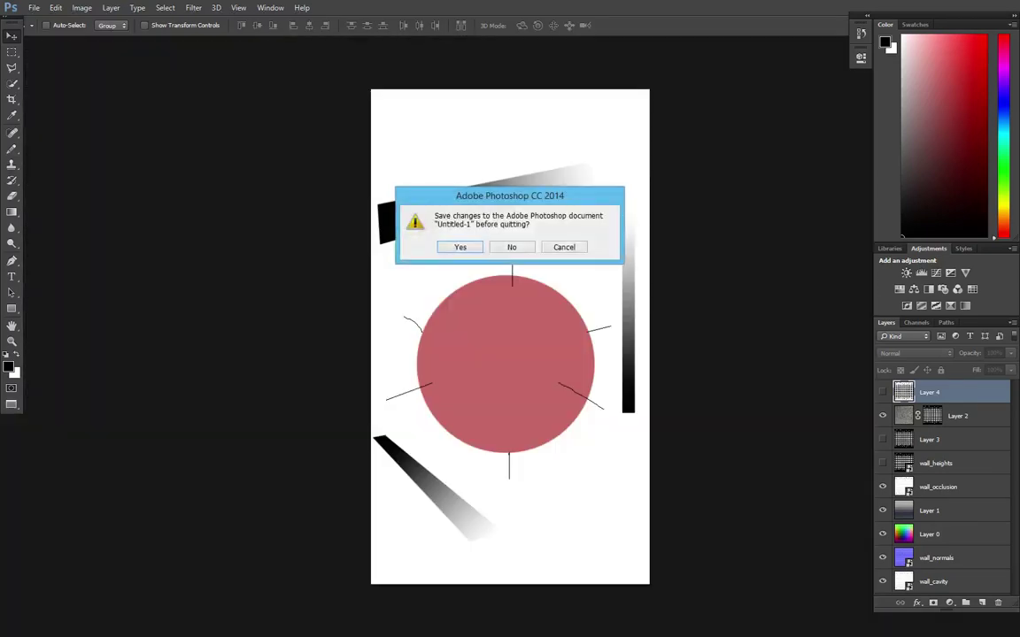
left_click(460, 248)
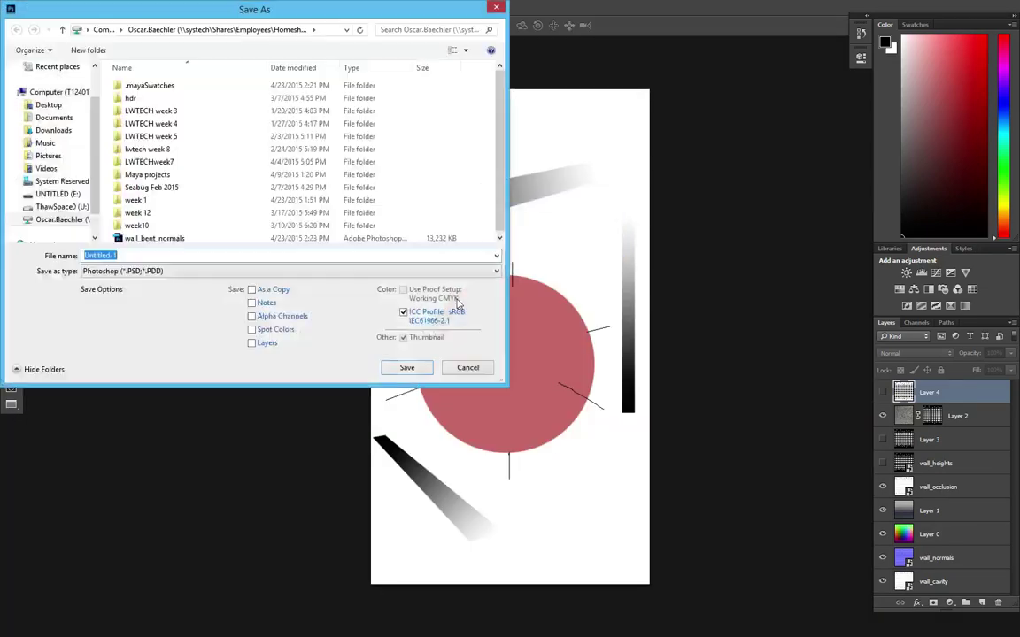
left_click(461, 372)
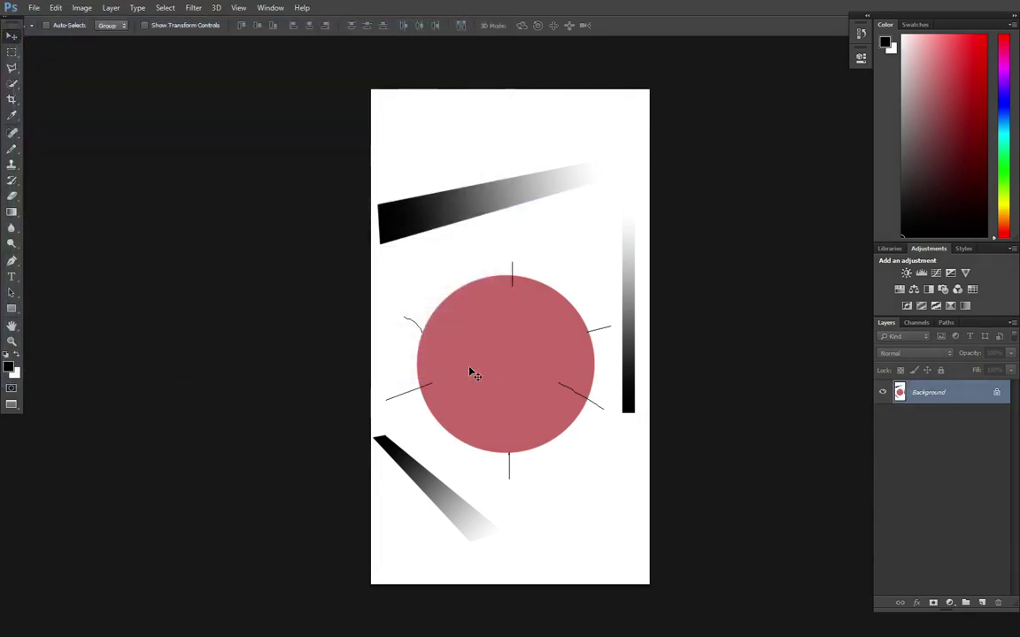
key("ctrl+w")
left_click(506, 247)
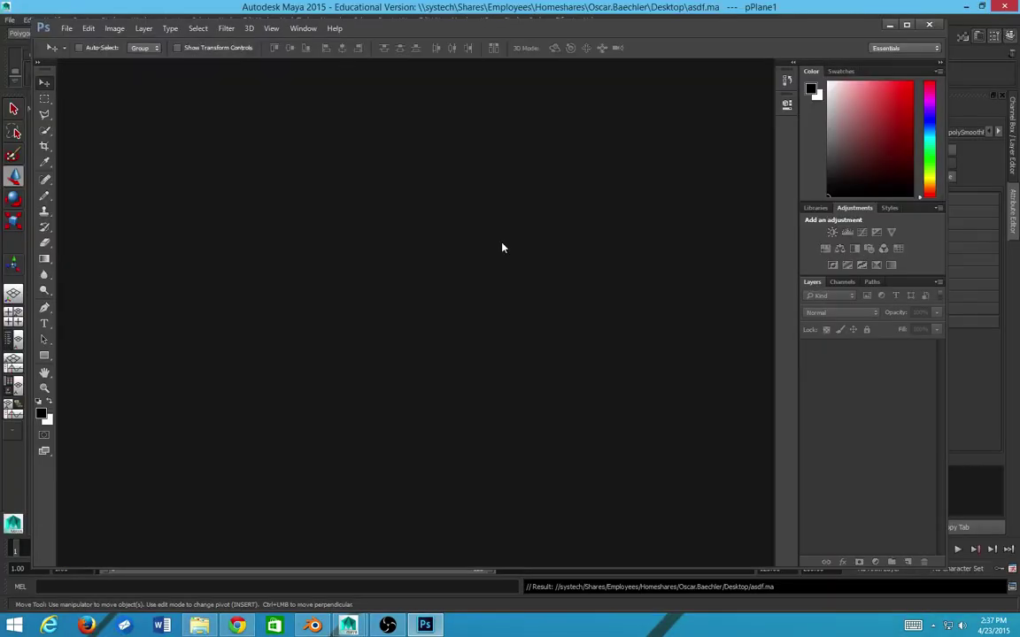
key("ctrl+q")
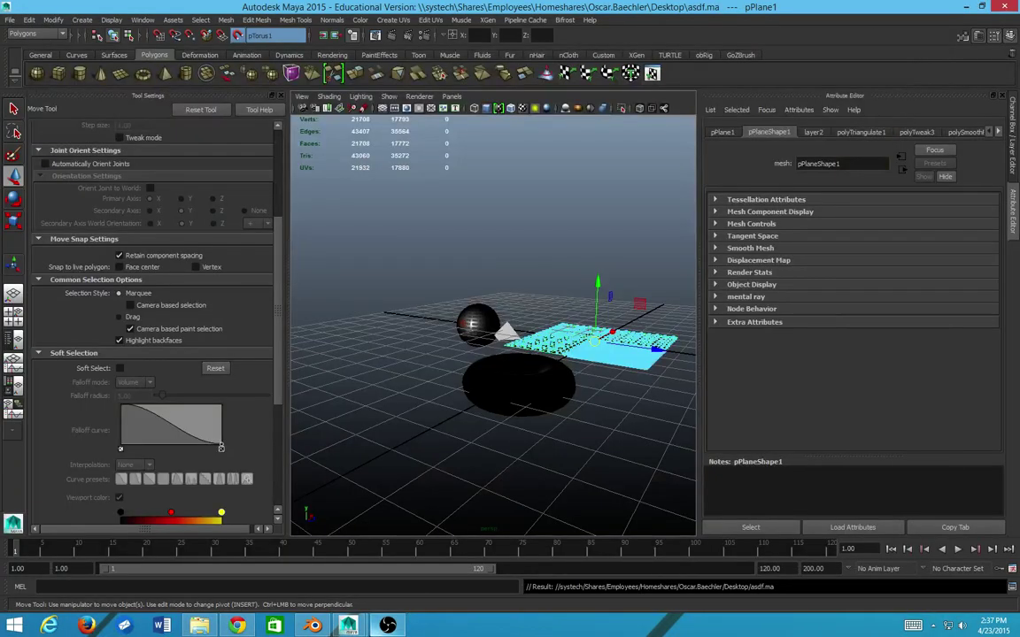